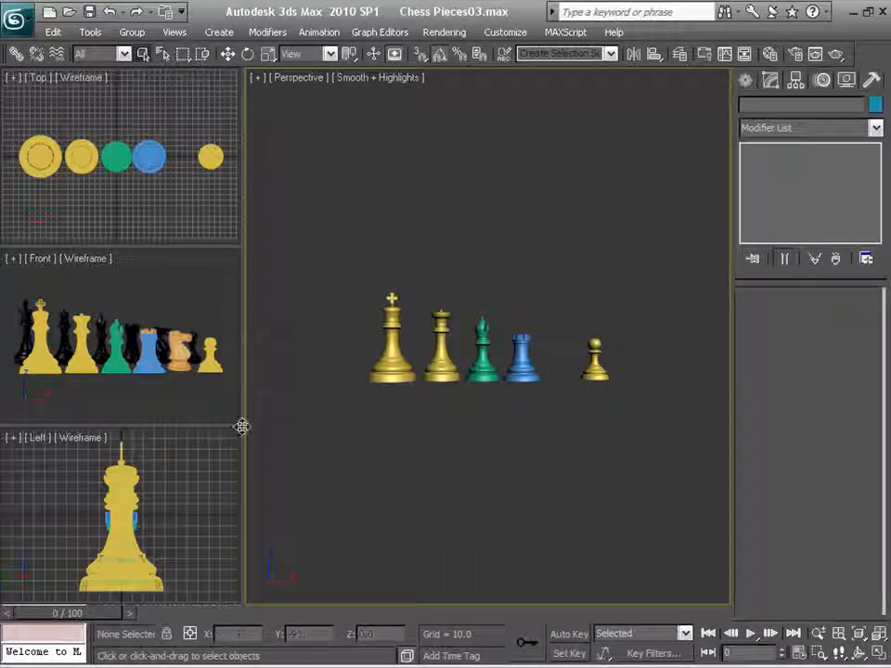
Maximize the Front viewport and frame the light wooden knight in the reference image.
left_click(221, 414)
key("alt+w")
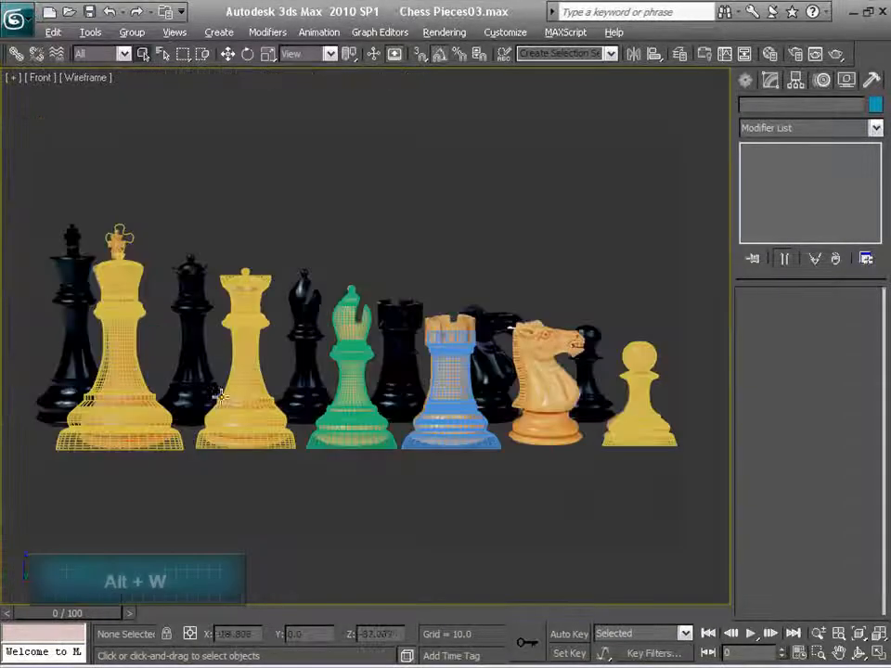
scroll(507, 437, "up", 6)
middle_click_drag(507, 458, 280, 417)
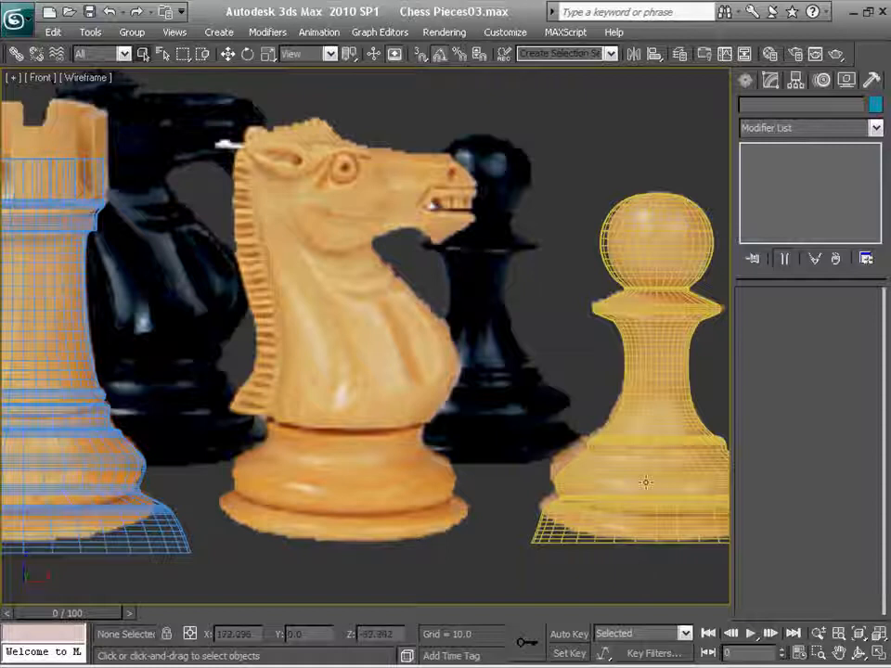
middle_click_drag(632, 581, 500, 567)
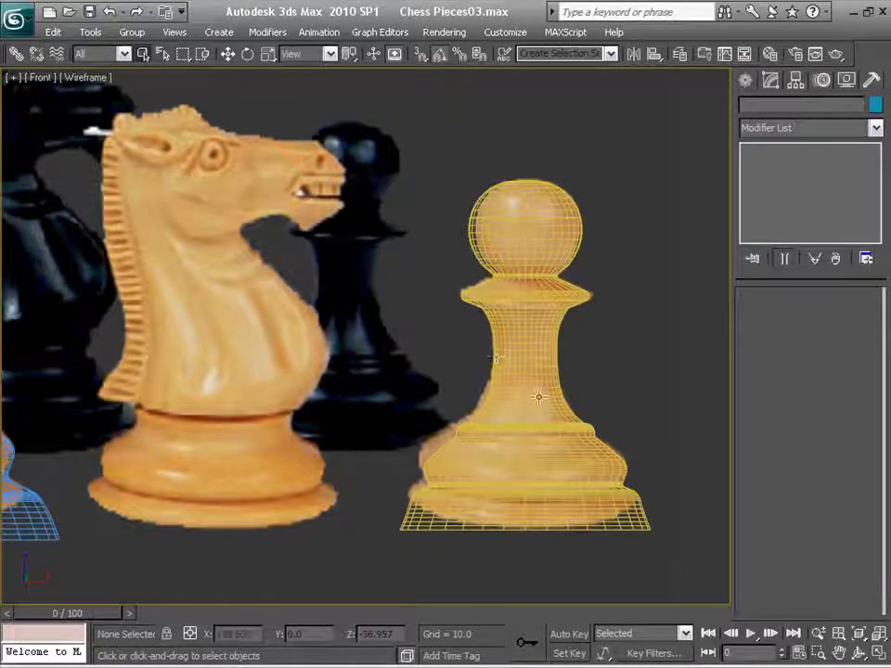
middle_click_drag(539, 388, 563, 411)
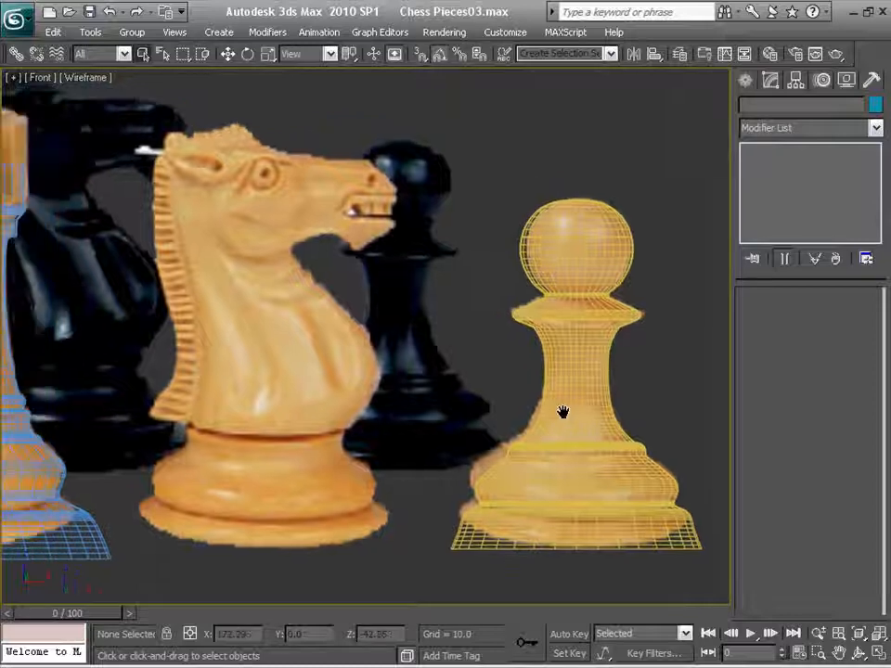
scroll(361, 392, "up", 1)
middle_click_drag(346, 377, 525, 446)
middle_click_drag(449, 366, 374, 292)
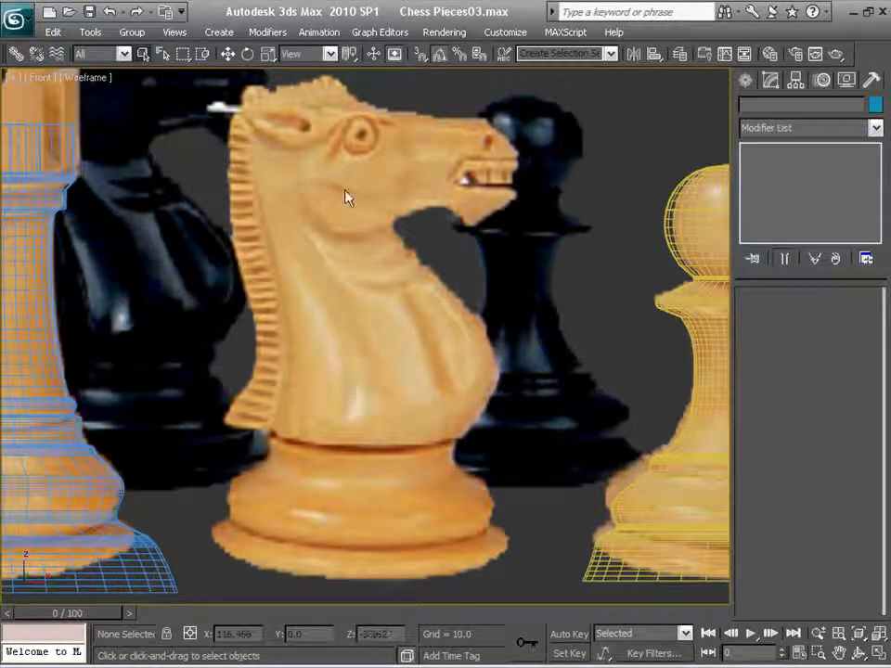
Turn on Expert Mode and frame the knight's head and neck closely.
key("ctrl+x")
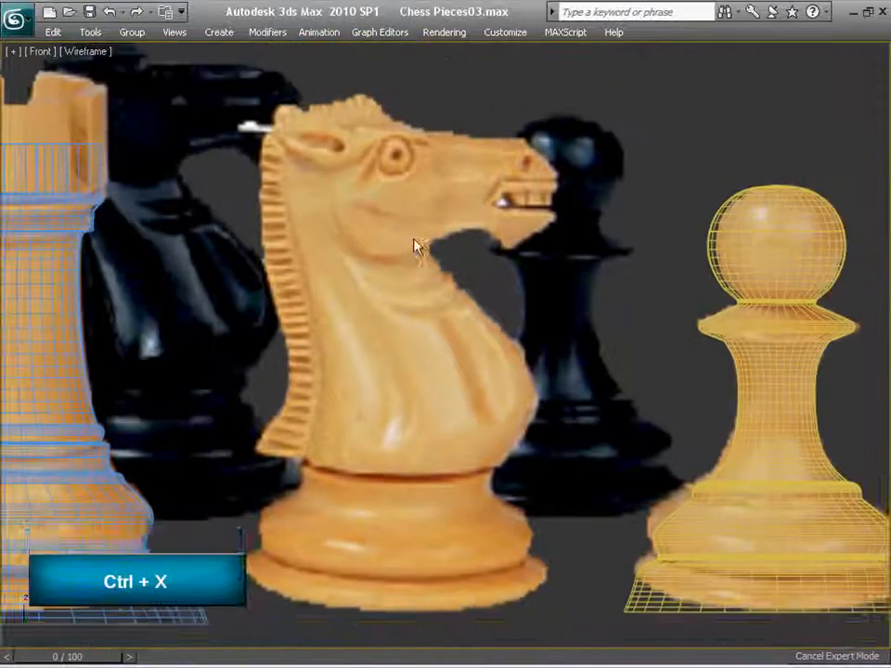
scroll(414, 239, "up", 2)
middle_click_drag(414, 240, 413, 306)
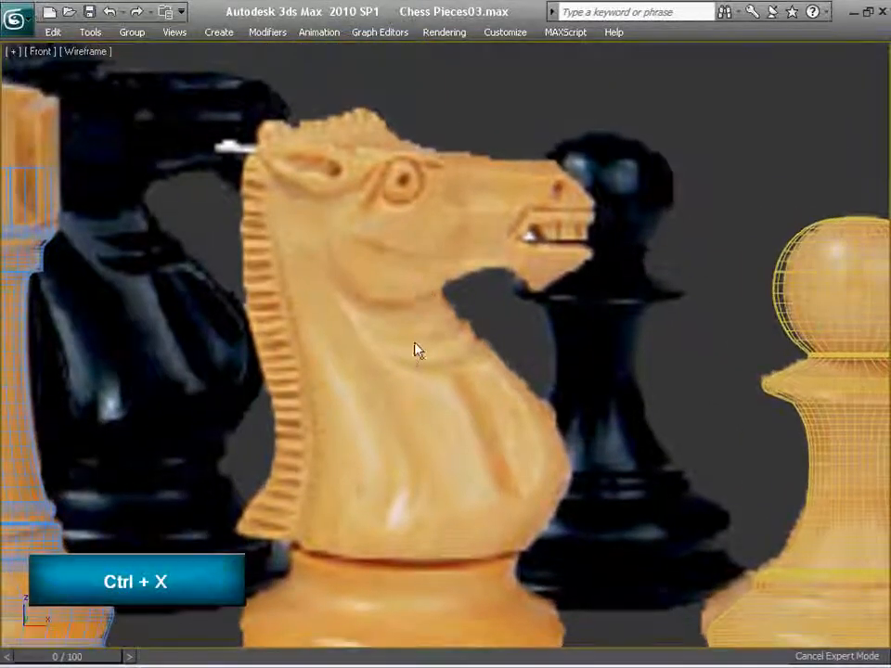
Start a Line spline above the knight's eye and trace the forehead, muzzle, chin and underside of the jaw to the throat.
left_click(229, 35)
mouse_move(238, 191)
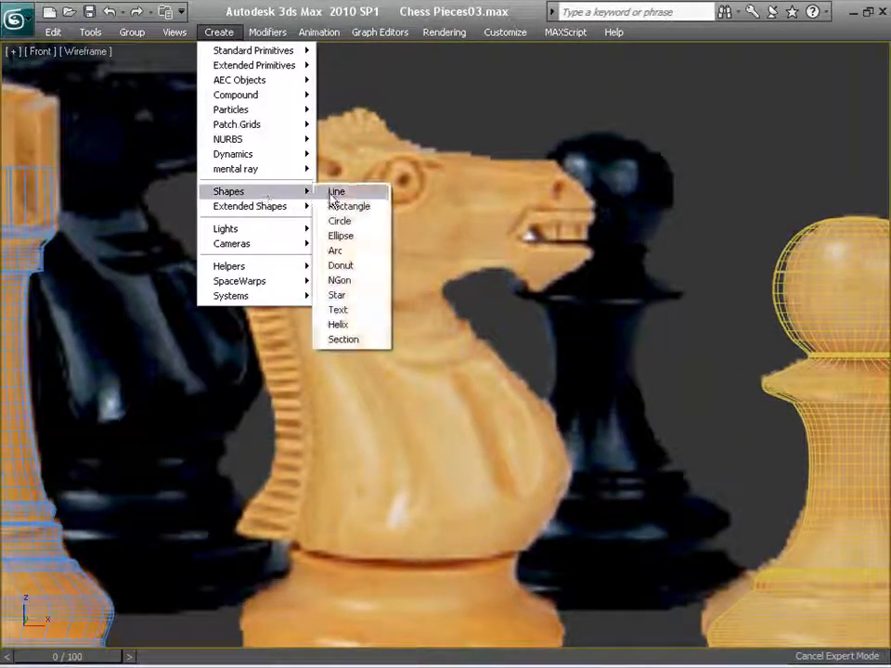
left_click(334, 192)
left_click(357, 142)
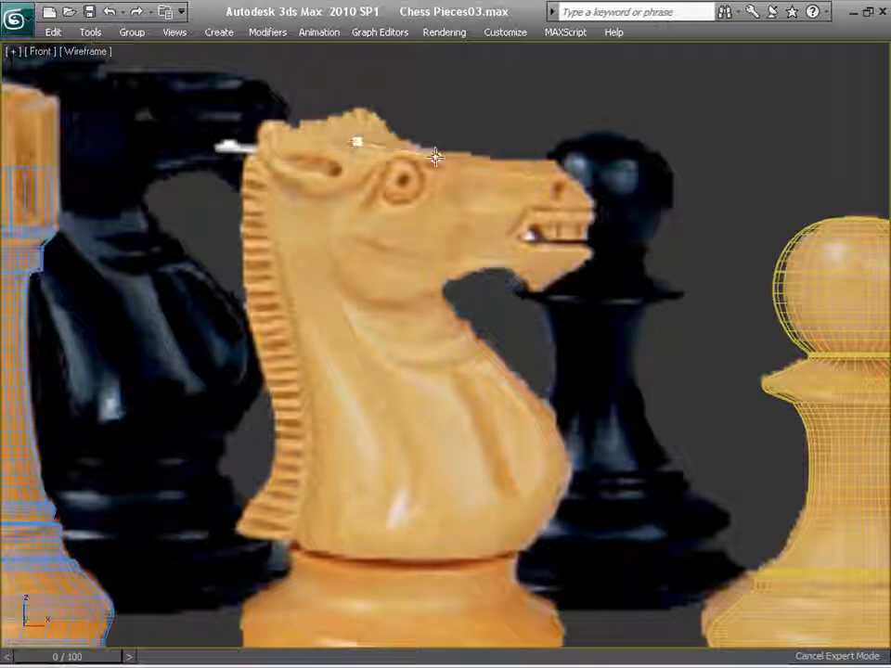
left_click(466, 157)
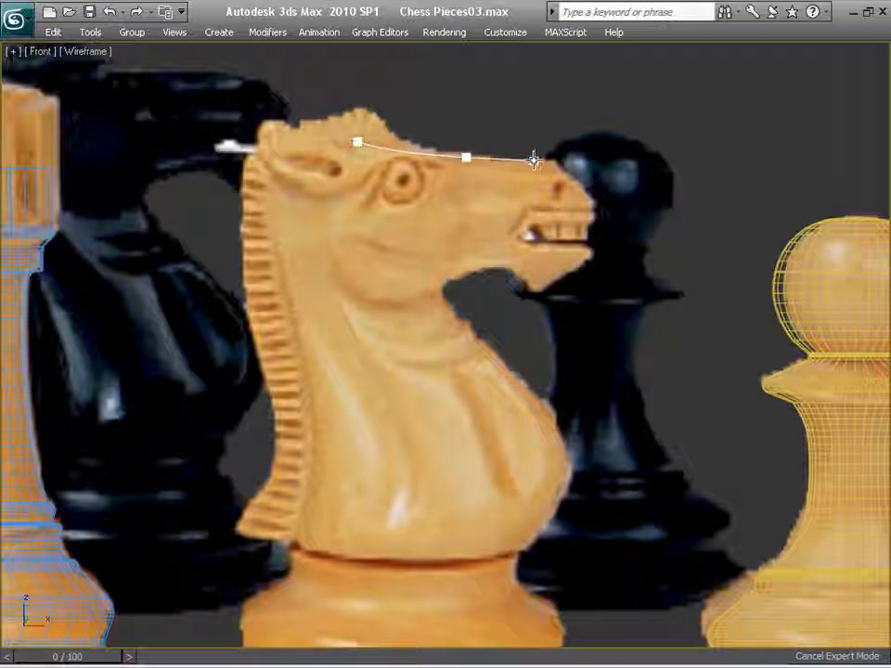
left_click(595, 201)
left_click(593, 256)
left_click(540, 289)
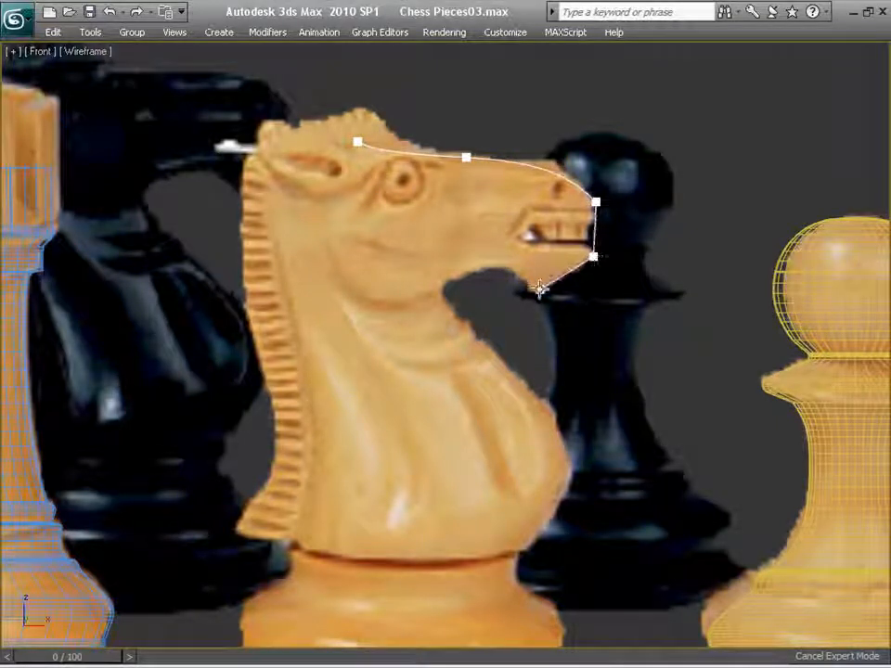
left_click_drag(480, 268, 455, 278)
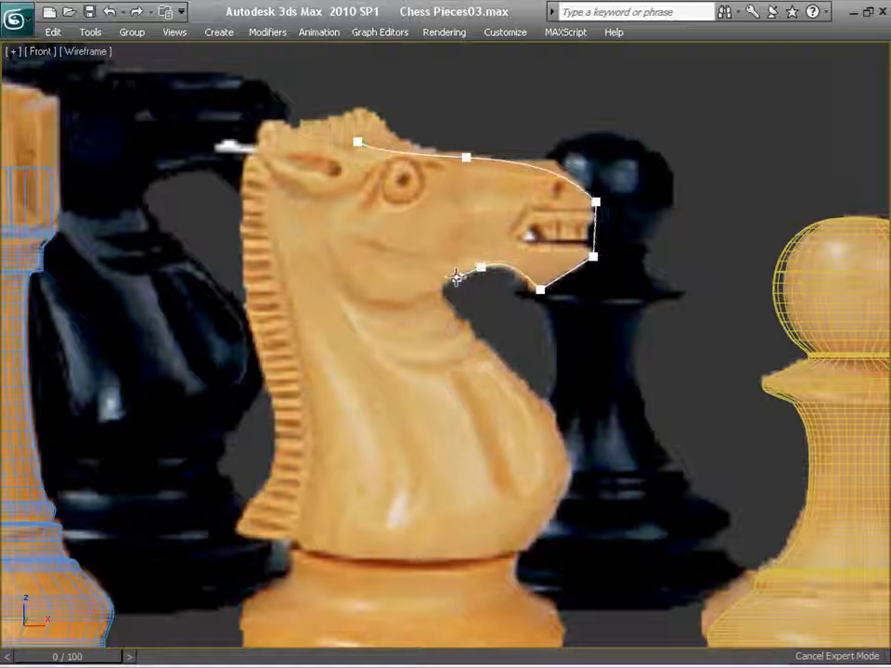
left_click(436, 293)
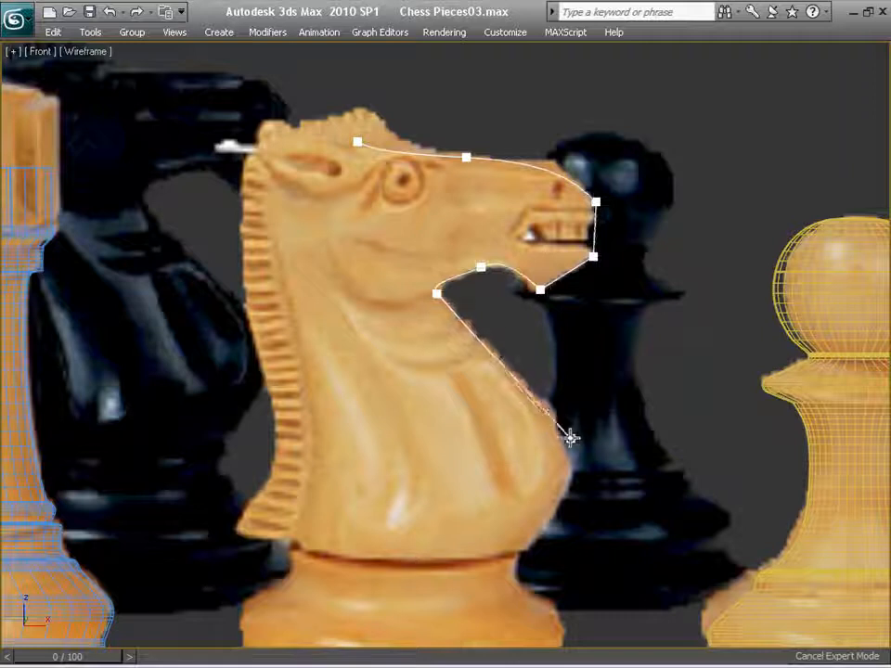
Continue the line around the chest, bottom edge and back of the neck inside the mane, closing the spline at its first point.
left_click(570, 449)
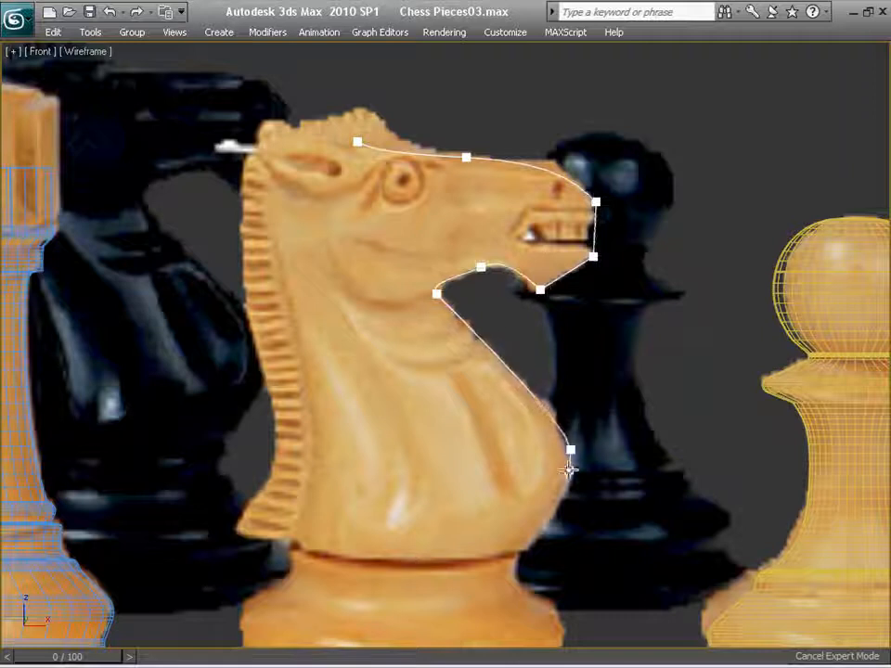
left_click(531, 551)
left_click(358, 559)
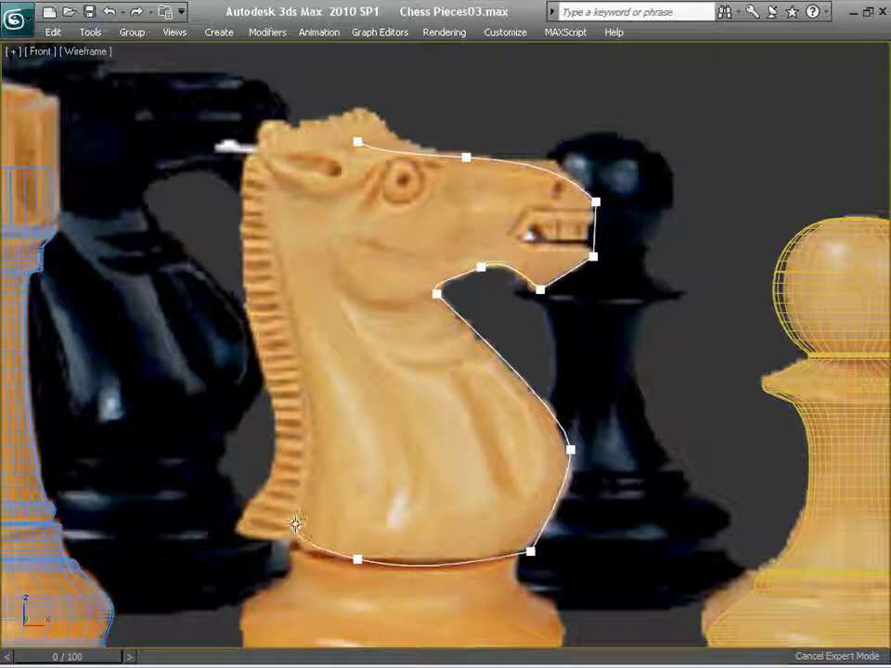
left_click(288, 534)
left_click(319, 452)
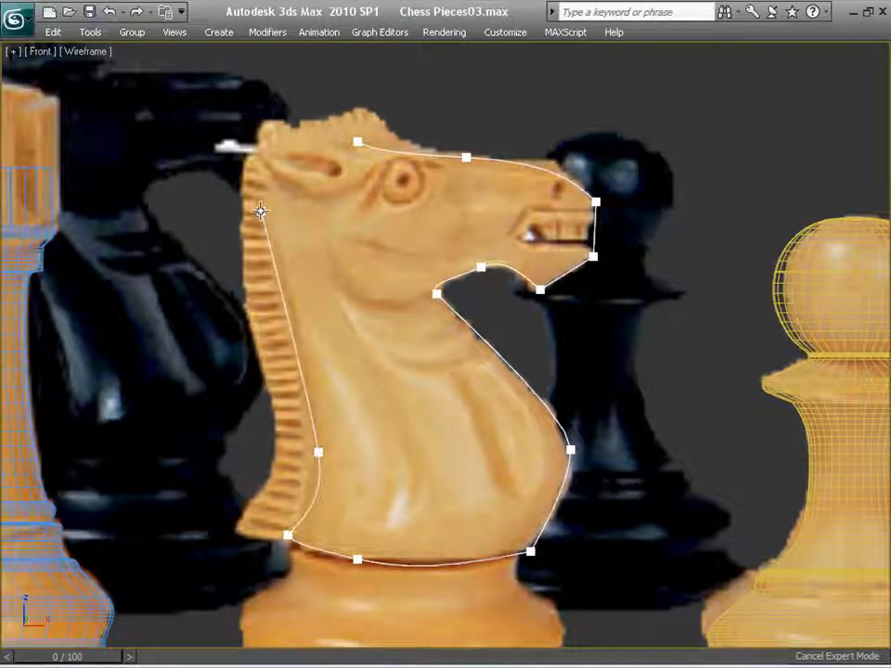
left_click(261, 208)
left_click(271, 177)
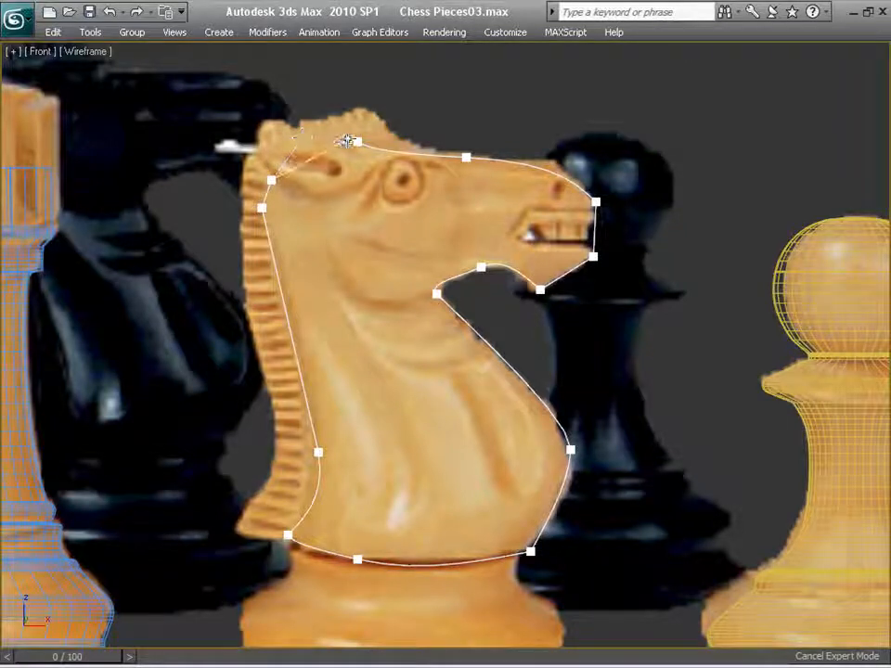
left_click(353, 141)
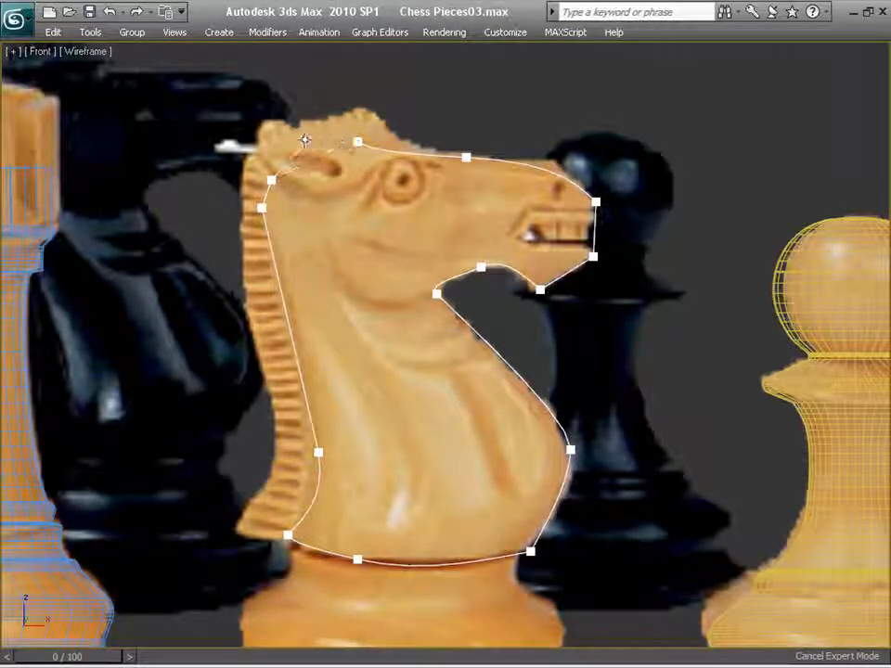
left_click(427, 386)
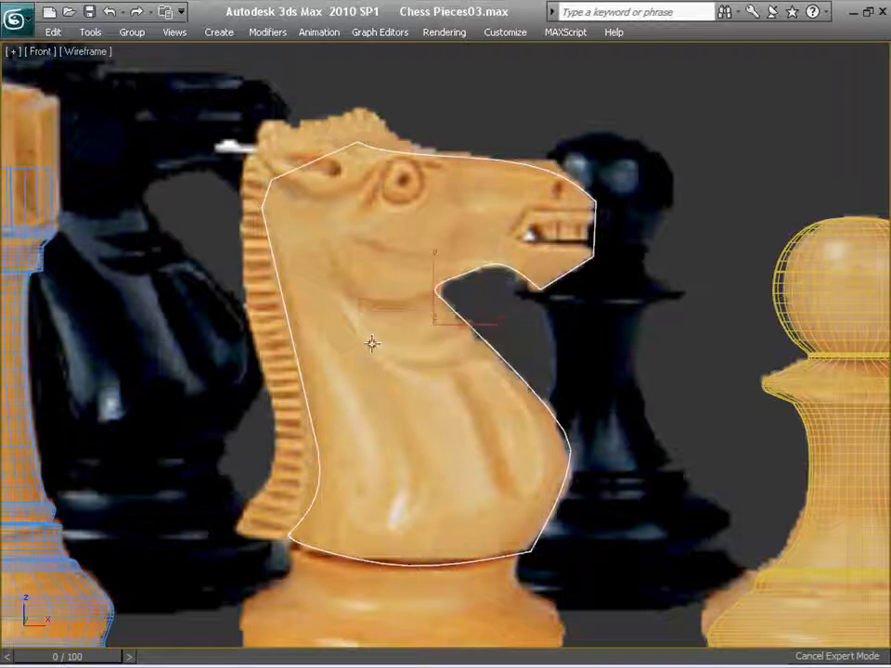
Examine the closed outline against the knight's ear, head, mane and neck in the reference image.
scroll(370, 344, "down", 2)
middle_click_drag(371, 344, 297, 349)
scroll(303, 311, "up", 2)
scroll(297, 349, "down", 1)
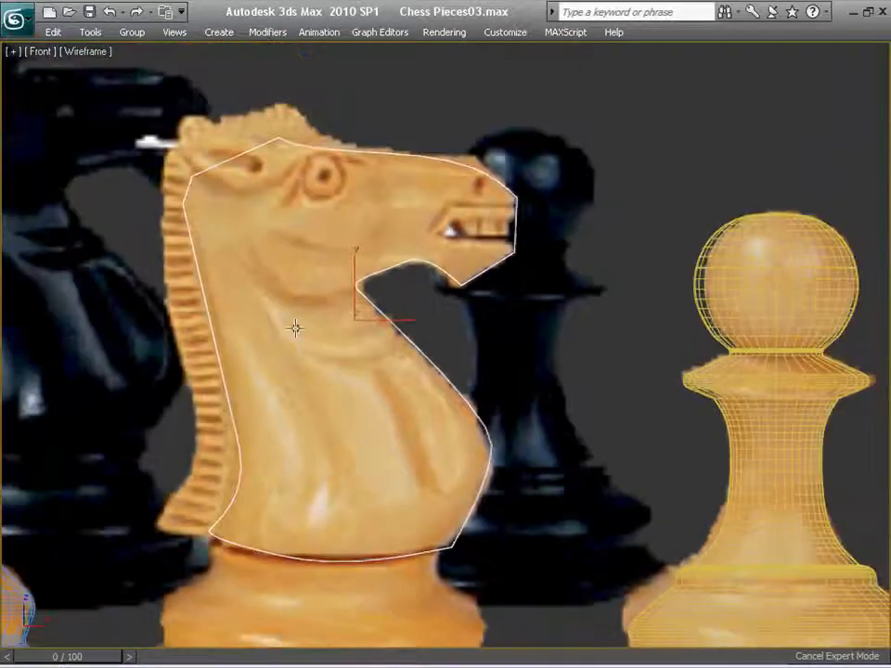
middle_click_drag(257, 260, 332, 439)
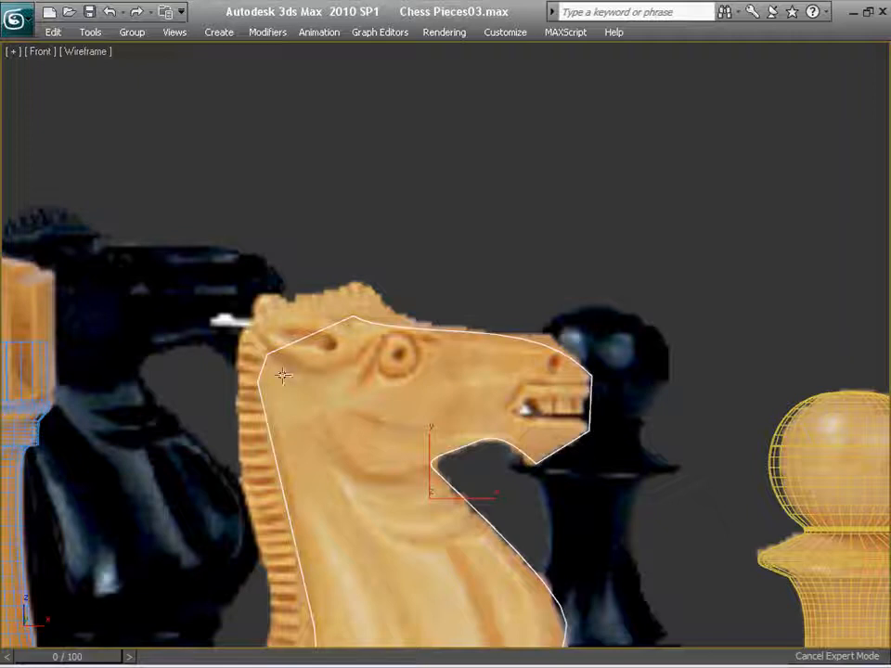
middle_click_drag(364, 323, 323, 208)
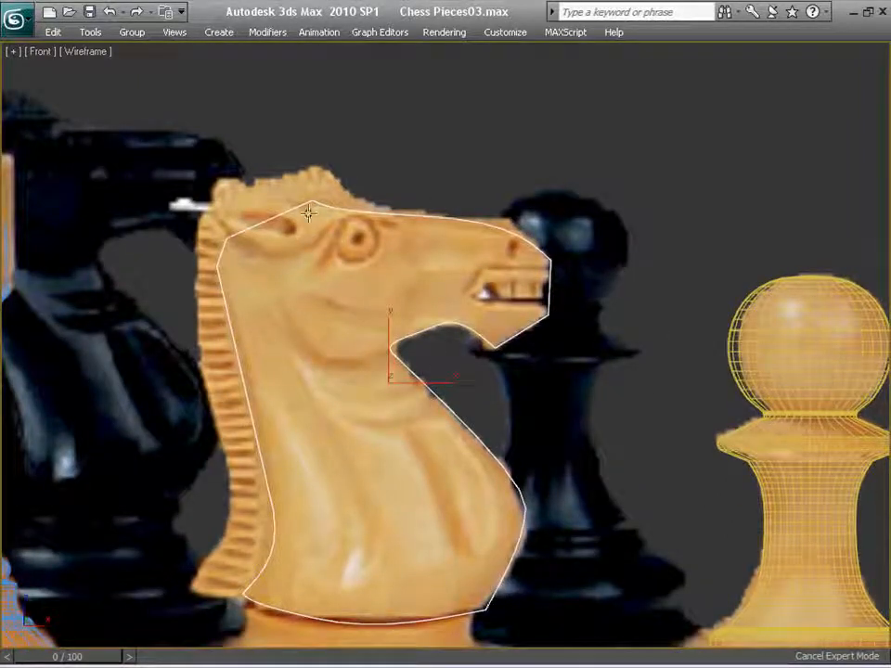
scroll(306, 270, "up", 1)
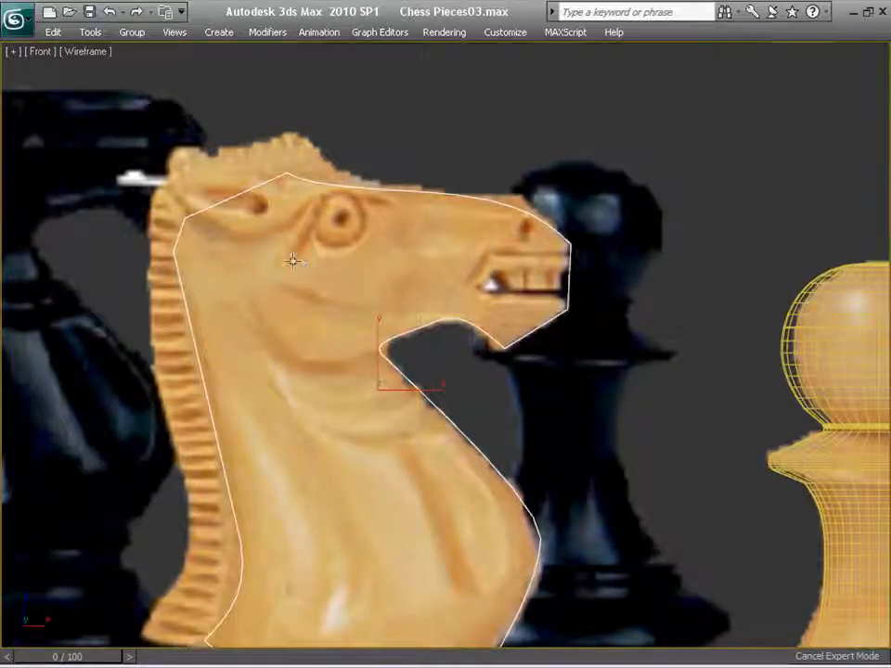
middle_click_drag(295, 262, 264, 193)
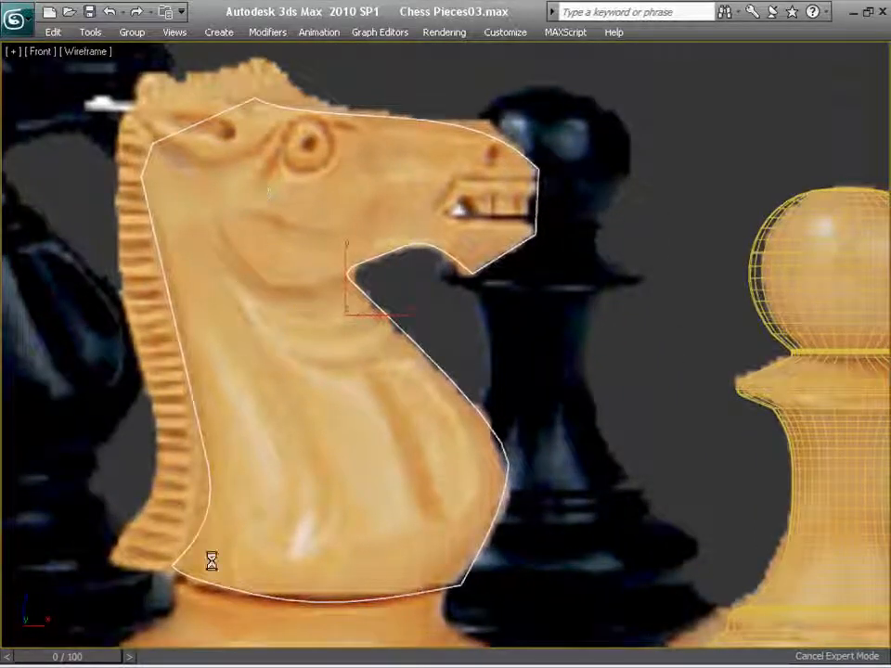
Show the command panel and draw an open test line beside the knight with sharp corner points and one Bezier curve.
key("ctrl+g")
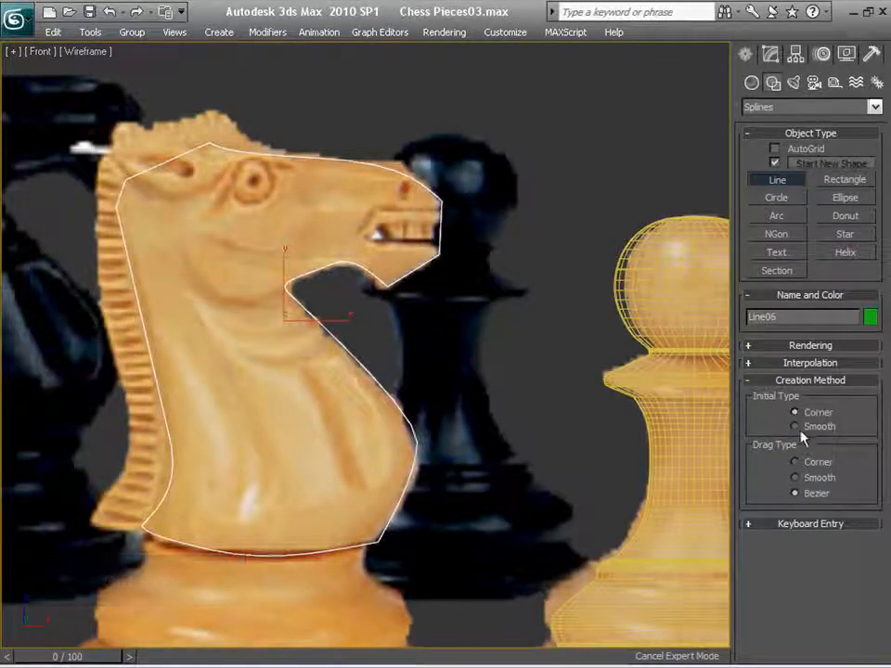
middle_click_drag(360, 216, 397, 216)
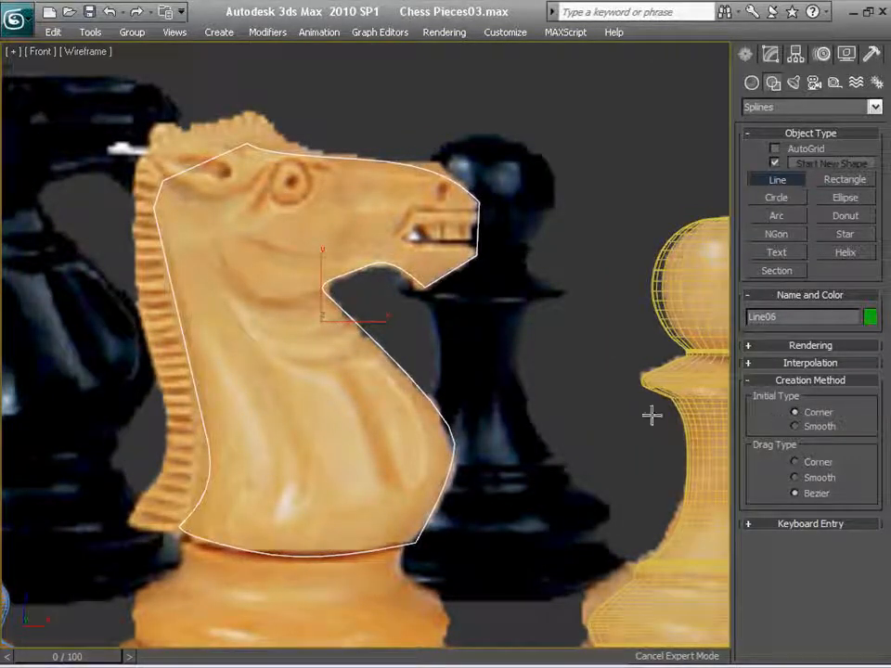
left_click(537, 353)
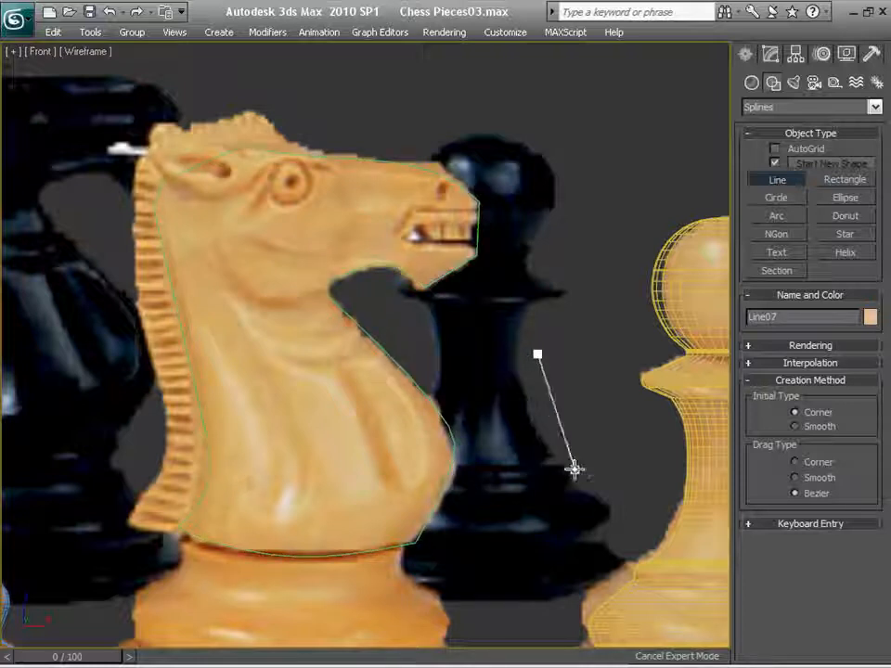
left_click(600, 476)
left_click(525, 603)
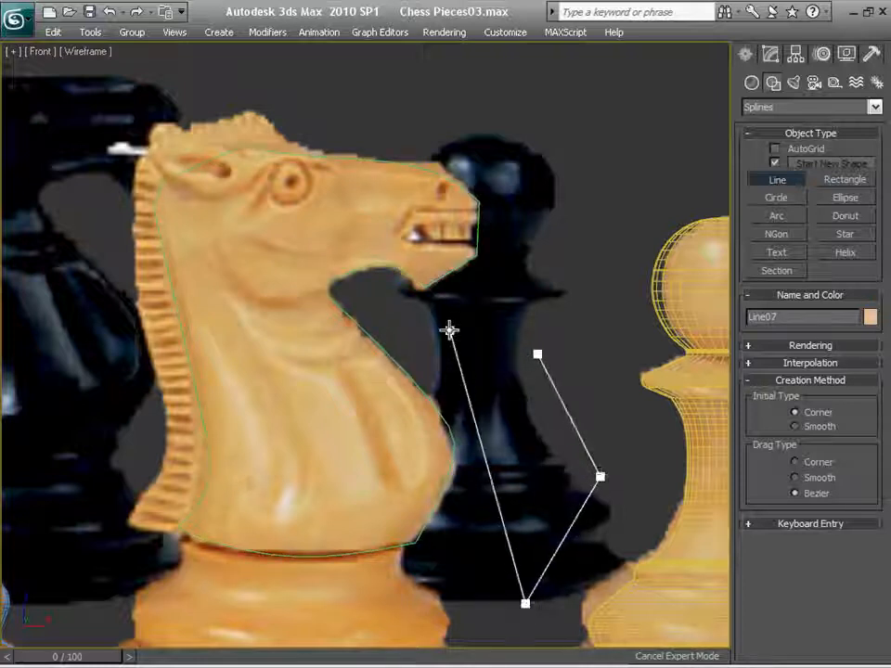
left_click(453, 327)
left_click(576, 275)
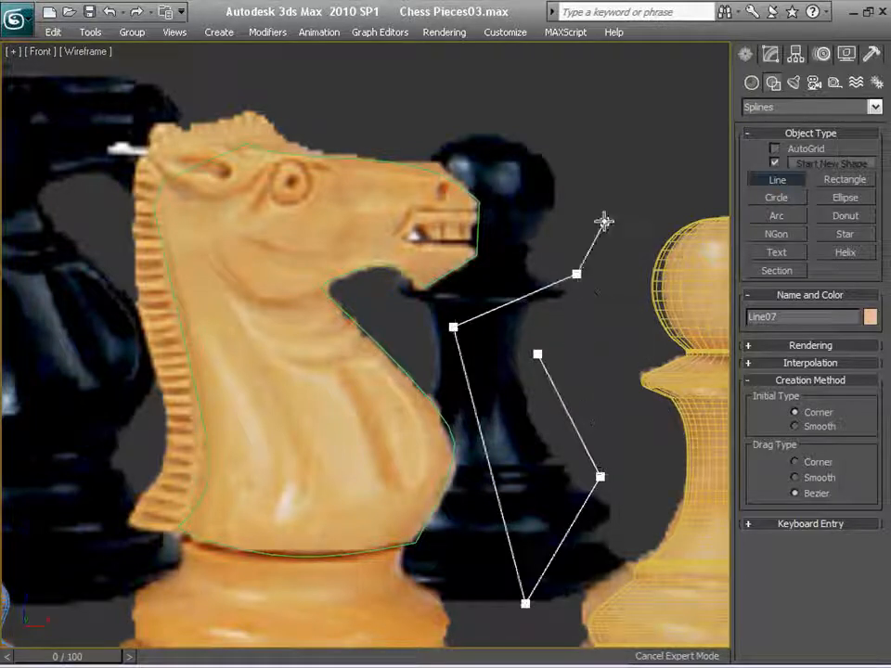
left_click_drag(611, 194, 586, 150)
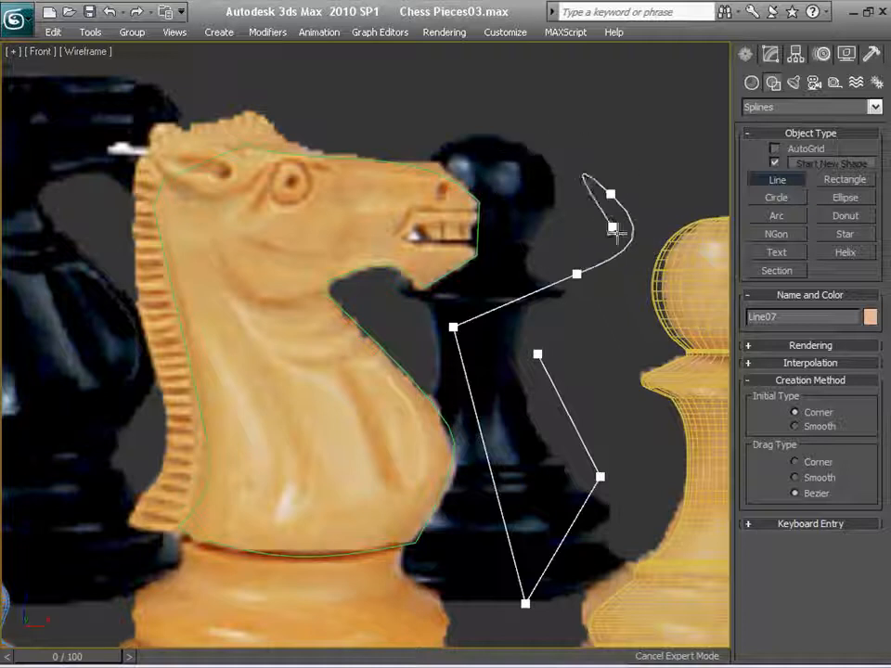
right_click(599, 197)
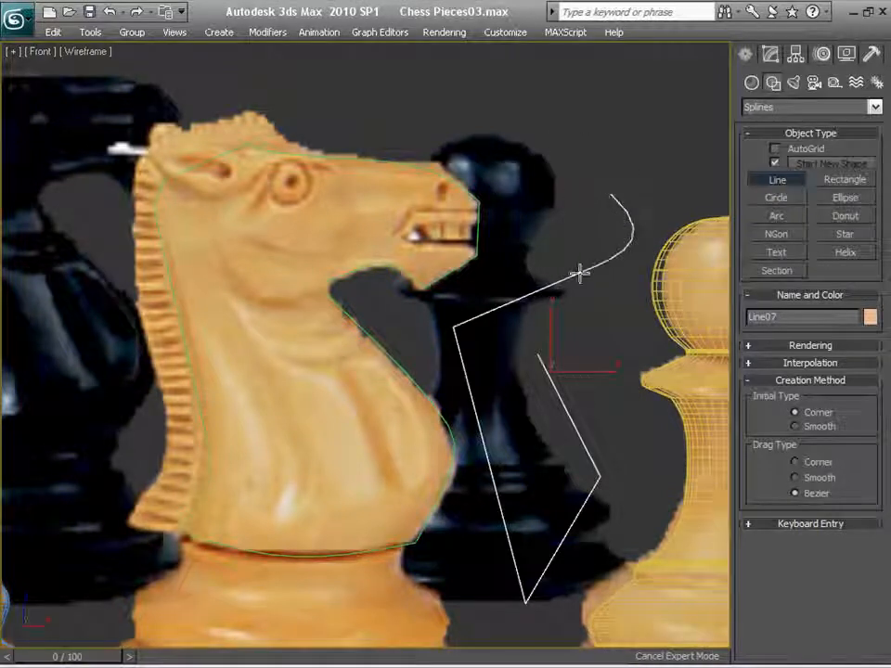
Set the Line drag type to Corner, switch it to Smooth, and return it to Bezier.
left_click(808, 464)
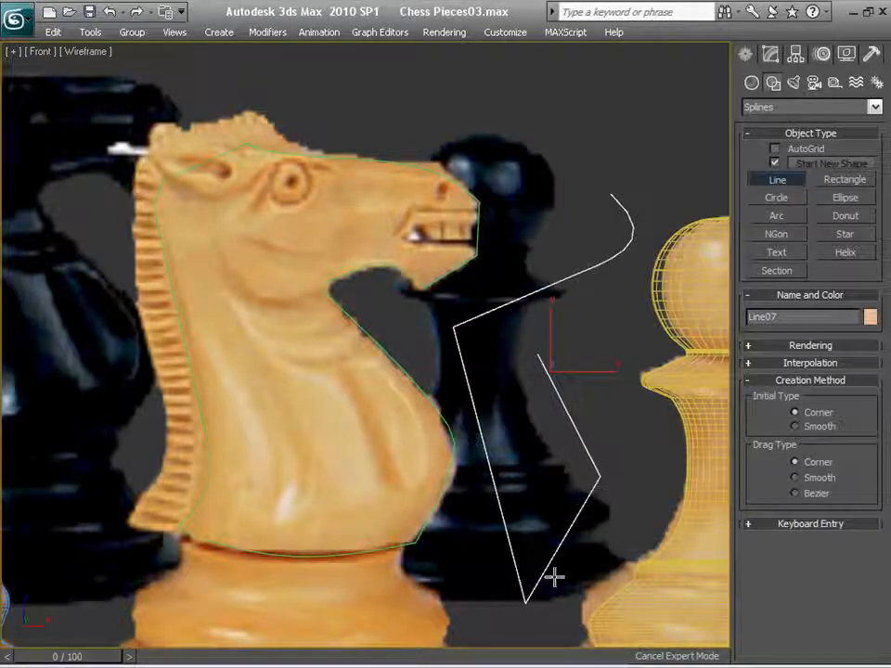
left_click(821, 479)
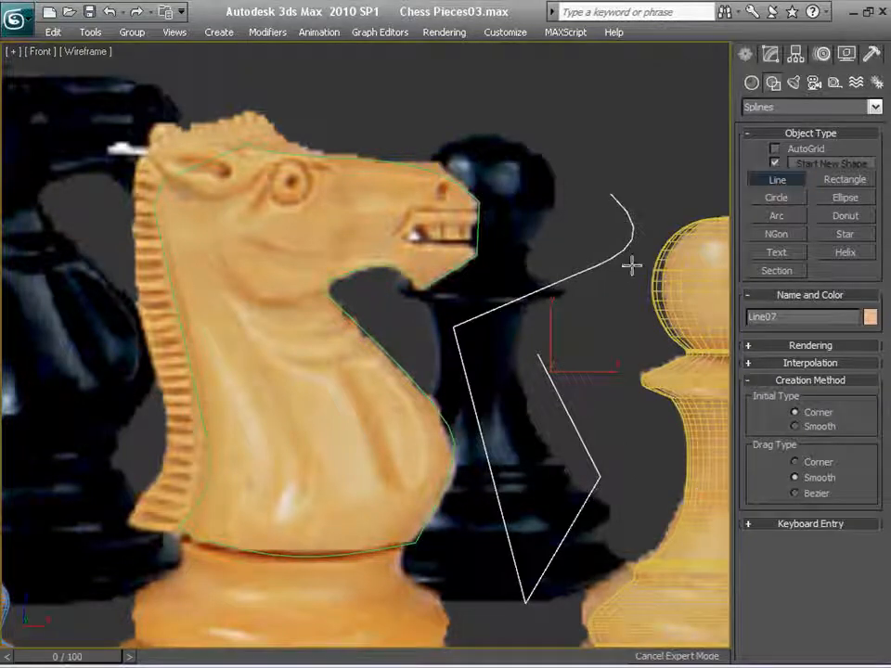
left_click(821, 494)
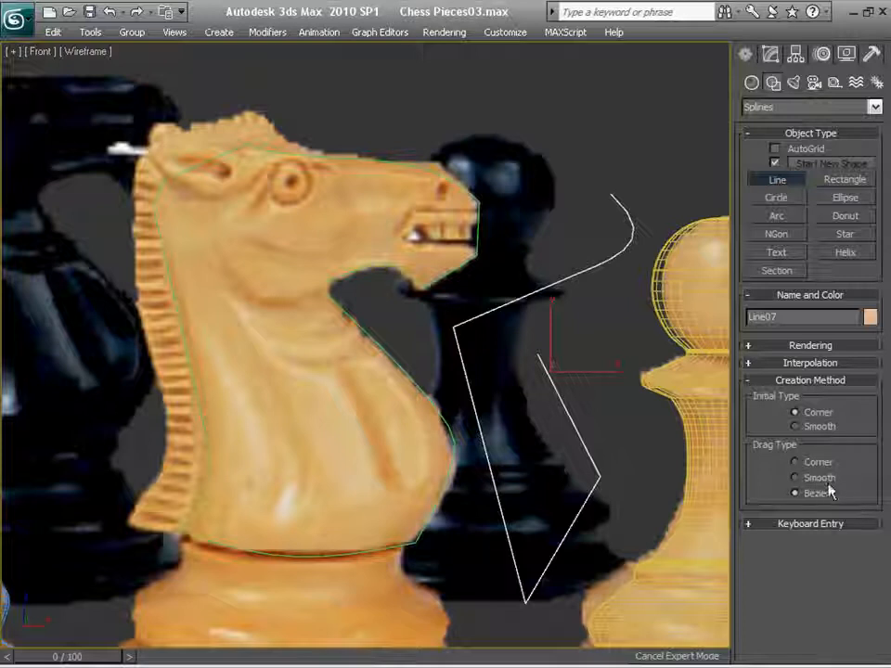
Examine the end vertex of the test line and its Bezier handles at vertex level.
key("1")
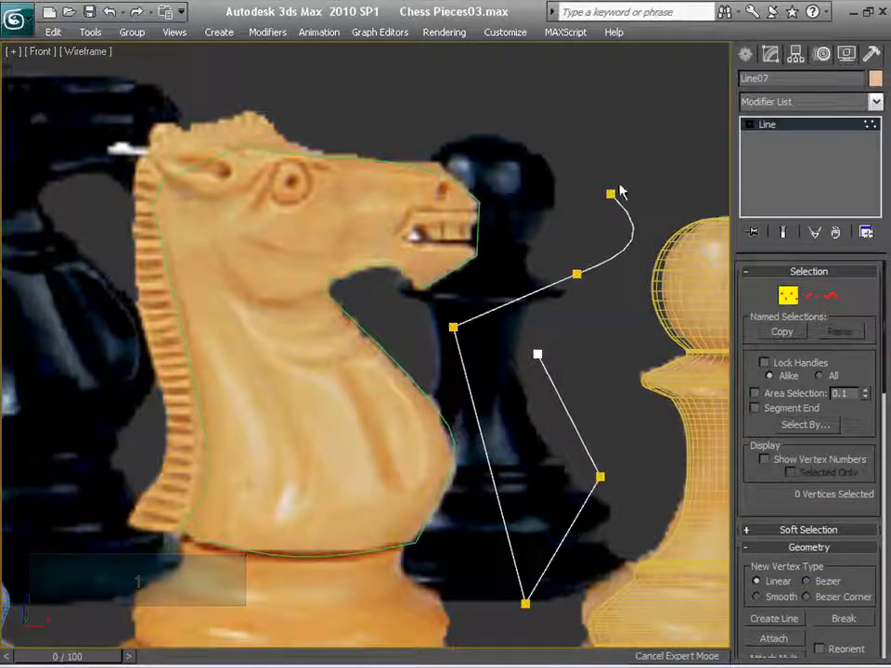
left_click_drag(587, 169, 636, 219)
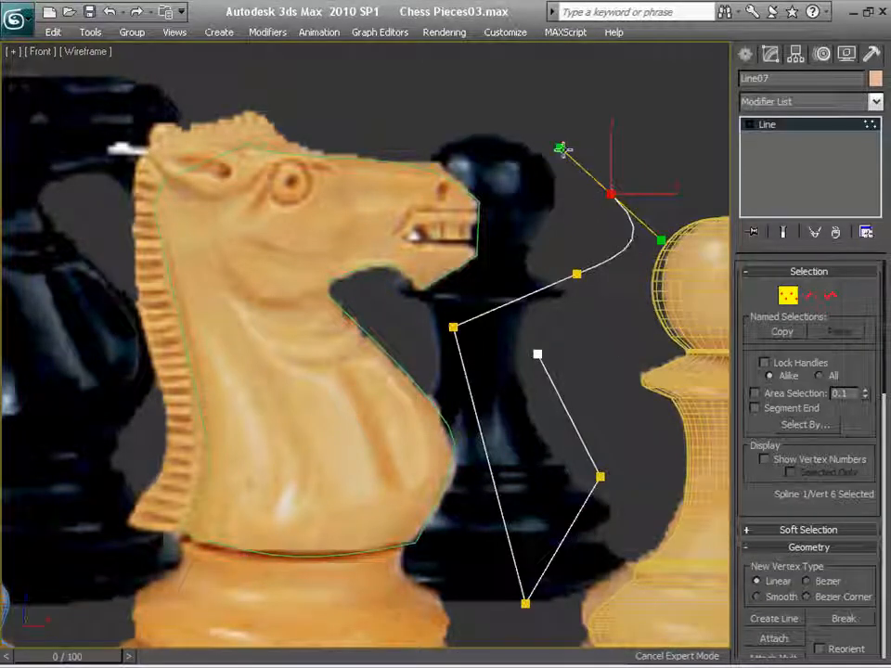
left_click(571, 153)
left_click(612, 195)
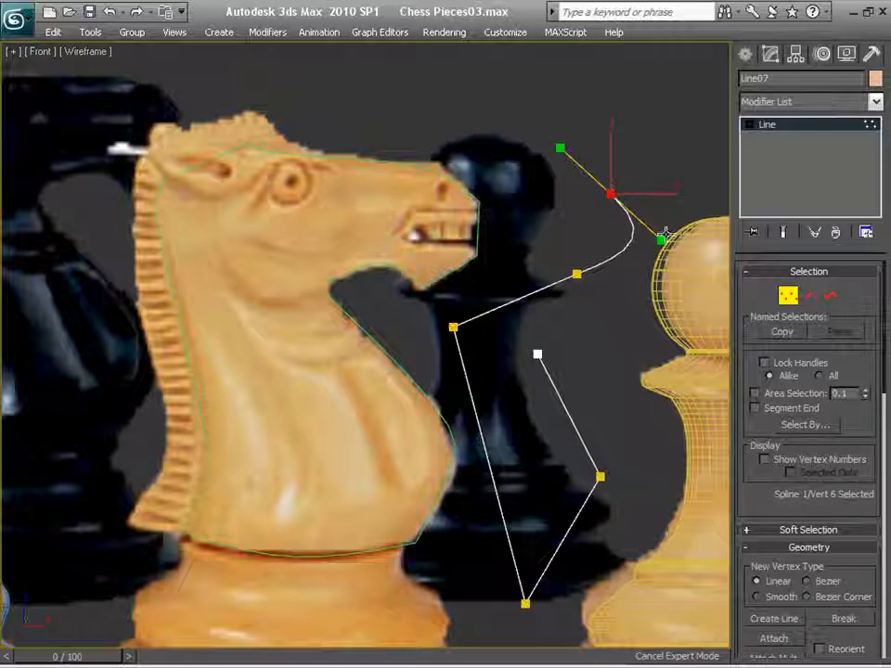
left_click(585, 230)
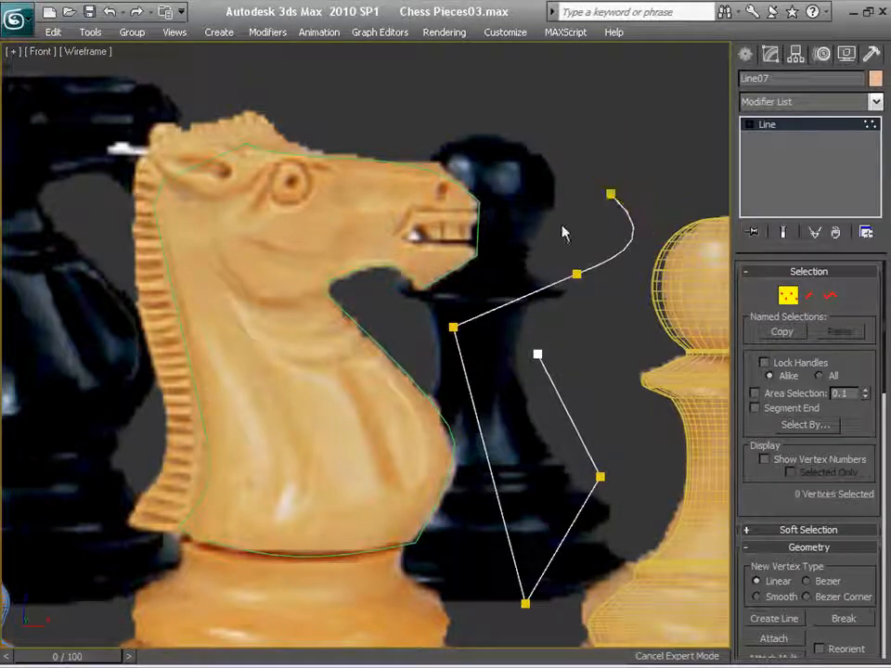
left_click_drag(624, 175, 569, 212)
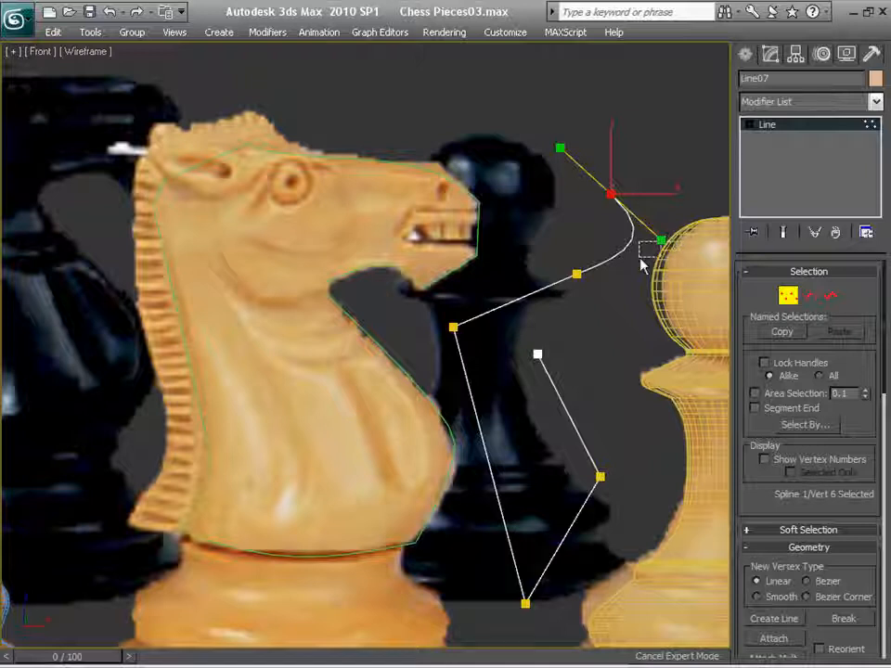
left_click(662, 228)
left_click_drag(646, 130, 483, 577)
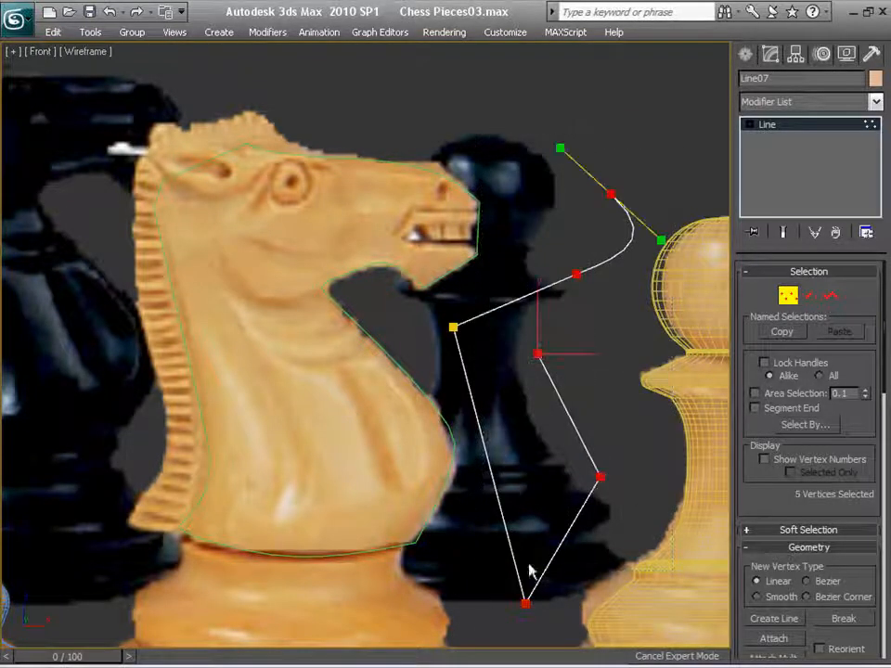
Leave vertex editing and delete the test line beside the knight.
left_click(643, 297)
key("ctrl+b")
key("ctrl+b")
key("ctrl+b")
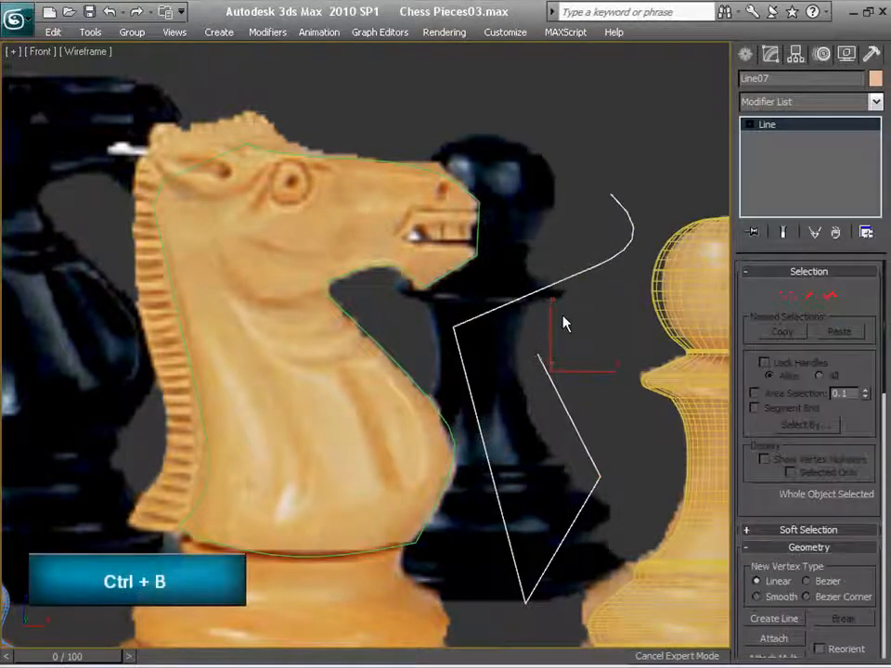
key("Delete")
Edit the knight outline's vertices and flatten the Bezier handle of the vertex under the jaw to follow the reference curve.
scroll(565, 333, "down", 2)
middle_click_drag(475, 367, 553, 331)
scroll(543, 332, "up", 2)
scroll(543, 332, "down", 2)
left_click_drag(593, 278, 423, 414)
key("ctrl+b")
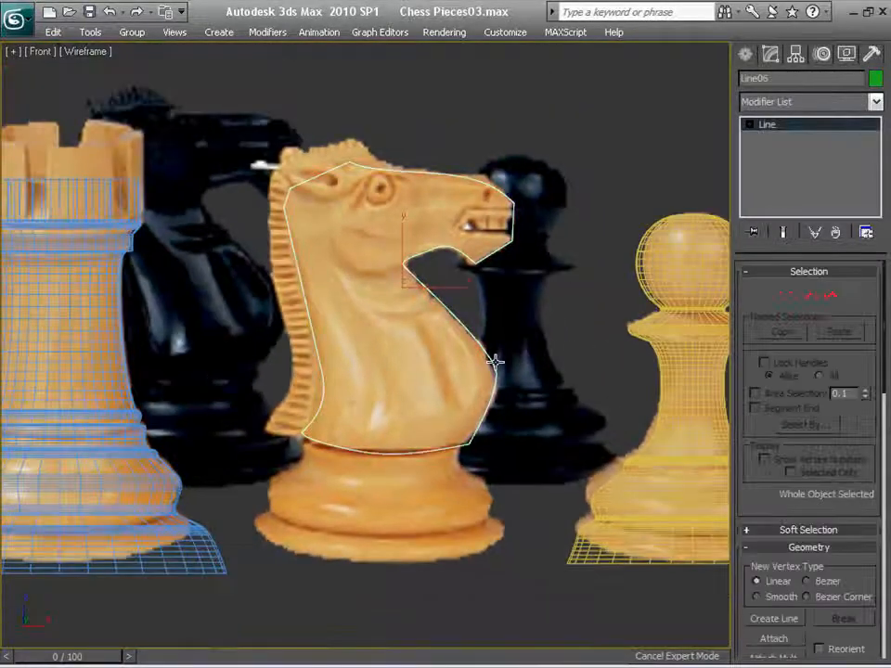
key("1")
scroll(543, 331, "up", 8)
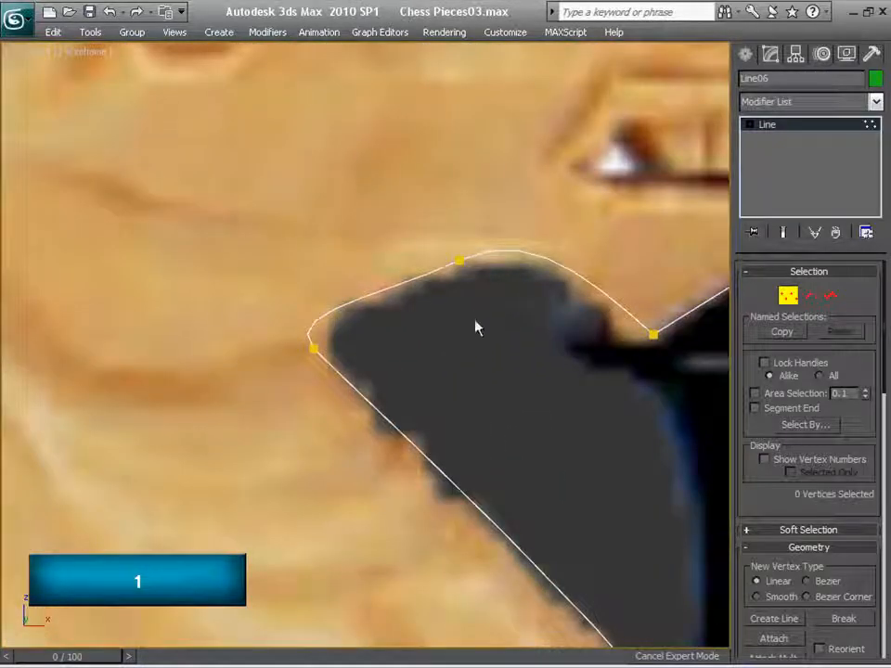
left_click(460, 260)
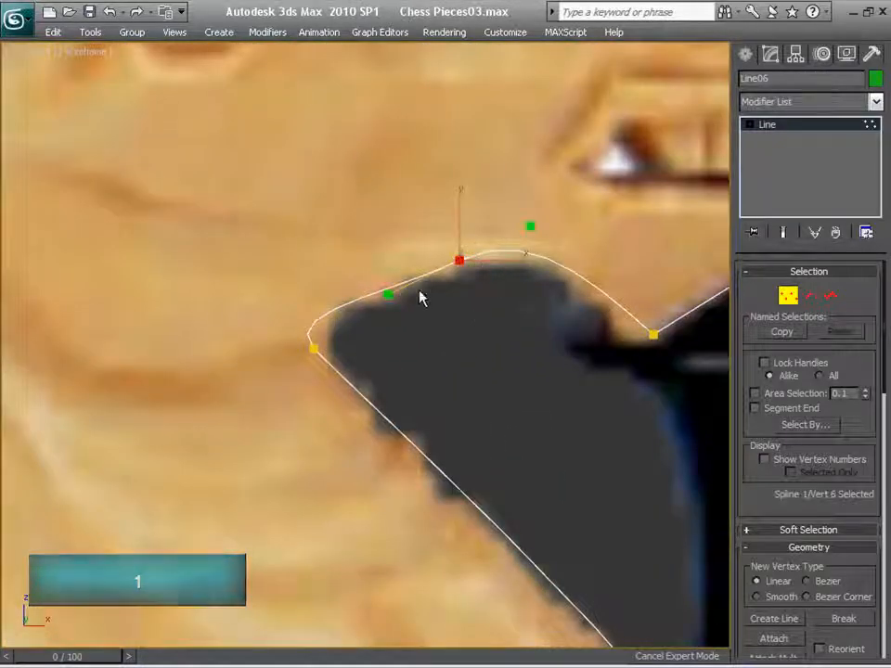
key("w")
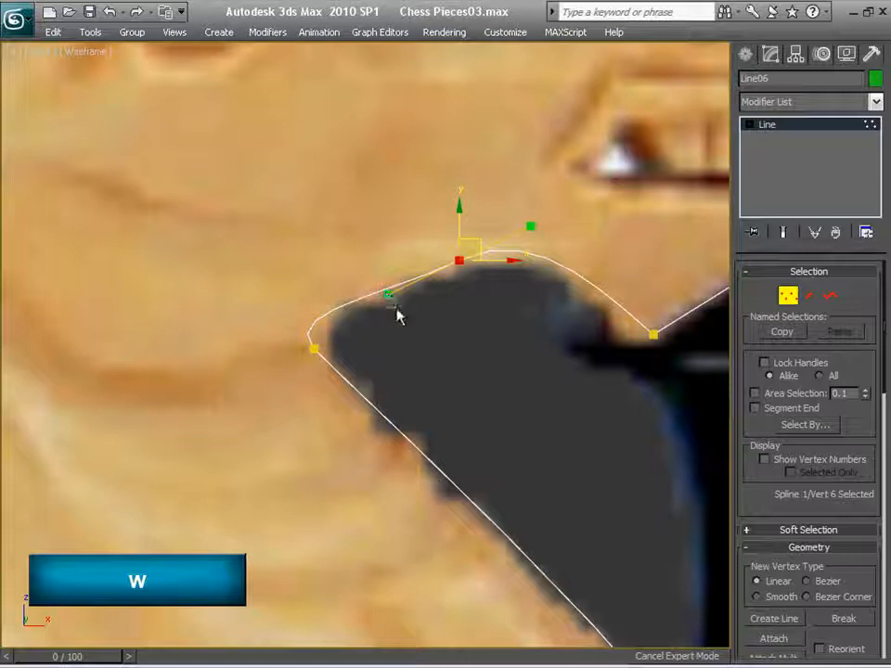
left_click_drag(388, 295, 379, 280)
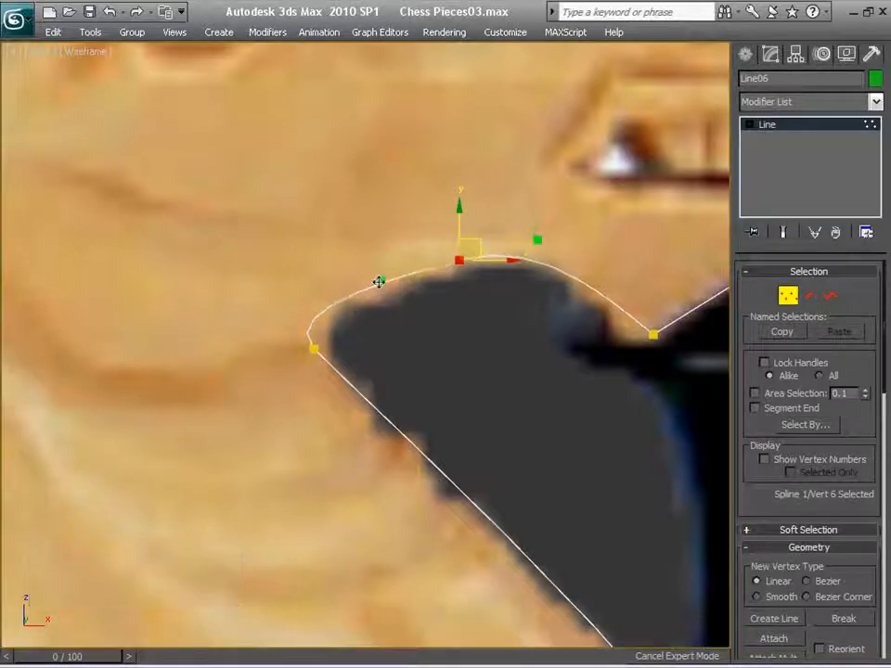
left_click(565, 406)
Convert the outline's first vertex at the top of the head to Bezier Corner.
scroll(342, 308, "down", 3)
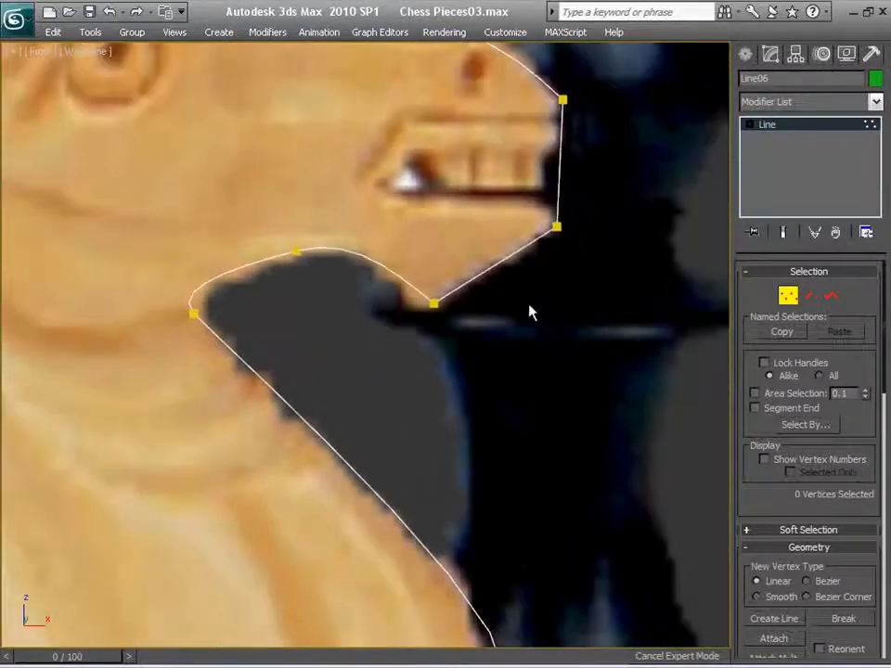
middle_click_drag(529, 310, 718, 528)
middle_click_drag(461, 392, 577, 390)
middle_click_drag(424, 294, 597, 315)
left_click(476, 196)
right_click(467, 216)
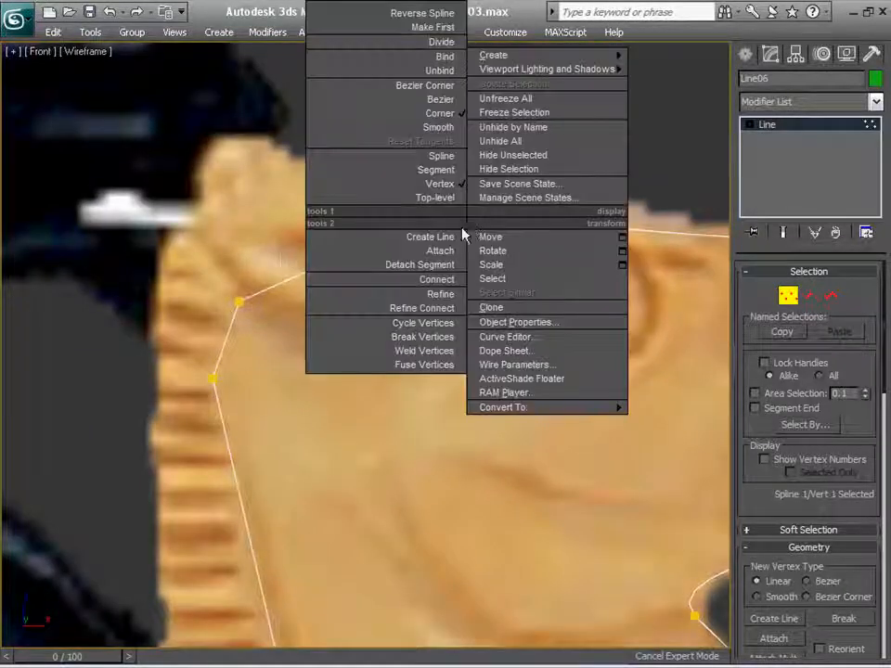
left_click(436, 84)
Convert the vertex behind the ear to Bezier Corner and raise its handle and the crown vertex's handle to round the segment between them.
left_click(235, 302)
right_click(234, 294)
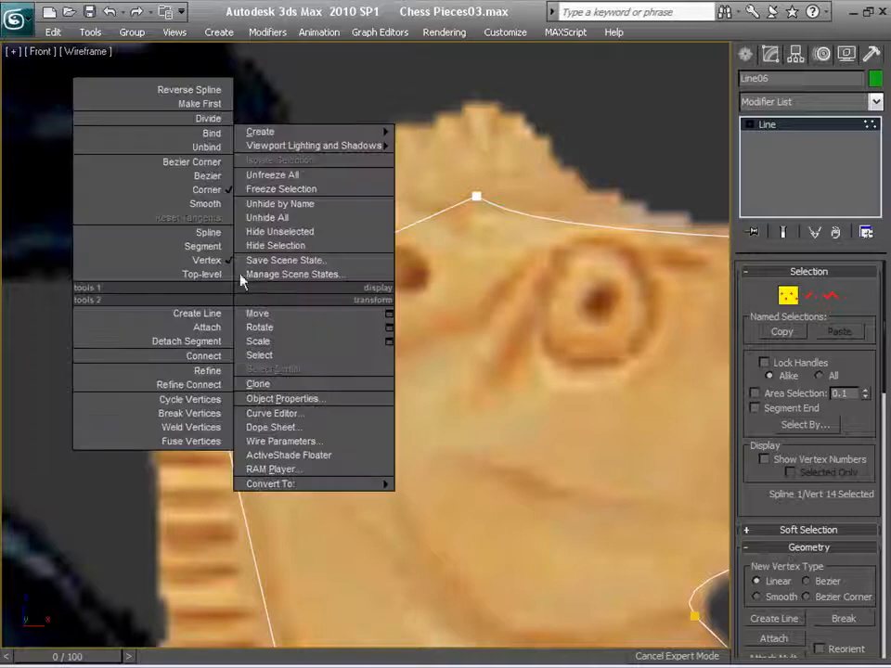
left_click(206, 176)
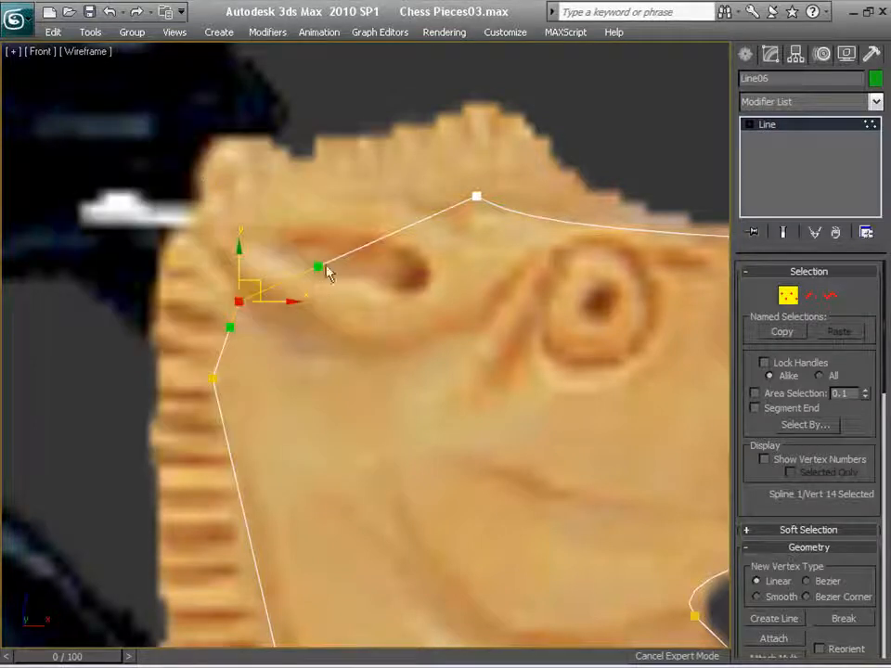
left_click_drag(326, 267, 284, 233)
left_click(489, 205)
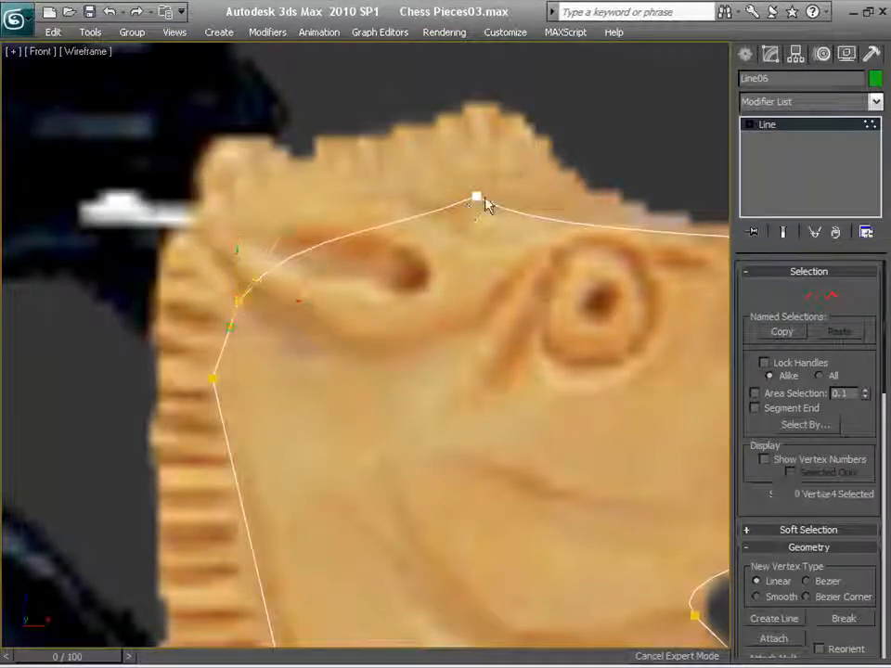
left_click(477, 197)
left_click_drag(398, 231, 349, 186)
Convert the upper back-of-neck vertex to Smooth and move it down along the inside of the mane.
middle_click_drag(349, 185, 266, 105)
scroll(223, 108, "down", 2)
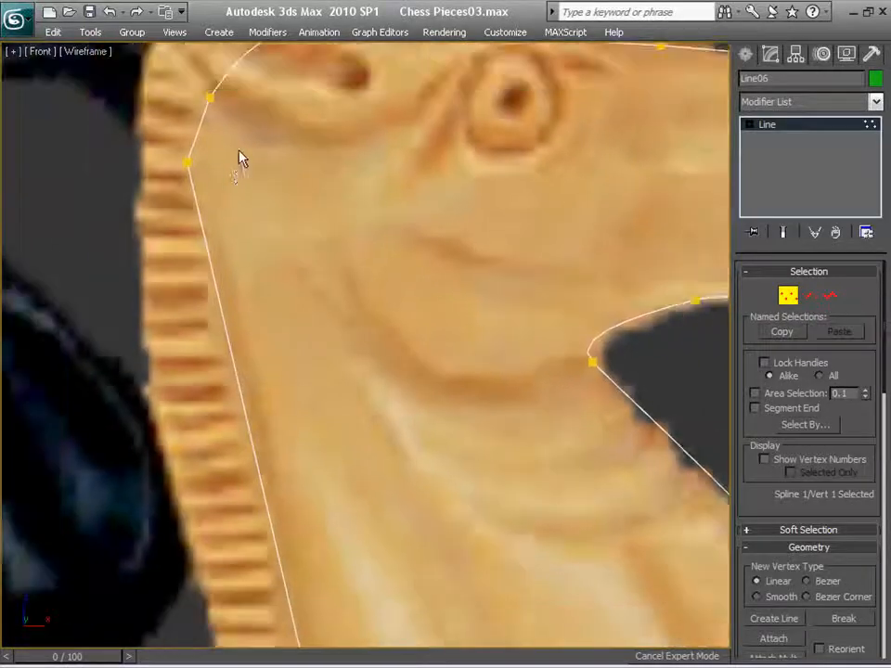
right_click(179, 116)
left_click(158, 113)
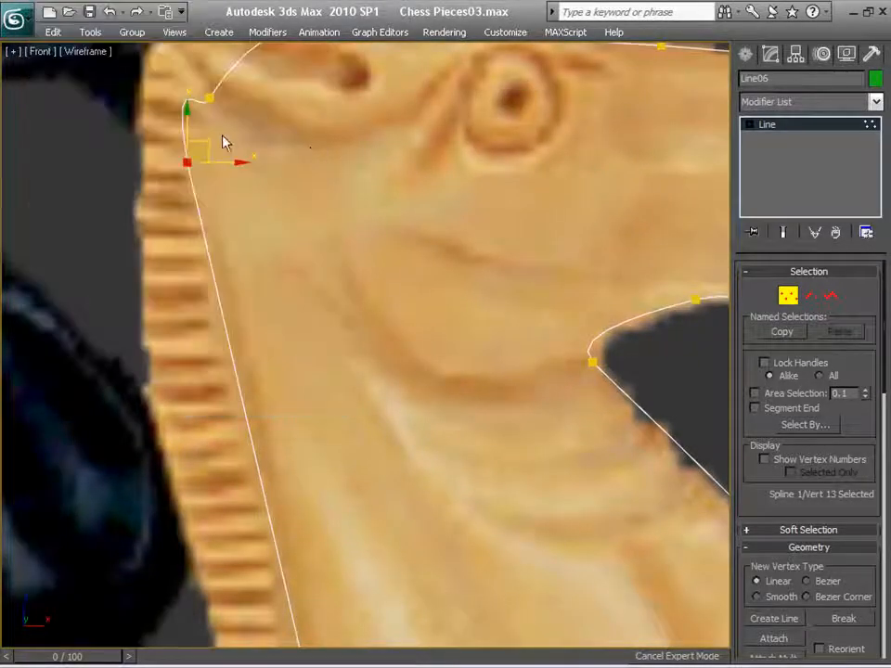
left_click_drag(199, 143, 230, 257)
Nudge the lower back-of-neck vertex toward the mane and angle its lower handle so the curve follows the mane's edge.
scroll(351, 263, "down", 2)
middle_click_drag(502, 519, 335, 215)
left_click(218, 291)
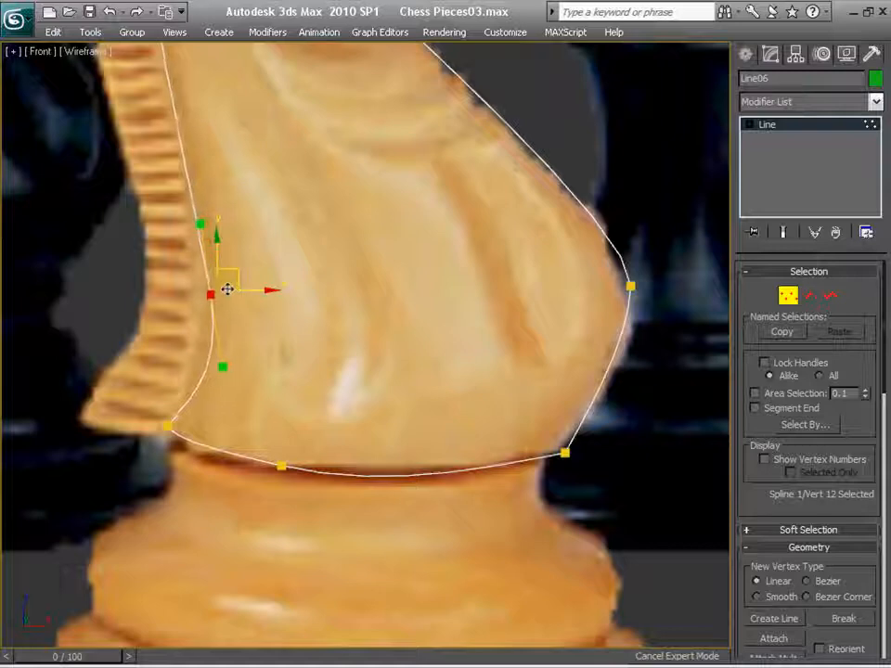
left_click_drag(222, 366, 191, 369)
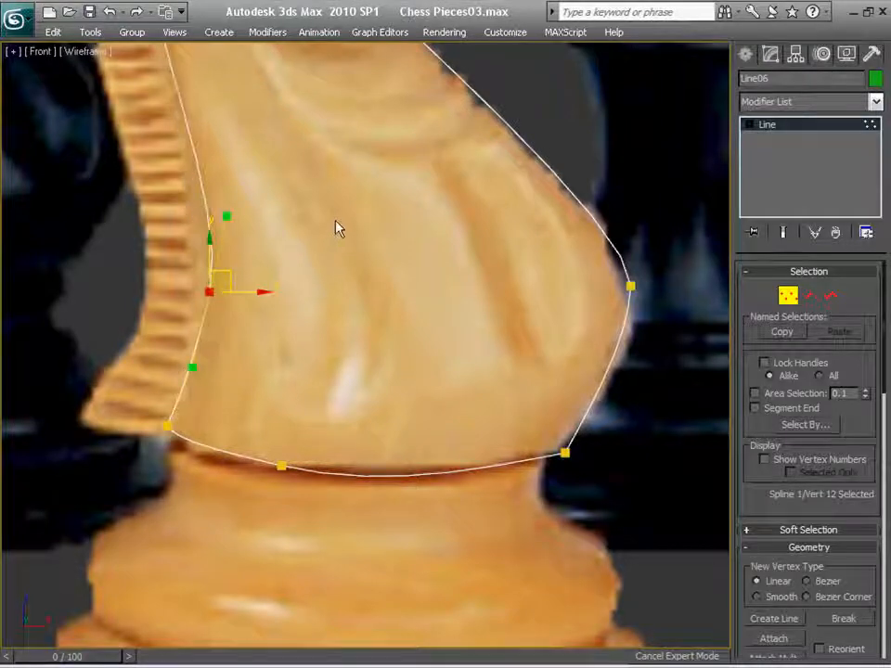
middle_click_drag(338, 228, 330, 420)
scroll(330, 419, "up", 1)
left_click(278, 482)
Adjust the throat vertex where the jaw meets the neck to fit the reference image.
scroll(451, 518, "down", 3)
middle_click_drag(451, 518, 305, 463)
scroll(302, 414, "down", 1)
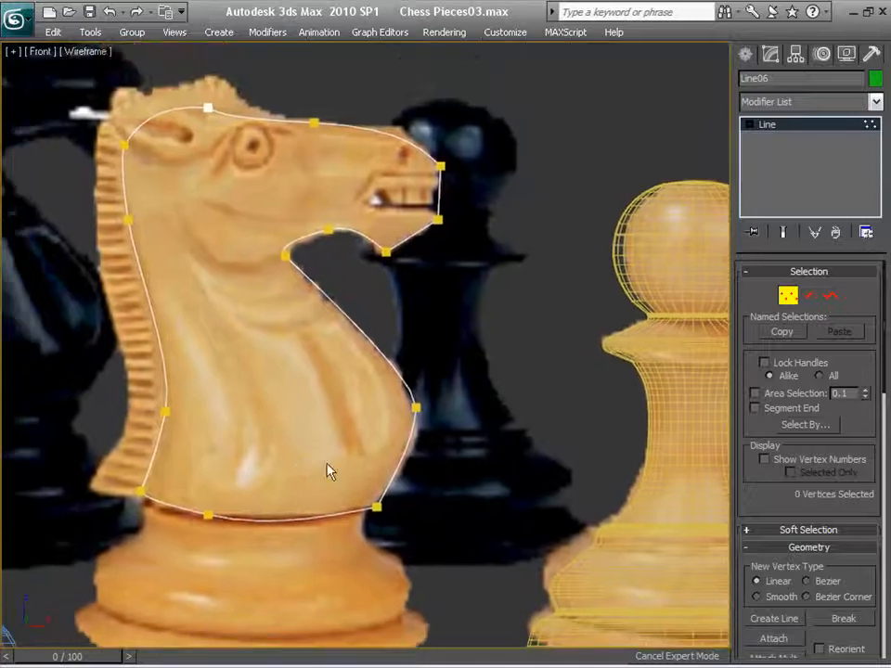
left_click(287, 257)
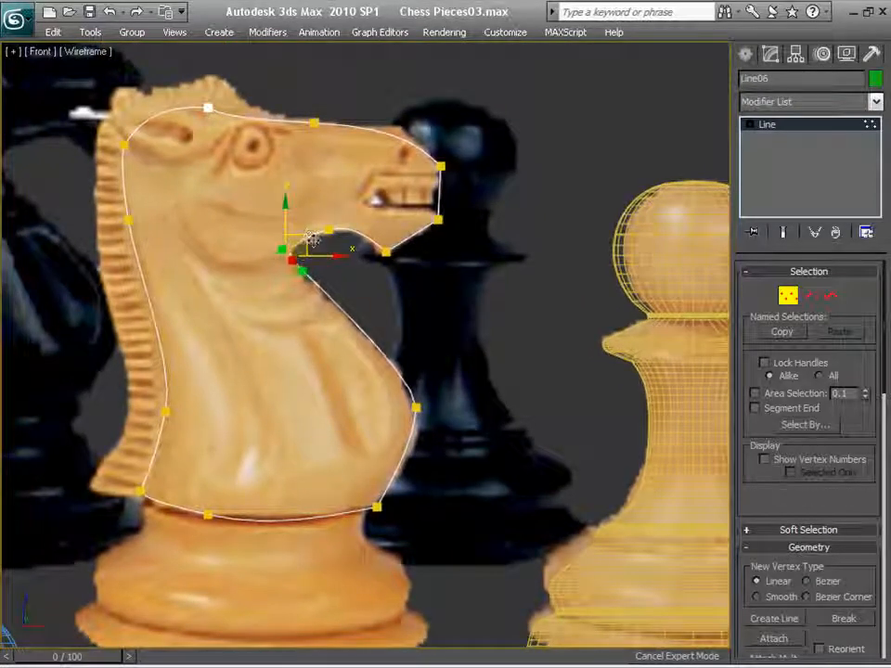
left_click(293, 356)
Hide the command panel and move the chin vertex slightly to match the tip of the knight's chin.
scroll(287, 390, "down", 1)
middle_click_drag(284, 403, 321, 473)
scroll(306, 418, "up", 1)
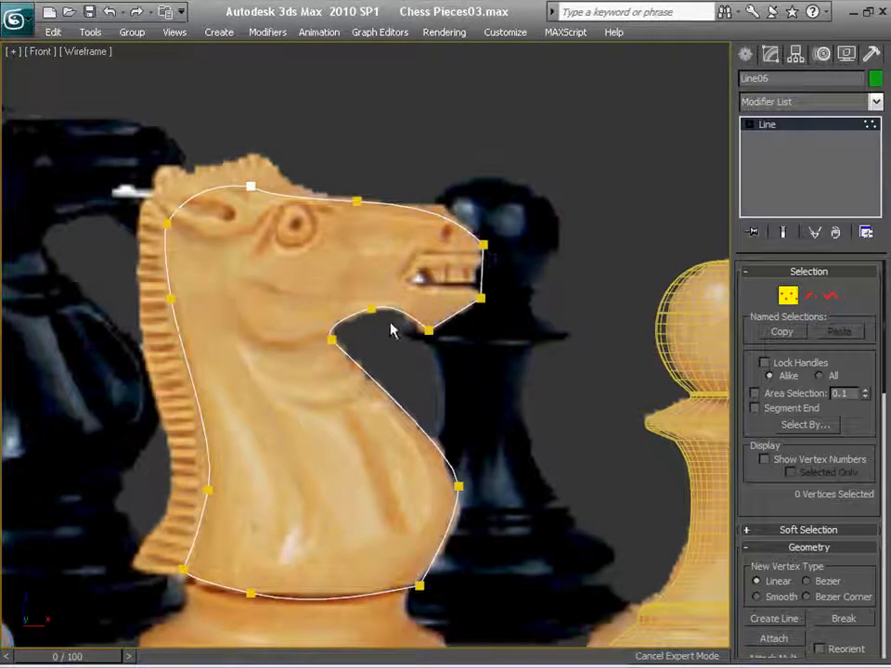
key("ctrl+g")
scroll(382, 366, "down", 1)
mouse_move(383, 366)
middle_mouse_down()
mouse_move(382, 302)
mouse_move(386, 355)
middle_mouse_up()
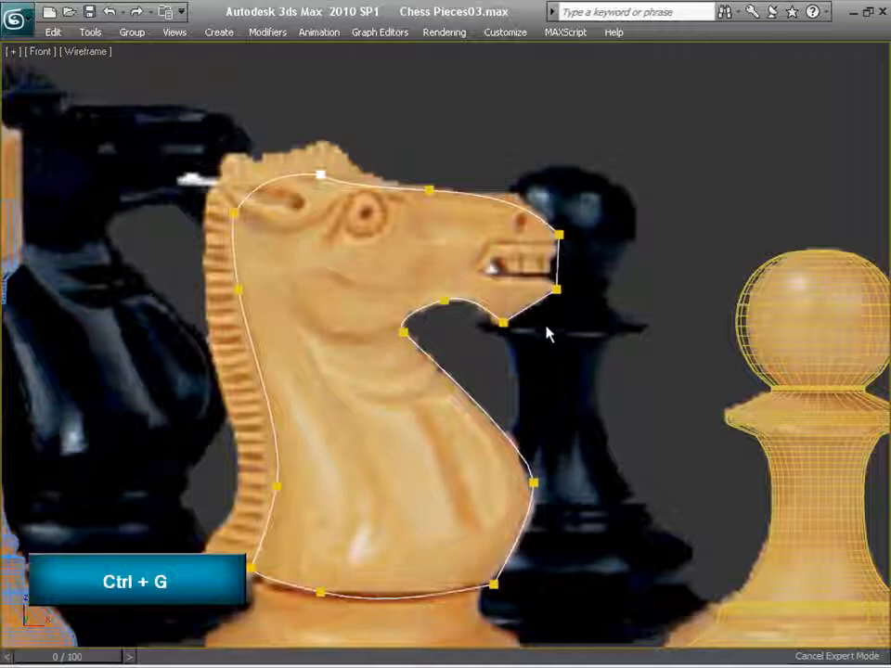
left_click(502, 322)
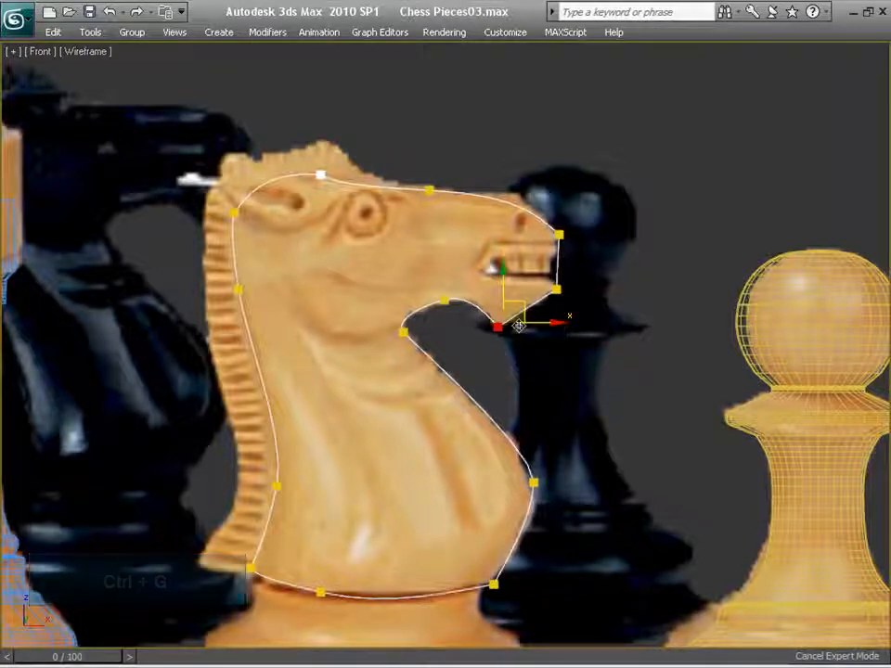
Bring back the command panel and examine the outline's vertex editing tools, including Refine and its Connect option.
right_click(401, 244)
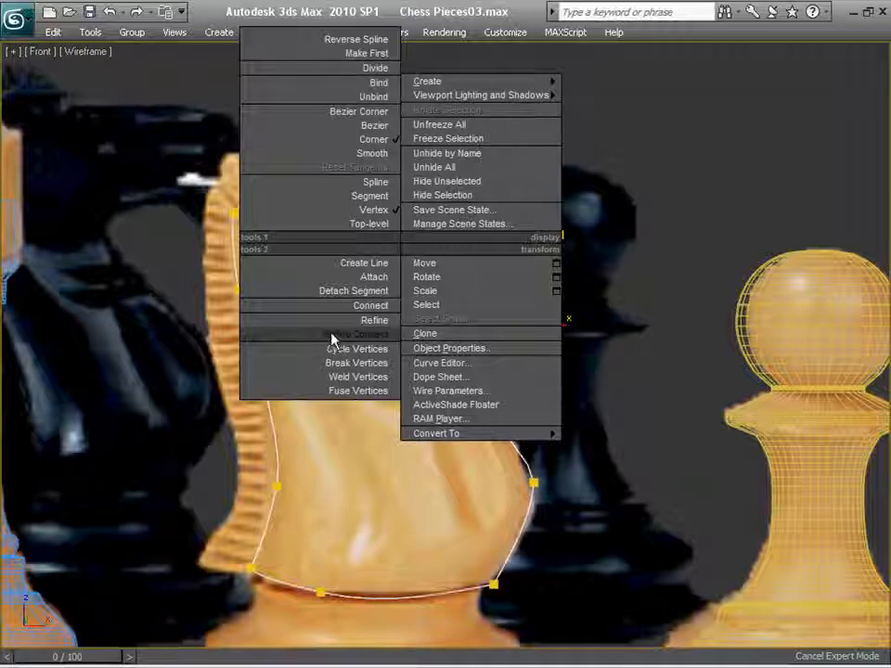
left_click(373, 447)
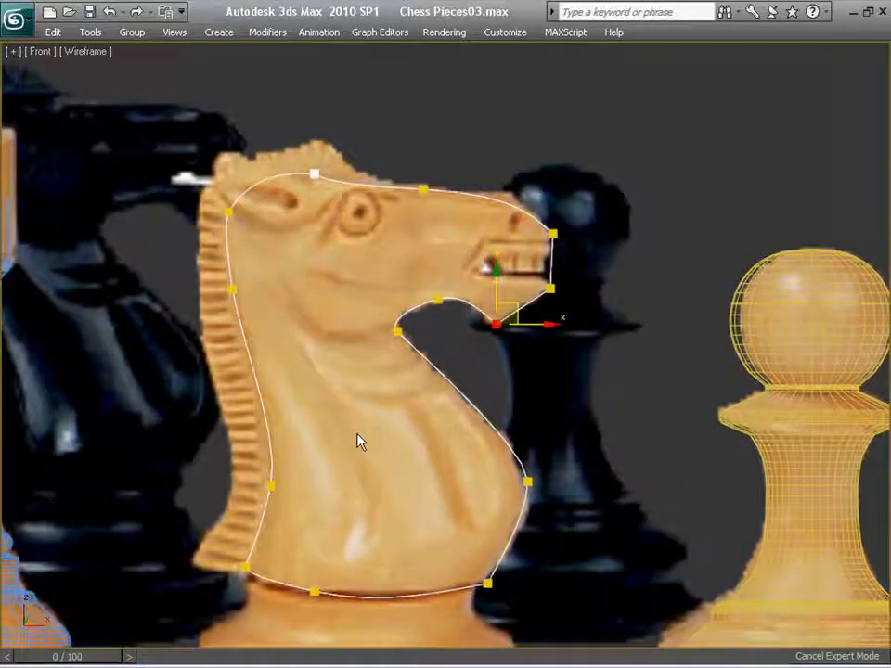
key("ctrl+g")
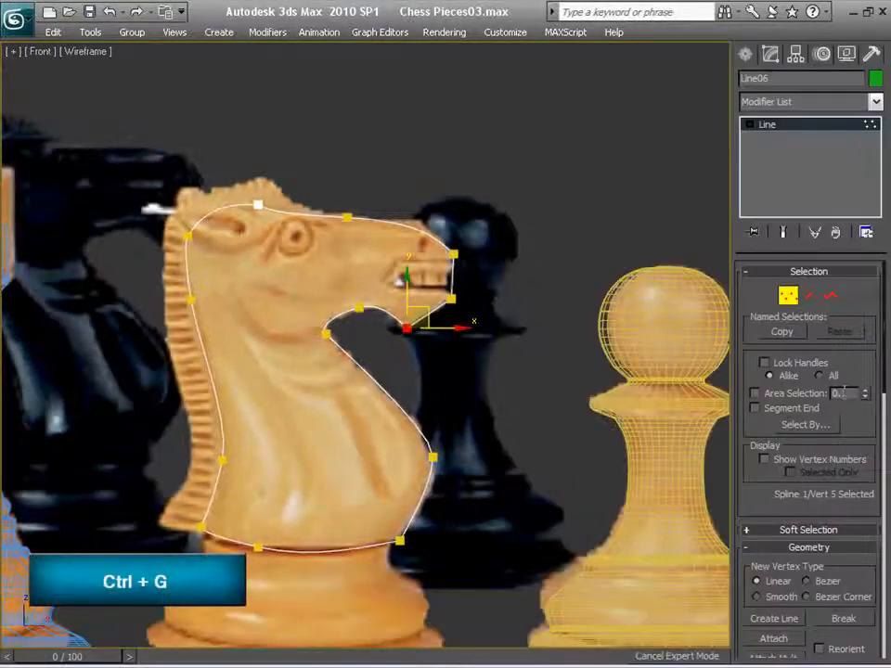
scroll(858, 420, "down", 1)
left_click_drag(858, 422, 877, 190)
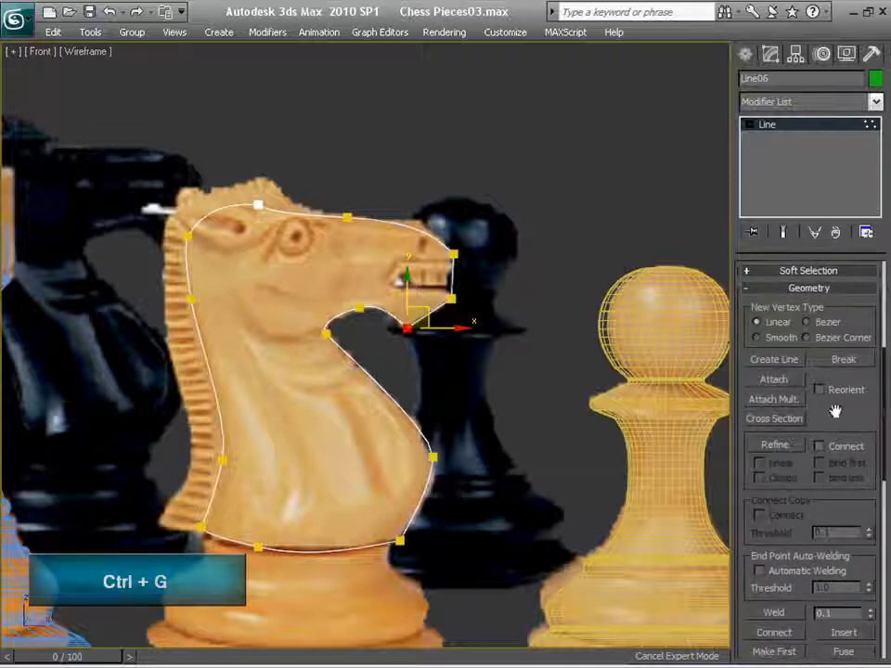
left_click_drag(835, 411, 834, 331)
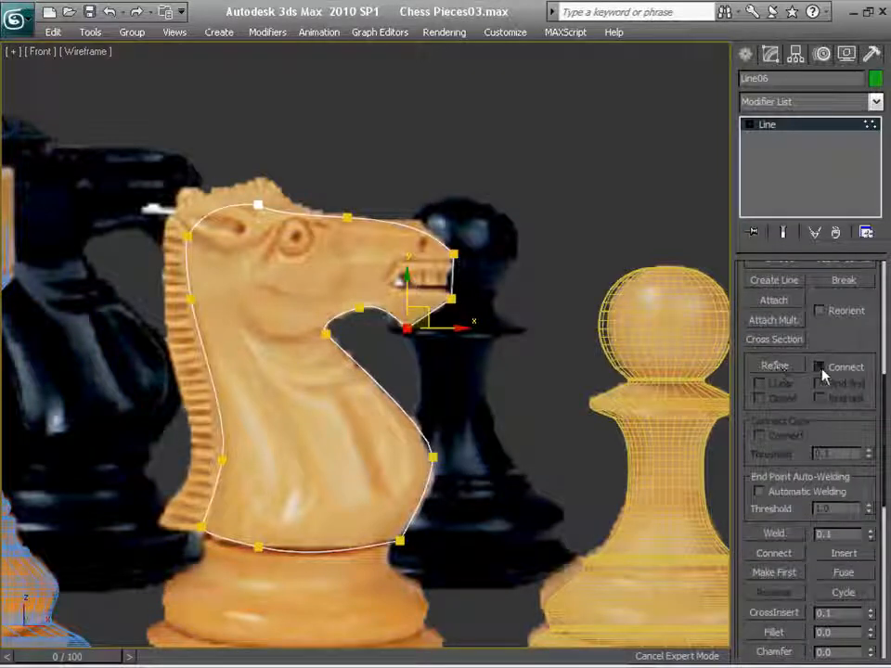
left_click(820, 368)
left_click(788, 374)
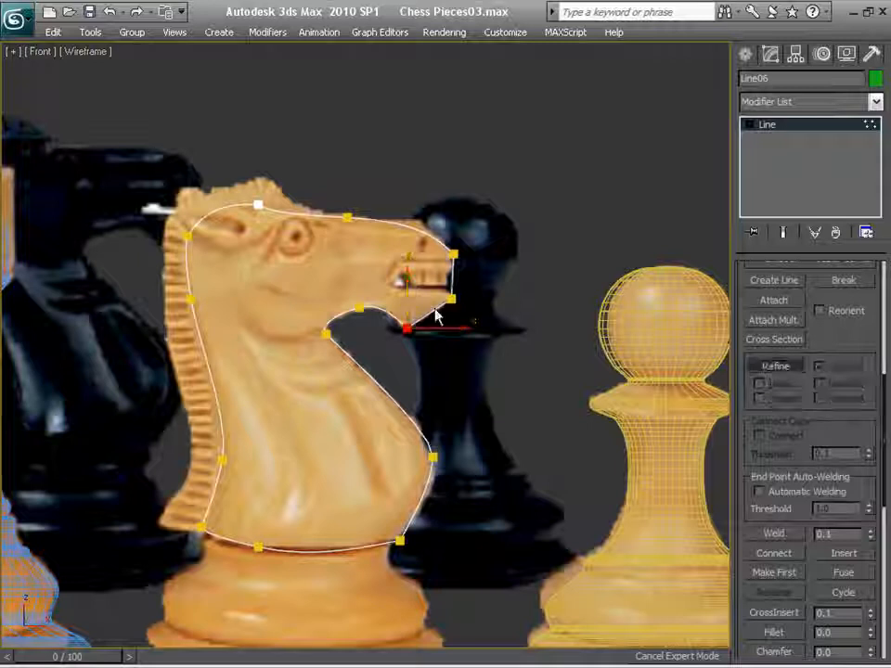
left_click(776, 374)
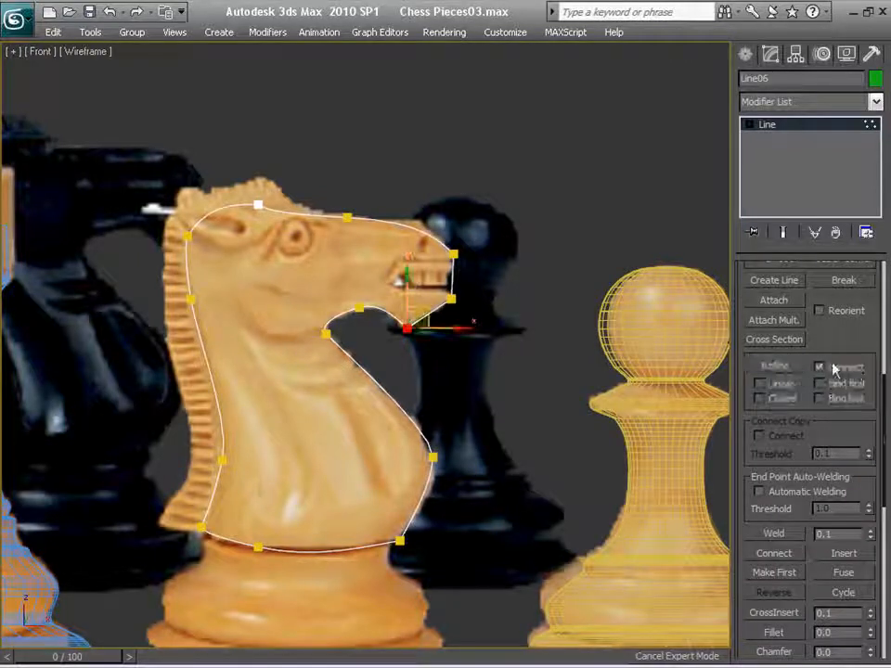
Fillet the chin vertex by a small amount to round the corner below the mouth.
left_click_drag(855, 342, 832, 631)
scroll(833, 631, "down", 5)
left_click(775, 513)
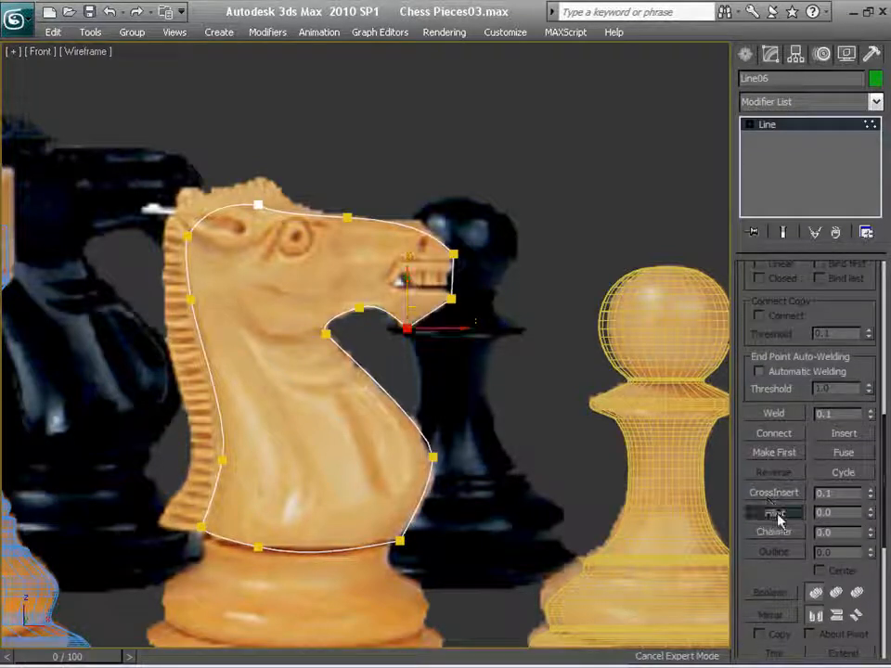
left_click_drag(402, 329, 410, 318)
left_click(778, 514)
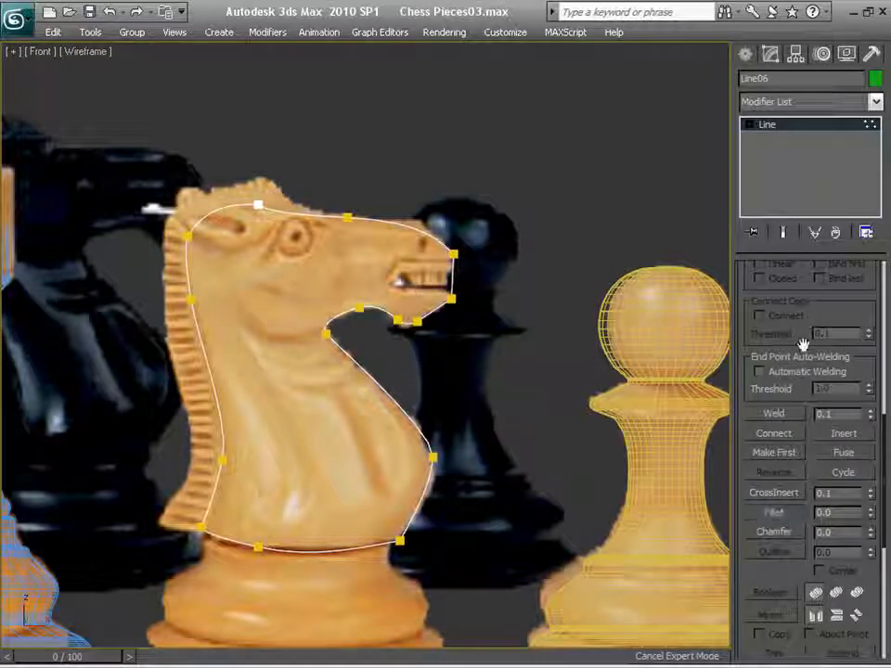
Hide the command panel and Refine Connect the top-of-head vertex straight down to the base vertex, choosing Connect Only and suppressing further prompts.
key("ctrl+g")
middle_click_drag(616, 385, 667, 377)
scroll(694, 236, "up", 2)
scroll(666, 375, "down", 1)
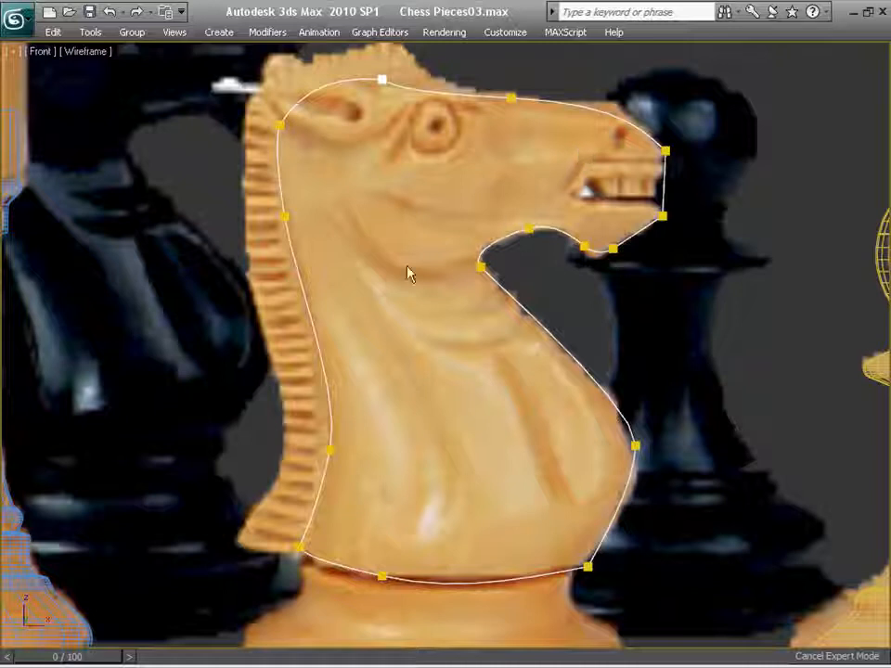
right_click(383, 214)
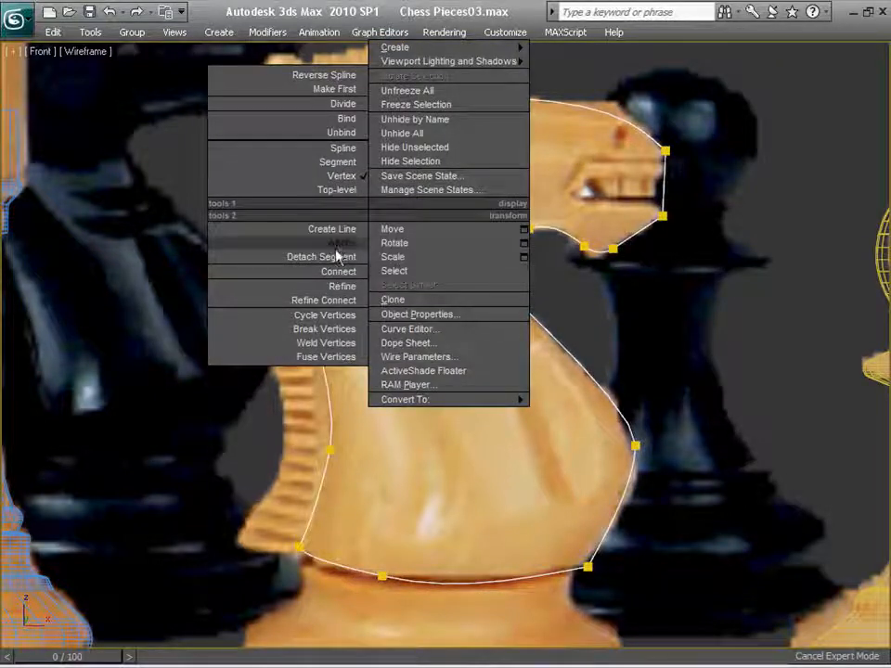
left_click(335, 302)
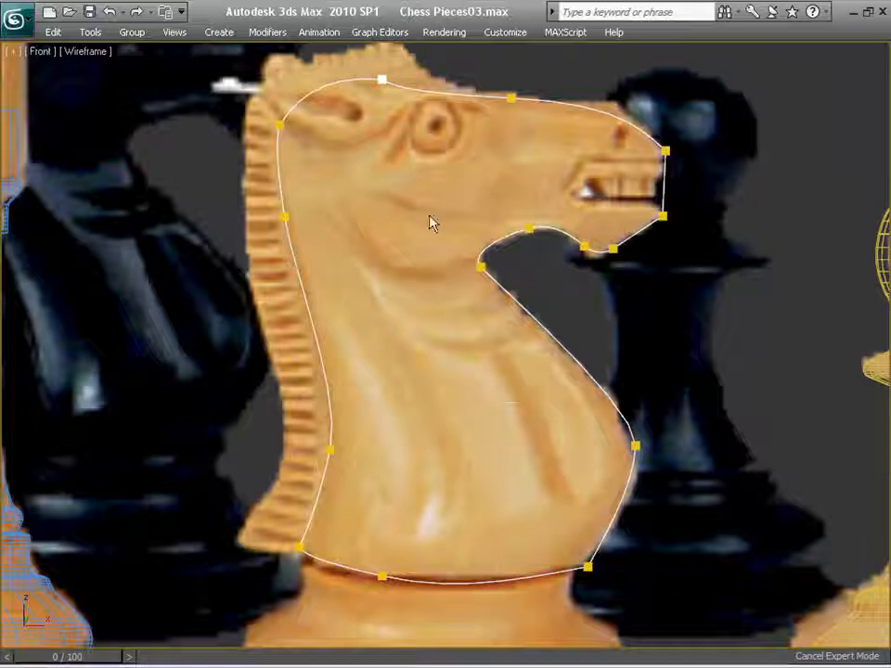
left_click(383, 80)
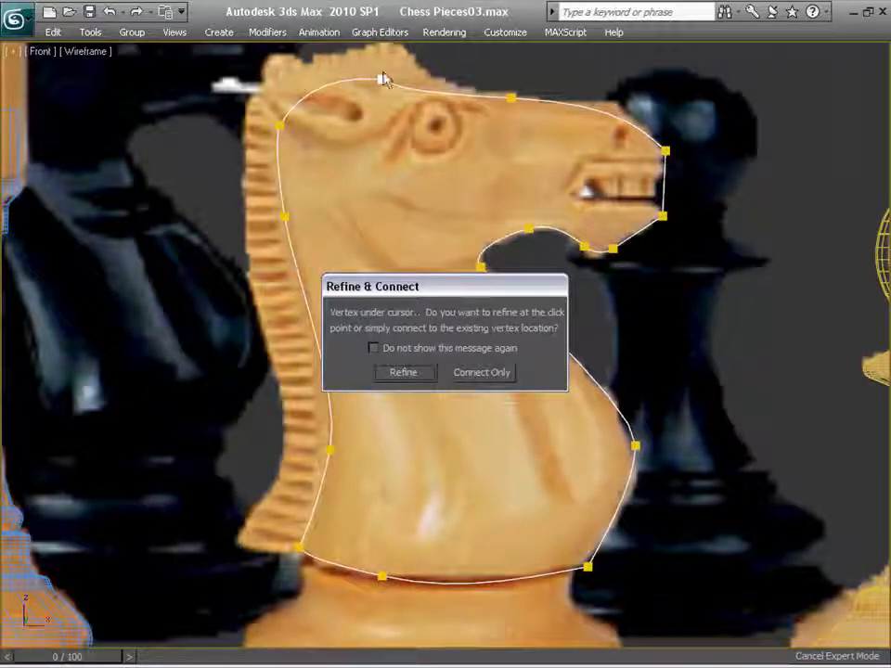
left_click_drag(381, 291, 429, 296)
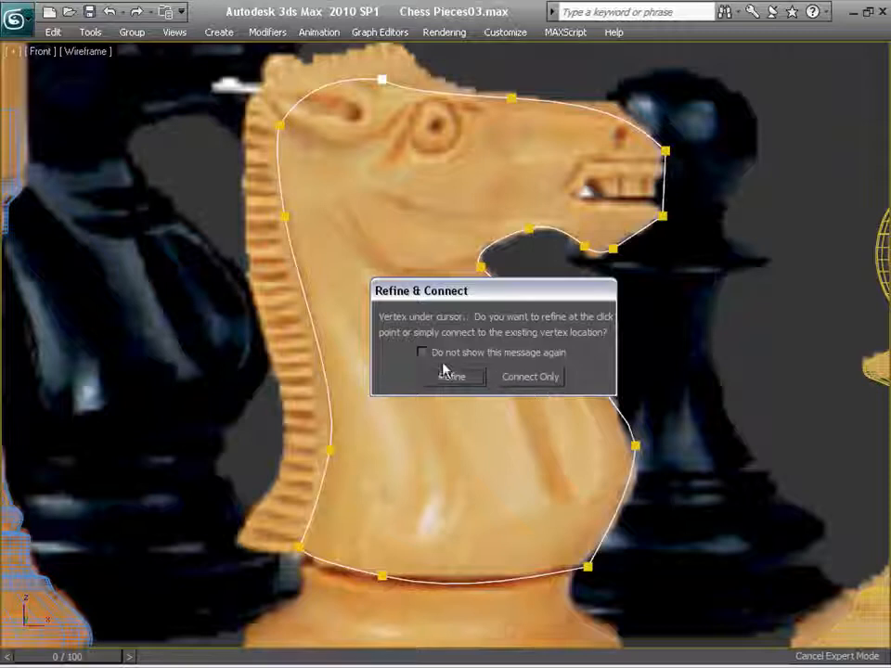
left_click(452, 353)
left_click(554, 388)
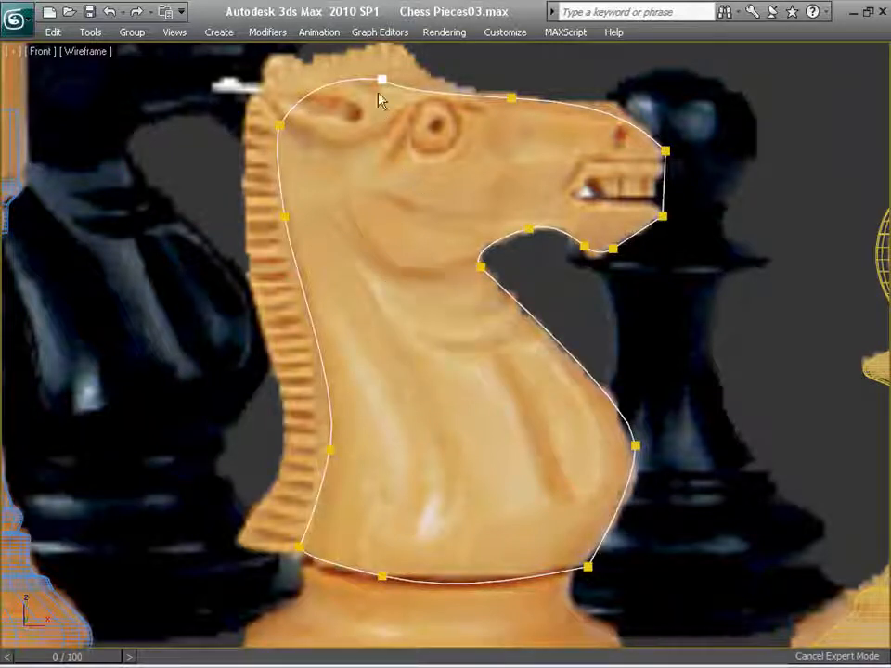
right_click(479, 415)
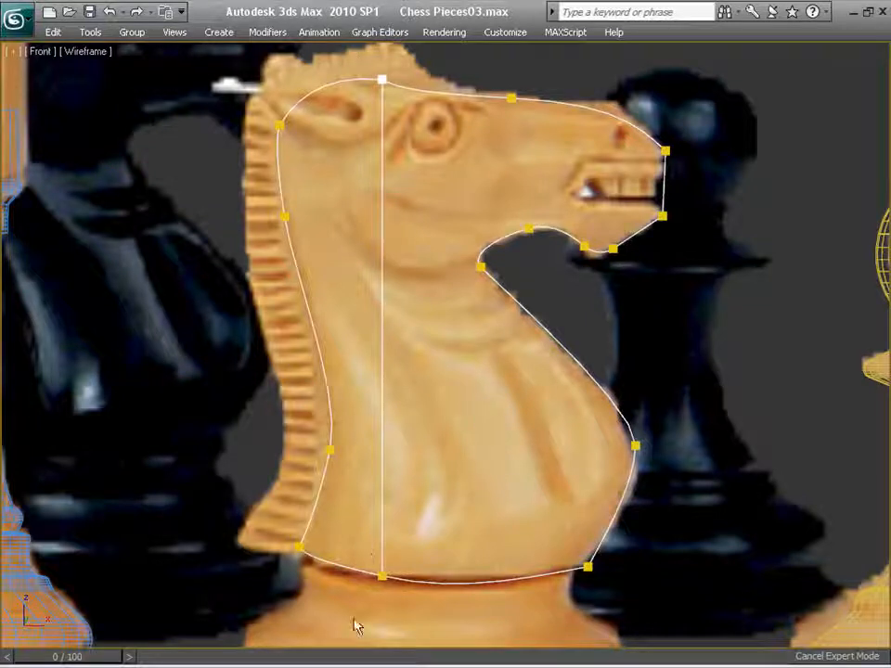
Refine Connect a cross line between the lower back-of-neck vertex and the chest vertex, adding a vertex where it crosses the vertical line.
middle_click_drag(441, 233, 456, 298)
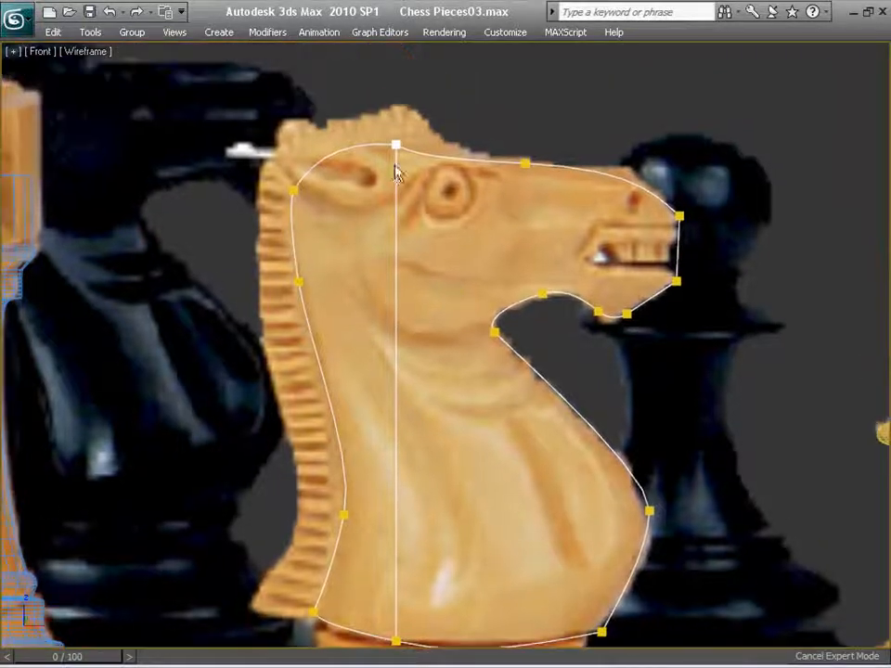
middle_click_drag(397, 172, 440, 367)
scroll(445, 385, "up", 5)
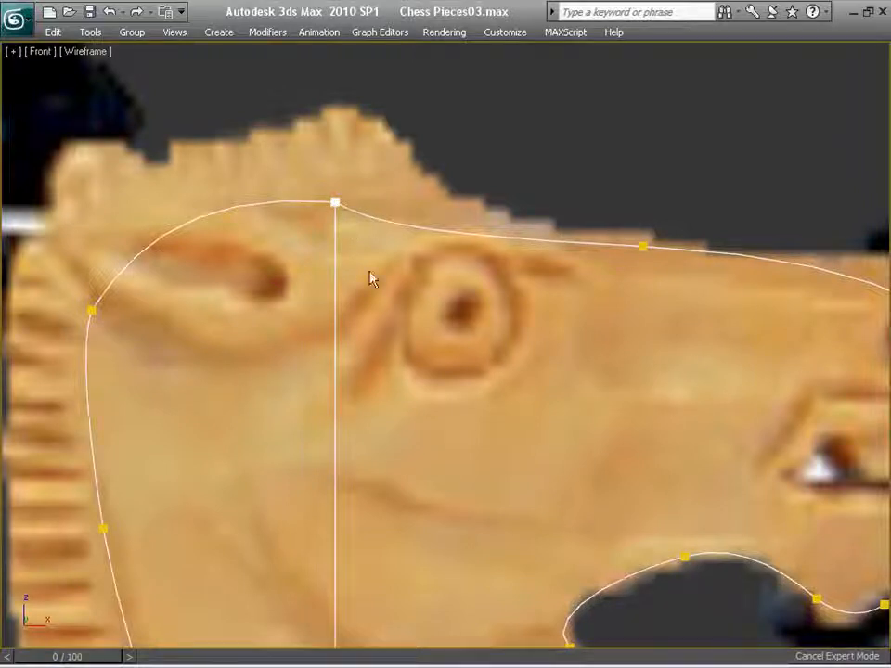
scroll(369, 278, "down", 3)
middle_click_drag(448, 475, 411, 384)
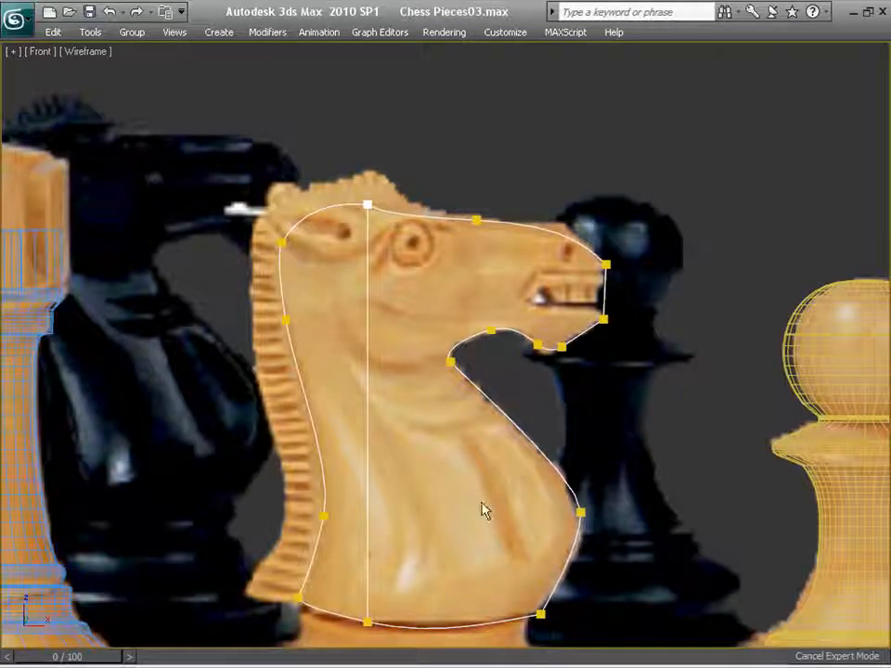
right_click(479, 469)
left_click(442, 565)
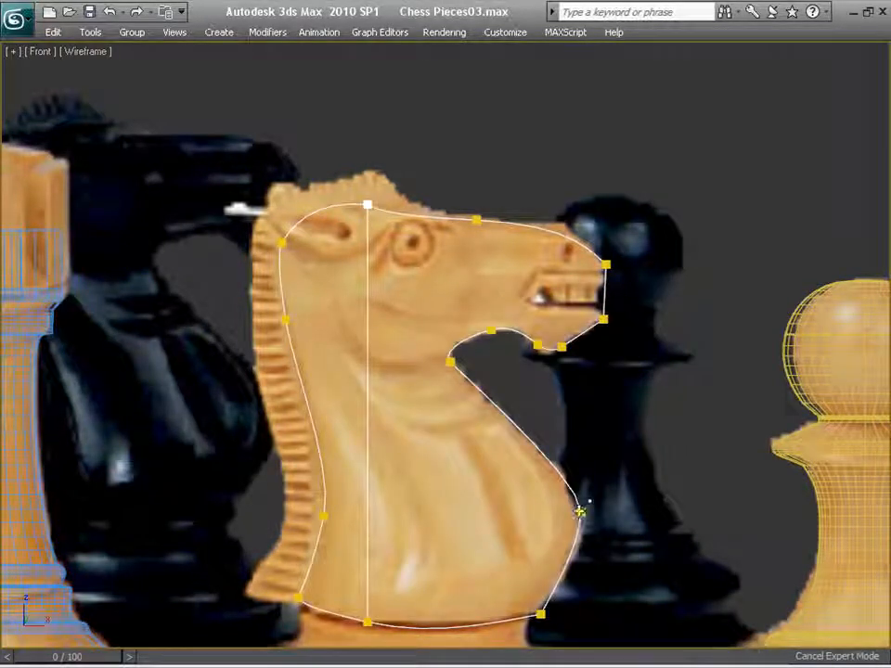
left_click(368, 513)
left_click(321, 513)
left_click(579, 512)
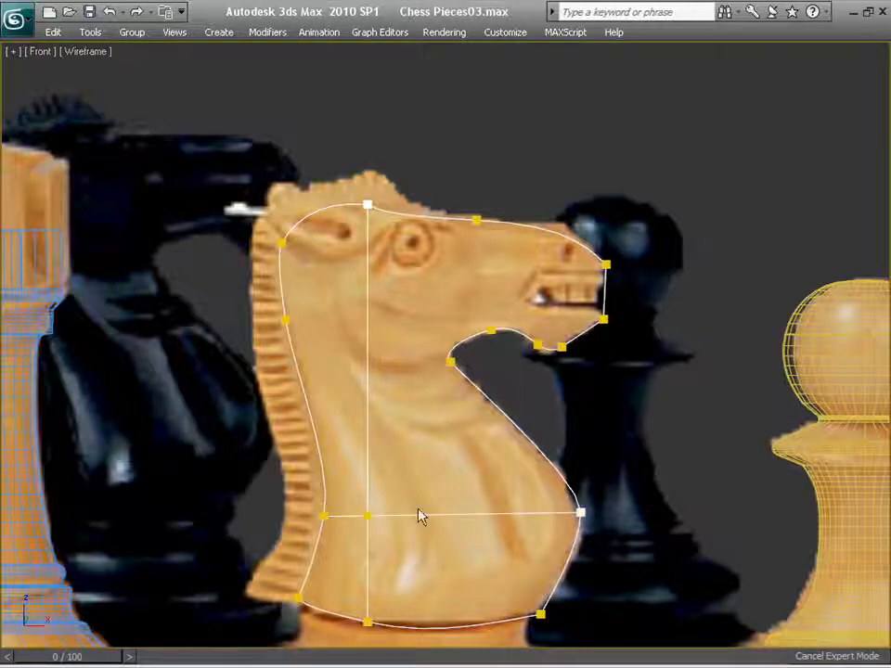
Refine Connect the front chin vertex up to a new vertex on the nose outline above the nostril.
scroll(421, 517, "up", 4)
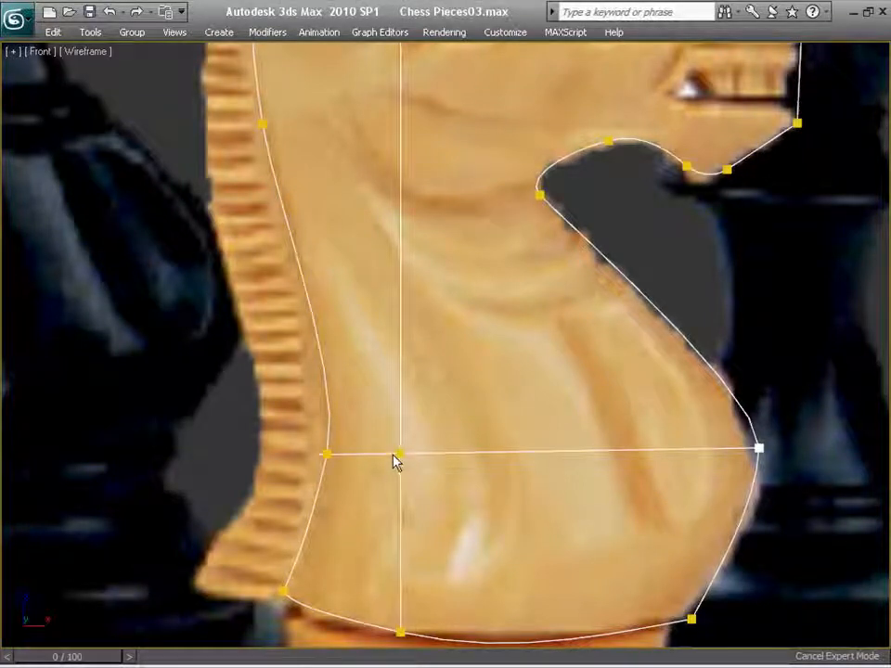
scroll(480, 544, "down", 3)
middle_click_drag(516, 520, 469, 574)
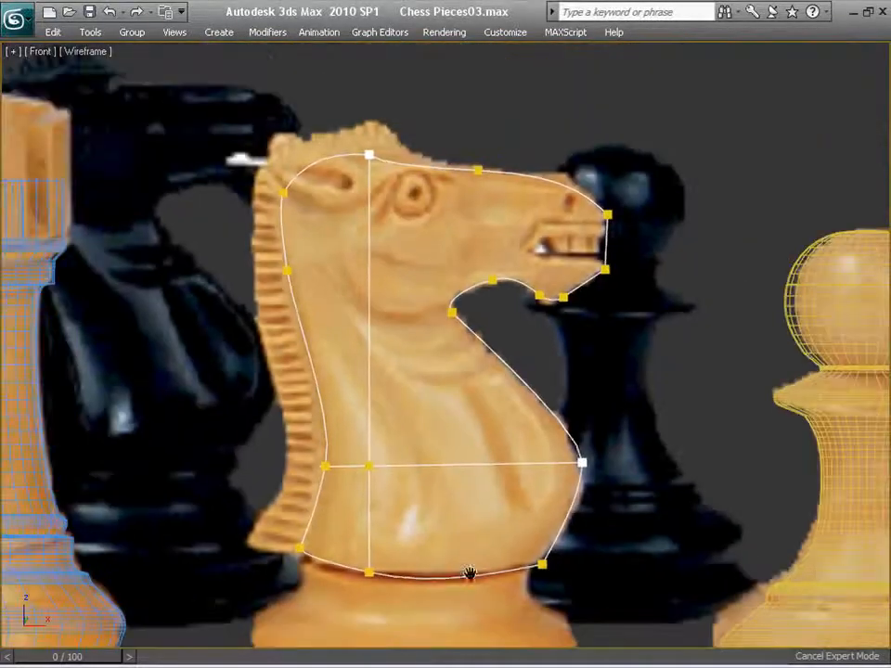
scroll(440, 564, "up", 2)
middle_click_drag(439, 485, 428, 408)
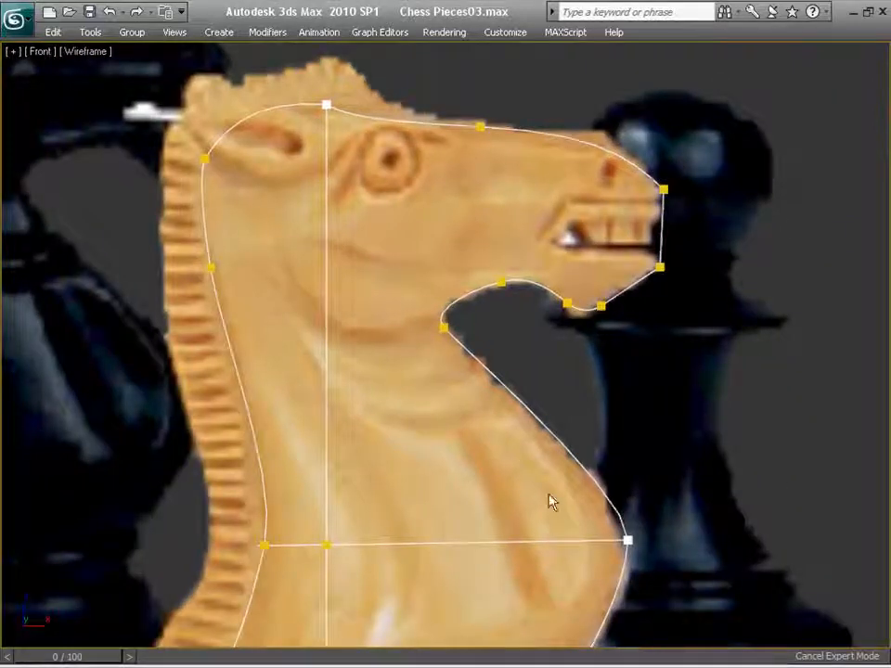
right_click(620, 199)
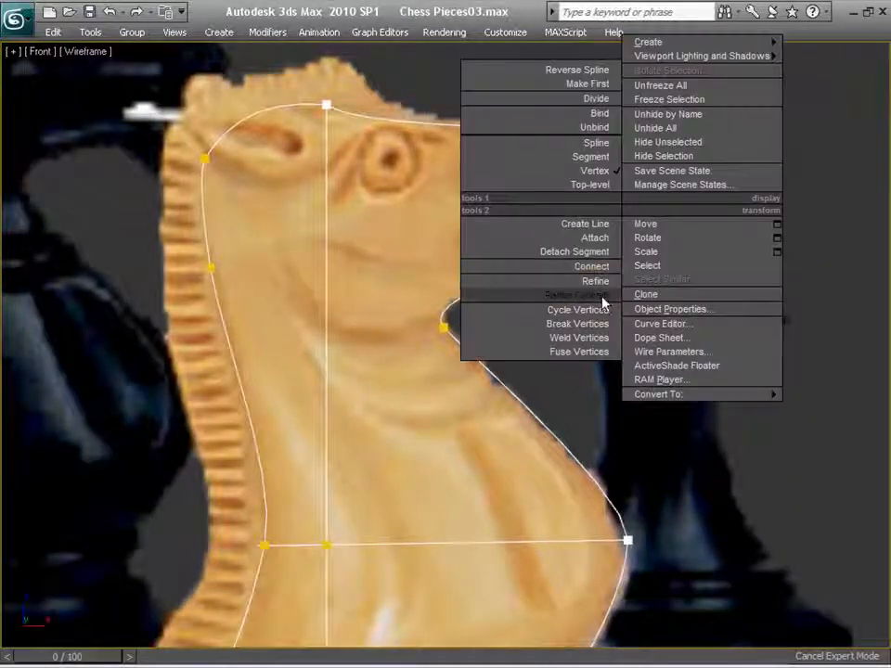
left_click(571, 280)
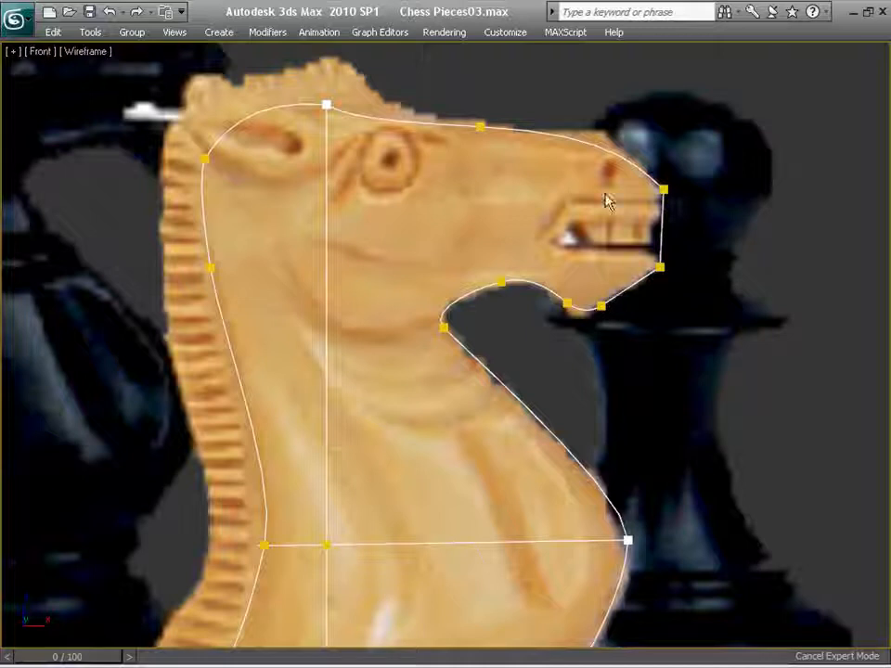
left_click(606, 150)
Refine Connect the rear chin vertex up to a new vertex on the nose outline above the corner of the mouth.
right_click(565, 240)
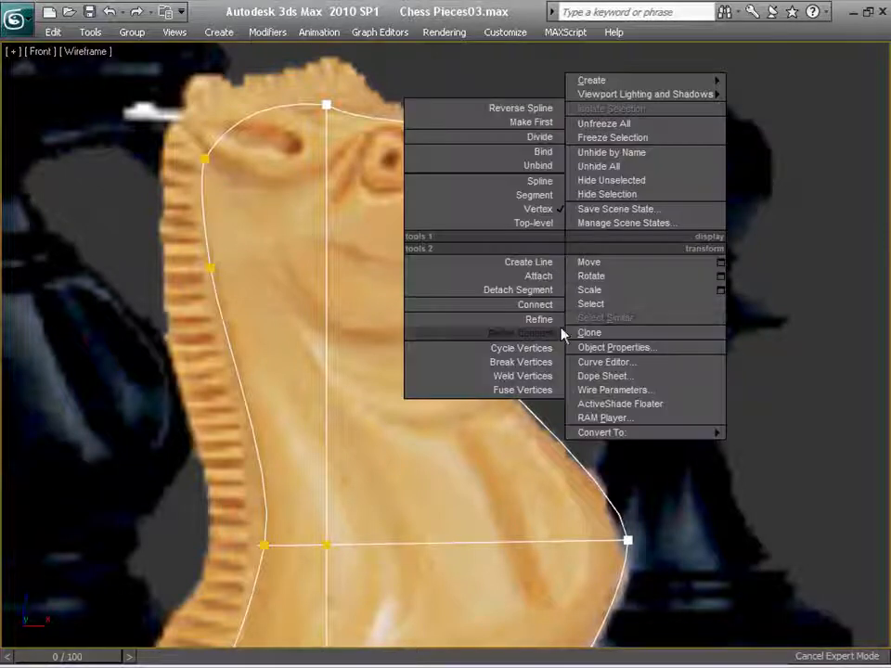
left_click(562, 334)
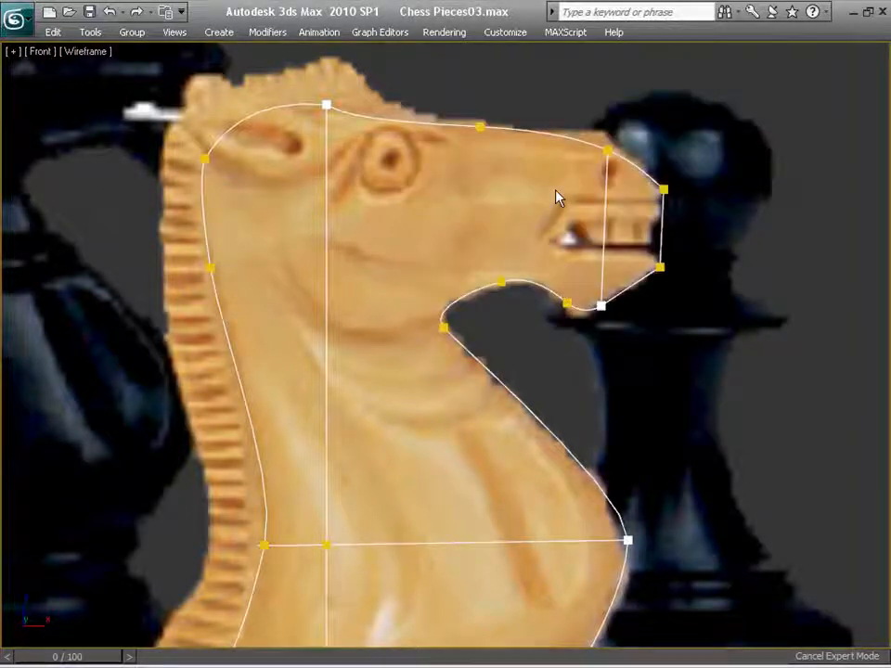
left_click(561, 136)
right_click(563, 193)
Refine Connect the vertex under the jaw to the existing vertex on the bridge of the nose.
middle_click_drag(507, 279, 538, 288)
right_click(545, 288)
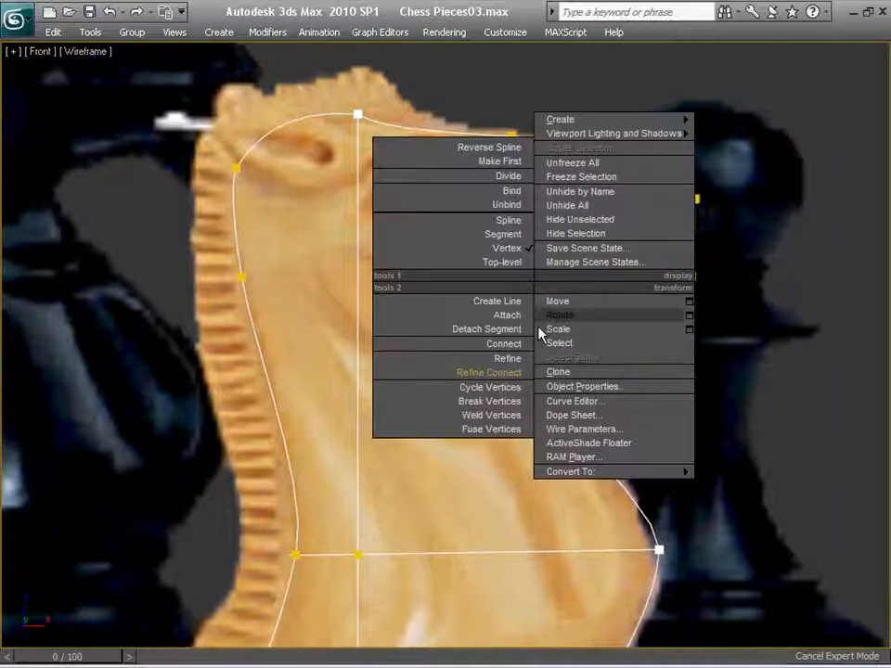
left_click(513, 376)
left_click(535, 292)
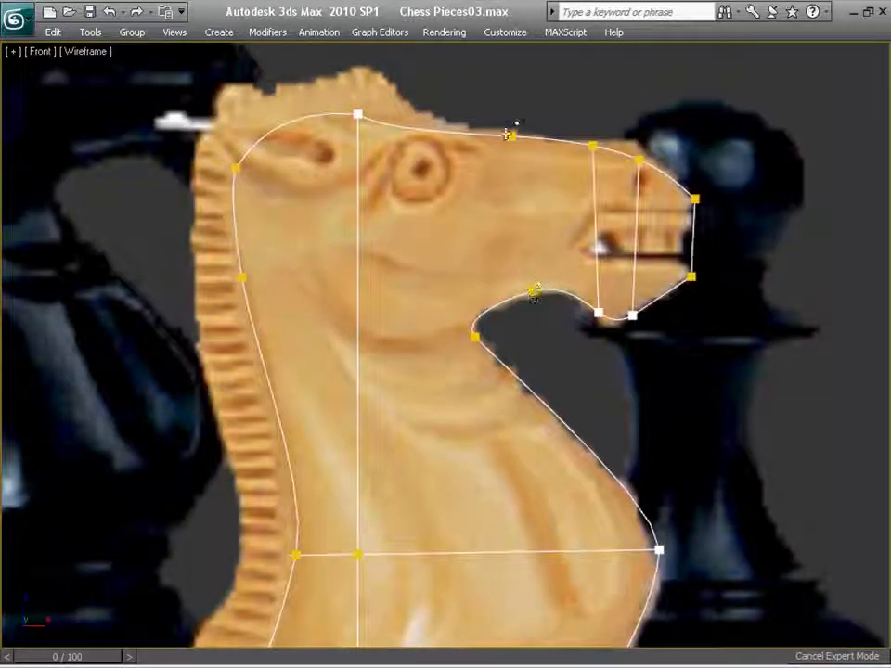
left_click(512, 136)
right_click(523, 251)
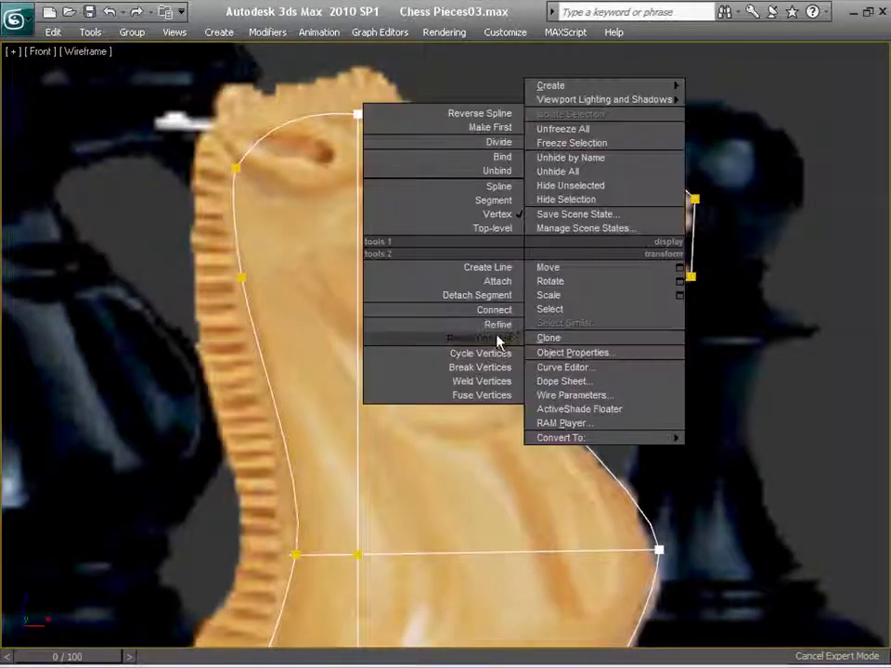
left_click(494, 339)
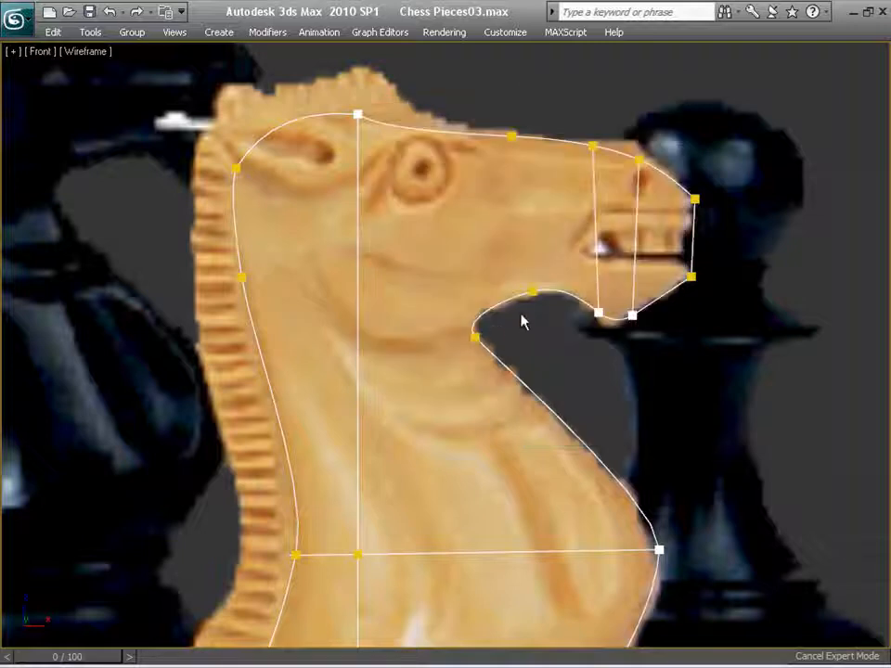
left_click(512, 136)
right_click(499, 172)
Refine Connect the throat vertex to the upper back-of-neck vertex, adding a vertex on the vertical line between them.
middle_click_drag(419, 250, 544, 250)
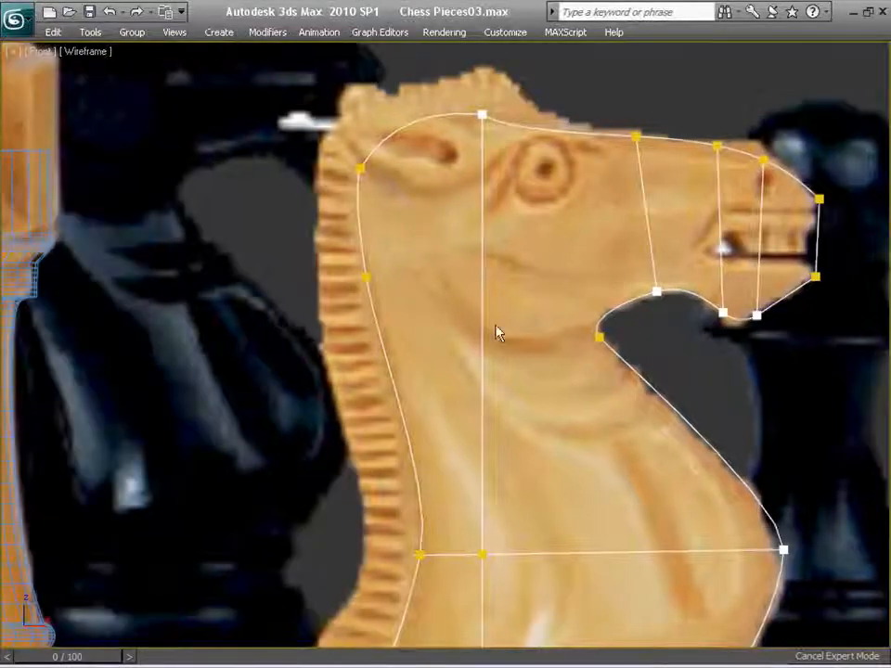
right_click(499, 283)
left_click(464, 370)
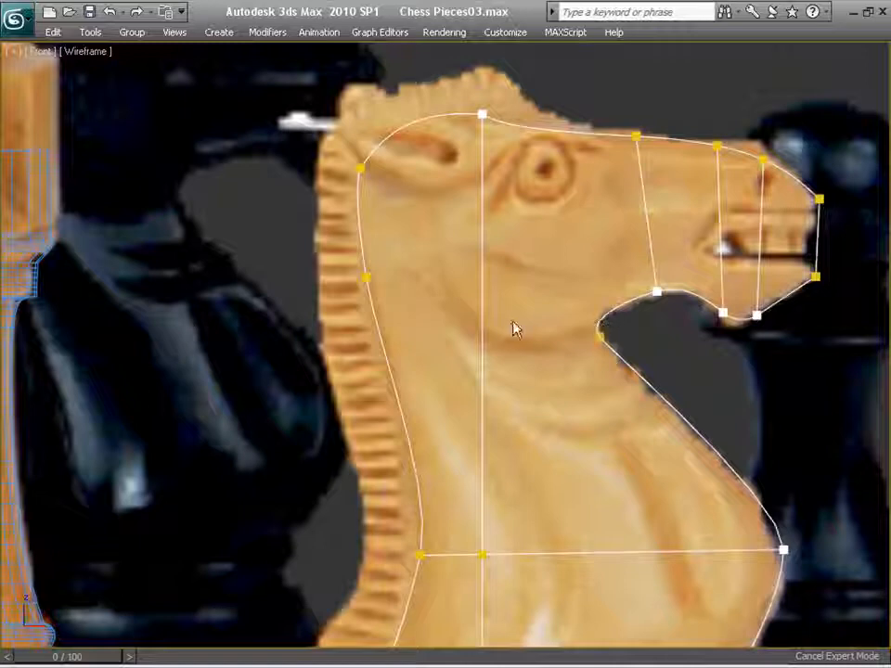
left_click(483, 310)
left_click(367, 276)
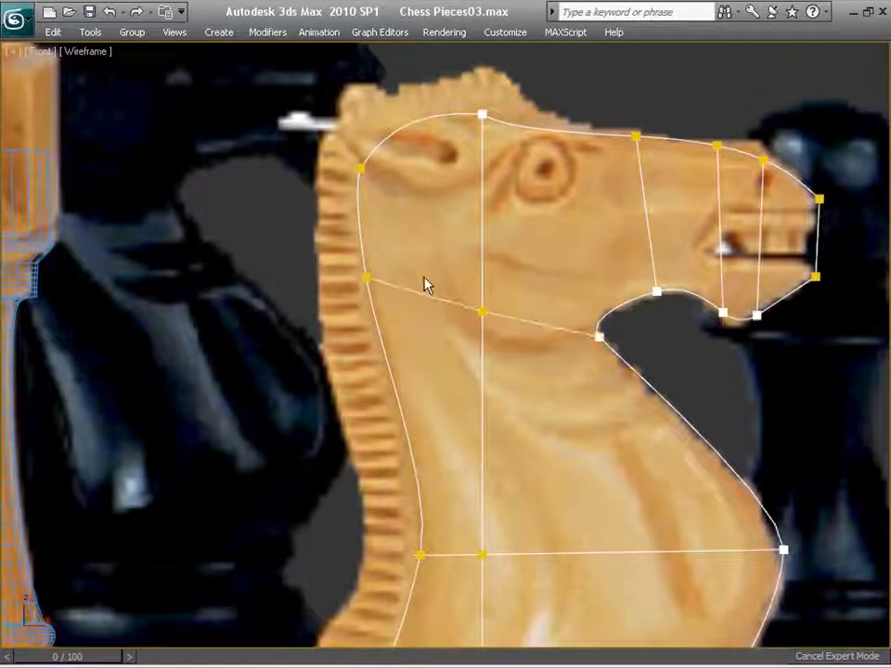
Refine Connect a line from the vertex behind the ear along the head to the mouth's front edge, adding a vertex at each crossing line.
middle_click_drag(456, 227, 510, 329)
right_click(430, 302)
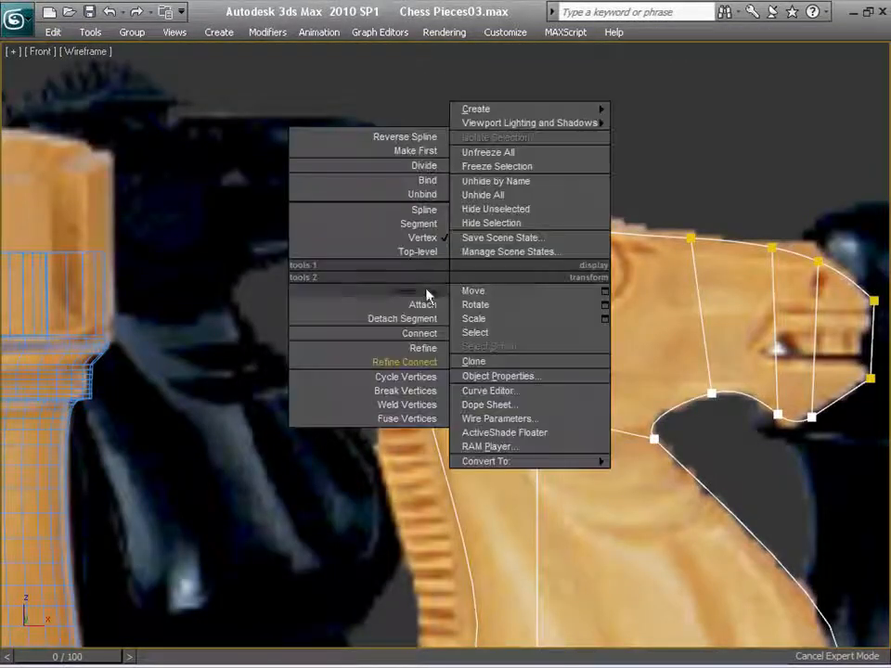
left_click(418, 357)
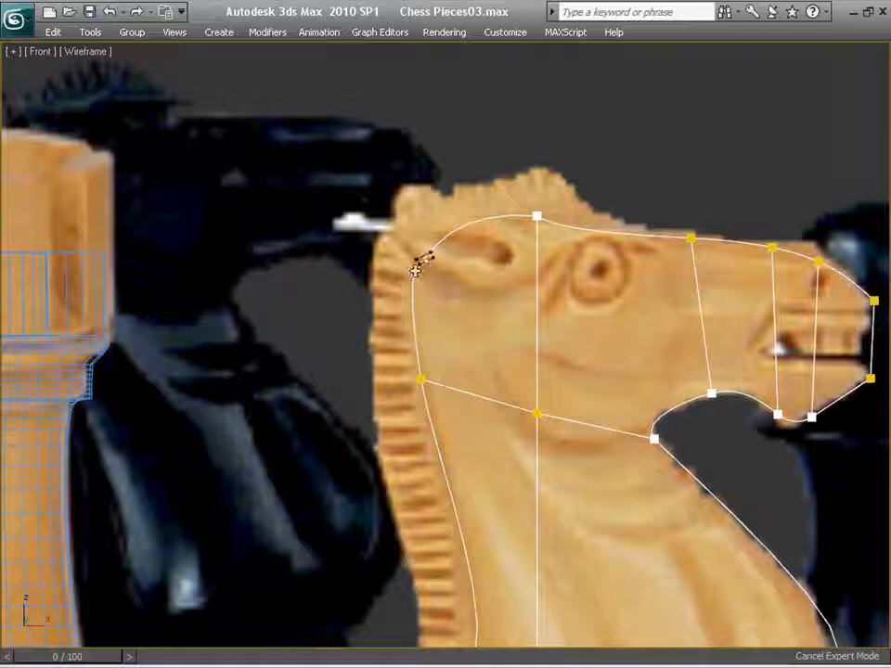
left_click(538, 316)
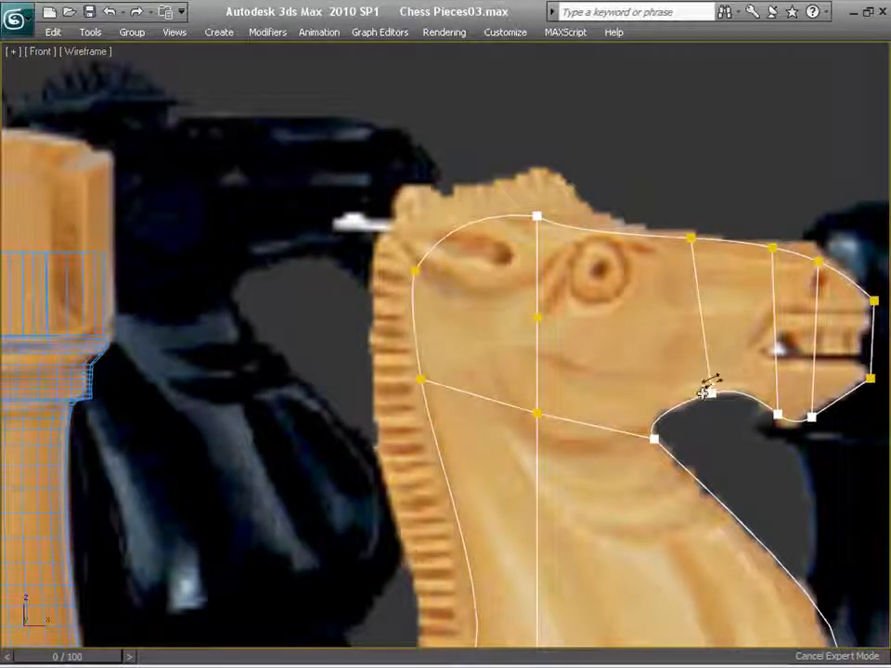
left_click(703, 329)
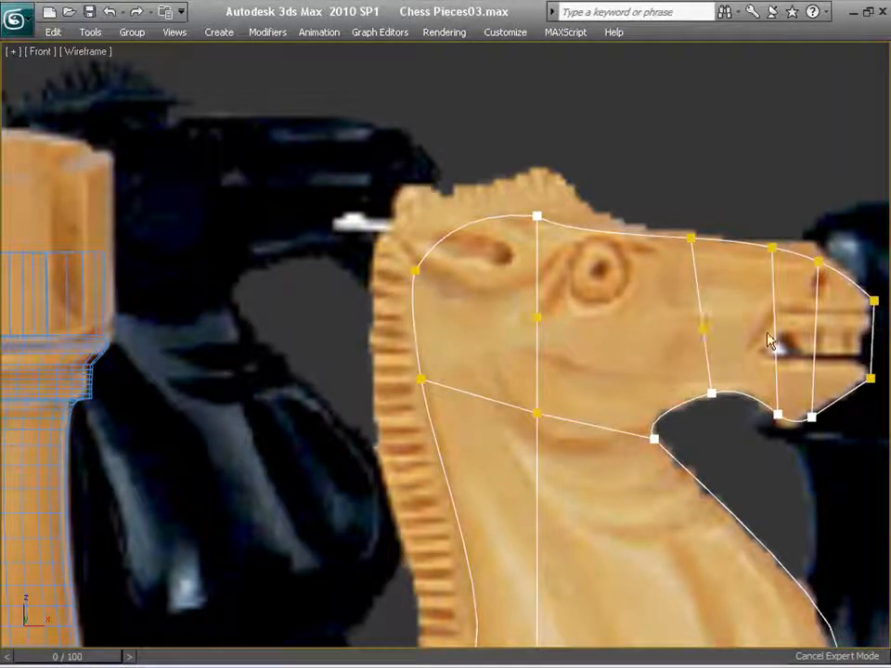
left_click(775, 336)
left_click(814, 338)
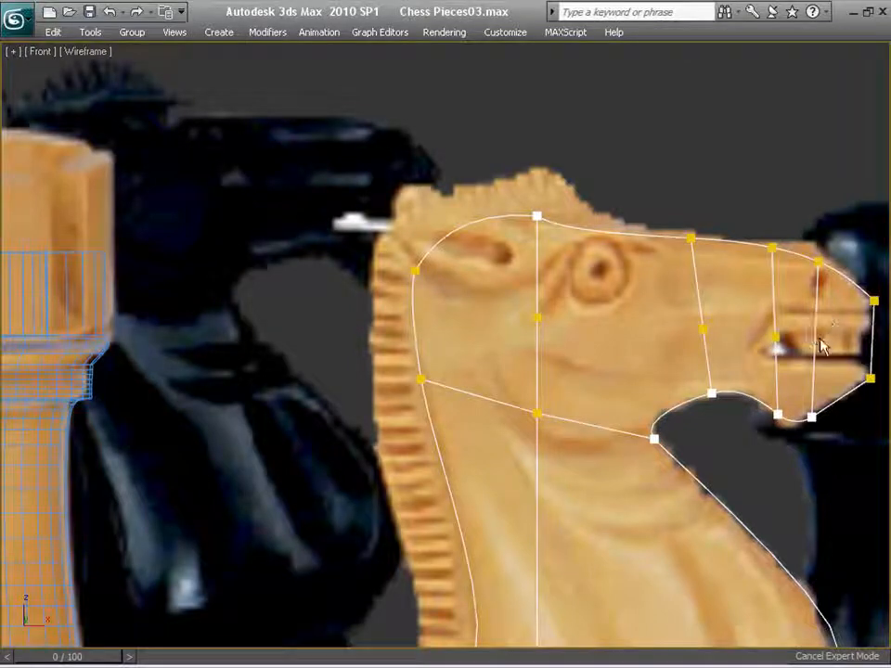
left_click(873, 341)
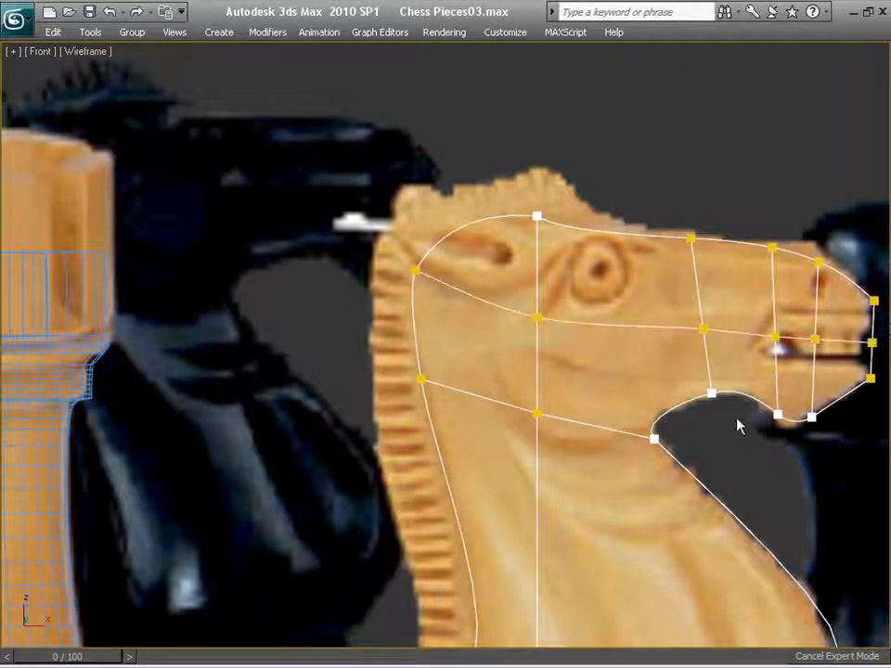
Refine Connect a line from the outline above the eye through the head, throat and chest lines to the base, adding a vertex at each crossing.
scroll(649, 417, "down", 4)
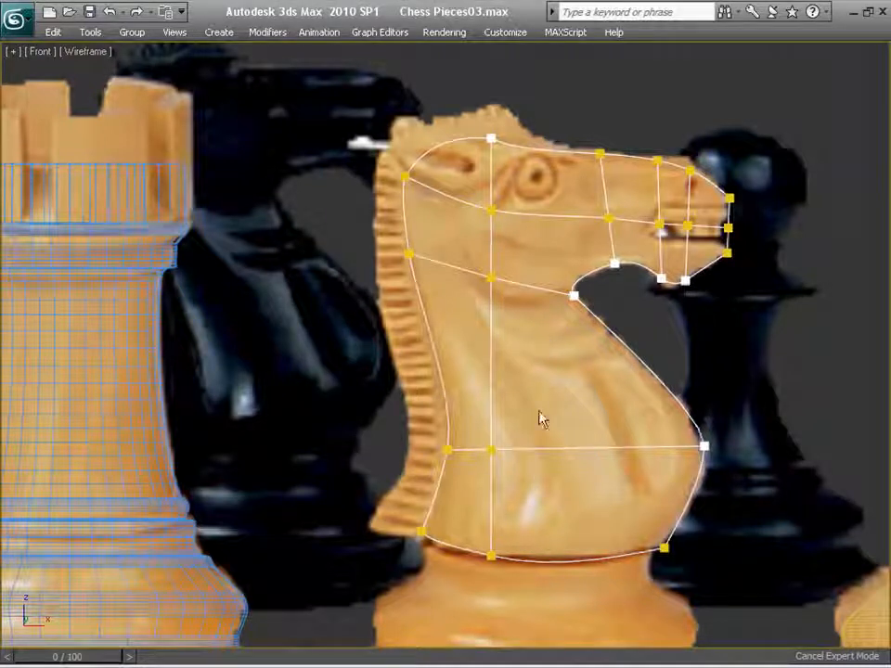
right_click(540, 342)
left_click(515, 432)
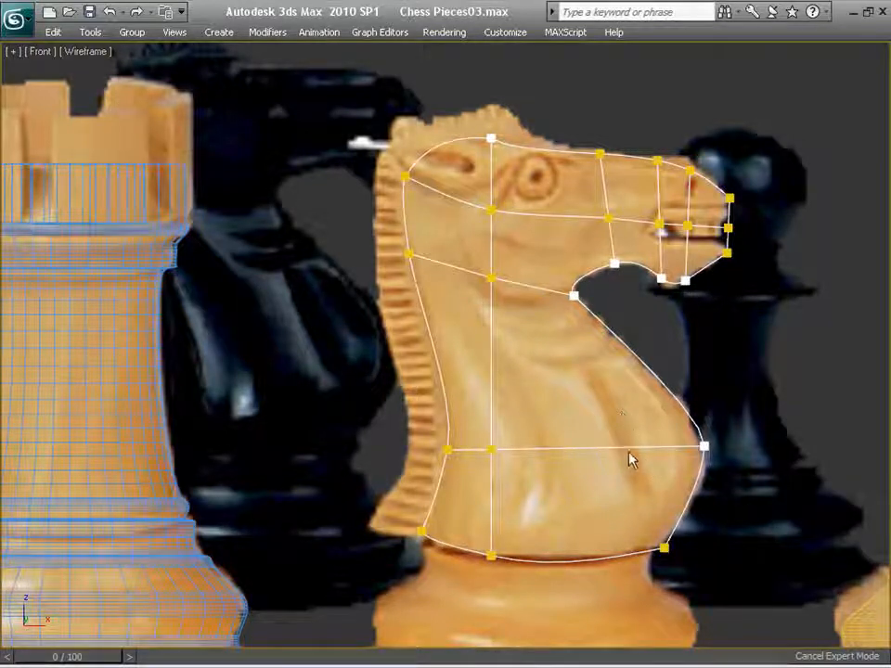
left_click(553, 150)
left_click(546, 215)
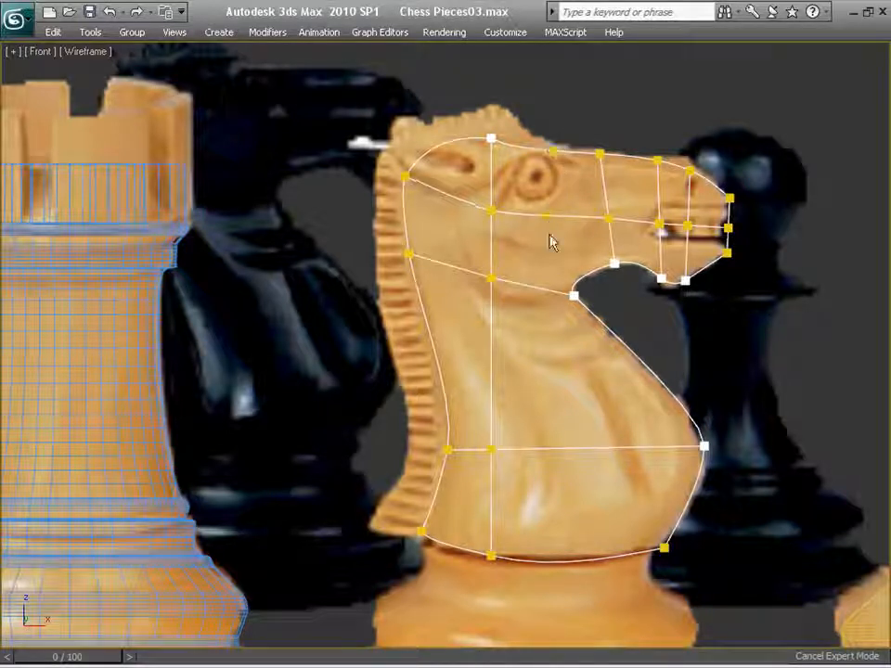
left_click(541, 289)
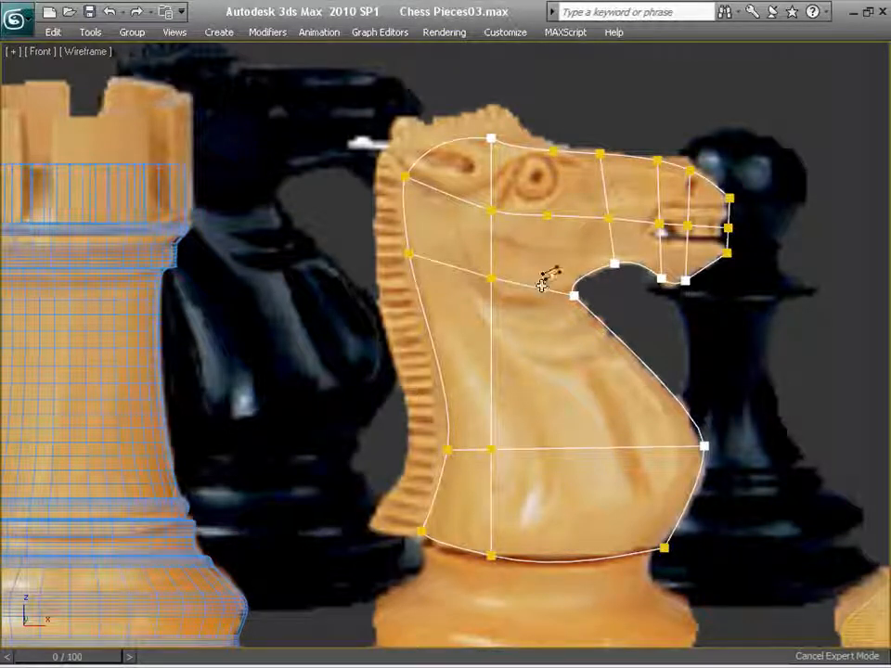
left_click(636, 447)
left_click(623, 553)
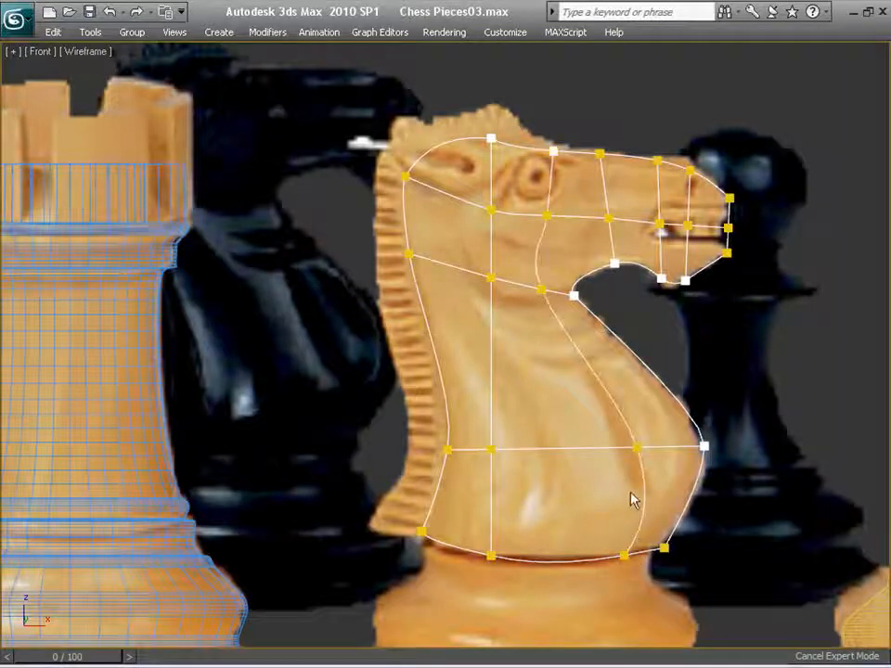
Try to Refine Connect the vertex under the jaw to the crossing below the eye, and undo the misplaced connection.
scroll(594, 473, "up", 3)
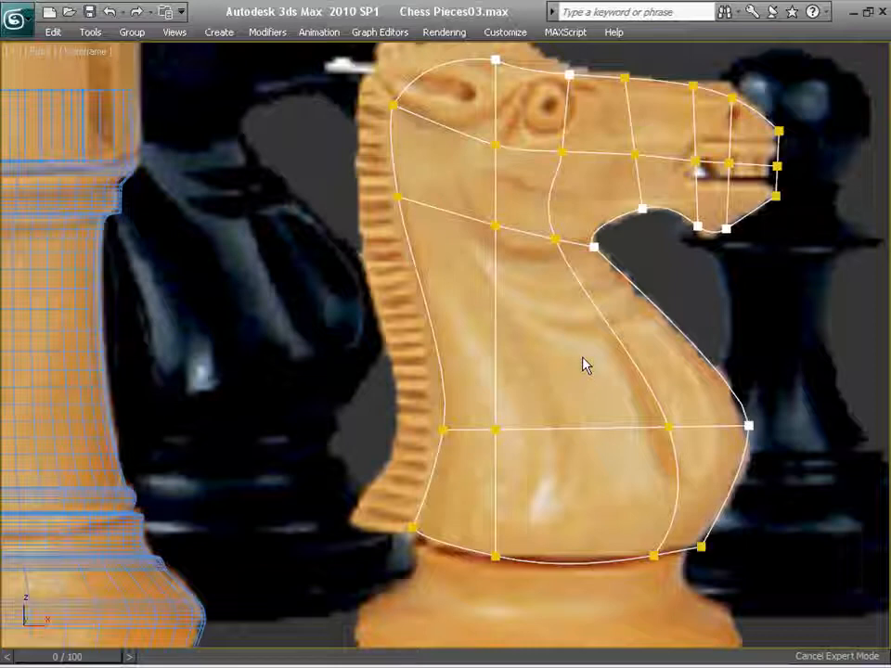
scroll(549, 454, "up", 1)
middle_click_drag(586, 358, 427, 505)
scroll(443, 501, "up", 1)
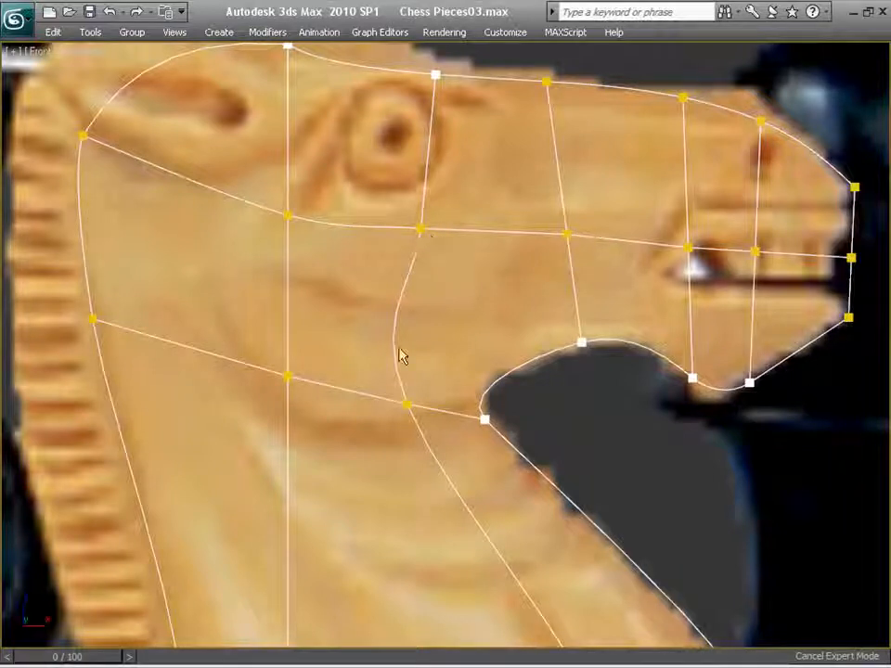
right_click(487, 303)
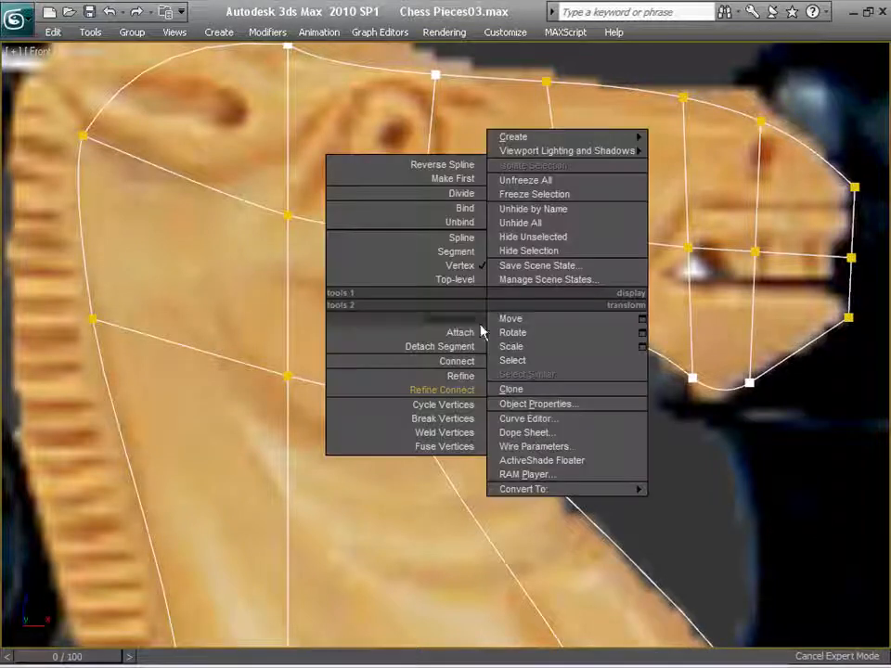
left_click(456, 392)
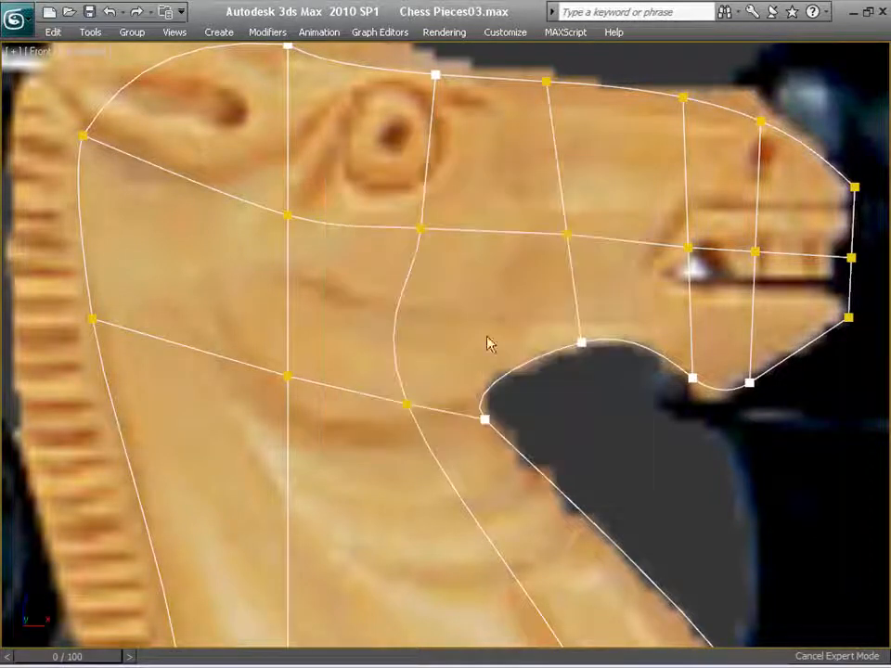
left_click(583, 341)
right_click(455, 293)
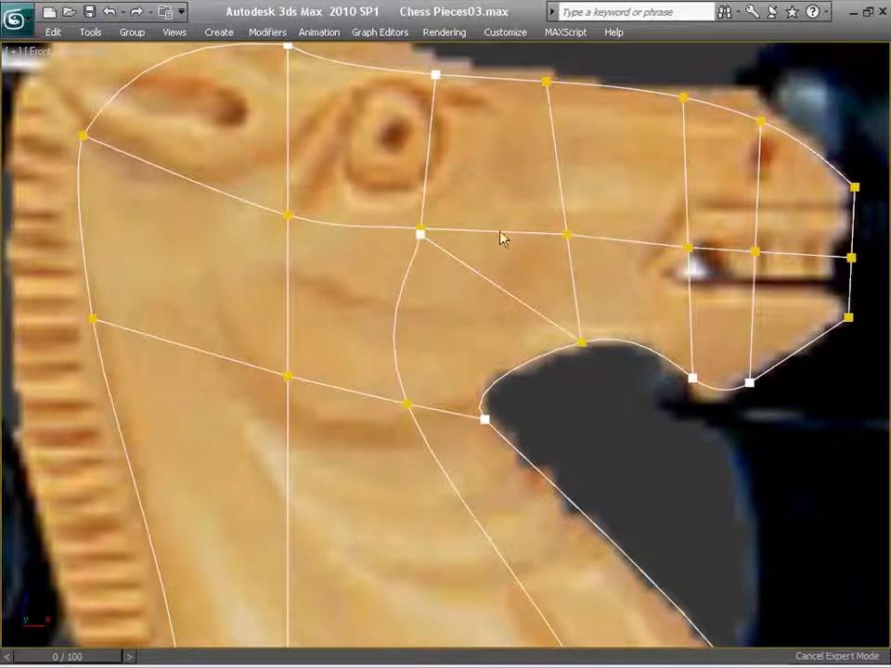
key("ctrl+z")
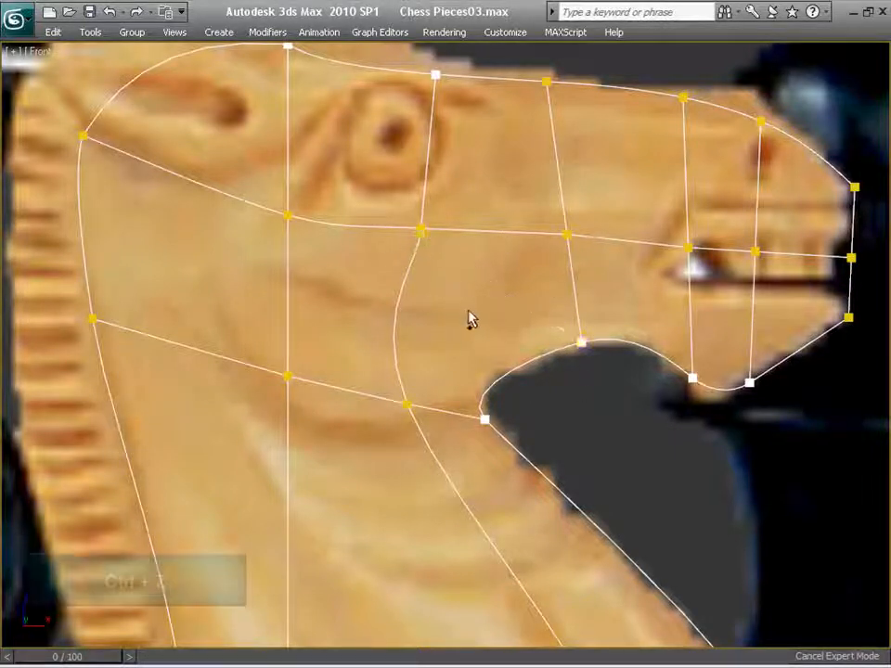
Refine Connect the vertex under the jaw to the existing vertex on the head line below the eye.
right_click(479, 278)
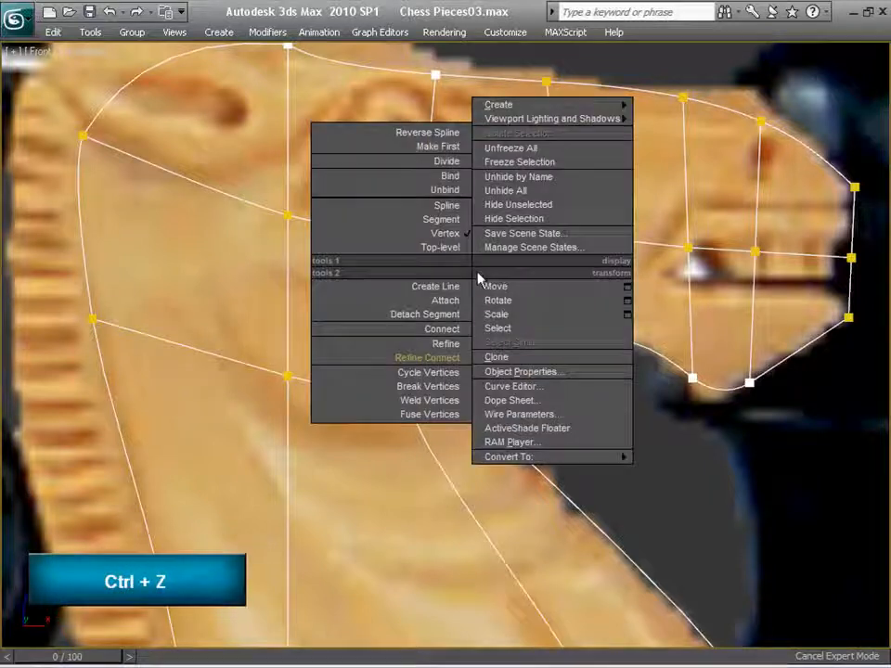
left_click(427, 357)
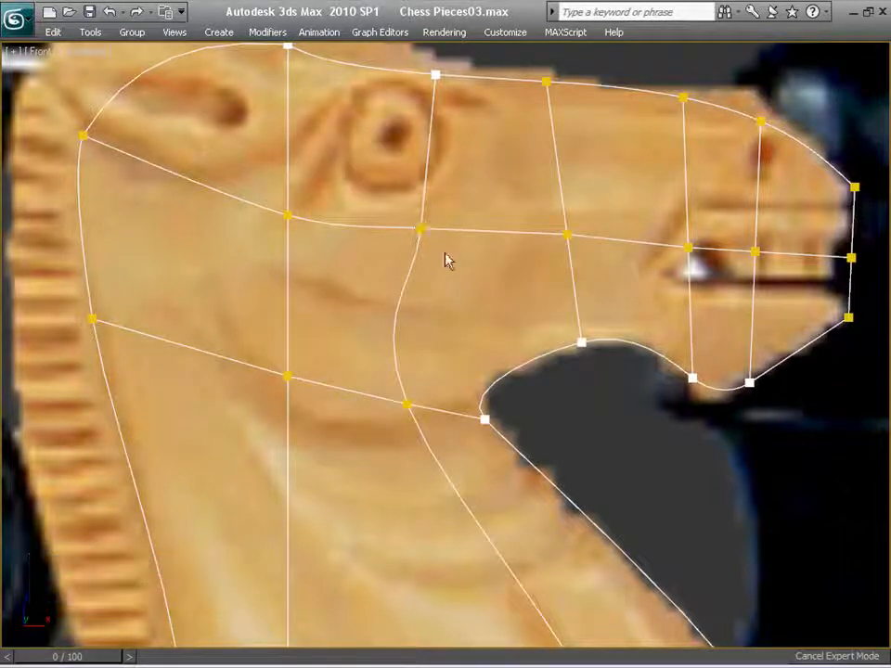
left_click(581, 341)
left_click(420, 228)
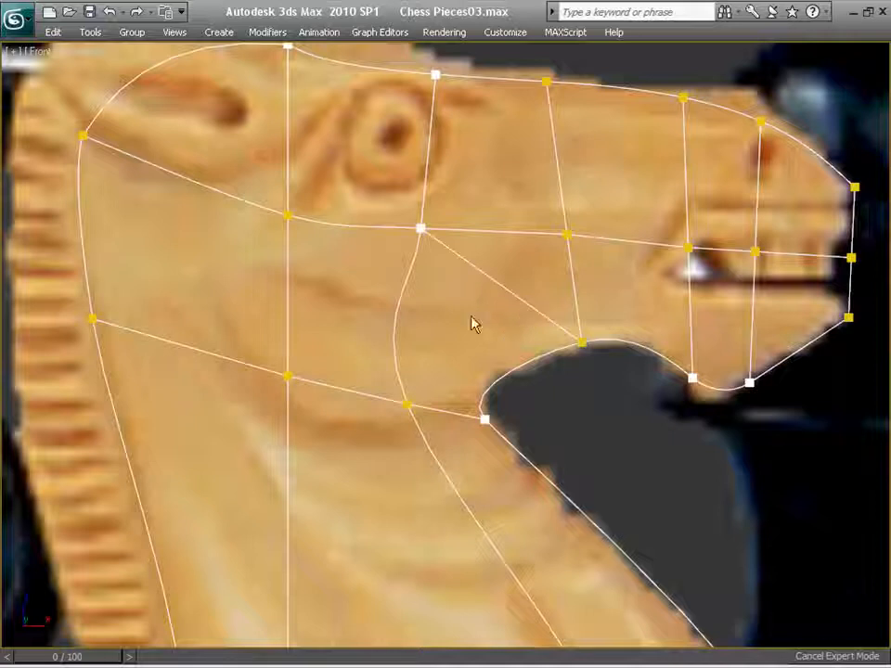
Move the vertex where the vertical neck line crosses the chest line horizontally toward the chest, so the line curves with the neck.
scroll(509, 353, "down", 1)
middle_click_drag(626, 384, 578, 308)
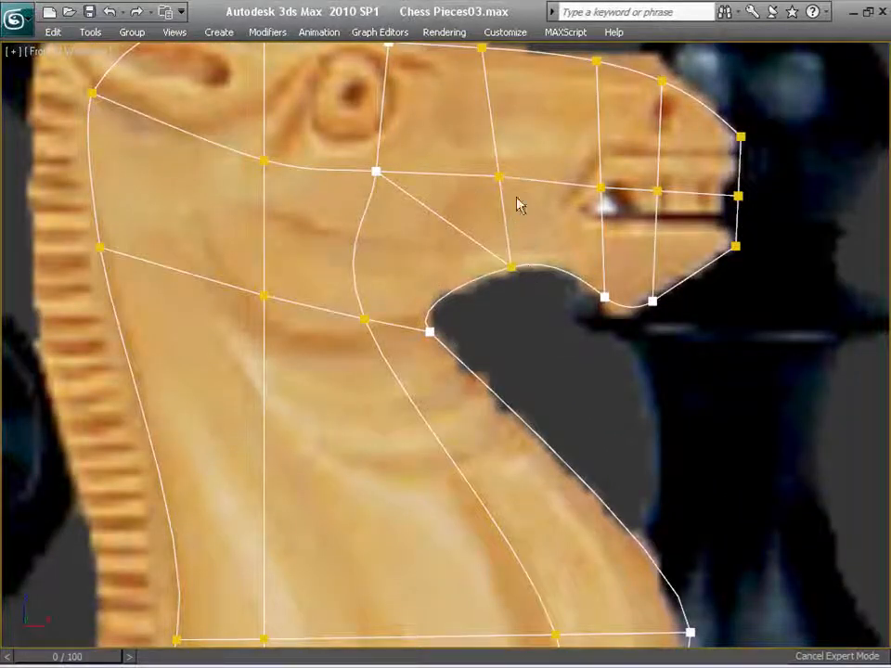
scroll(492, 179, "down", 3)
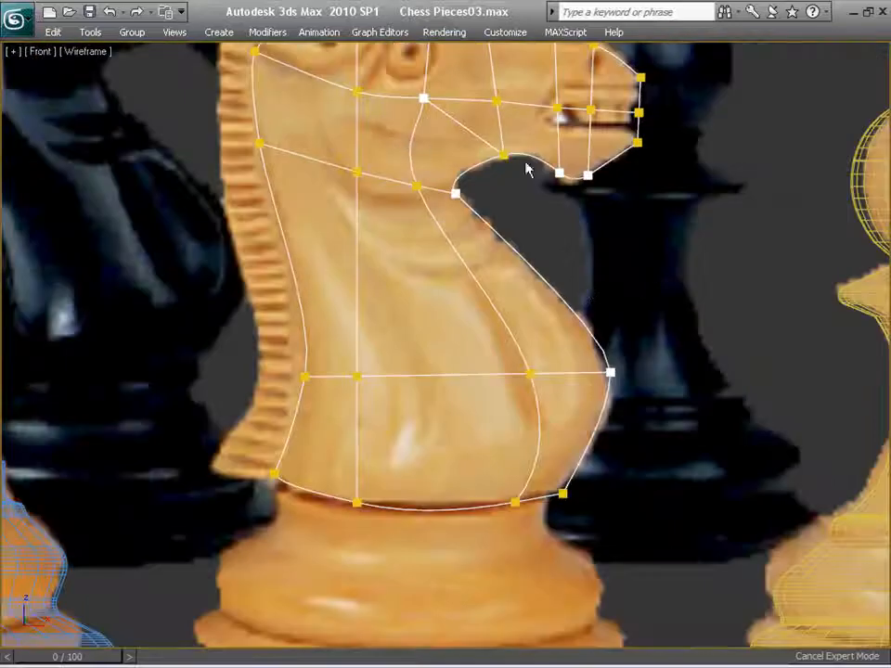
scroll(631, 329, "down", 1)
middle_click_drag(631, 329, 599, 450)
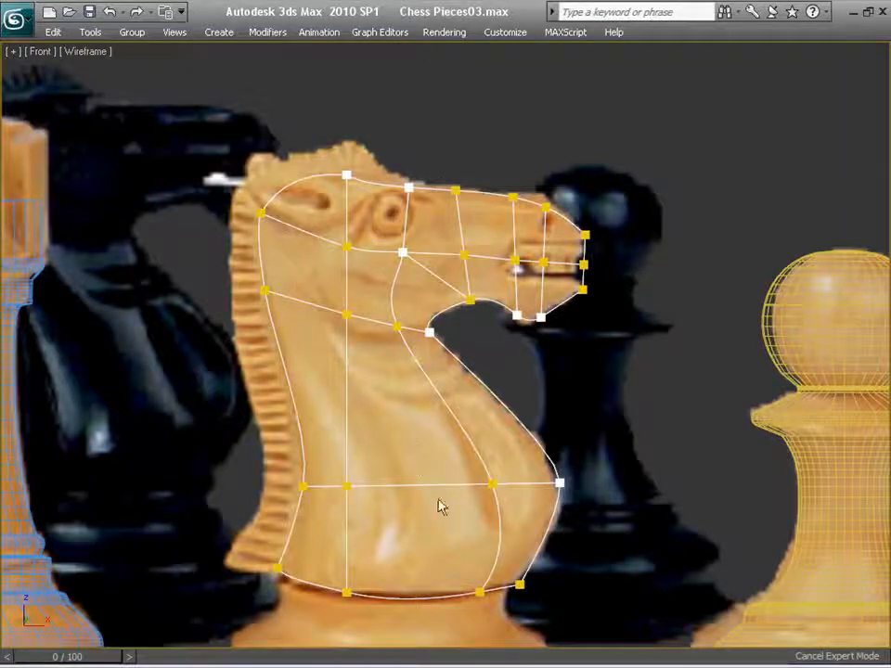
left_click(348, 486)
left_click_drag(377, 488, 413, 487)
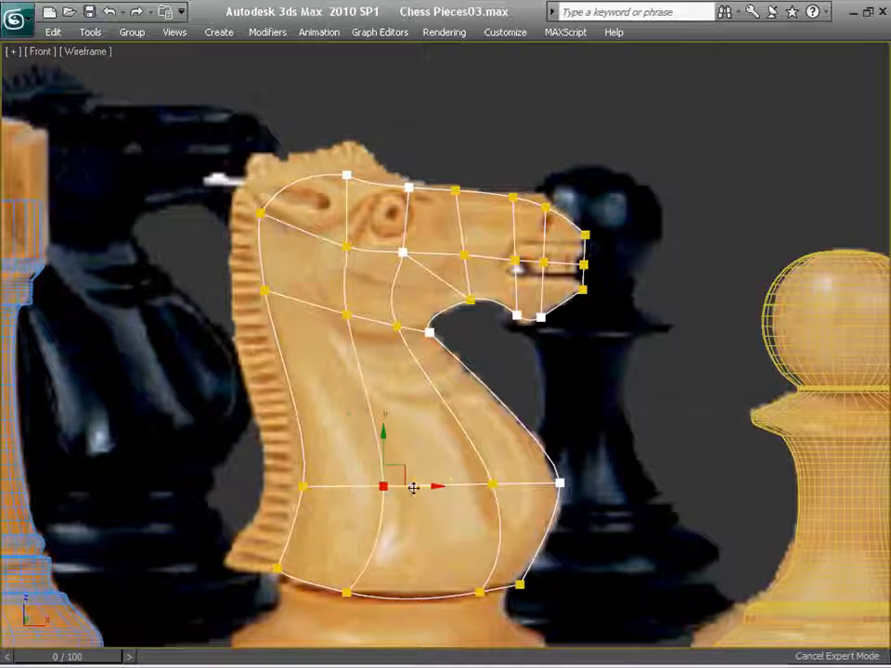
Examine the spline cage over the neck, jaw and head for evenly placed lines and three- or four-sided sections.
middle_click_drag(465, 526, 435, 576)
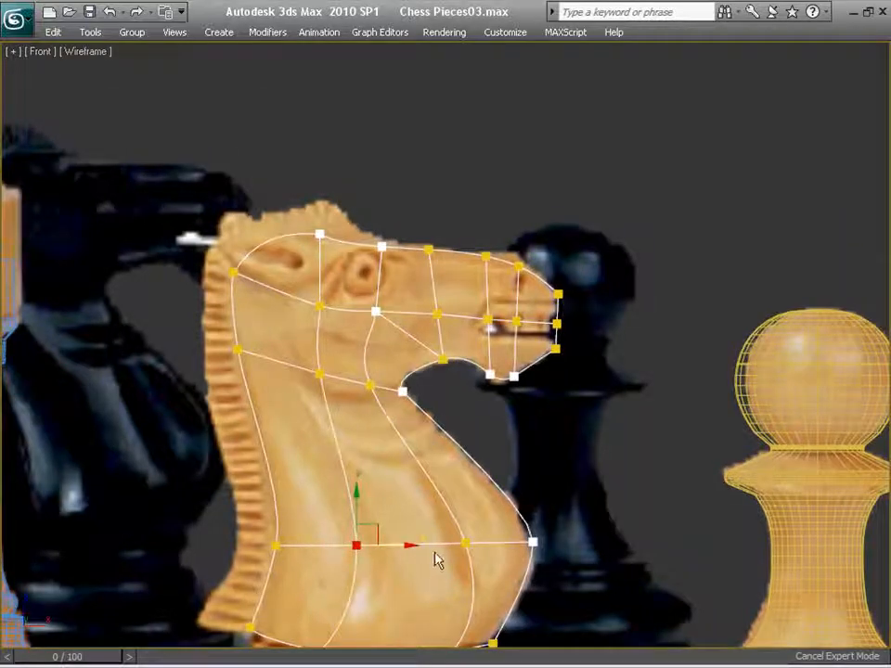
scroll(447, 545, "up", 5)
middle_click_drag(447, 544, 585, 429)
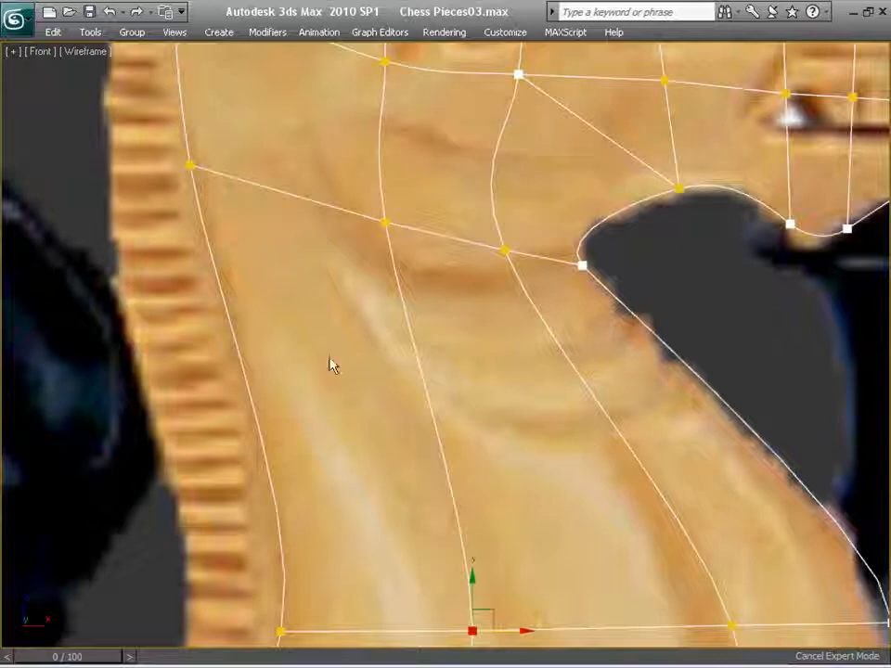
scroll(436, 371, "down", 6)
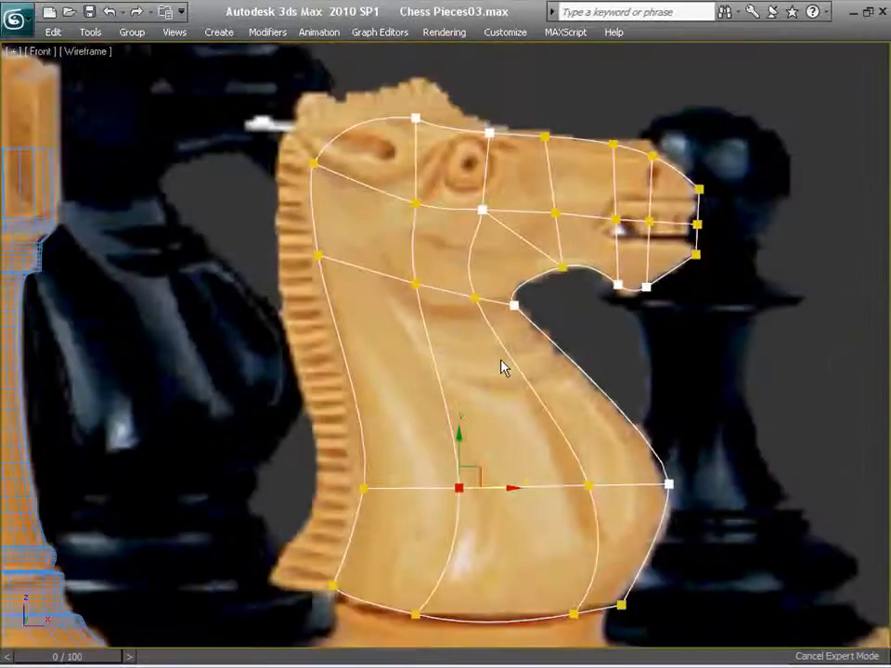
right_click(485, 352)
scroll(369, 434, "up", 6)
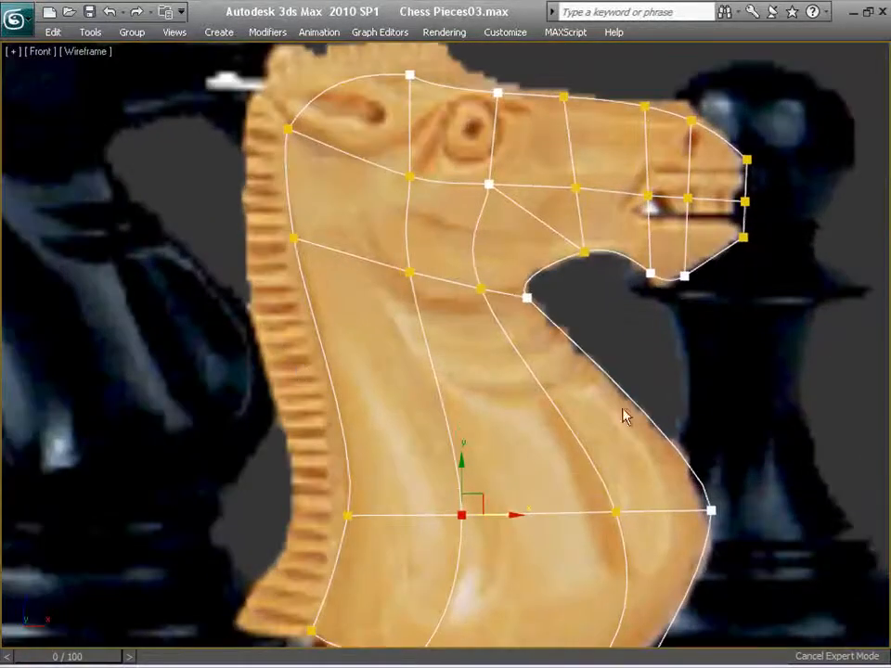
scroll(546, 392, "down", 3)
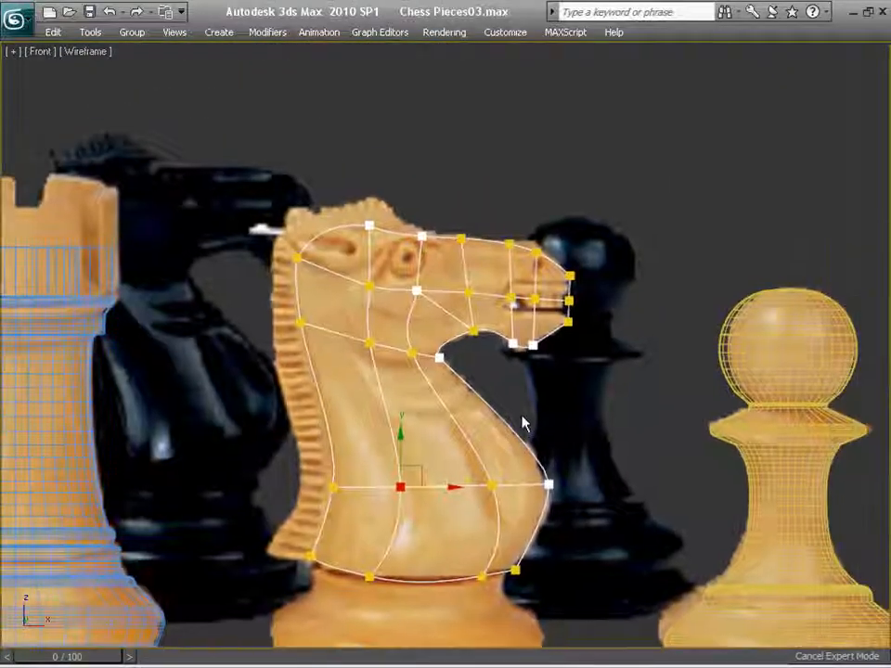
scroll(533, 391, "up", 2)
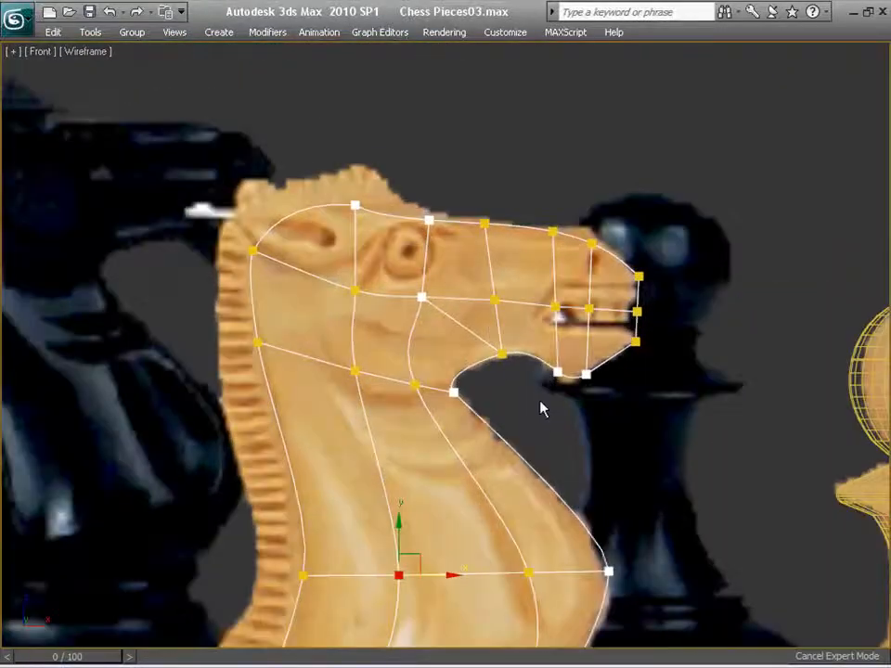
Apply the Surface modifier to the knight's spline cage.
middle_click_drag(468, 379, 446, 330)
left_click(267, 32)
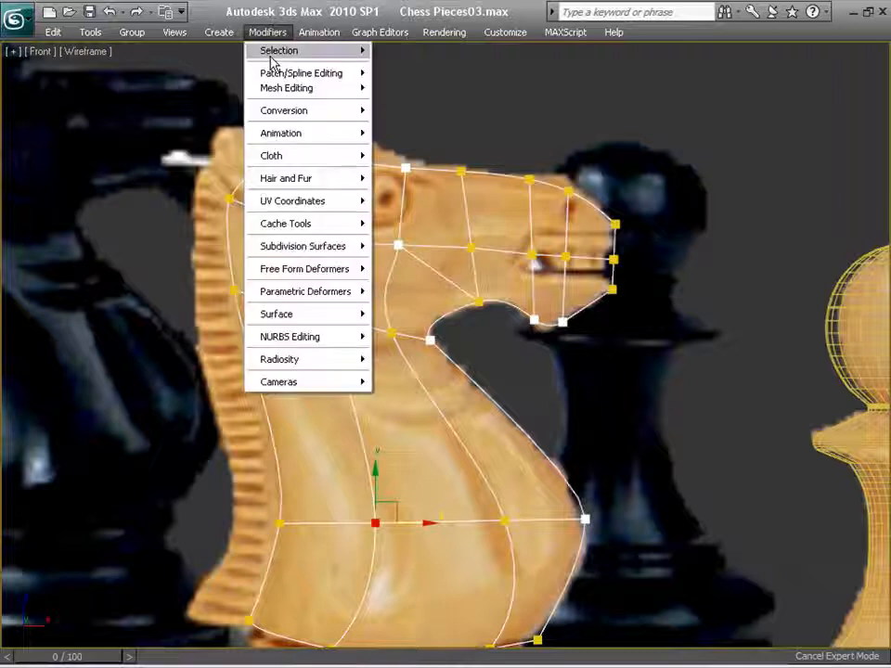
mouse_move(329, 81)
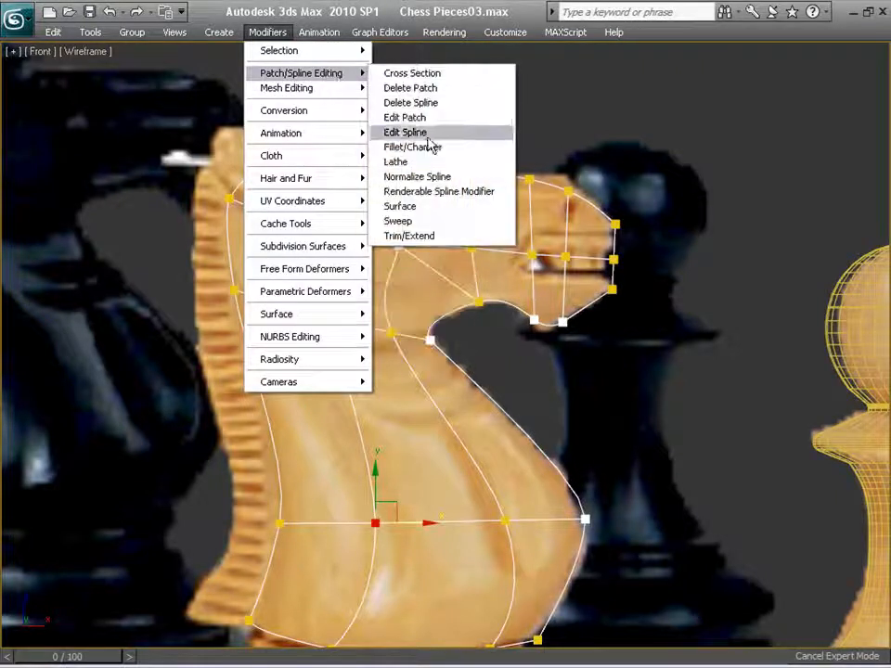
left_click(435, 207)
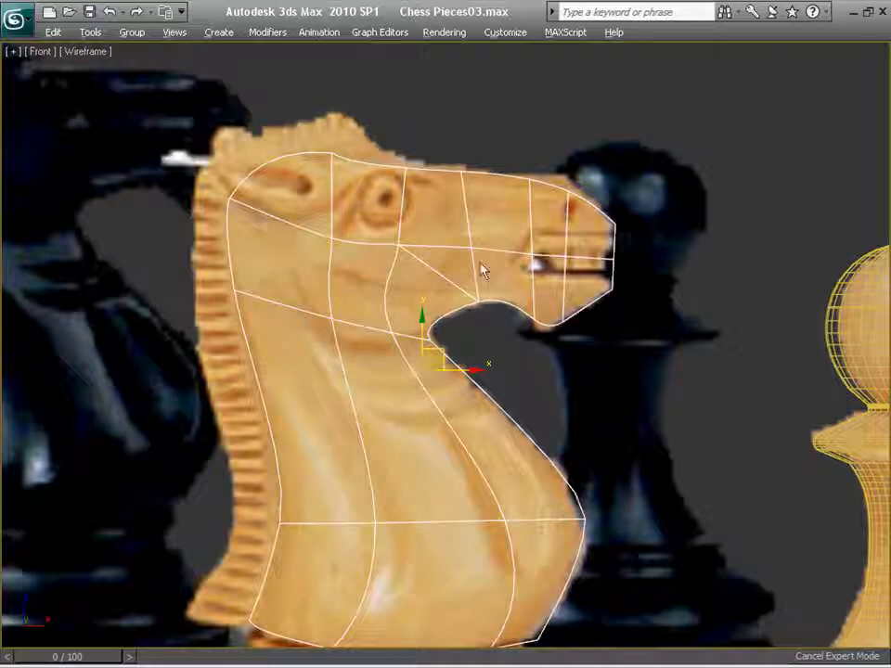
Switch to the four-viewport layout with the knight surface framed in Perspective, and show the command panel.
key("alt+w")
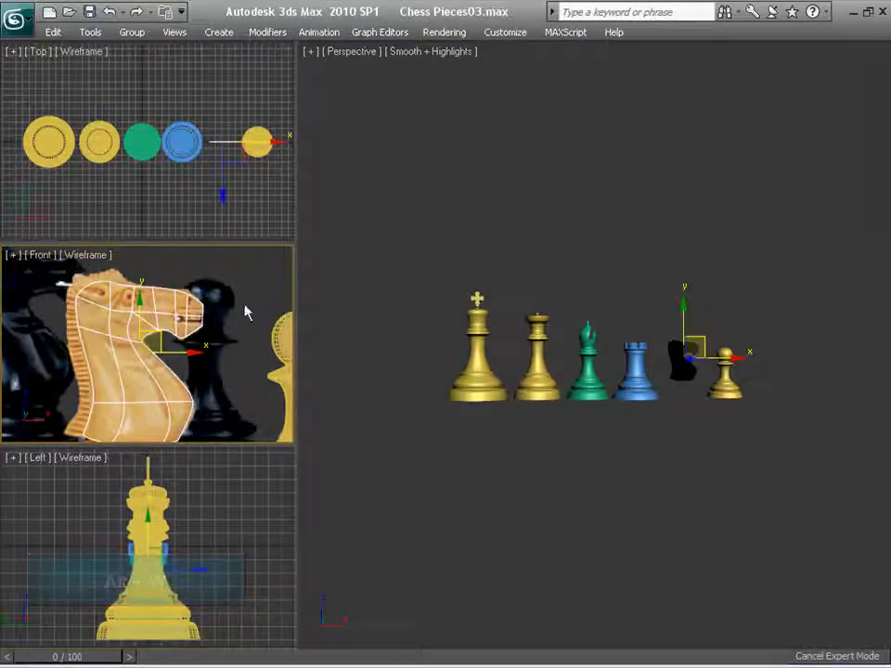
middle_click_drag(456, 229, 263, 197)
scroll(533, 235, "up", 2)
middle_click_drag(532, 234, 599, 353)
scroll(599, 352, "up", 6)
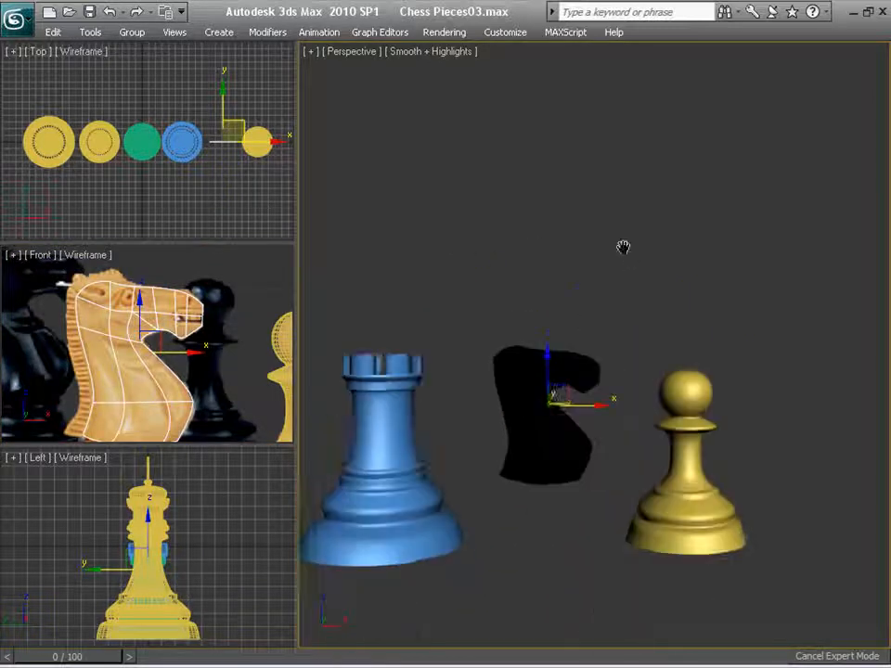
scroll(741, 270, "up", 5)
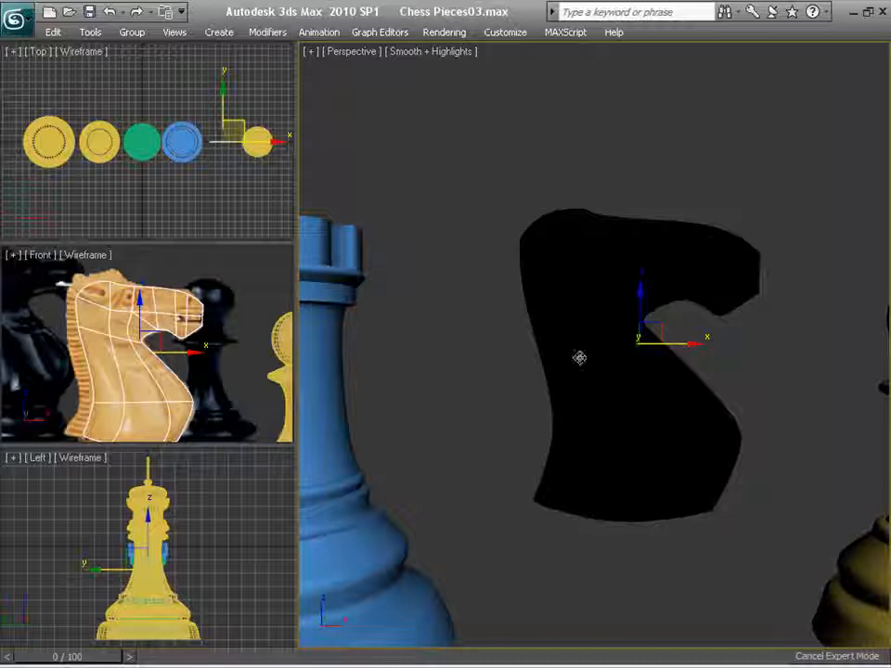
key("ctrl+g")
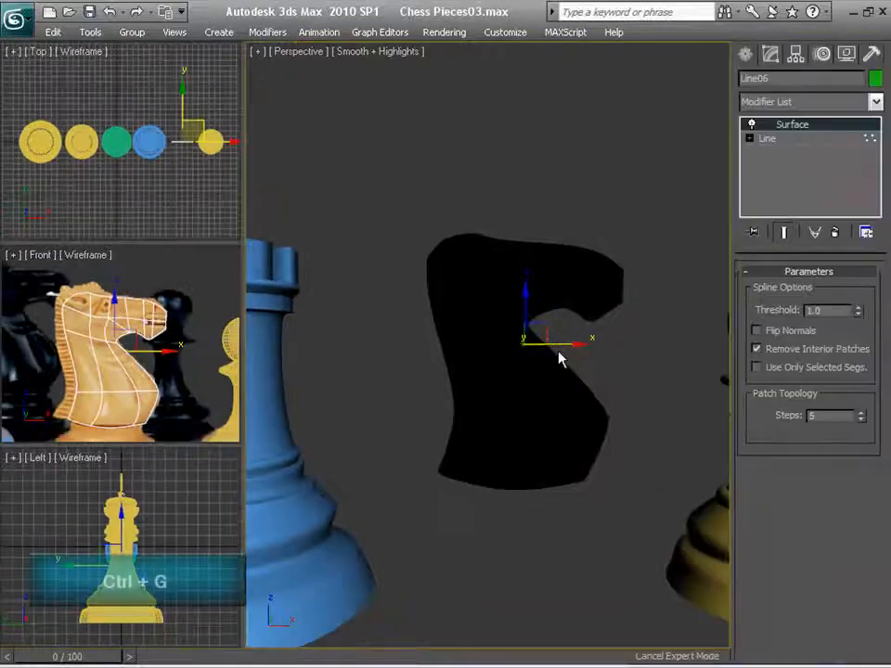
Test Flip Normals on the Surface modifier, turn it off again, and inspect the knight surface from its other side.
left_click(790, 333)
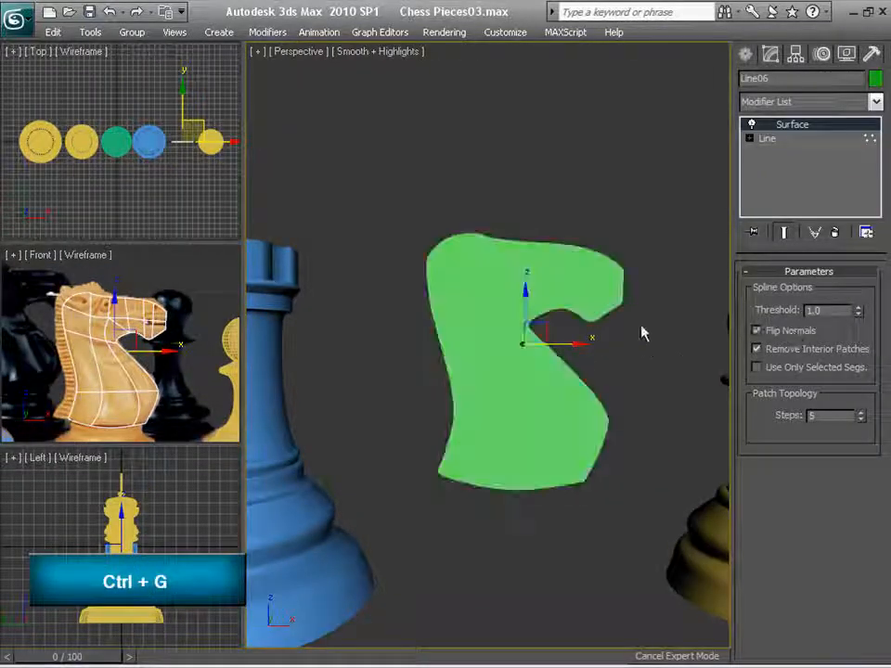
left_click(756, 331)
middle_click_drag(604, 394, 886, 415, "alt")
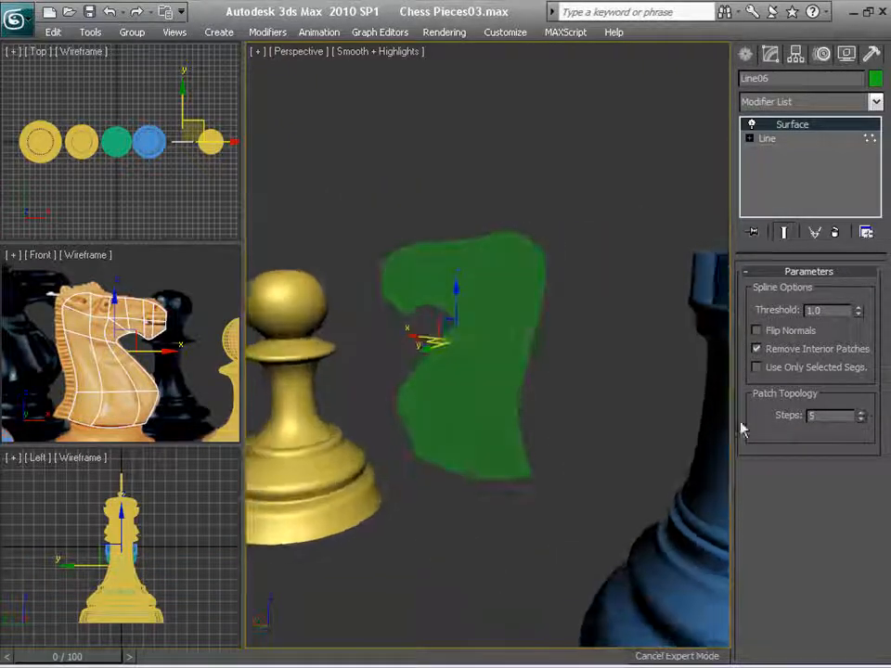
middle_click_drag(501, 391, 546, 479)
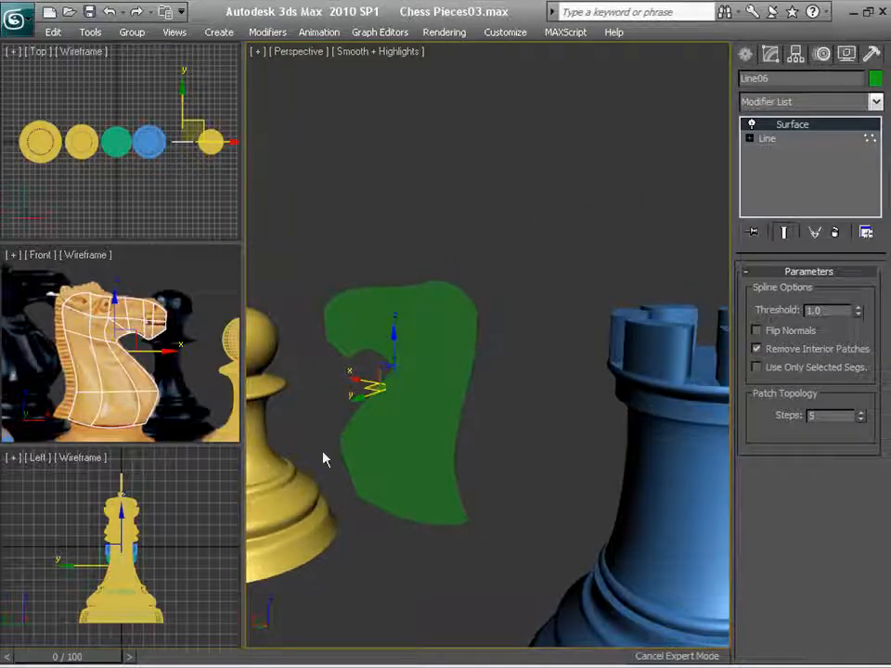
middle_click_drag(324, 459, 576, 319)
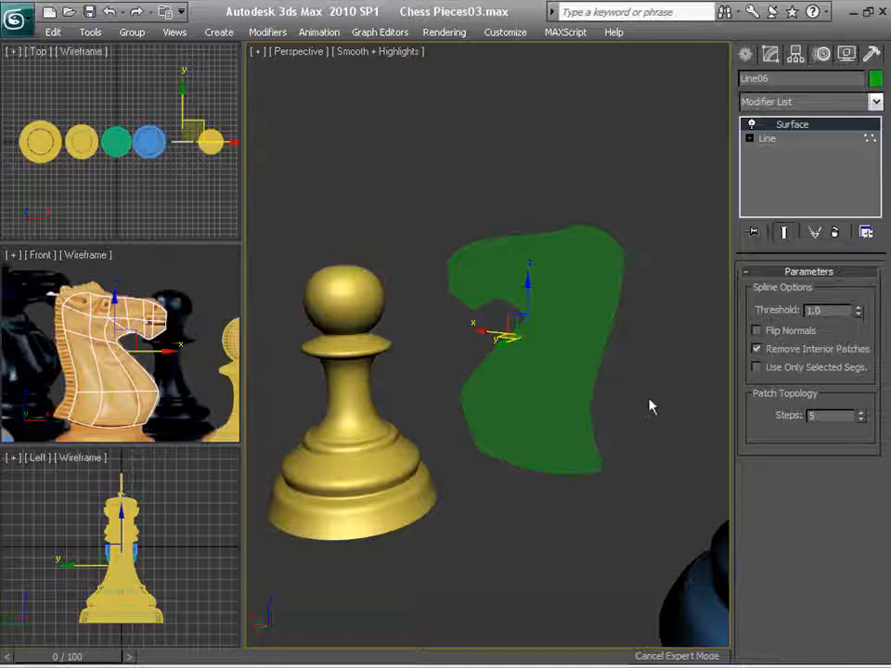
Turn on Flip Normals for the Surface modifier and check the knight surface from the front.
middle_click_drag(649, 407, 427, 293, "alt")
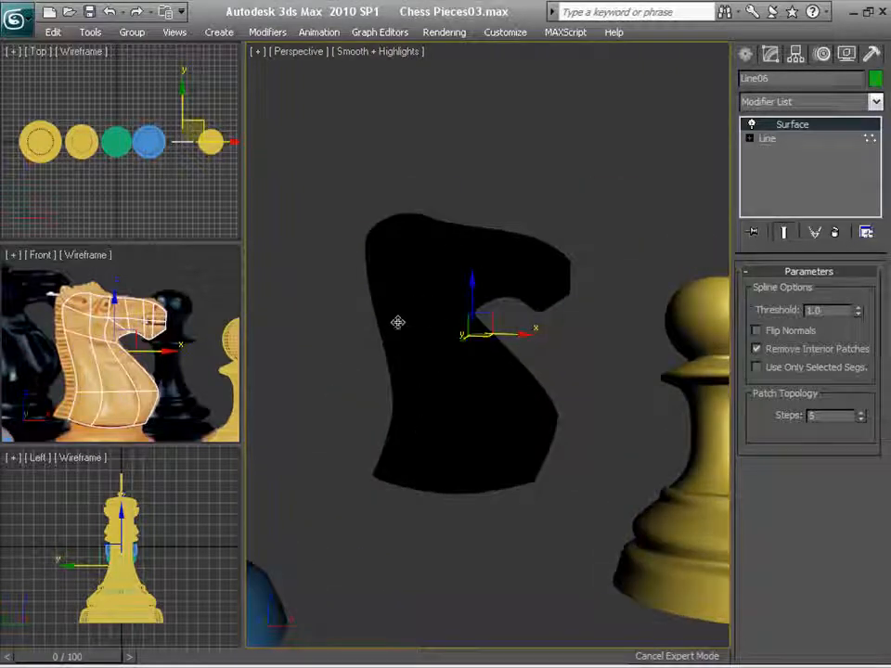
left_click(778, 334)
mouse_move(404, 367)
middle_mouse_down("alt")
mouse_move(666, 398)
mouse_move(356, 468)
mouse_move(405, 387)
middle_mouse_up("alt")
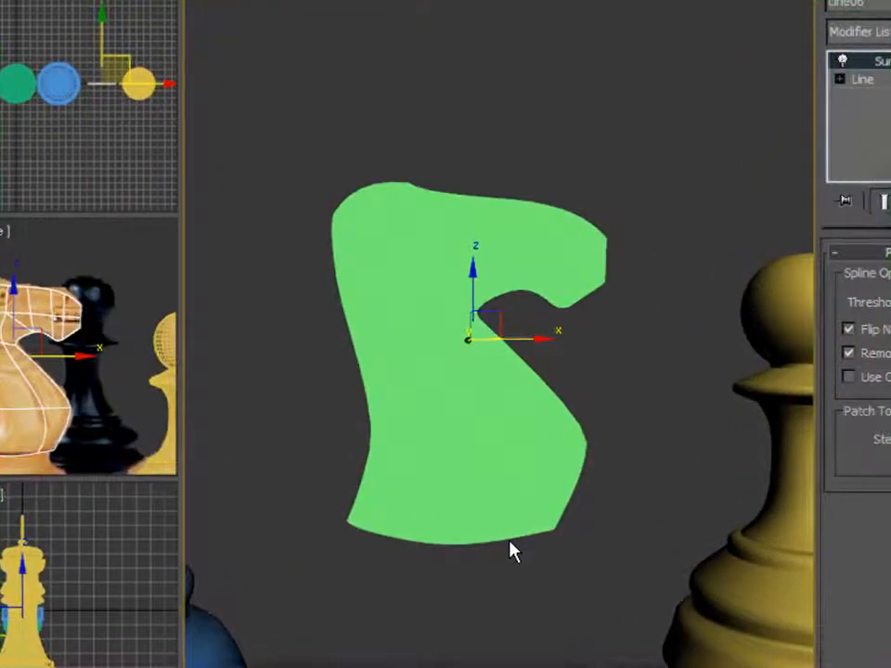
key("ctrl+F9")
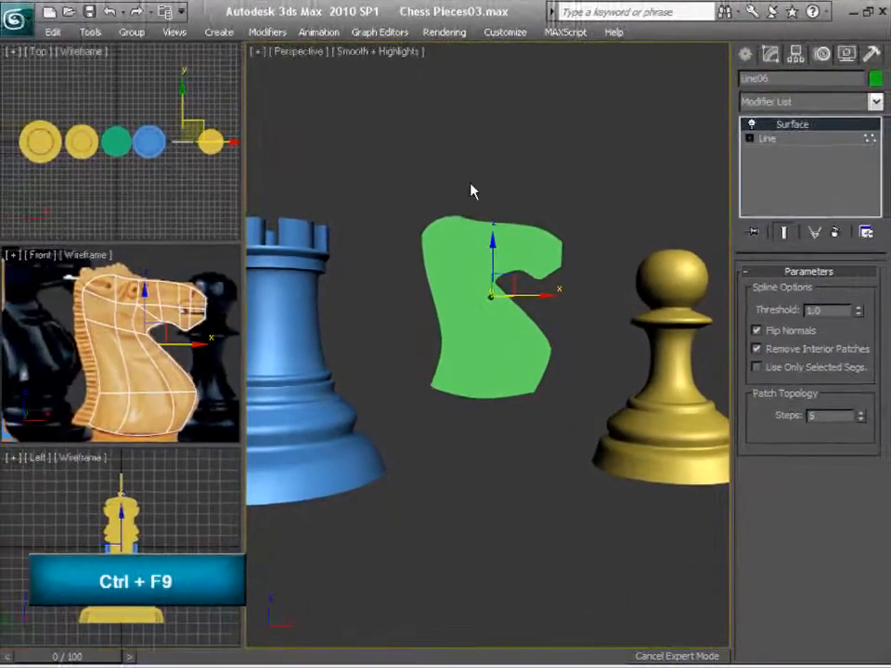
Maximize the Front view on the knight and enter Vertex level of the Line beneath the Surface modifier.
right_click(227, 418)
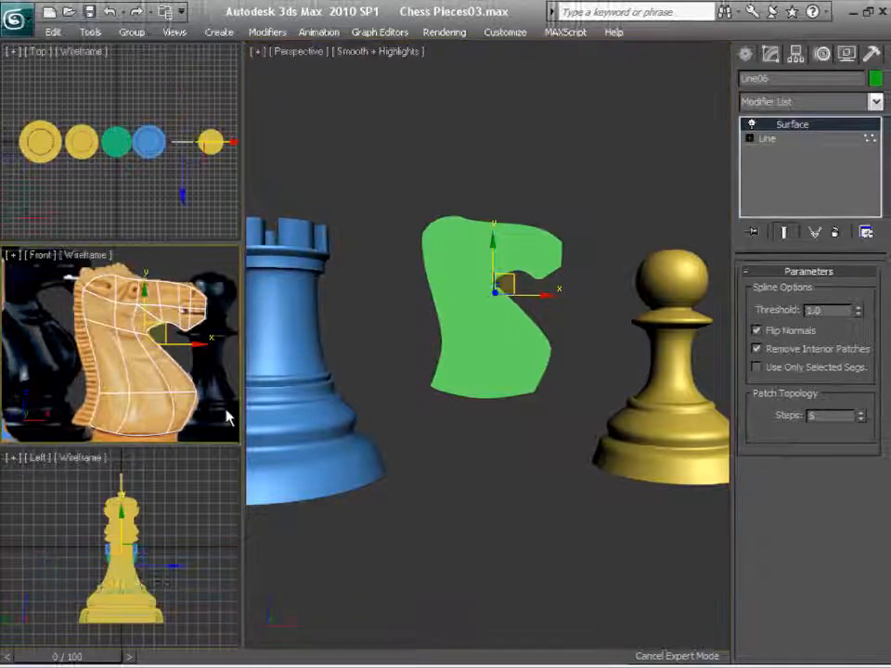
key("alt+w")
scroll(547, 352, "up", 5)
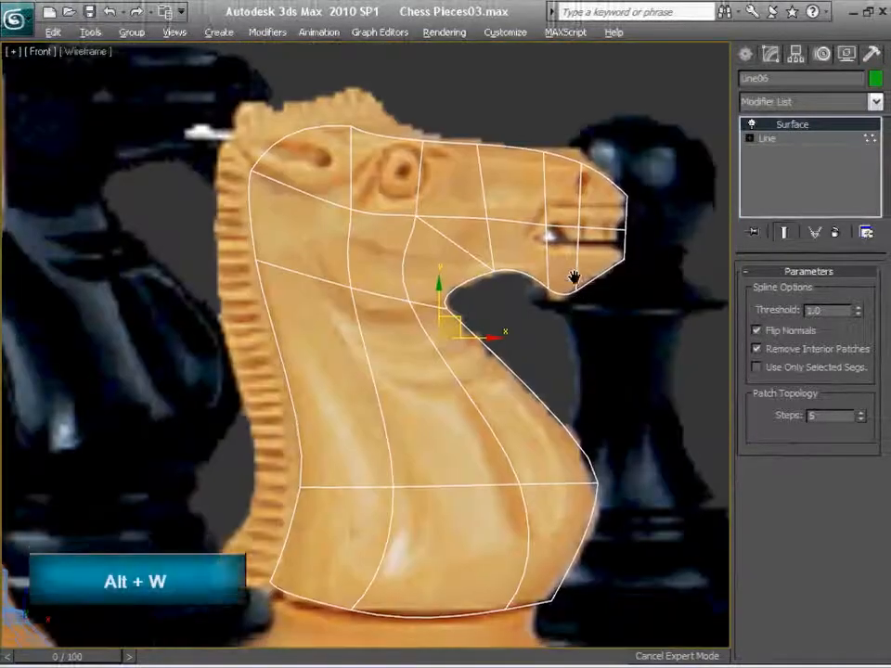
scroll(547, 352, "down", 2)
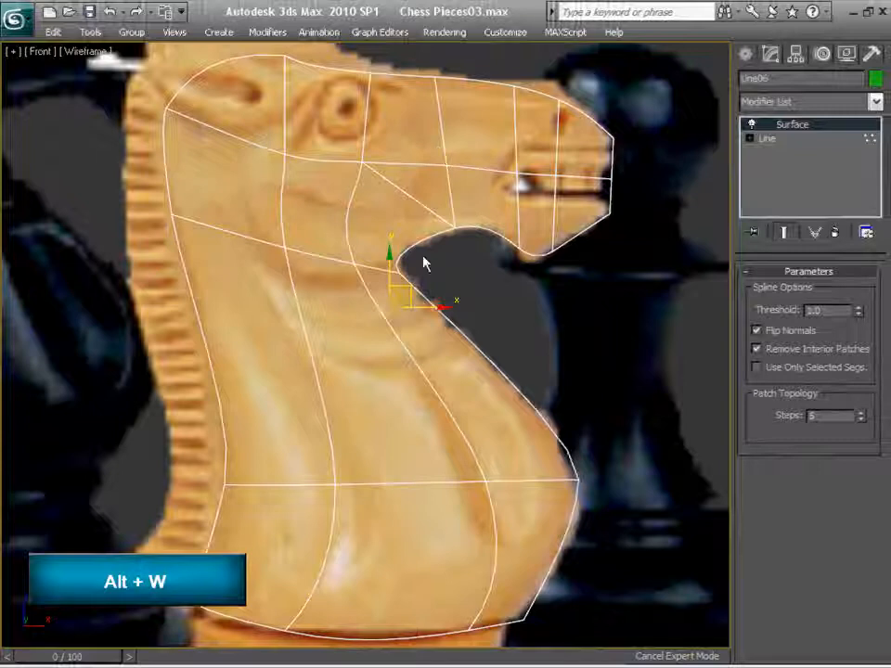
left_click(508, 198)
left_click(520, 177)
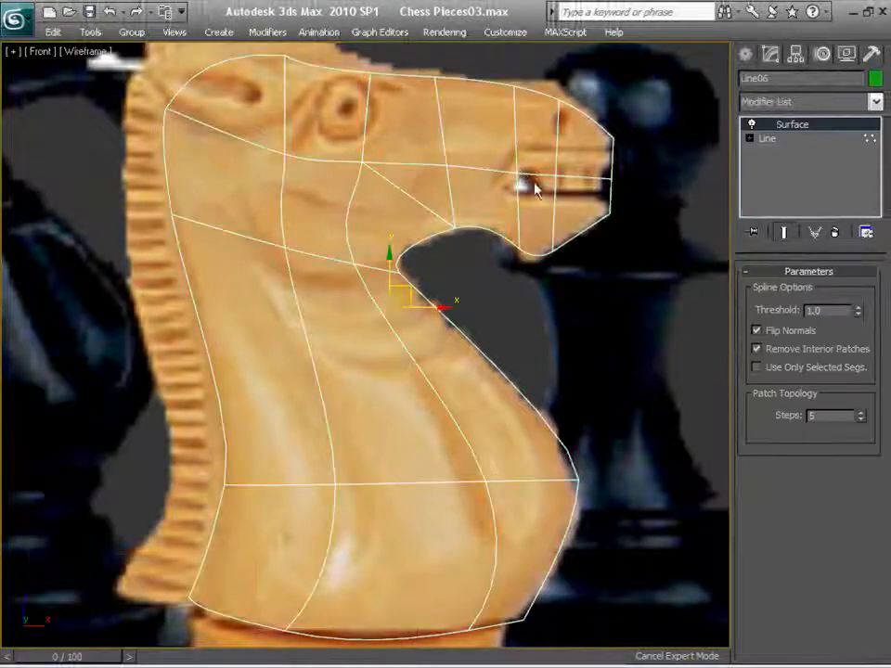
left_click(785, 141)
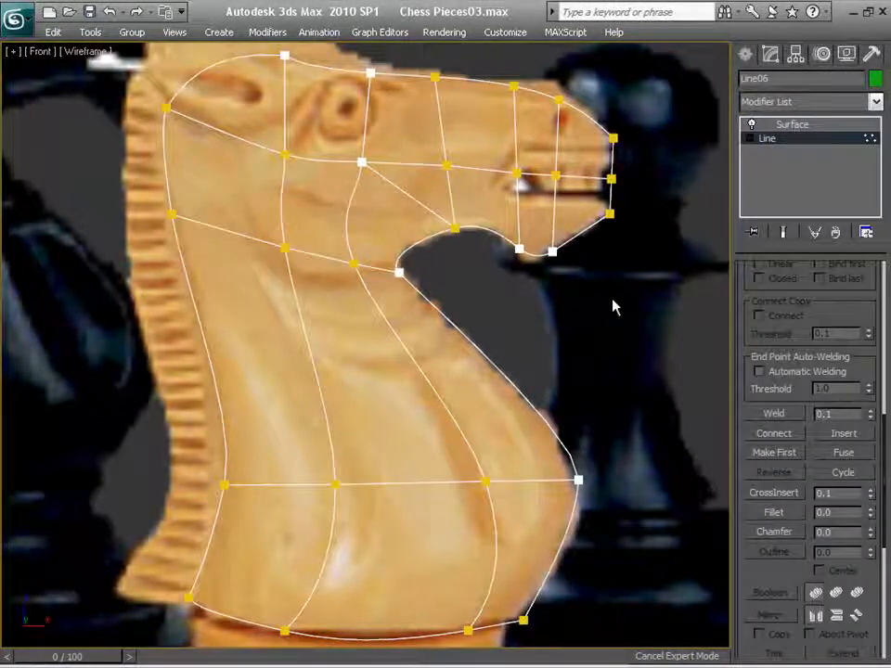
key("1")
Select the cage's interior vertices along the muzzle, cheek, neck and chest, leaving the outline vertices unselected.
left_click_drag(577, 164, 287, 181)
left_click(362, 161, "ctrl")
left_click(285, 155, "ctrl")
left_click_drag(269, 243, 369, 278, "ctrl")
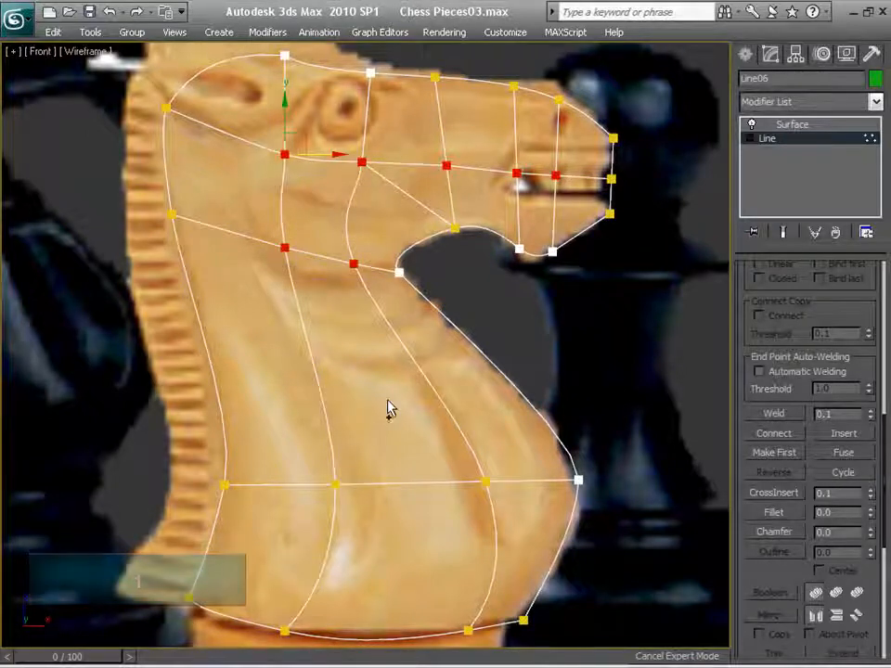
middle_click_drag(375, 415, 368, 311)
left_click_drag(294, 340, 489, 418, "ctrl")
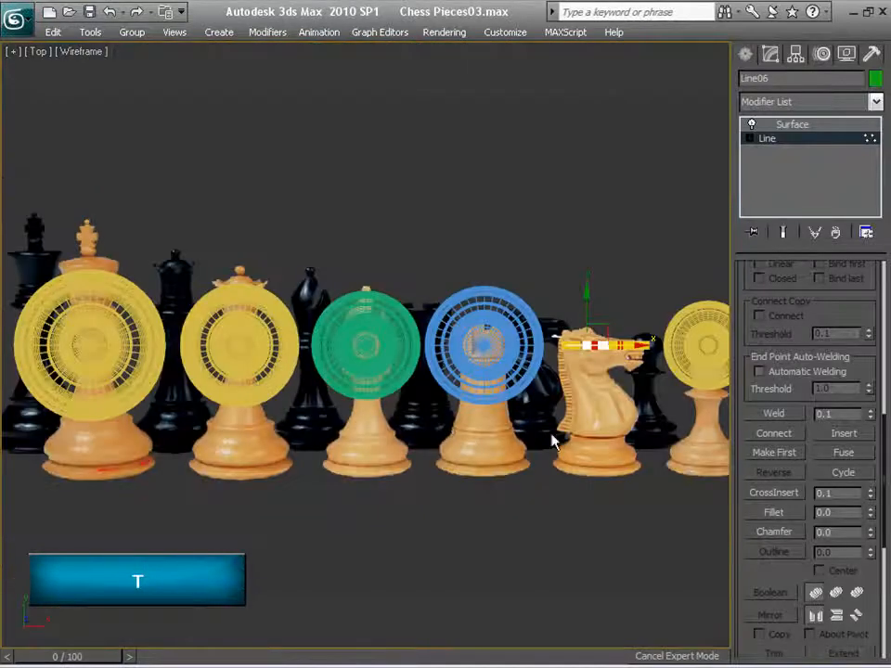
In the Top view, move the selected interior vertices along Y away from the outline to give the knight thickness.
middle_click_drag(551, 434, 372, 426)
scroll(373, 426, "up", 5)
mouse_move(534, 459)
middle_mouse_down()
mouse_move(402, 467)
mouse_move(439, 452)
mouse_move(535, 443)
middle_mouse_up()
scroll(401, 468, "up", 3)
left_click_drag(393, 234, 394, 264)
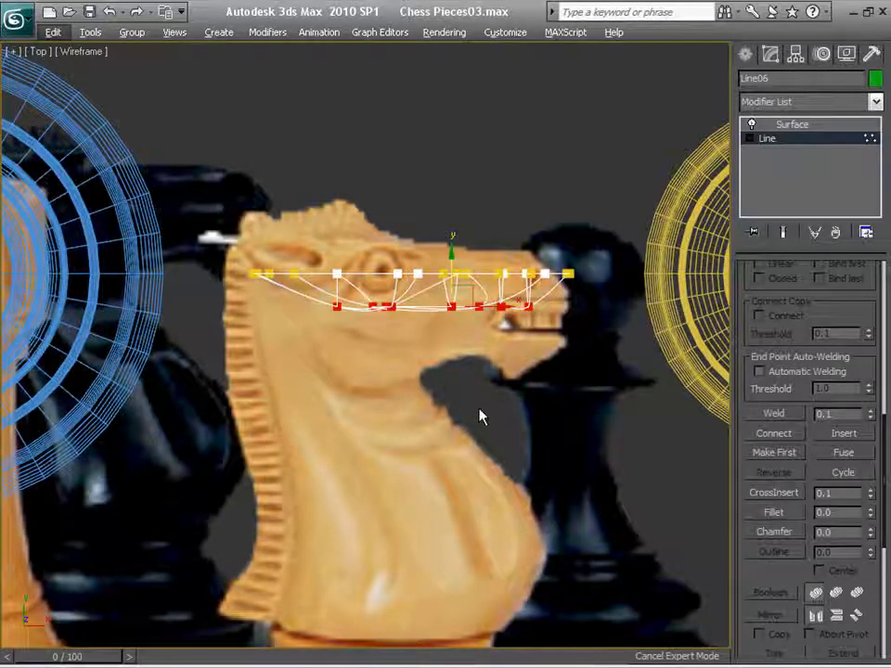
Return to the four-viewport layout, show the end result on the knight in Perspective, and leave Vertex level.
key("f")
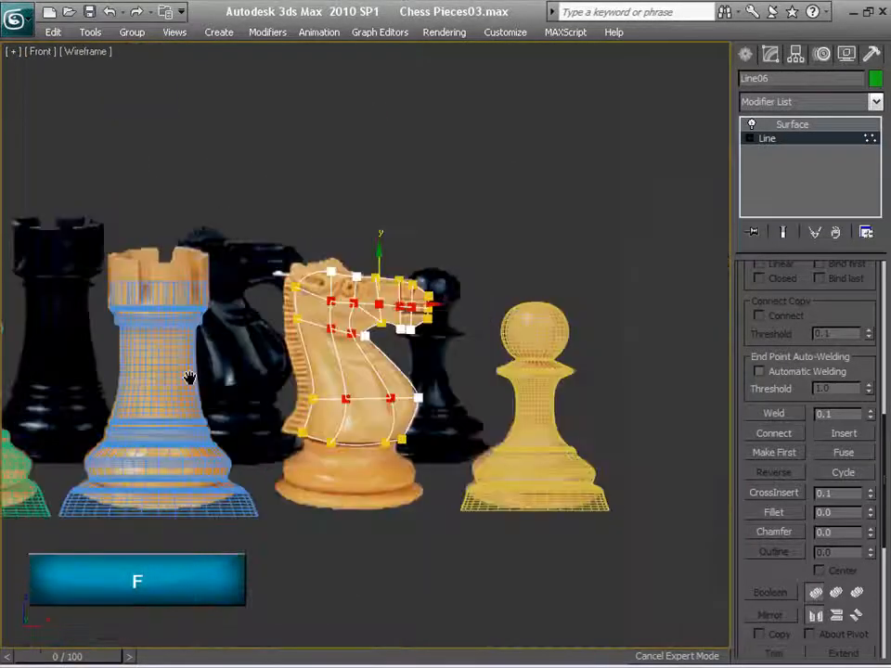
key("alt+w")
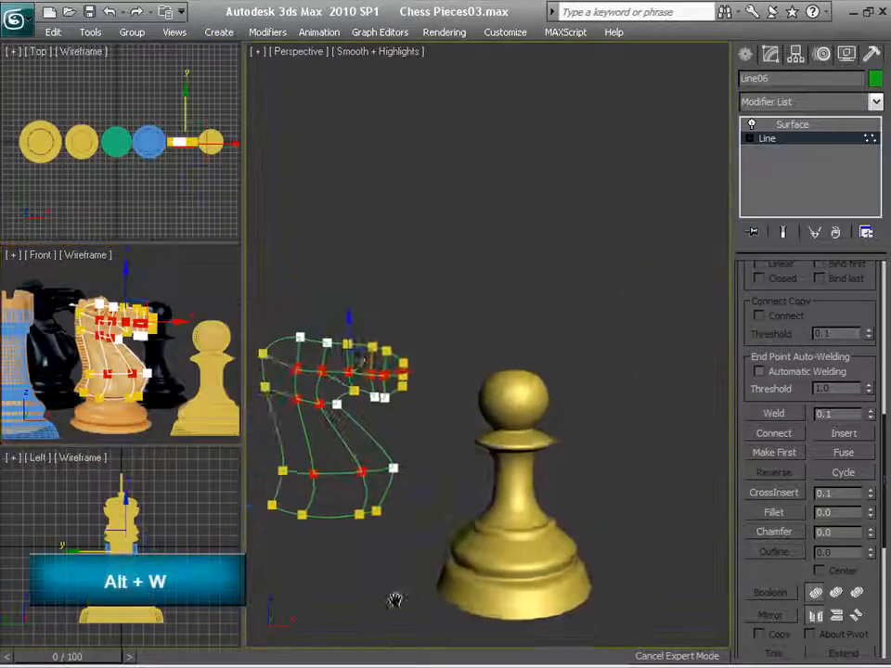
left_click(783, 233)
middle_click_drag(564, 406, 529, 378, "alt")
scroll(681, 388, "up", 2)
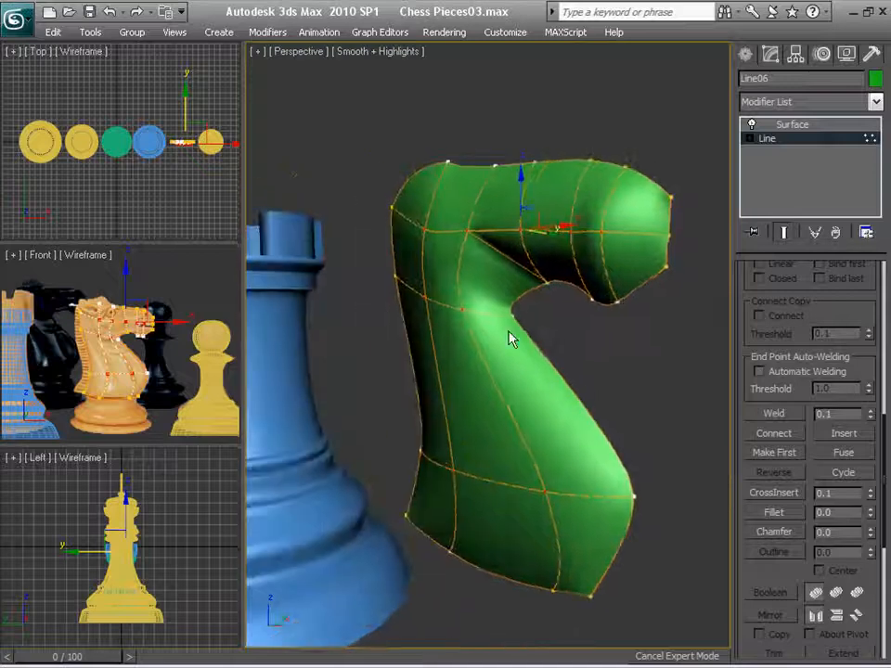
key("ctrl+b")
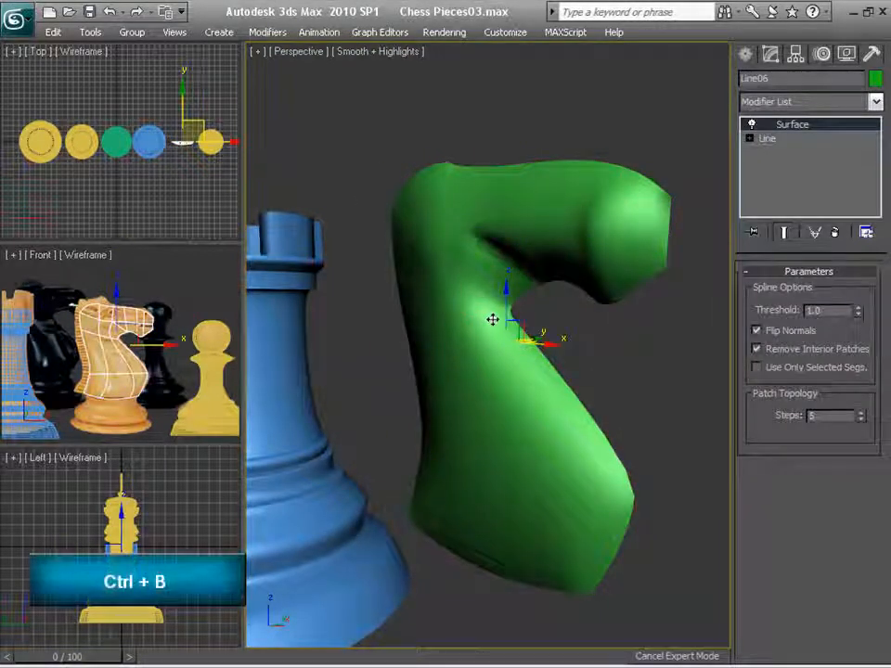
Isolate the knight and inspect the surface around its jaw and neck in Perspective.
key("alt+q")
scroll(557, 350, "up", 4)
middle_click_drag(557, 350, 627, 396)
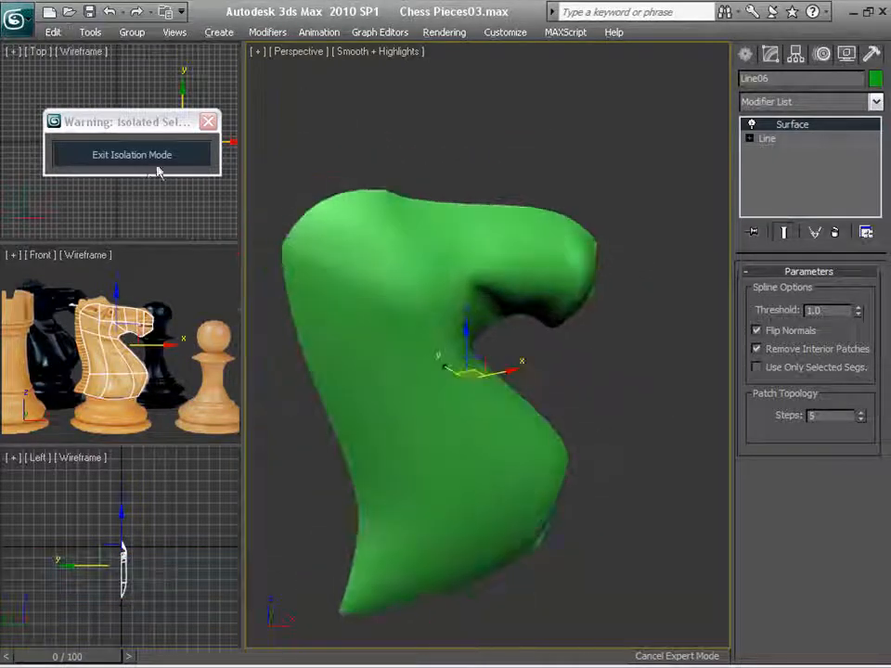
mouse_move(547, 412)
middle_mouse_down("alt")
mouse_move(555, 390)
mouse_move(477, 352)
mouse_move(291, 379)
mouse_move(506, 370)
mouse_move(529, 388)
mouse_move(460, 348)
mouse_move(463, 485)
mouse_move(539, 433)
mouse_move(549, 347)
mouse_move(436, 457)
mouse_move(513, 512)
mouse_move(604, 494)
mouse_move(293, 491)
mouse_move(513, 499)
mouse_move(373, 304)
middle_mouse_up("alt")
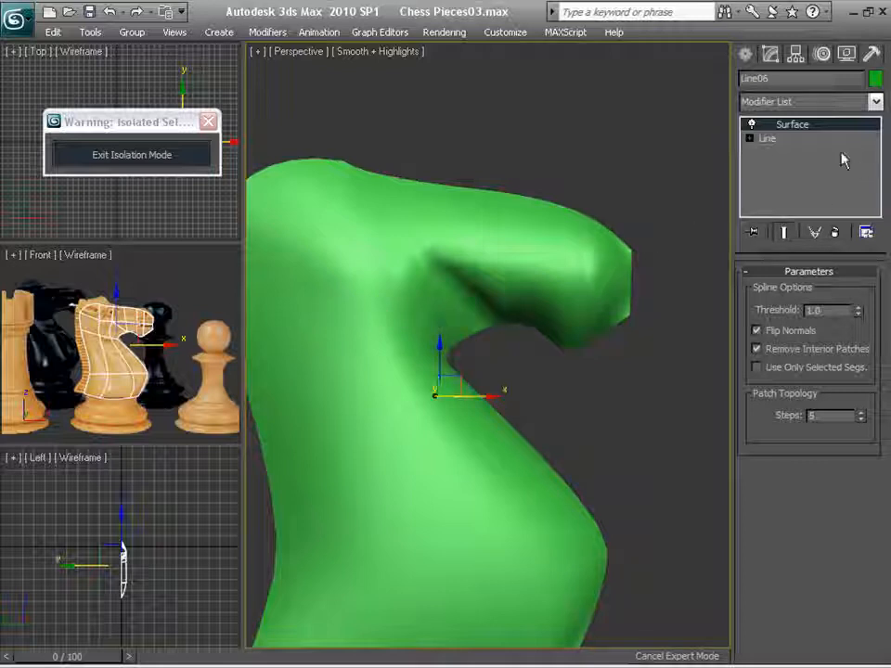
At the Line's Vertex level, Refine with Connect from the muzzle-line vertex behind the mouth to the jaw's diagonal line.
left_click(798, 138)
key("1")
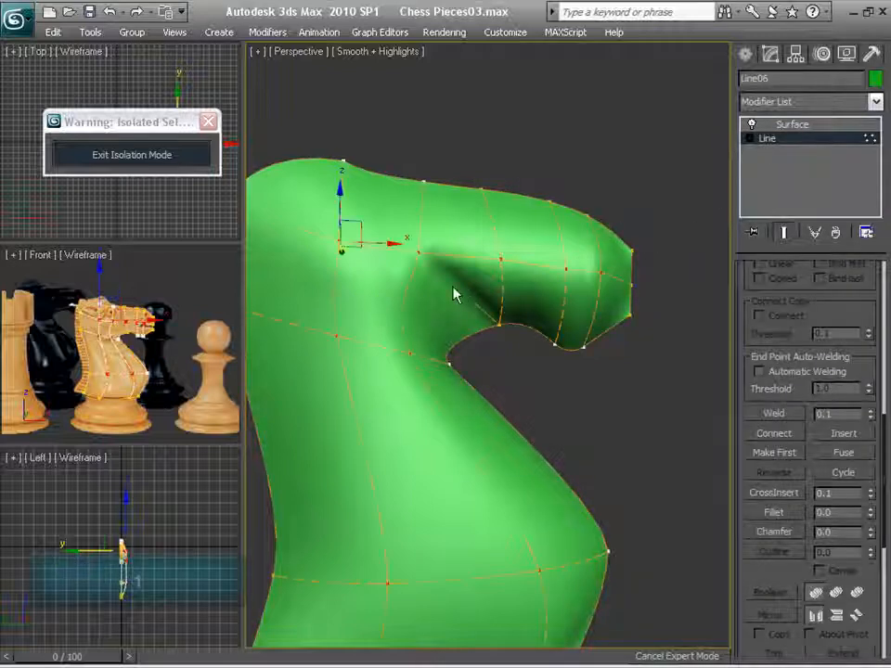
scroll(560, 419, "up", 4)
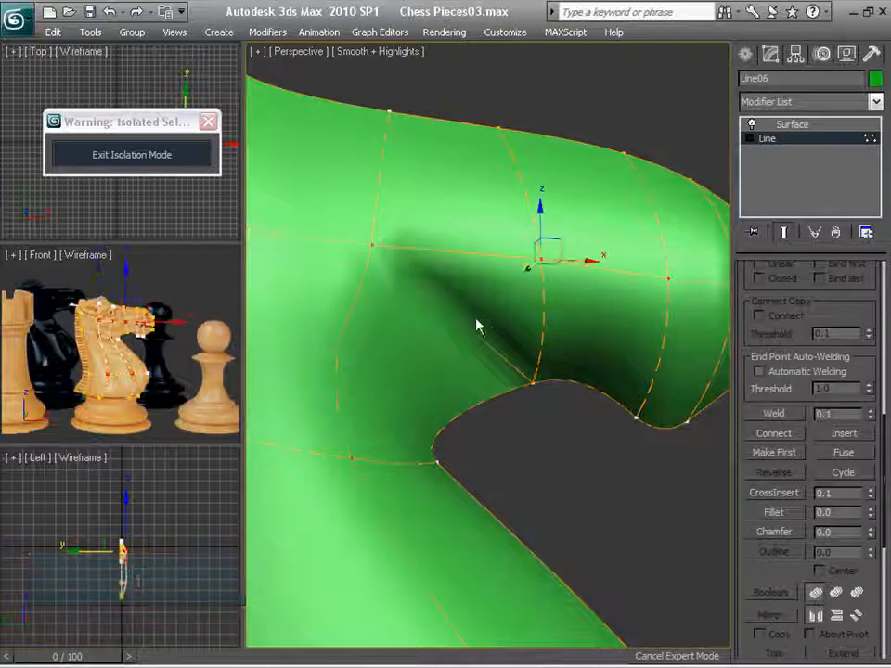
right_click(504, 281)
left_click(478, 371)
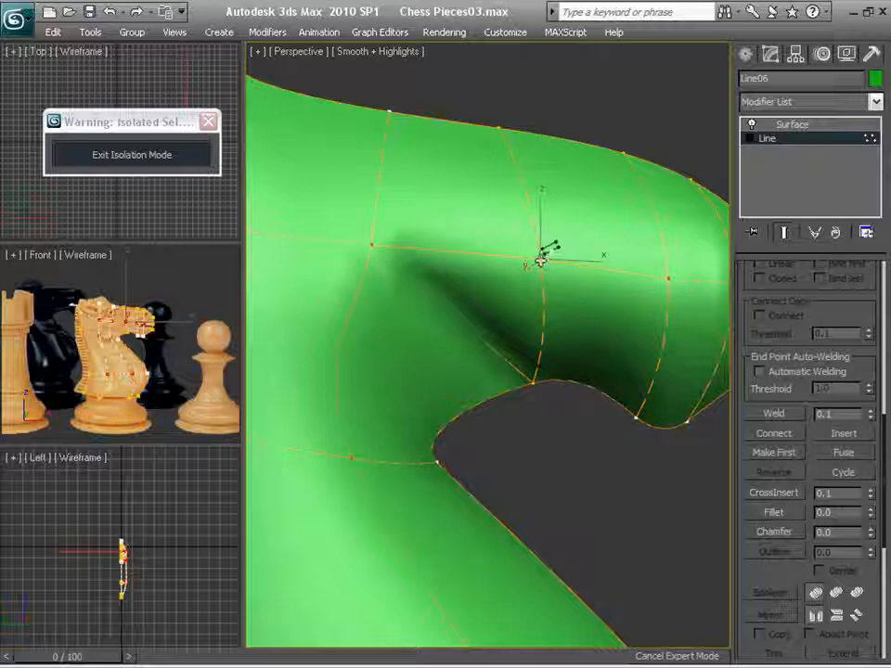
left_click(475, 331)
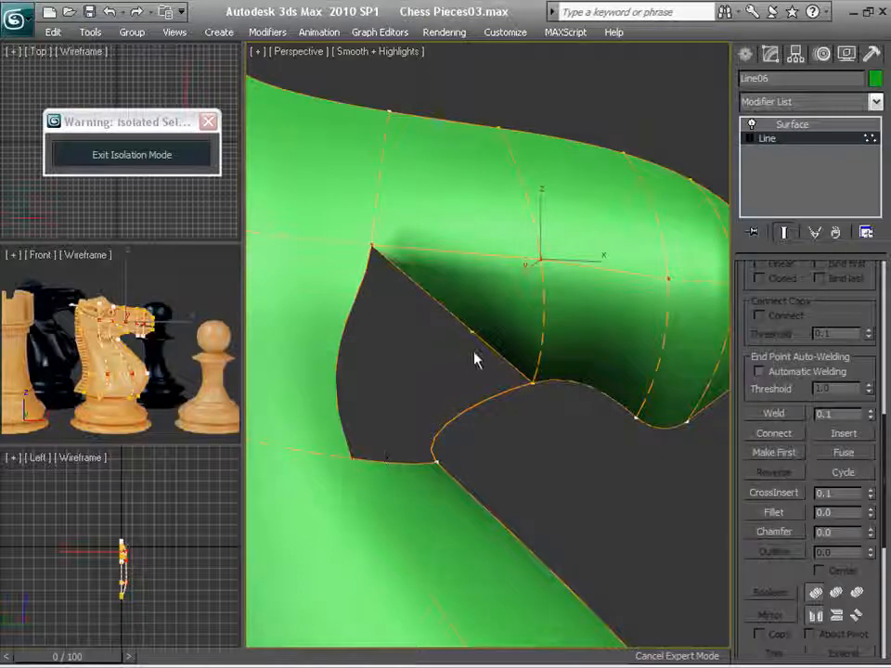
Continue the connected Refine across the throat line and chest line down to the base edge, and finish the new spline.
left_click(399, 461)
middle_click_drag(486, 563, 329, 270)
scroll(329, 270, "down", 2)
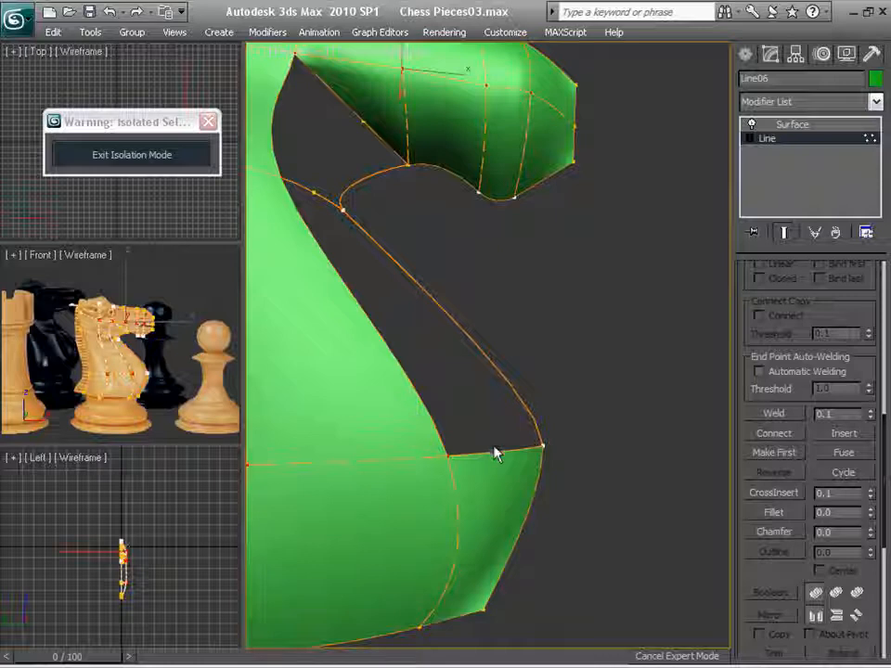
left_click(494, 452)
middle_click_drag(496, 522, 524, 425)
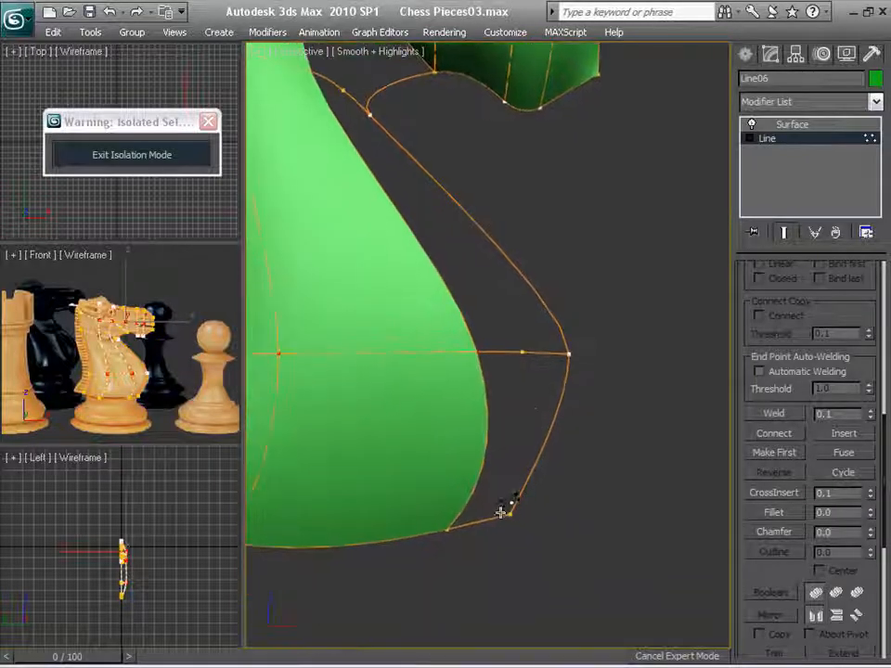
right_click(521, 414)
left_click(477, 352)
Select the new vertex in the middle of the jaw diagonal and move it outward along Y.
middle_click_drag(412, 209, 429, 431)
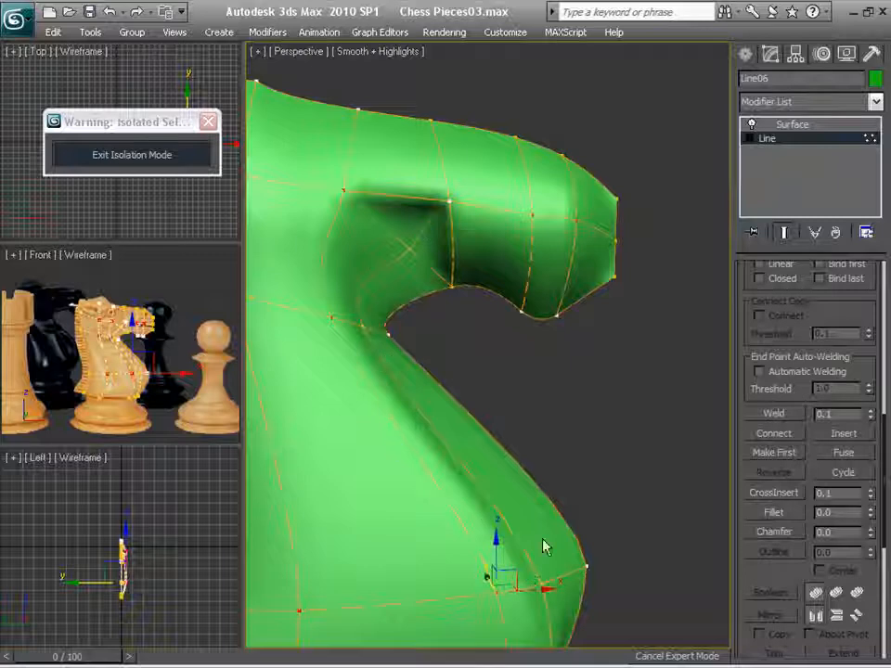
middle_click_drag(544, 548, 566, 525)
middle_click_drag(534, 530, 544, 536)
scroll(540, 504, "up", 2)
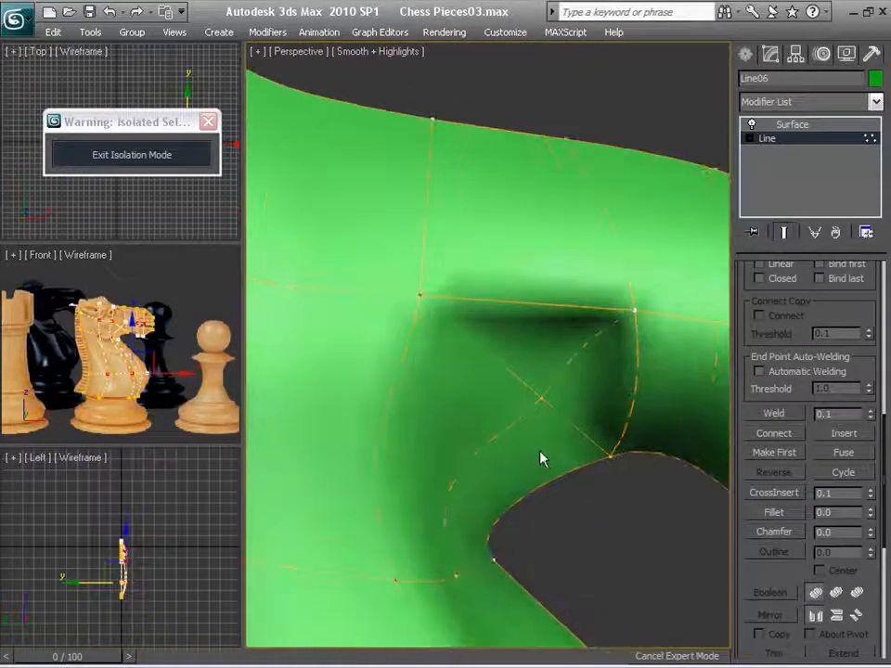
middle_click_drag(548, 492, 511, 398)
scroll(534, 473, "up", 2)
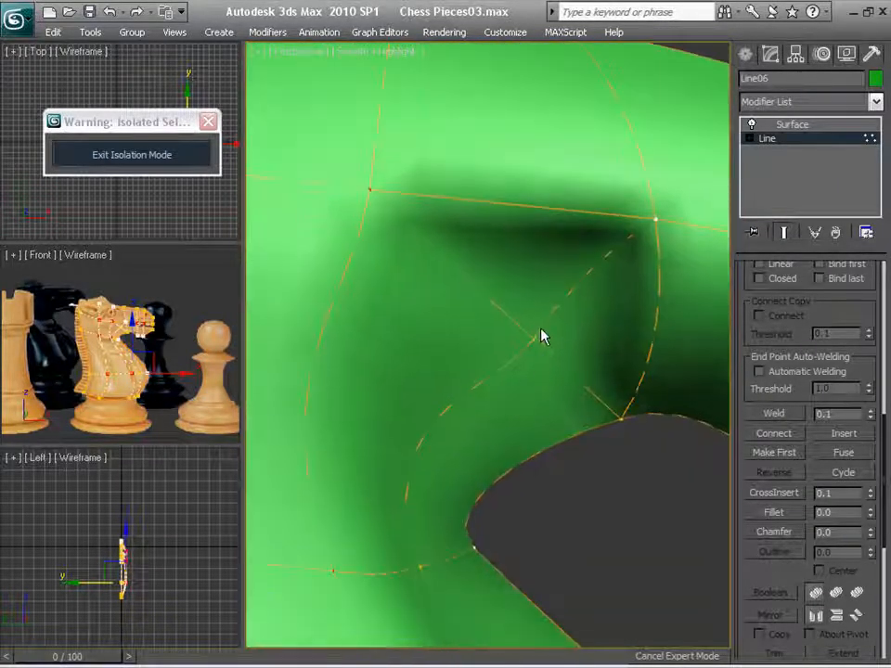
key("ctrl+z")
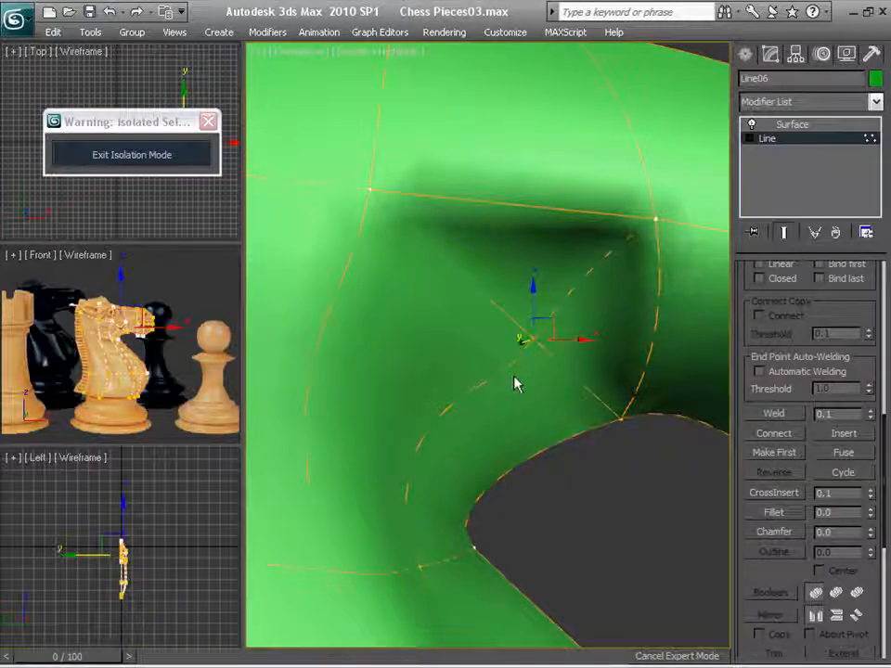
middle_click_drag(571, 429, 422, 378, "alt")
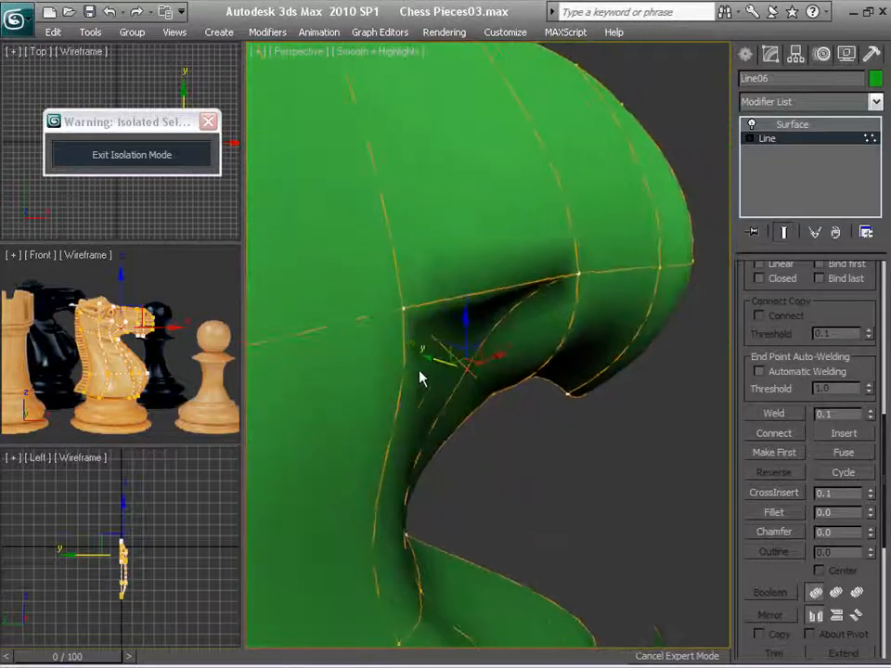
left_click_drag(436, 359, 458, 379)
Check the moved jaw vertex from several angles and change its type to one with Bezier handles.
middle_click_drag(535, 433, 496, 401, "alt")
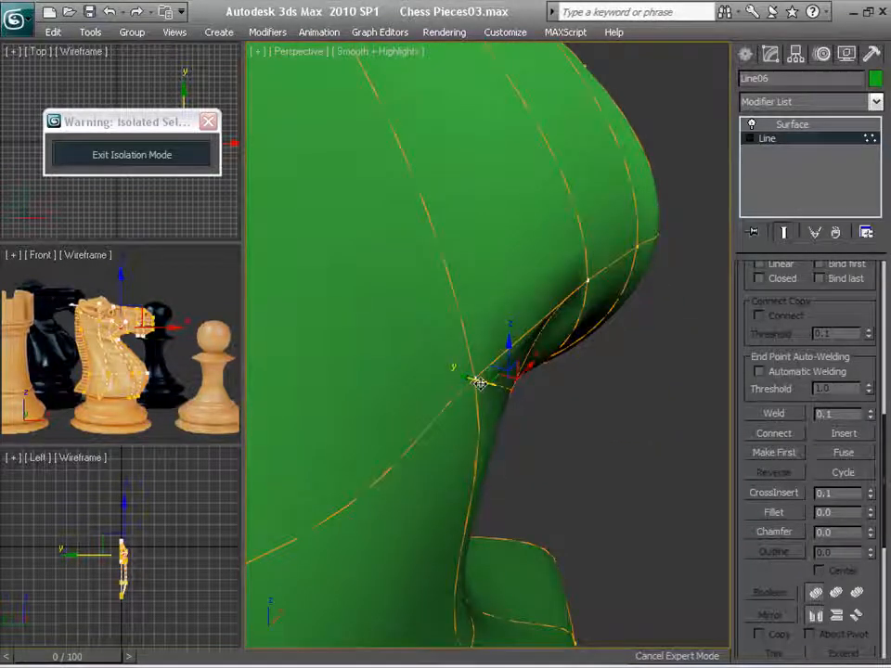
middle_click_drag(631, 489, 562, 511, "alt")
middle_click_drag(483, 370, 555, 535, "alt")
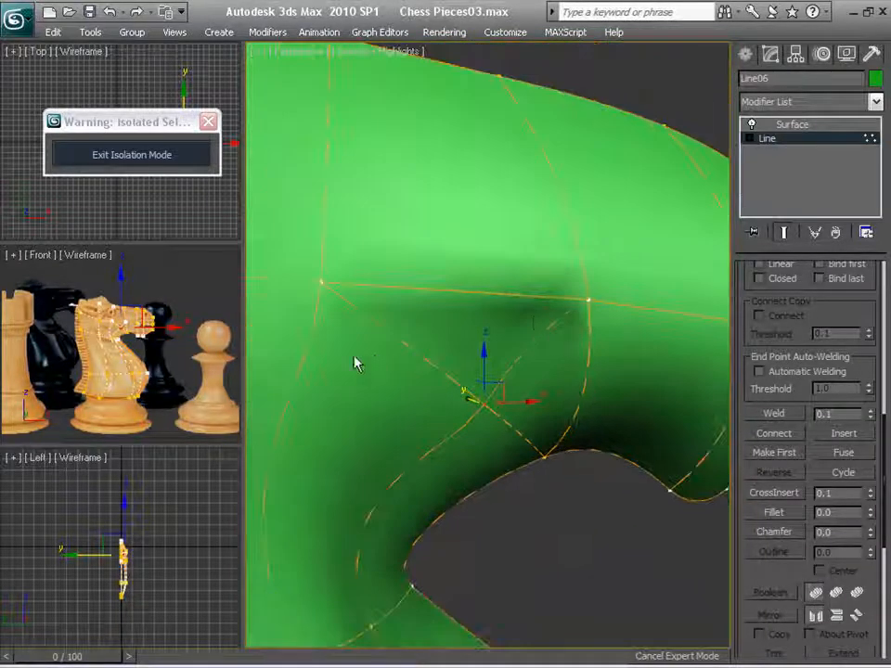
middle_click_drag(546, 484, 518, 374, "alt")
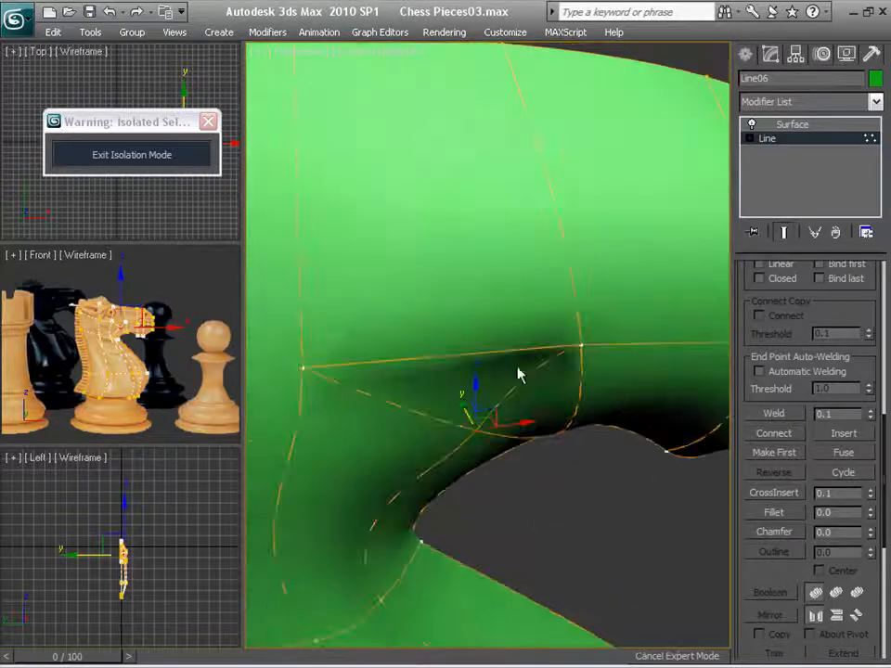
right_click(486, 423)
left_click(458, 298)
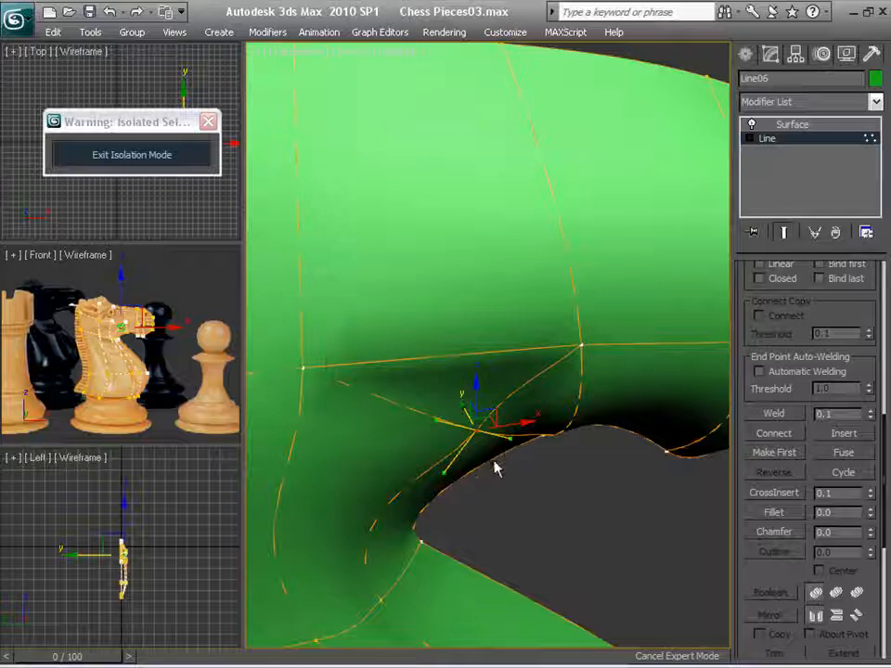
Adjust the jaw vertex's Bezier handles toward the muzzle and the throat to smooth the dent below the cheek.
middle_click_drag(496, 468, 349, 433, "alt")
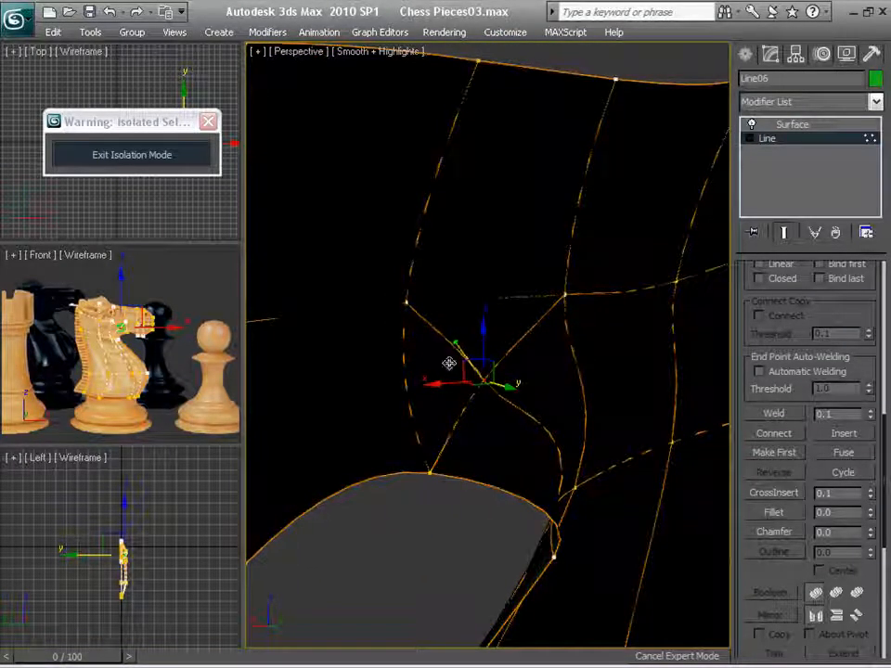
middle_click_drag(418, 379, 630, 420, "alt")
mouse_move(613, 374)
left_mouse_down()
mouse_move(545, 388)
mouse_move(541, 366)
mouse_move(563, 355)
left_mouse_up()
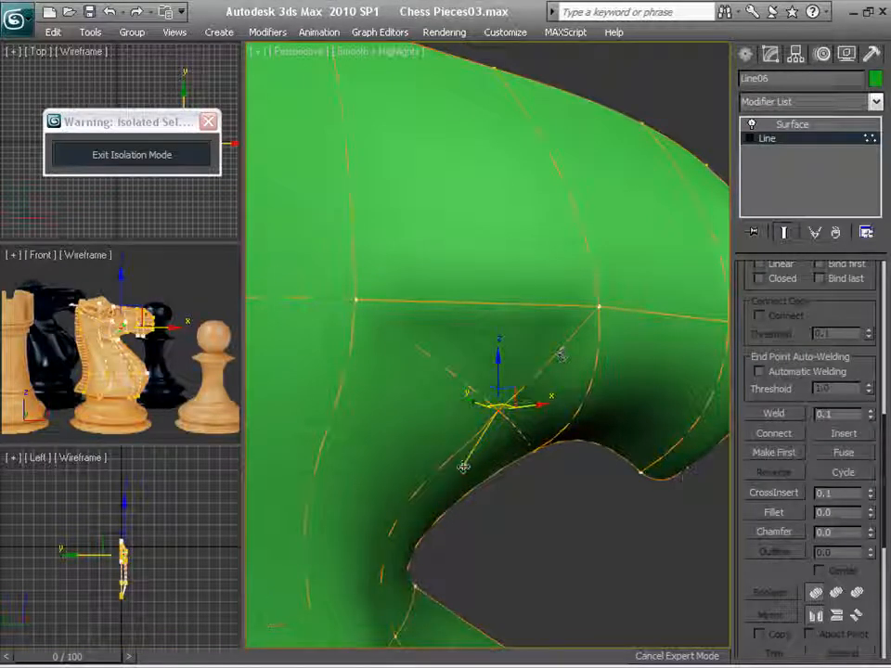
mouse_move(463, 466)
left_mouse_down()
mouse_move(442, 461)
mouse_move(412, 527)
mouse_move(406, 512)
left_mouse_up()
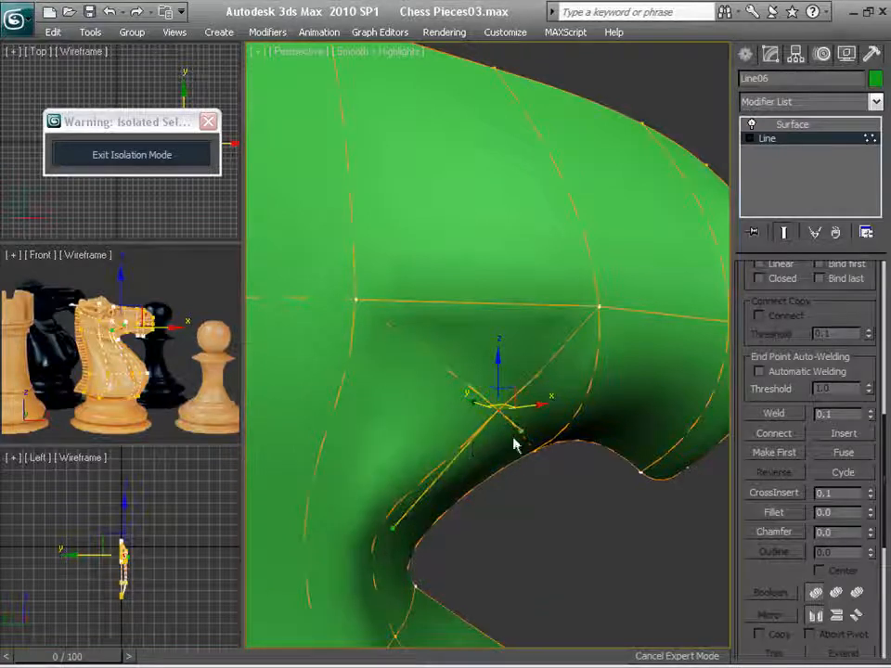
Refine the jaw vertex's Bezier handles, shortening the one toward the throat to soften the bulge below the cheek.
mouse_move(531, 431)
left_mouse_down()
mouse_move(510, 428)
mouse_move(468, 387)
mouse_move(471, 396)
left_mouse_up()
scroll(461, 459, "down", 5)
middle_click_drag(519, 504, 462, 491, "alt")
scroll(485, 486, "up", 2)
scroll(488, 492, "up", 3)
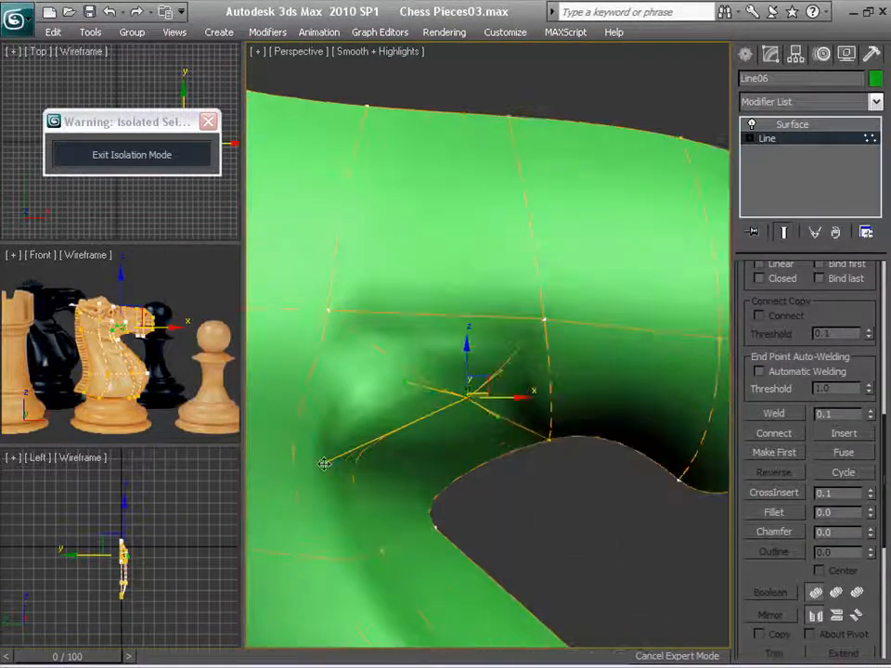
left_click_drag(324, 463, 386, 453)
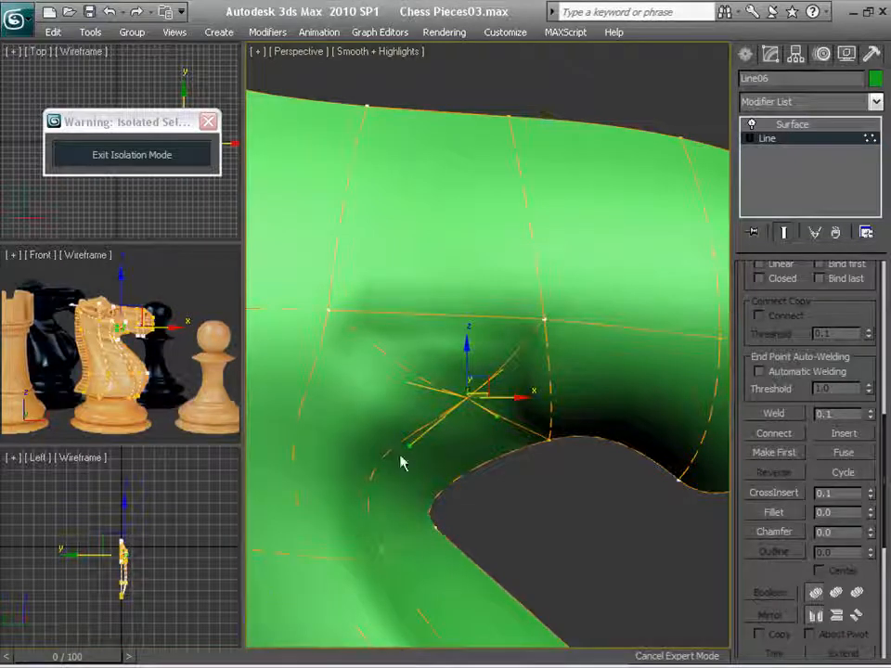
middle_click_drag(402, 463, 473, 436)
middle_click_drag(529, 510, 584, 504, "alt")
scroll(523, 488, "down", 4)
scroll(543, 550, "up", 4)
Move the two muzzle vertices on the cheek line inward along Y to taper the muzzle.
left_click(610, 325)
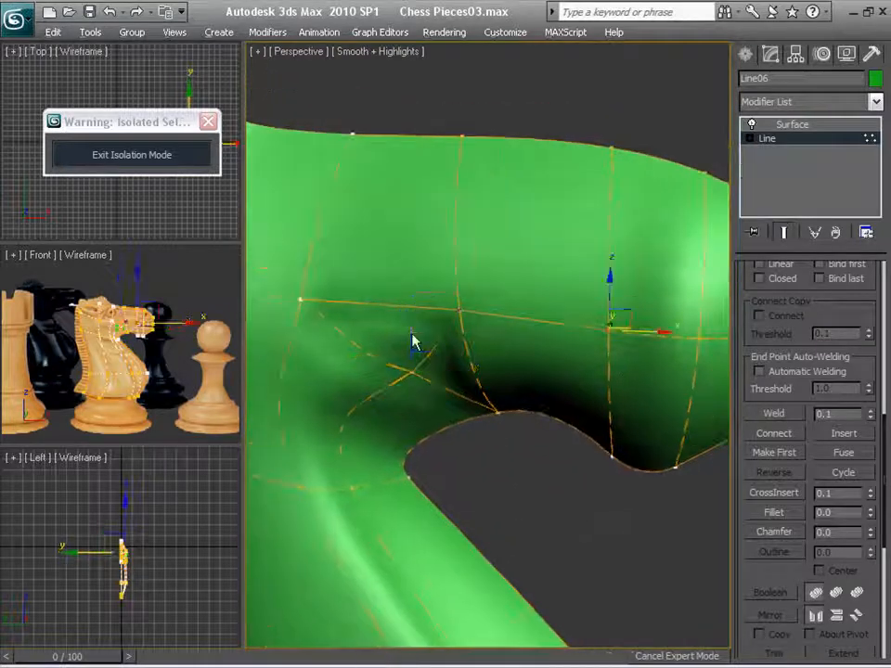
middle_click_drag(629, 312, 465, 405, "alt")
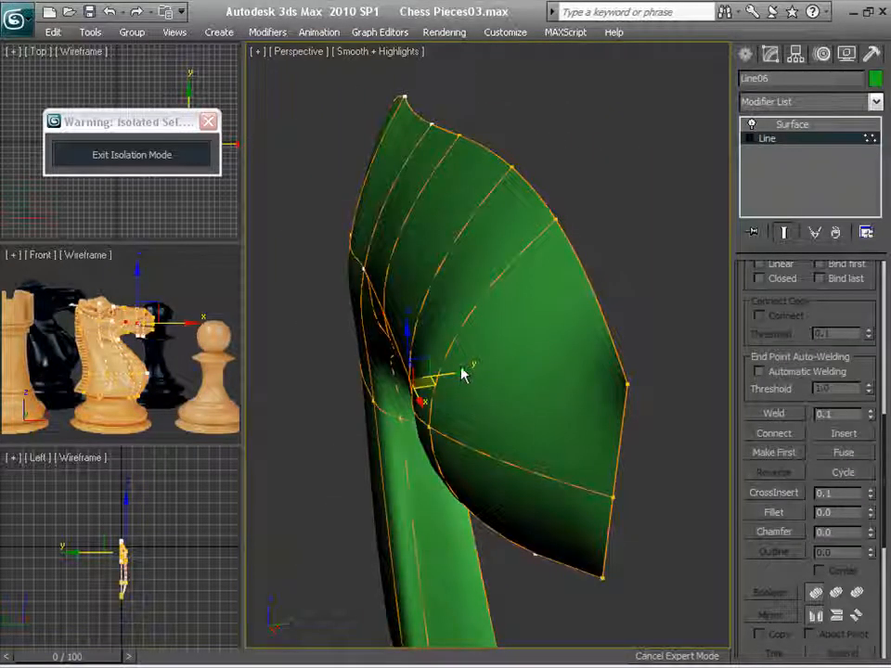
middle_click_drag(401, 297, 443, 302, "alt")
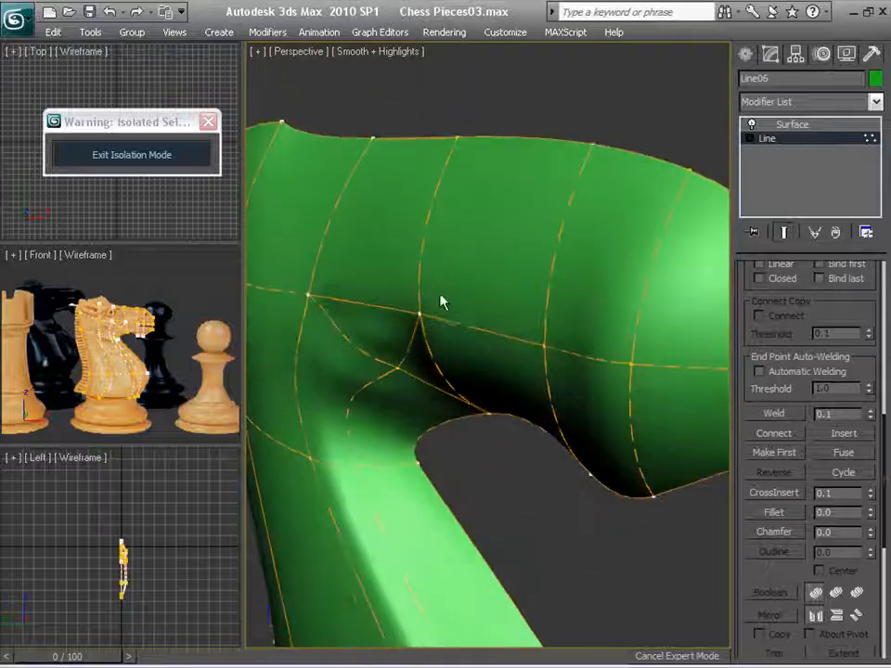
middle_click_drag(627, 379, 522, 428, "alt")
middle_click_drag(613, 388, 423, 452, "alt")
left_click_drag(434, 452, 468, 447)
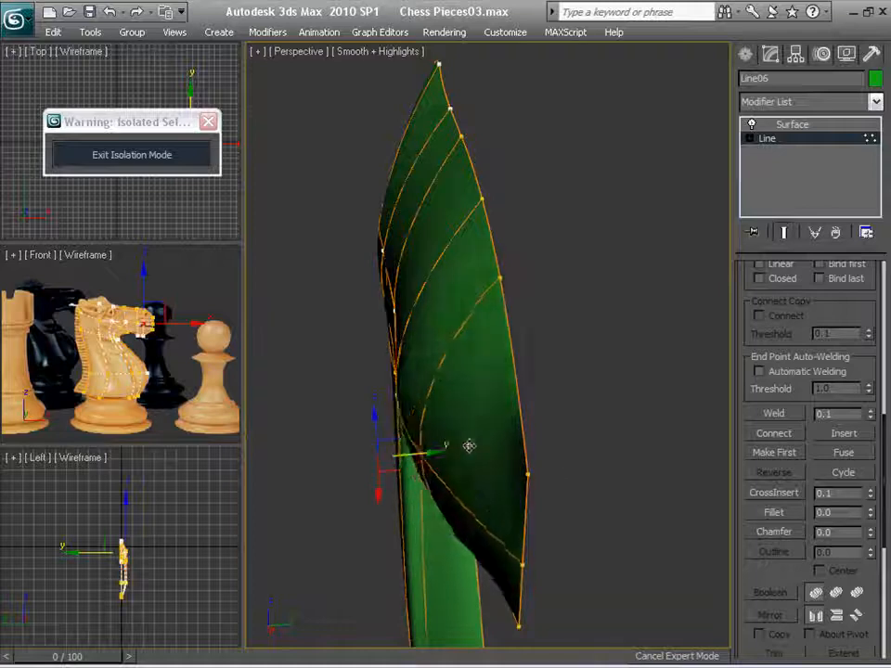
middle_click_drag(471, 446, 573, 360, "alt")
middle_click_drag(469, 457, 650, 425, "alt")
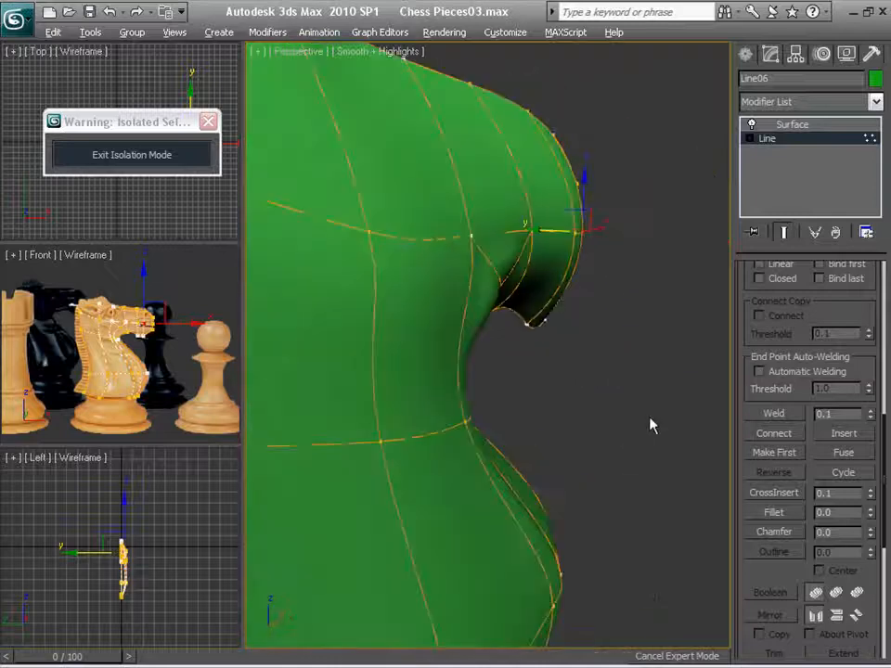
Give the cheek vertex above the throat Bezier handles and adjust those toward the muzzle and neck to smooth the cheek.
middle_click_drag(478, 226, 398, 343, "alt")
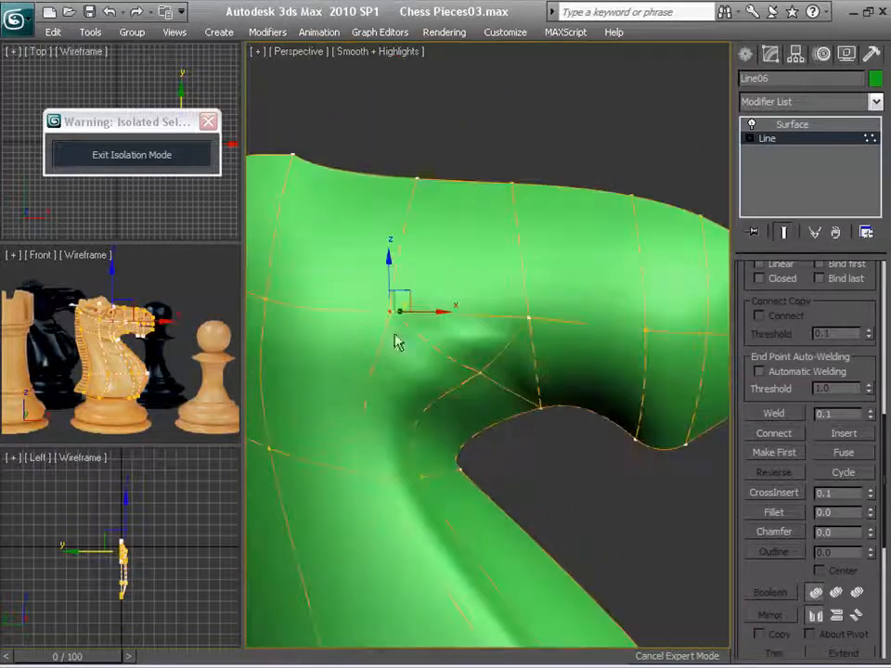
right_click(379, 304)
middle_click_drag(371, 266, 520, 428, "alt")
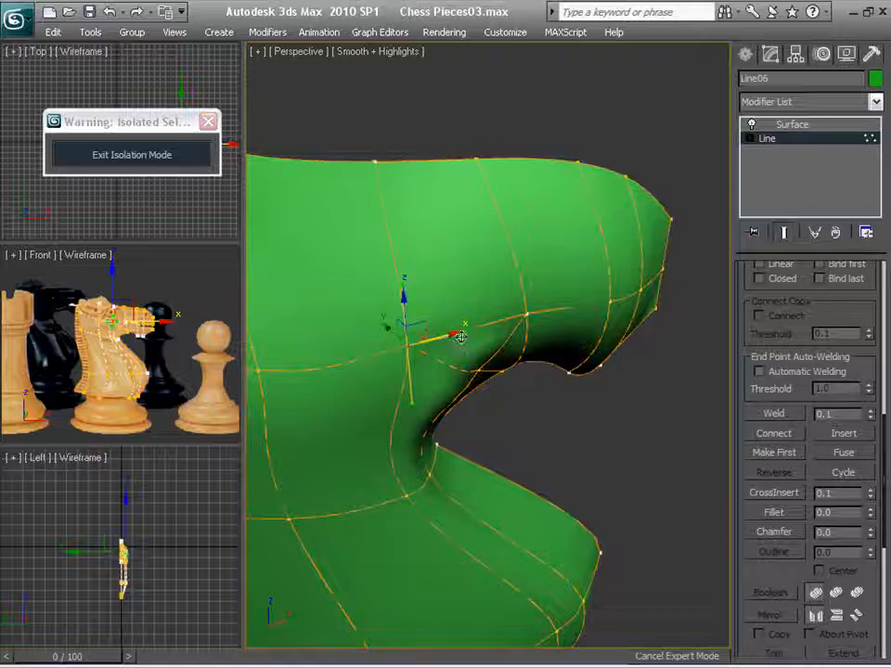
middle_click_drag(505, 418, 442, 405, "alt")
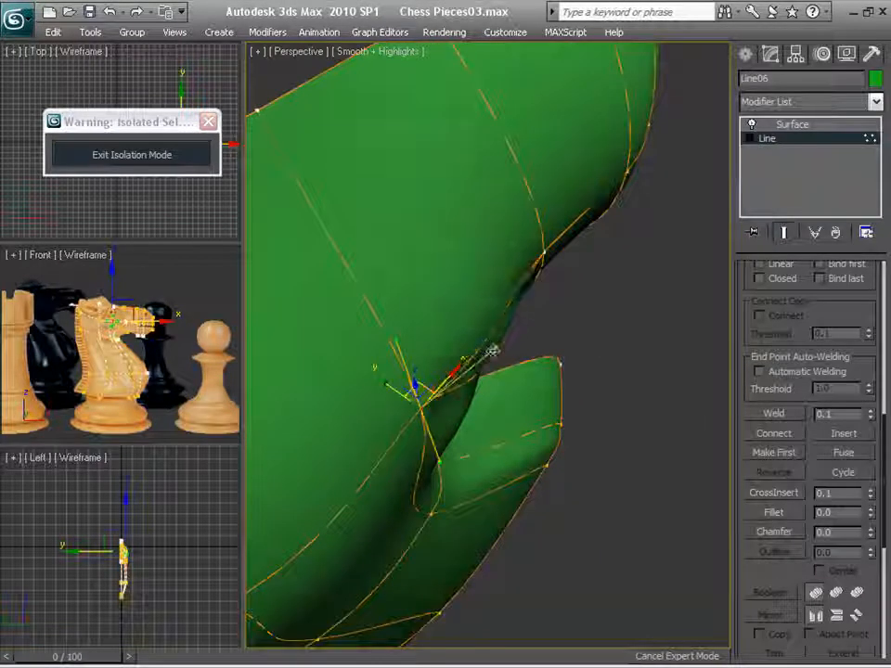
left_click_drag(492, 351, 457, 355)
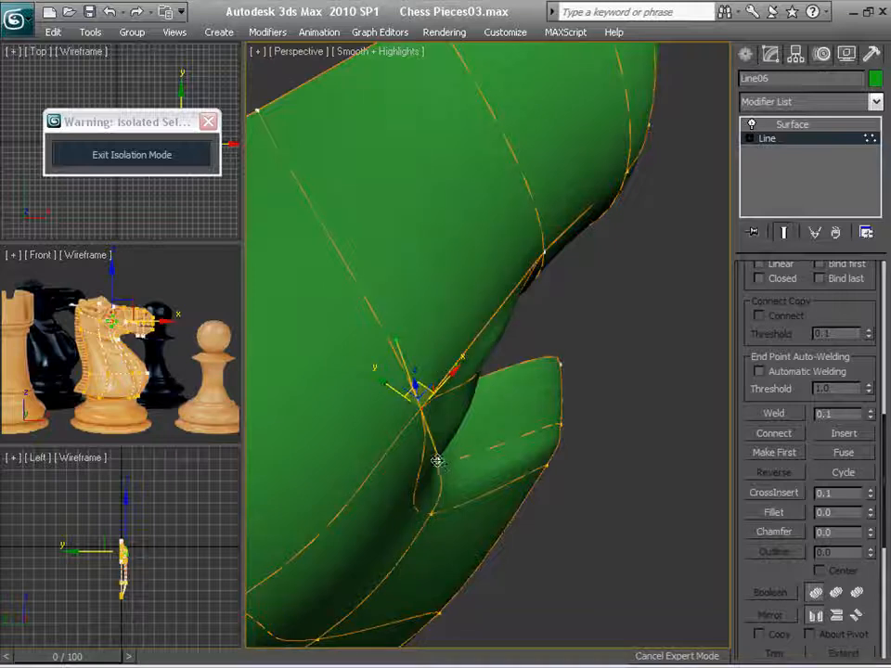
left_click_drag(427, 467, 421, 469)
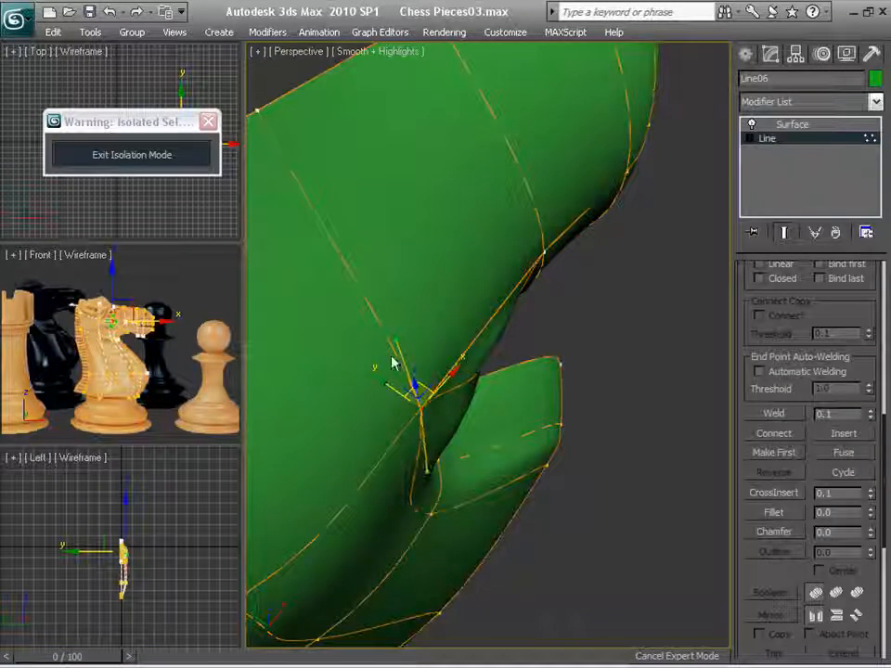
middle_click_drag(381, 337, 504, 280, "alt")
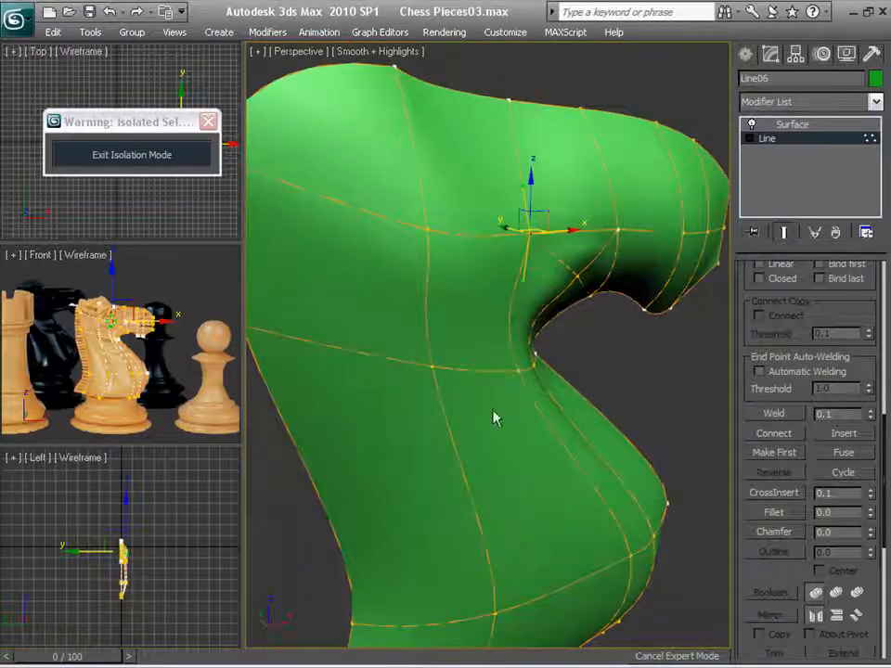
Select the three inner vertices on the chest line and change their type to Bezier Corner.
middle_click_drag(494, 418, 557, 370, "alt")
middle_click_drag(564, 450, 520, 444, "alt")
middle_click_drag(519, 443, 465, 364)
scroll(465, 364, "up", 1)
scroll(492, 385, "up", 2)
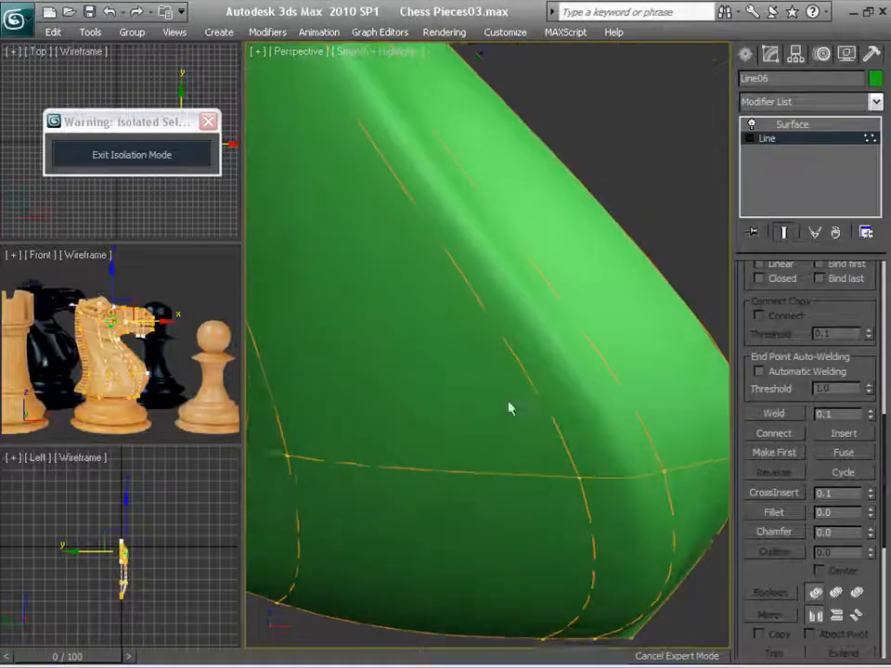
middle_click_drag(509, 408, 626, 442, "alt")
left_click_drag(613, 407, 545, 472)
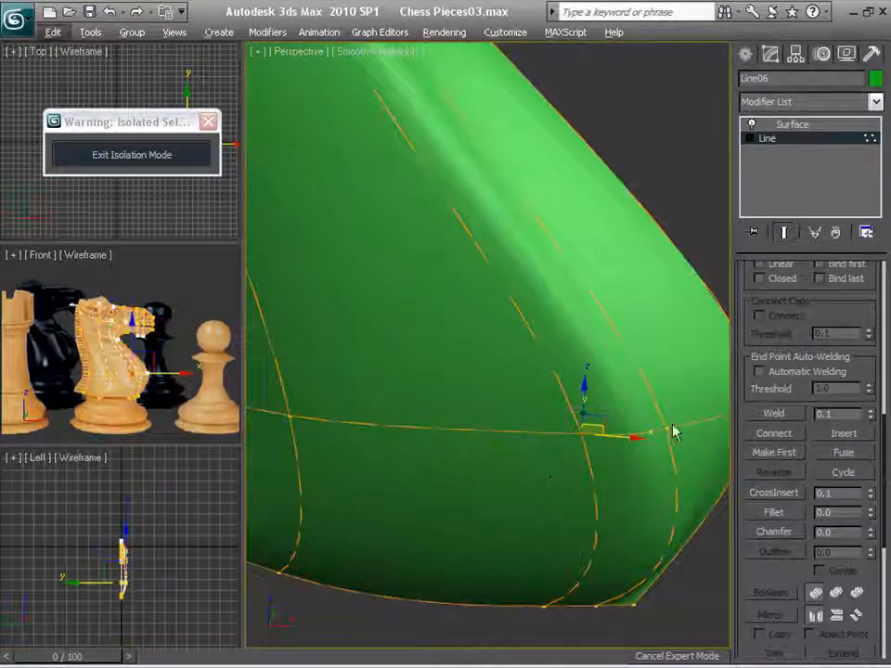
middle_click_drag(673, 433, 573, 513, "alt")
left_click_drag(613, 369, 286, 429)
right_click(343, 393)
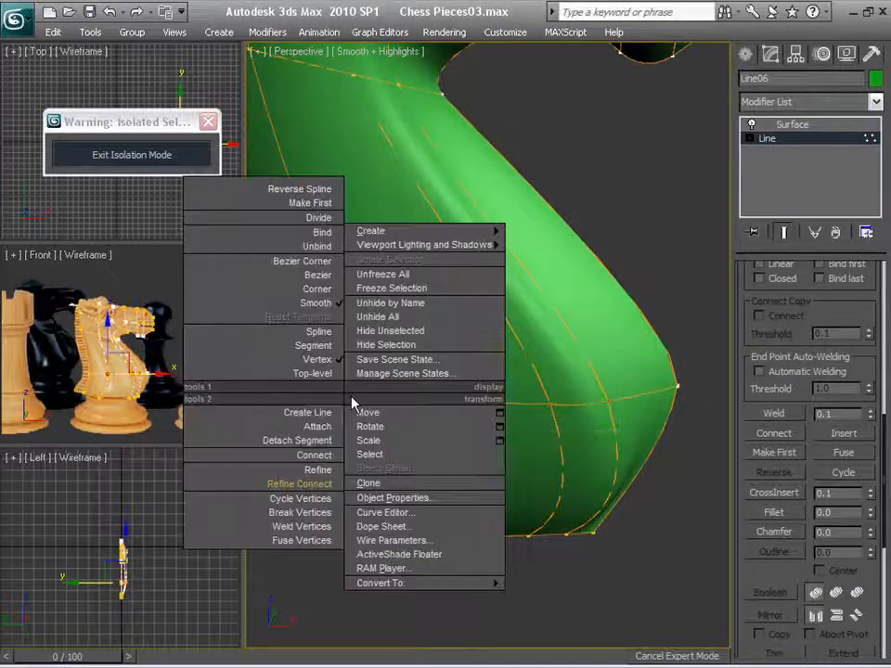
left_click(316, 262)
mouse_move(438, 357)
middle_mouse_down()
mouse_move(505, 384)
mouse_move(468, 391)
middle_mouse_up()
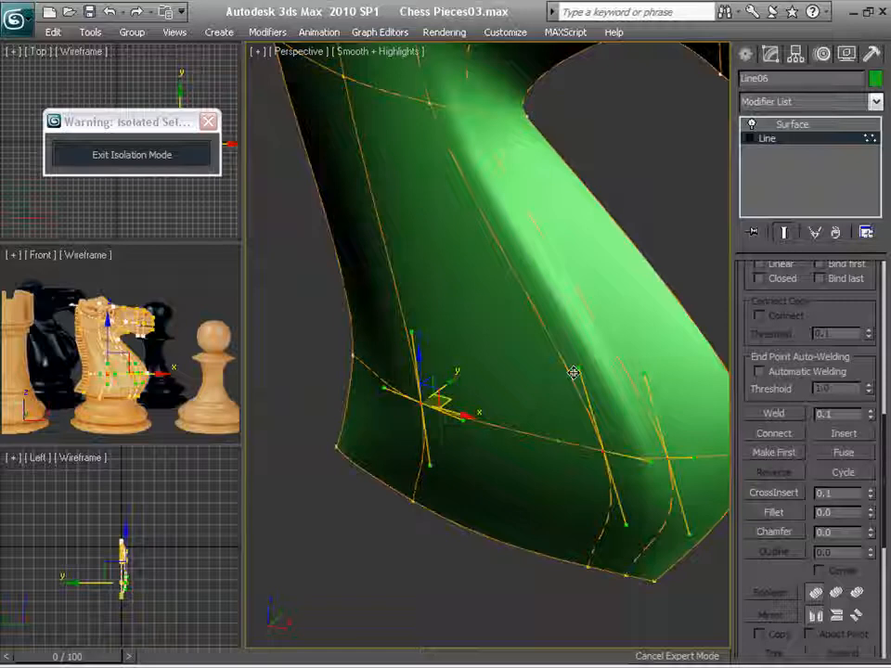
Reposition the upper Bezier handles of the chest-line vertices to sculpt a hollow between the neck and chest.
left_click_drag(572, 368, 521, 326)
middle_click_drag(527, 422, 560, 378, "alt")
middle_click_drag(551, 336, 545, 497, "alt")
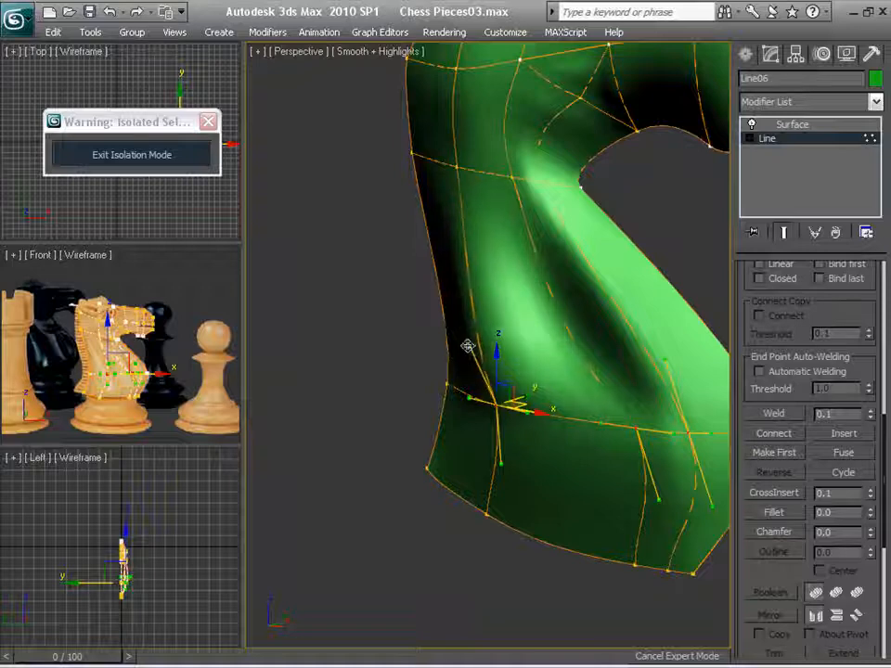
middle_click_drag(598, 450, 536, 336, "alt")
middle_click_drag(604, 461, 579, 435, "alt")
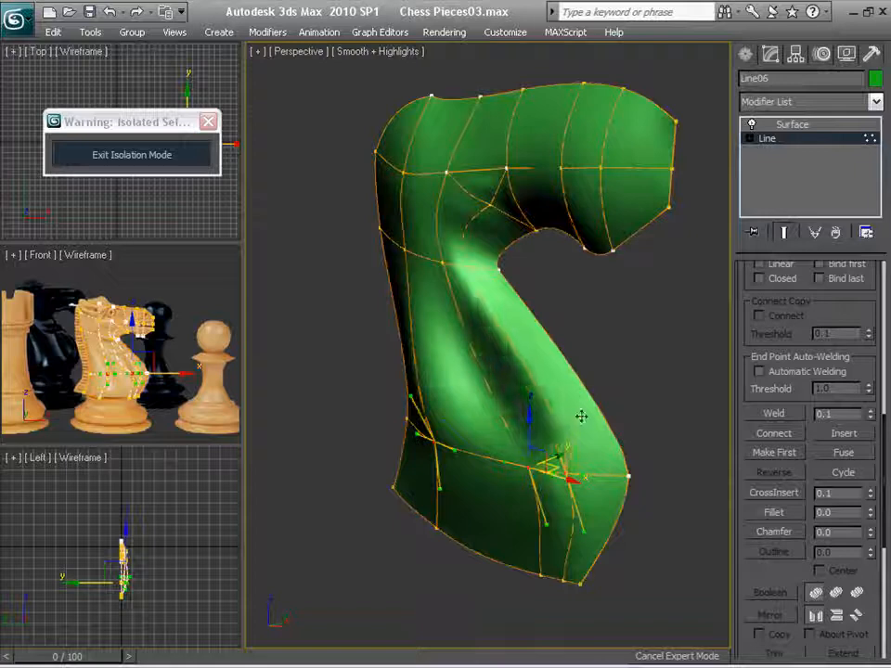
middle_click_drag(588, 415, 570, 465, "alt")
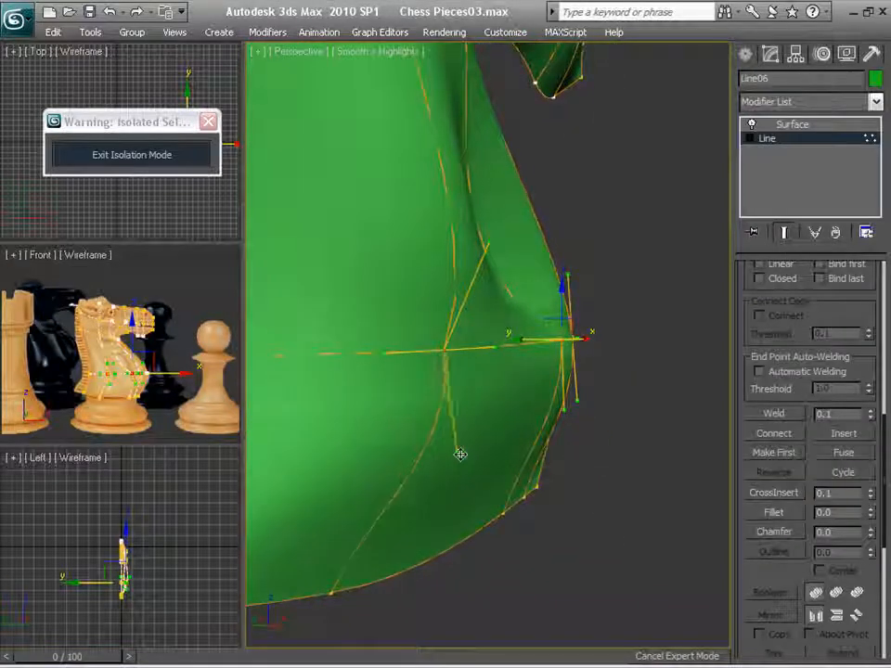
Reselect the chest-line vertices together with the front edge vertex and swing their lower Bezier handles outward to round the base.
left_click(568, 428)
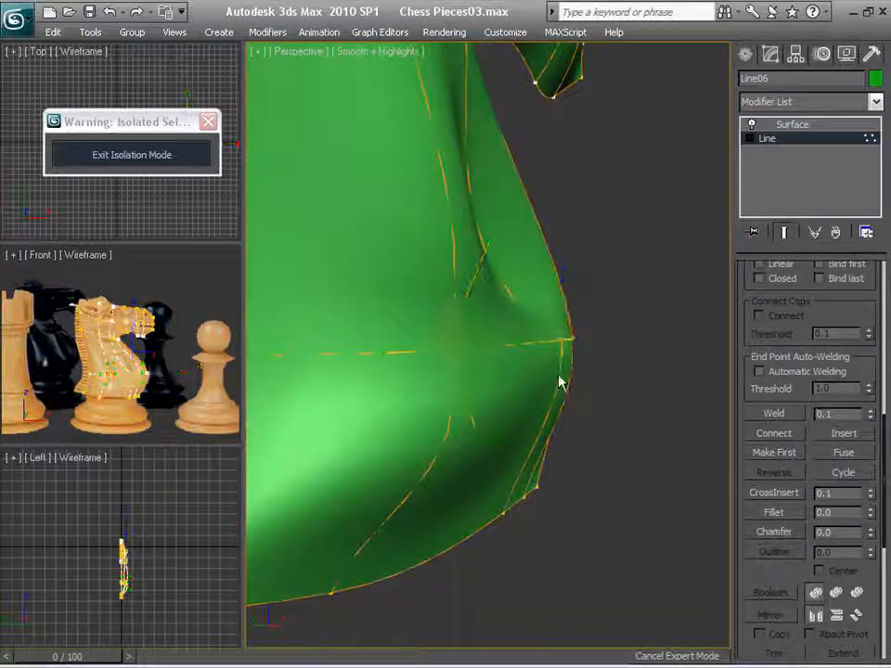
left_click_drag(618, 294, 364, 388)
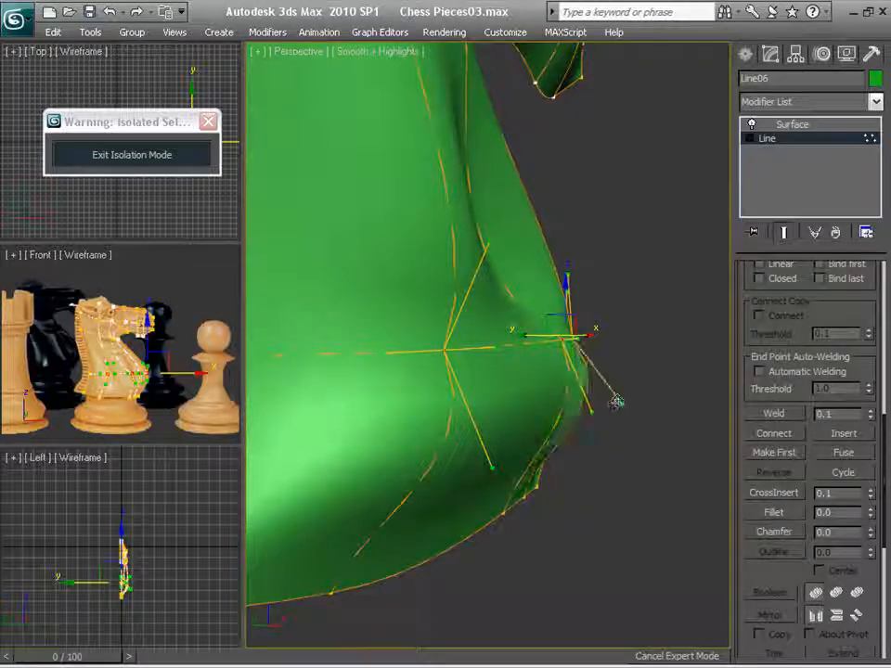
middle_click_drag(635, 453, 448, 489, "alt")
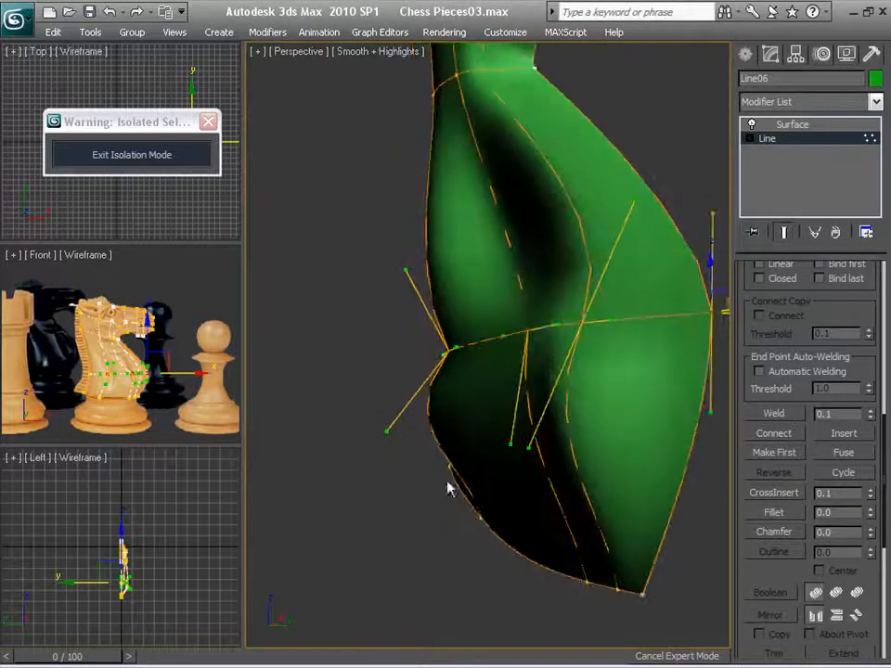
left_click_drag(508, 447, 442, 509)
middle_click_drag(442, 510, 563, 582, "alt")
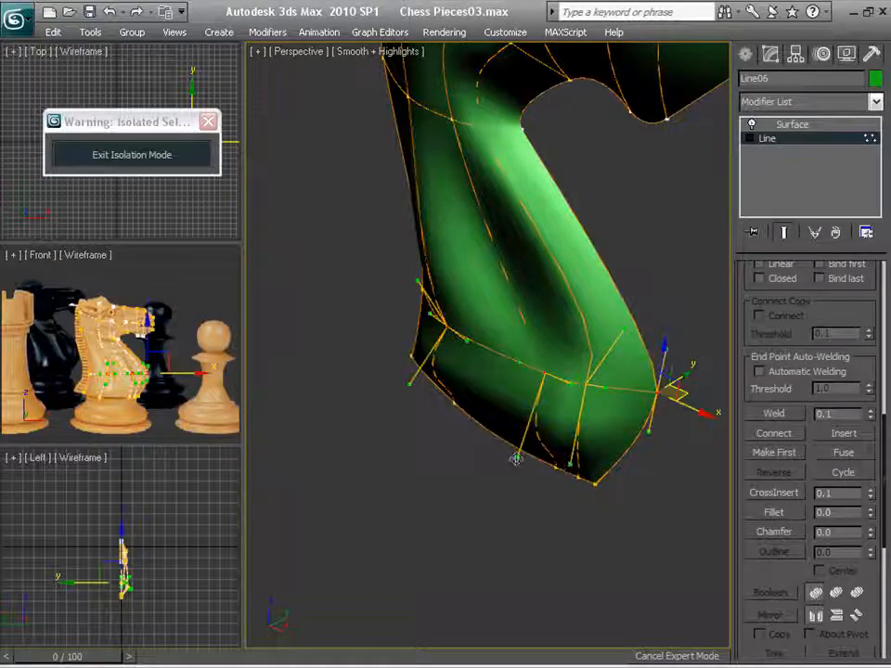
Fine-tune the lower Bezier handles of the rear, middle and front chest-line vertices to even out the bulge above the base.
left_click_drag(516, 458, 471, 461)
middle_click_drag(471, 461, 469, 520, "alt")
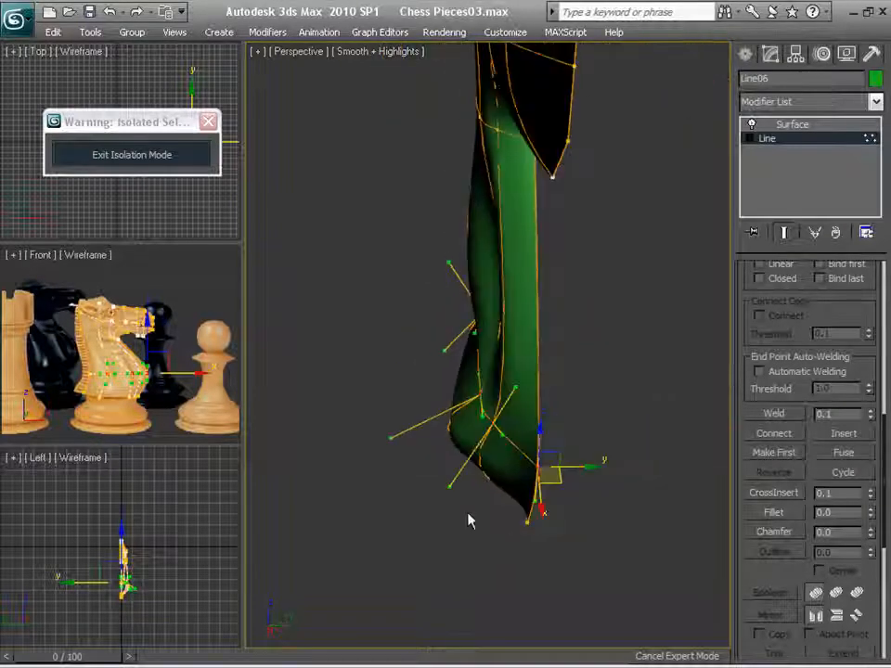
left_click_drag(454, 499, 455, 519)
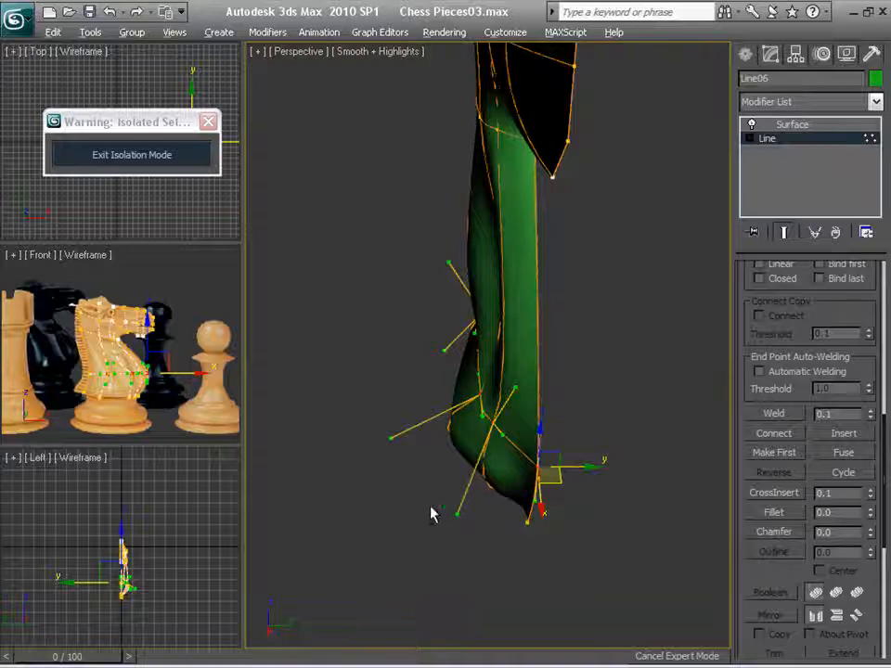
middle_click_drag(432, 515, 516, 523, "alt")
left_click_drag(415, 394, 411, 411)
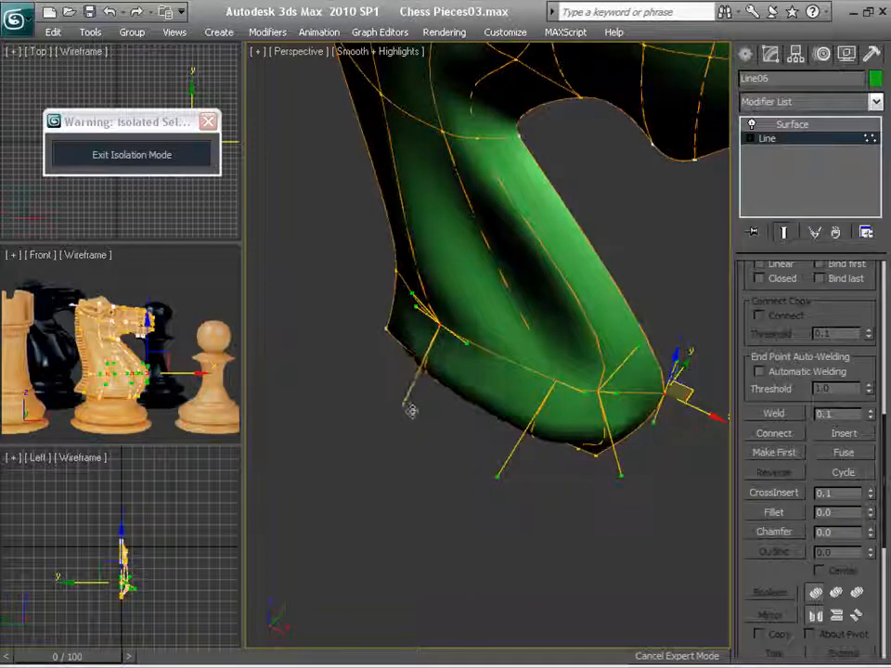
middle_click_drag(462, 450, 446, 381, "alt")
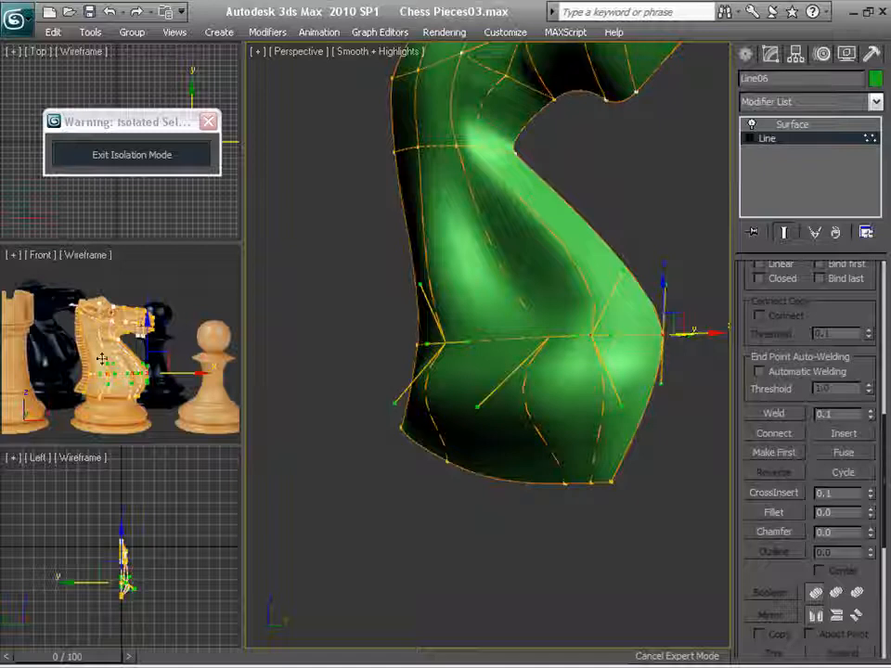
left_click_drag(394, 403, 410, 399)
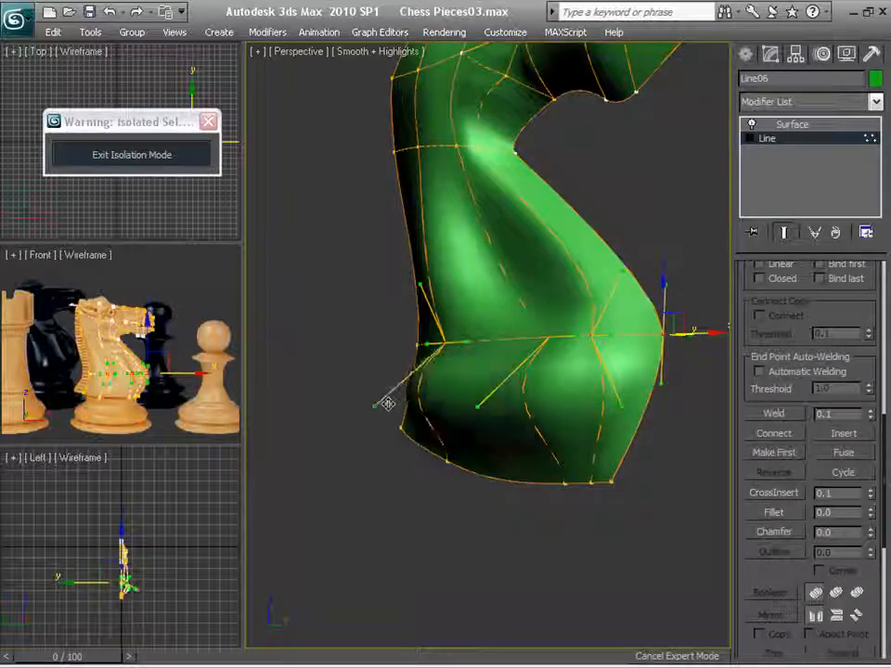
middle_click_drag(483, 464, 668, 511, "alt")
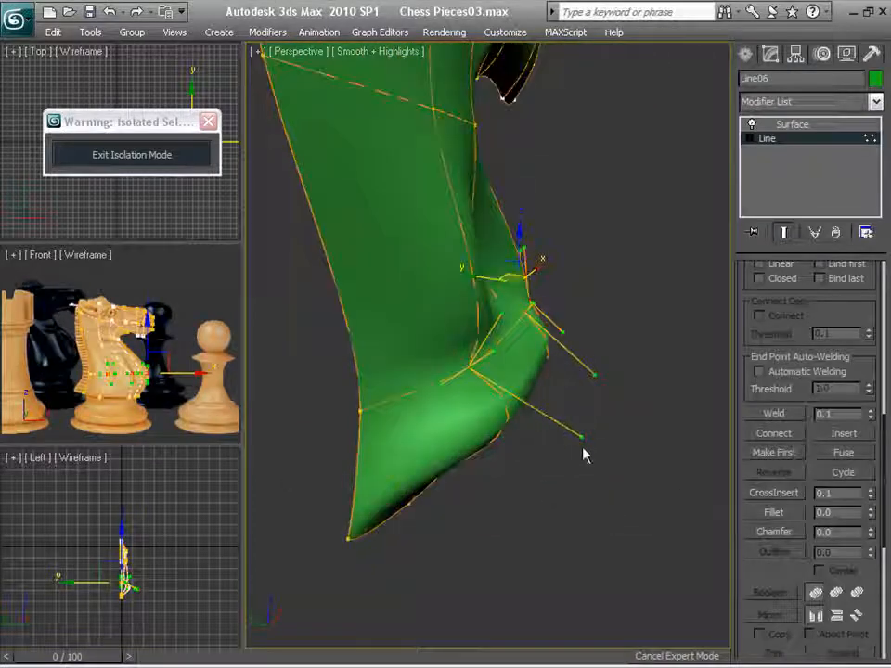
middle_click_drag(584, 455, 485, 529, "alt")
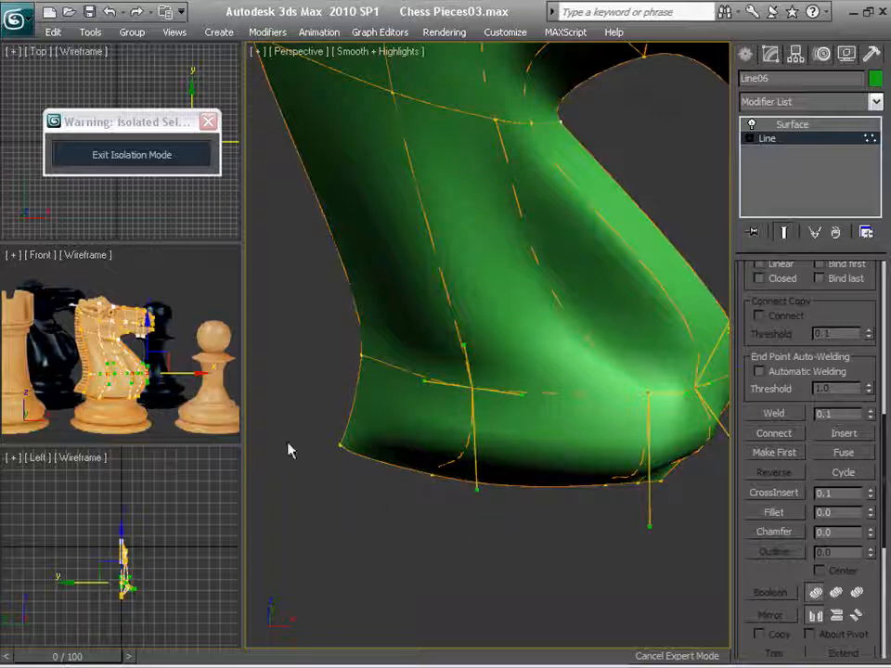
Compare the chest with the reference photo, and move the cheek-line vertex at the back of the head outward along Y.
scroll(169, 413, "up", 5)
middle_click_drag(169, 412, 155, 276)
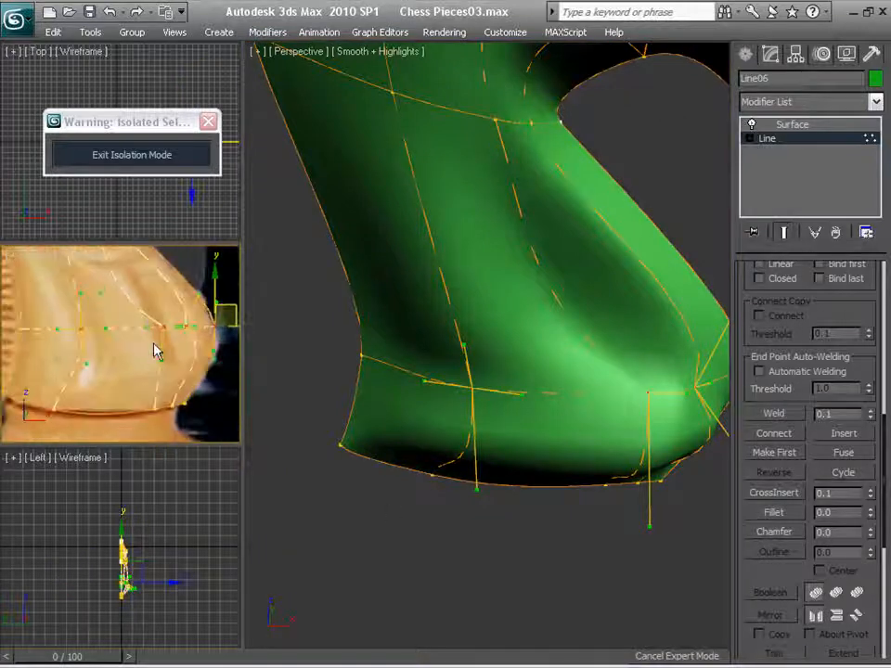
middle_click_drag(156, 351, 160, 364, "alt")
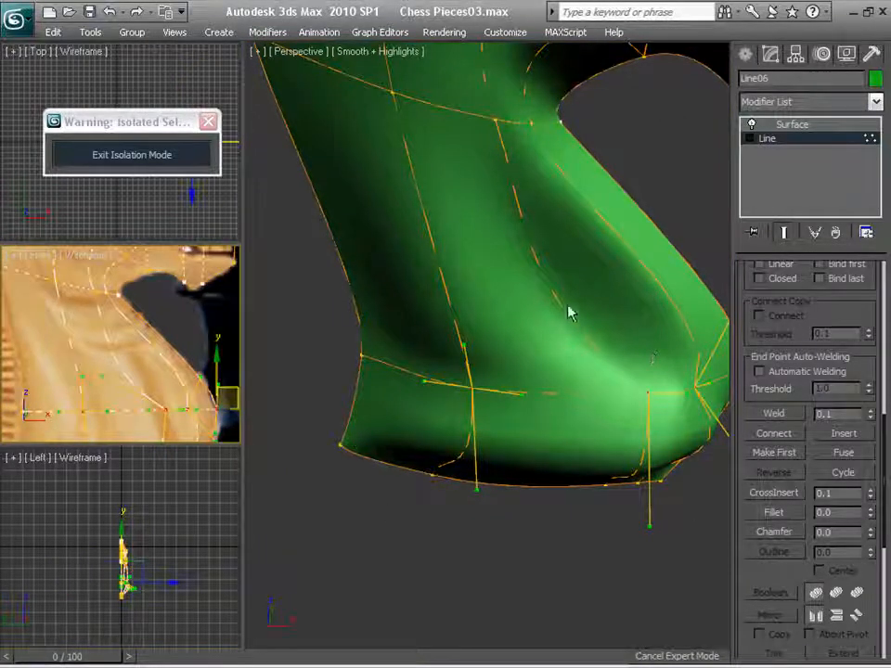
scroll(569, 312, "down", 4)
middle_click_drag(579, 328, 560, 392)
scroll(561, 392, "up", 2)
middle_click_drag(540, 295, 602, 438)
scroll(539, 432, "up", 3)
middle_click_drag(539, 433, 570, 382)
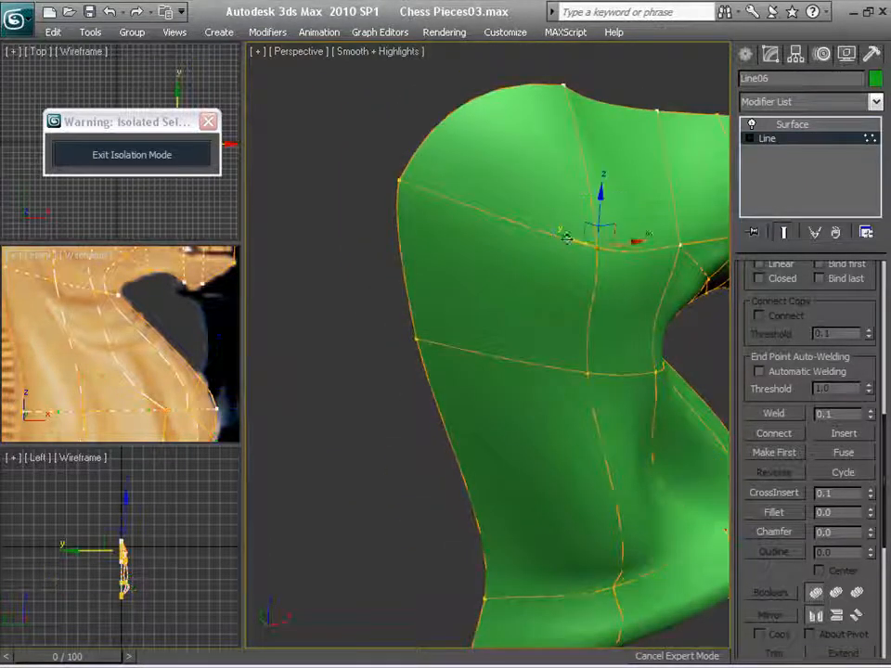
left_click_drag(566, 238, 554, 234)
middle_click_drag(596, 313, 519, 293, "alt")
scroll(519, 292, "down", 2)
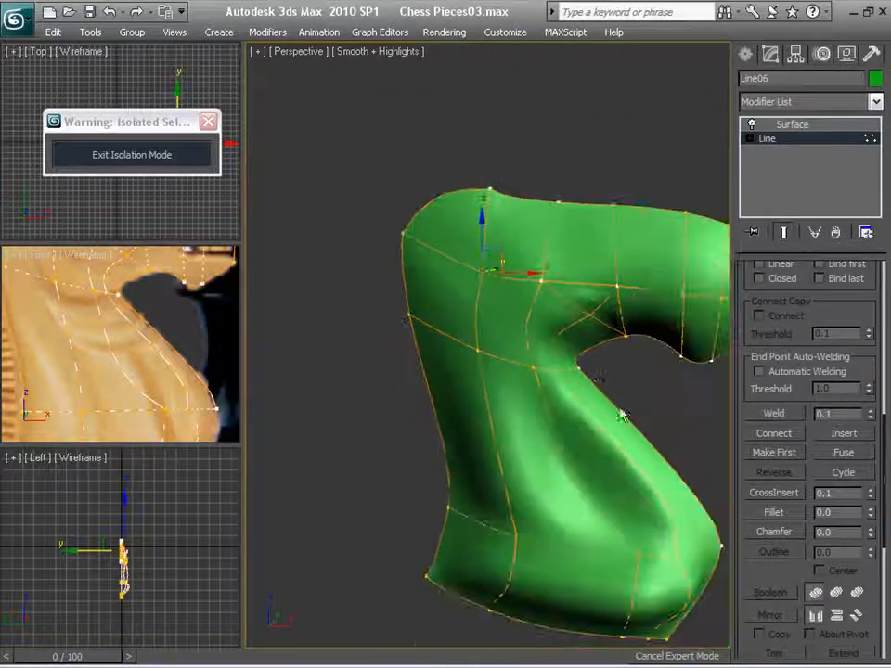
Select the cheek-line vertices on the muzzle and shift them slightly inward along Y to slim the snout.
middle_click_drag(623, 414, 555, 341)
scroll(555, 341, "up", 2)
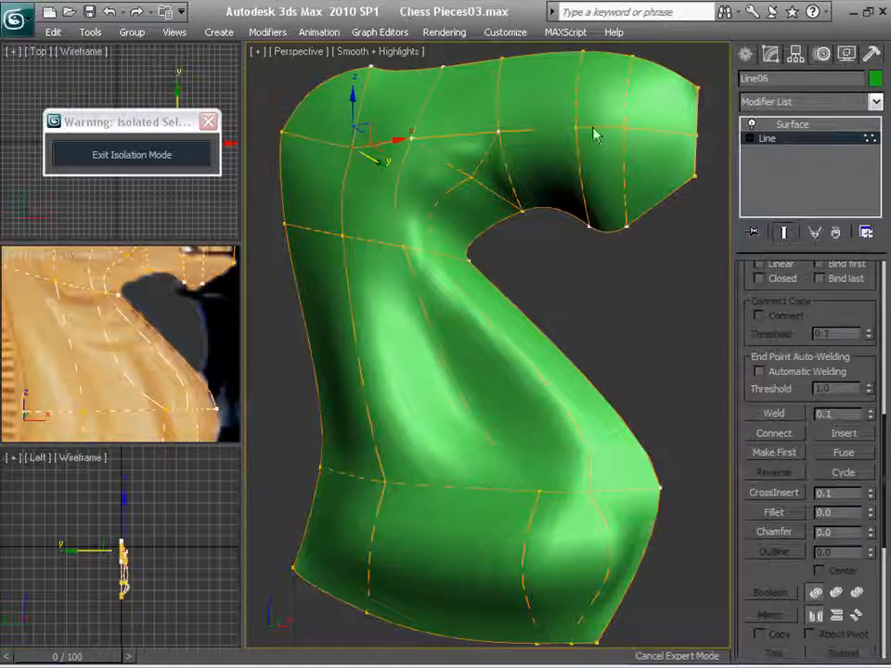
scroll(632, 284, "up", 4)
left_click(628, 256)
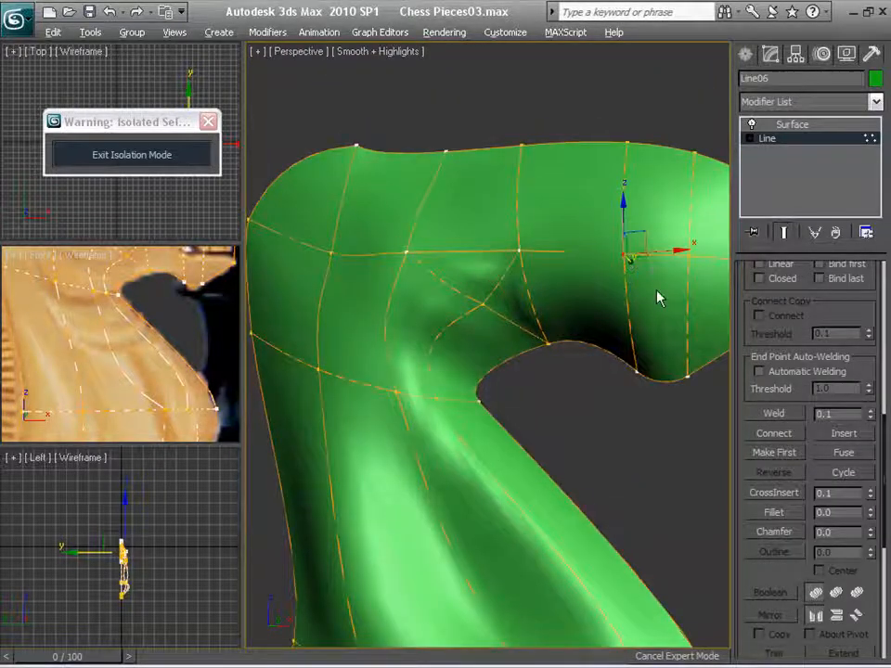
middle_click_drag(657, 297, 482, 332, "alt")
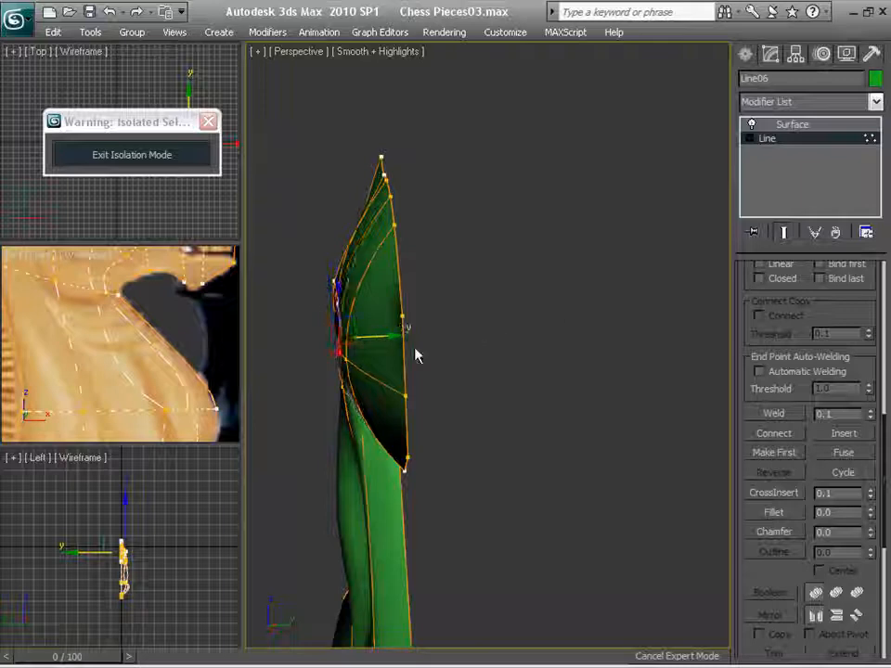
middle_click_drag(415, 356, 575, 390, "alt")
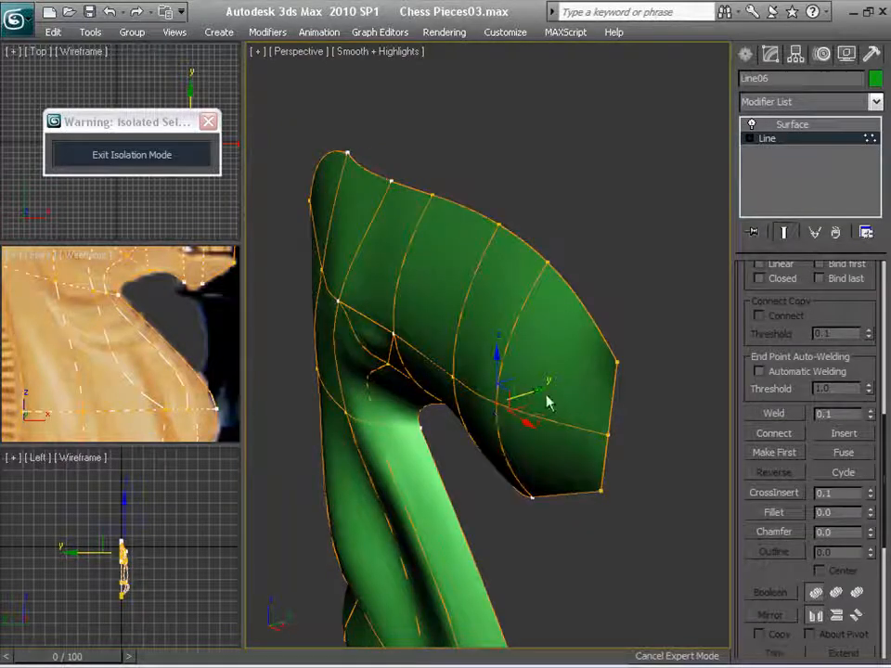
left_click_drag(532, 394, 542, 392)
middle_click_drag(543, 392, 663, 391, "alt")
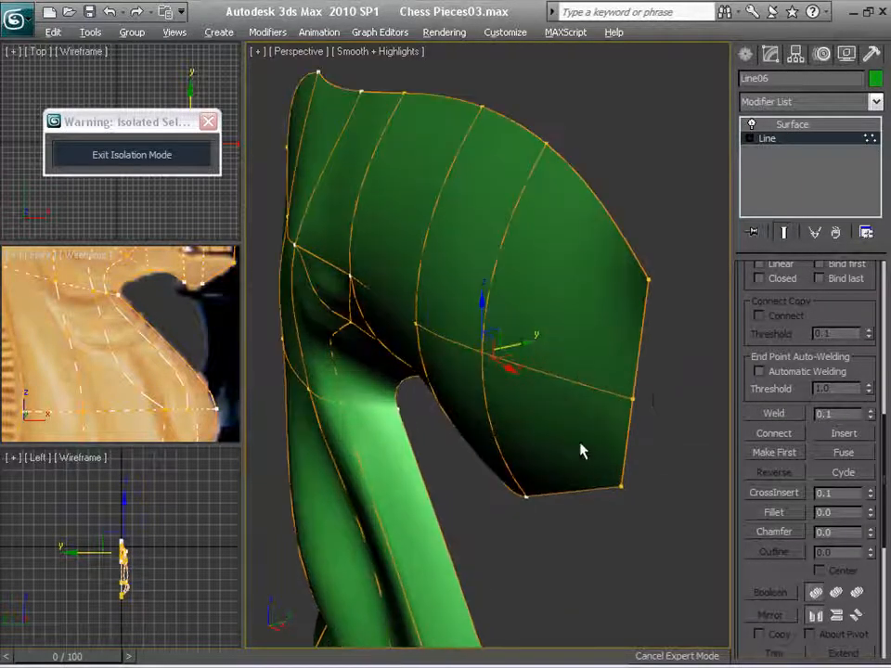
Try to nudge the middle chest-line vertex above the base, and undo the change.
middle_click_drag(583, 450, 567, 254, "alt")
scroll(593, 405, "down", 3)
scroll(557, 455, "up", 3)
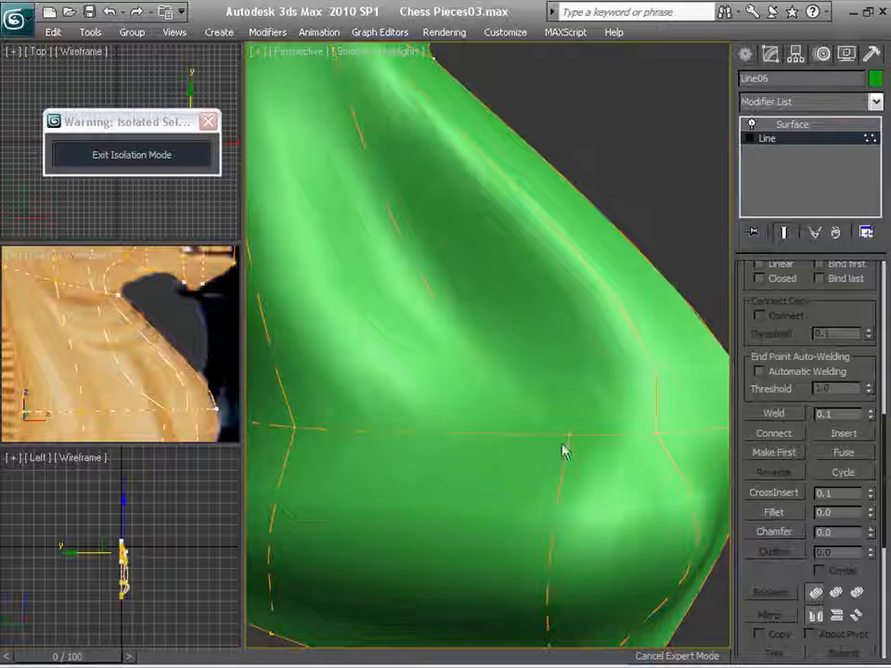
left_click(568, 432)
middle_click_drag(636, 507, 687, 496, "alt")
scroll(688, 497, "up", 3)
middle_click_drag(535, 487, 531, 428)
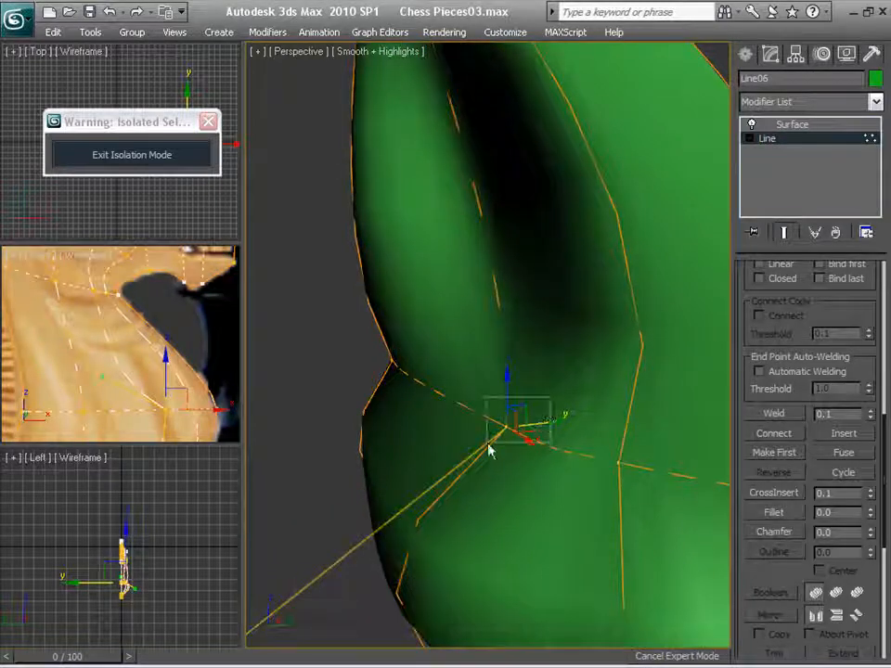
left_click_drag(458, 464, 557, 457)
middle_click_drag(543, 426, 631, 434, "alt")
left_click_drag(632, 435, 555, 440)
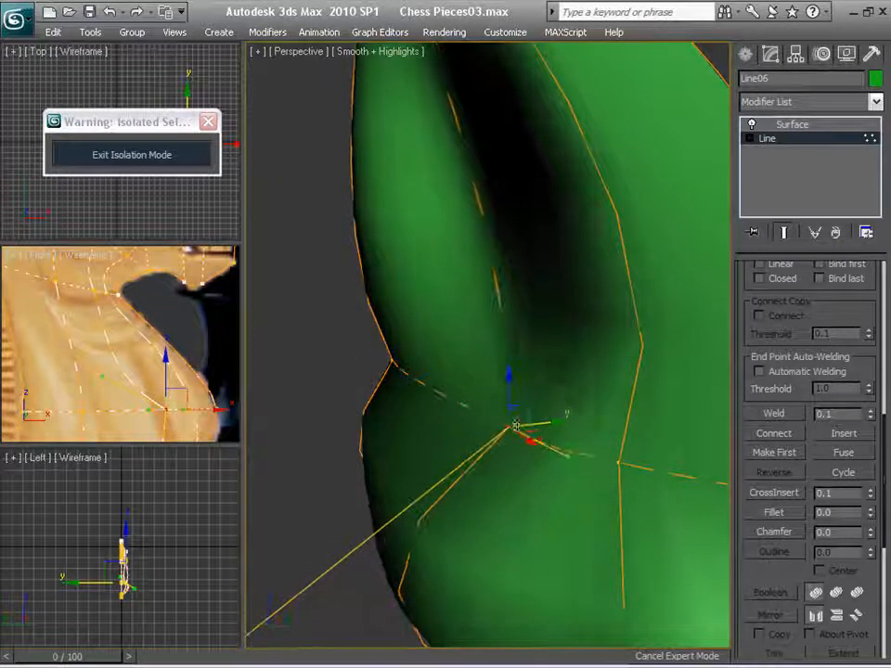
key("ctrl+z")
key("ctrl+z")
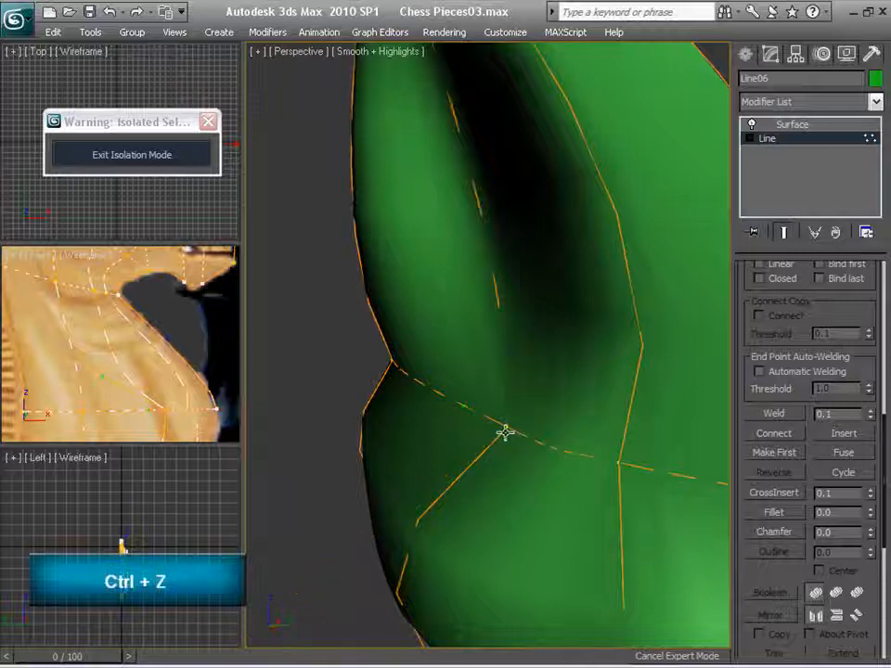
Shorten the upper Bezier handle of the rear chest-line vertex to refine the surface above the base.
middle_click_drag(505, 432, 592, 477, "alt")
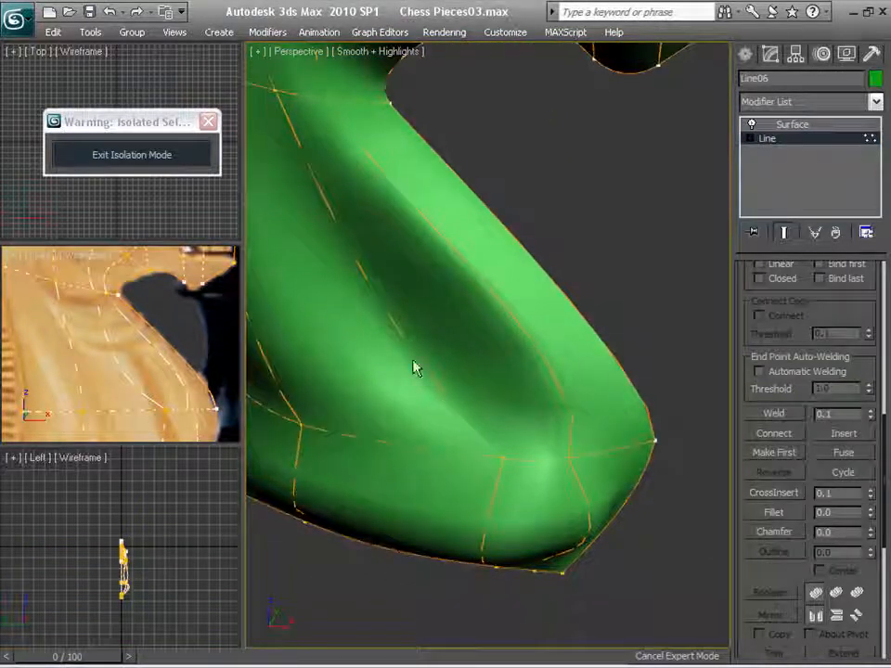
scroll(457, 451, "up", 3)
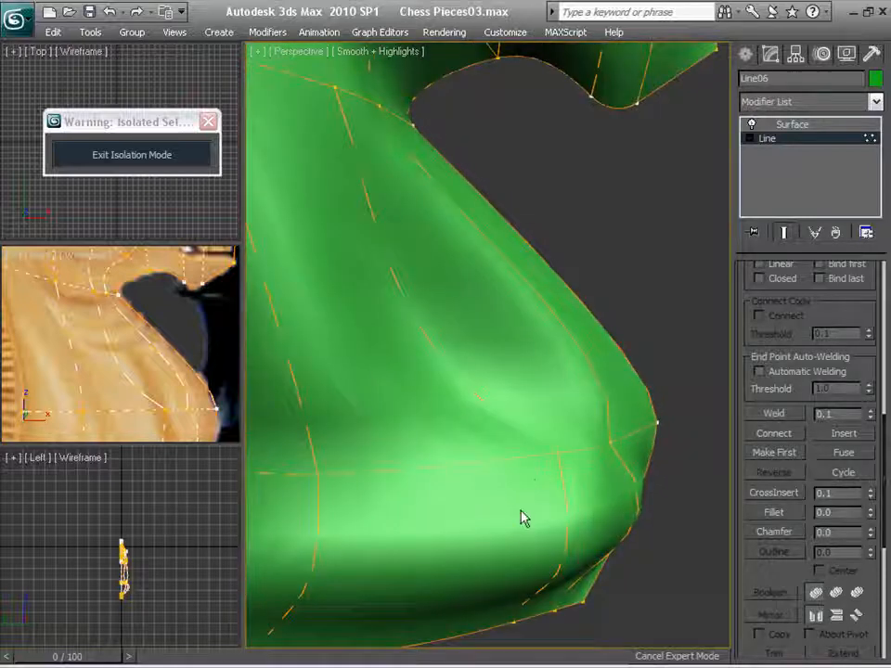
scroll(459, 529, "down", 4)
middle_click_drag(459, 529, 529, 552)
scroll(529, 552, "up", 1)
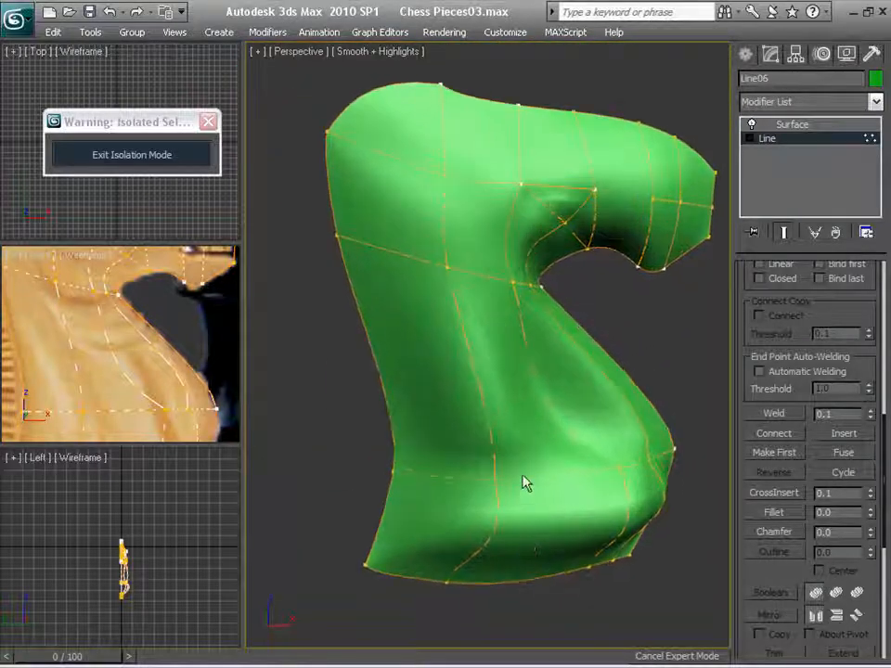
left_click(494, 475)
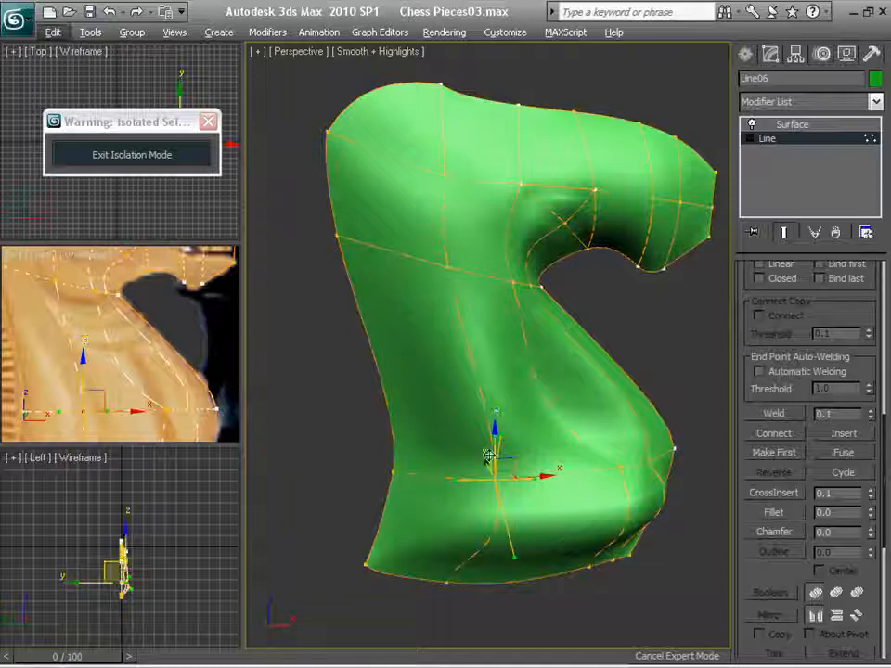
scroll(546, 510, "up", 5)
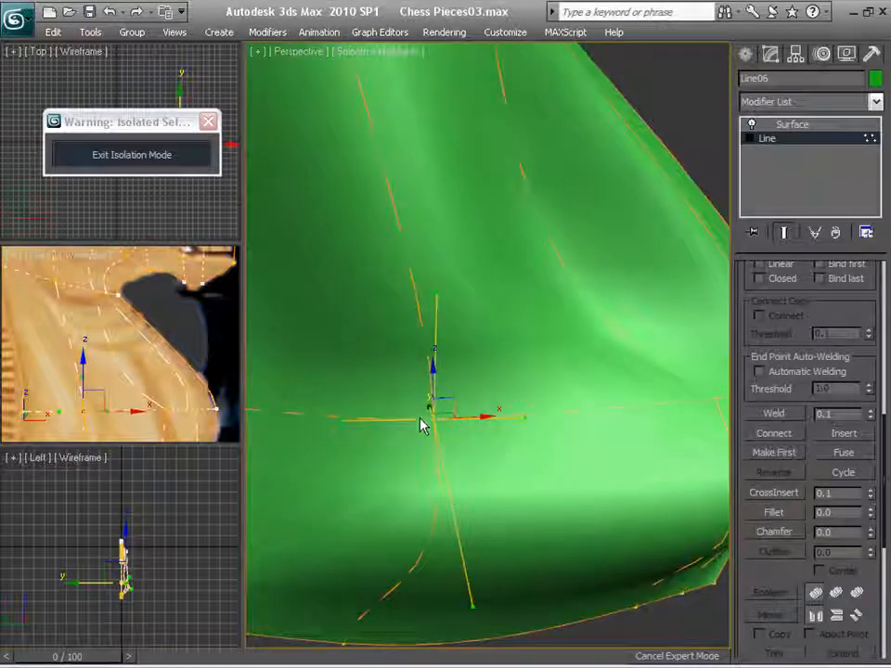
left_click_drag(449, 426, 452, 423)
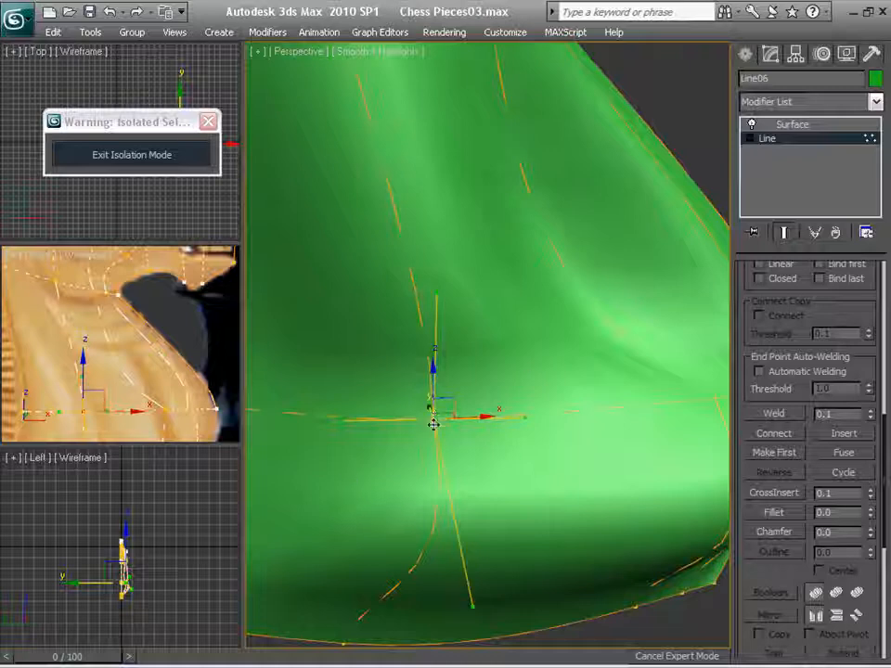
mouse_move(435, 291)
left_mouse_down()
mouse_move(416, 292)
mouse_move(430, 328)
left_mouse_up()
scroll(425, 369, "down", 5)
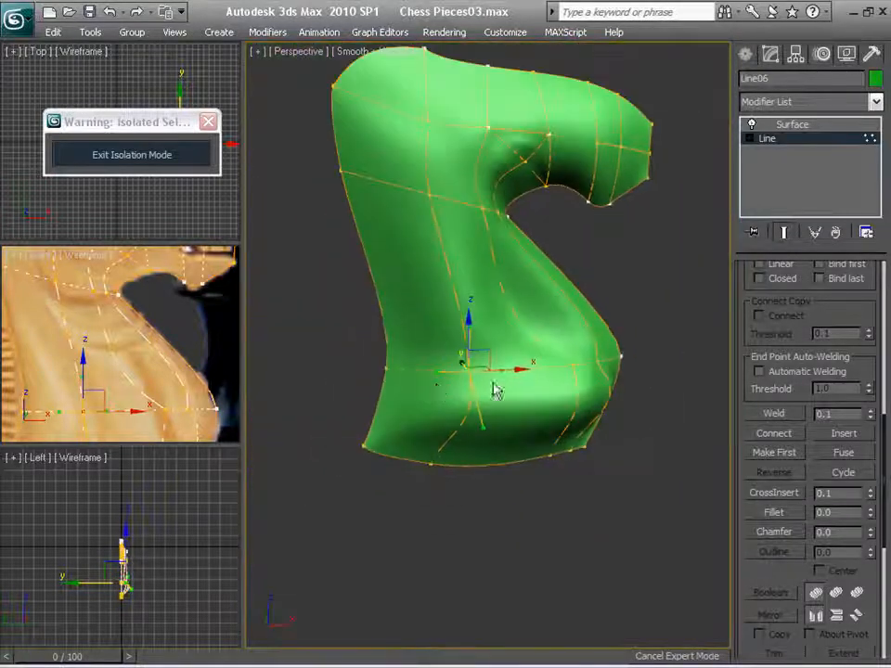
Convert the rear cheek-line vertex on the muzzle to Bezier and swing its lower handle backward to hollow the area above the mouth.
middle_click_drag(493, 390, 420, 454, "alt")
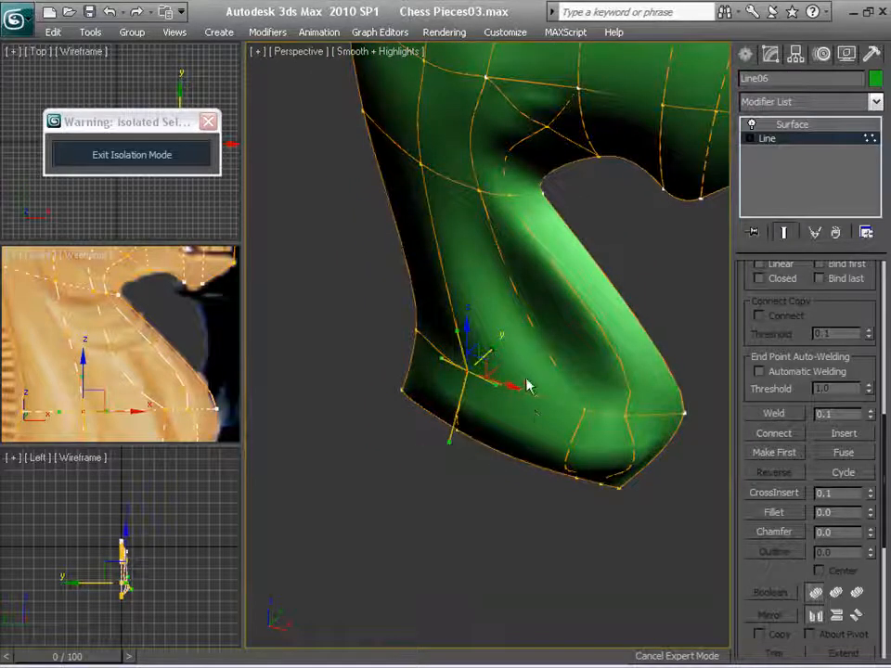
middle_click_drag(526, 386, 477, 374, "alt")
scroll(577, 350, "down", 2)
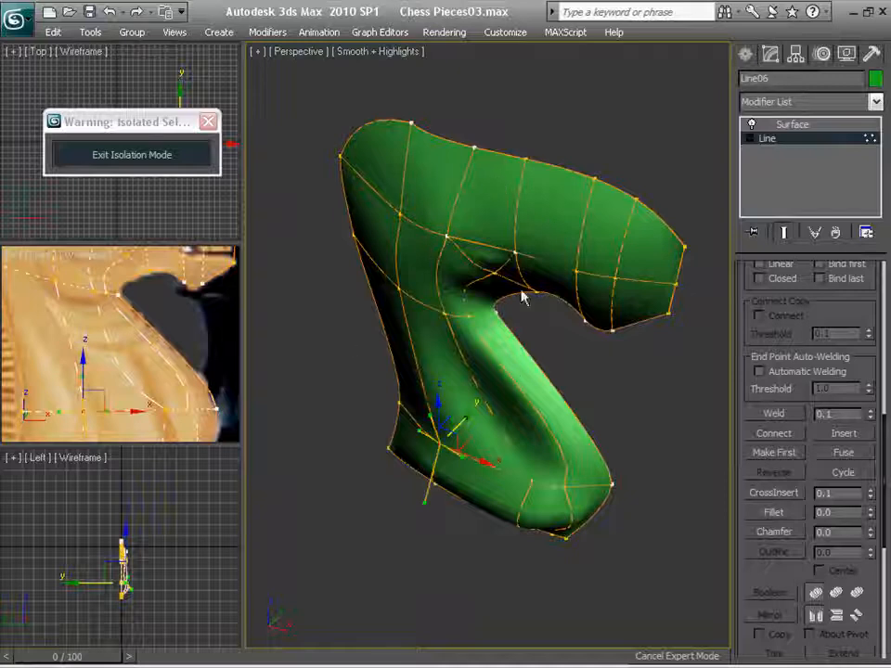
scroll(517, 425, "up", 2)
middle_click_drag(517, 425, 403, 451)
scroll(434, 441, "up", 3)
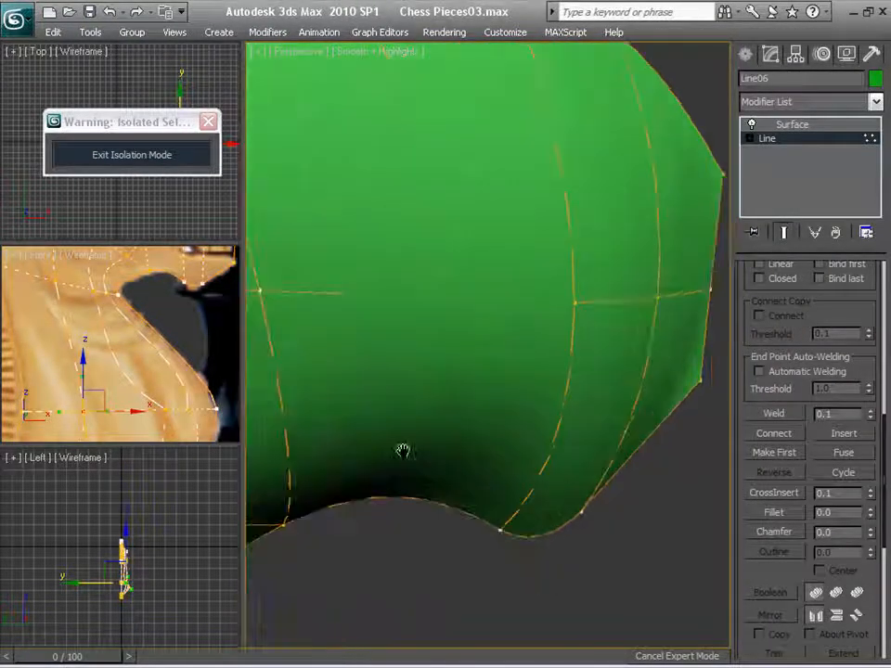
left_click(575, 302)
right_click(585, 304)
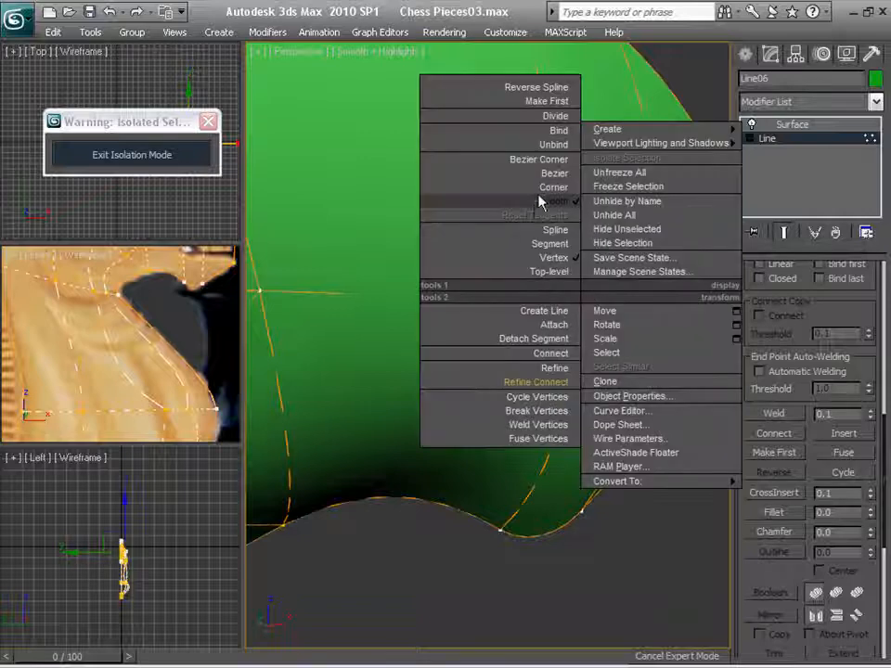
left_click(515, 173)
left_click_drag(569, 411, 528, 403)
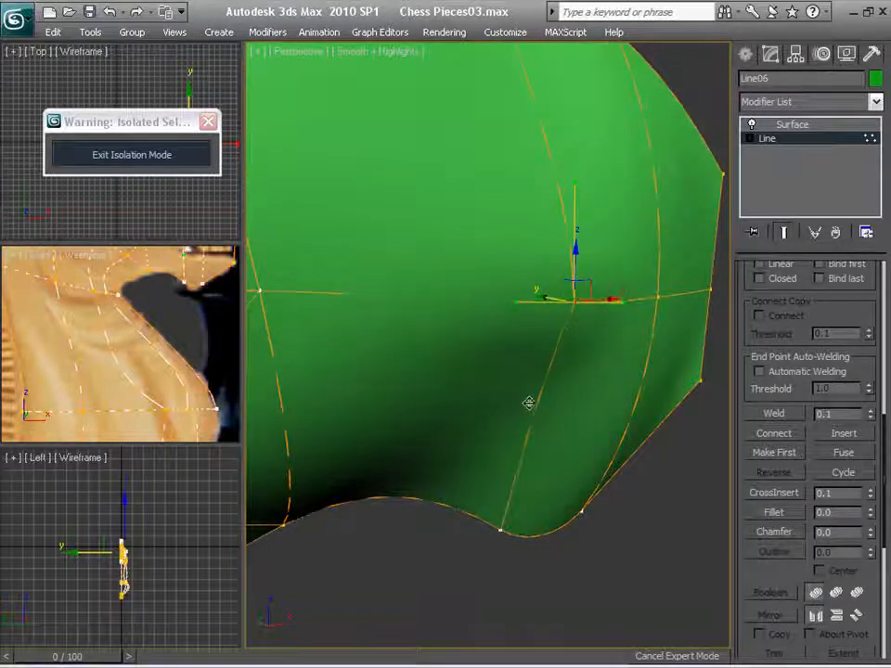
Convert the cheek-line vertex above the jaw to Bezier Corner, pulling its lower handle slightly backward and shortening its rear handle.
middle_click_drag(451, 401, 594, 378)
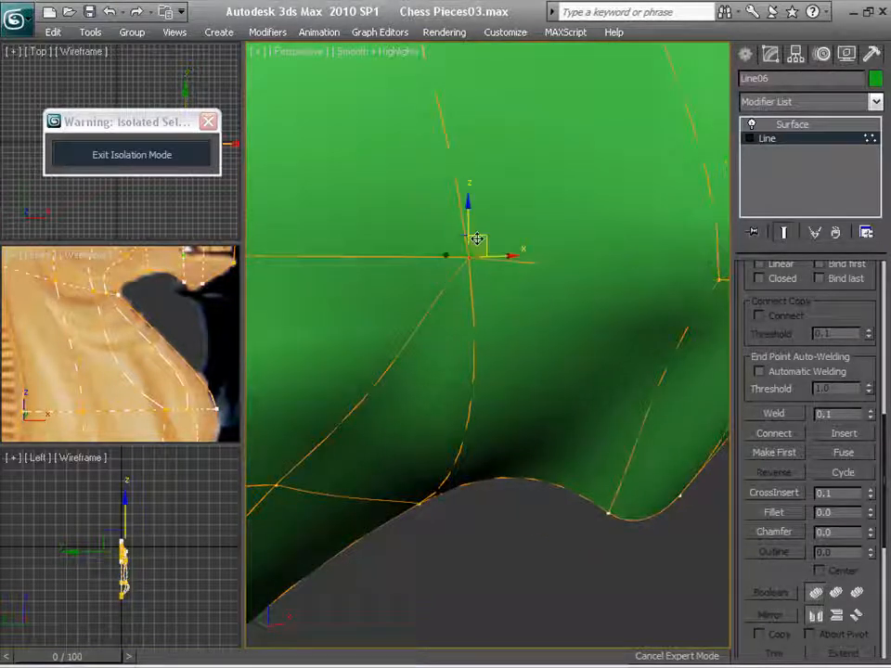
right_click(471, 240)
left_click(438, 117)
right_click(470, 257)
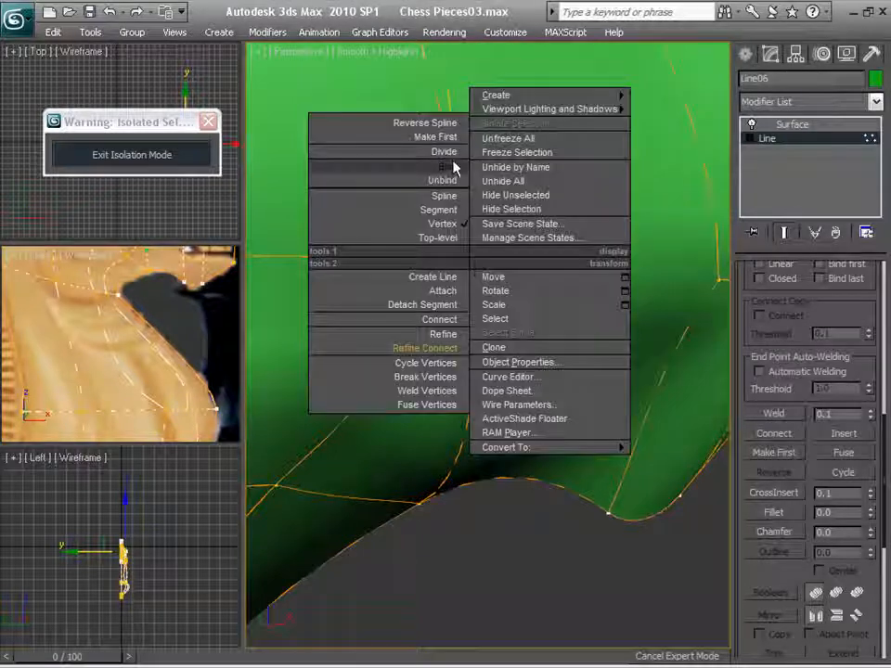
left_click(492, 277)
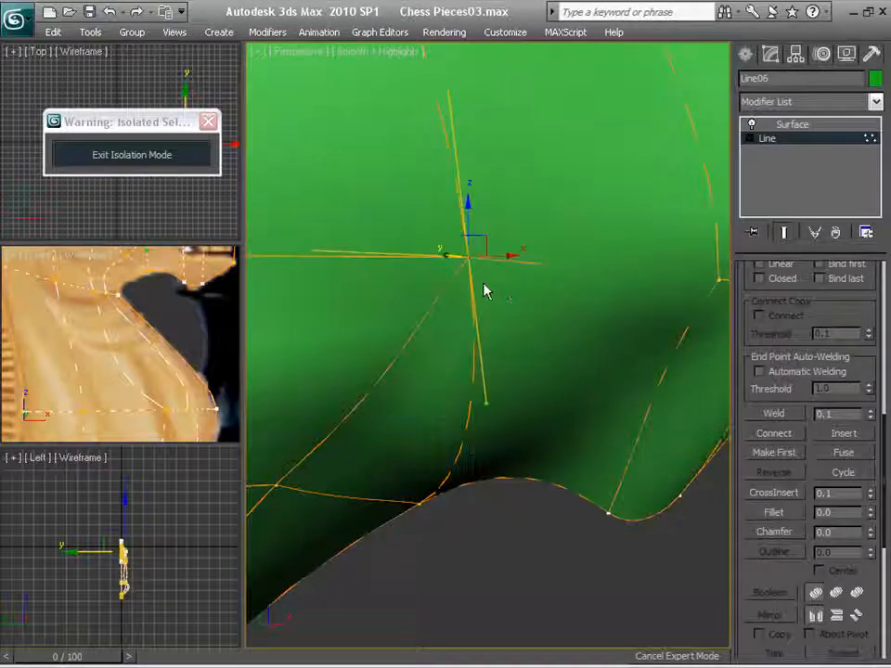
right_click(468, 257)
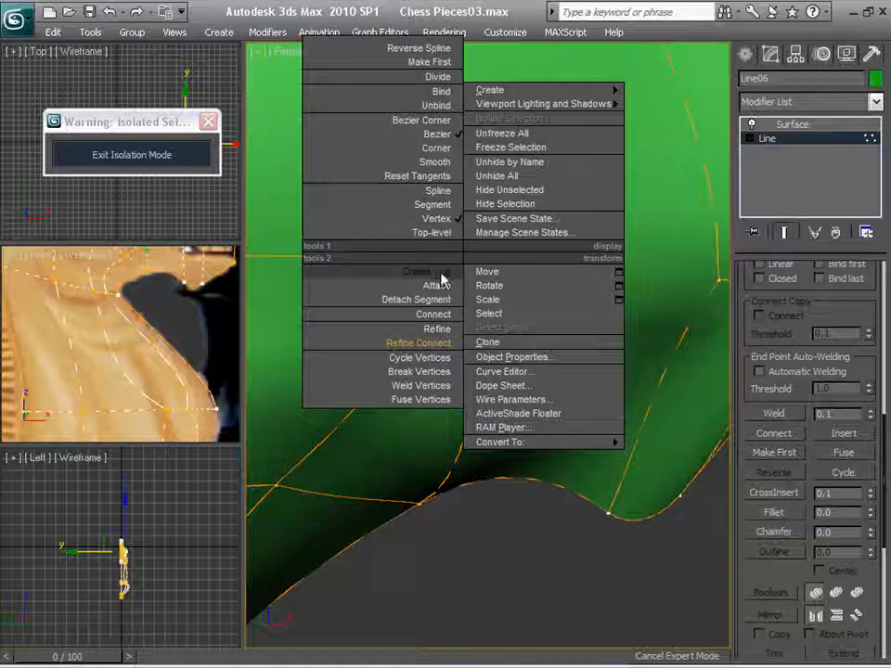
left_click(451, 122)
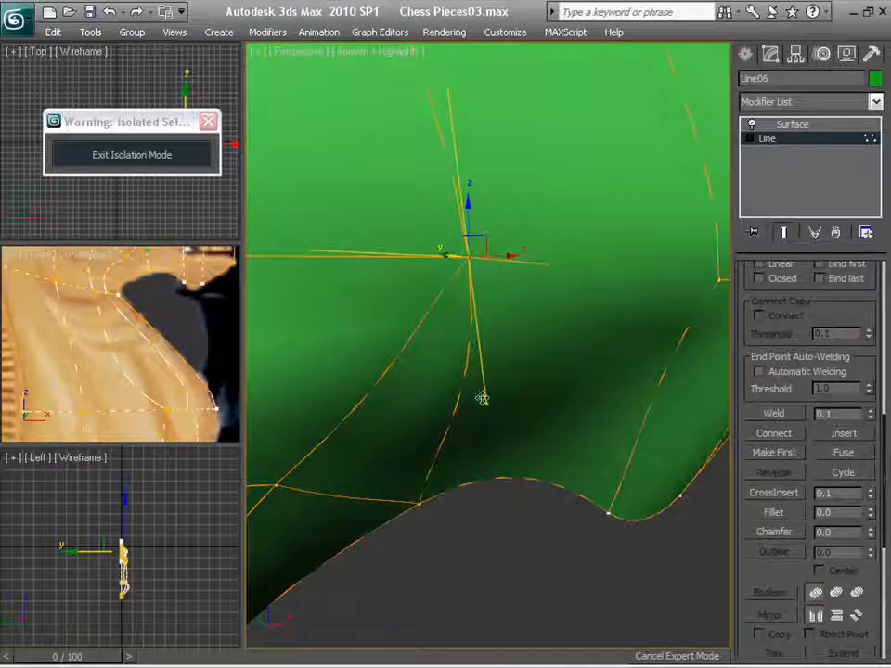
mouse_move(486, 402)
left_mouse_down()
mouse_move(472, 380)
mouse_move(475, 393)
left_mouse_up()
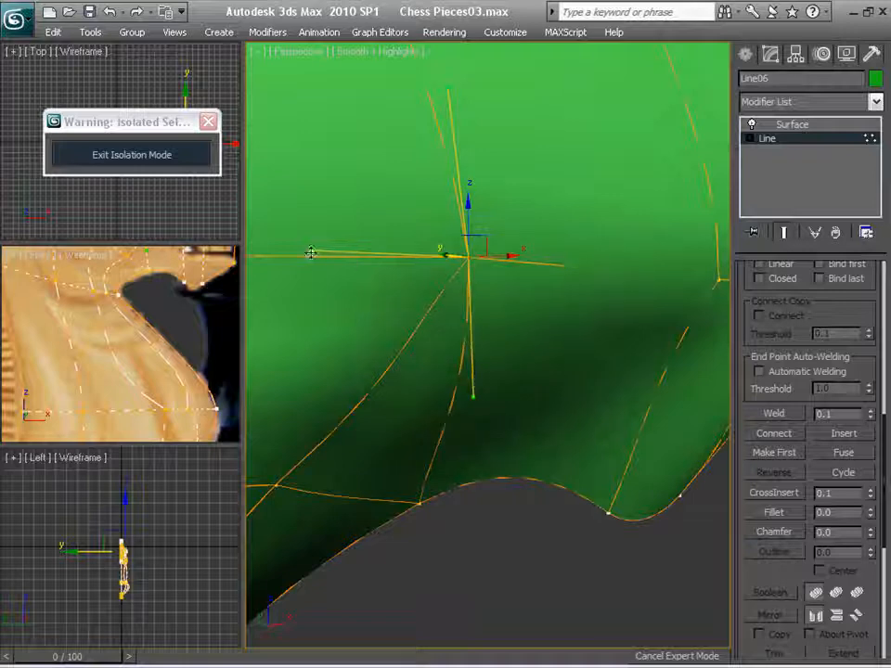
left_click_drag(311, 253, 339, 261)
Move the neck vertex below the back of the cheek line inward along Y to bring out the cheek.
scroll(520, 385, "down", 5)
mouse_move(548, 412)
middle_mouse_down("alt")
mouse_move(457, 377)
mouse_move(374, 390)
mouse_move(479, 397)
mouse_move(542, 354)
mouse_move(421, 388)
mouse_move(421, 380)
mouse_move(574, 423)
mouse_move(537, 444)
mouse_move(559, 503)
mouse_move(547, 404)
mouse_move(560, 433)
mouse_move(543, 405)
middle_mouse_up("alt")
scroll(496, 445, "up", 3)
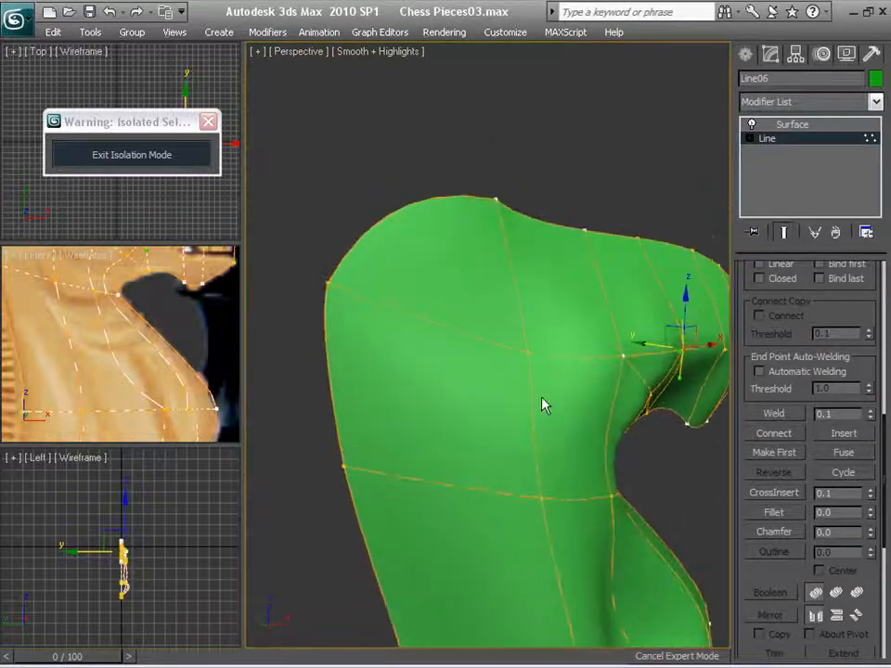
middle_click_drag(507, 352, 488, 361, "alt")
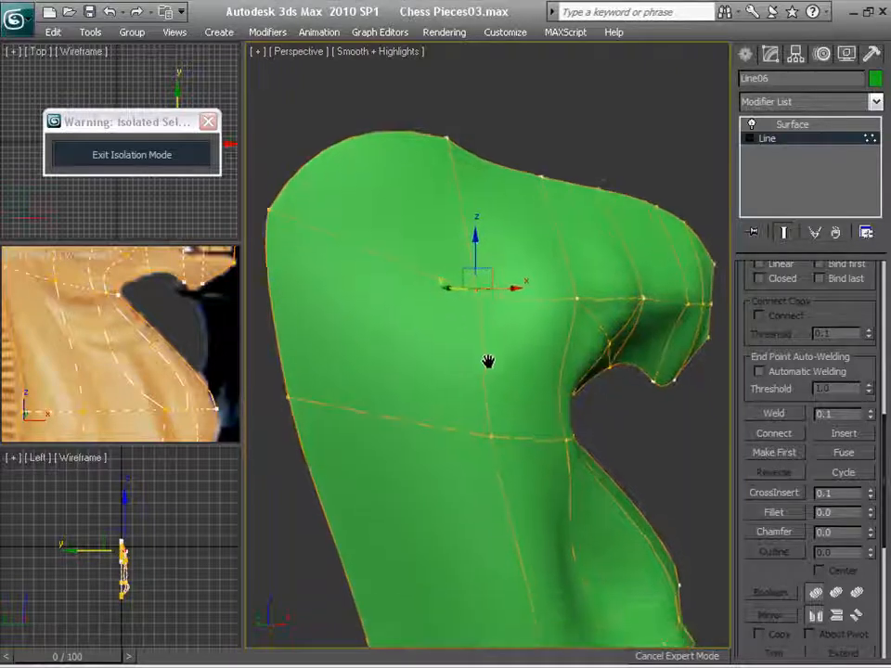
left_click_drag(470, 449, 510, 457)
left_click_drag(465, 423, 448, 418)
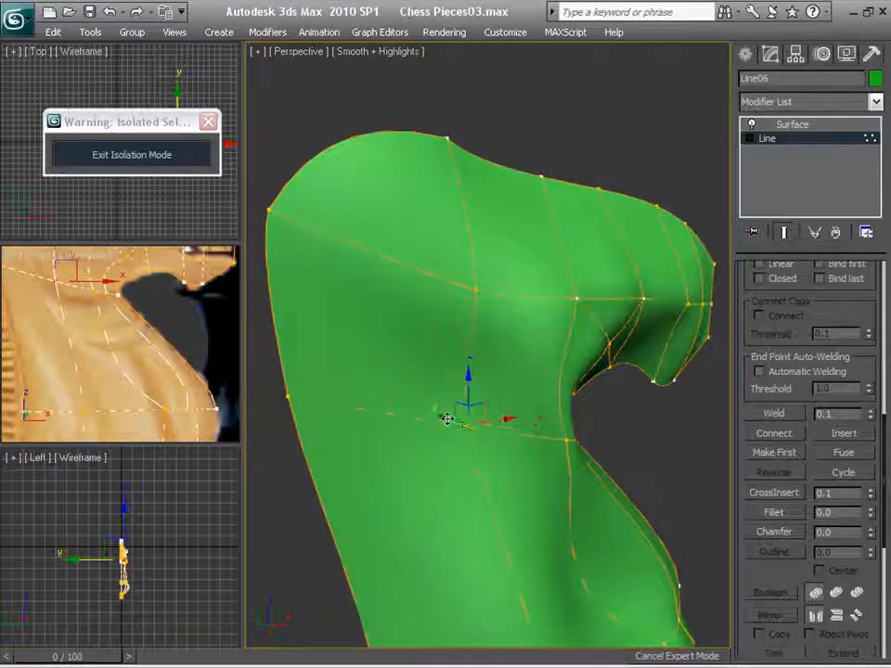
Apply a Symmetry modifier to the half-modelled knight.
middle_click_drag(524, 320, 449, 298, "alt")
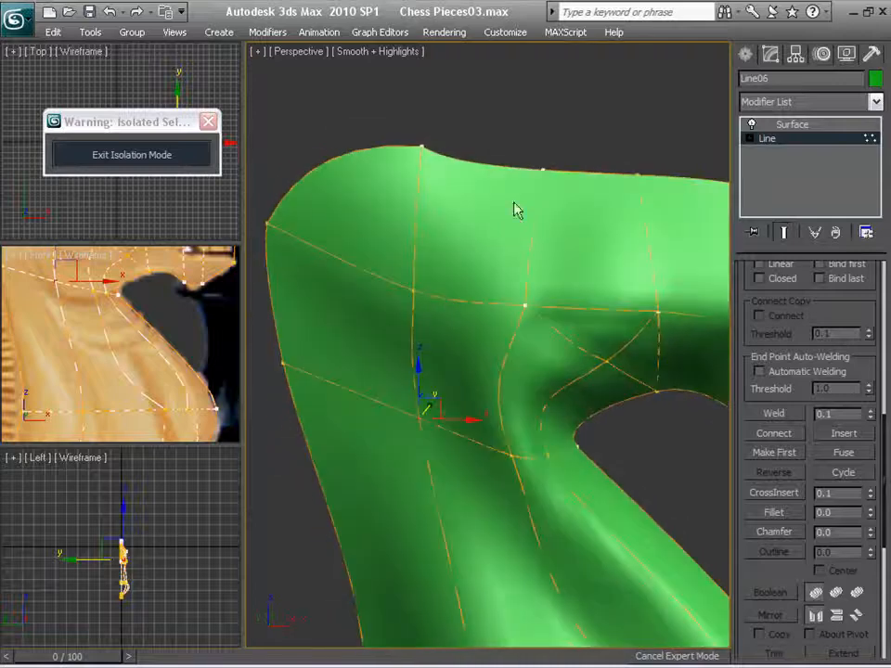
scroll(666, 513, "down", 5)
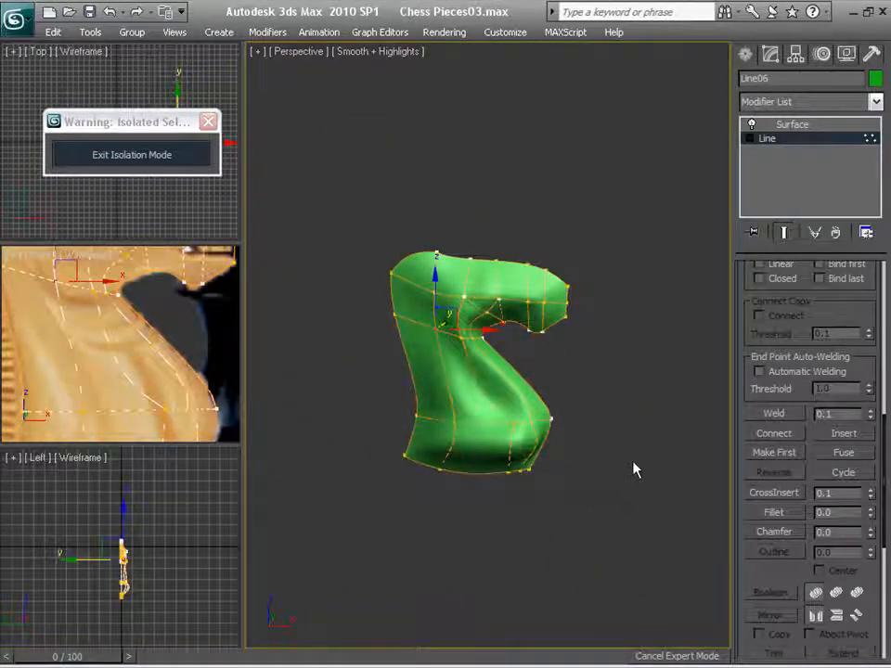
middle_click_drag(636, 470, 587, 347, "alt")
scroll(571, 527, "up", 1)
scroll(531, 485, "up", 2)
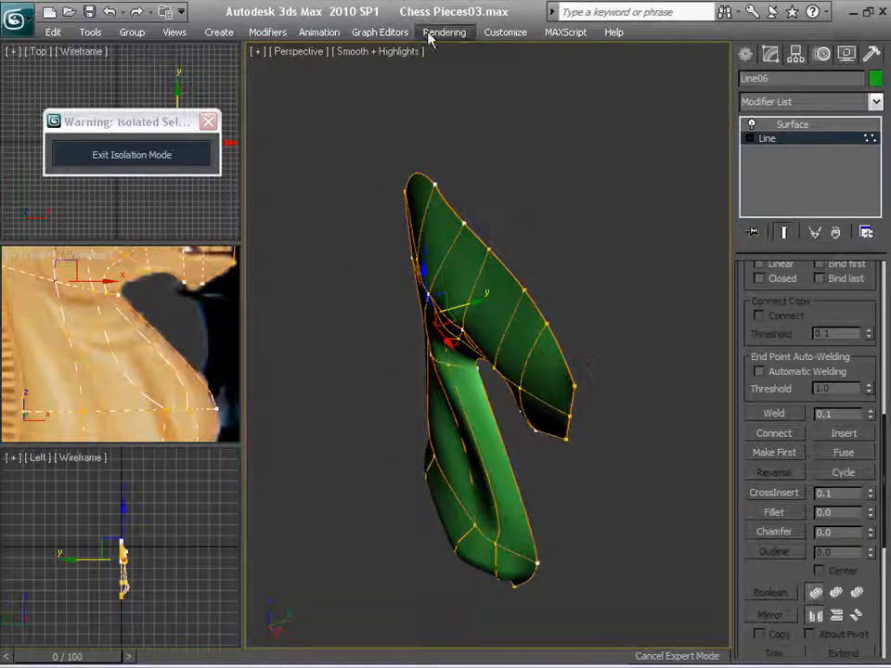
left_click(318, 31)
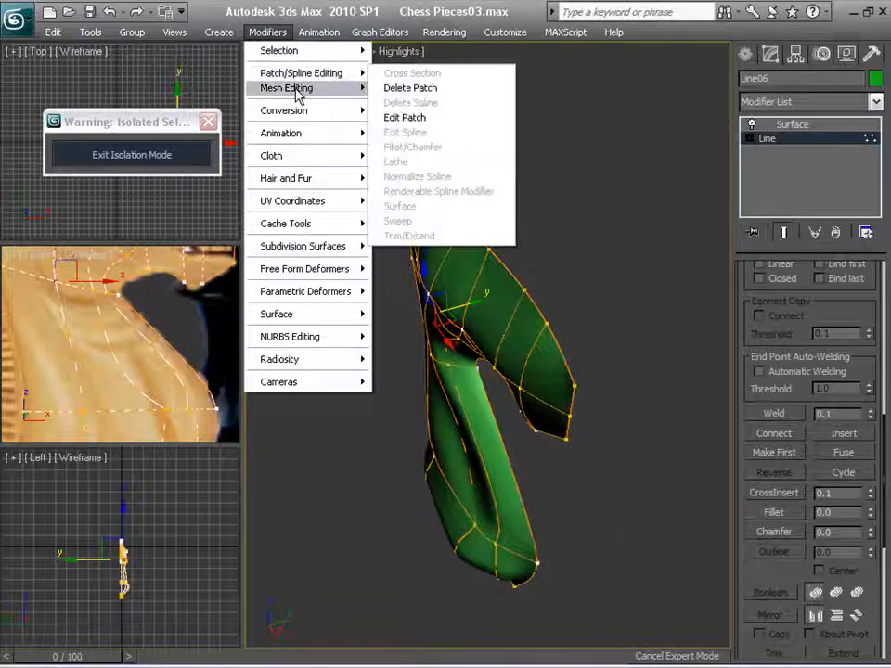
mouse_move(306, 89)
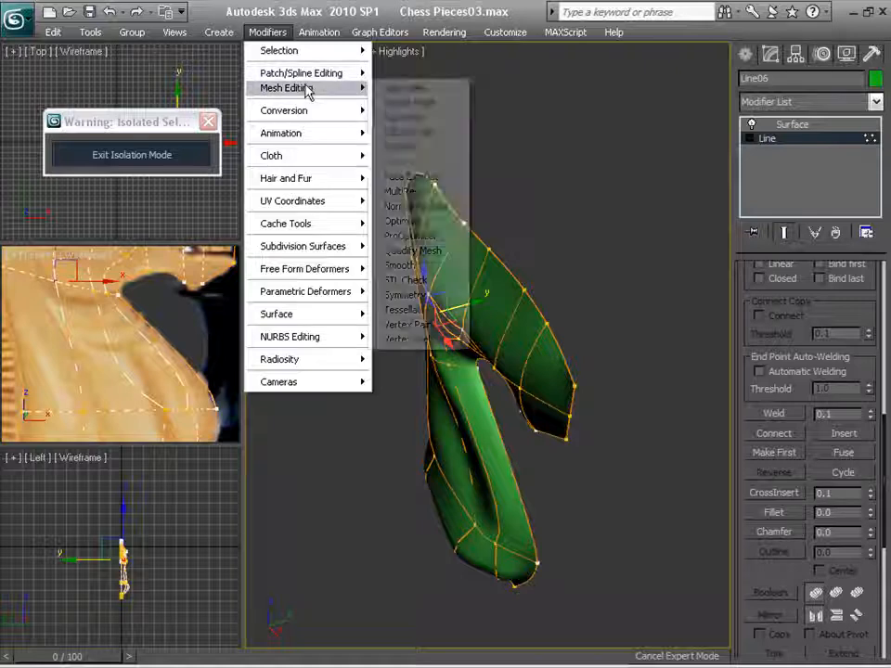
left_click(423, 300)
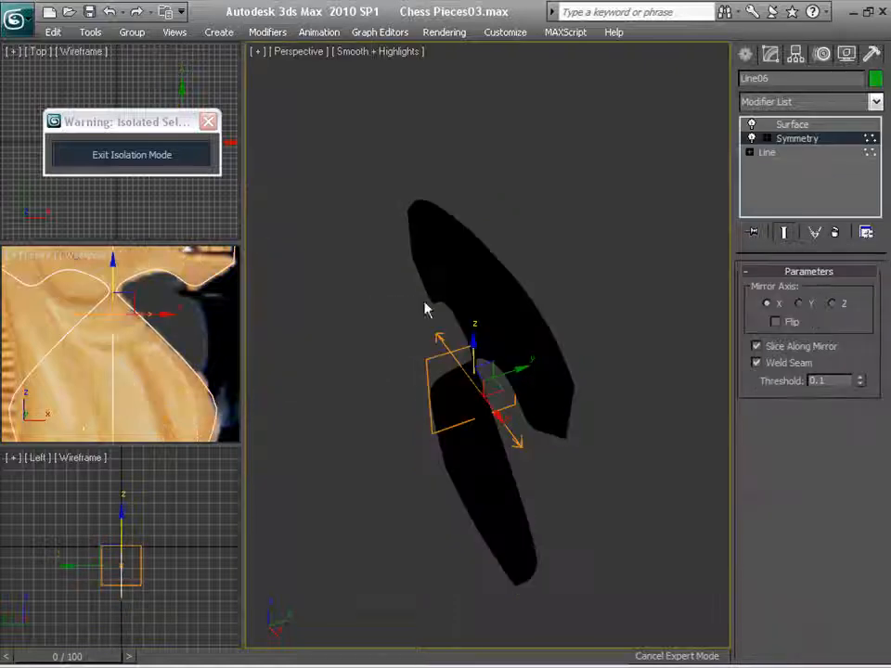
Reorder the modifier stack so Symmetry sits above Surface, and set its mirror axis to Z.
middle_click_drag(614, 484, 723, 414, "alt")
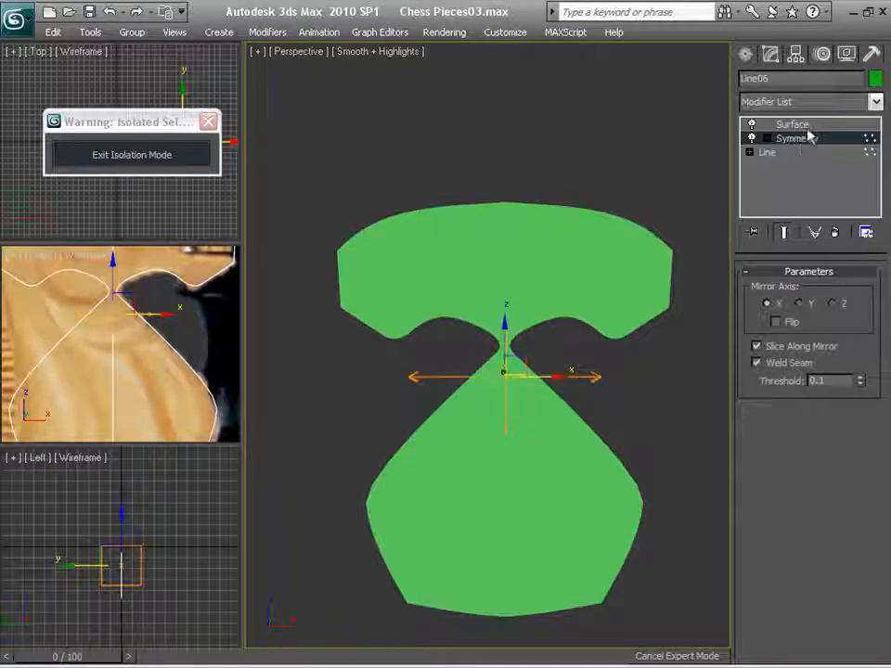
left_click_drag(810, 110, 810, 129)
middle_click_drag(683, 418, 647, 418)
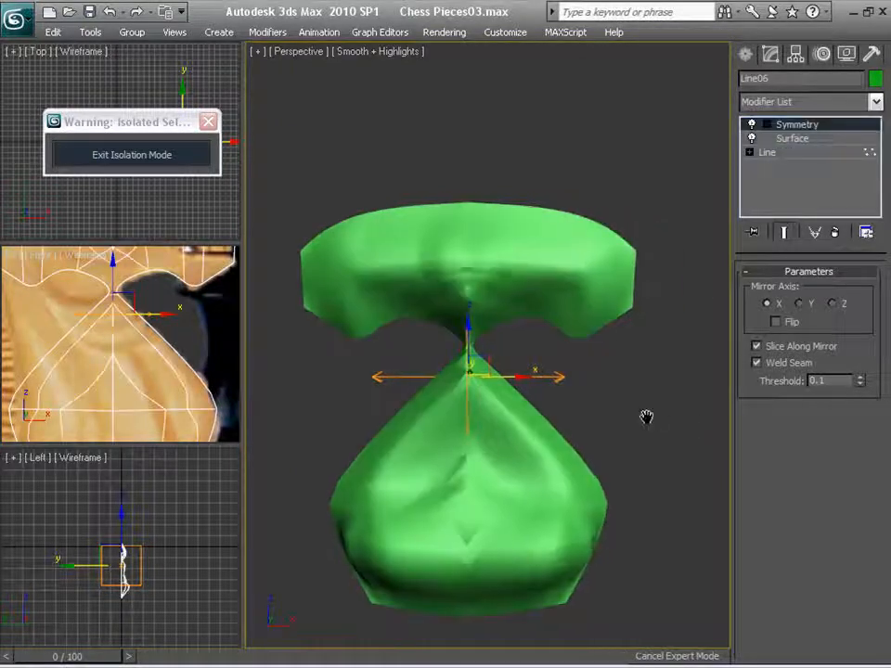
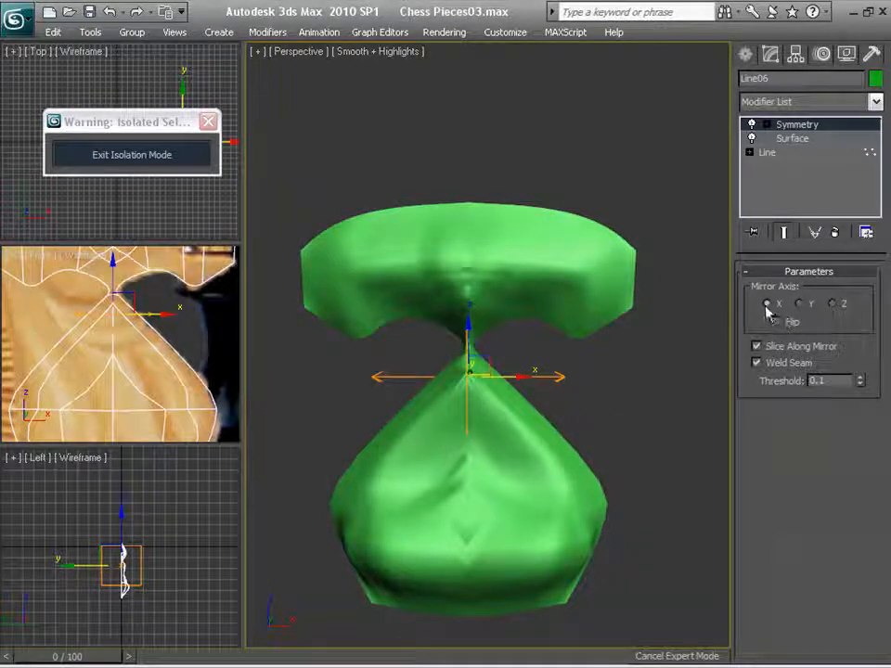
left_click(840, 308)
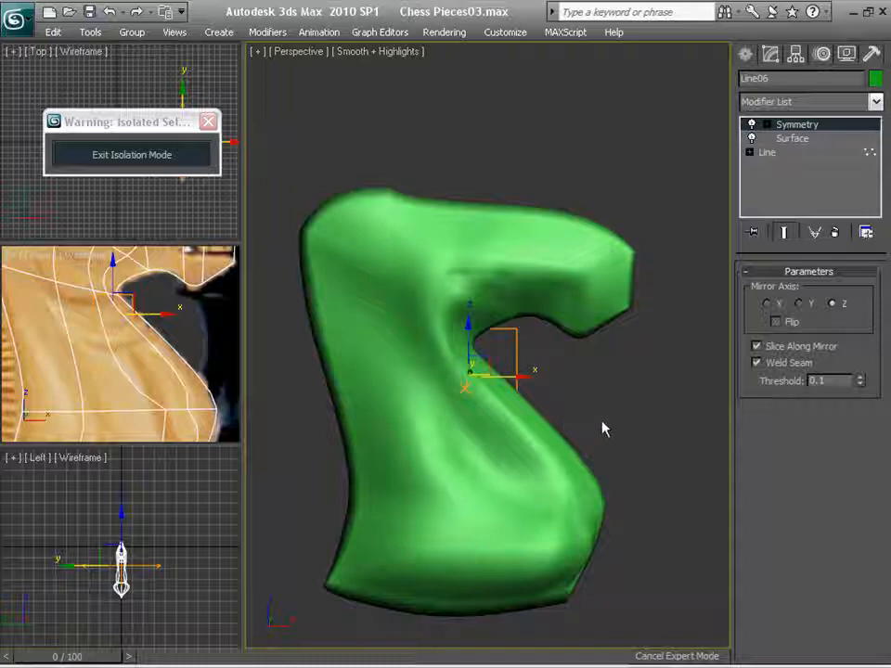
Shift the Symmetry modifier's Mirror gizmo slightly along Y to line up the seam between the knight's two halves.
middle_click_drag(602, 429, 507, 405, "alt")
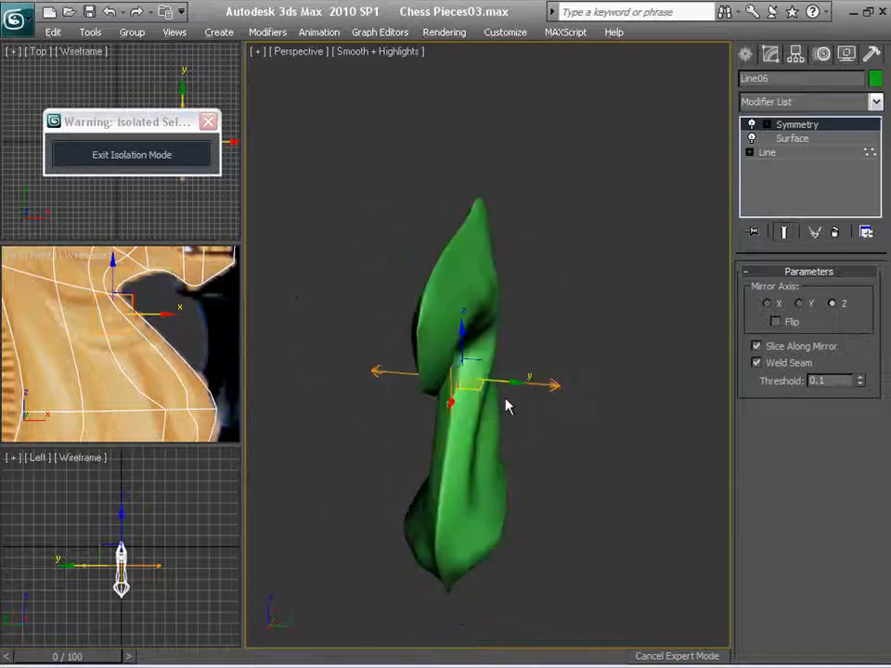
left_click_drag(512, 378, 524, 381)
key("ctrl+z")
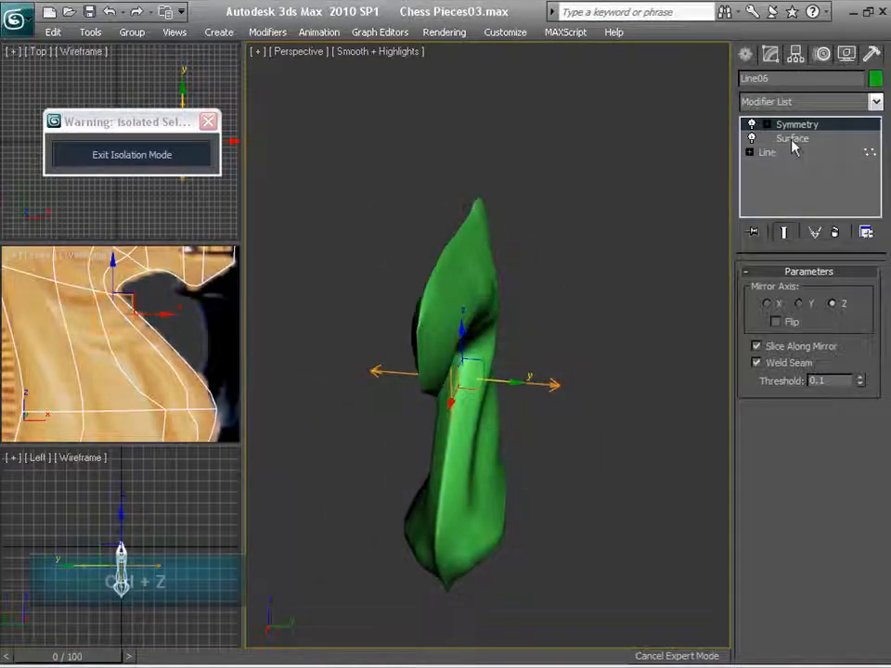
left_click(767, 124)
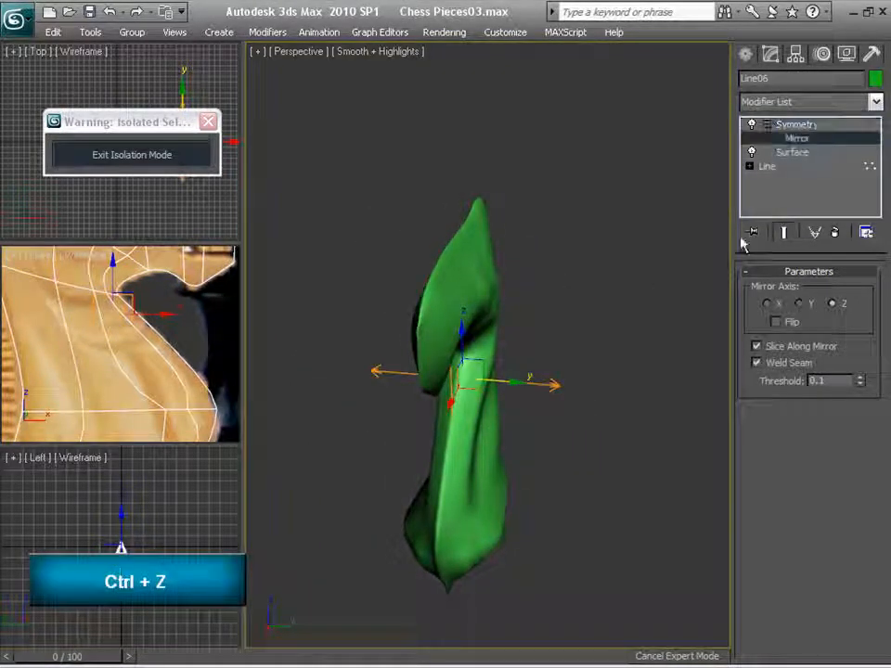
mouse_move(515, 389)
left_mouse_down()
mouse_move(531, 386)
mouse_move(523, 387)
left_mouse_up()
scroll(598, 416, "up", 3)
middle_click_drag(612, 420, 637, 393, "alt")
left_click_drag(497, 424, 488, 425)
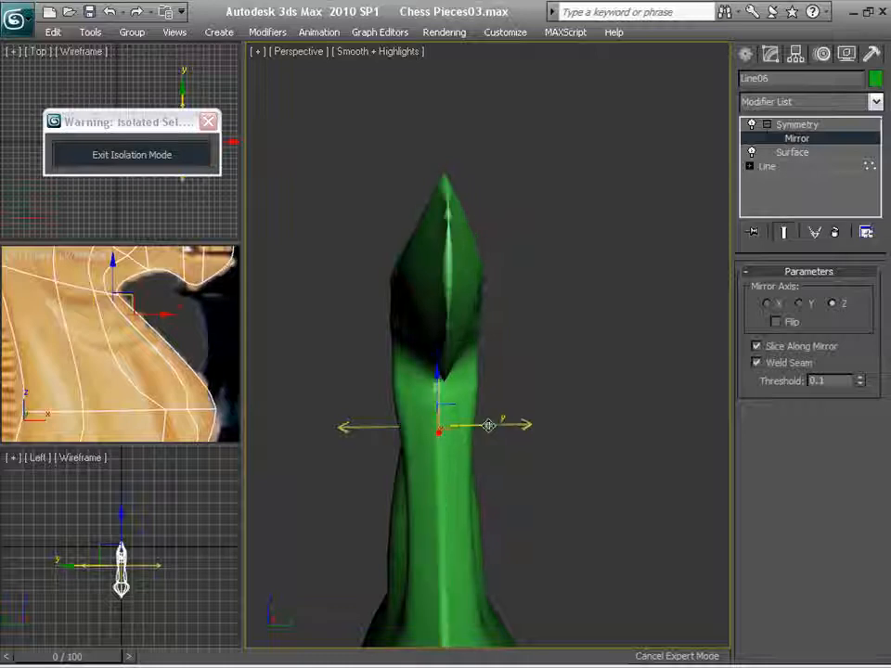
Inspect the mirrored knight from several sides, disable the Symmetry modifier, and return to the Line's vertices.
middle_click_drag(561, 423, 600, 309, "alt")
middle_click_drag(653, 238, 643, 412, "alt")
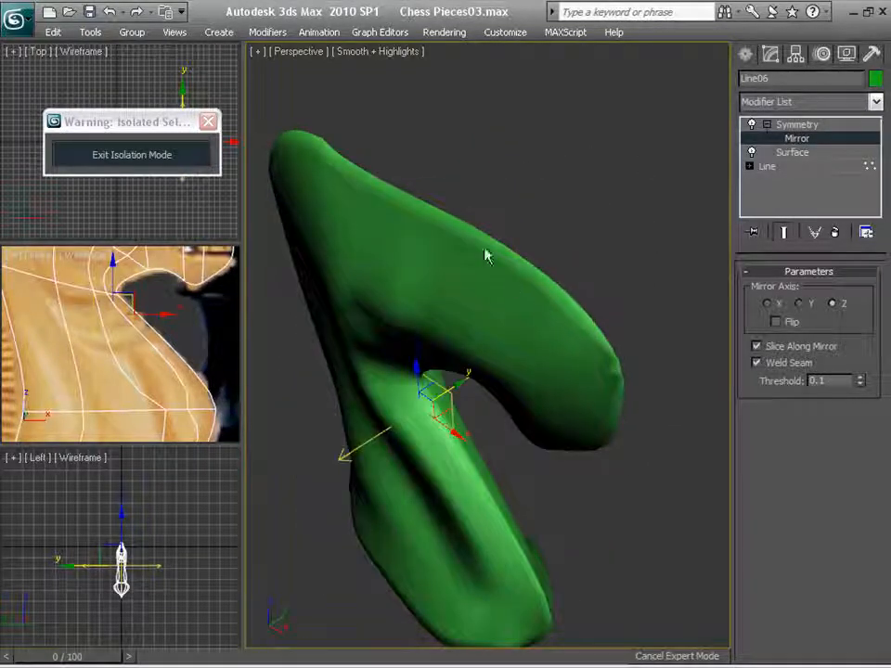
middle_click_drag(486, 257, 597, 322, "alt")
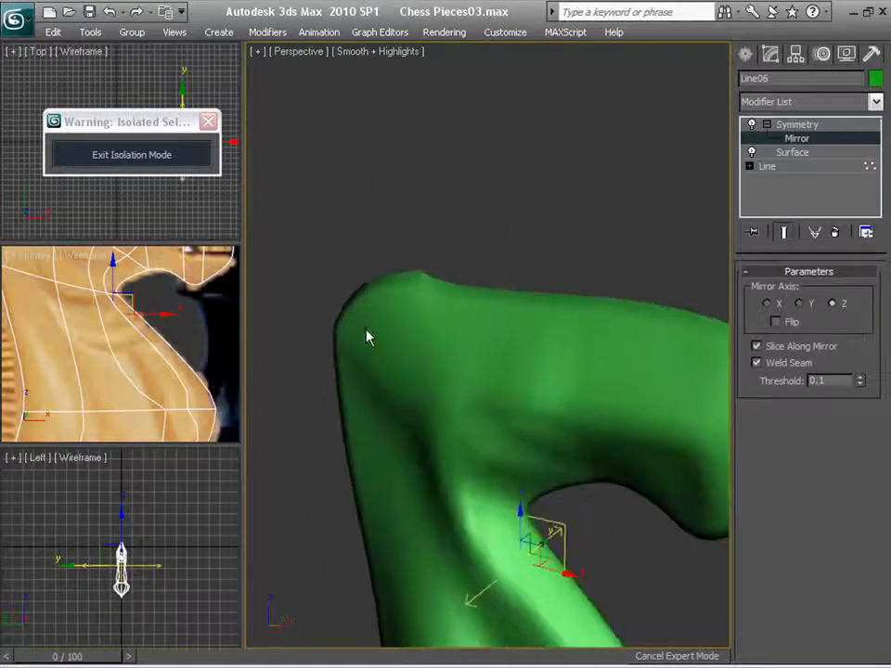
middle_click_drag(367, 338, 466, 259, "alt")
scroll(466, 259, "down", 2)
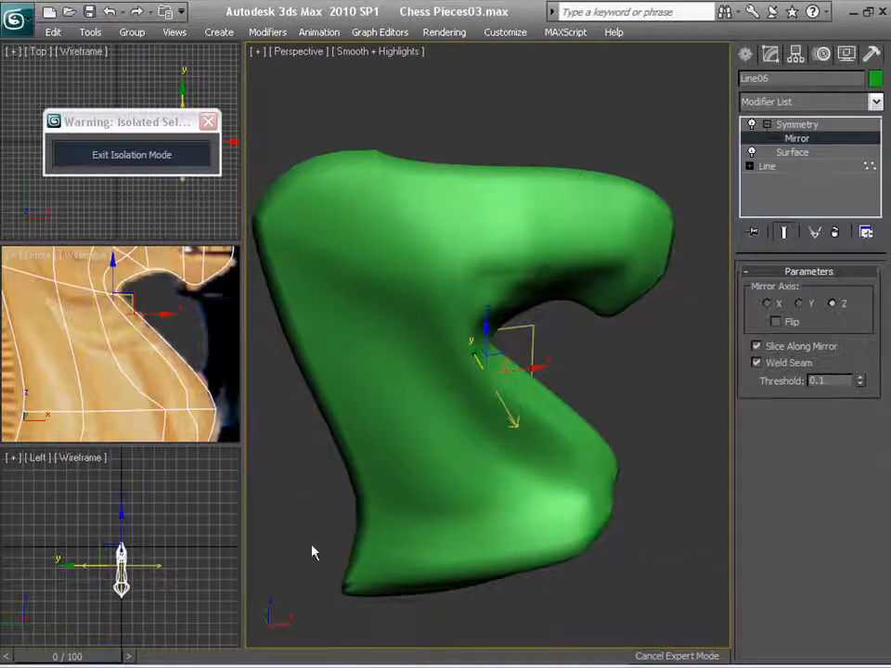
left_click(766, 124)
left_click(767, 125)
left_click(751, 124)
left_click(790, 135)
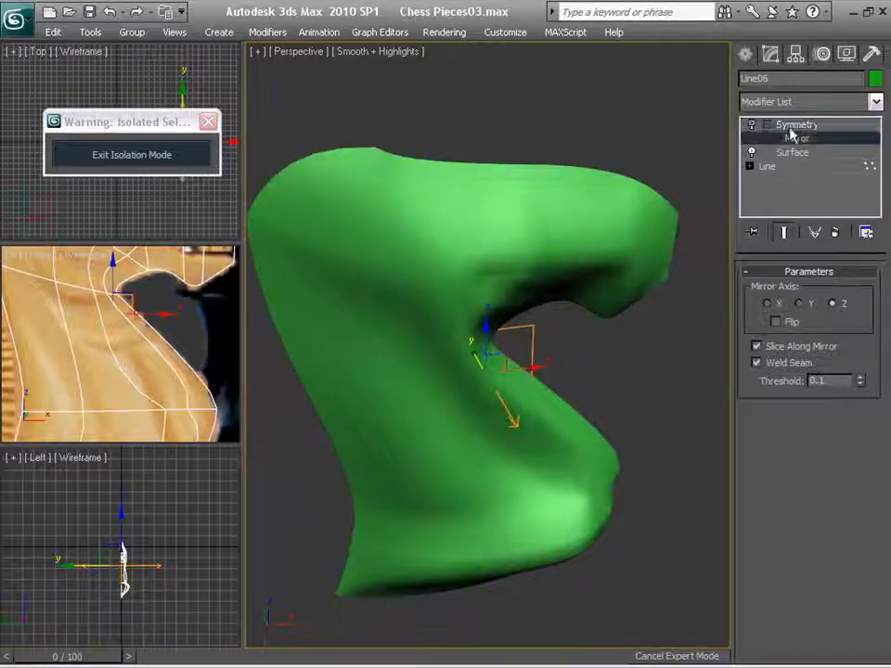
left_click(766, 125)
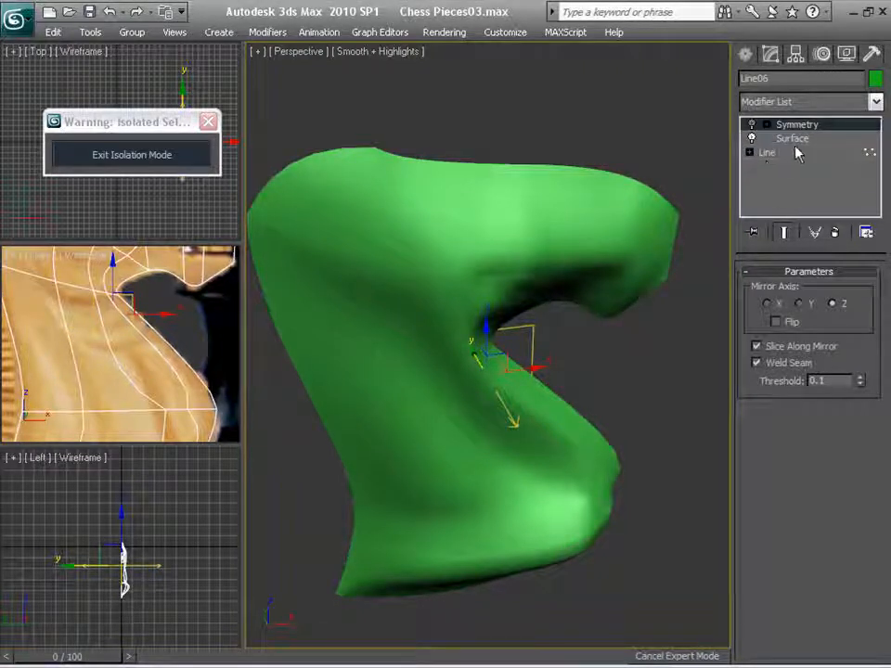
left_click(767, 152)
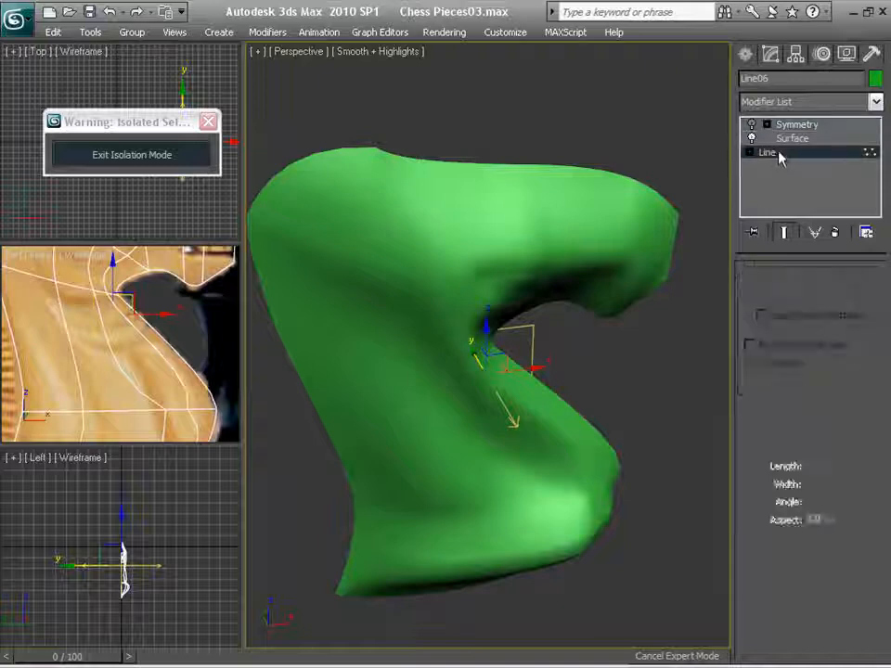
Convert the vertices along the head's top profile and the base's bottom edge to Bezier Corner.
middle_click_drag(436, 261, 365, 258, "alt")
left_click_drag(638, 222, 637, 224)
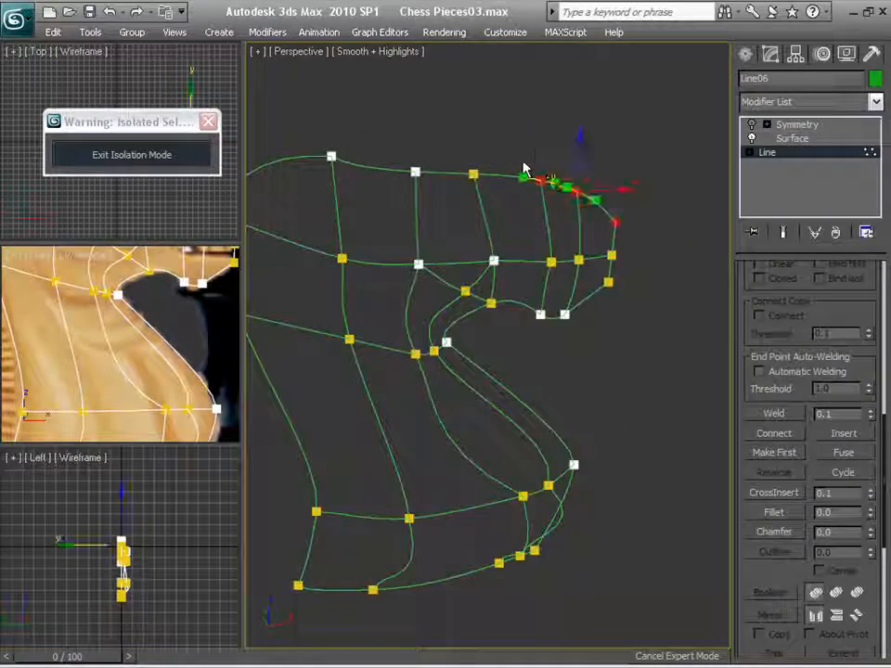
left_click(473, 174, "ctrl")
left_click(416, 171, "ctrl")
middle_click_drag(395, 159, 365, 204, "alt")
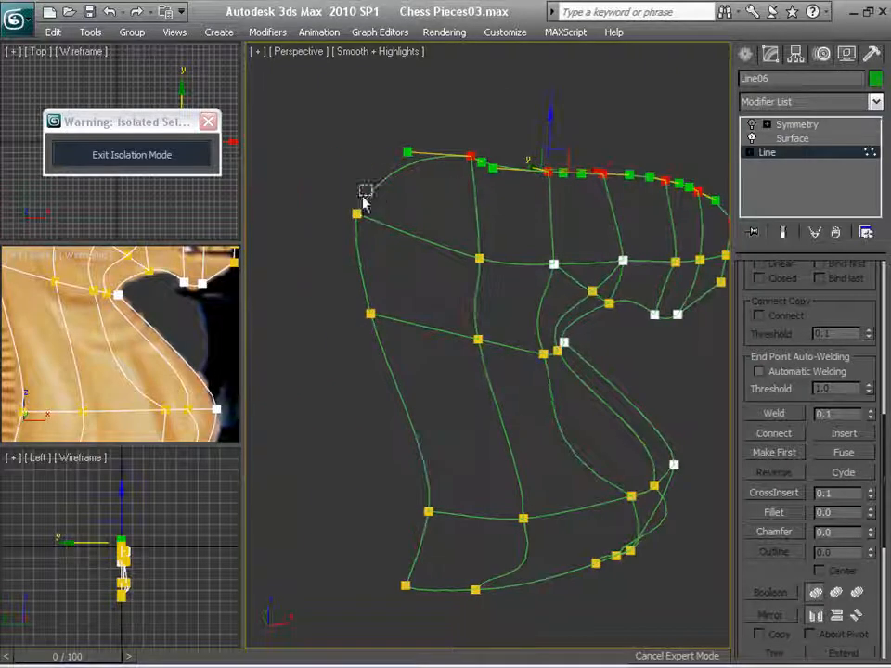
right_click(406, 584)
middle_click_drag(491, 570, 431, 430)
left_click_drag(447, 454, 627, 483)
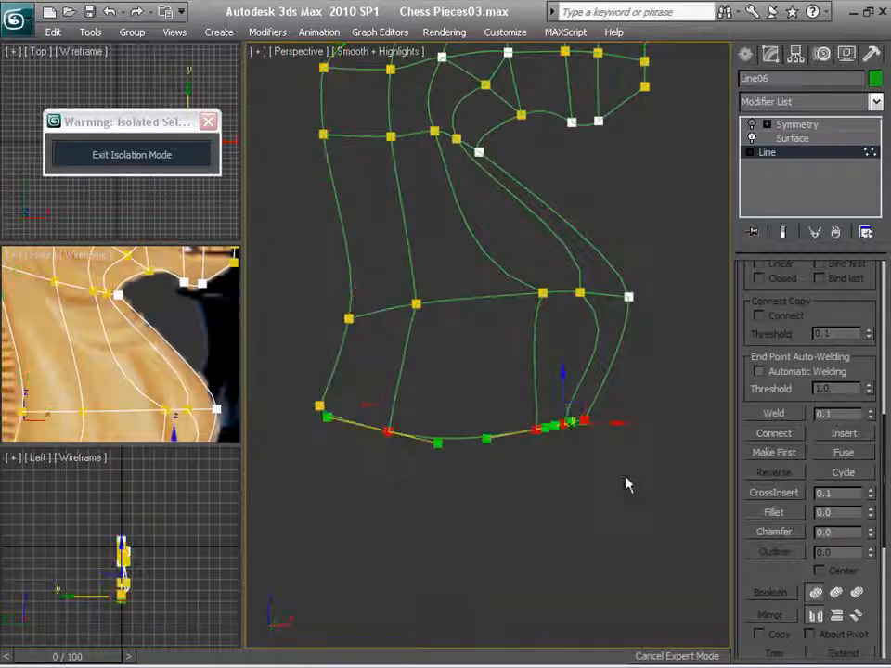
right_click(535, 428)
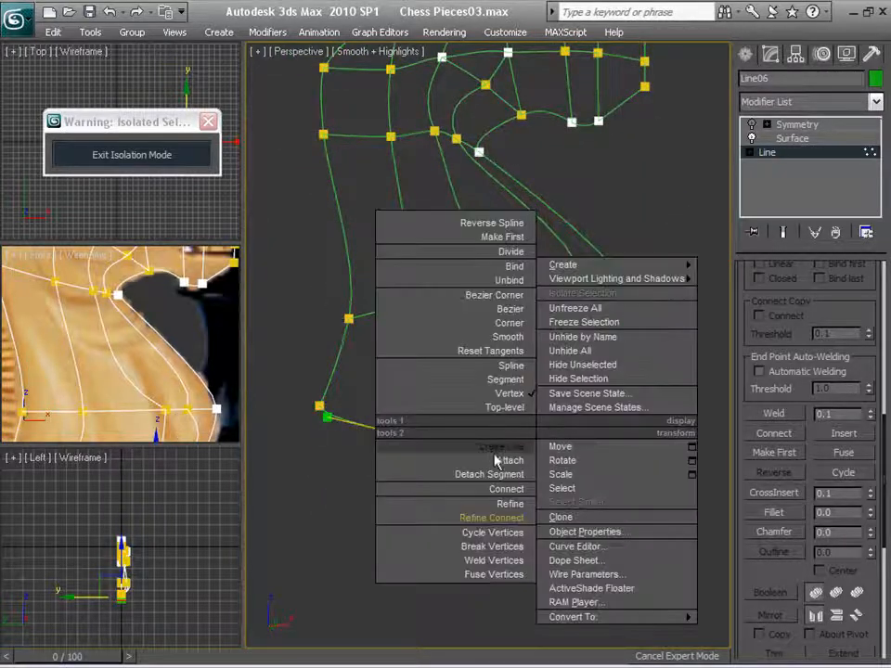
left_click(512, 297)
Convert the front profile vertices at the chest, throat, mouth, jaw and nose to Bezier Corner.
middle_click_drag(659, 360, 650, 485)
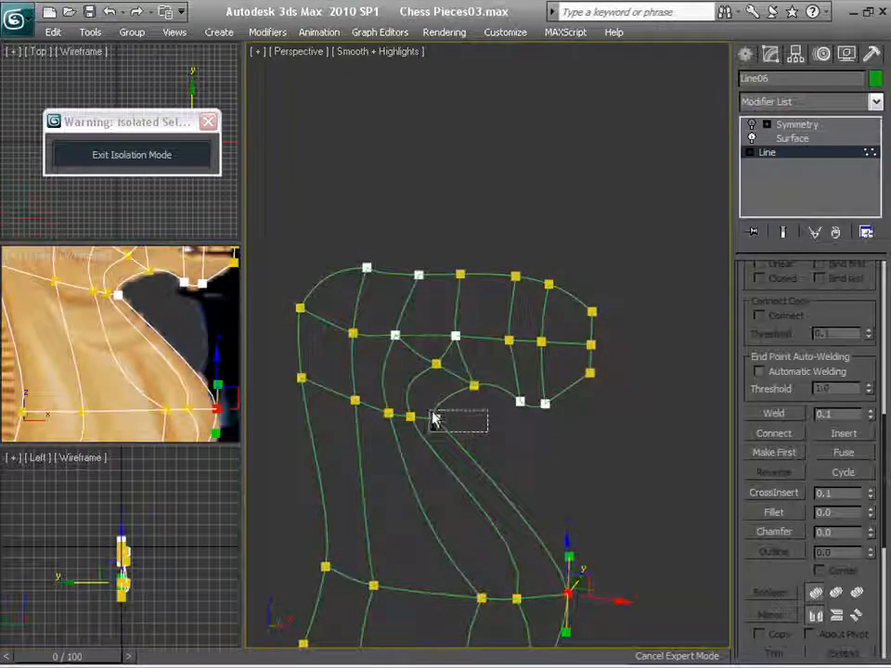
left_click(432, 419)
left_click_drag(577, 420, 578, 420, "ctrl")
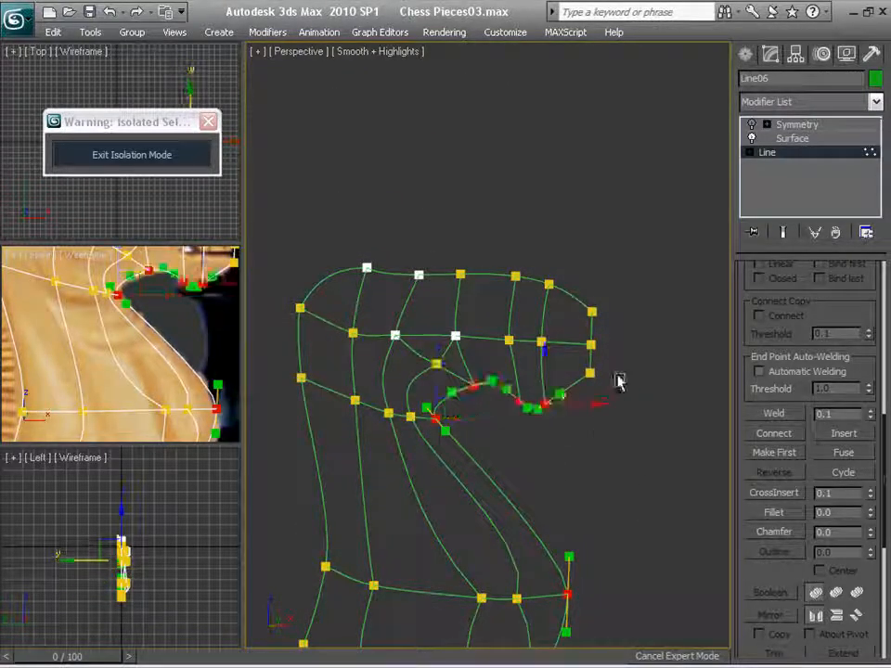
left_click_drag(626, 390, 586, 306, "ctrl")
right_click(583, 319)
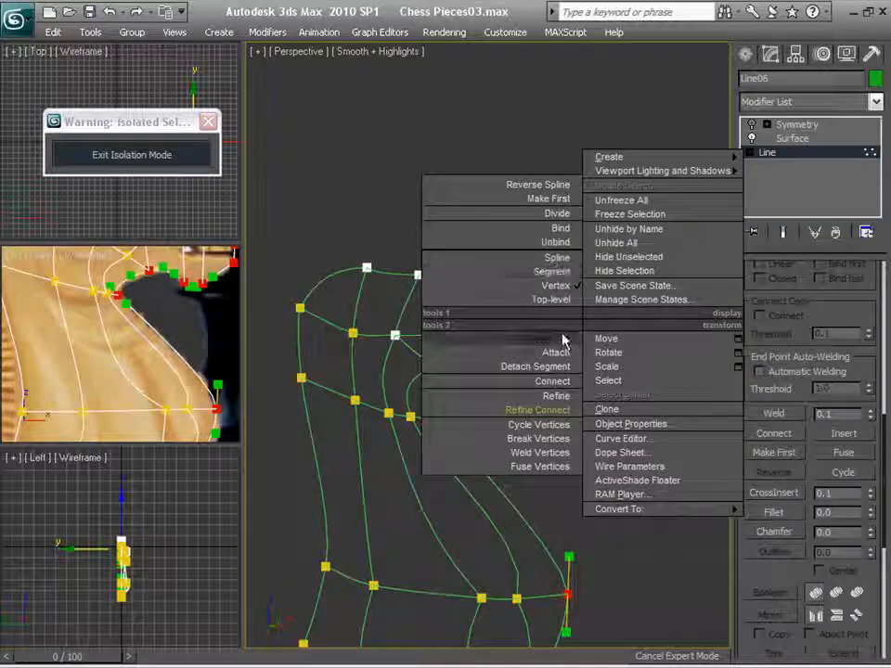
left_click(604, 560)
right_click(586, 316)
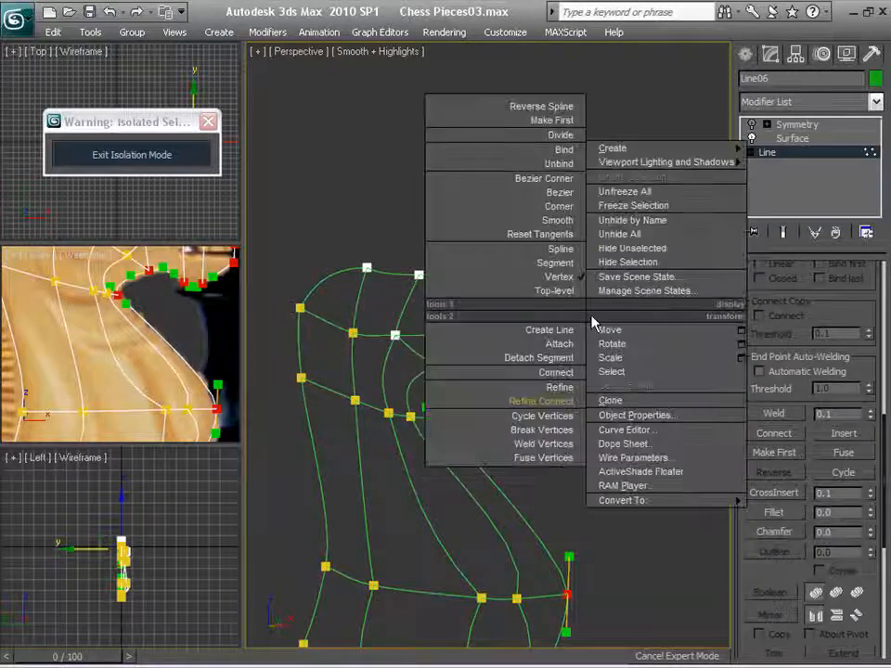
left_click(566, 181)
Pull the cross-spline handle of the top-profile vertex just behind the nose outward and level along Y to round the muzzle's ridge.
middle_click_drag(617, 237, 657, 308)
scroll(661, 324, "up", 2)
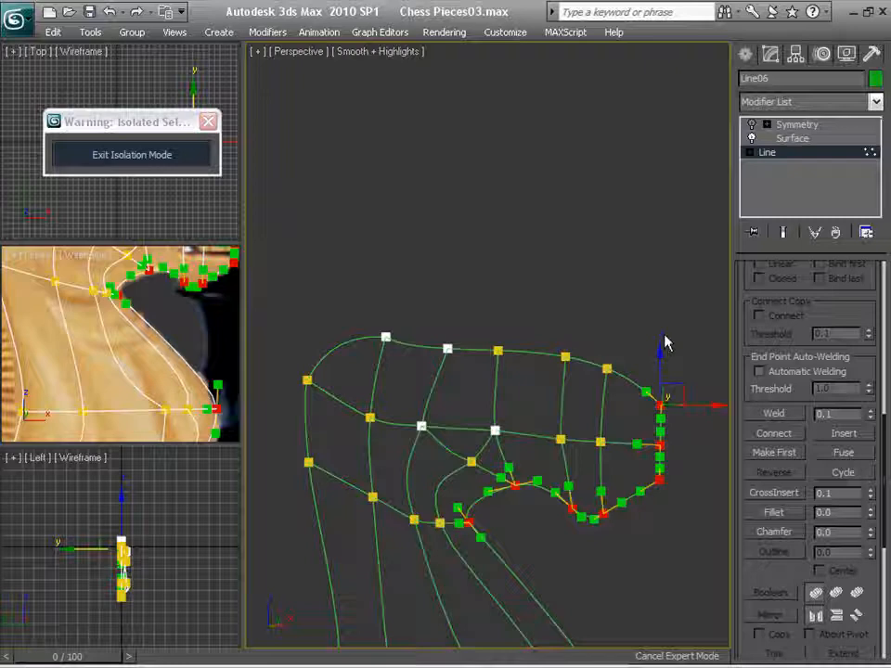
left_click(607, 368)
right_click(607, 371)
left_click(386, 243)
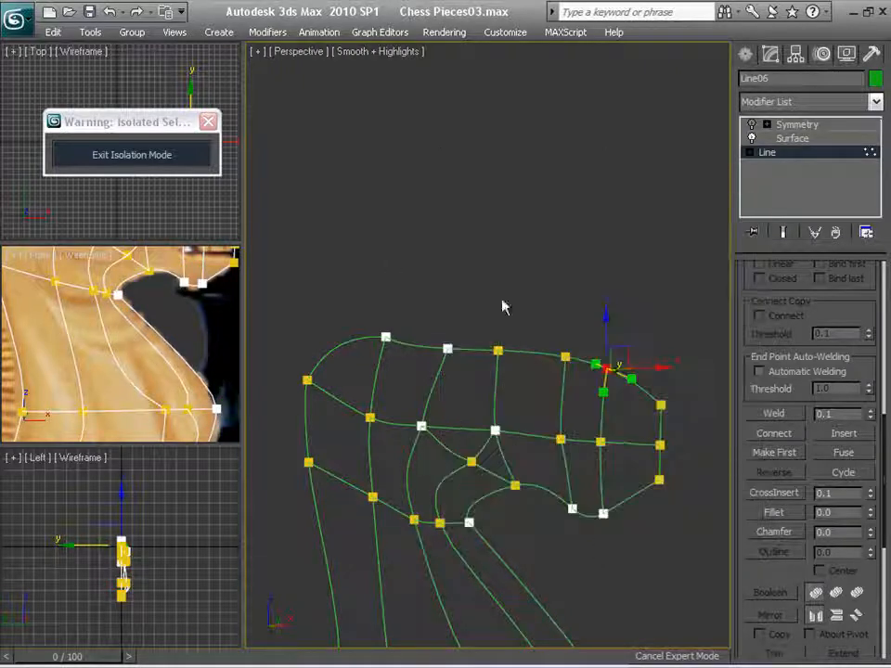
middle_click_drag(502, 307, 592, 302, "alt")
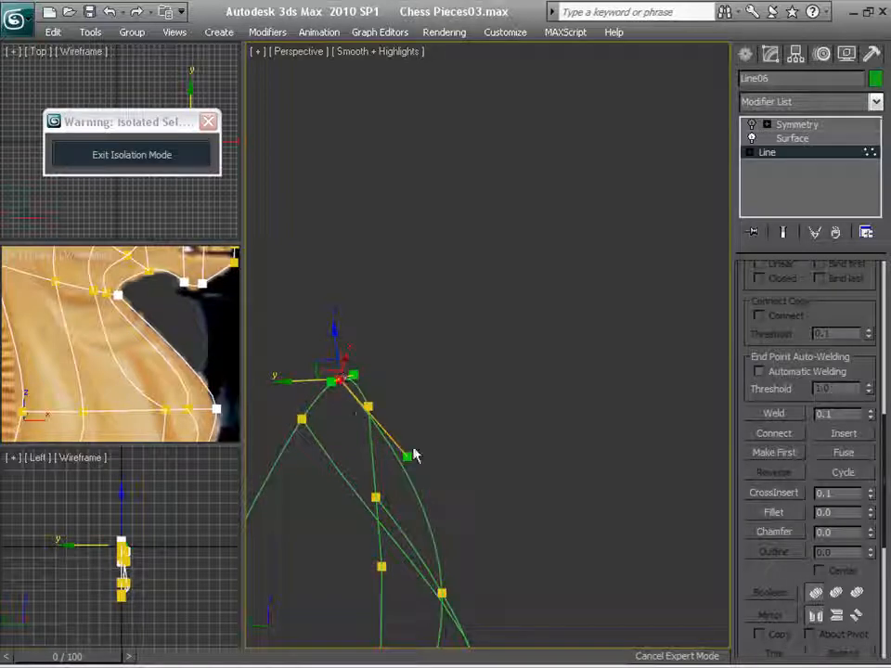
left_click_drag(416, 453, 442, 400)
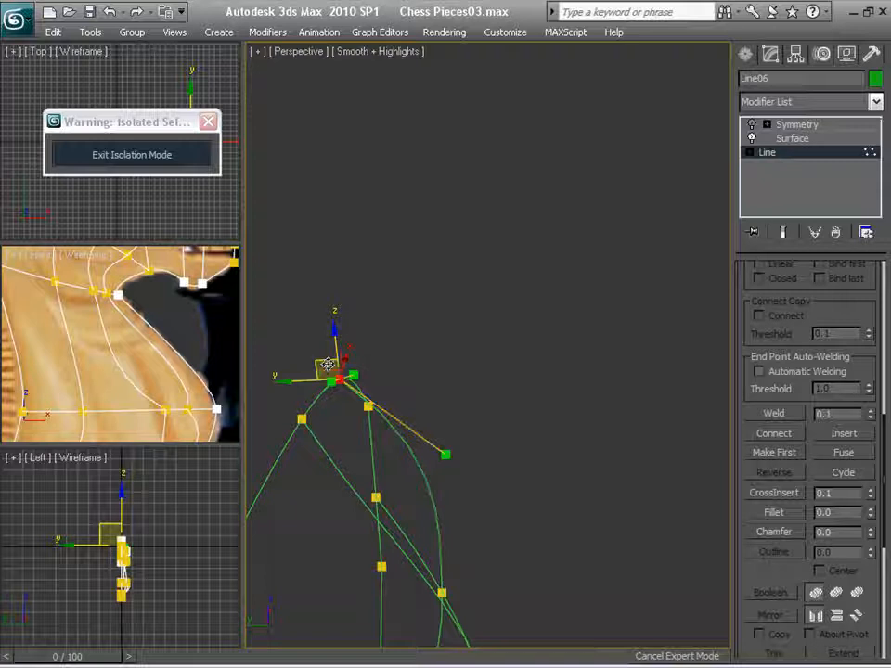
left_click_drag(446, 453, 461, 365)
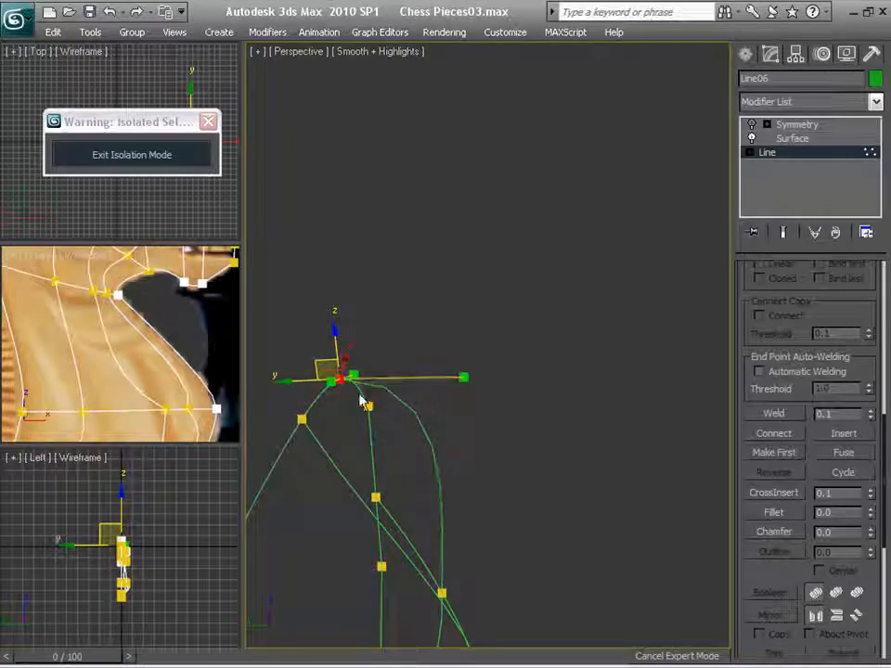
Pull the cross-spline handles of the next two top-profile vertices along the nose bridge outward and level along Y.
middle_click_drag(449, 401, 596, 413, "alt")
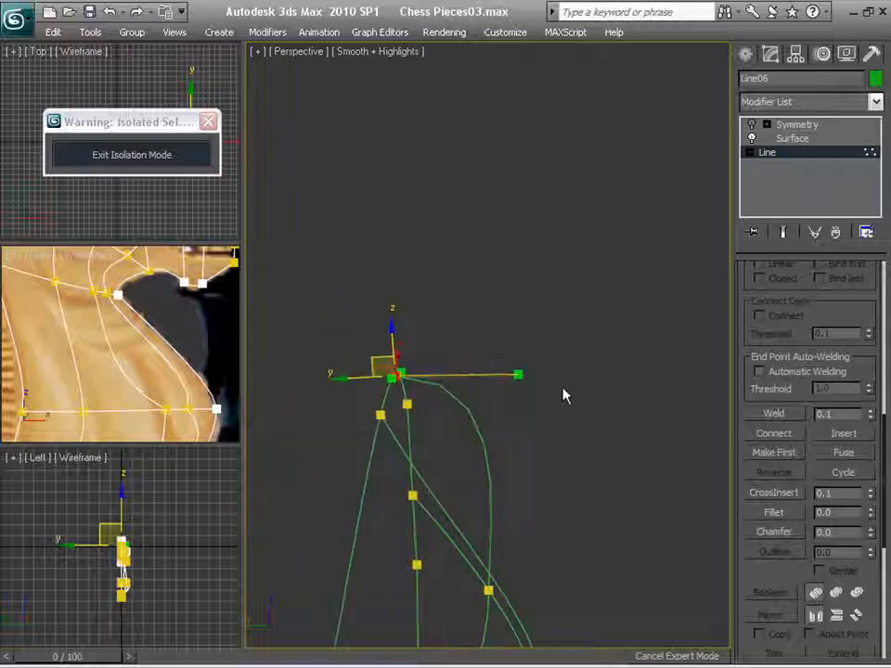
middle_click_drag(273, 383, 436, 425, "alt")
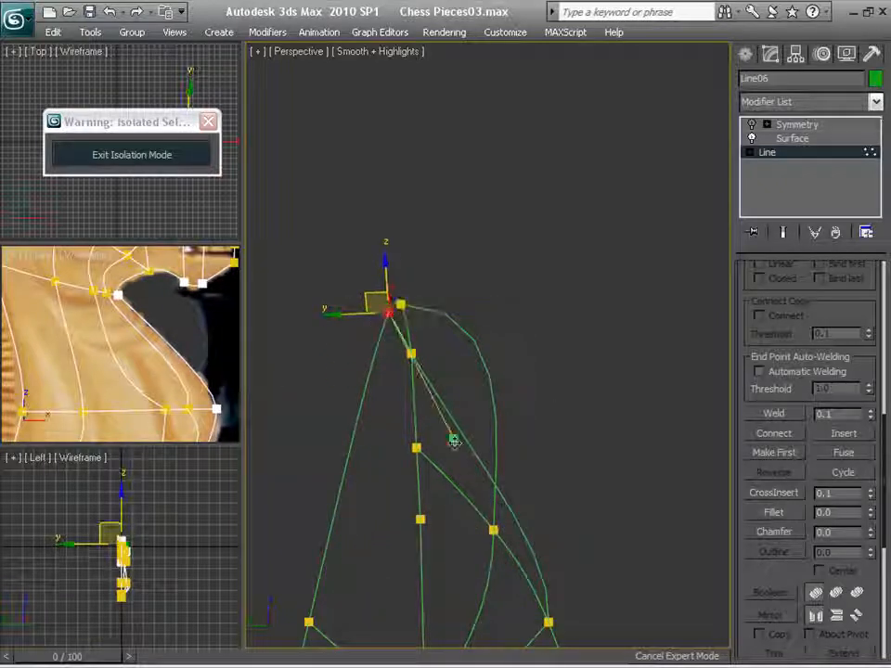
left_click_drag(453, 441, 538, 292)
middle_click_drag(559, 394, 544, 246)
scroll(561, 289, "down", 2)
left_click(382, 263)
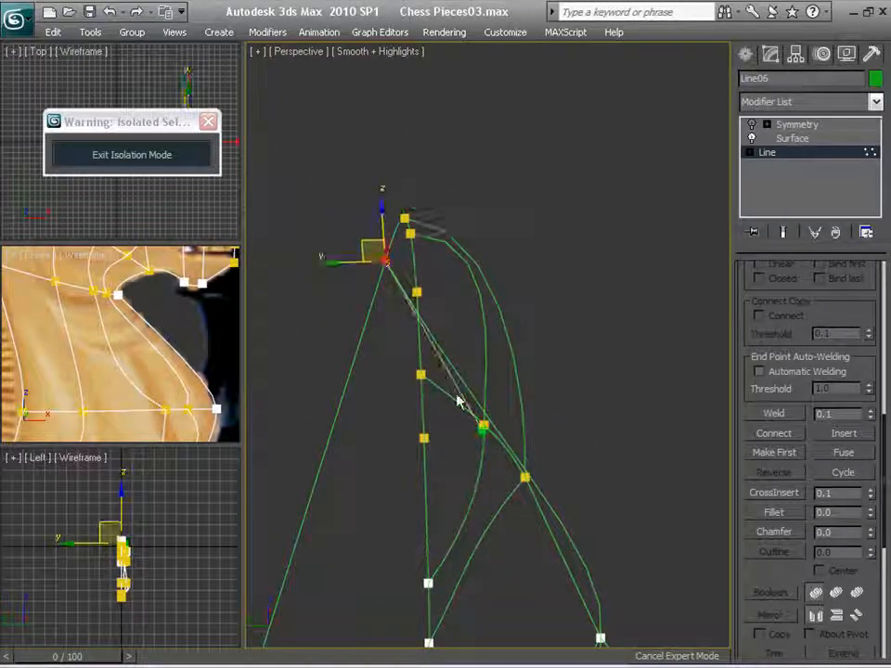
left_click_drag(482, 423, 540, 319)
left_click_drag(543, 272, 558, 194)
Pull the cross-spline handles of the forehead and crown vertices outward and level along Y to round the head's top.
scroll(492, 377, "up", 5)
middle_click_drag(492, 377, 677, 288)
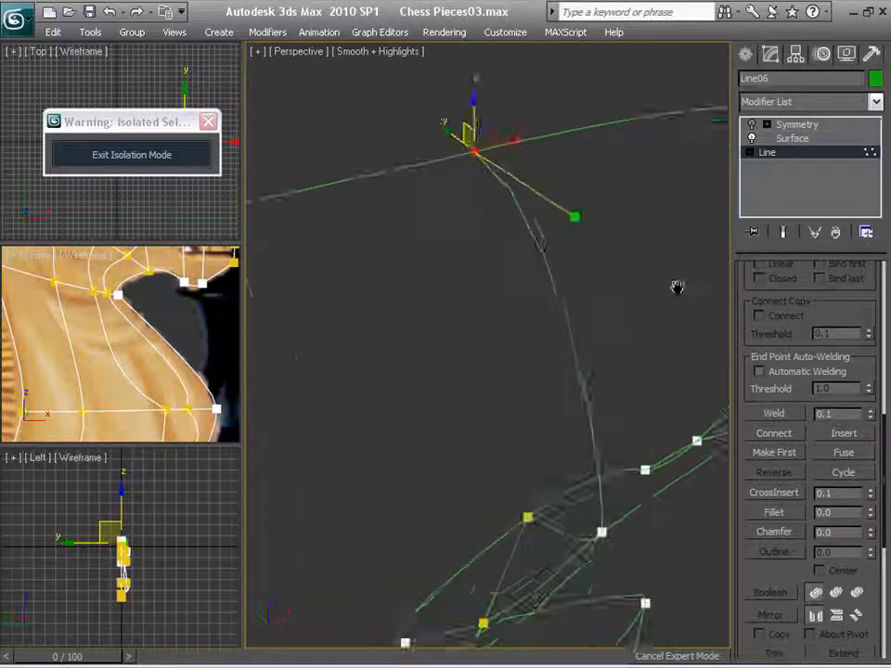
scroll(676, 272, "down", 2)
middle_click_drag(388, 398, 451, 380, "alt")
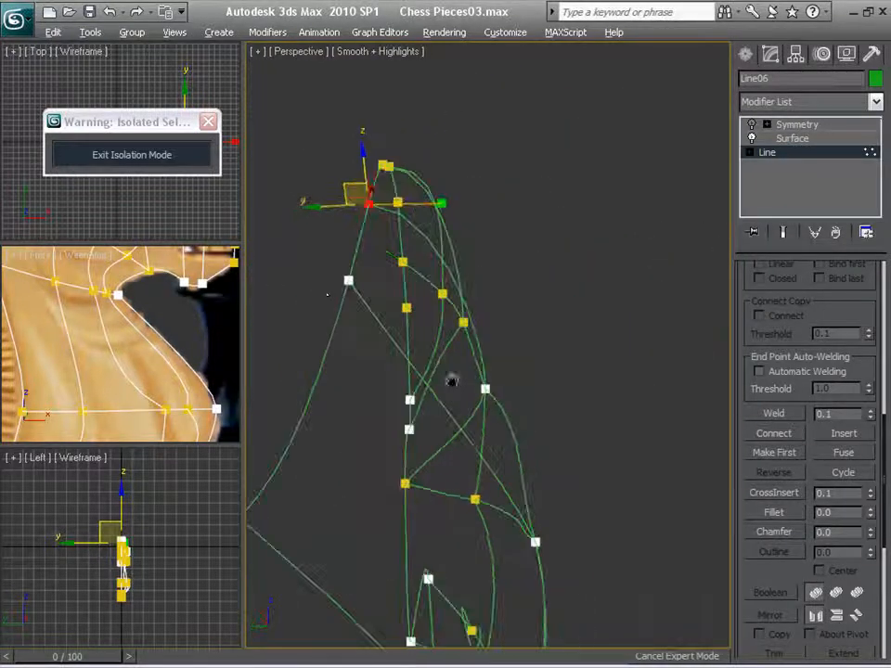
left_click(348, 280)
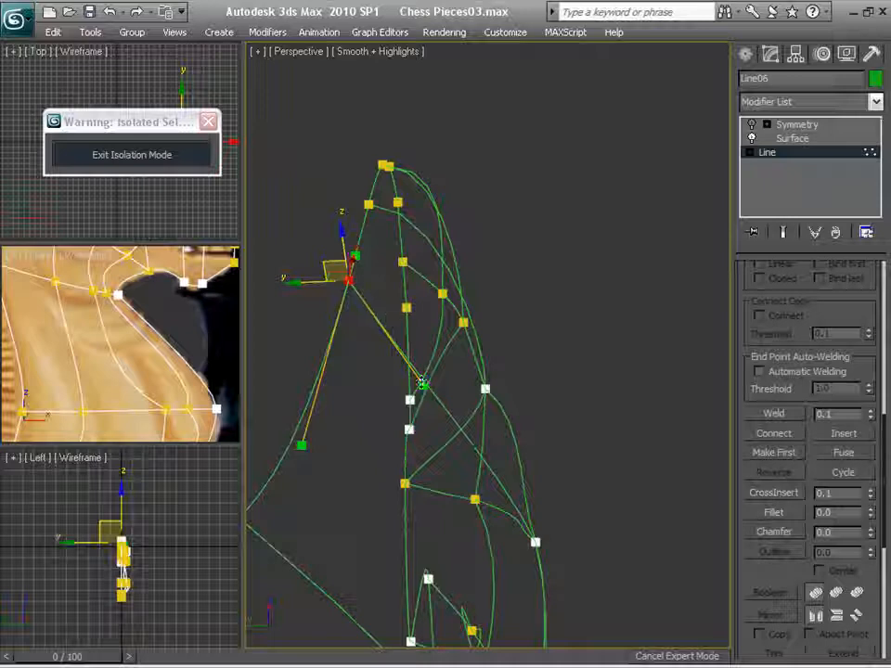
left_click_drag(423, 383, 489, 280)
middle_click_drag(427, 443, 468, 390, "alt")
left_click(317, 499)
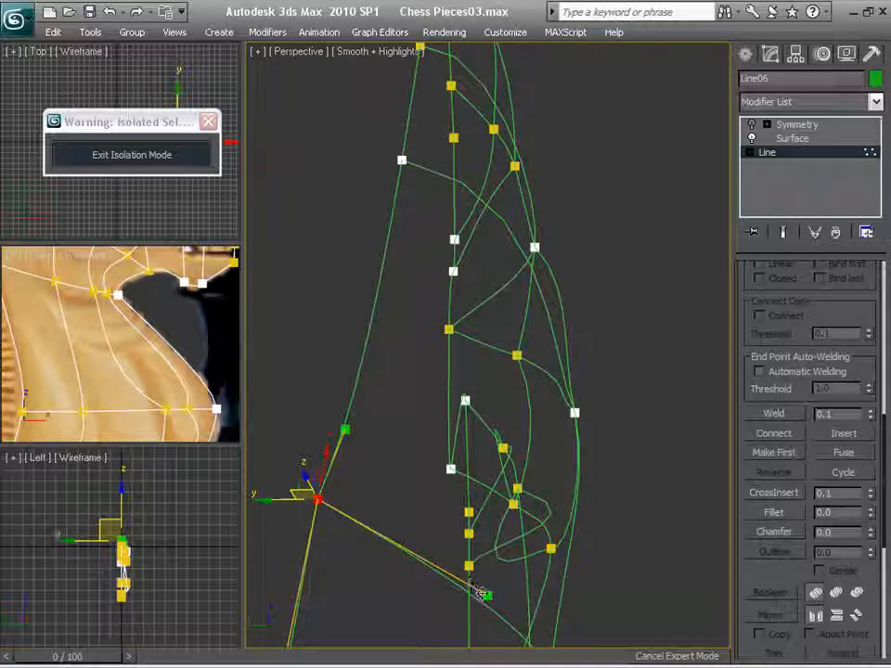
left_click_drag(480, 592, 552, 549)
middle_click_drag(442, 576, 541, 412, "alt")
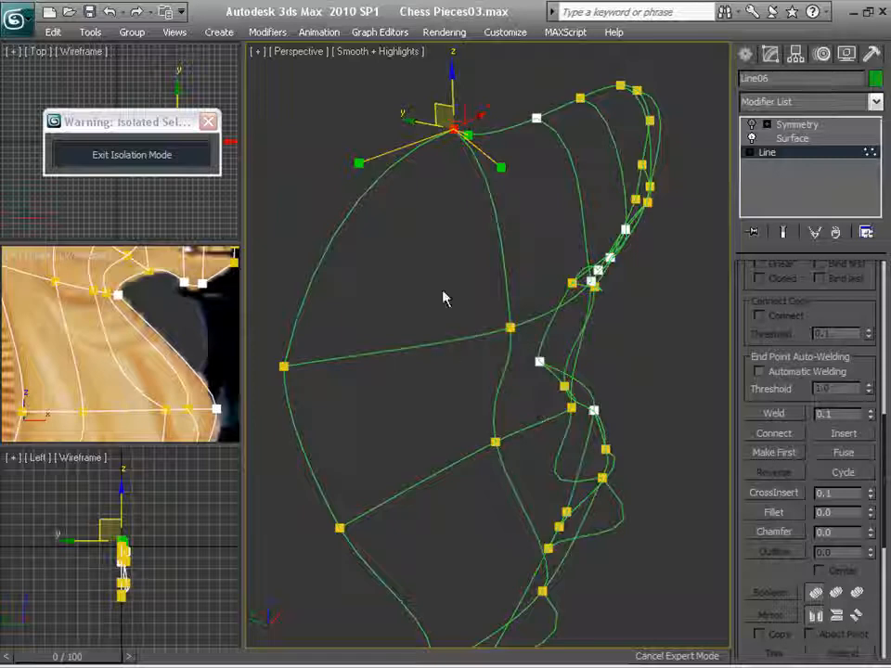
Swing the cross-spline handle of the profile vertex at the back of the head out of the flat segment towards Y.
left_click(284, 366)
middle_click_drag(322, 368, 408, 401, "alt")
middle_click_drag(514, 460, 507, 448, "alt")
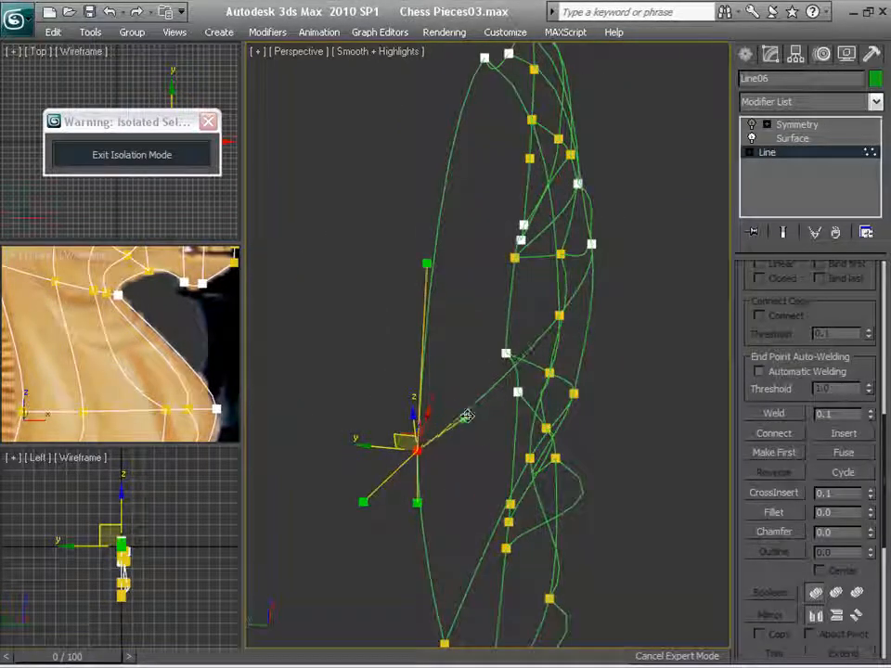
left_click_drag(487, 474, 505, 467)
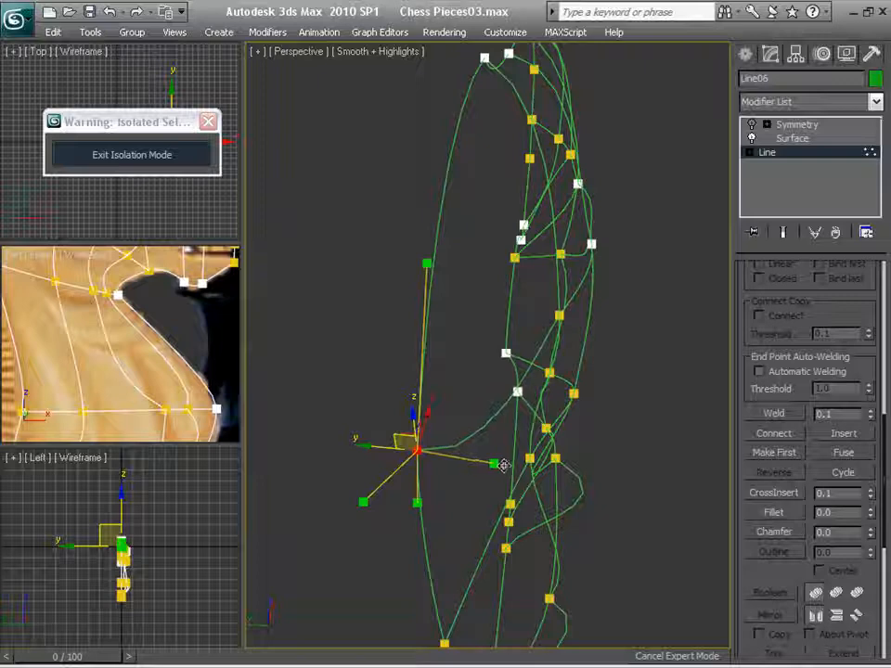
mouse_move(502, 465)
middle_mouse_down("alt")
mouse_move(442, 527)
mouse_move(439, 483)
mouse_move(533, 492)
mouse_move(510, 479)
middle_mouse_up("alt")
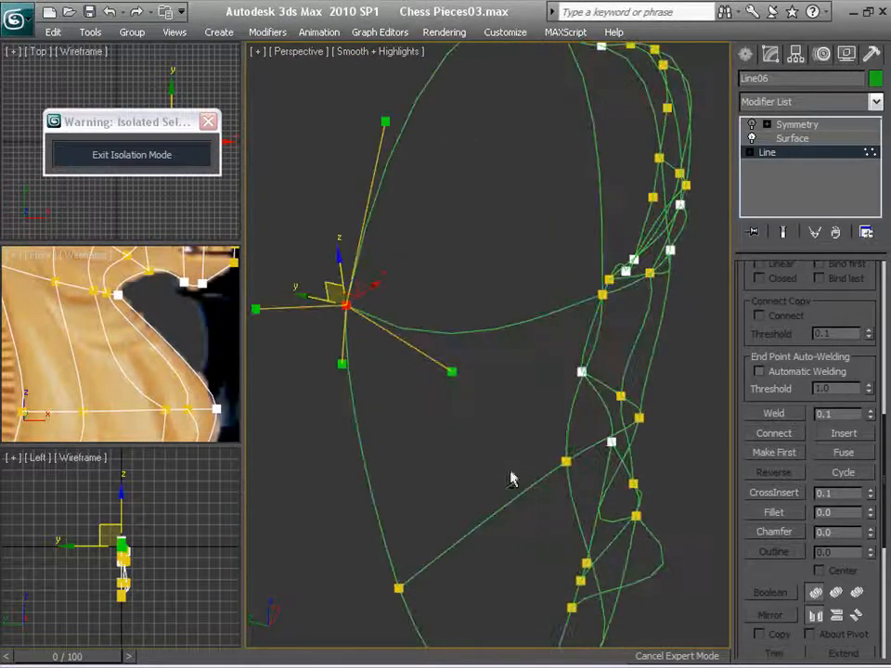
left_click_drag(450, 375, 455, 355)
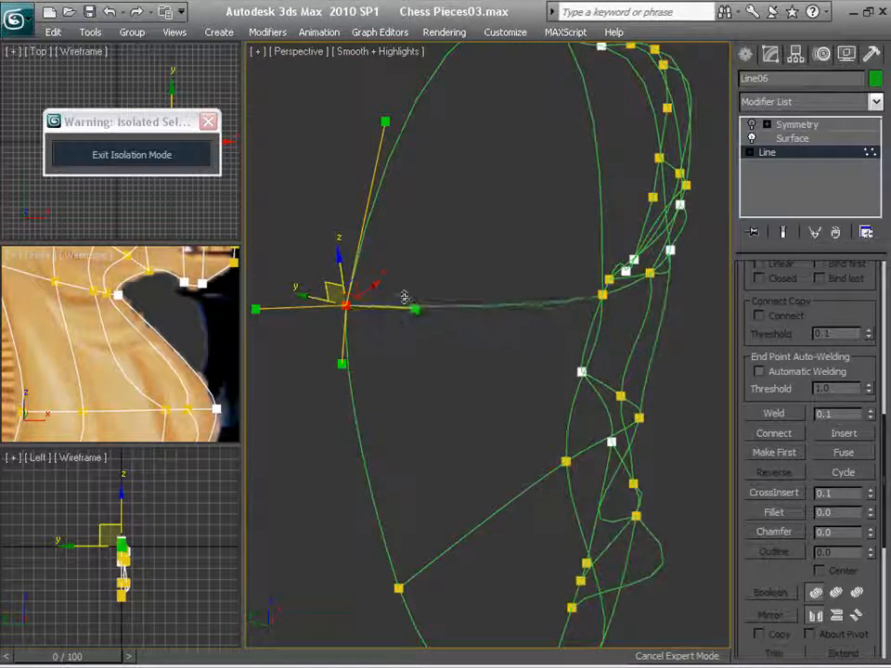
middle_click_drag(386, 297, 498, 358, "alt")
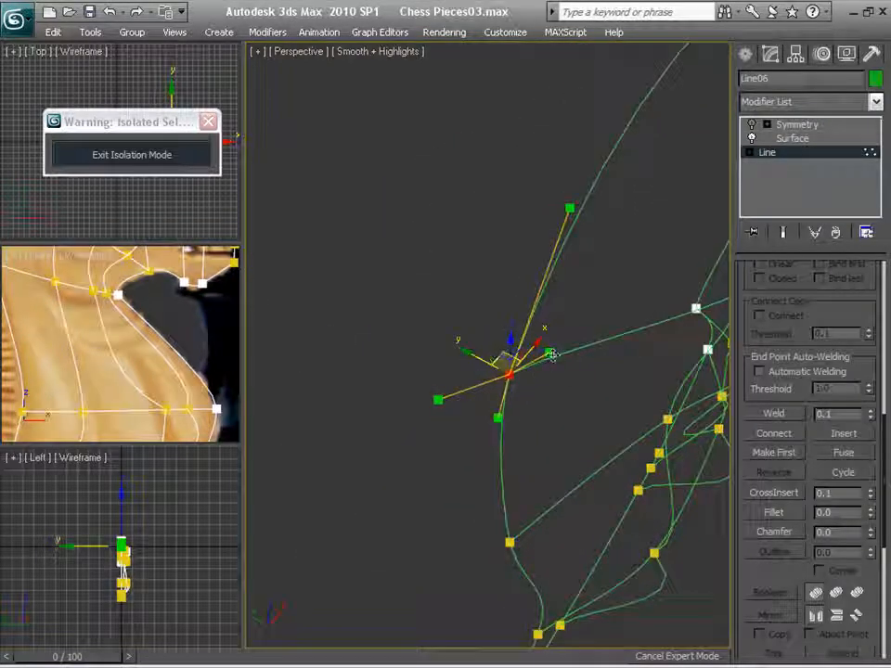
Refine the back-of-head vertex's cross-spline handle from several angles, drawing it sideways and level along Y.
left_click_drag(552, 354, 559, 441)
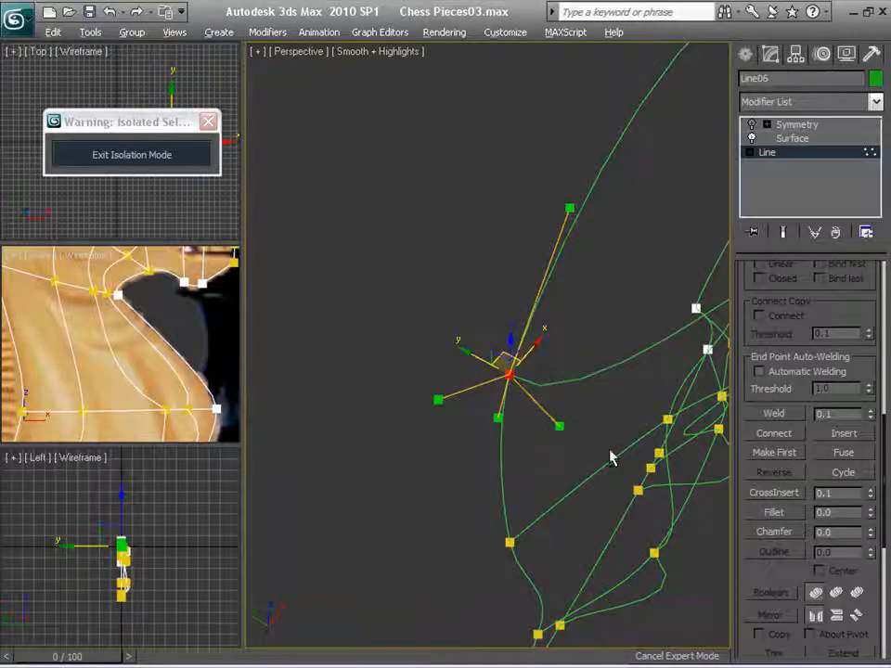
middle_click_drag(609, 450, 605, 441, "alt")
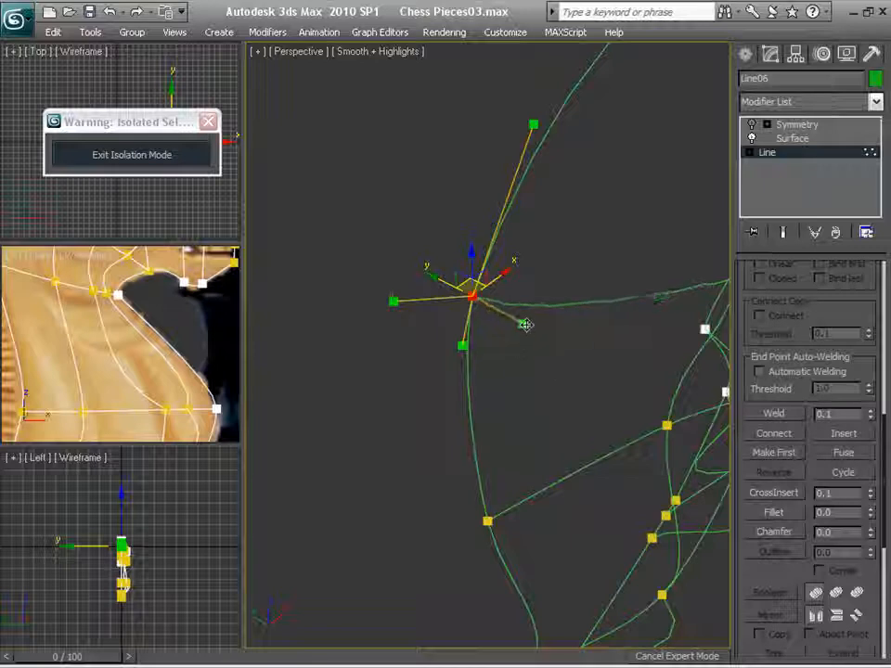
middle_click_drag(525, 324, 500, 517, "alt")
left_click_drag(345, 406, 256, 414)
middle_click_drag(357, 449, 509, 525, "alt")
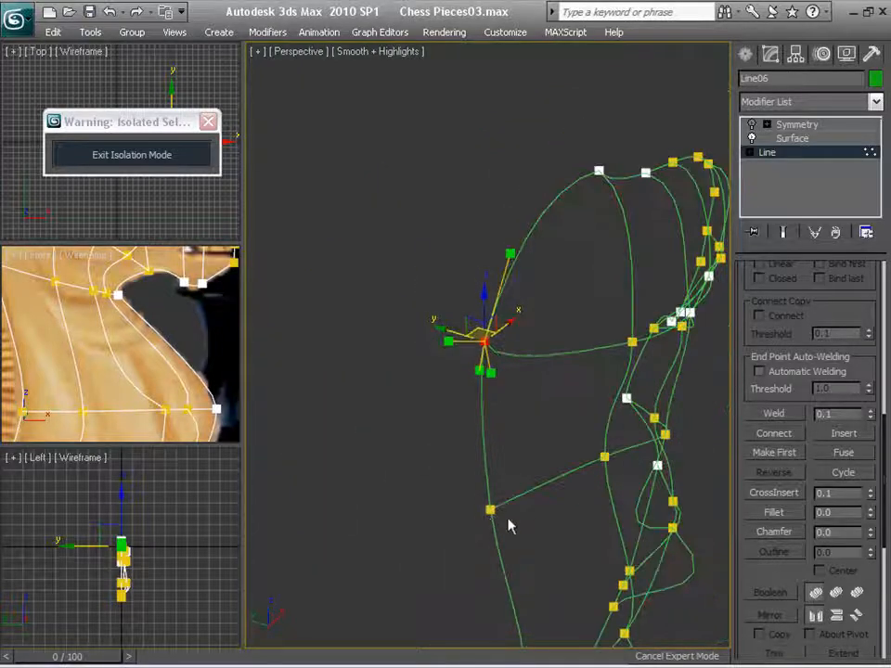
key("z")
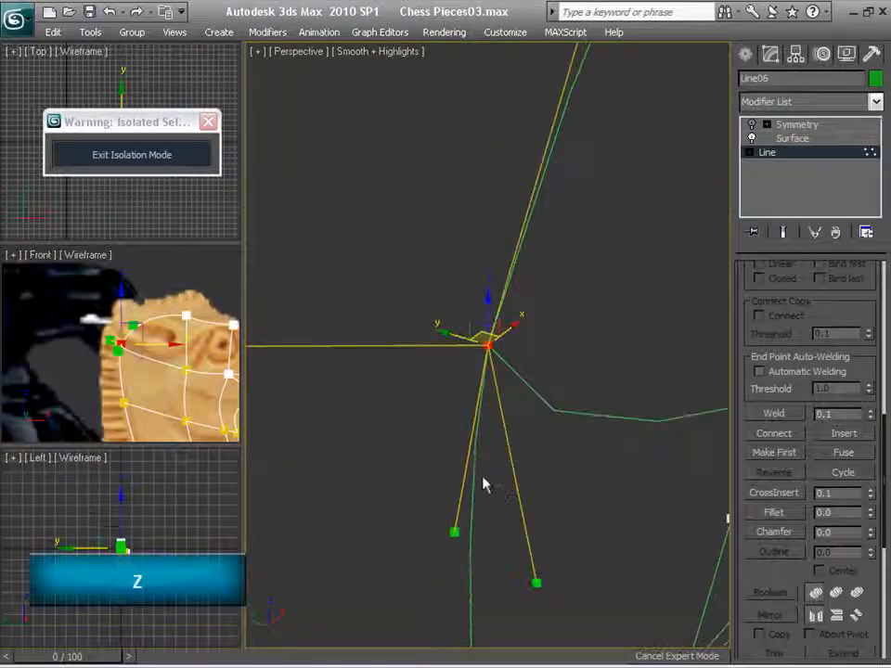
middle_click_drag(495, 491, 583, 475, "alt")
left_click_drag(576, 473, 650, 386)
middle_click_drag(651, 388, 482, 351, "alt")
Pull the cross-spline handle of the back-profile vertex below it, at the upper neck, outward and level it in height.
left_click(470, 377)
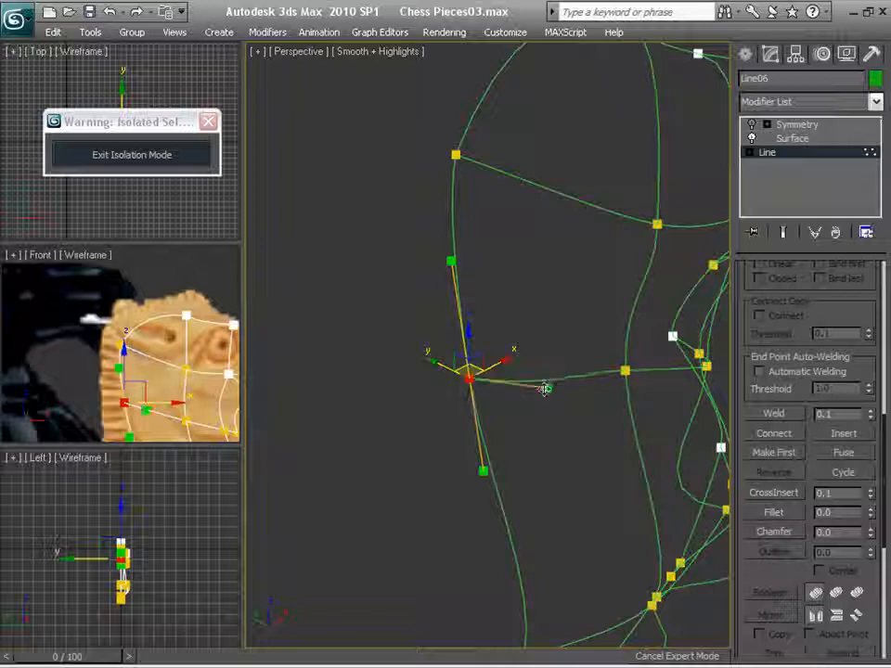
left_click_drag(545, 388, 526, 436)
middle_click_drag(577, 502, 610, 471, "alt")
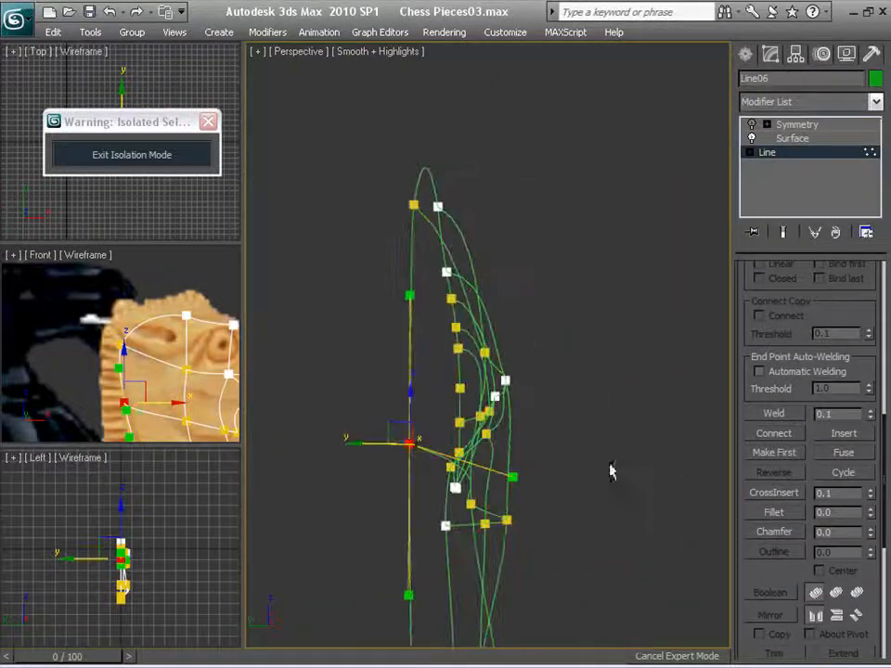
mouse_move(512, 477)
left_mouse_down()
mouse_move(517, 461)
mouse_move(502, 474)
left_mouse_up()
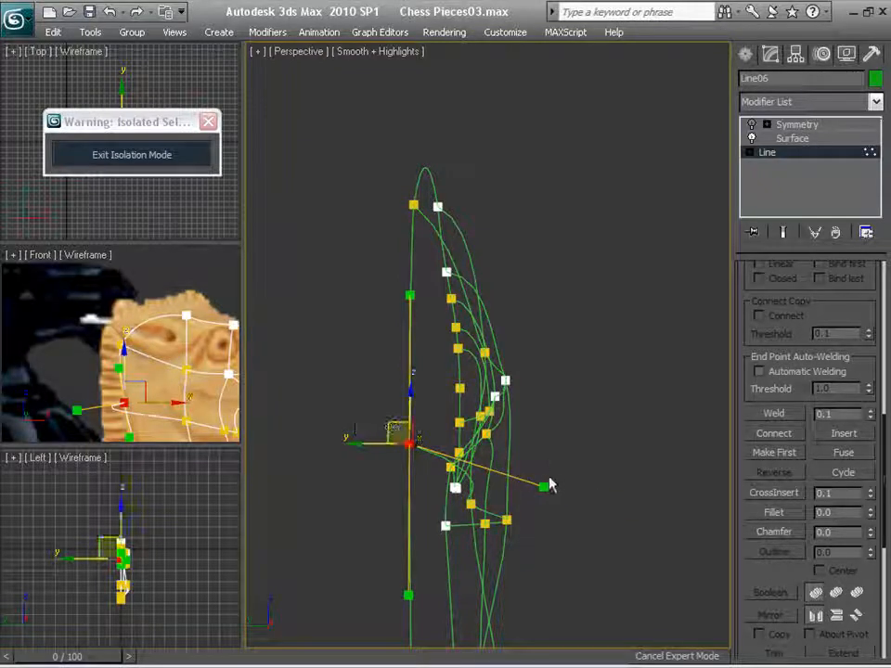
left_click_drag(544, 485, 544, 477)
middle_click_drag(545, 464, 590, 552, "alt")
left_click_drag(572, 532, 583, 447)
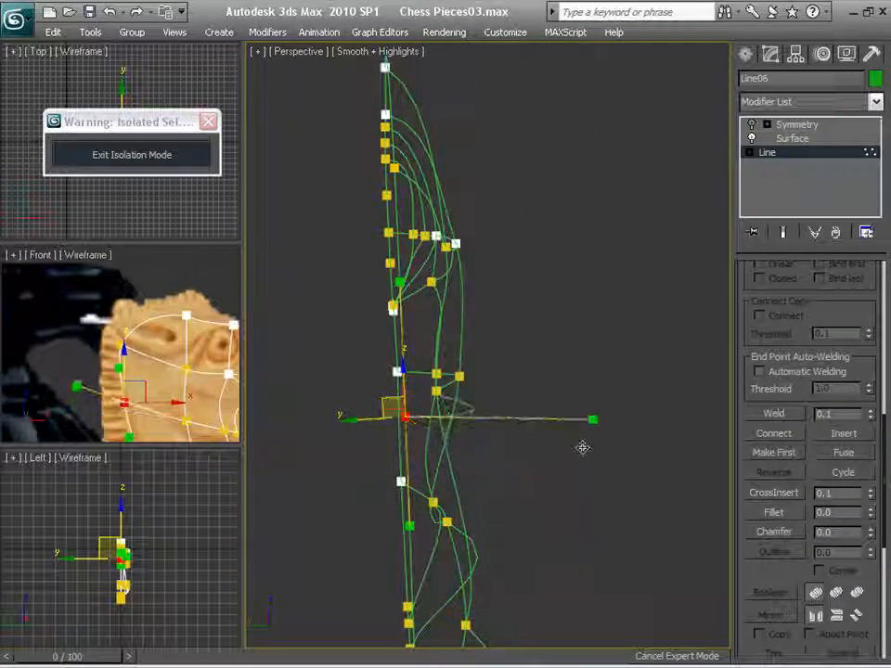
Correct the upper-neck back vertex's cross-spline handle in depth and height from several angles to bring it in line with Y.
middle_click_drag(583, 447, 403, 495, "alt")
left_click_drag(399, 465, 521, 458)
middle_click_drag(521, 458, 584, 481, "alt")
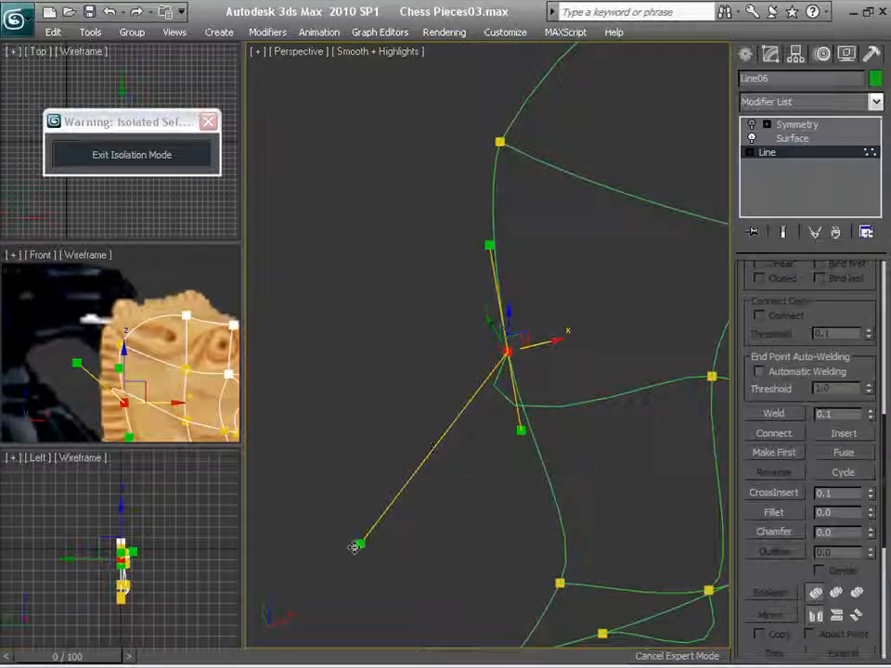
left_click_drag(354, 547, 458, 546)
middle_click_drag(457, 547, 655, 526, "alt")
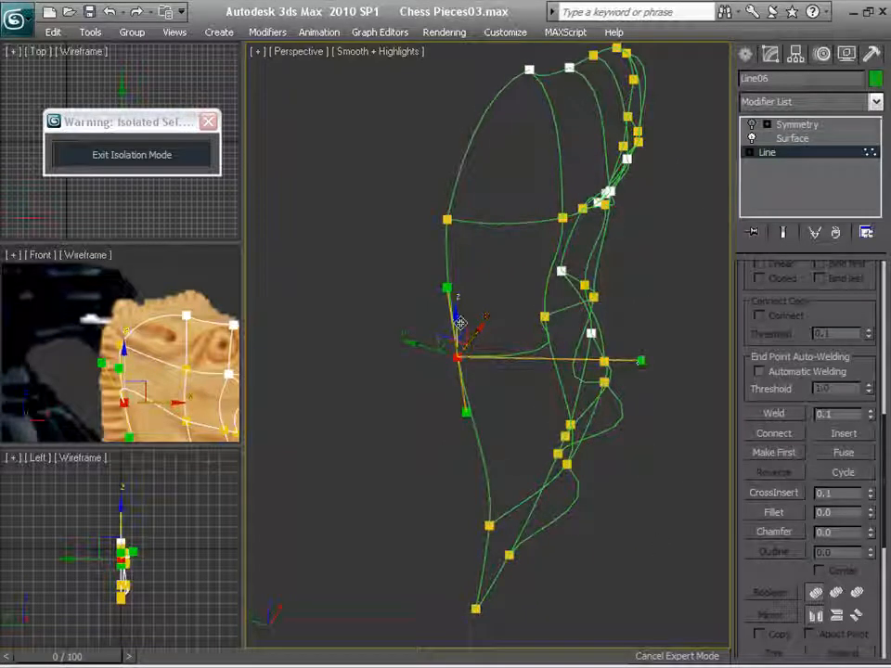
left_click_drag(641, 361, 631, 418)
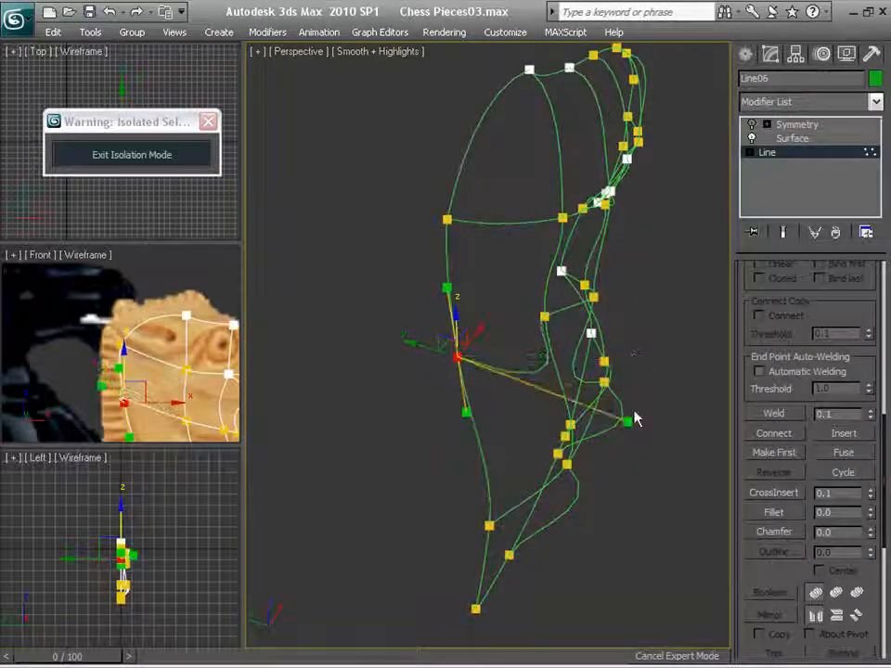
middle_click_drag(631, 419, 489, 365, "alt")
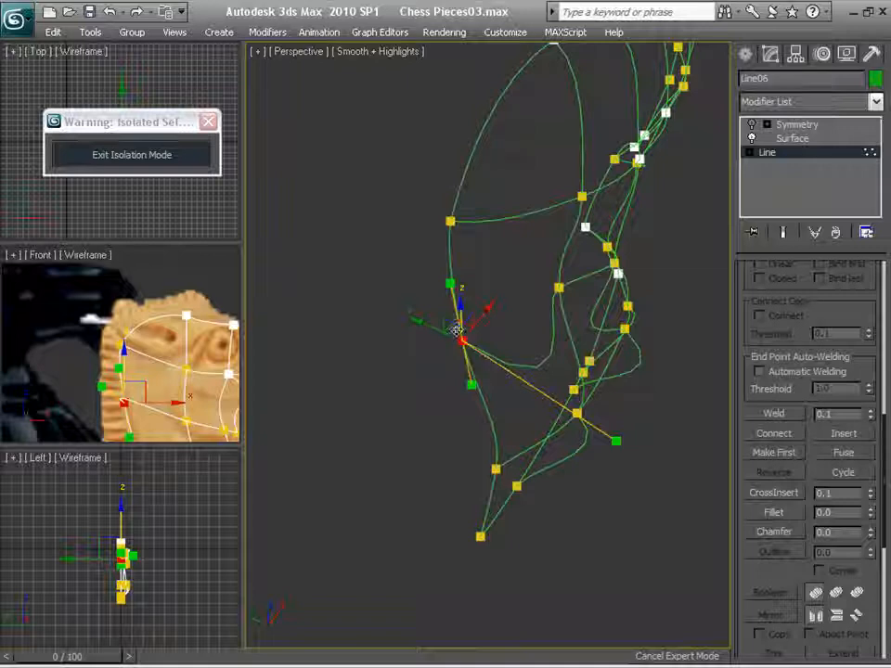
middle_click_drag(521, 480, 509, 503, "alt")
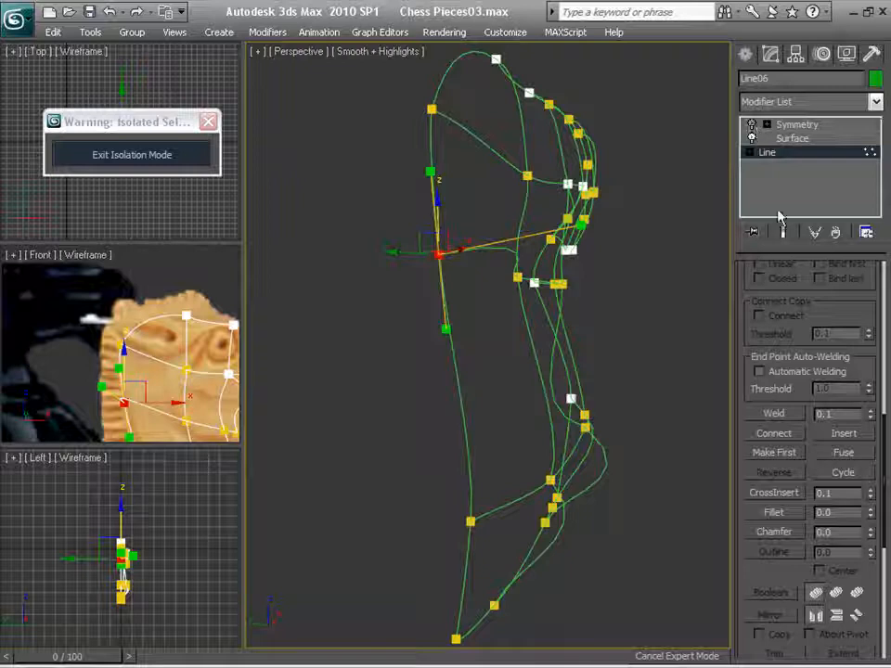
Show the end result, enable the Symmetry modifier and inspect the mirrored knight's back.
left_click(783, 231)
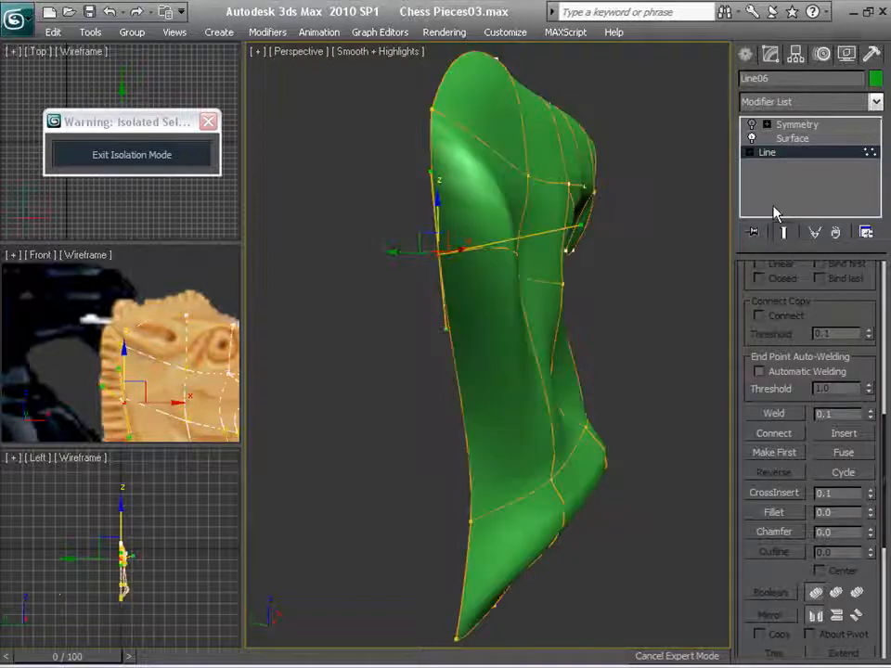
left_click(752, 124)
middle_click_drag(540, 219, 588, 319, "alt")
scroll(620, 431, "up", 3)
middle_click_drag(522, 268, 684, 330, "alt")
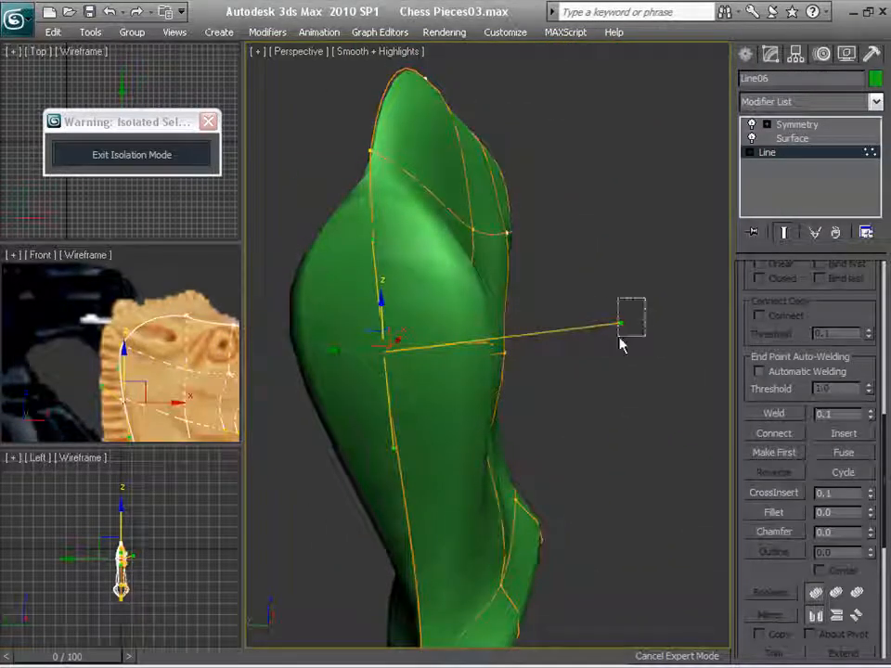
left_click_drag(599, 349, 666, 229)
right_click(593, 318)
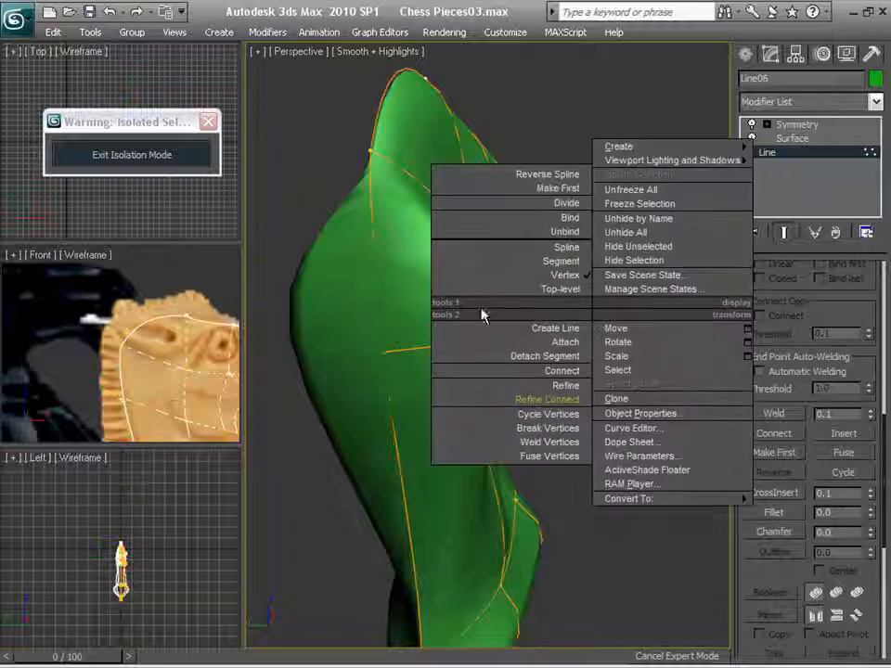
left_click(520, 386)
key("ctrl+z")
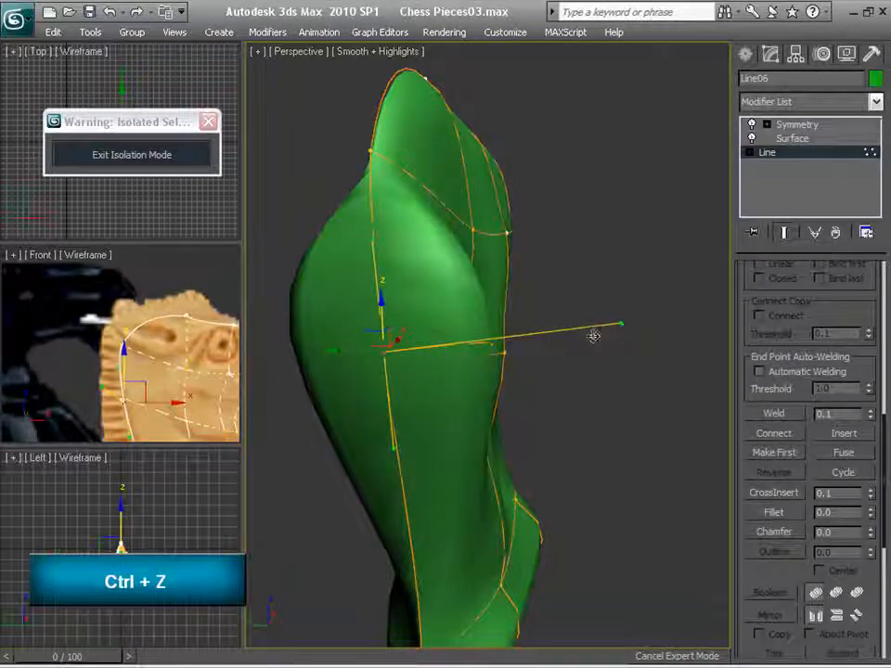
key("ctrl+z")
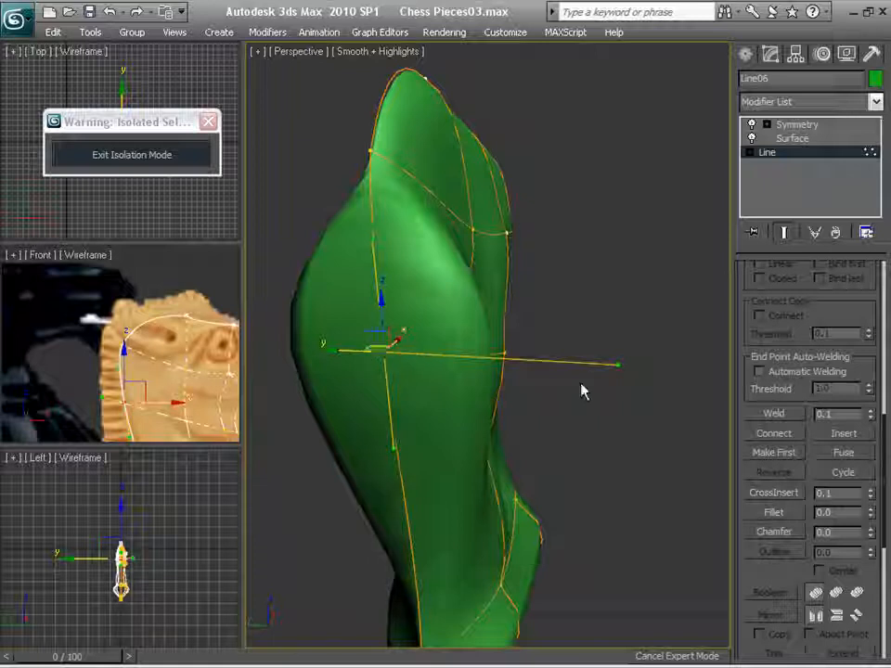
Shorten the upper-neck back vertex's cross-spline handle to soften the curve at the centre seam.
left_click_drag(616, 366, 458, 366)
Select the lower back-profile vertex, hide the end result and pull its cross-spline handle outward, level and in line with Y.
middle_click_drag(486, 449, 474, 170)
left_click(399, 519)
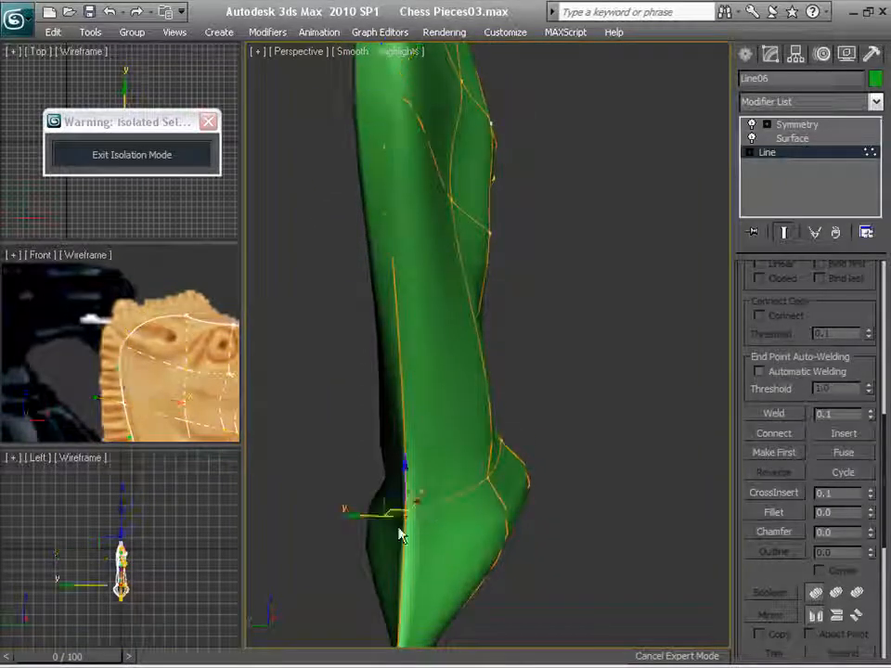
right_click(398, 521)
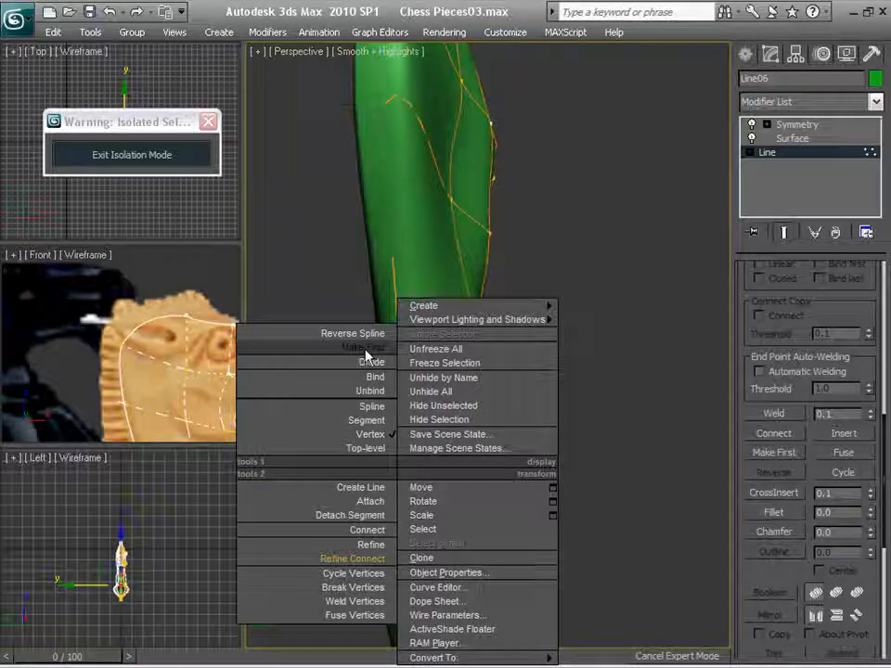
left_click(701, 421)
right_click(410, 518)
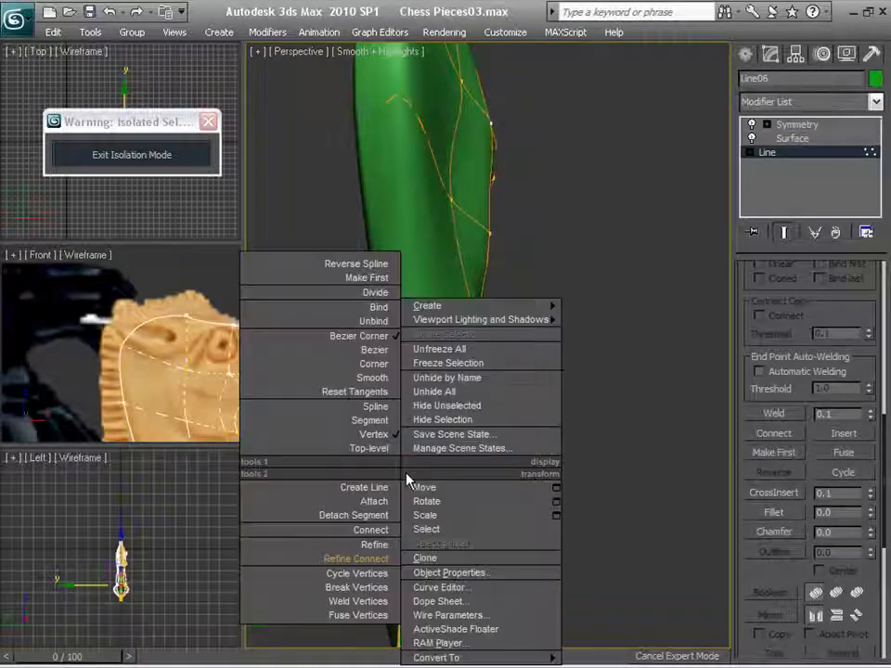
scroll(658, 469, "up", 2)
middle_click_drag(658, 468, 622, 382, "alt")
left_click(780, 232)
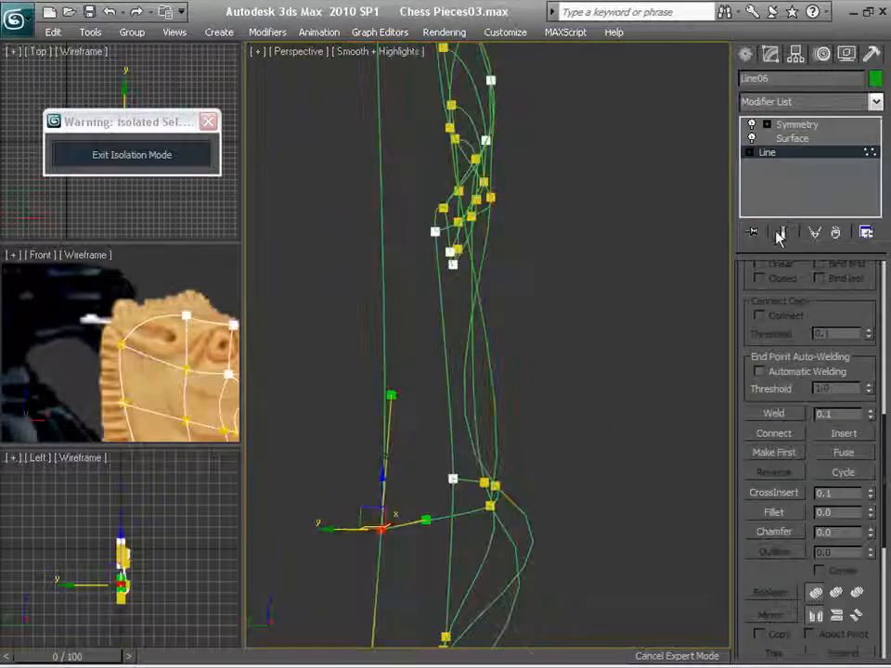
middle_click_drag(551, 434, 596, 340)
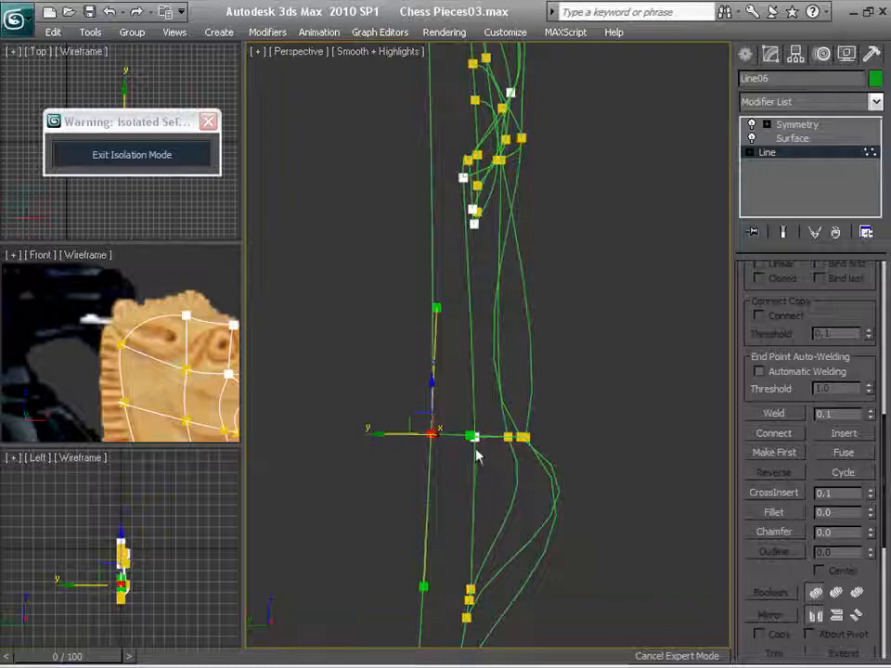
middle_click_drag(476, 455, 492, 325, "alt")
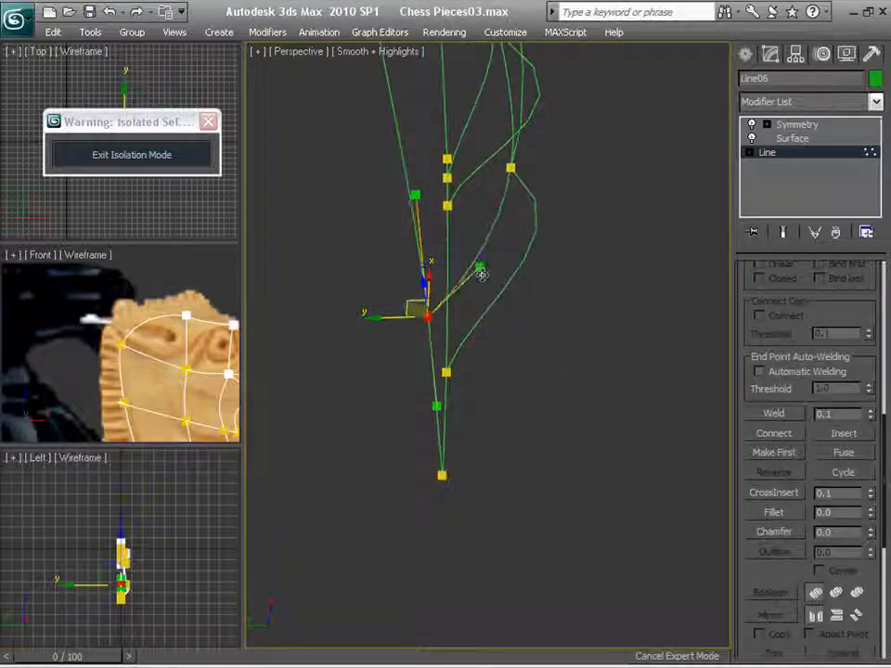
middle_click_drag(512, 406, 552, 293, "alt")
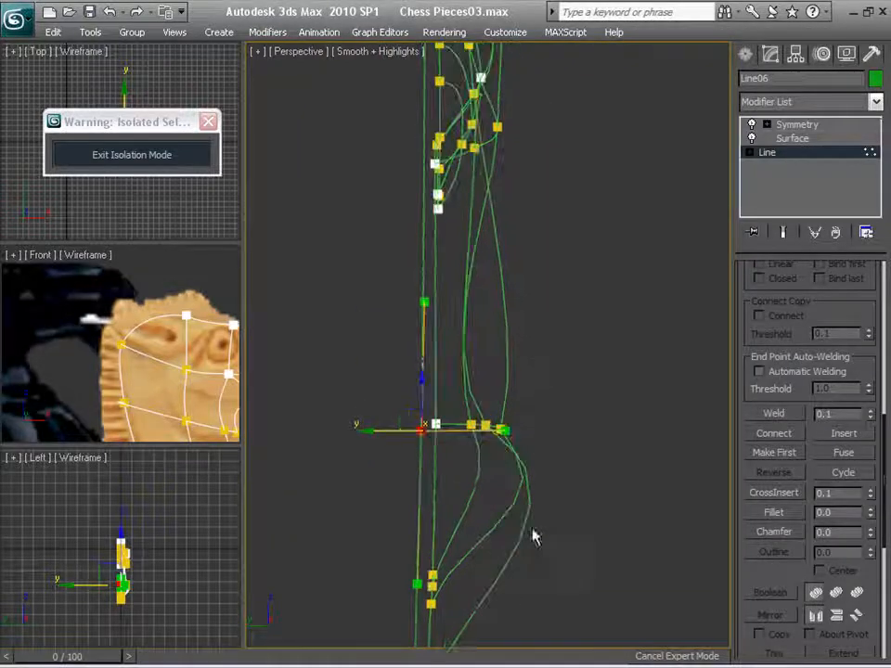
middle_click_drag(533, 536, 495, 412)
Try pulling a bottom-profile handle of the base vertex beside the back corner outward, and undo the move.
left_click(424, 376)
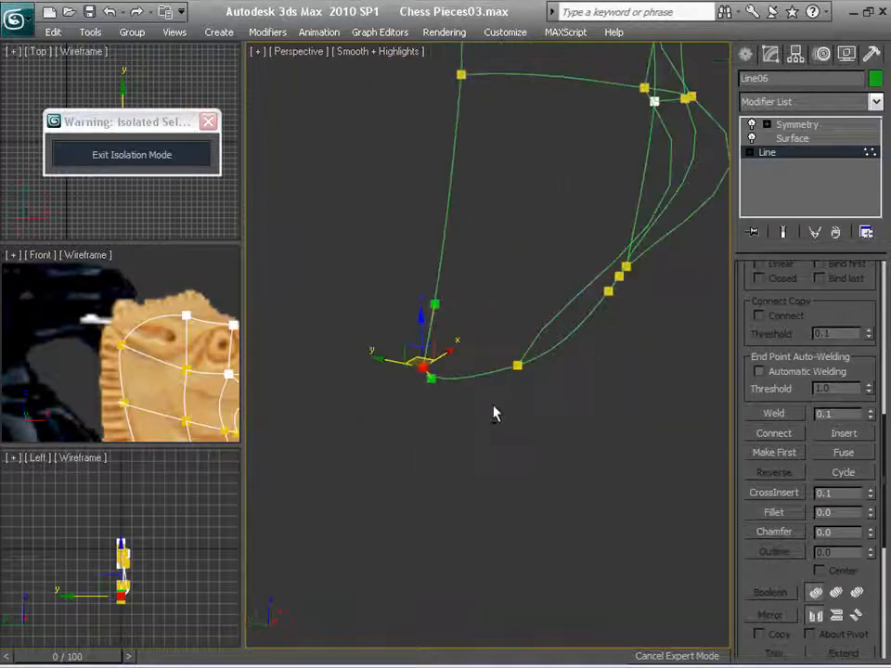
middle_click_drag(556, 436, 596, 477)
scroll(464, 427, "up", 2)
left_click(422, 462)
key("ctrl+z")
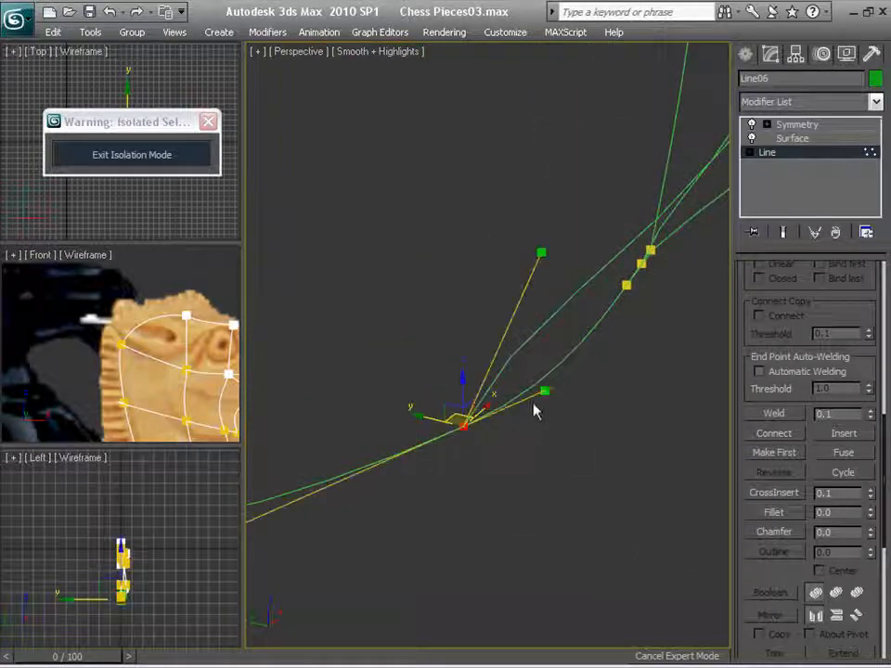
left_click_drag(544, 391, 575, 507)
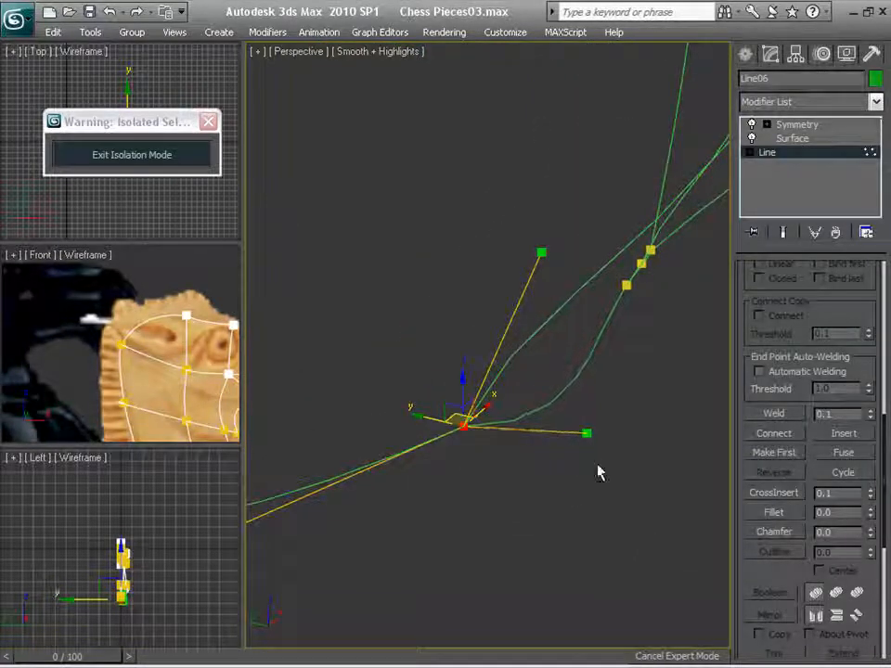
key("ctrl+z")
Pull the cross-spline handle of the base vertex beside the back corner outward from the cage.
middle_click_drag(575, 479, 550, 415, "alt")
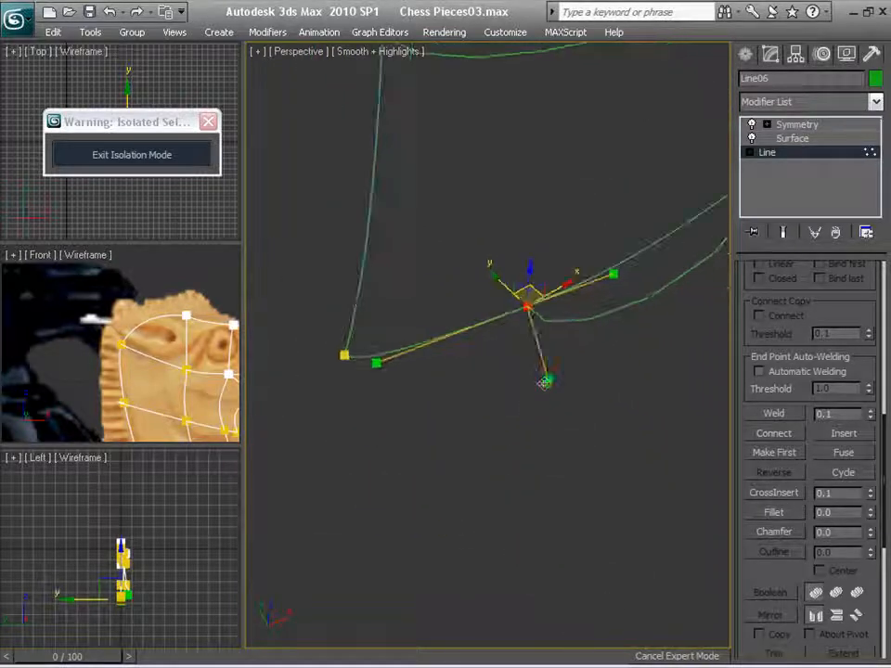
left_click_drag(545, 381, 540, 369)
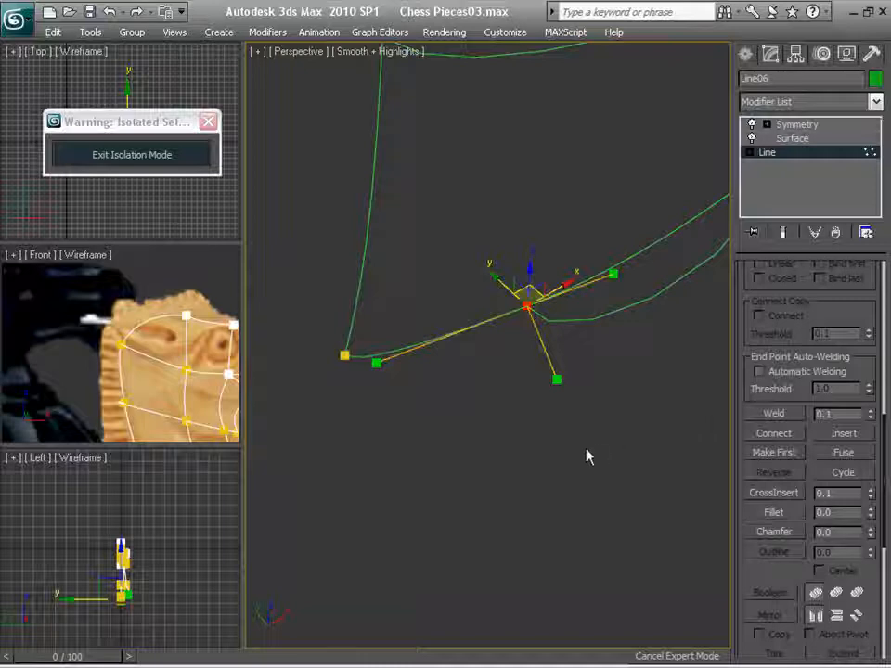
middle_click_drag(586, 455, 358, 422, "alt")
key("alt+w")
middle_click_drag(661, 376, 488, 406, "alt")
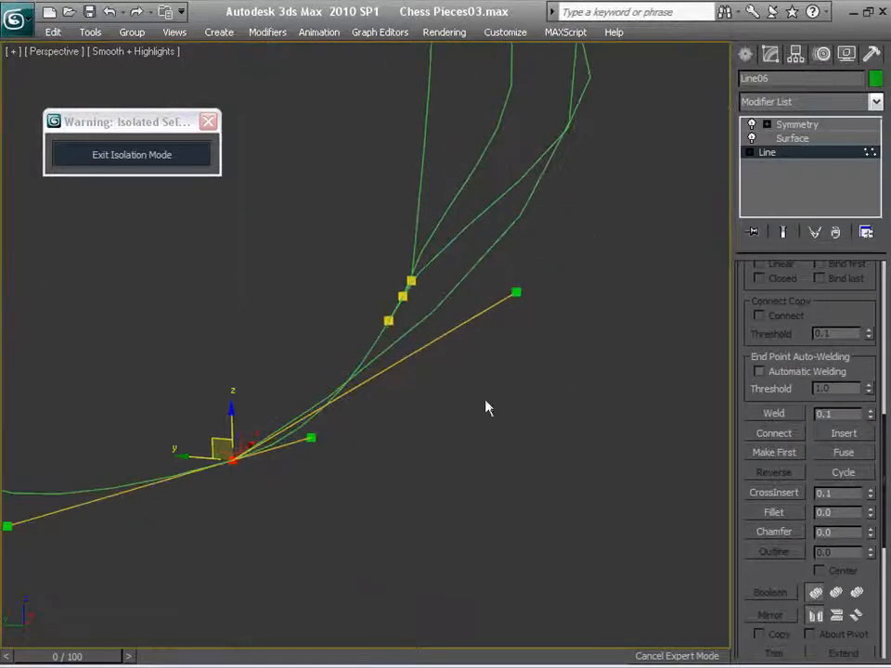
Correct that base vertex's cross-spline handle in length, depth and height from several angles so the spline leaves the seam sideways.
middle_click_drag(521, 295, 455, 483, "alt")
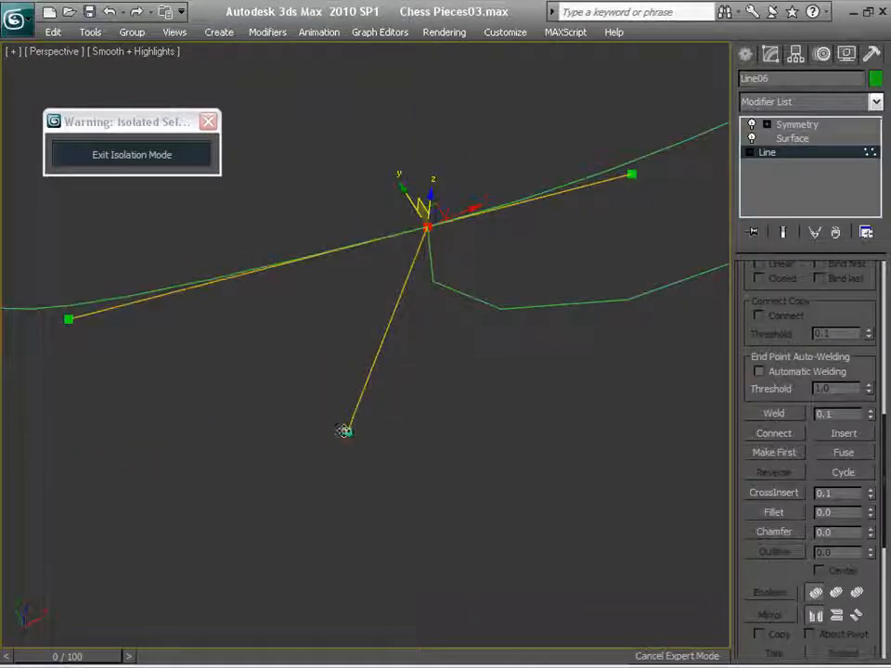
left_click_drag(344, 432, 417, 323)
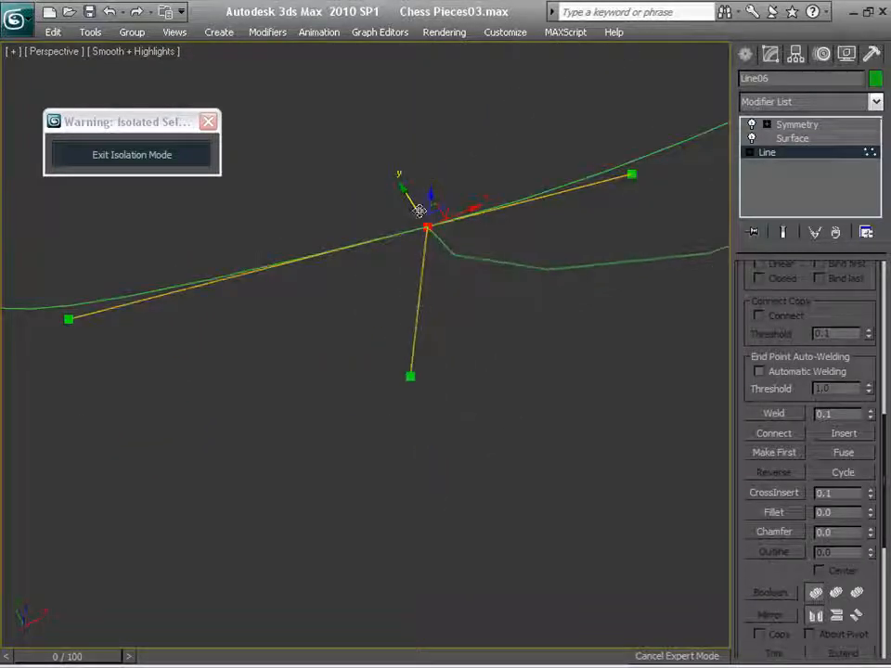
left_click_drag(408, 377, 465, 361)
middle_click_drag(465, 360, 439, 253, "alt")
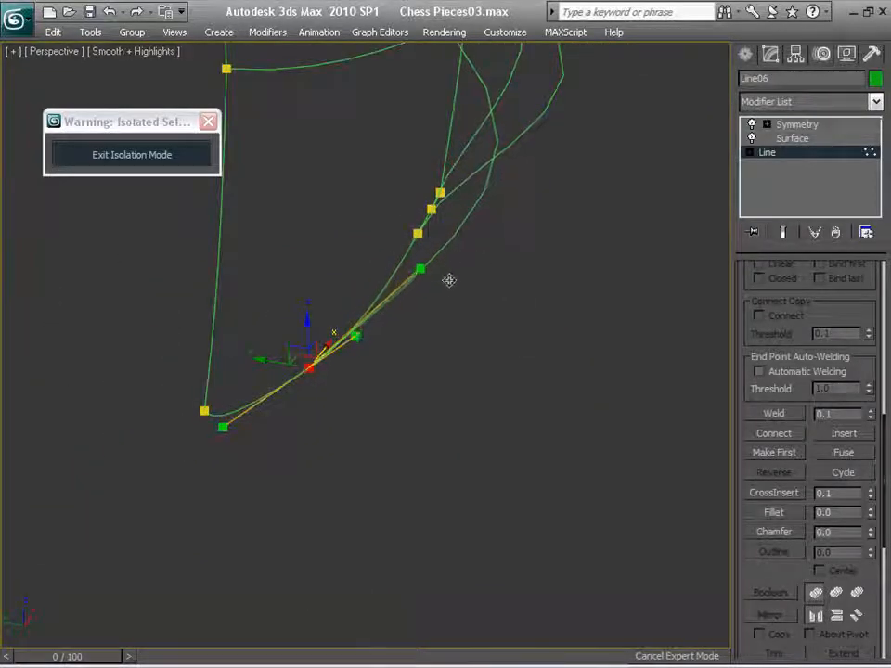
middle_click_drag(534, 347, 466, 508, "alt")
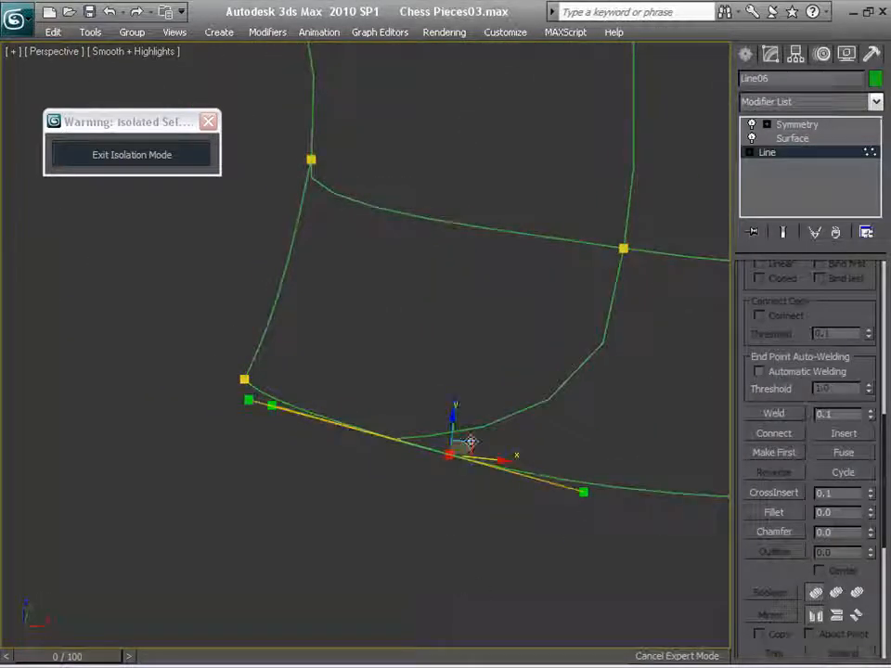
left_click_drag(249, 399, 355, 465)
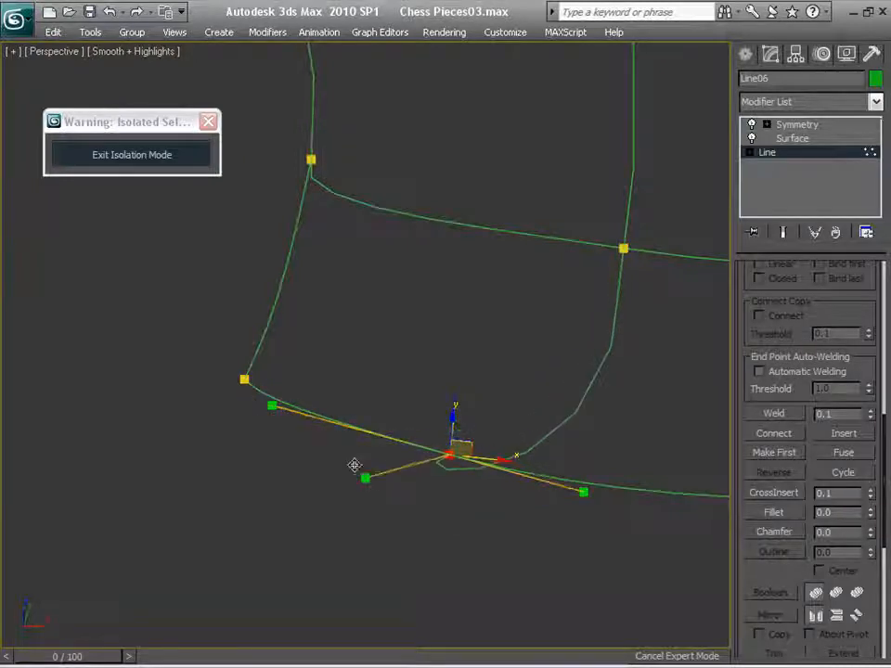
middle_click_drag(520, 563, 623, 584, "alt")
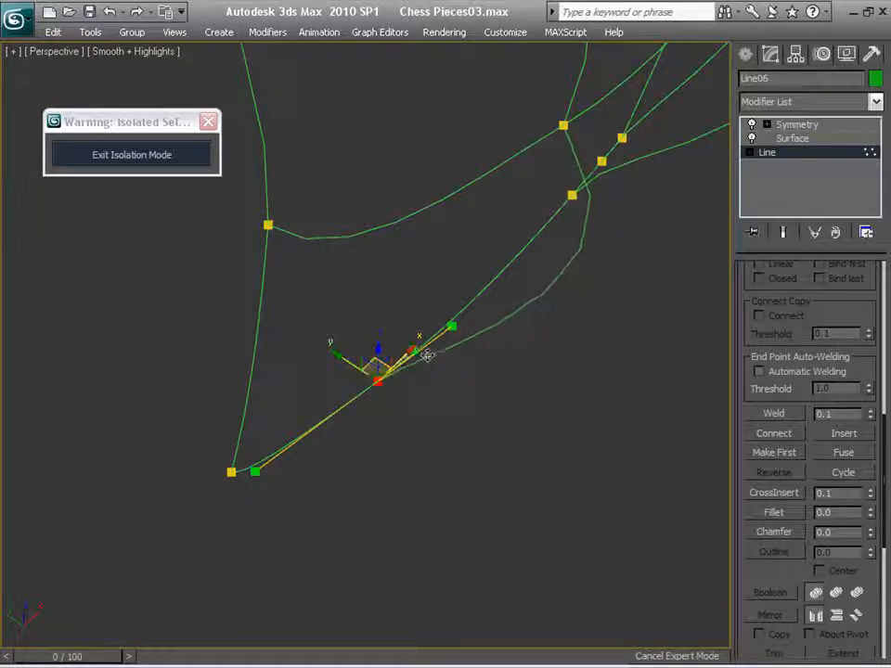
middle_click_drag(540, 422, 674, 331, "alt")
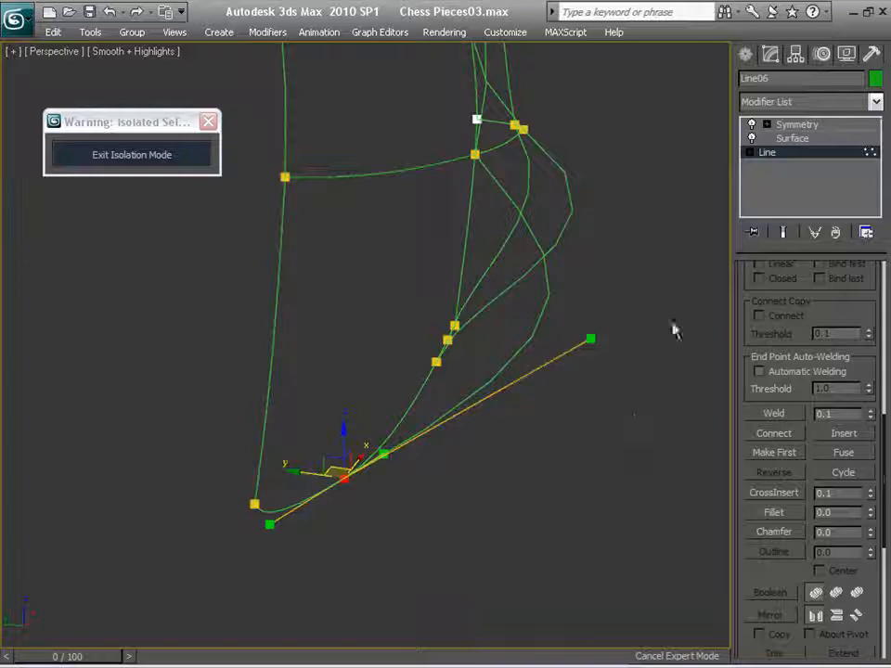
Show the end result and inspect the shaded base edge from the back corner to the chest.
left_click(783, 232)
scroll(584, 461, "up", 6)
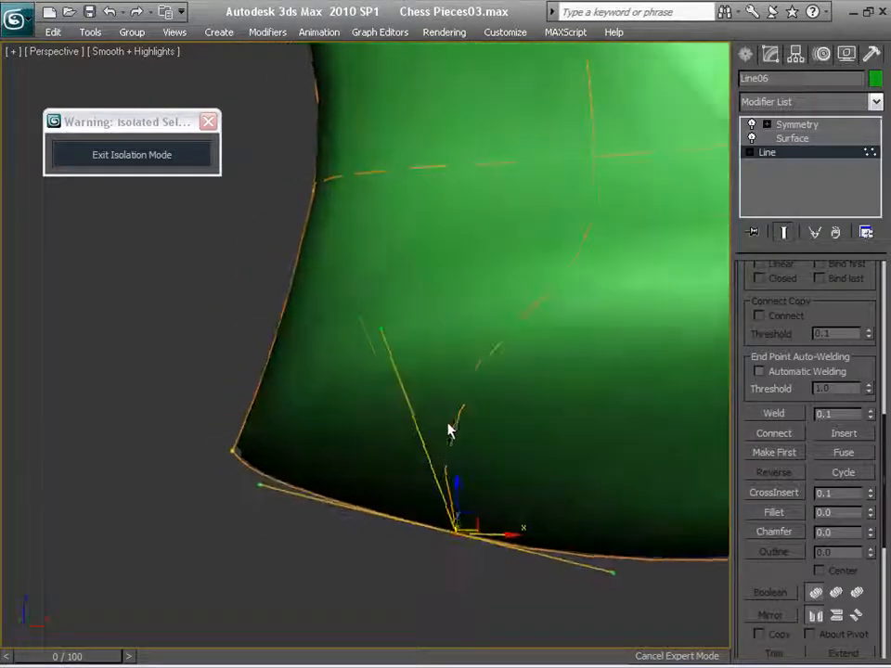
scroll(448, 425, "down", 5)
middle_click_drag(569, 515, 438, 513)
scroll(506, 532, "up", 2)
middle_click_drag(507, 533, 388, 540)
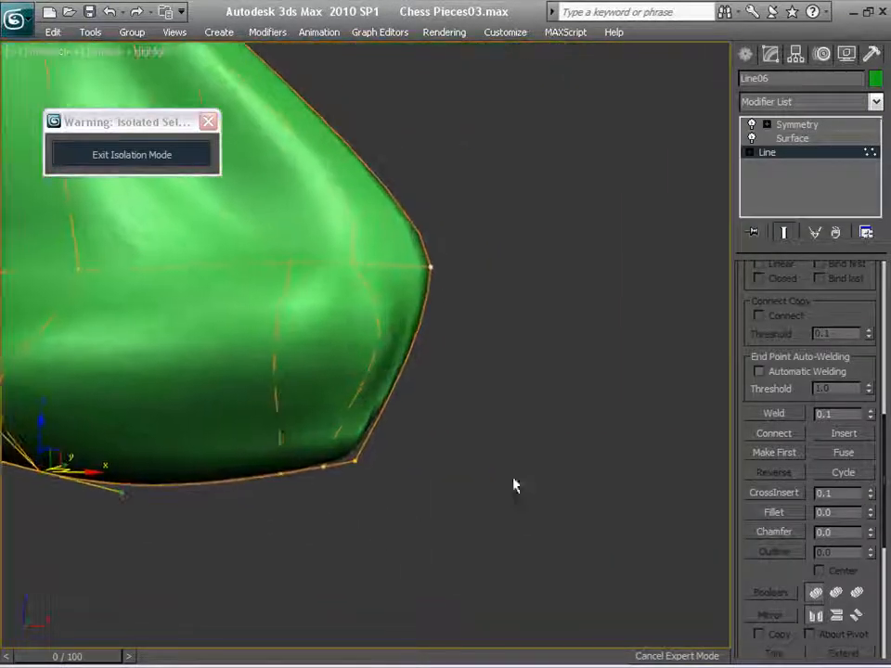
scroll(384, 488, "down", 4)
scroll(527, 553, "up", 6)
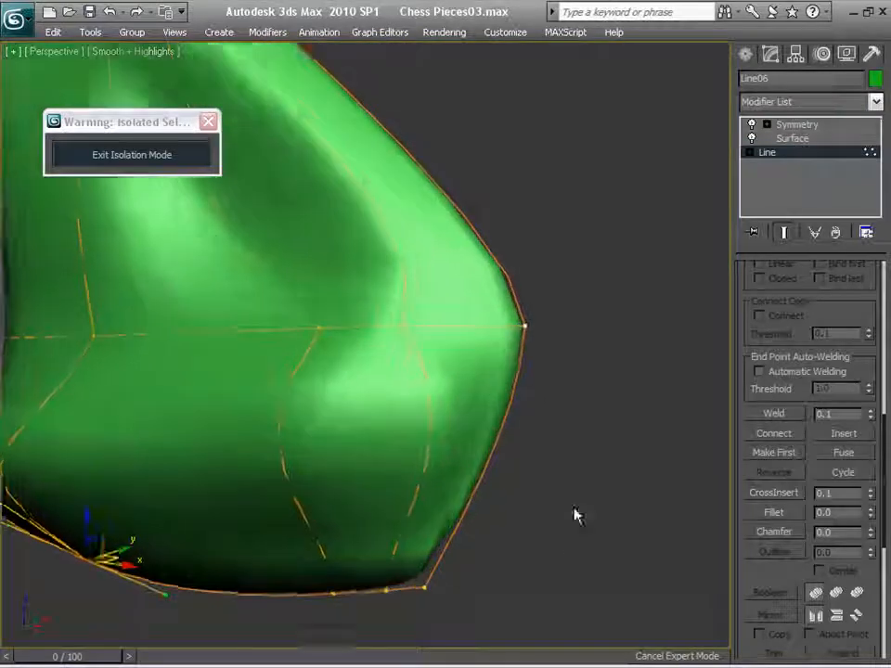
Select the front corner vertex at the bottom of the chest and pull its front-profile handle sideways.
middle_click_drag(575, 516, 555, 346, "alt")
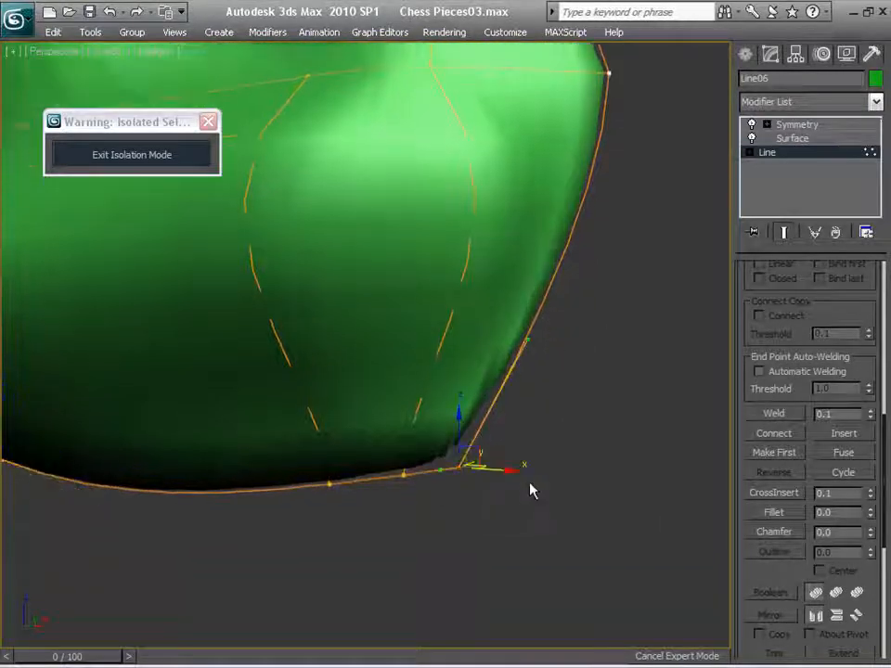
middle_click_drag(563, 517, 616, 559, "alt")
middle_click_drag(513, 501, 446, 547)
scroll(482, 539, "up", 2)
middle_click_drag(445, 547, 464, 536)
middle_click_drag(464, 536, 437, 557, "alt")
left_click_drag(522, 294, 587, 314)
middle_click_drag(598, 364, 612, 430, "alt")
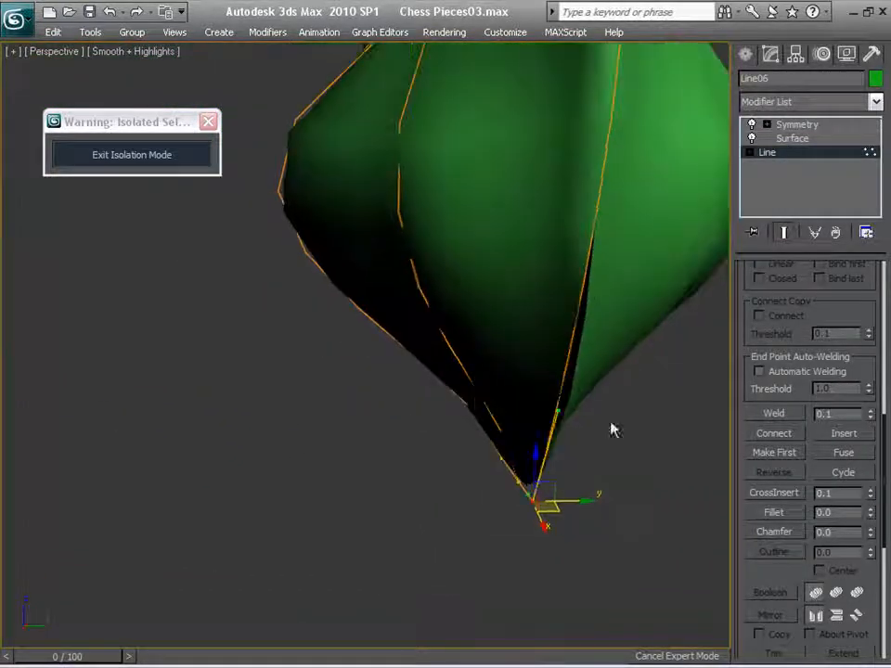
left_click_drag(583, 415, 588, 418)
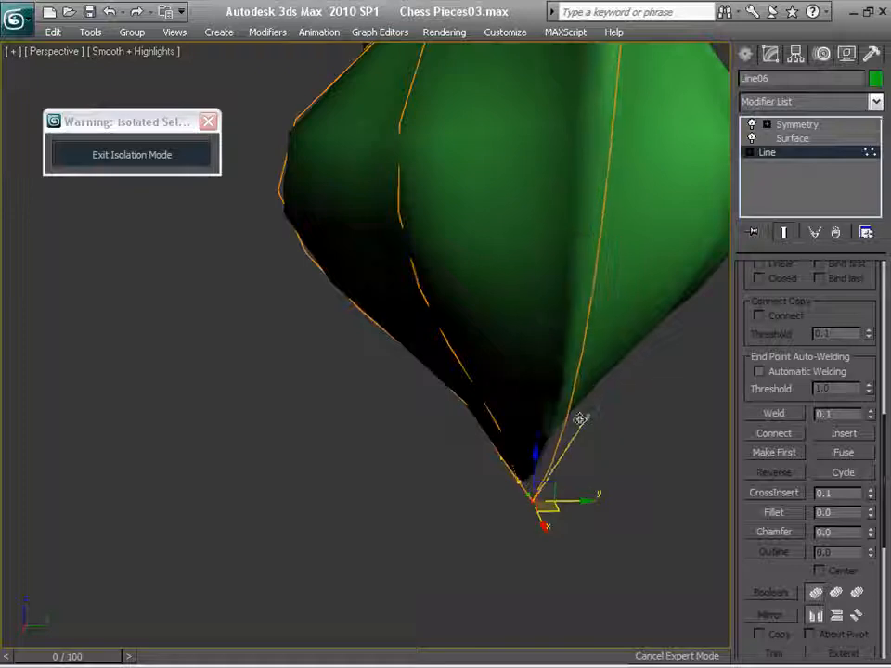
middle_click_drag(578, 418, 698, 289, "alt")
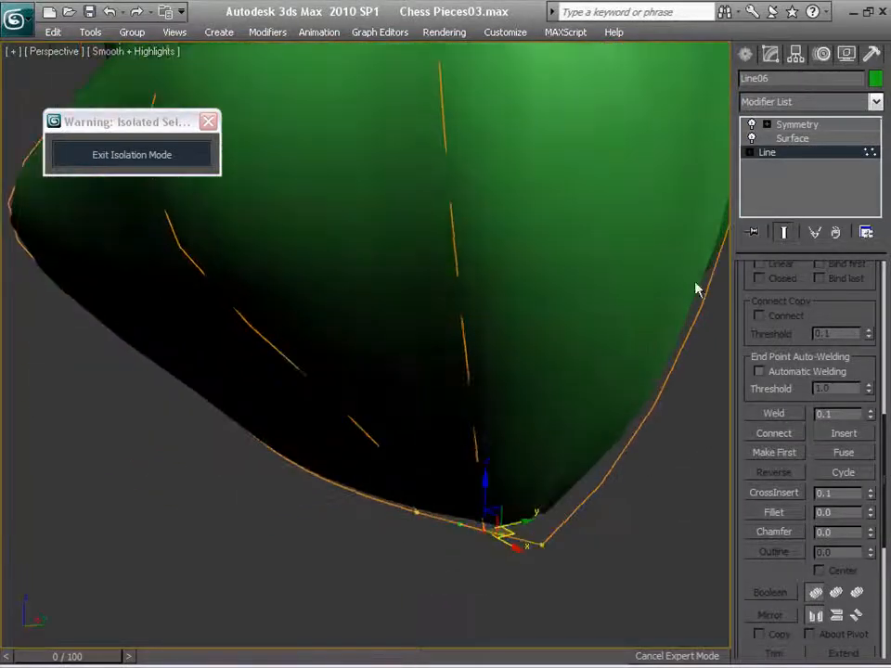
Hide the end result and pull the cross-spline handle of the base vertex beside the front corner outward and down.
left_click(783, 234)
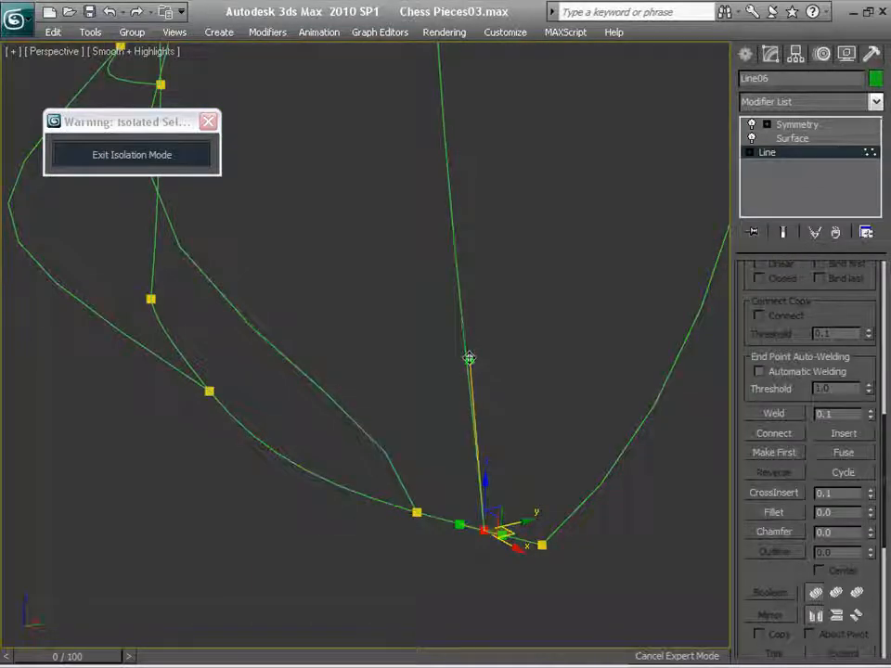
left_click_drag(470, 358, 389, 525)
middle_click_drag(444, 580, 676, 518, "alt")
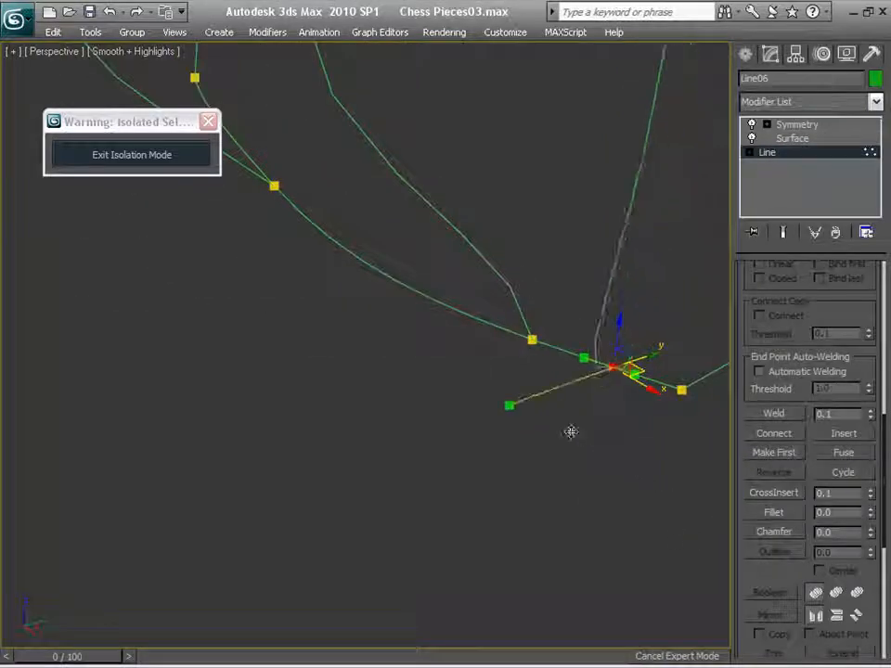
middle_click_drag(629, 486, 526, 410, "alt")
Select the throat vertex at the top of the front neck profile and pull its cross-spline handle outward.
scroll(623, 472, "up", 4)
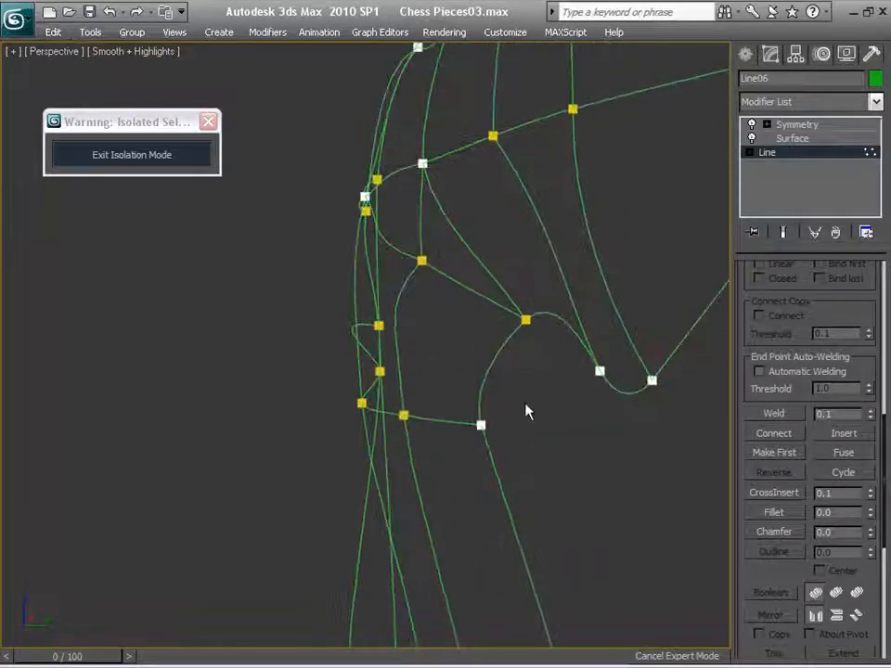
middle_click_drag(448, 447, 537, 512, "alt")
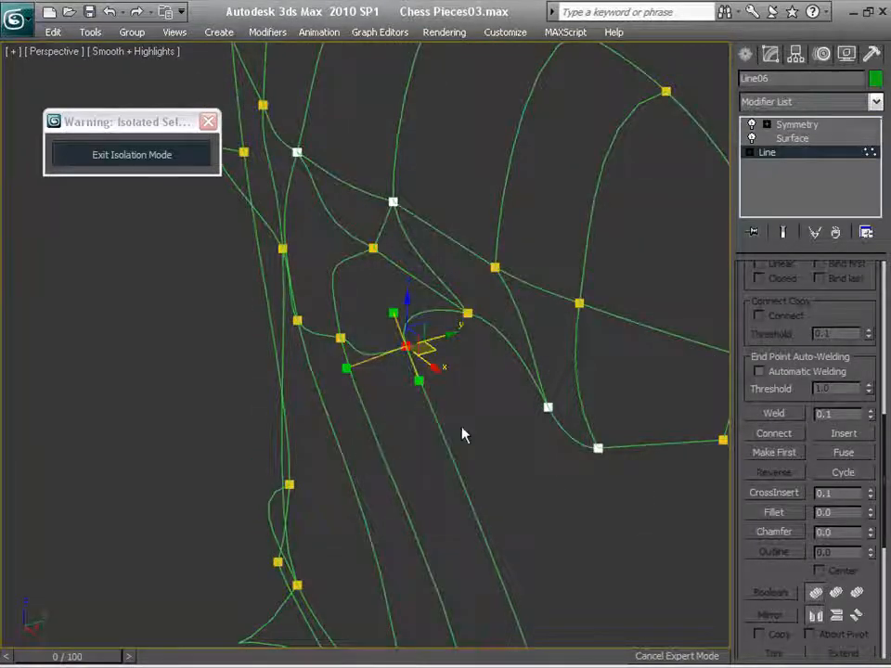
middle_click_drag(464, 436, 577, 535, "alt")
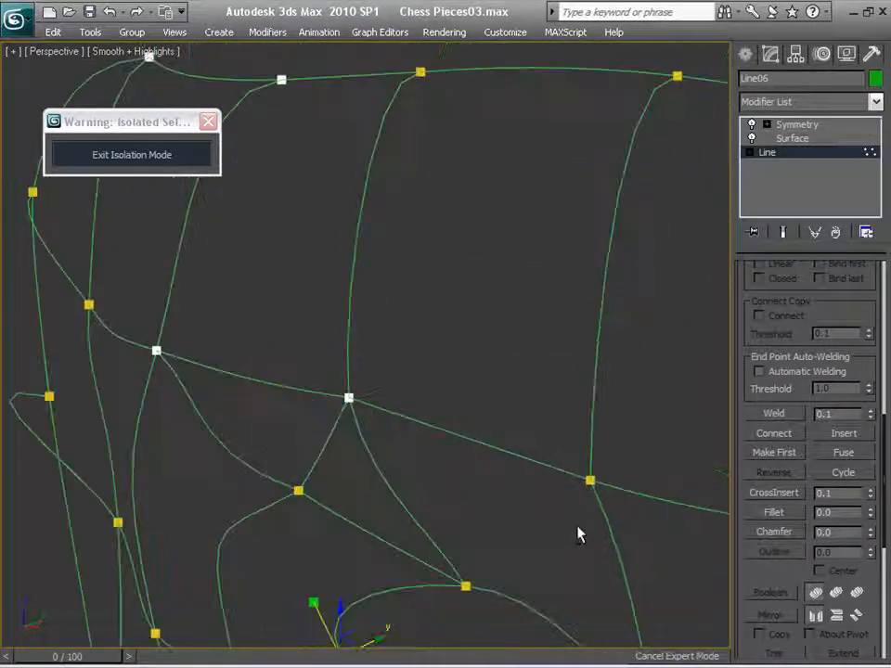
Select the profile vertex where the throat meets the jaw and pull its two cross-spline handles outward from the centre seam.
left_click_drag(489, 599, 433, 549)
middle_click_drag(454, 577, 607, 380, "alt")
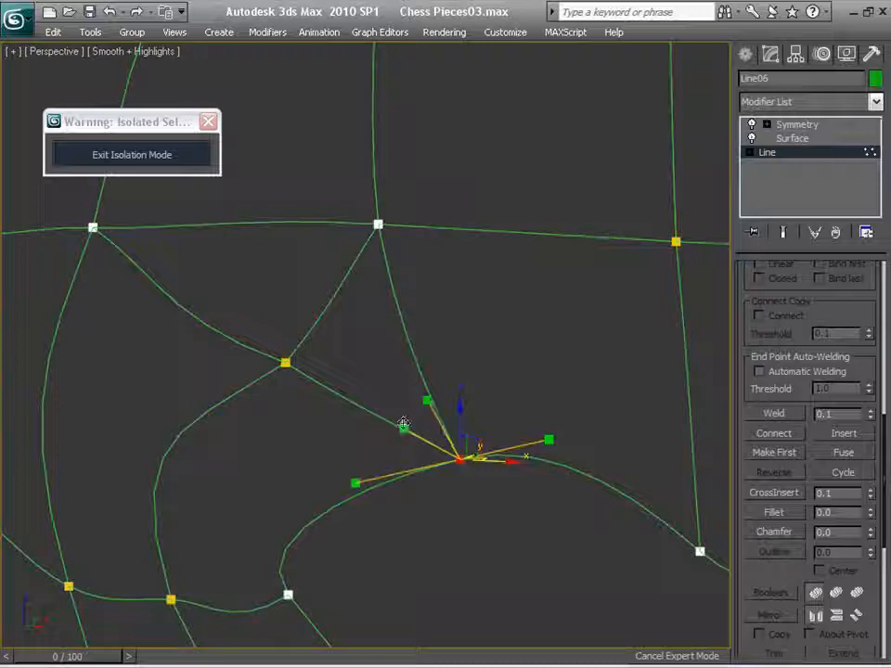
middle_click_drag(444, 527, 405, 443, "alt")
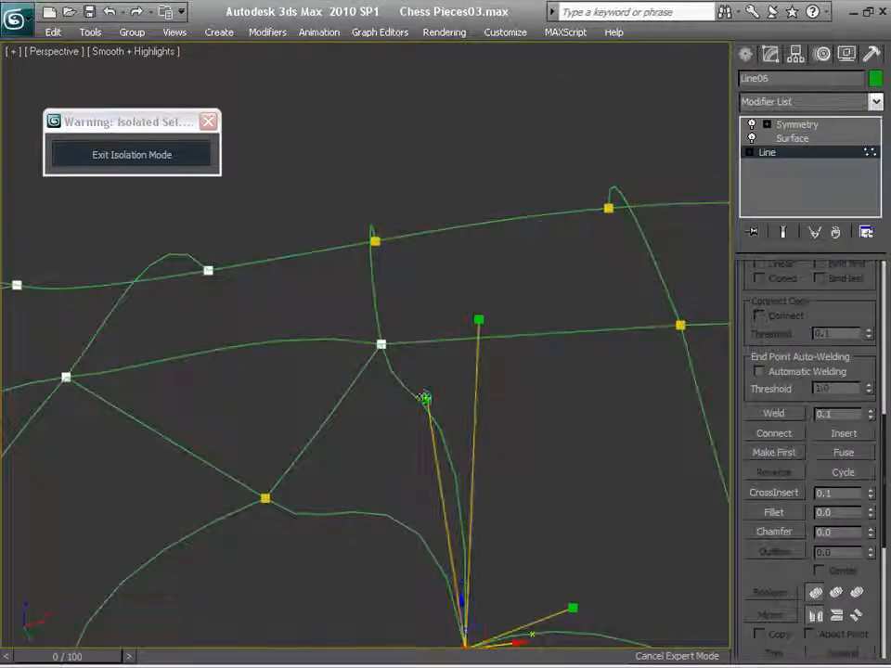
left_click_drag(408, 437, 387, 472)
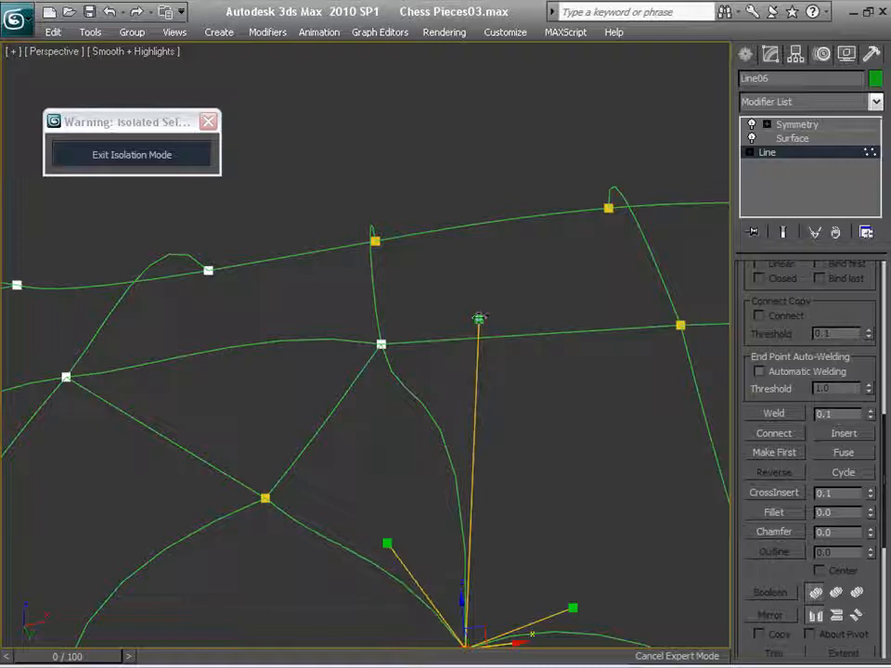
middle_click_drag(287, 484, 437, 610, "alt")
middle_click_drag(538, 620, 418, 468)
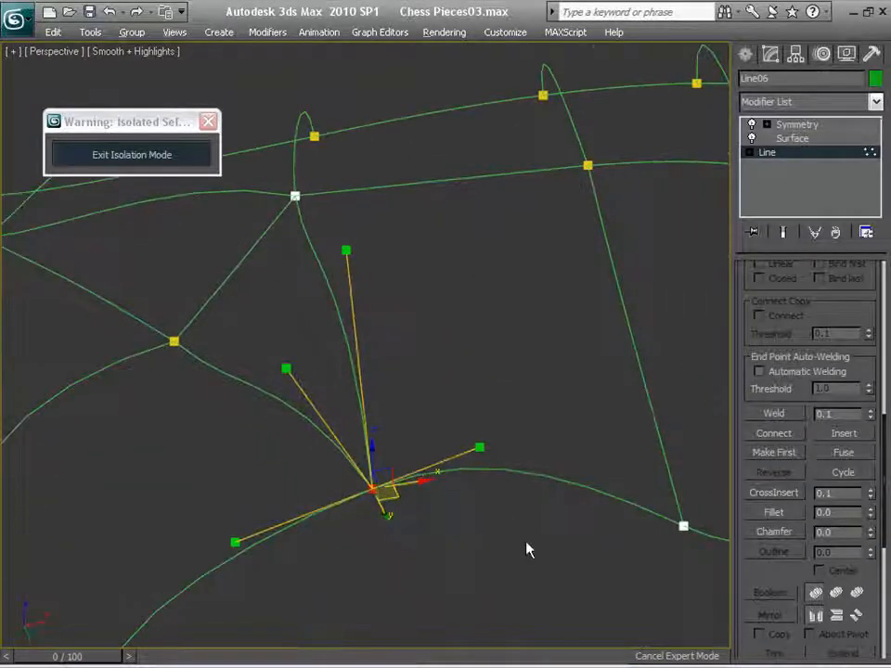
Select the next profile vertex along the underside of the jaw and pull its cross-spline handle outward, level with the seam.
middle_click_drag(527, 550, 378, 375, "alt")
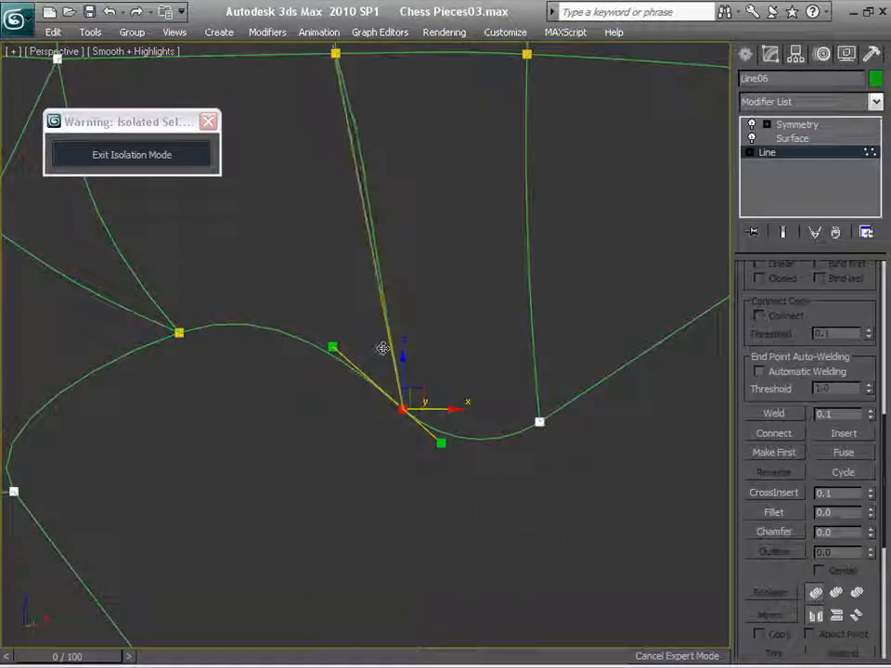
left_click_drag(382, 348, 427, 307)
middle_click_drag(453, 487, 445, 590, "alt")
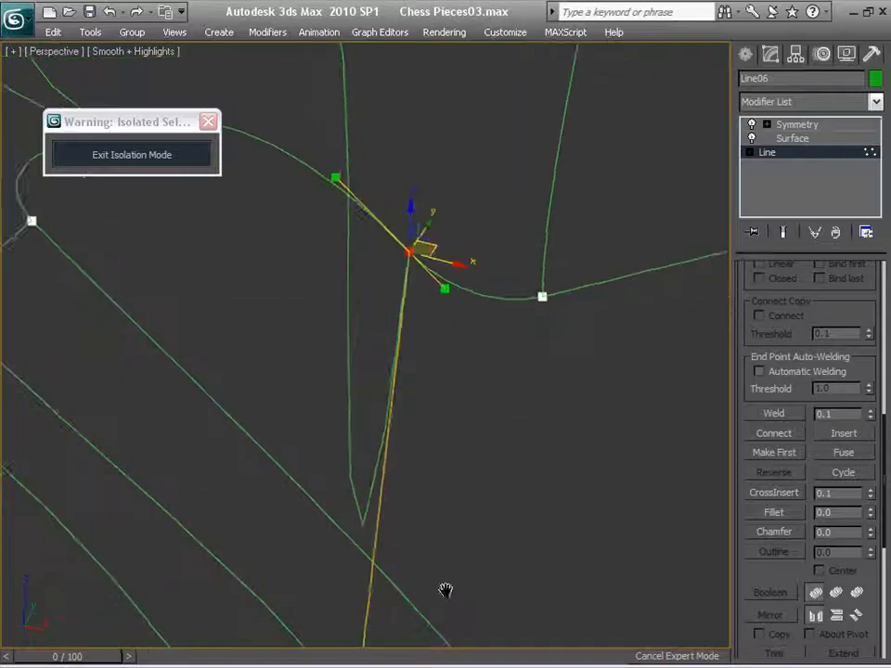
scroll(436, 532, "down", 8)
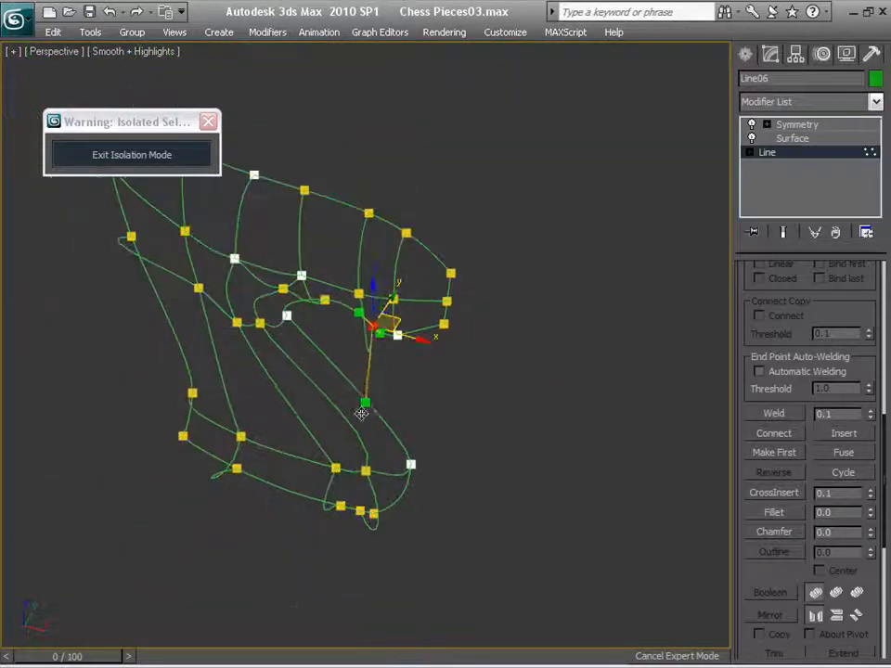
scroll(408, 389, "up", 6)
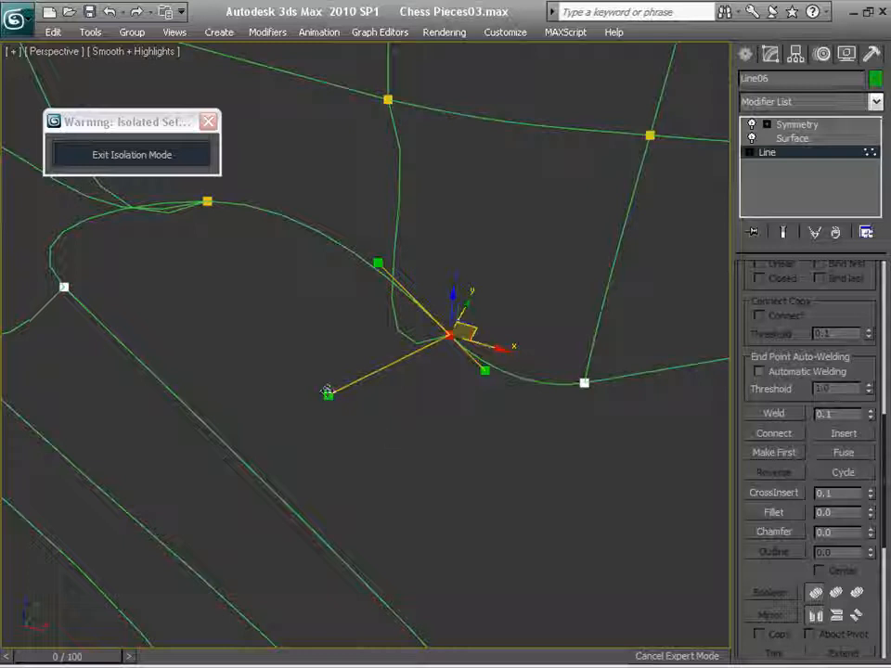
Pull the cross-spline handles of the profile vertices under the chin, on the muzzle front and on top of the nose outward.
middle_click_drag(358, 367, 366, 452)
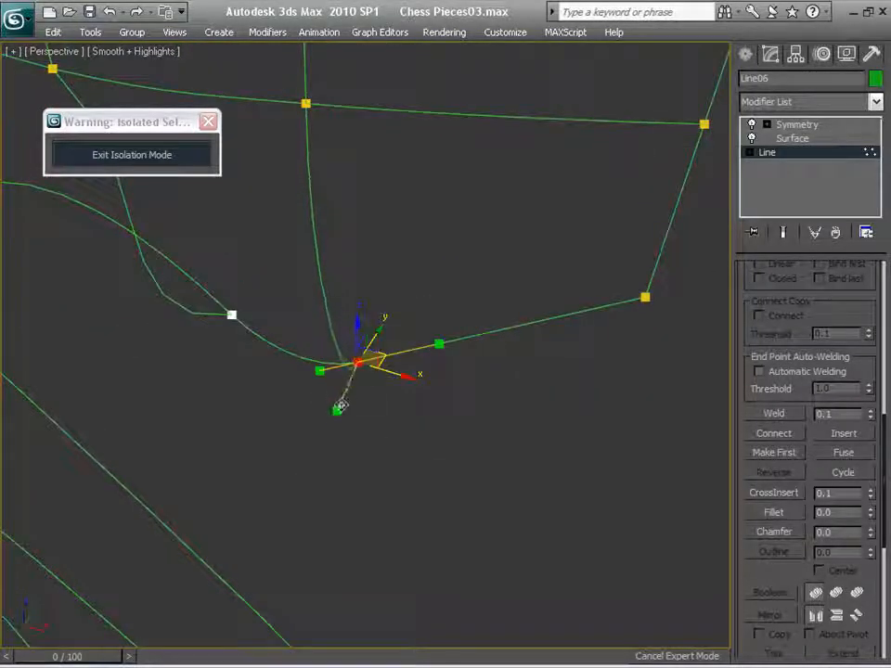
middle_click_drag(525, 439, 326, 458)
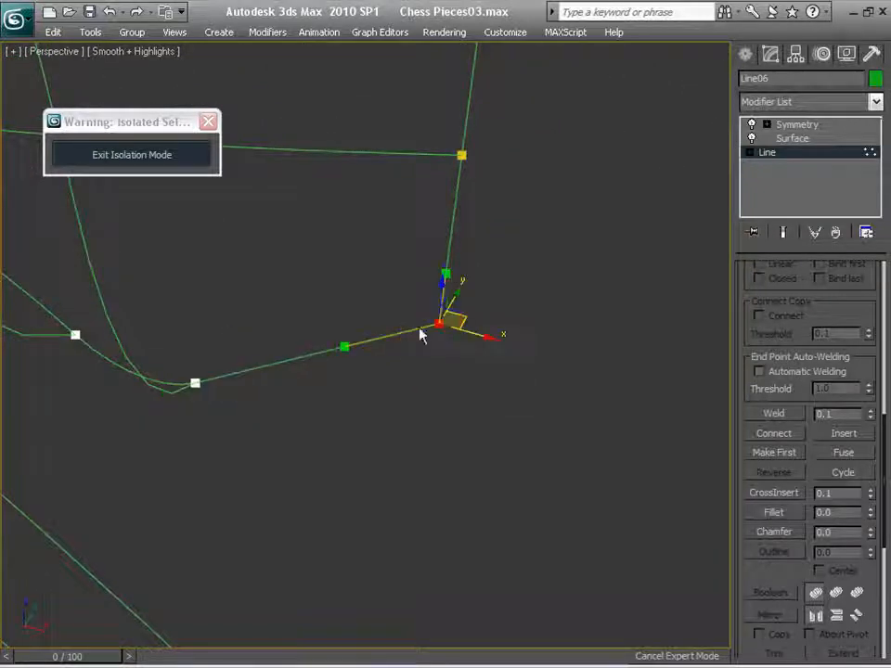
middle_click_drag(474, 404, 352, 447, "alt")
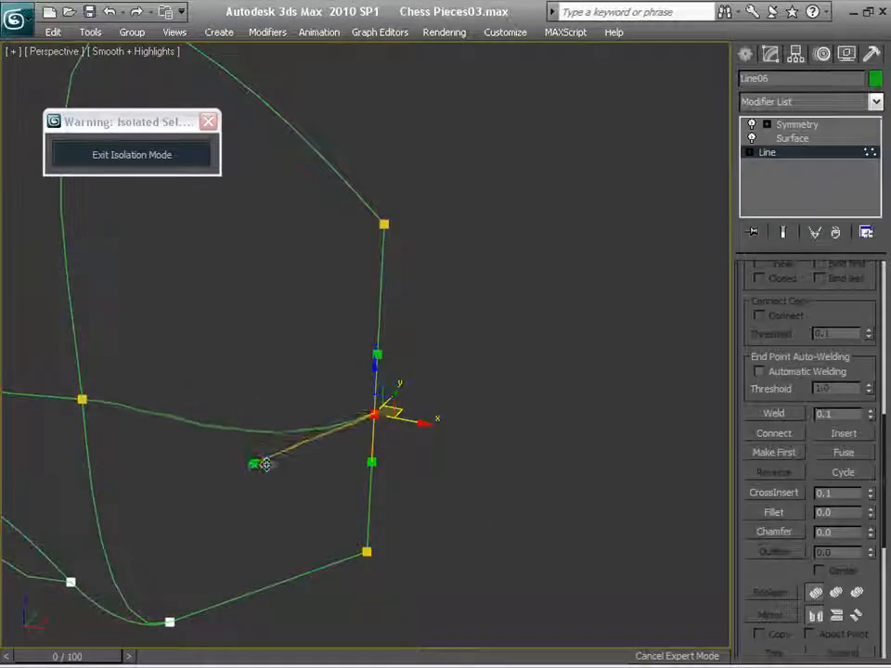
middle_click_drag(265, 465, 389, 365, "alt")
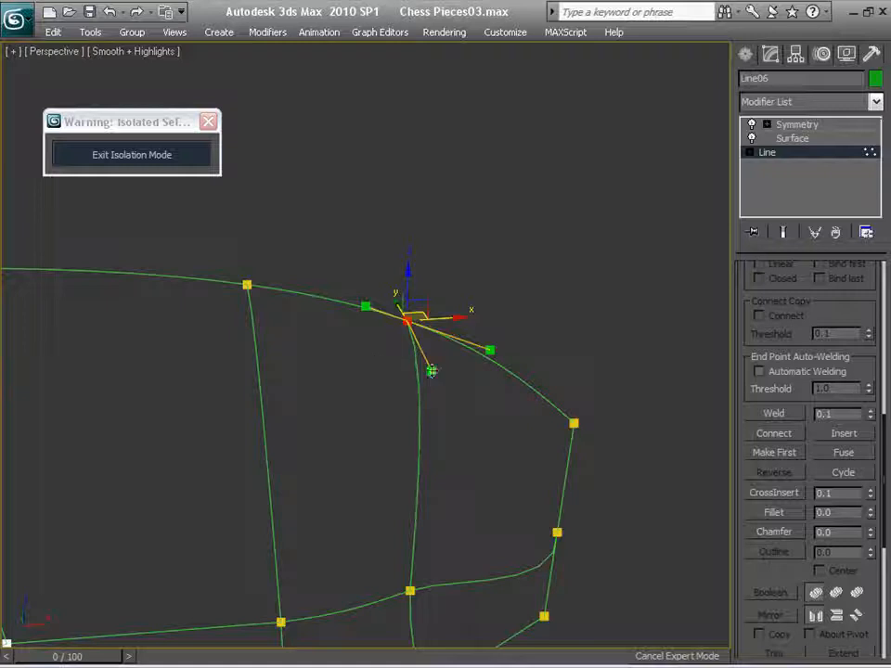
Show the end result of the modifier stack and reshape the Bezier handles of the vertex under the jaw to smooth the crease.
scroll(357, 390, "down", 8)
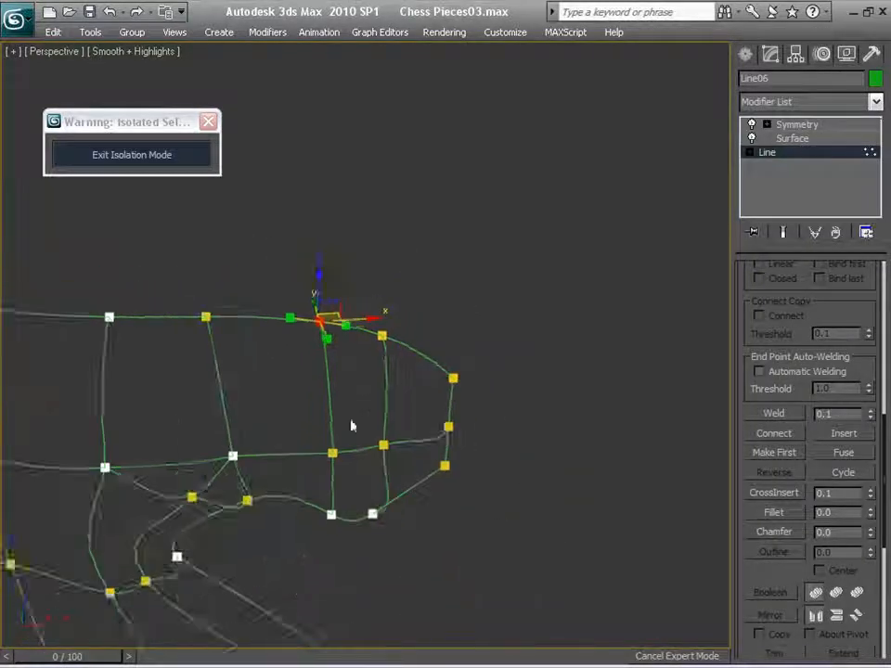
left_click(783, 232)
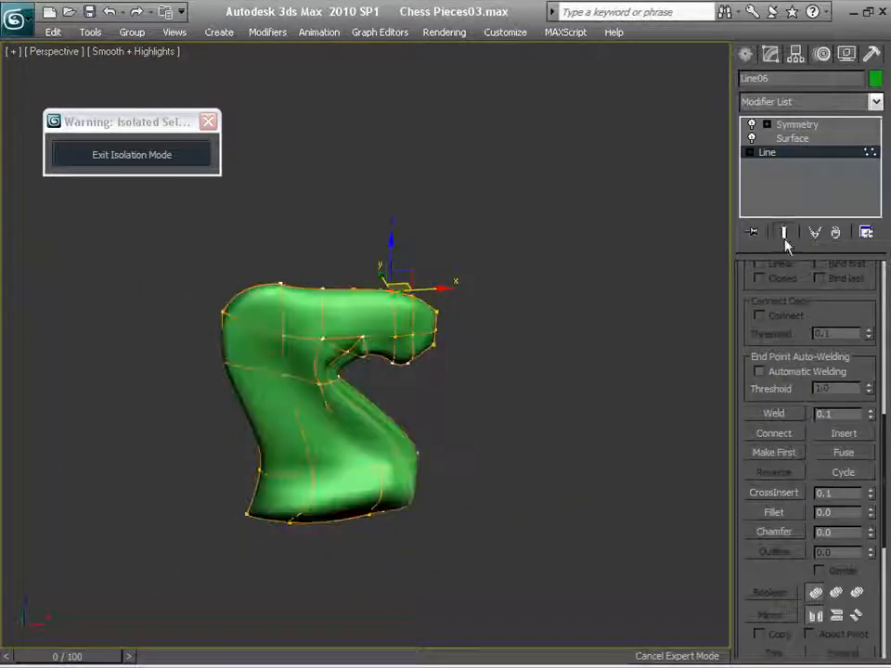
middle_click_drag(557, 441, 481, 444, "alt")
scroll(541, 392, "up", 8)
scroll(481, 444, "up", 3)
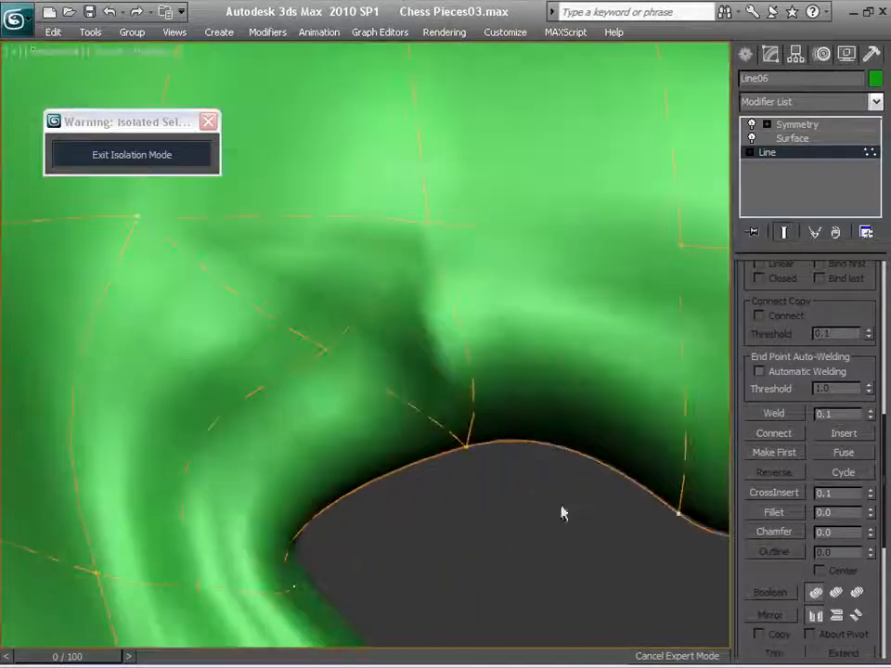
middle_click_drag(562, 513, 526, 388)
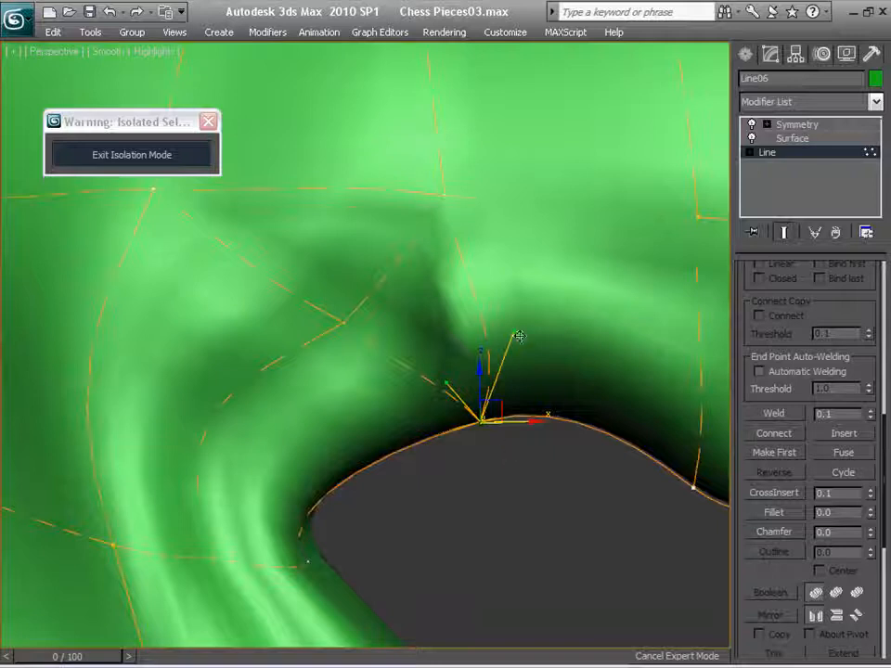
left_click_drag(493, 335, 473, 345)
left_click_drag(447, 382, 406, 402)
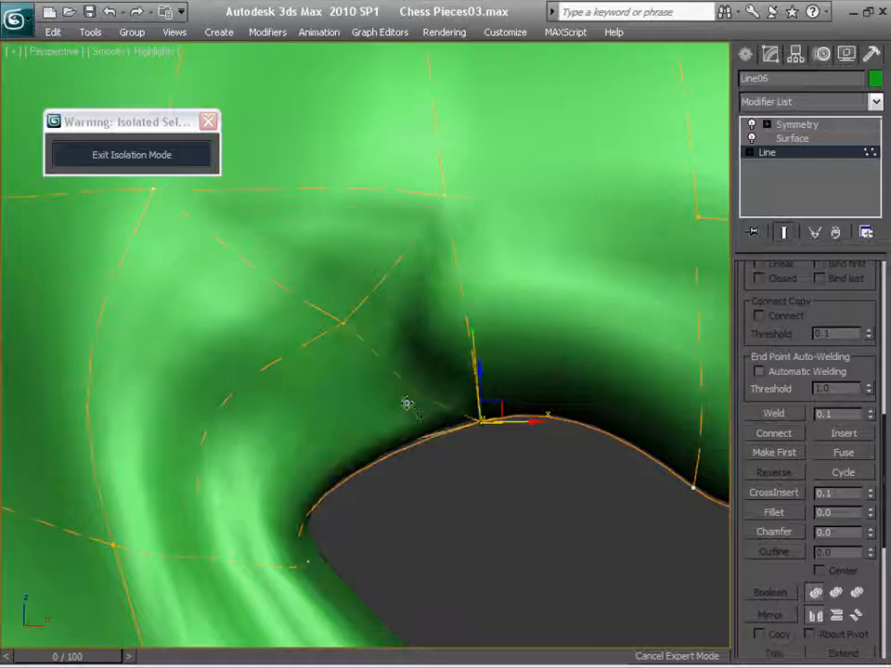
middle_click_drag(406, 402, 227, 317, "alt")
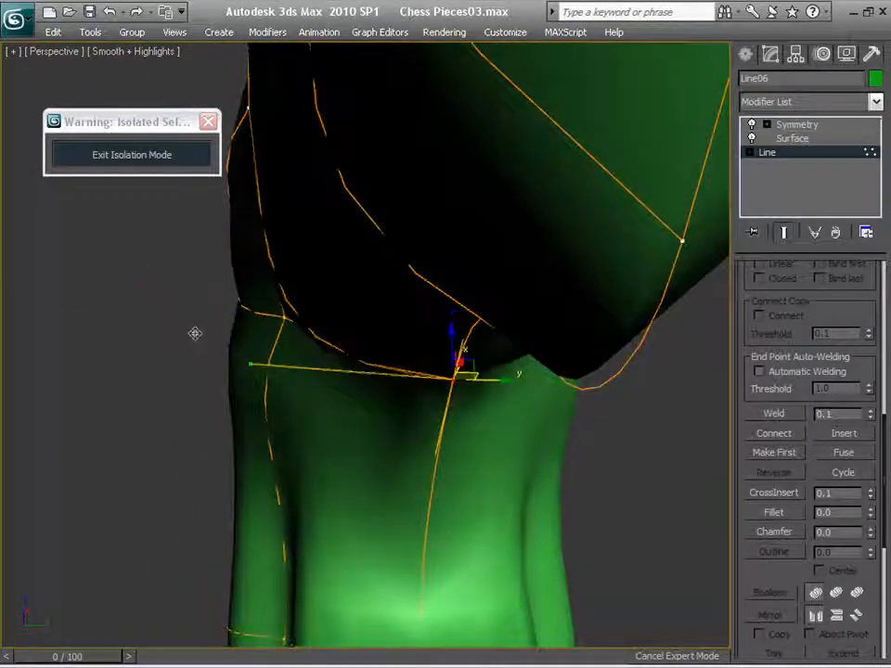
left_click_drag(250, 364, 254, 309)
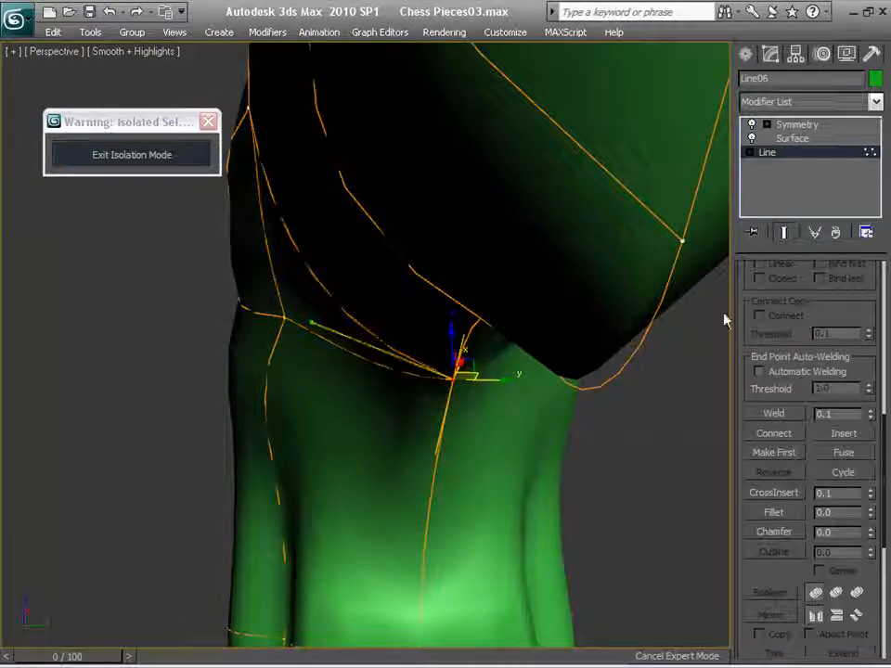
Hide the end result, refine the two inner Bezier handles of the under-jaw vertex along their splines, and show the surface again.
left_click(782, 236)
middle_click_drag(440, 332, 695, 454, "alt")
left_click_drag(420, 301, 490, 307)
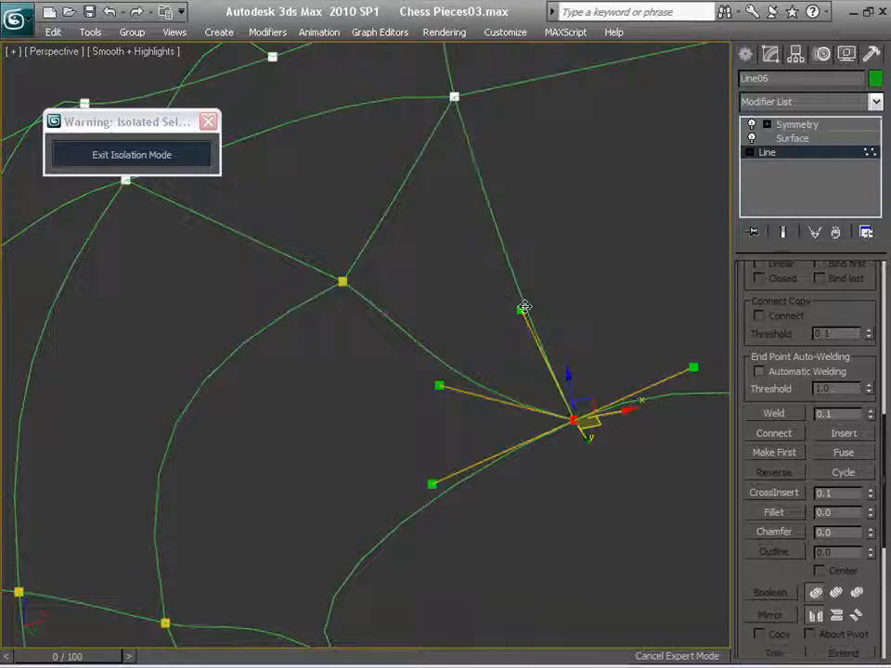
left_click_drag(452, 393, 458, 378)
left_click(783, 232)
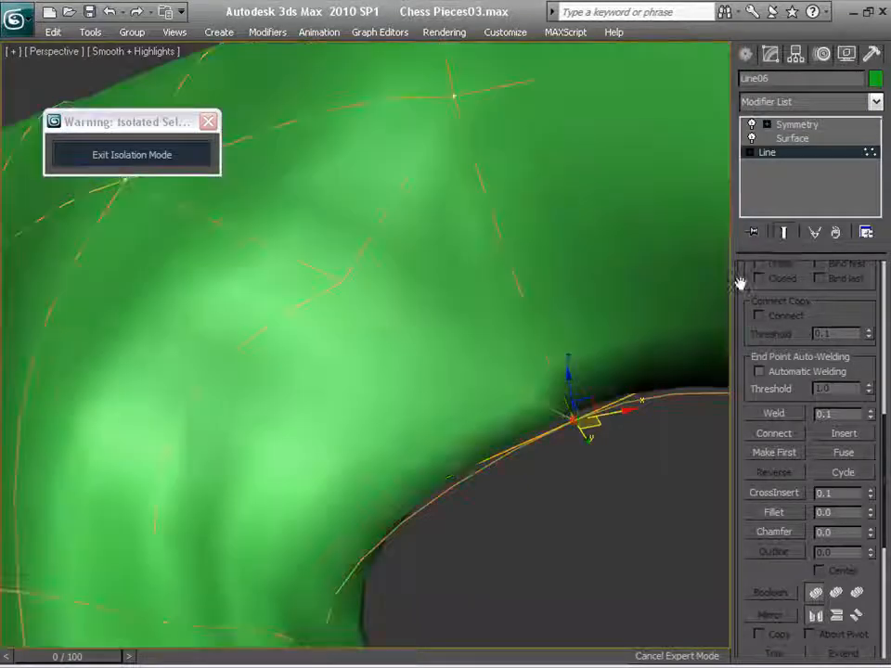
Examine the surfaced head and neck from both sides and the front for remaining creases.
middle_click_drag(740, 279, 335, 521, "alt")
scroll(652, 528, "down", 5)
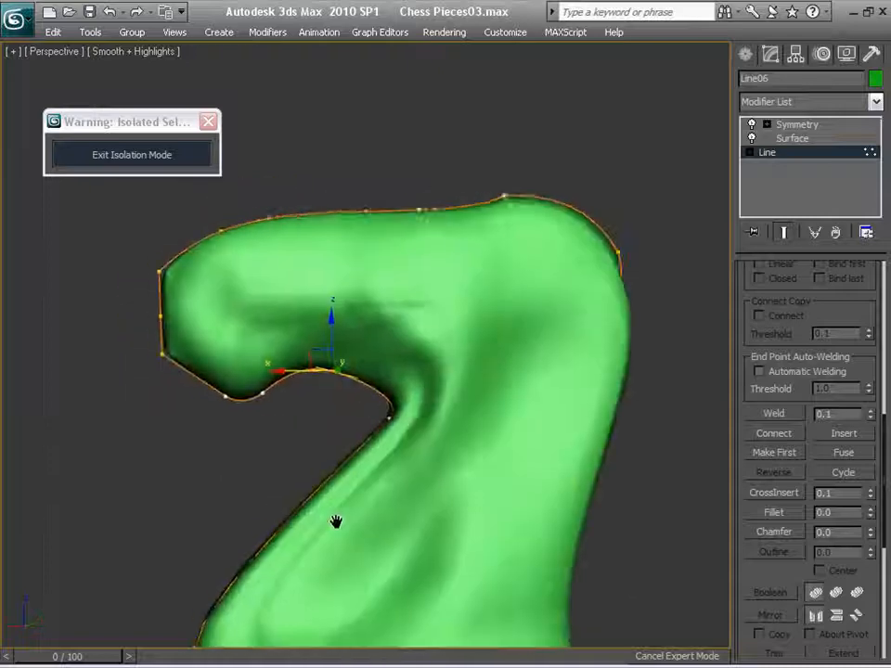
scroll(461, 460, "down", 4)
middle_click_drag(461, 460, 275, 465, "alt")
scroll(274, 465, "up", 3)
middle_click_drag(360, 456, 388, 509)
scroll(250, 456, "up", 3)
scroll(408, 511, "down", 1)
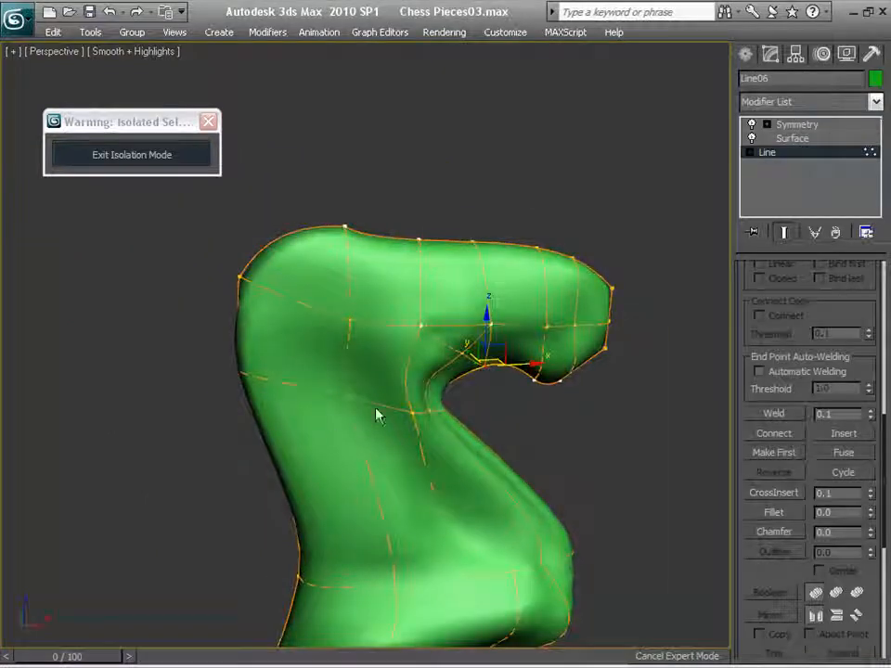
middle_click_drag(422, 397, 650, 364, "alt")
scroll(598, 436, "down", 2)
scroll(476, 397, "up", 1)
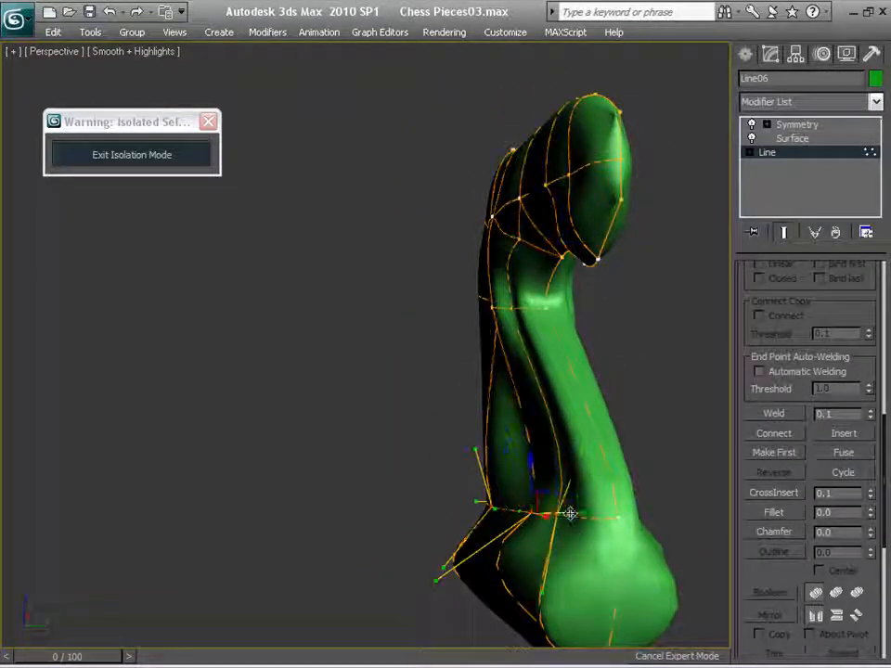
Try to move the selected vertices around the neck's base along the Y axis and undo the move.
left_click_drag(570, 513, 544, 513)
key("ctrl+z")
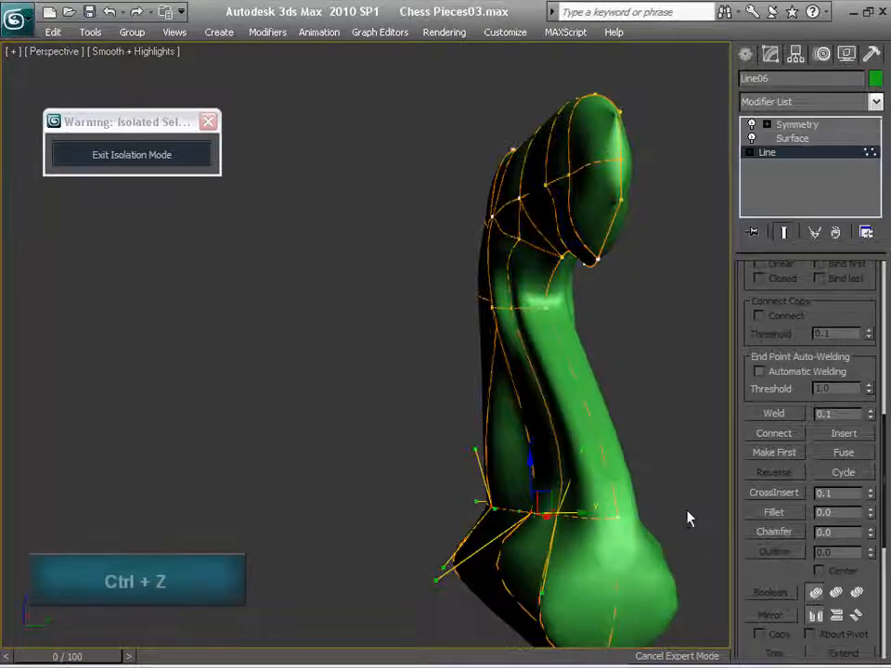
middle_click_drag(688, 517, 654, 527, "alt")
scroll(665, 437, "up", 4)
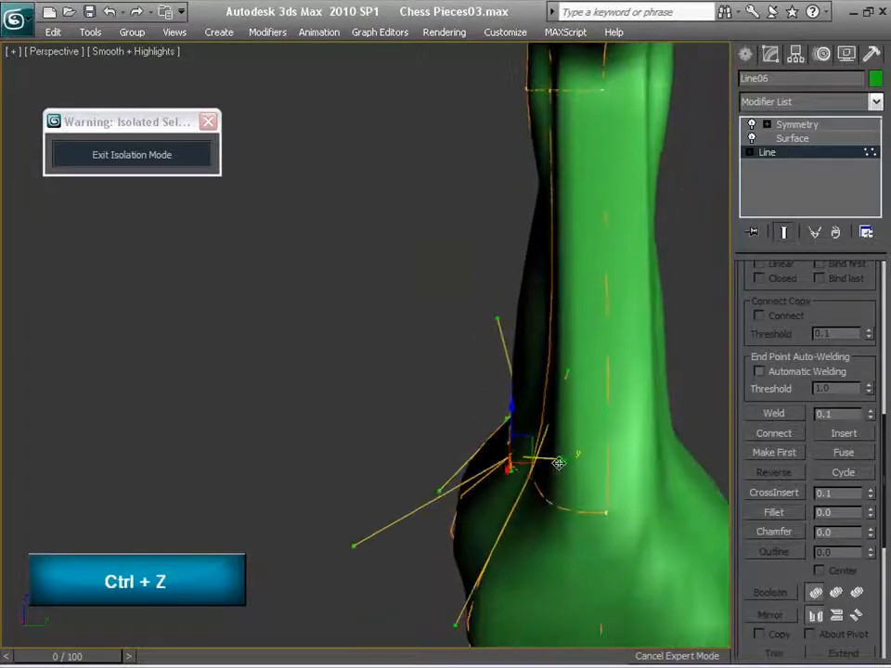
middle_click_drag(558, 462, 644, 537, "alt")
scroll(511, 488, "down", 5)
scroll(671, 501, "up", 3)
scroll(671, 497, "up", 1)
middle_click_drag(671, 492, 680, 540)
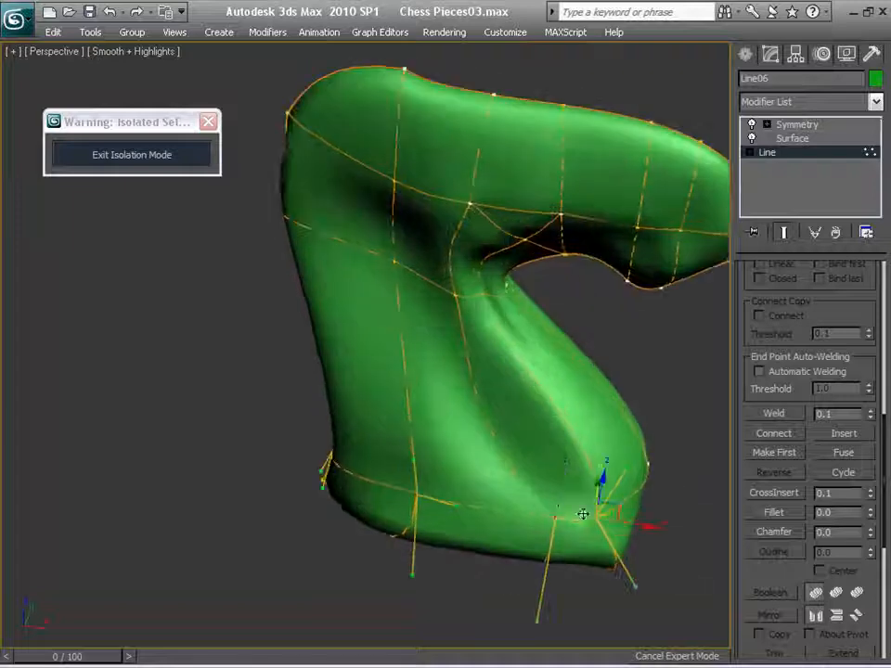
Hide the end result and convert the three inner vertices of the spline row across the upper neck to Bezier.
middle_click_drag(553, 516, 732, 274, "alt")
left_click(784, 232)
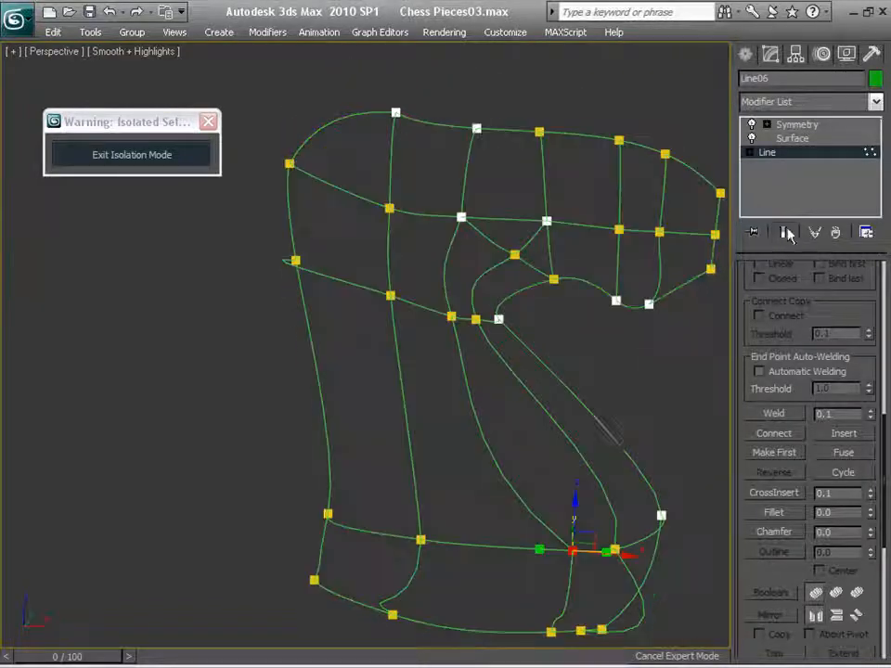
middle_click_drag(594, 504, 516, 444, "alt")
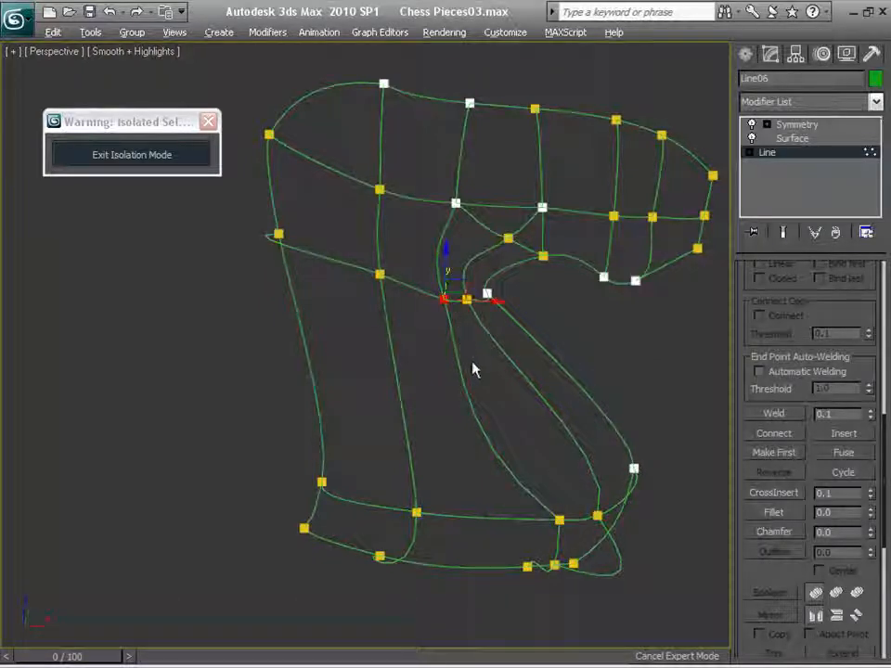
middle_click_drag(472, 370, 378, 284, "alt")
left_click_drag(378, 280, 485, 347)
right_click(461, 307)
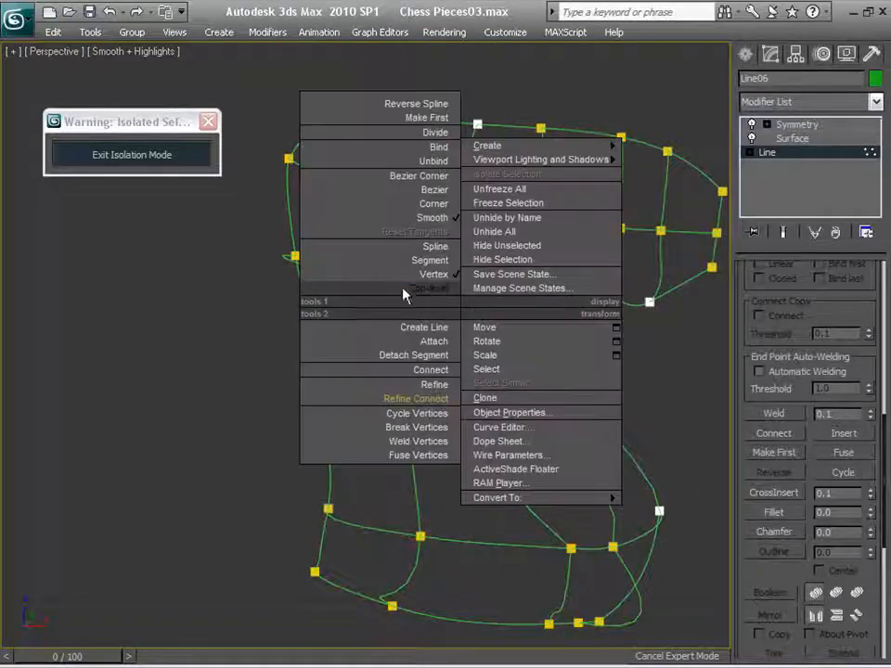
left_click(435, 190)
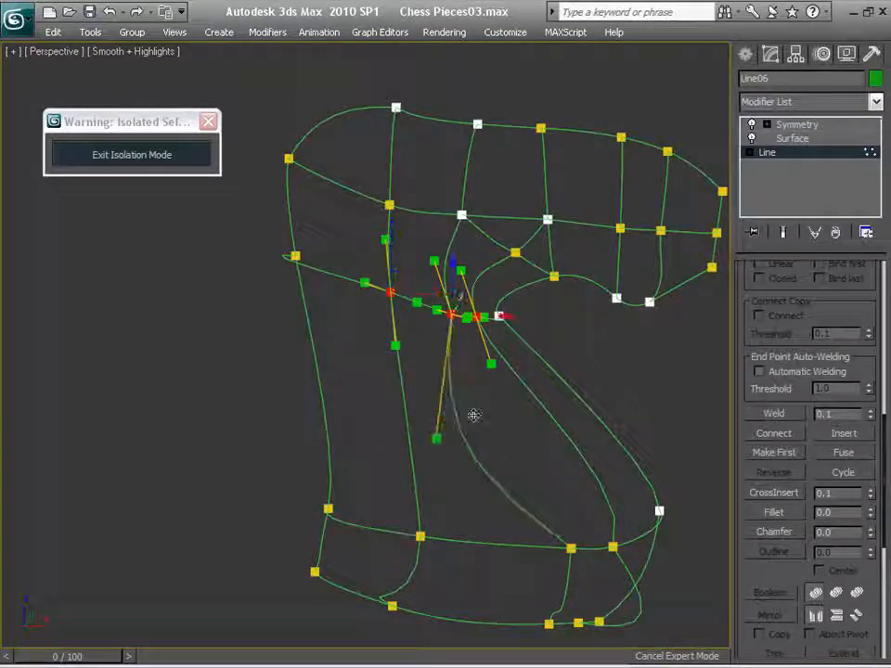
Show the end result and pull the lower Bezier handle of the outer throat vertex inward along the neck.
middle_click_drag(524, 427, 588, 466, "alt")
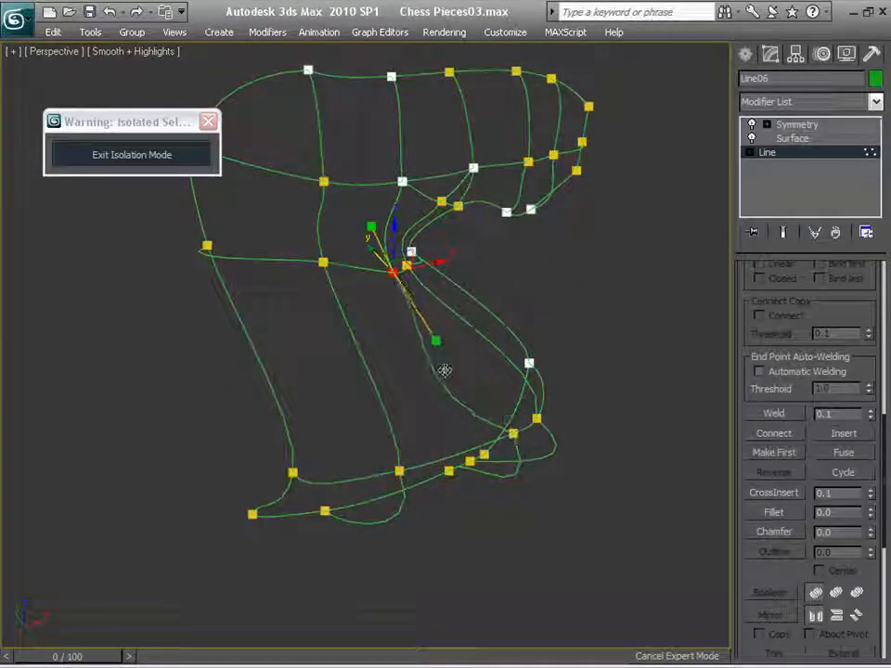
left_click(784, 233)
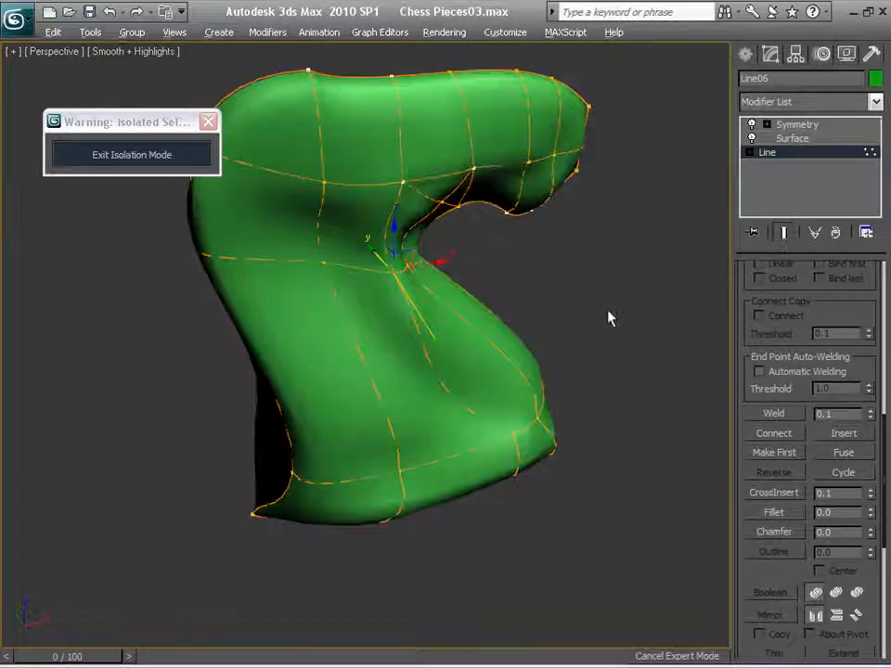
middle_click_drag(608, 318, 398, 456, "alt")
scroll(507, 240, "up", 2)
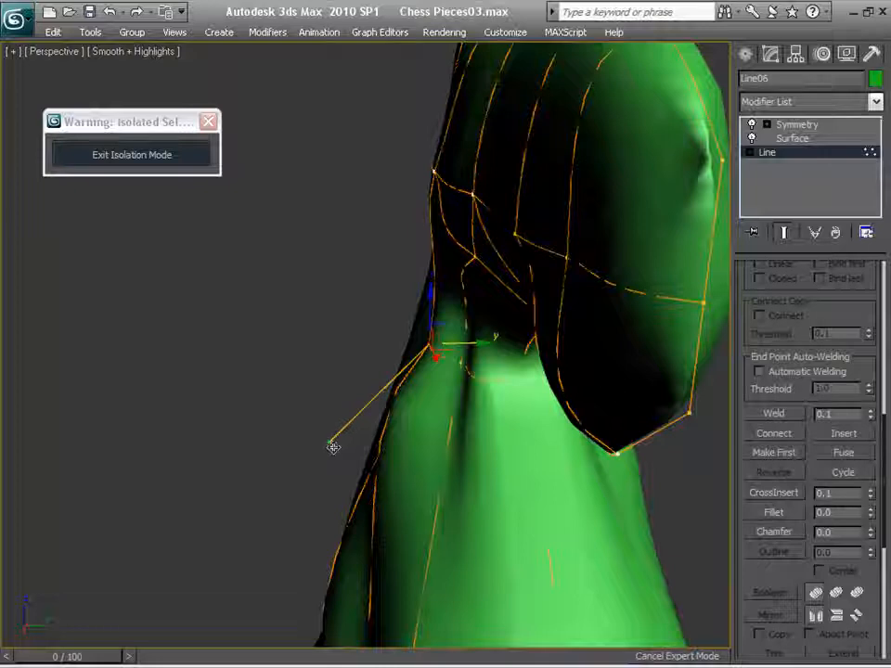
left_click_drag(329, 447, 386, 453)
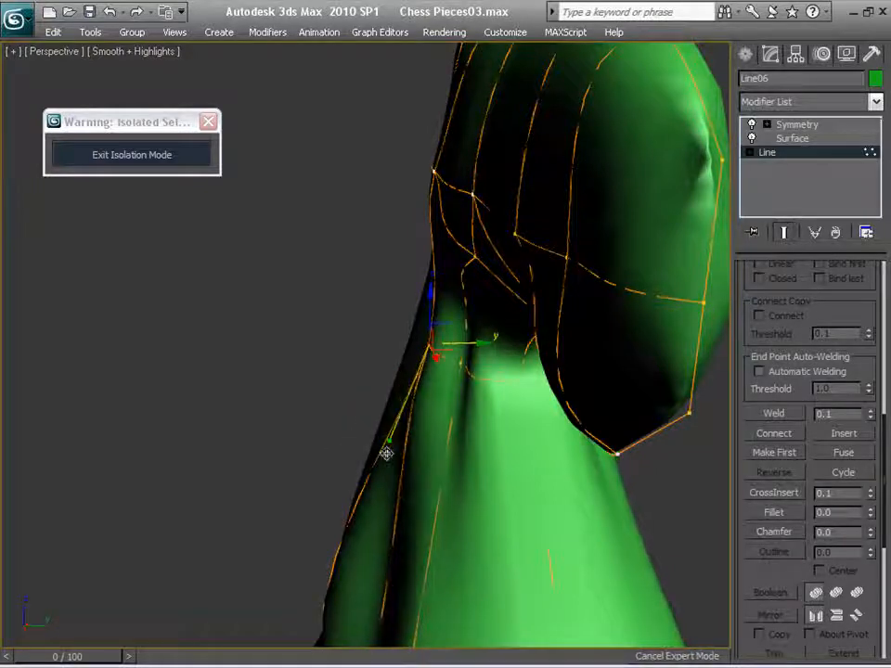
middle_click_drag(386, 452, 509, 531, "alt")
Move the rear vertex of the neck's base along Y to the symmetry seam to close the gap at the back.
middle_click_drag(603, 274, 611, 252)
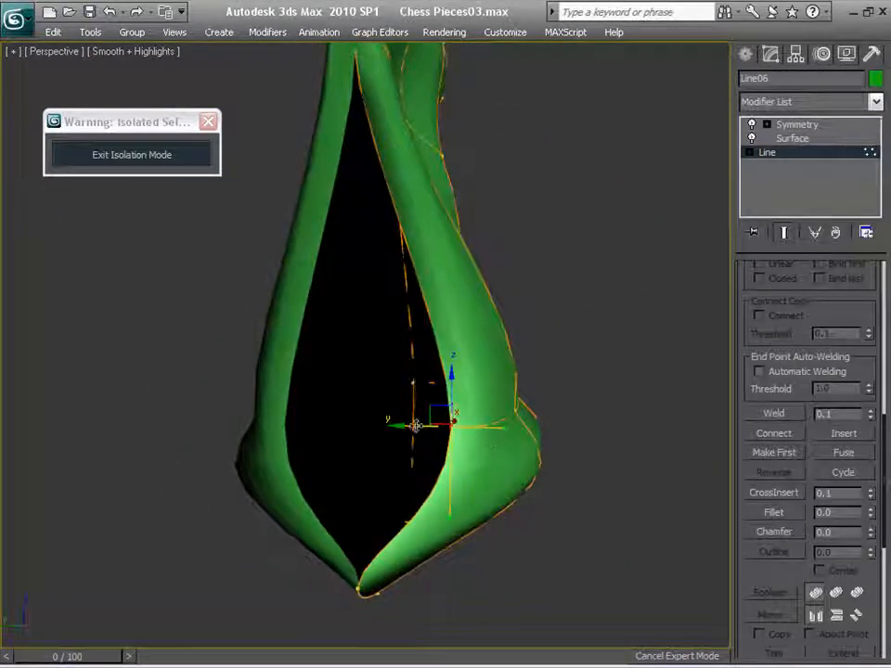
left_click_drag(415, 426, 323, 426)
scroll(547, 418, "down", 3)
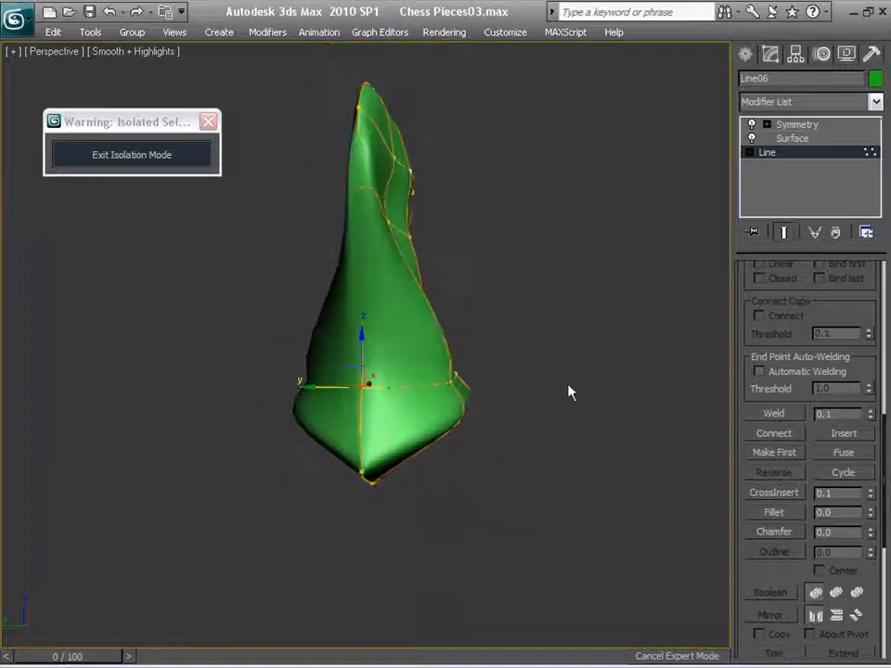
Move the vertex on the side of the muzzle outward along Y to widen the muzzle.
middle_click_drag(569, 392, 304, 535, "alt")
scroll(271, 429, "up", 3)
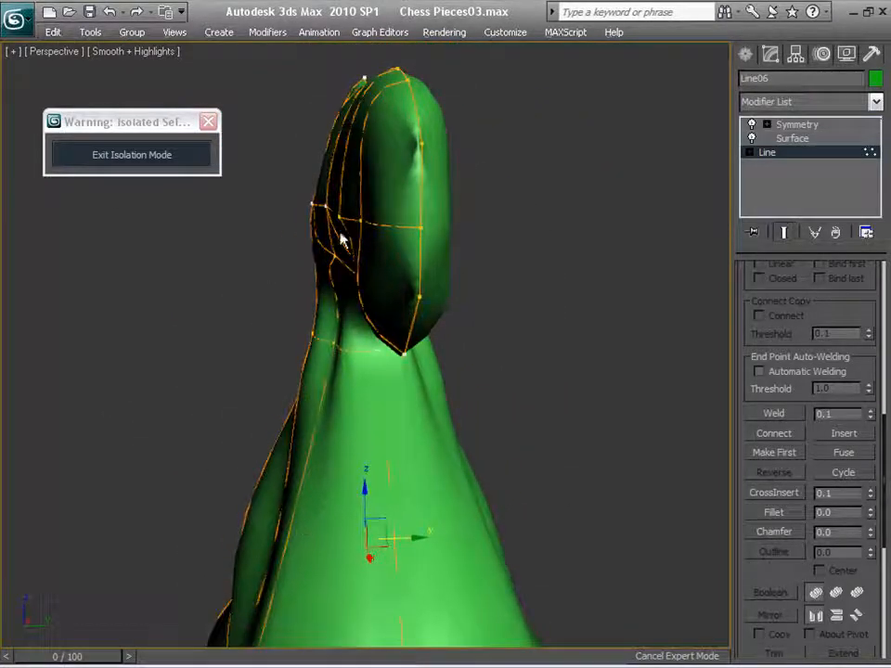
left_click_drag(336, 213, 383, 222)
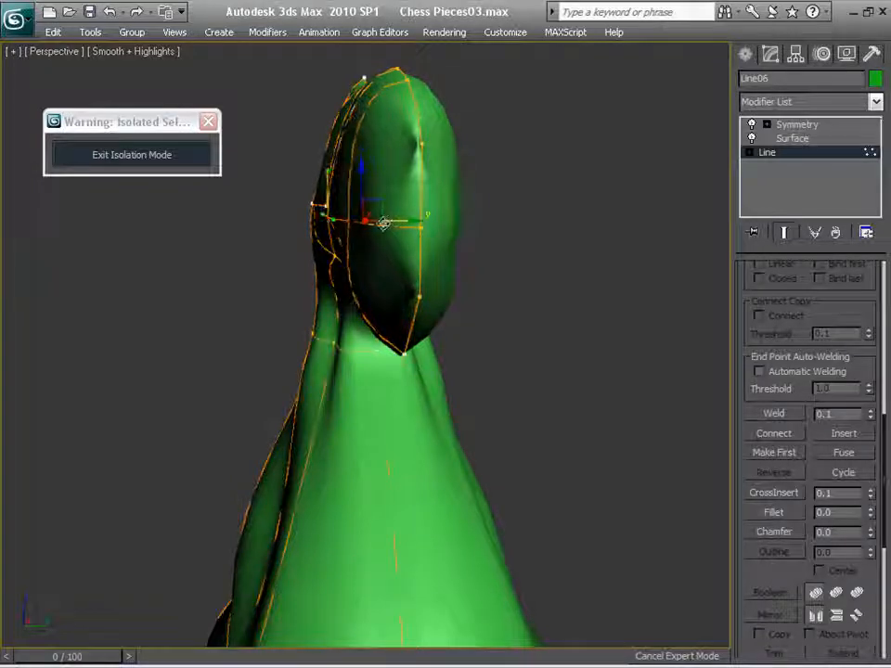
Shift the upper front vertex of the muzzle along Y at the centre seam.
middle_click_drag(415, 157, 567, 358, "alt")
scroll(555, 343, "up", 2)
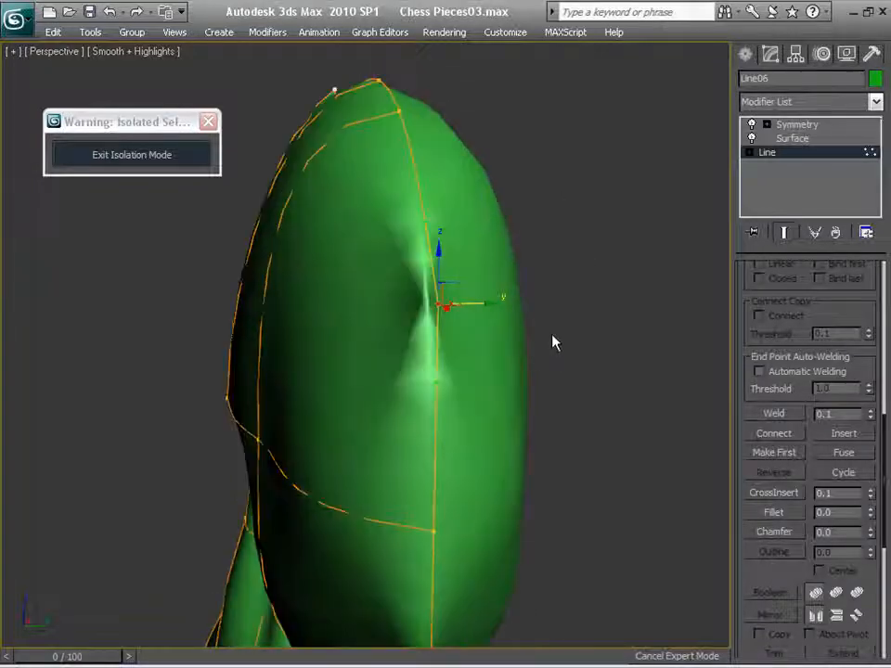
left_click_drag(471, 304, 435, 306)
Shift the lower front vertex of the muzzle along Y at the centre seam and adjust its lower Bezier handle.
middle_click_drag(503, 366, 512, 284)
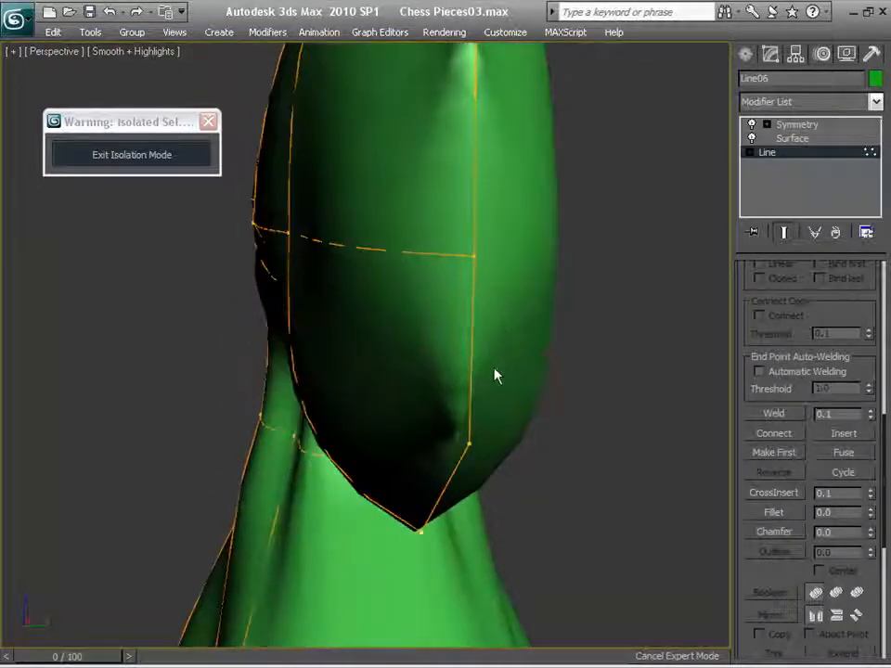
middle_click_drag(557, 455, 562, 562, "alt")
left_click_drag(569, 212, 531, 245)
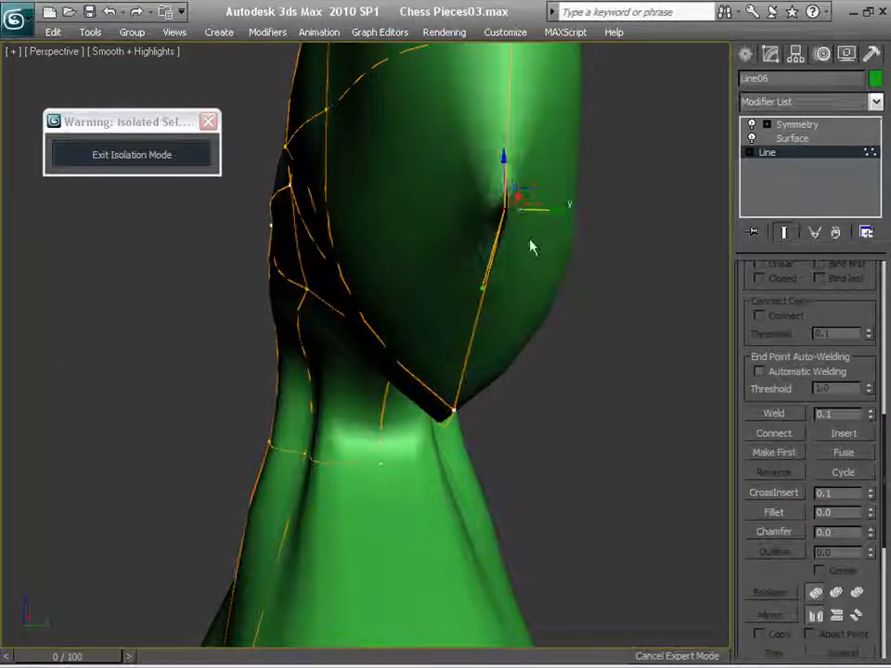
mouse_move(482, 288)
left_mouse_down()
mouse_move(552, 278)
mouse_move(554, 198)
mouse_move(460, 238)
mouse_move(511, 242)
mouse_move(479, 250)
left_mouse_up()
Use Refine Connect to add a spline between the muzzle's side vertex and the upper corner of the nose.
scroll(569, 207, "down", 5)
middle_click_drag(548, 154, 612, 269)
scroll(534, 270, "up", 2)
scroll(613, 269, "up", 3)
middle_click_drag(594, 267, 319, 215)
scroll(319, 215, "up", 2)
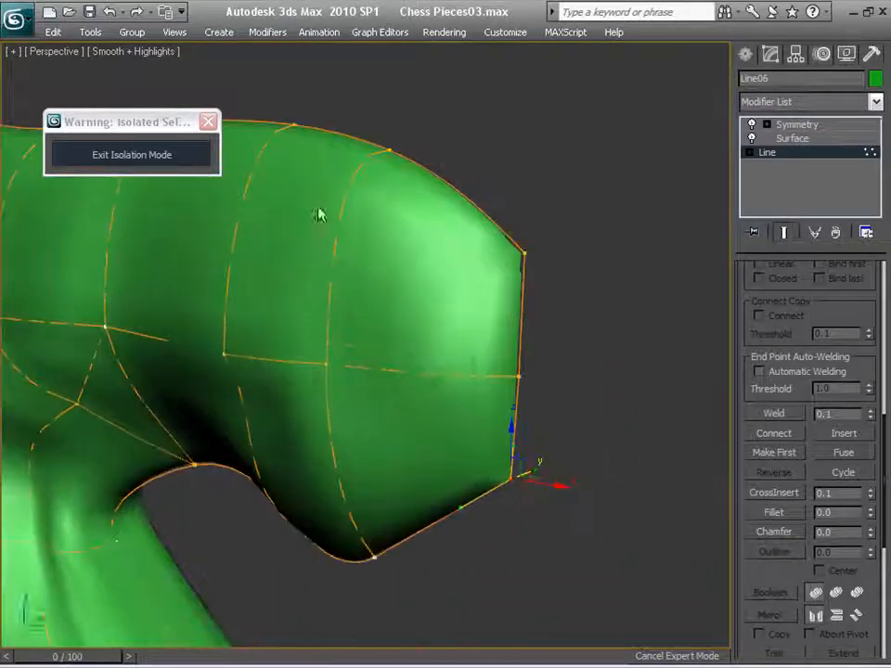
right_click(518, 269)
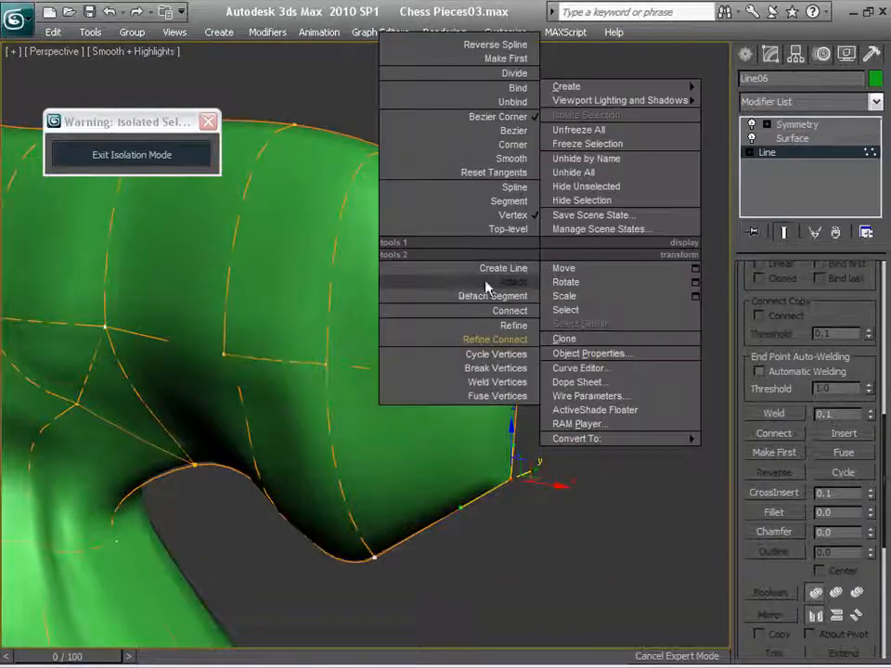
left_click(499, 341)
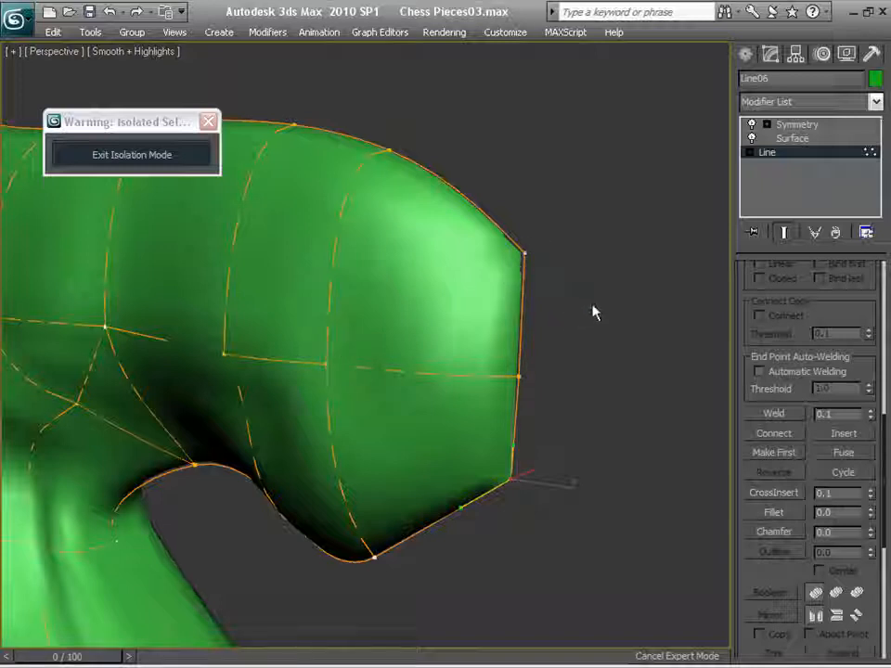
right_click(595, 342)
Use Refine Connect to add a spline between the muzzle's side vertex and the lower corner of the nose.
middle_click_drag(595, 343, 600, 281)
scroll(565, 340, "up", 2)
right_click(488, 325)
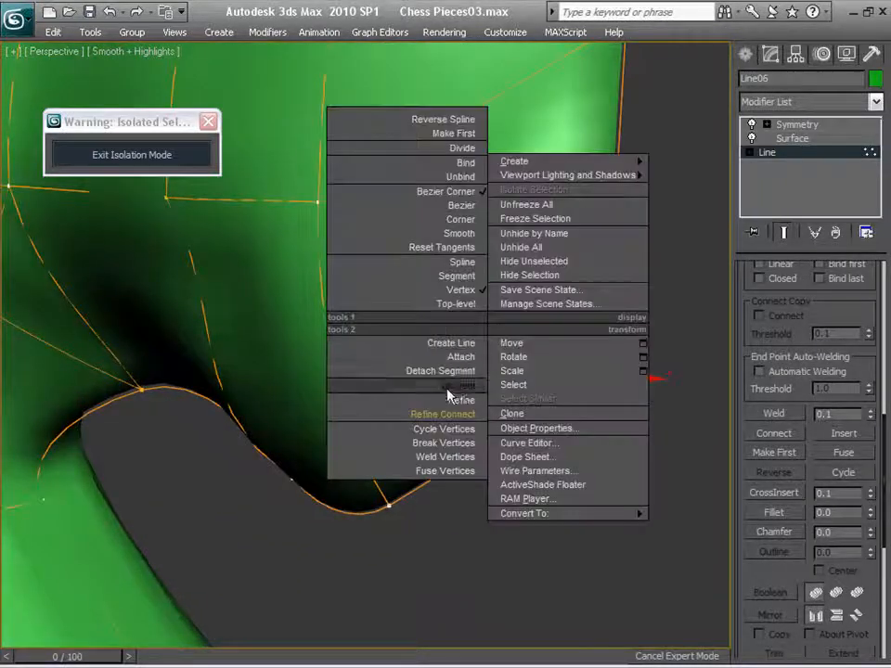
left_click(450, 416)
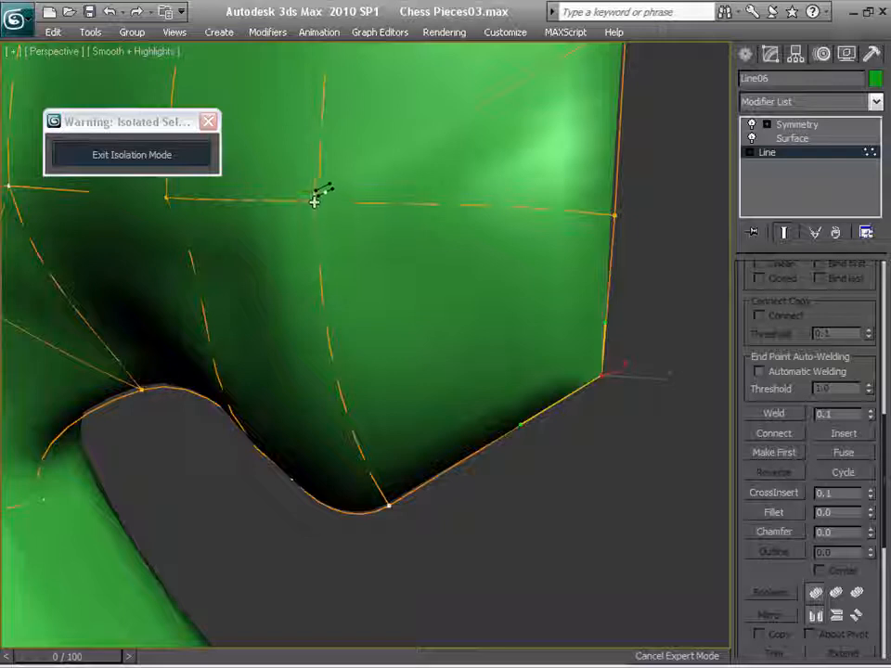
left_click(599, 378)
right_click(600, 378)
middle_click_drag(642, 446, 532, 375, "alt")
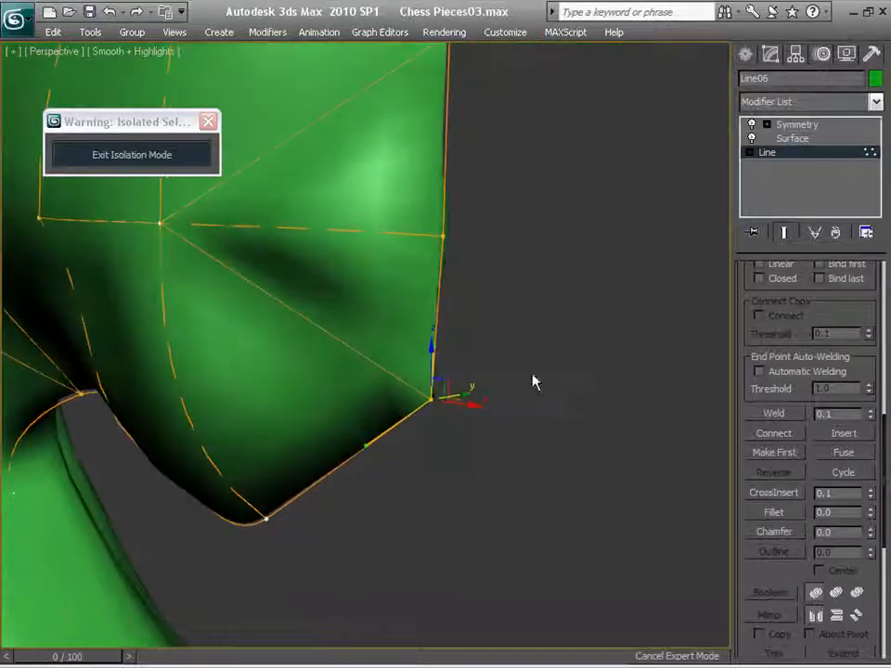
Convert the nose's lower corner vertex to Bezier Corner and drag its handle to curve the new connecting spline.
scroll(557, 473, "up", 2)
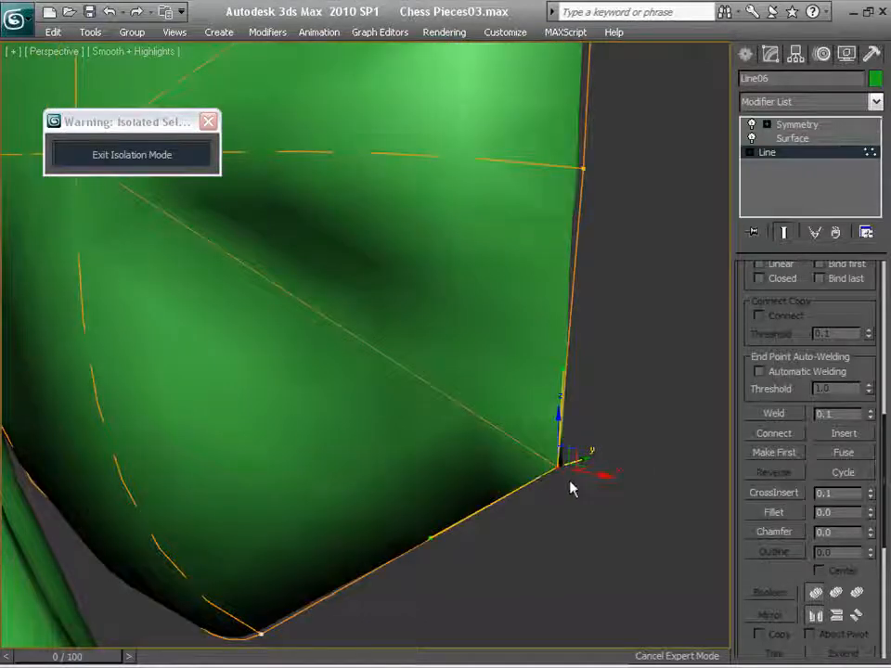
right_click(562, 467)
left_click(538, 332)
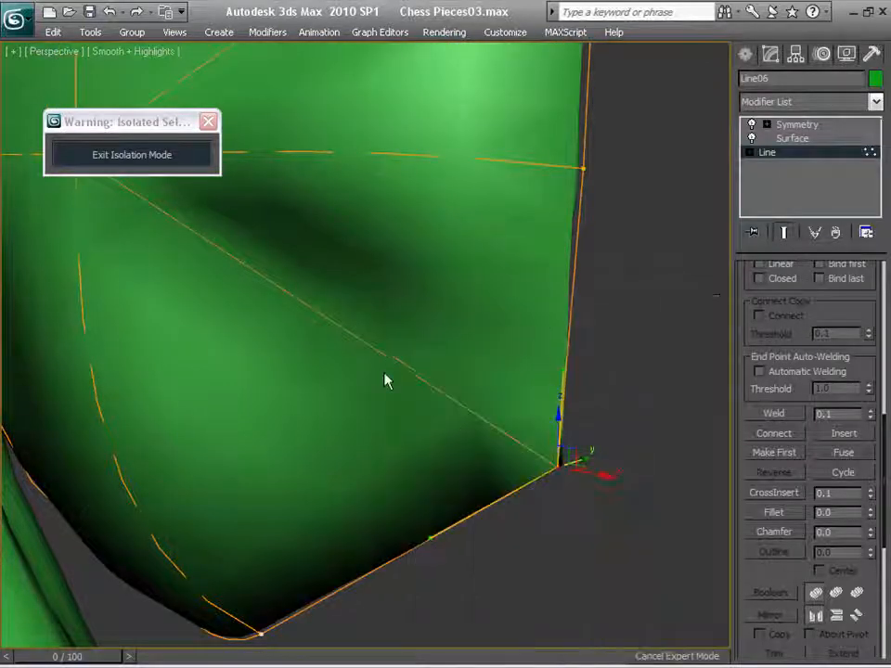
left_click_drag(384, 376, 265, 503)
Convert the nose's upper corner vertex to Bezier Corner and bend its connecting spline with the Bezier handle.
middle_click_drag(555, 93, 594, 303)
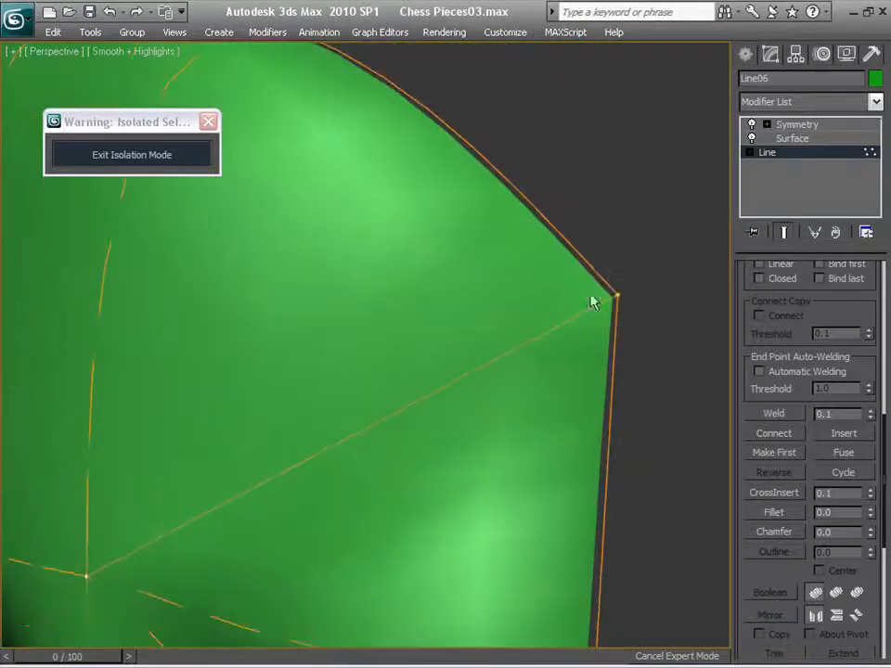
middle_click_drag(660, 392, 543, 279, "alt")
right_click(576, 156)
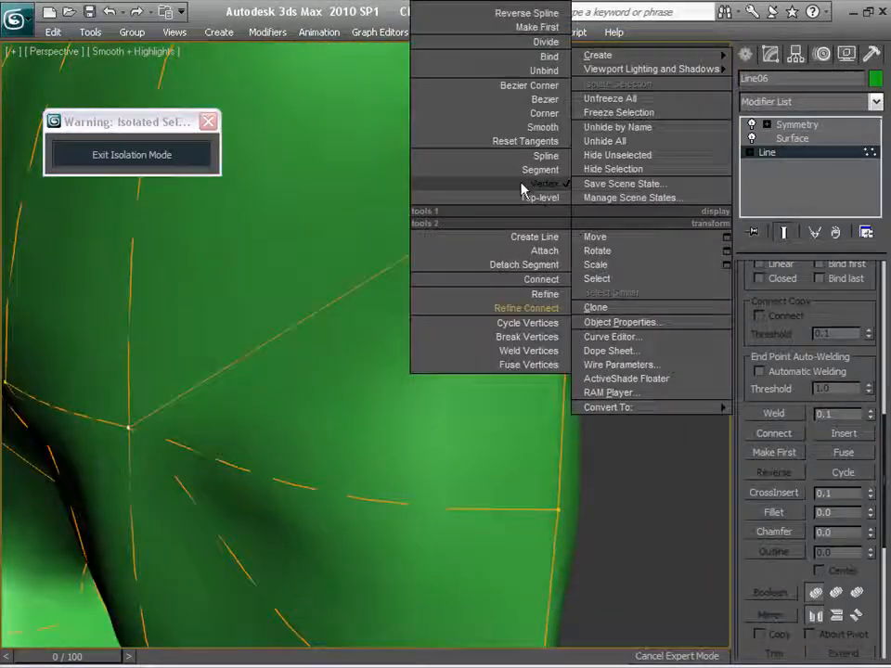
left_click(533, 85)
left_click_drag(394, 262, 322, 265)
Nudge the nose's upper corner vertex along Y at the centre seam and readjust its side Bezier handle.
scroll(379, 316, "down", 3)
middle_click_drag(487, 427, 458, 219)
middle_click_drag(551, 266, 627, 288, "alt")
left_click_drag(426, 196, 427, 196)
mouse_move(394, 260)
left_mouse_down()
mouse_move(408, 262)
mouse_move(375, 277)
left_mouse_up()
mouse_move(381, 296)
middle_mouse_down("alt")
mouse_move(477, 310)
mouse_move(459, 199)
mouse_move(468, 82)
mouse_move(387, 280)
middle_mouse_up("alt")
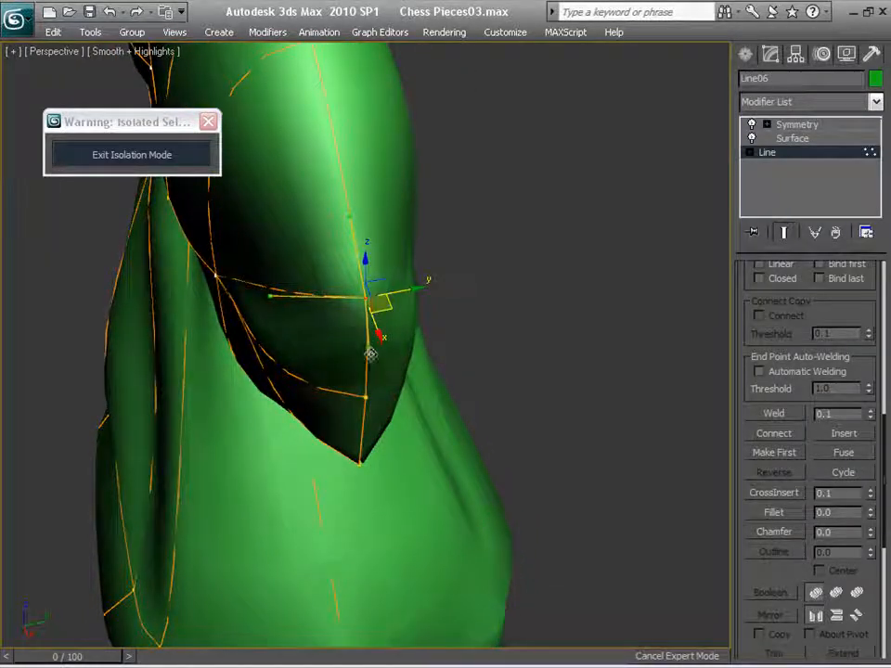
Shift the nose's lower corner vertex slightly along Y toward the centre seam.
middle_click_drag(368, 349, 423, 427)
left_click(361, 294)
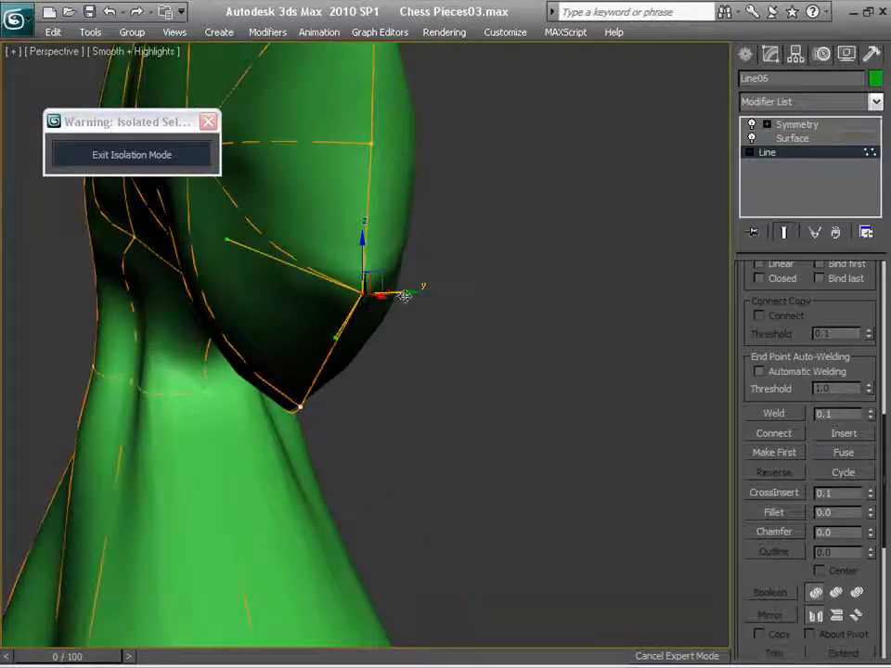
left_click_drag(404, 295, 411, 295)
middle_click_drag(466, 349, 603, 468, "alt")
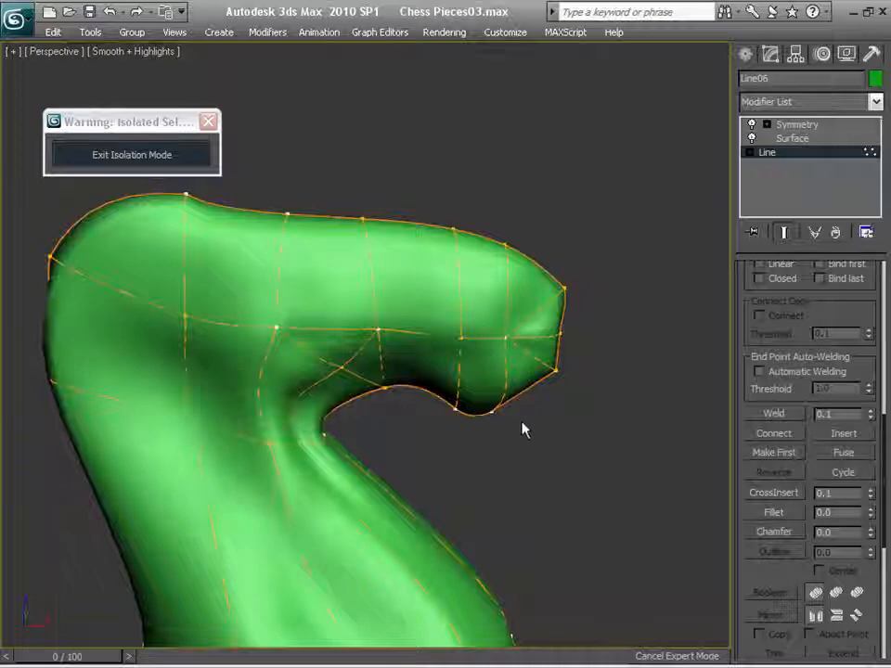
Stretch the side Bezier handle of the first seam vertex in front of the head's crest in the YZ plane to round the cross spline.
middle_click_drag(523, 429, 622, 424, "alt")
scroll(595, 414, "up", 2)
middle_click_drag(583, 389, 534, 416)
scroll(534, 415, "down", 1)
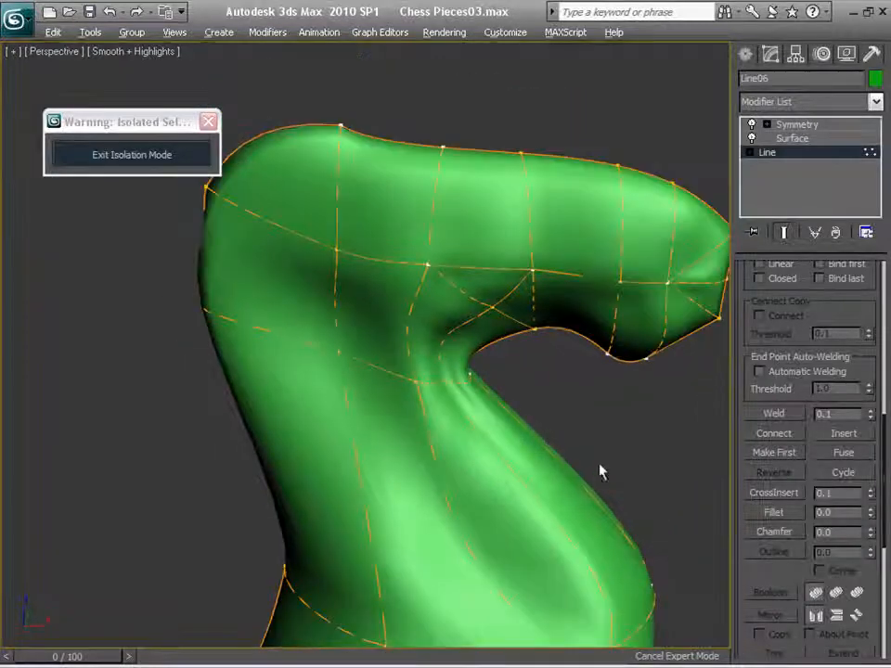
middle_click_drag(599, 471, 612, 506, "alt")
scroll(583, 455, "up", 2)
middle_click_drag(583, 442, 573, 542)
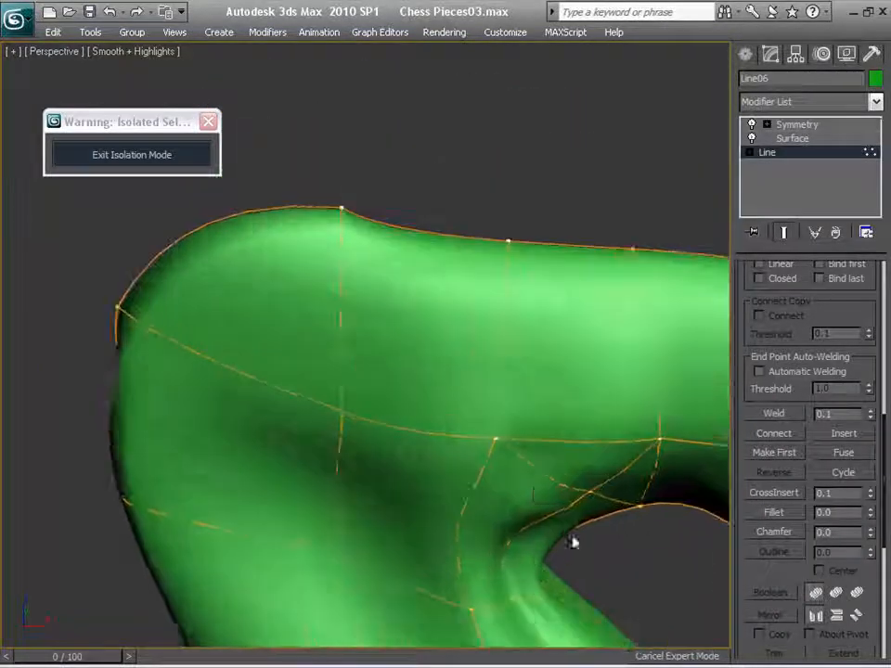
left_click(496, 438)
middle_click_drag(543, 483, 350, 469, "alt")
scroll(559, 507, "up", 2)
scroll(388, 491, "up", 3)
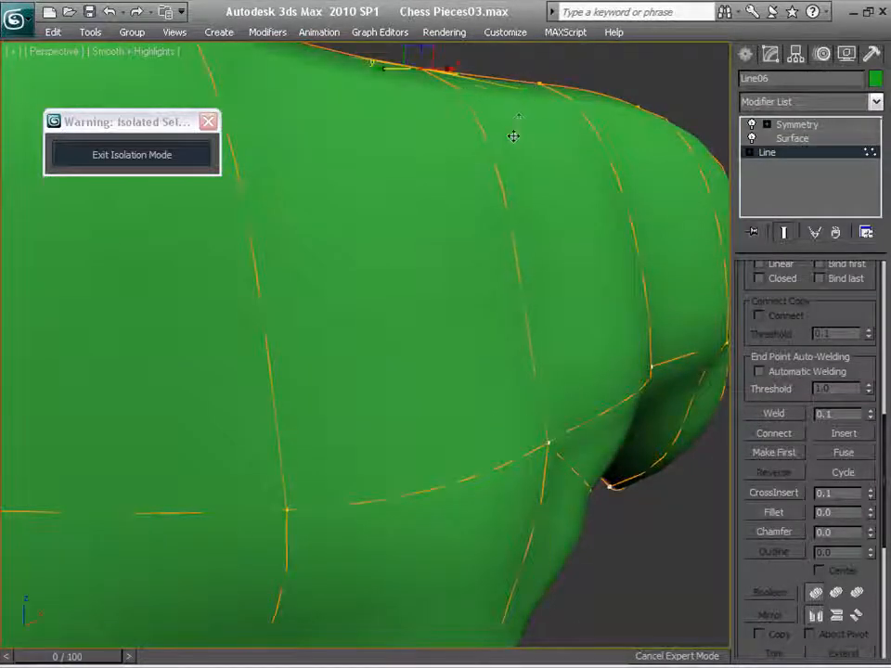
middle_click_drag(490, 151, 446, 109, "alt")
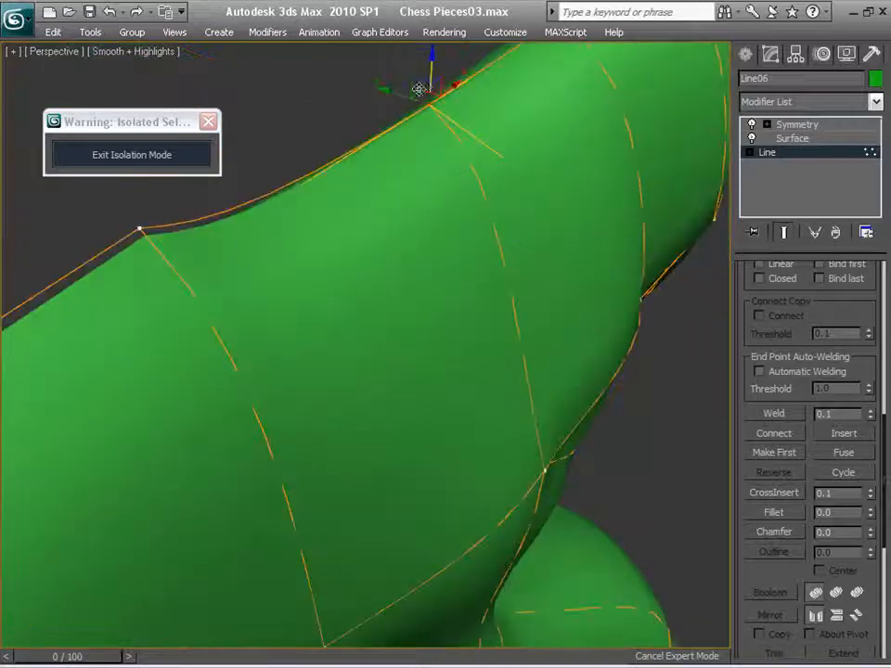
left_click_drag(419, 90, 415, 90)
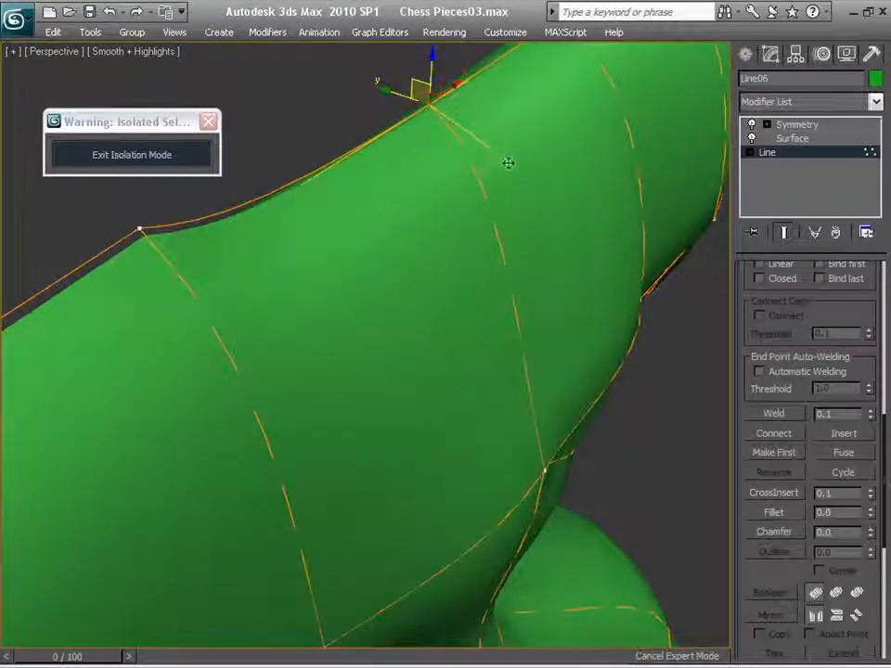
left_click_drag(526, 217, 581, 183)
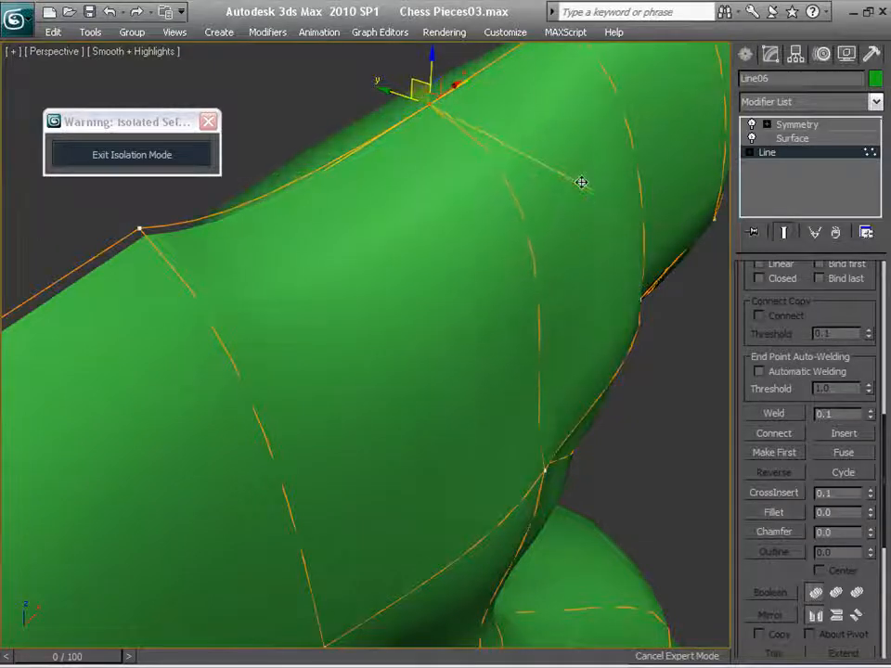
middle_click_drag(577, 320, 563, 318)
scroll(562, 318, "down", 4)
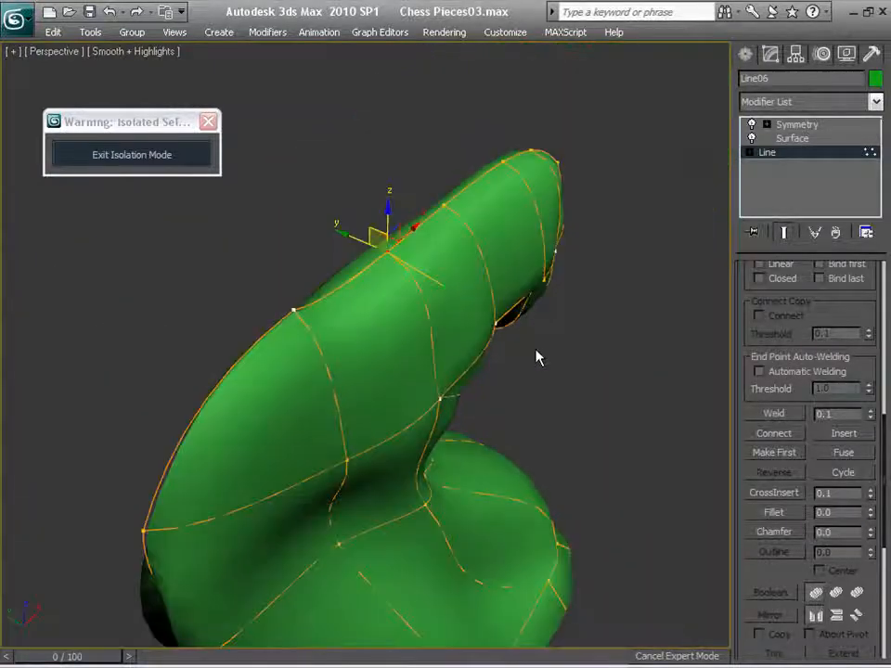
middle_click_drag(534, 356, 332, 291, "alt")
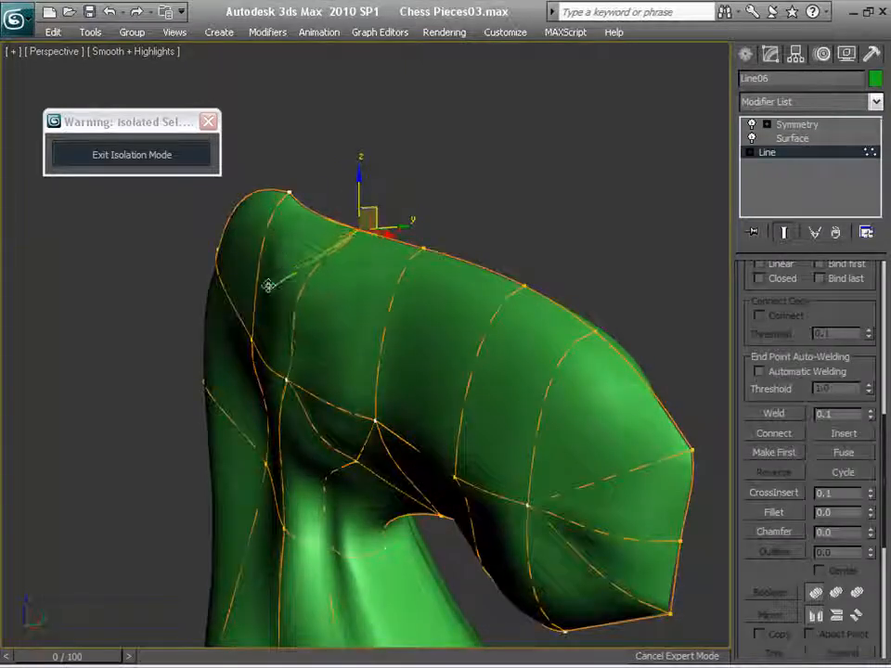
middle_click_drag(312, 290, 520, 320, "alt")
Examine the whole mirrored knight at the Symmetry level and return to the Line level.
scroll(479, 338, "down", 4)
scroll(512, 366, "down", 2)
middle_click_drag(512, 365, 593, 366, "alt")
scroll(501, 374, "up", 2)
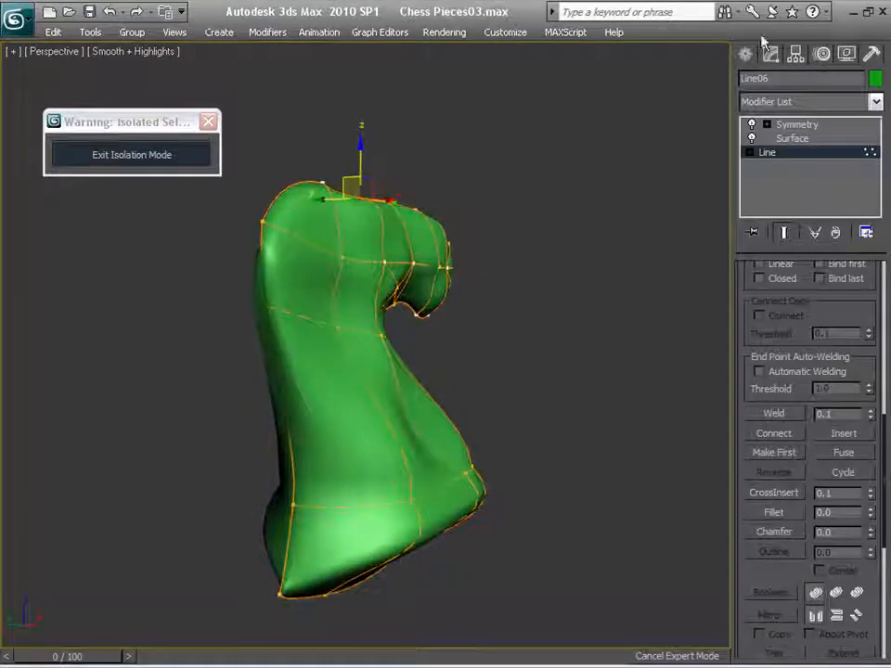
left_click(788, 124)
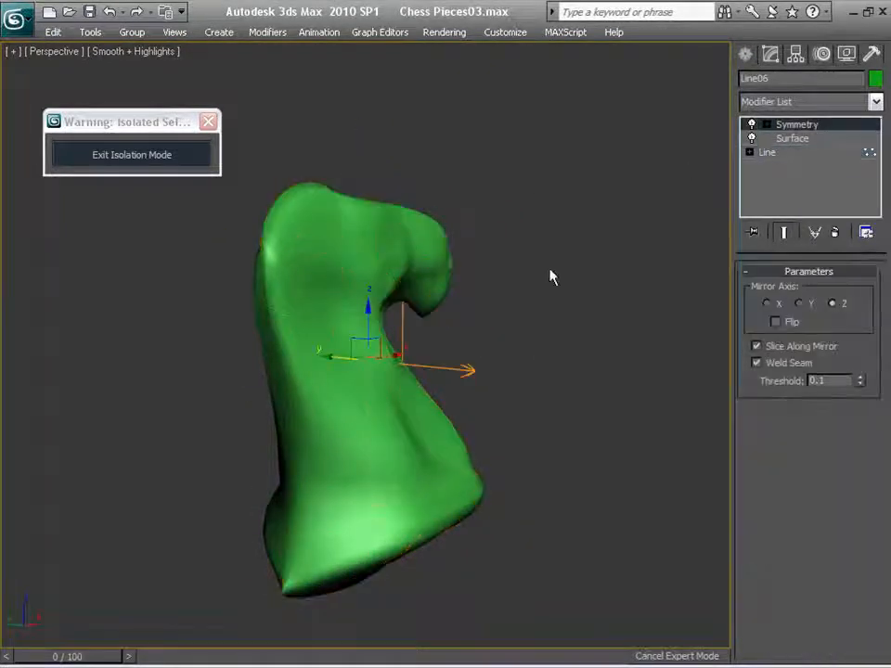
middle_click_drag(550, 276, 592, 236, "alt")
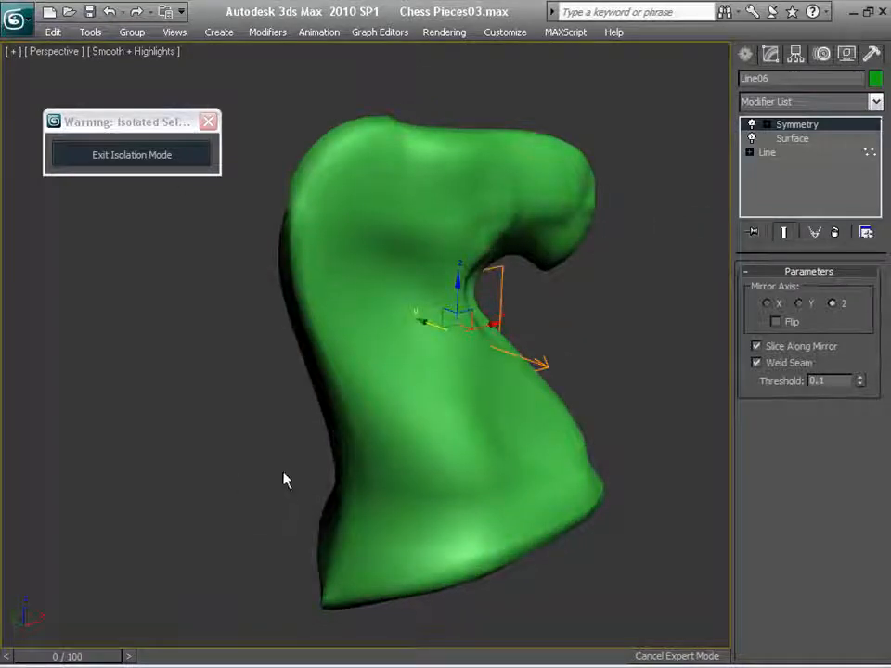
middle_click_drag(286, 480, 427, 461, "alt")
left_click(783, 157)
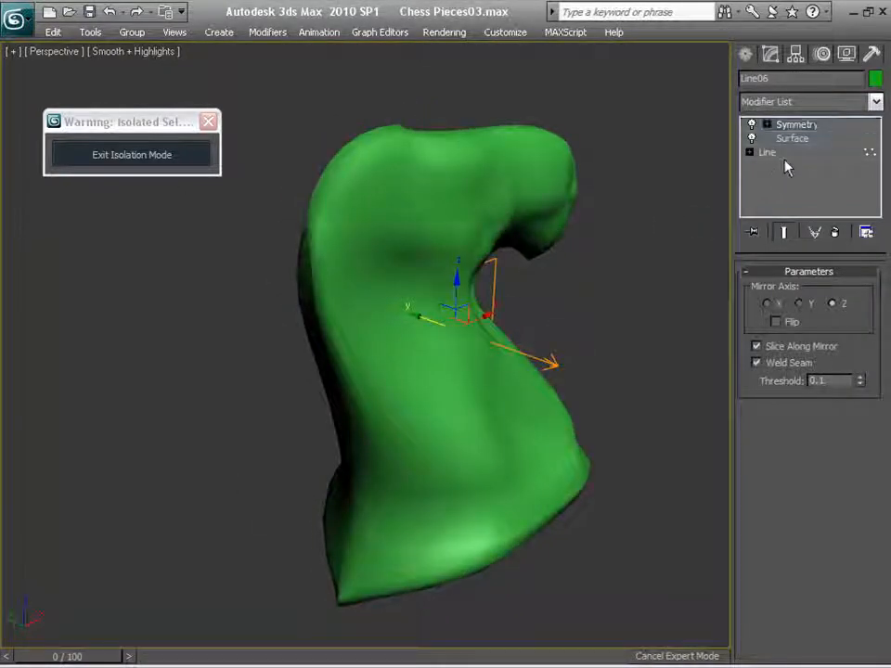
middle_click_drag(588, 251, 672, 249)
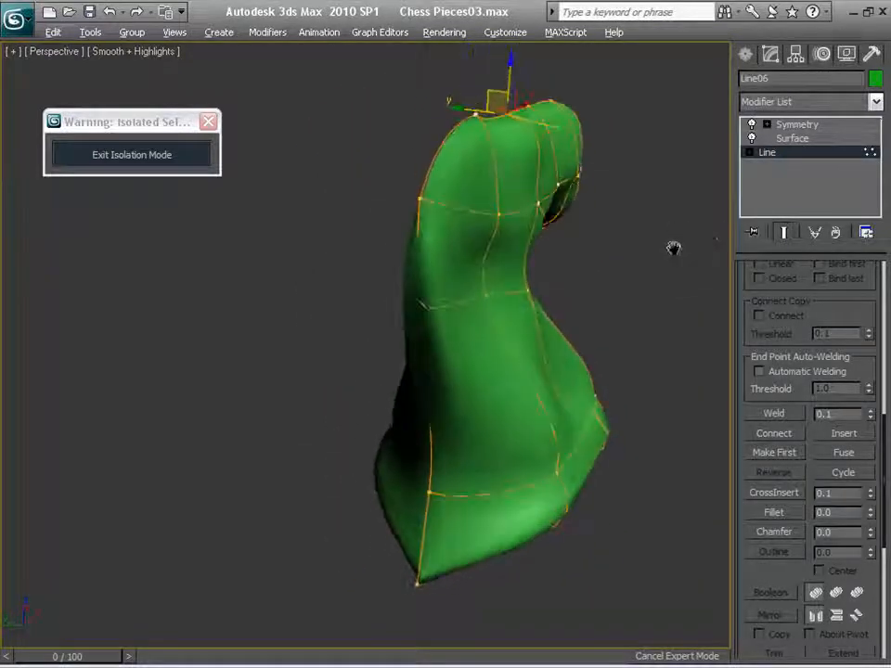
Add an Edit Patch modifier on top of the Symmetry modifier.
left_click(794, 124)
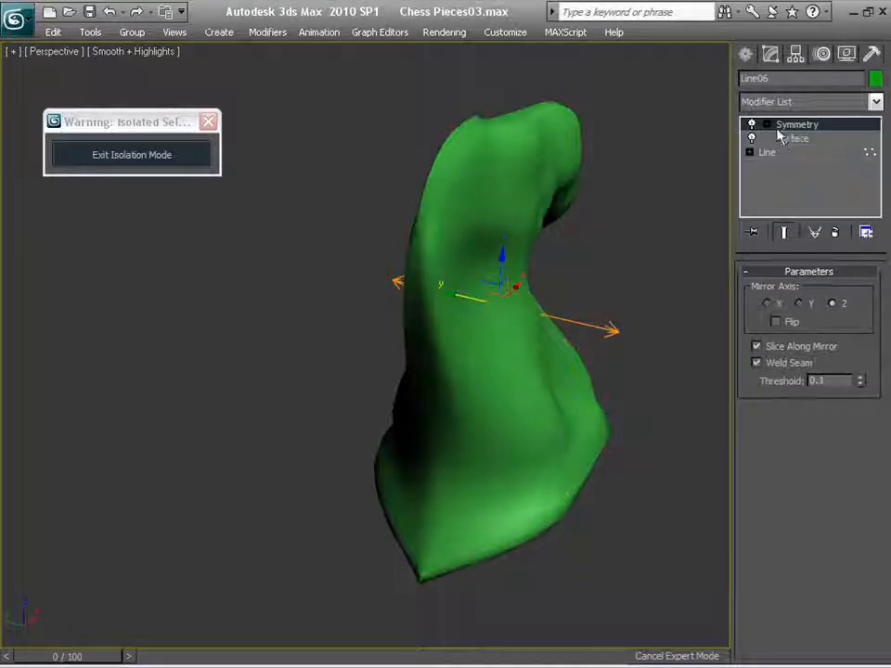
left_click(267, 31)
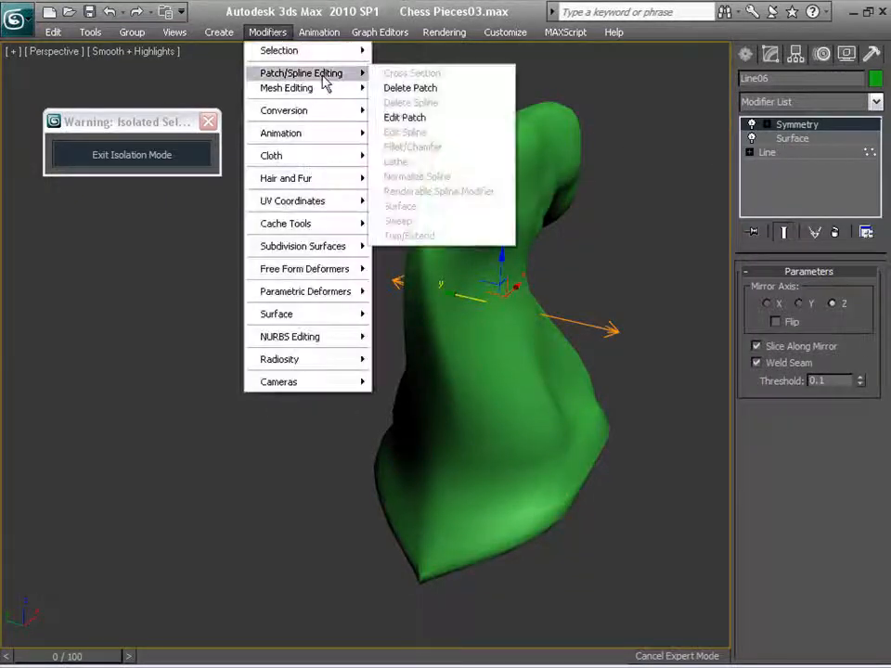
left_click(398, 117)
middle_click_drag(621, 266, 609, 234)
scroll(608, 234, "up", 1)
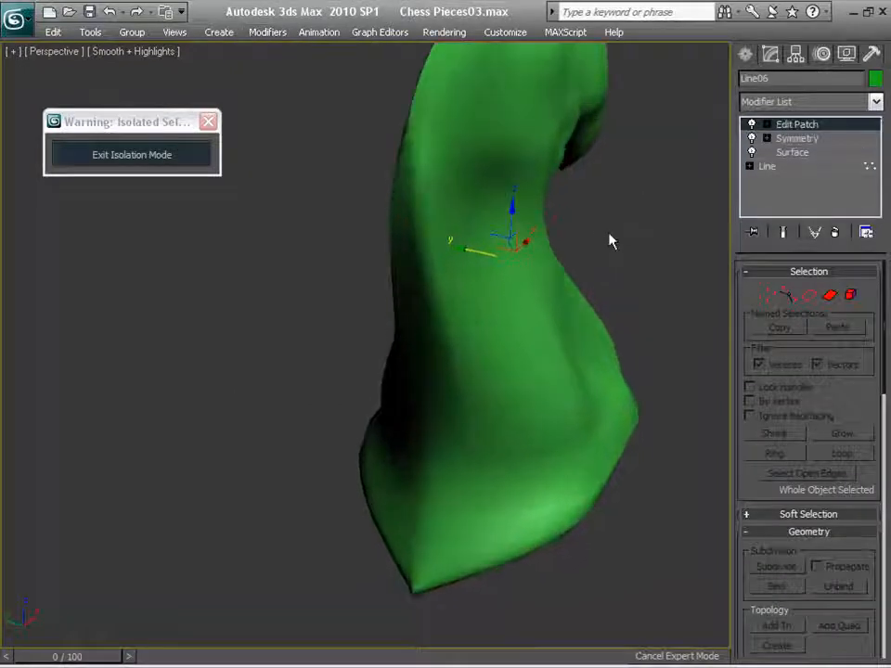
Select a single patch on the back of the head at Patch level and turn on the edged faces display.
left_click(832, 296)
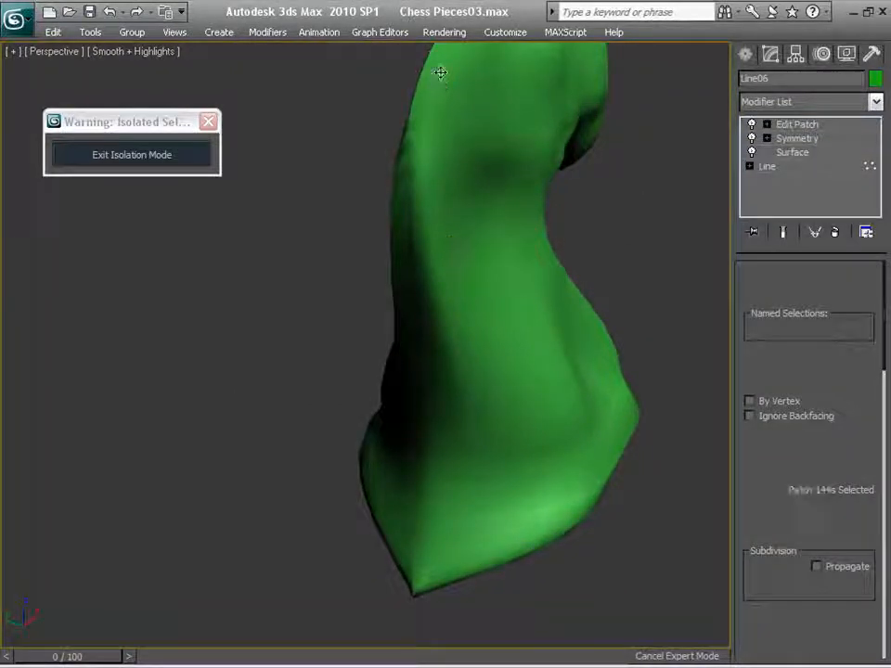
middle_click_drag(363, 126, 531, 181, "alt")
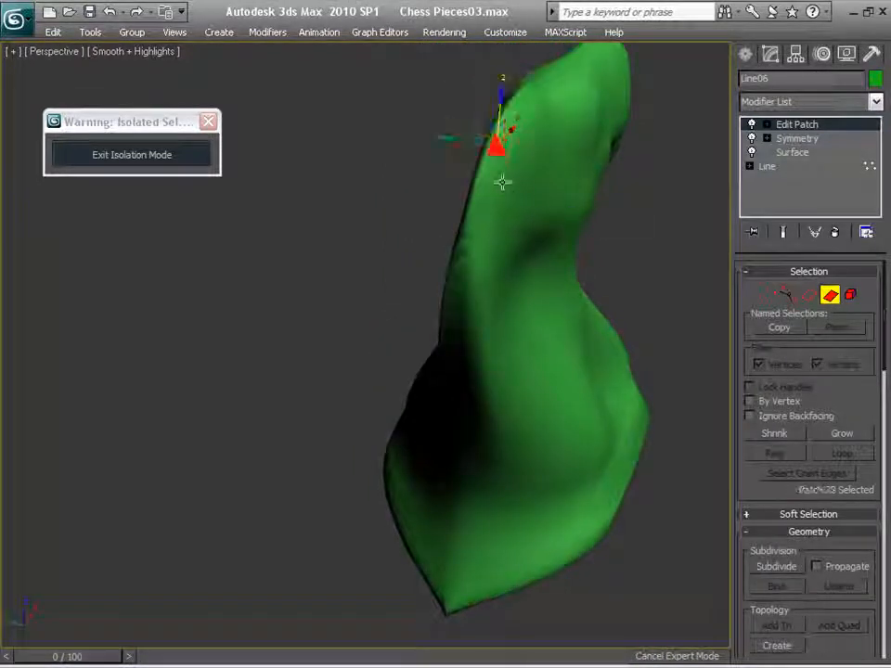
middle_click_drag(512, 212, 551, 215, "alt")
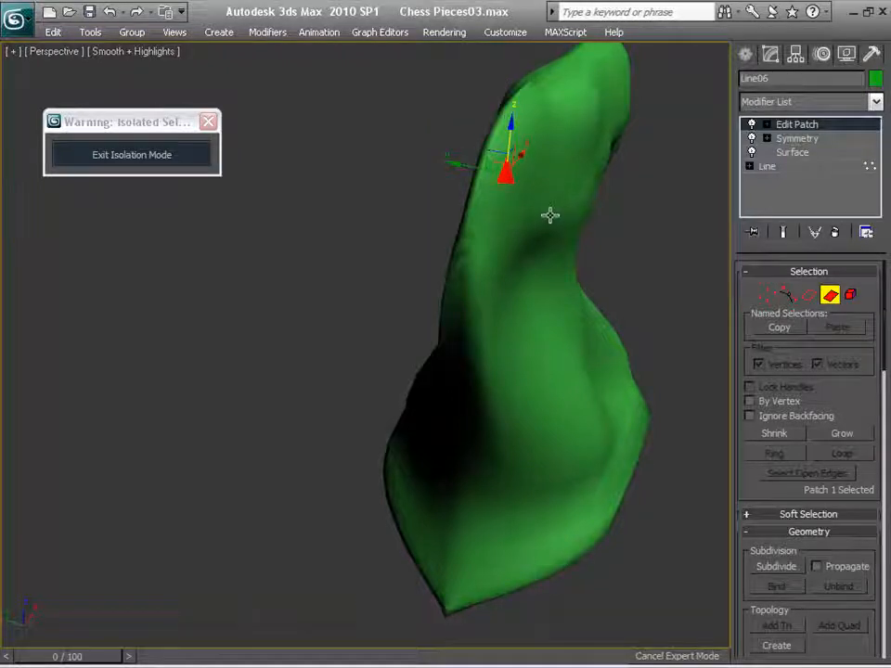
key("F4")
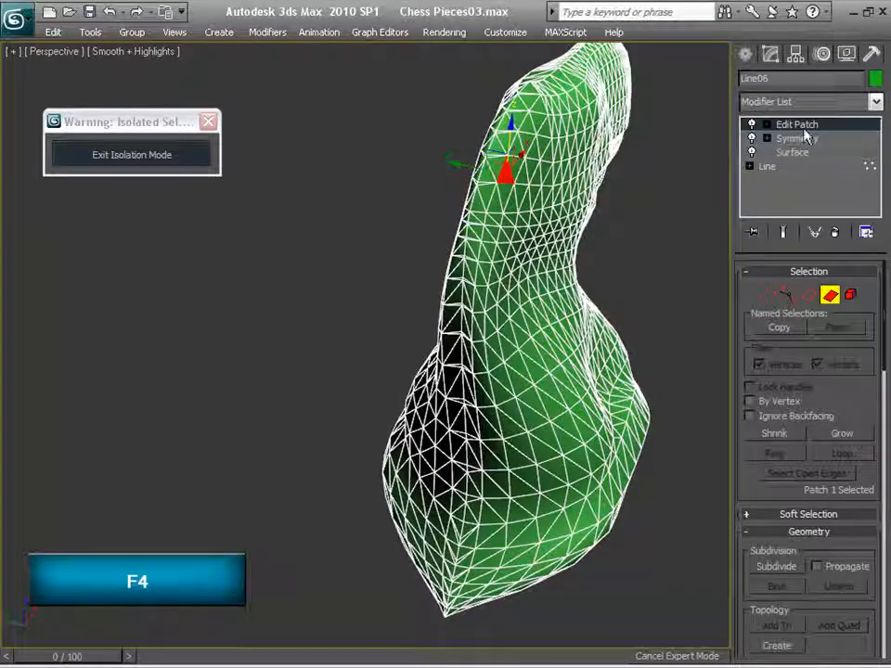
Try placing the Edit Patch modifier below Symmetry in the stack, and delete that Edit Patch modifier.
left_click_drag(804, 135, 800, 147)
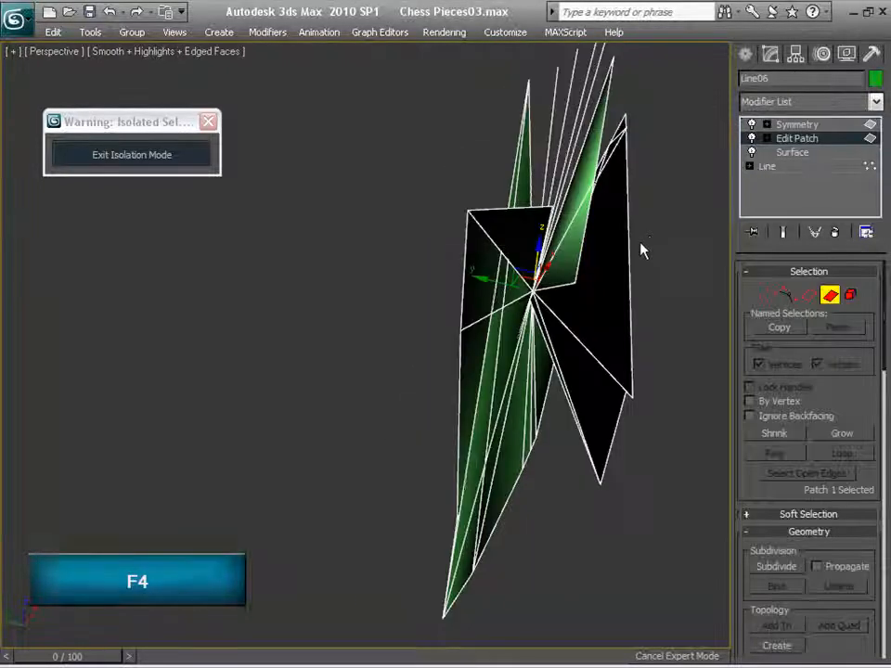
right_click(785, 142)
left_click(724, 160)
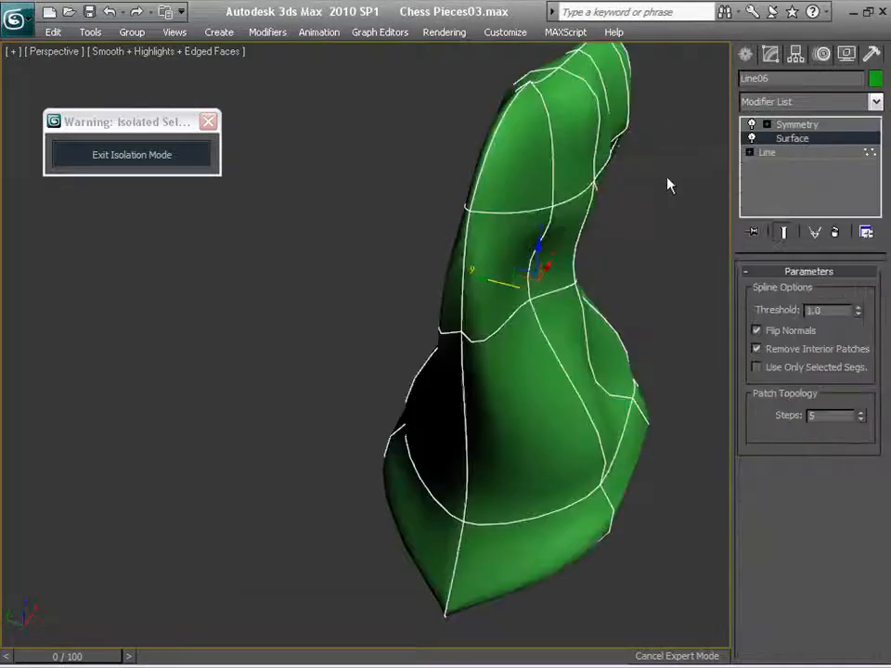
Add a new Edit Patch modifier between Surface and Symmetry and return to the Symmetry level.
left_click(266, 33)
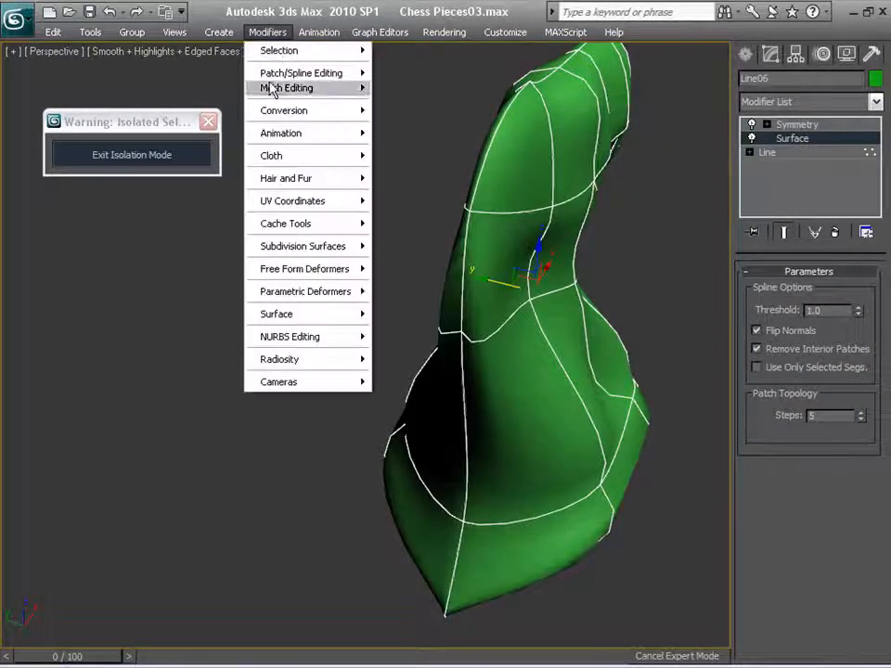
mouse_move(354, 73)
left_click(409, 115)
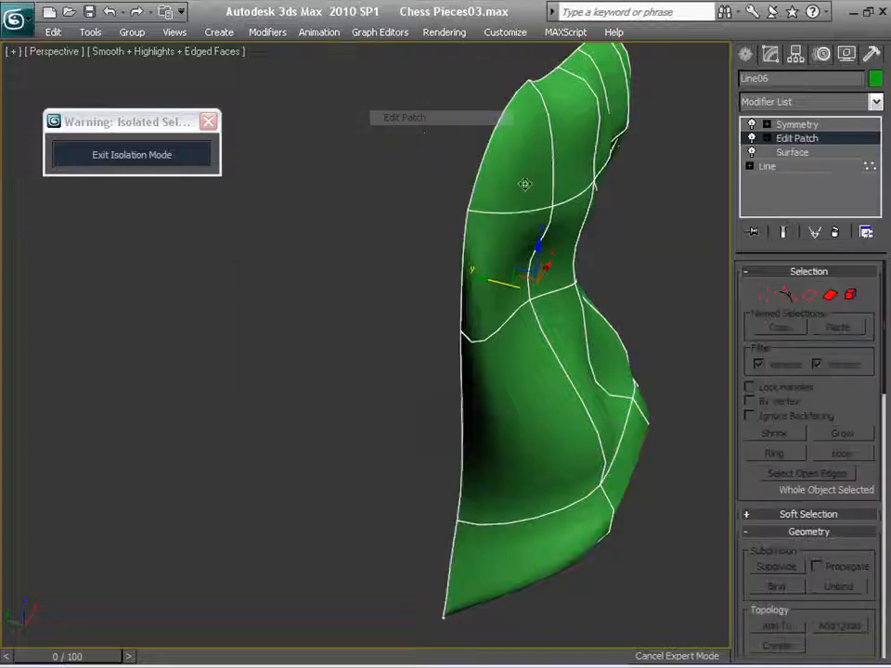
middle_click_drag(599, 233, 581, 216)
key("Page_Up")
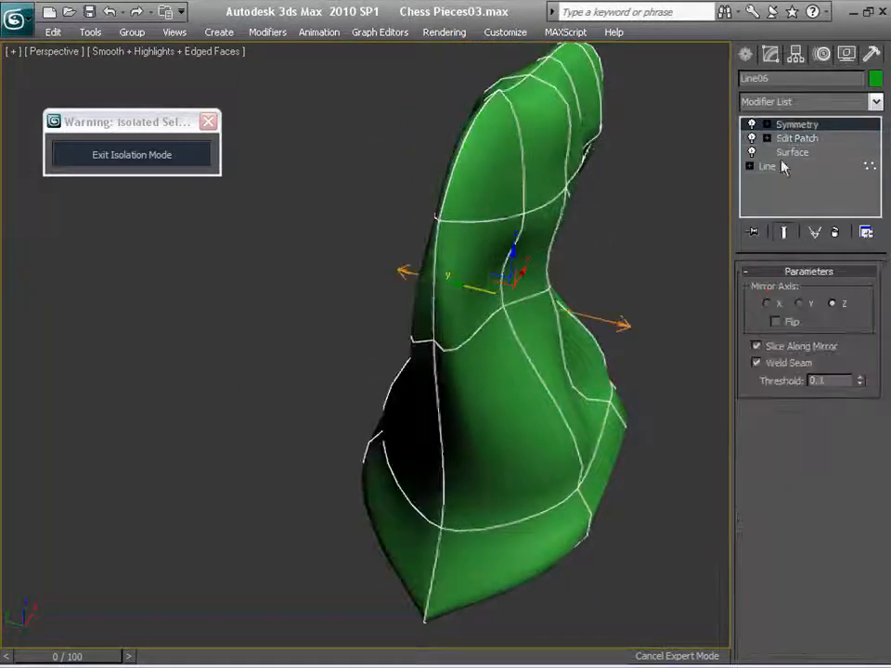
Pick individual patches along the back of the head, neck and base at the Patch level of Edit Patch.
left_click(794, 137)
left_click(830, 295)
left_click(469, 203)
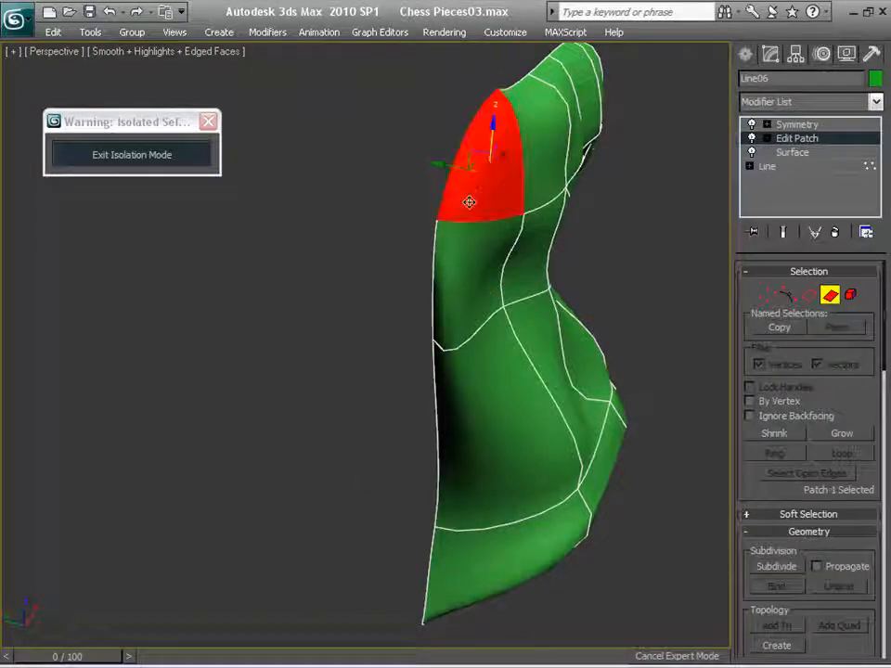
left_click(449, 335)
left_click(455, 374)
middle_click_drag(525, 427, 501, 521)
left_click(494, 468)
left_click(465, 352)
left_click(475, 213)
left_click(499, 551)
middle_click_drag(500, 410, 516, 486, "alt")
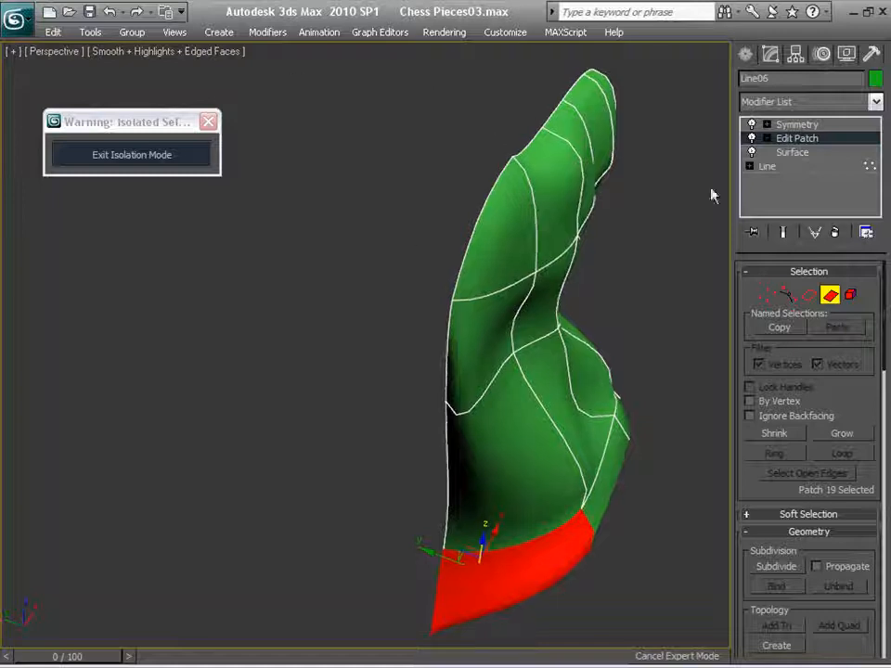
Return to the Line level and turn off the edged faces and end result display to expose the spline cage.
left_click(793, 169)
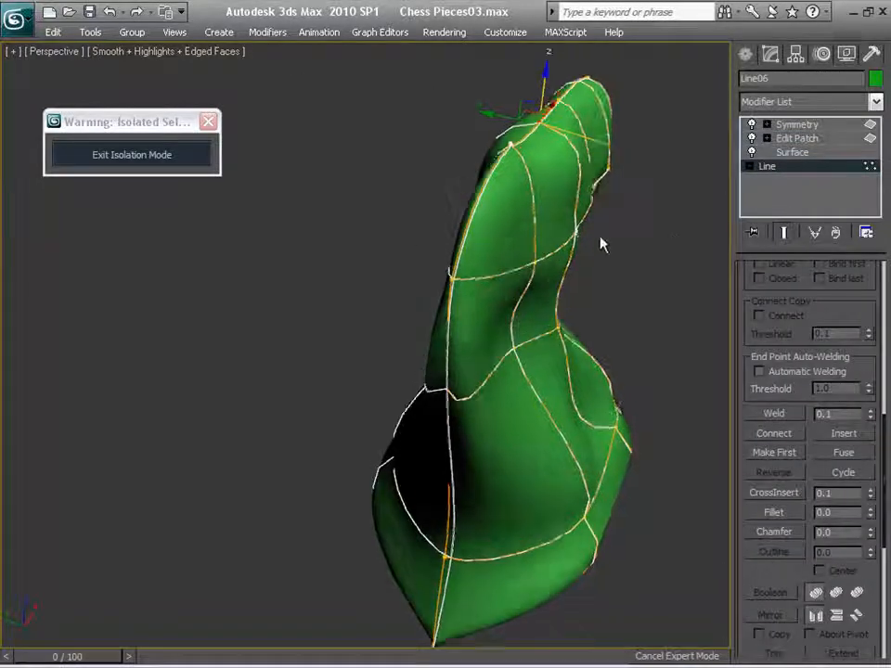
middle_click_drag(601, 244, 628, 235, "alt")
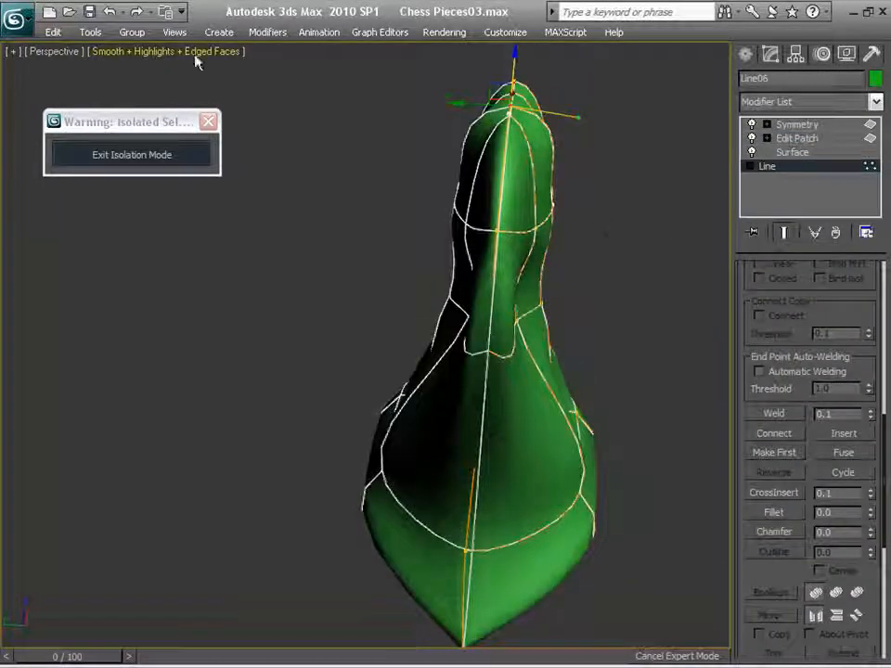
key("F4")
middle_click_drag(621, 275, 750, 239, "alt")
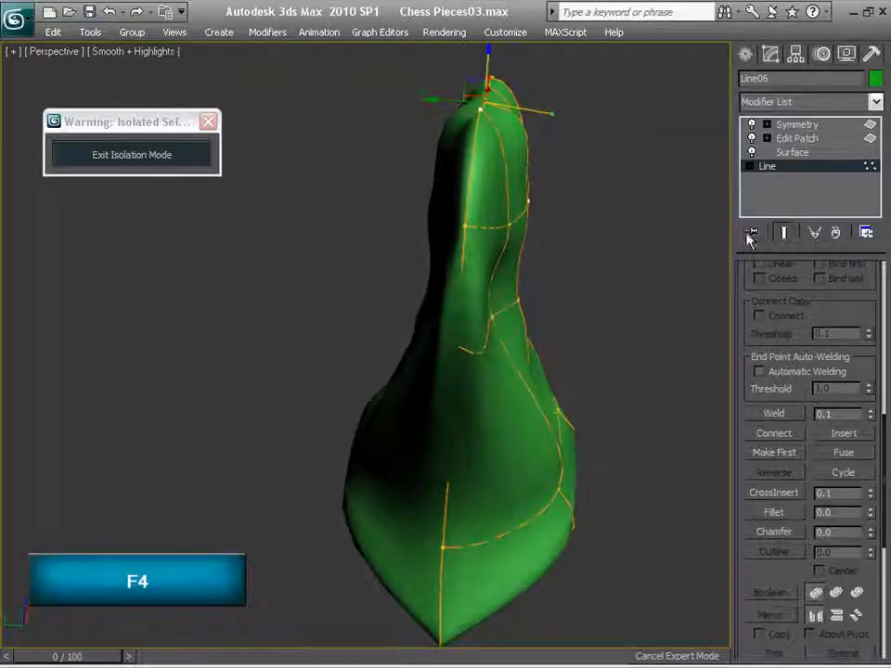
left_click(783, 234)
middle_click_drag(643, 293, 630, 251, "alt")
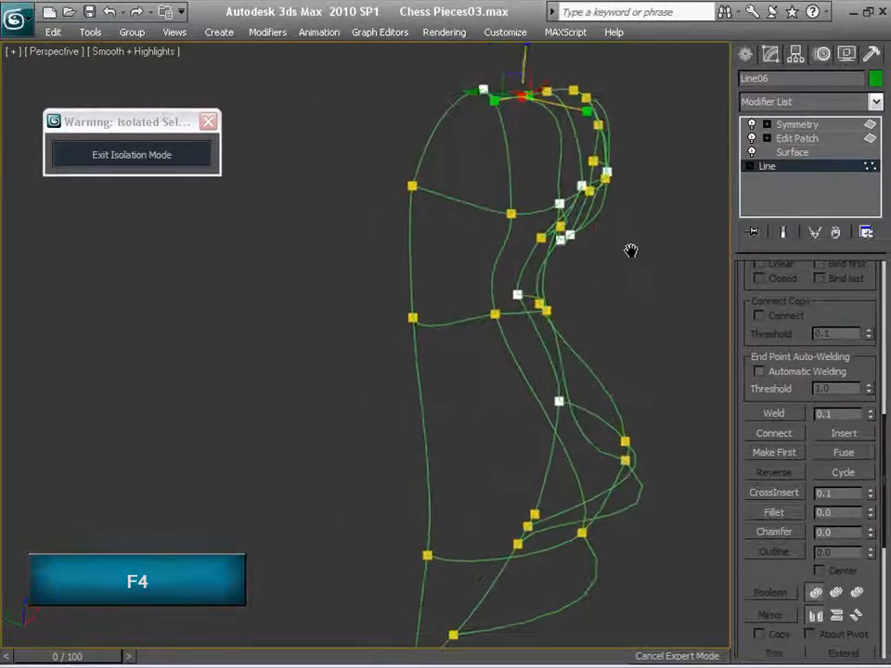
Add a vertical spline just beside the back centre spline, crossing each horizontal spline from the head to the base.
right_click(473, 219)
middle_click_drag(481, 147, 451, 193)
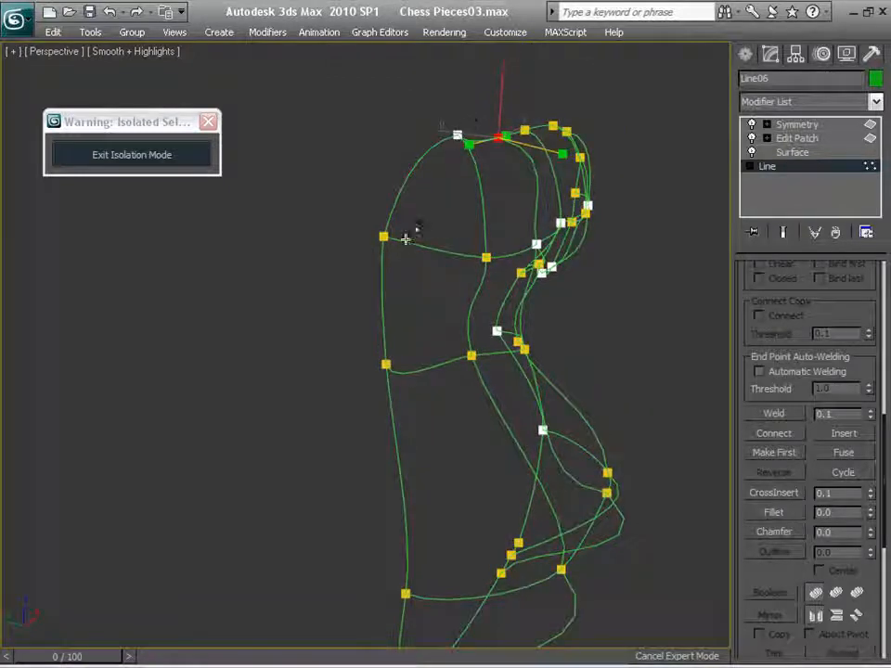
left_click(402, 372)
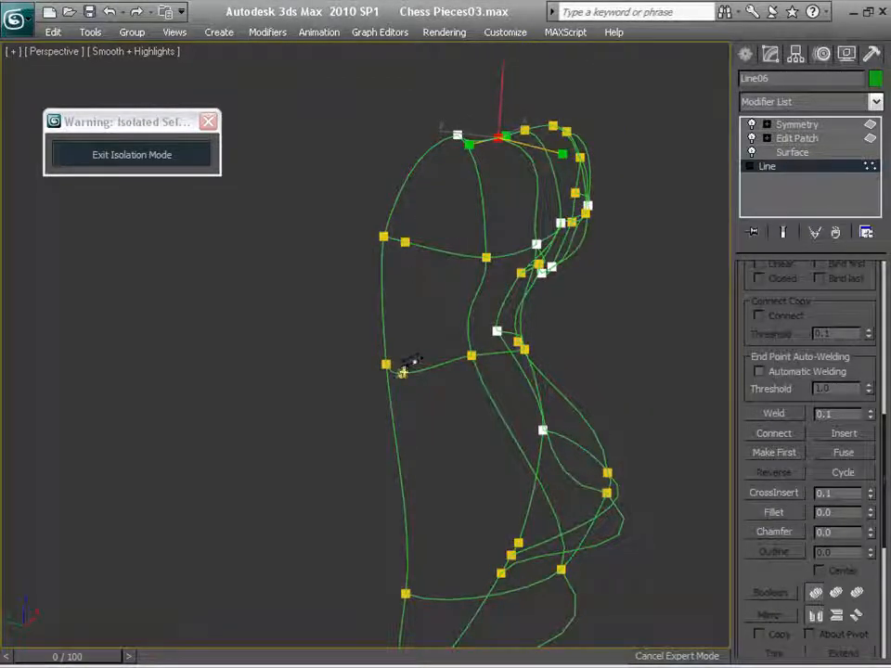
middle_click_drag(446, 436, 443, 221)
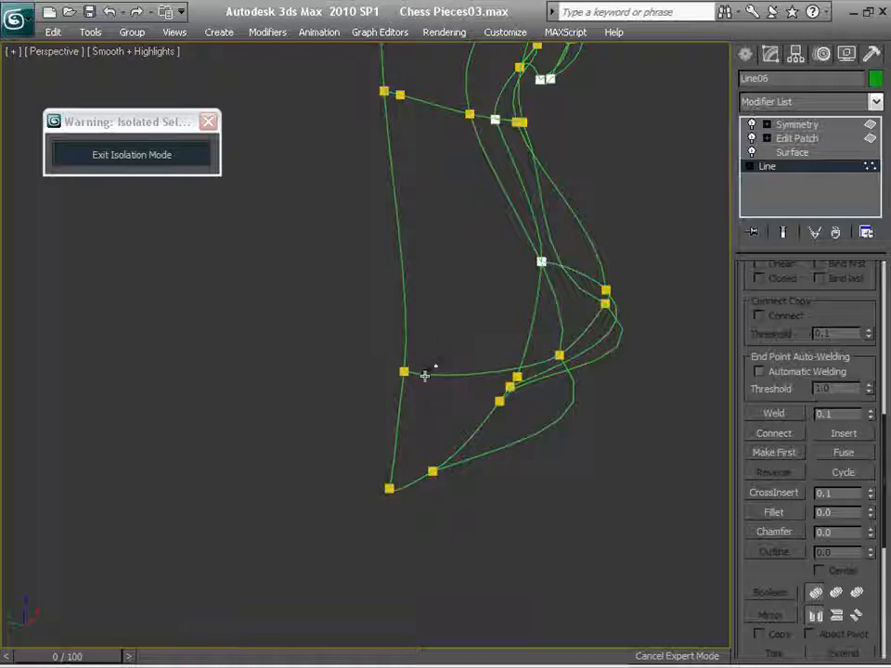
left_click(424, 374)
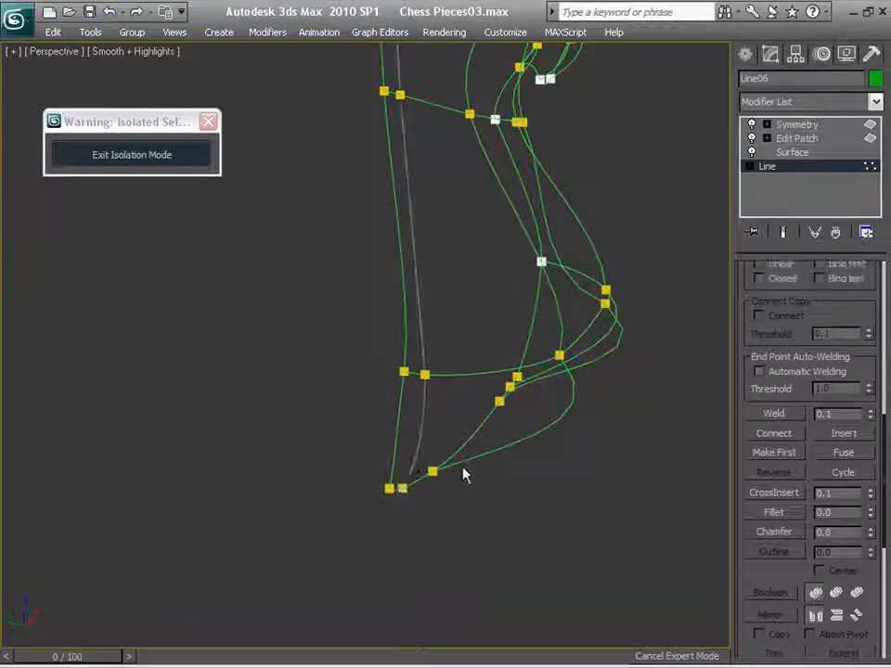
scroll(541, 516, "down", 4)
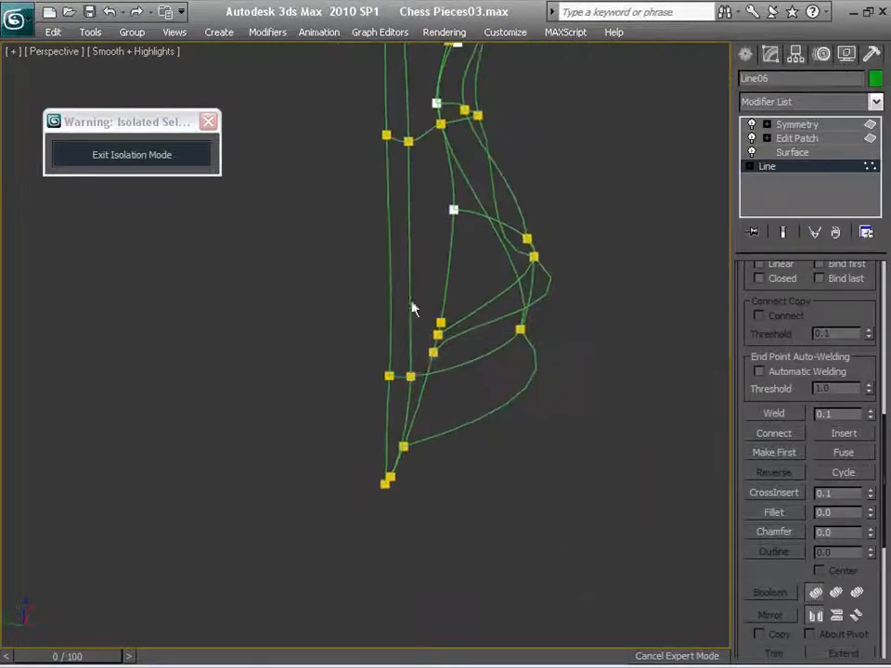
scroll(414, 306, "down", 1)
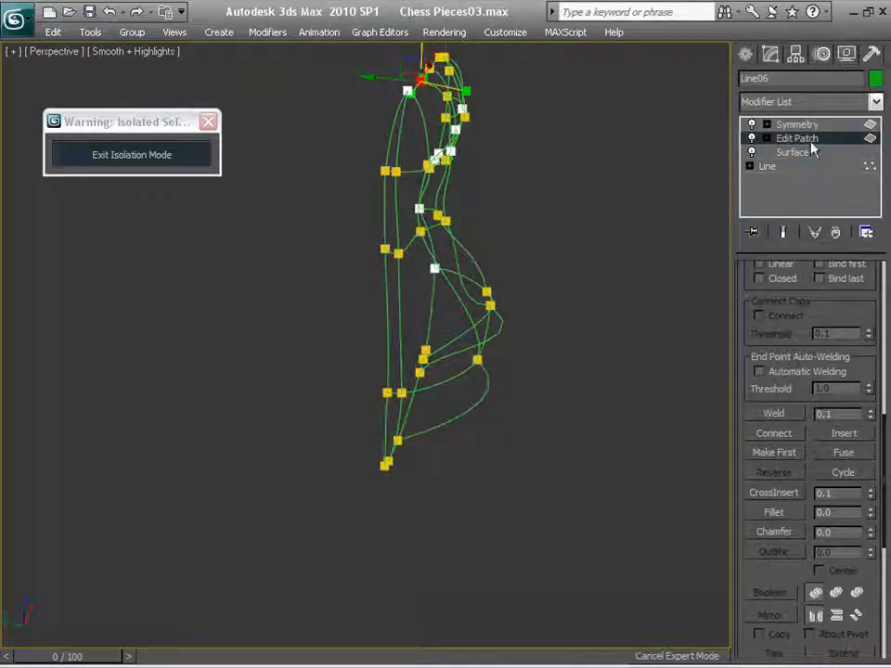
Delete the existing Edit Patch modifier and add a fresh one between Surface and Symmetry.
middle_click_drag(568, 213, 587, 242)
scroll(562, 273, "up", 2)
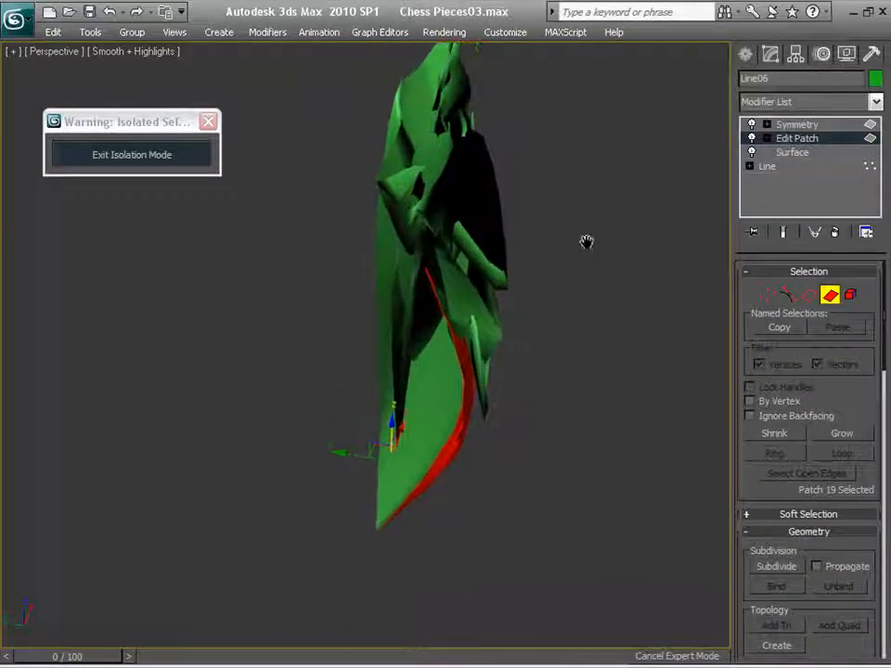
right_click(843, 139)
left_click(727, 163)
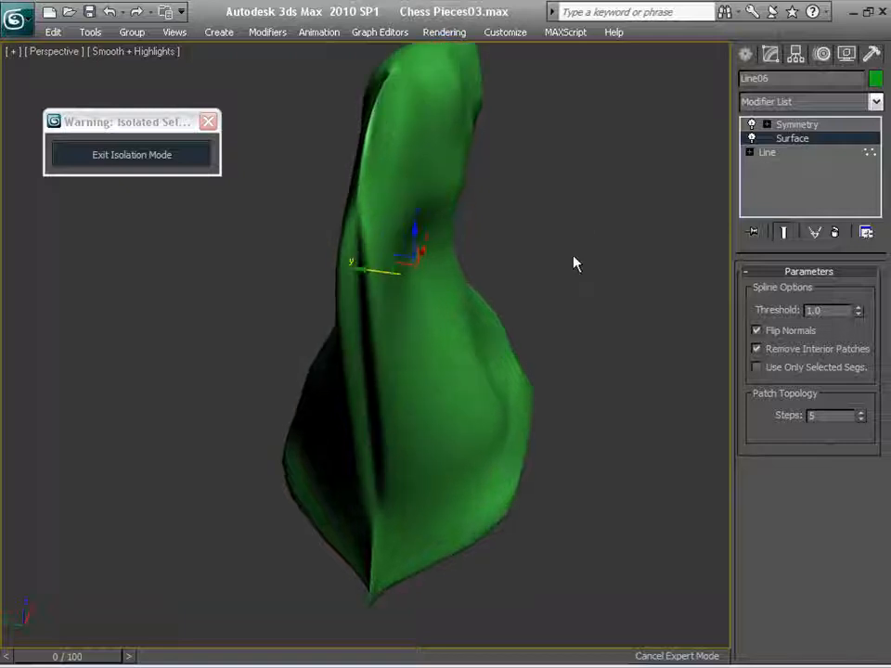
middle_click_drag(574, 265, 571, 236, "alt")
left_click(267, 32)
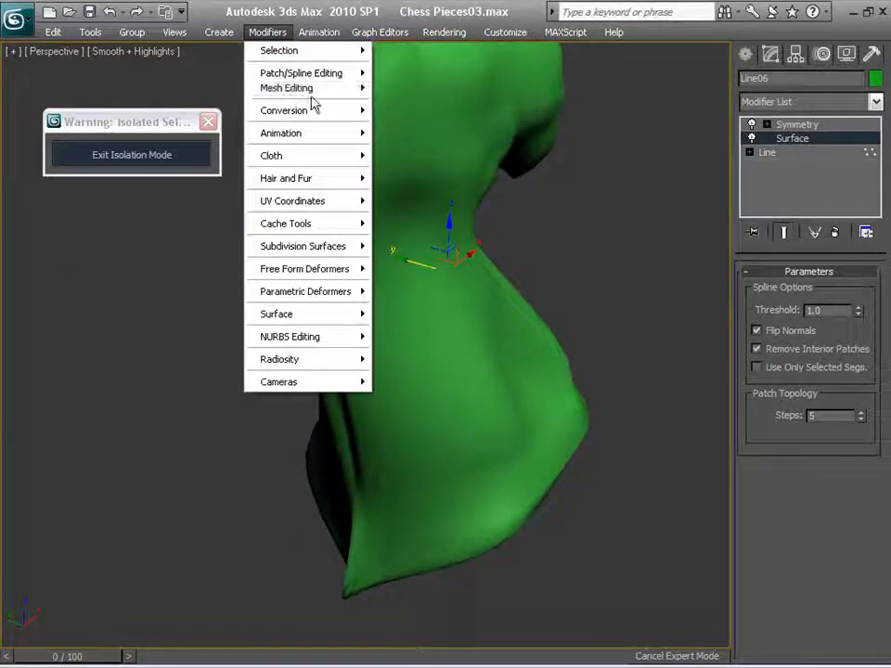
mouse_move(322, 96)
mouse_move(306, 72)
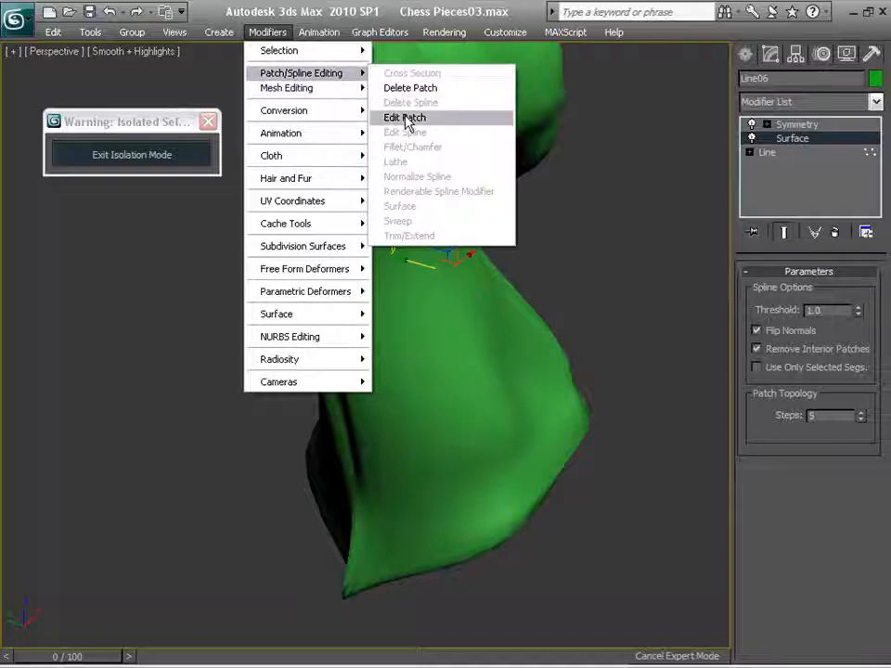
left_click(387, 117)
Select the four narrow patches along the back at Patch level with edged faces displayed.
mouse_move(615, 261)
middle_mouse_down("alt")
mouse_move(654, 280)
mouse_move(614, 284)
mouse_move(615, 272)
middle_mouse_up("alt")
scroll(706, 243, "down", 1)
left_click(828, 298)
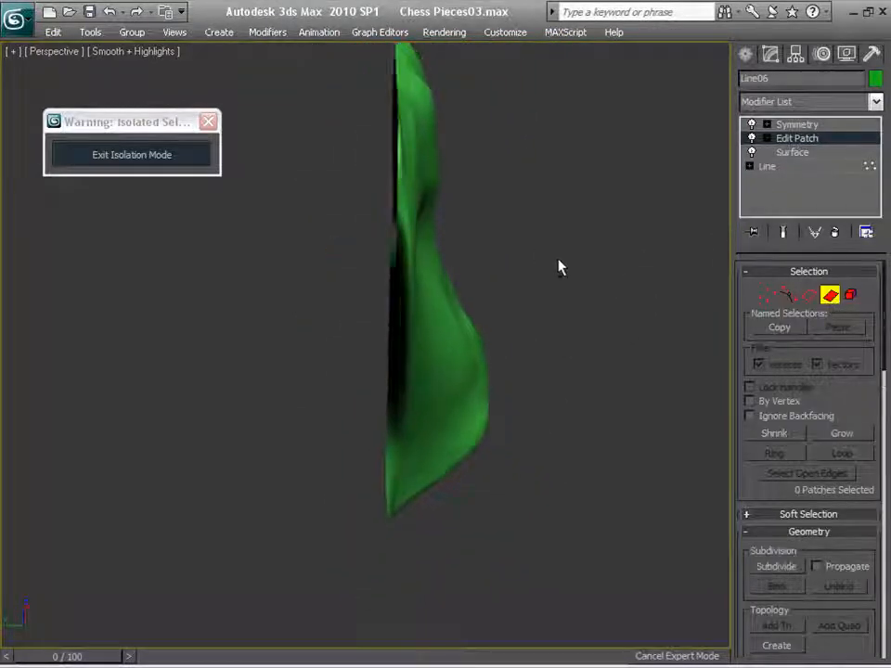
middle_click_drag(558, 264, 566, 149, "alt")
key("F4")
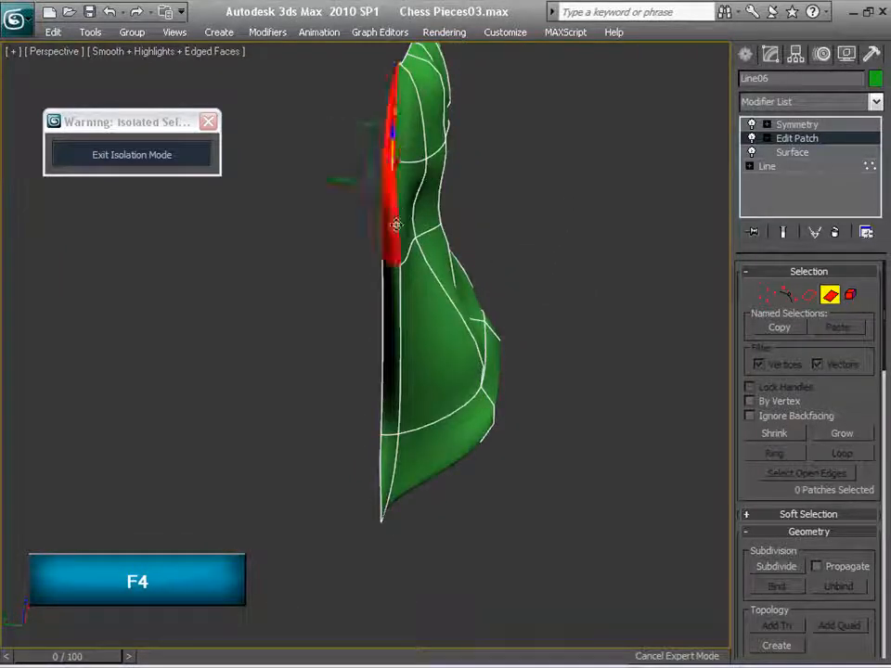
left_click(395, 338, "ctrl")
left_click(388, 461, "ctrl")
middle_click_drag(579, 451, 503, 446, "alt")
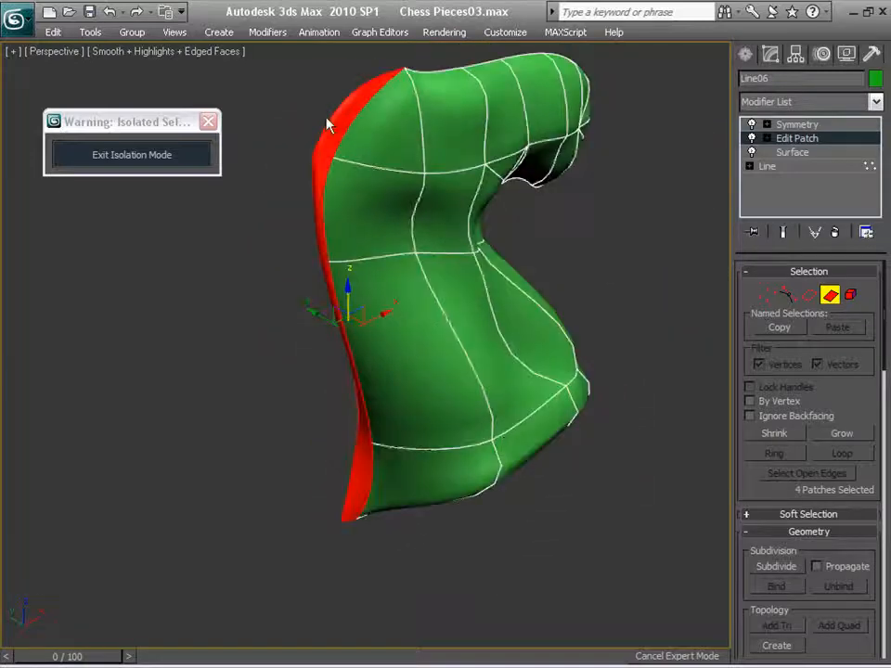
Extrude the four selected patches outward from the back of the neck and return to the Symmetry level.
right_click(331, 252)
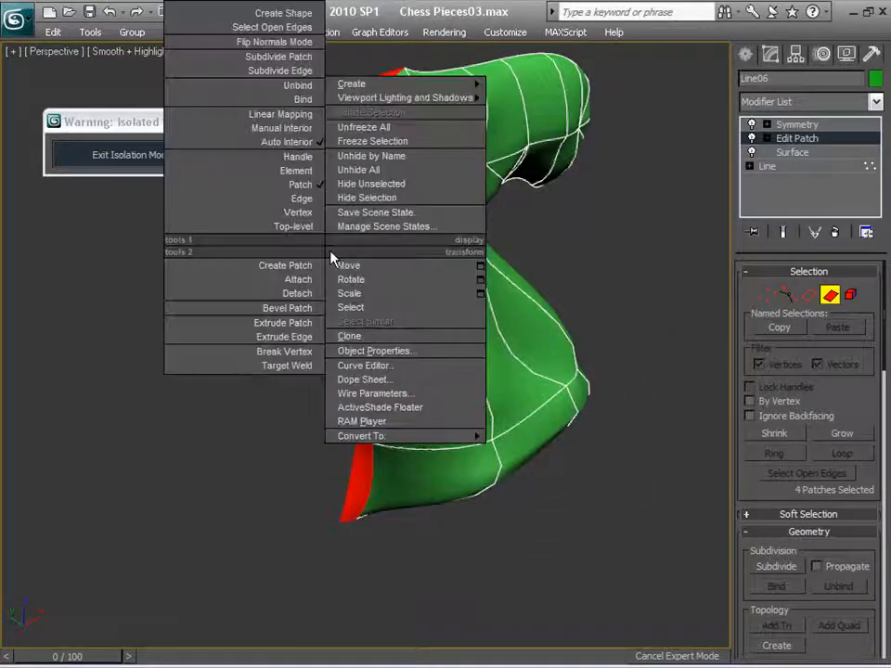
left_click(306, 324)
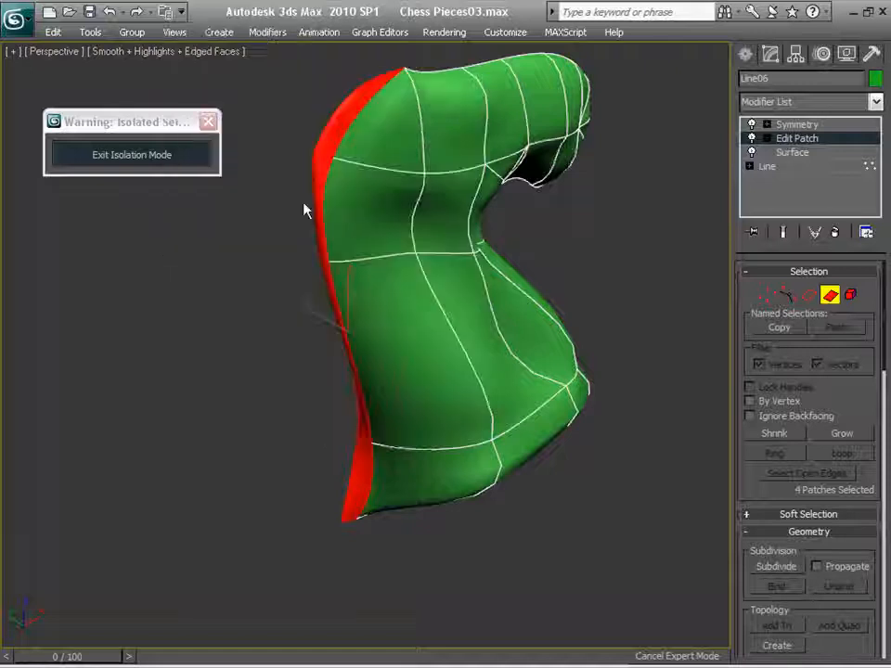
left_click_drag(321, 197, 196, 119)
middle_click_drag(234, 119, 449, 364, "alt")
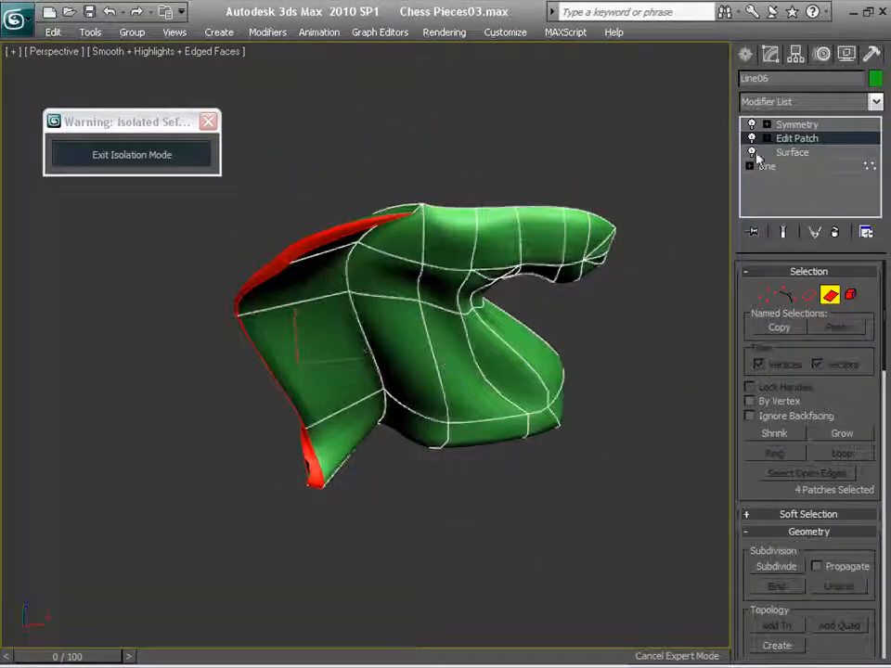
left_click(789, 124)
middle_click_drag(557, 269, 409, 296, "alt")
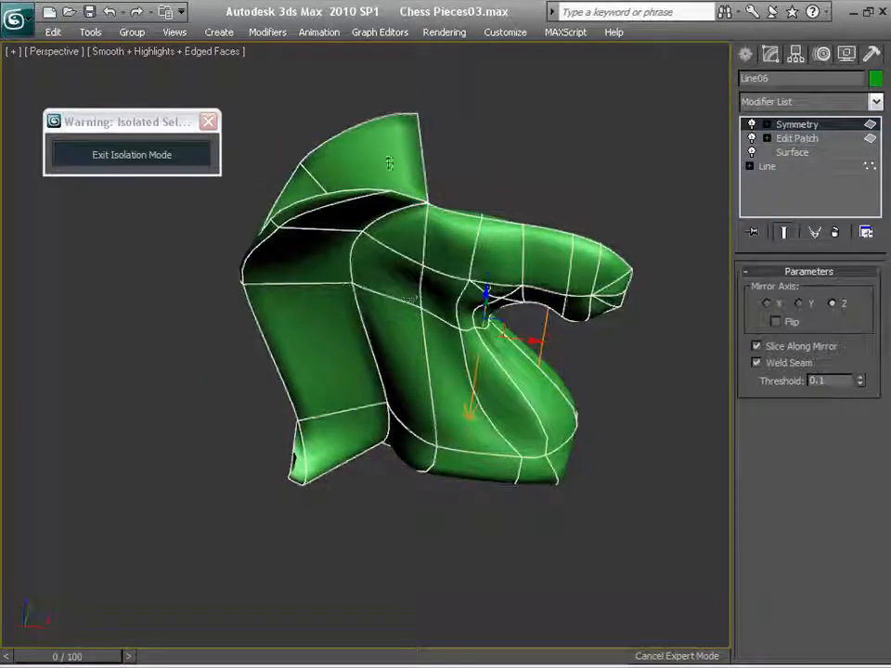
middle_click_drag(342, 293, 672, 279, "alt")
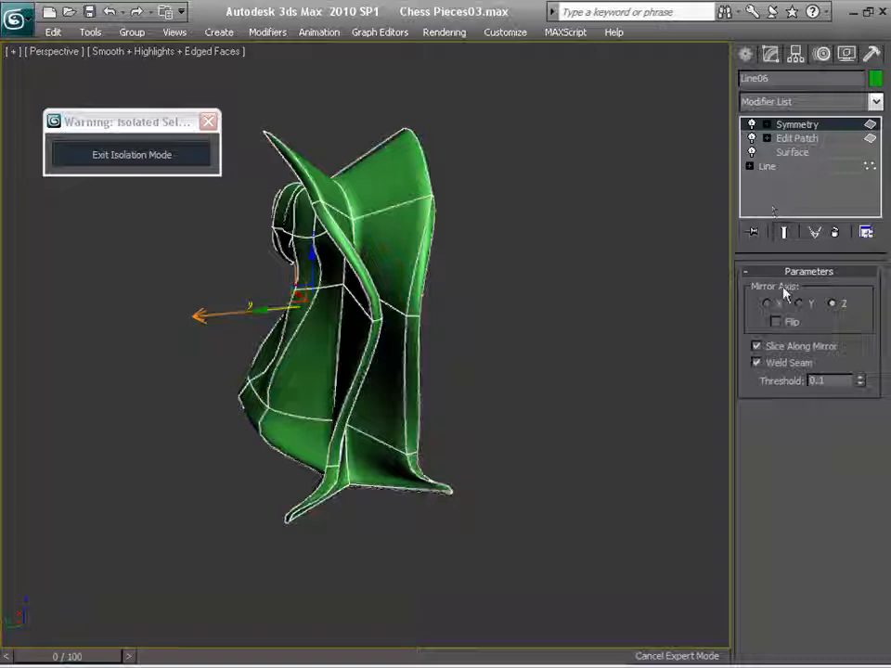
Select the outer vertices of the extruded flap in Edit Patch and move them toward the mirror line with the end result displayed.
left_click(796, 138)
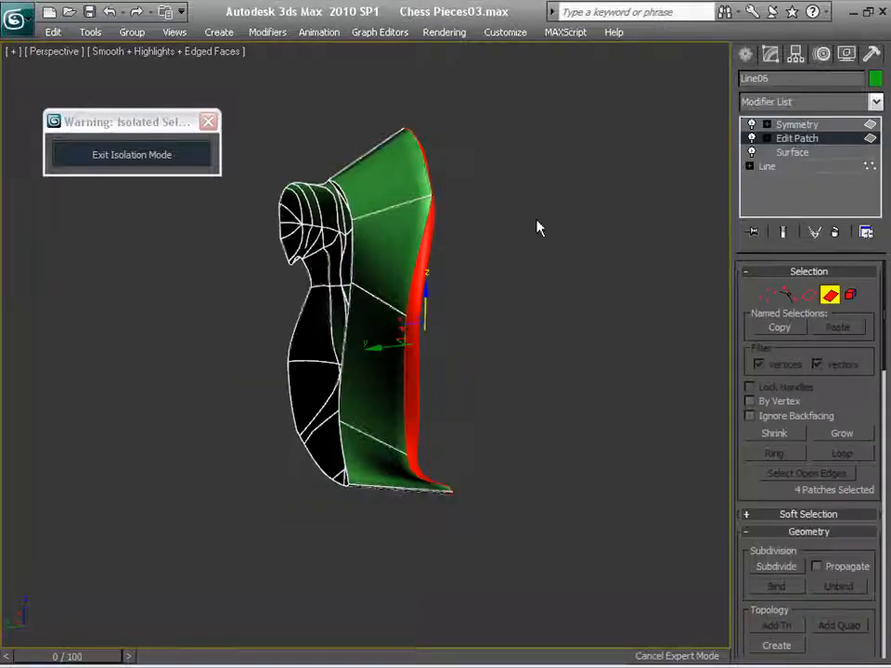
left_click(766, 295)
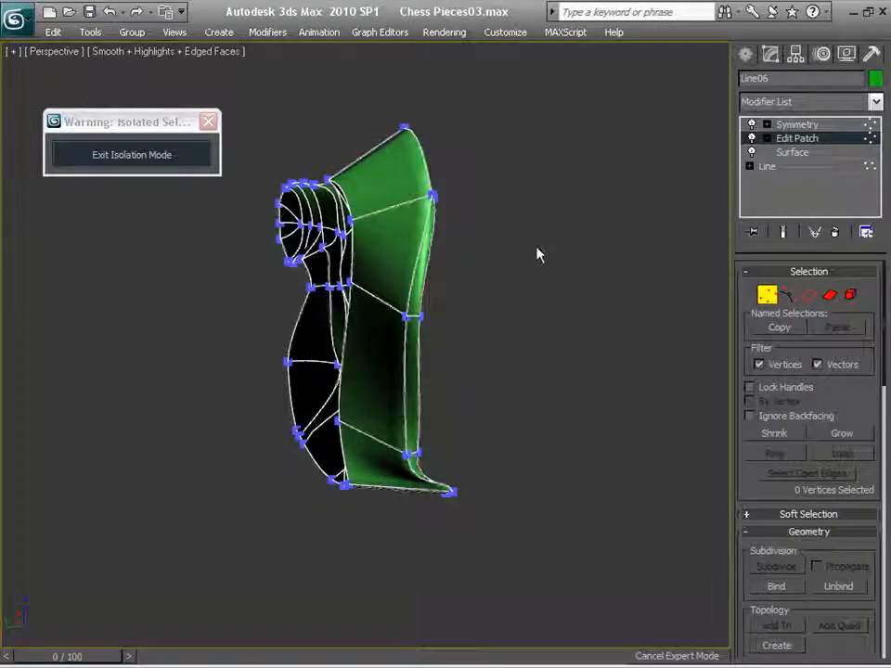
left_click_drag(380, 96, 518, 419)
middle_click_drag(553, 533, 505, 442, "alt")
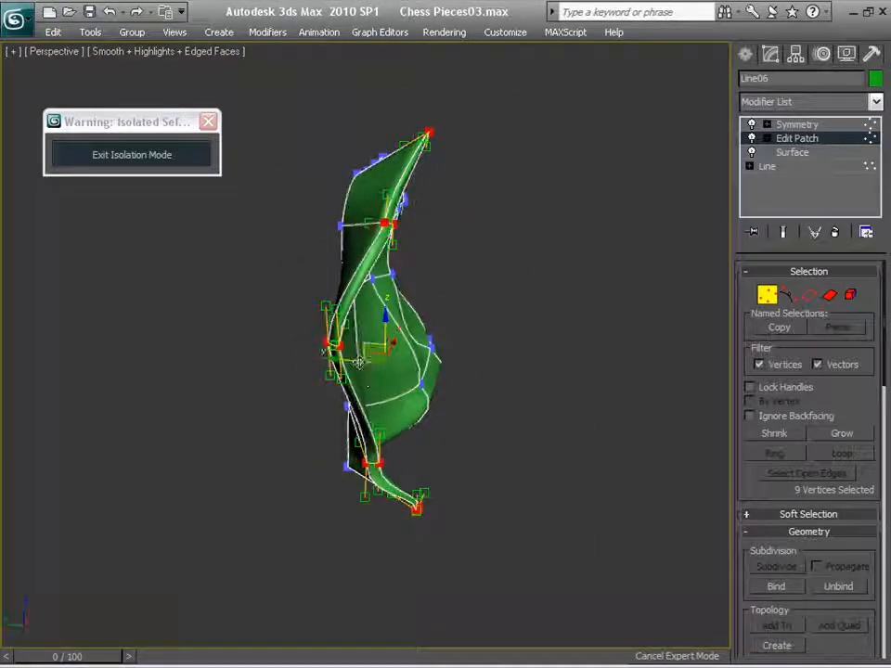
left_click_drag(353, 362, 323, 360)
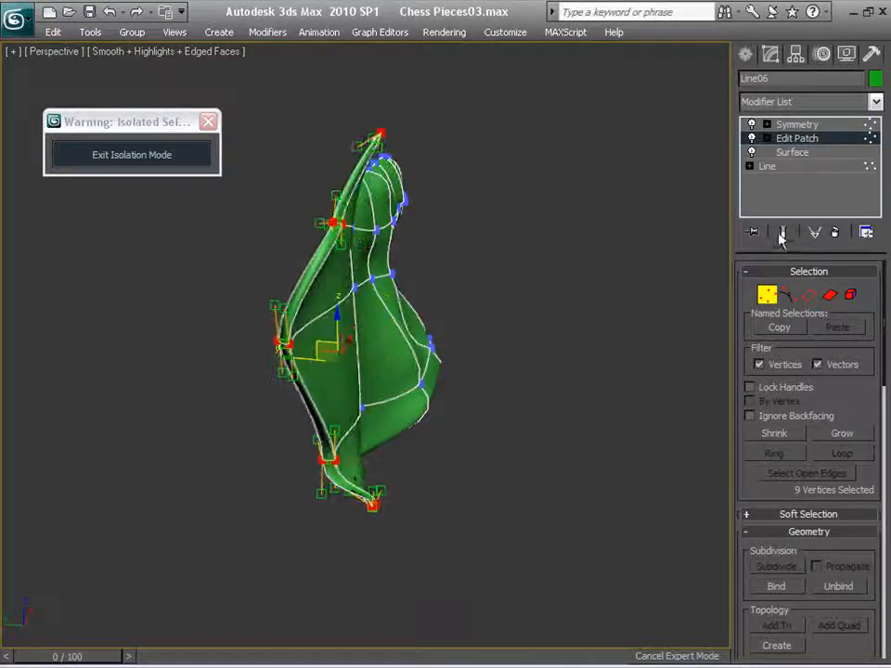
left_click(782, 233)
middle_click_drag(601, 350, 640, 356, "alt")
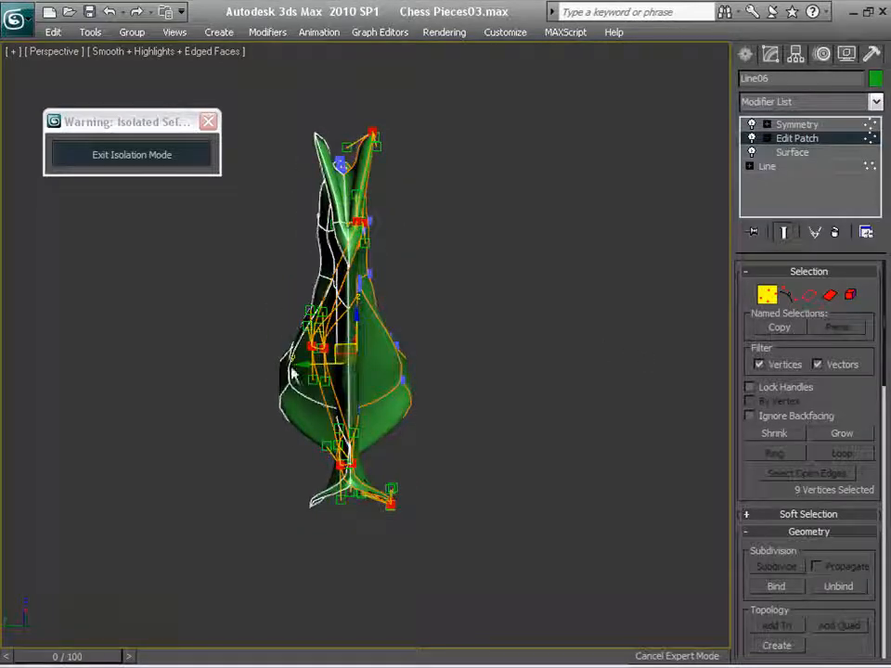
left_click_drag(300, 365, 332, 367)
middle_click_drag(473, 286, 491, 348)
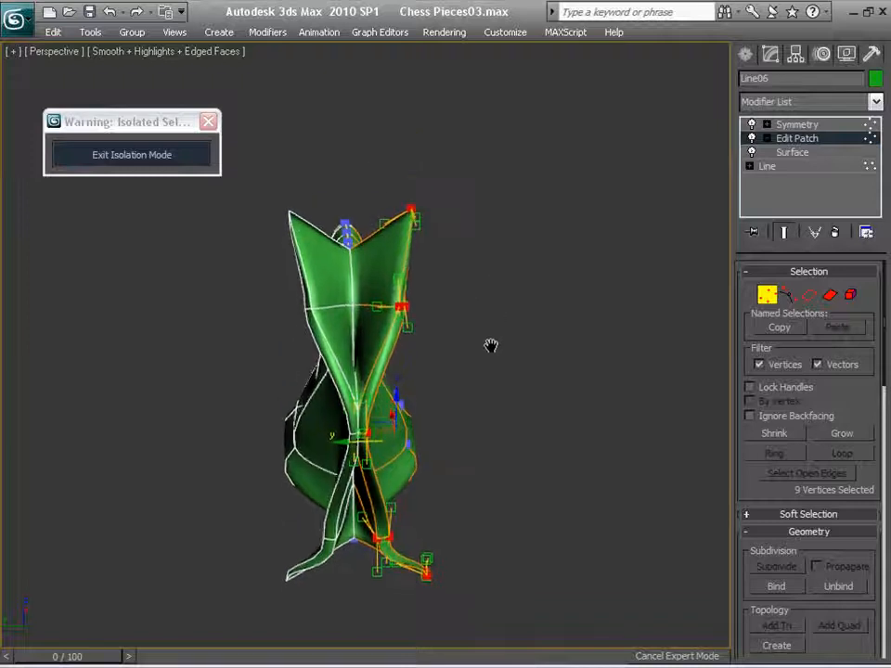
Move the flap's upper neck vertex pair to the mirror line and its top corner vertex inward.
left_click(401, 316)
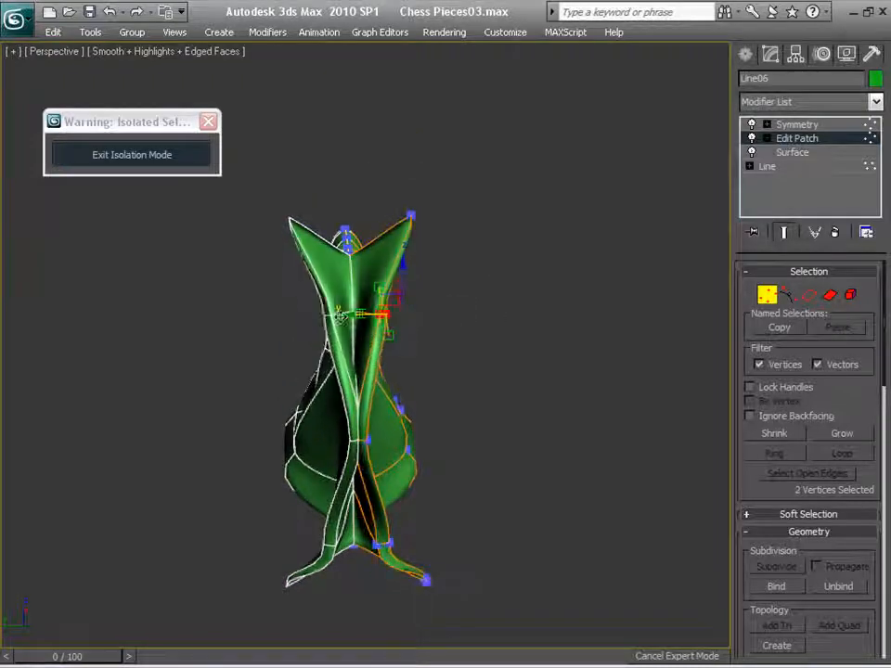
middle_click_drag(534, 252, 458, 308)
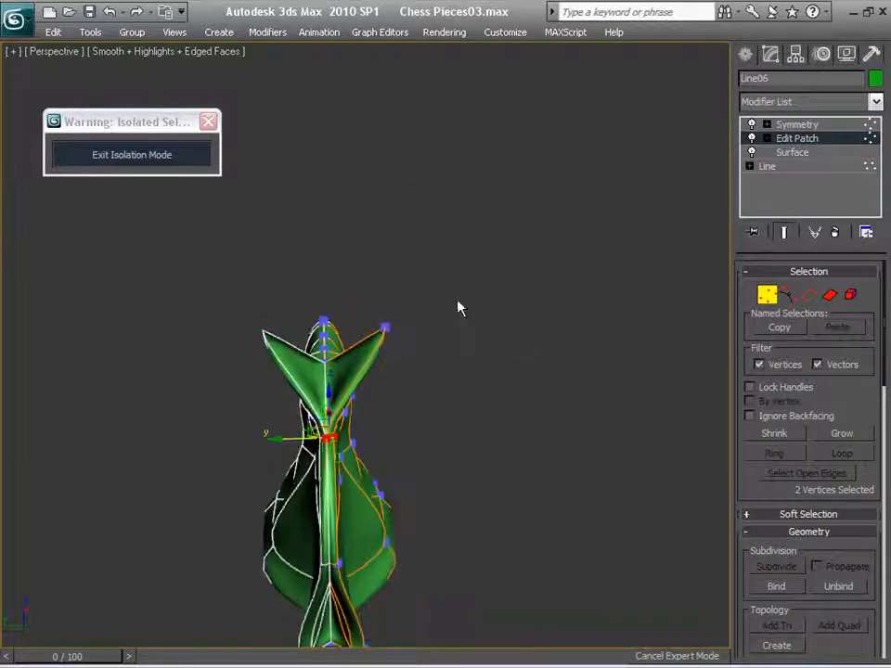
left_click_drag(370, 363, 368, 359)
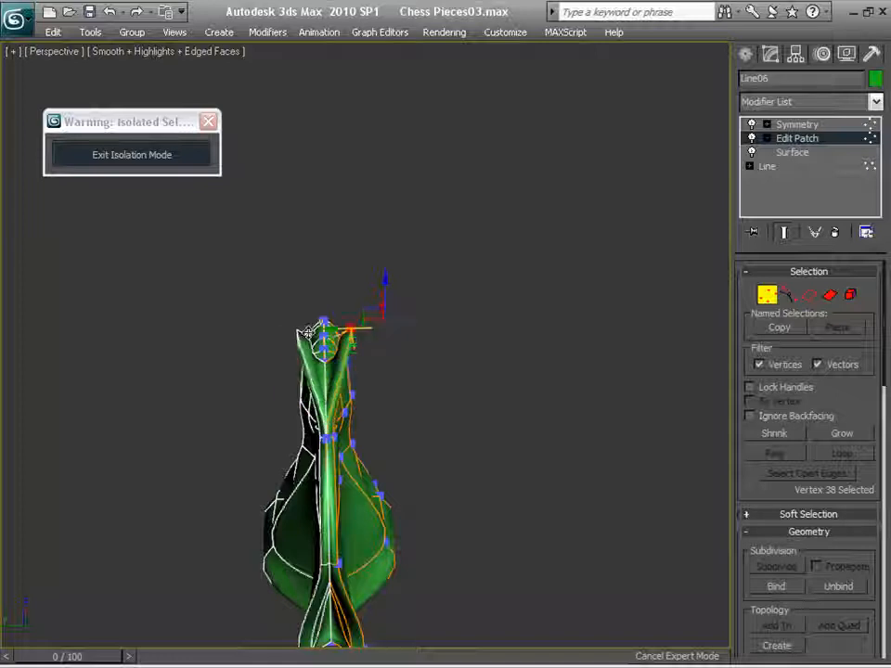
Try moving the flap's lower vertex pair and its two bottom corner vertices toward the mirror line.
middle_click_drag(492, 413, 449, 384, "alt")
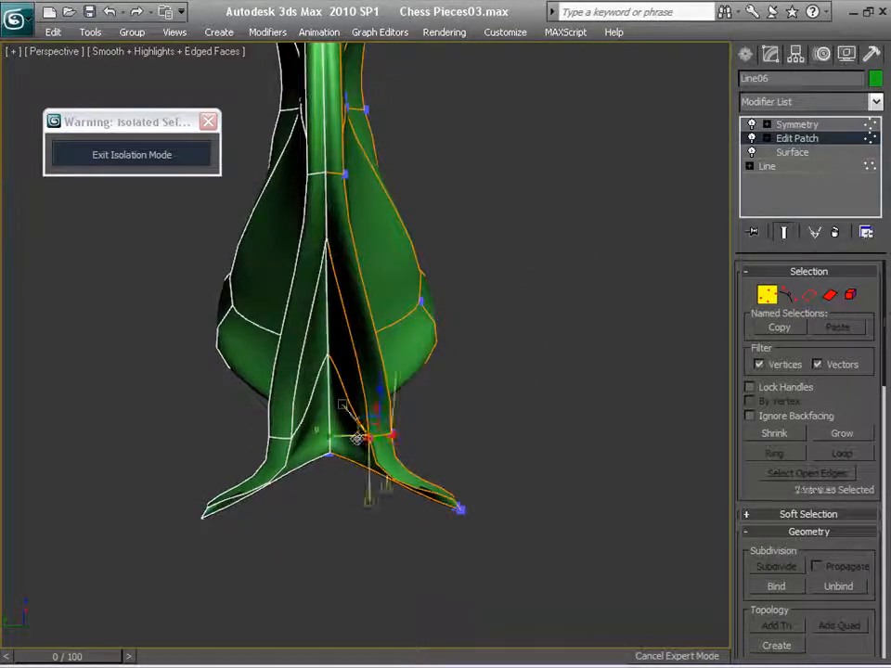
left_click_drag(356, 436, 295, 436)
middle_click_drag(428, 441, 450, 338)
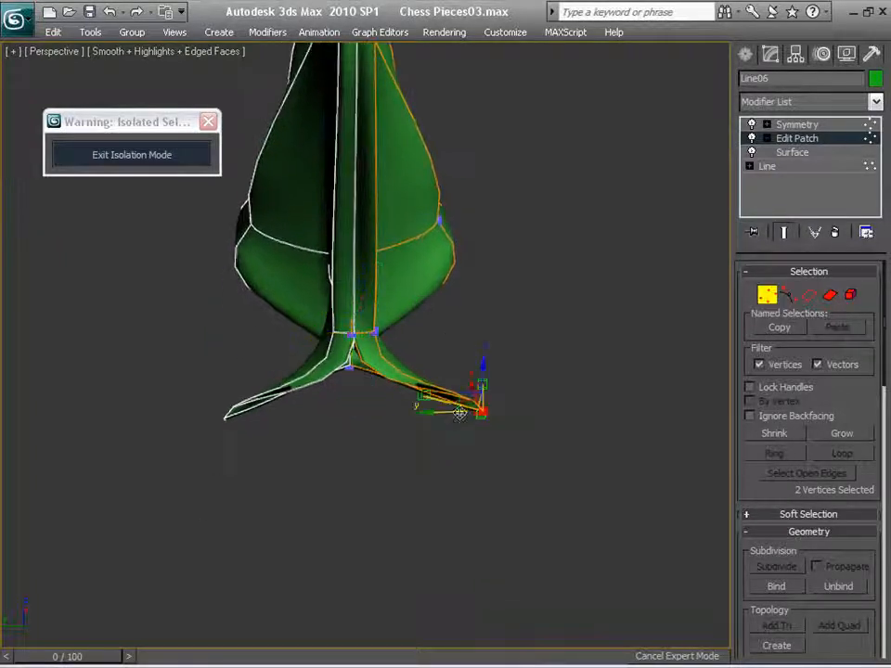
left_click_drag(404, 413, 315, 414)
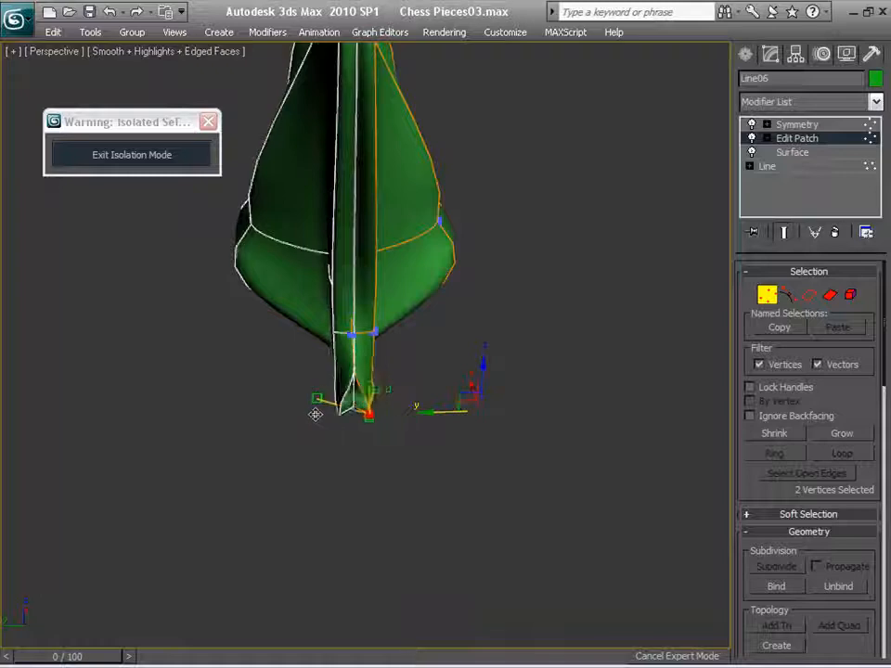
left_click(543, 339)
scroll(543, 363, "down", 5)
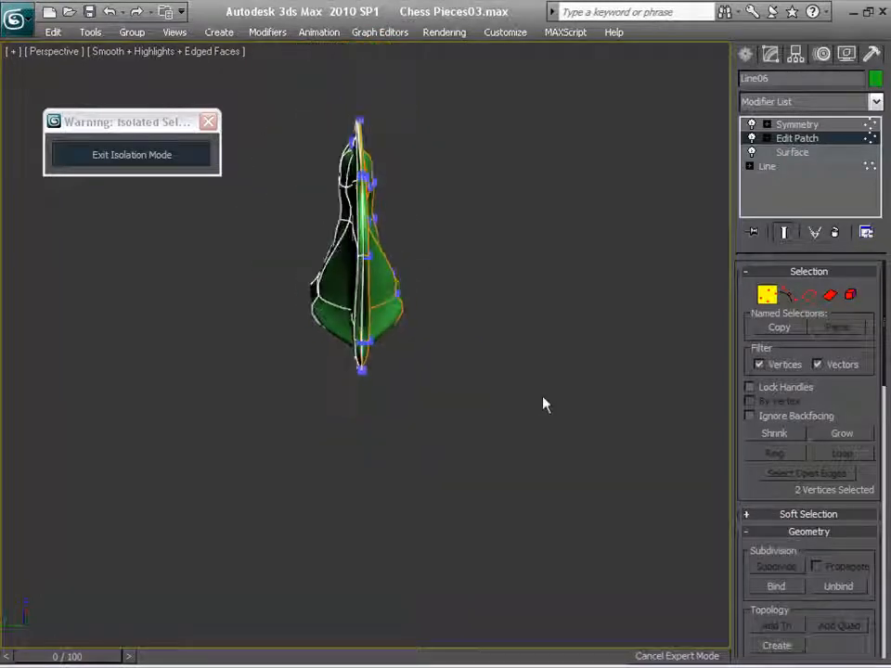
Try nudging the flap's upper neck vertex toward the mirror line and pulling the vertex pair there out sideways.
middle_click_drag(543, 397, 594, 344, "alt")
scroll(412, 316, "up", 3)
scroll(447, 423, "up", 3)
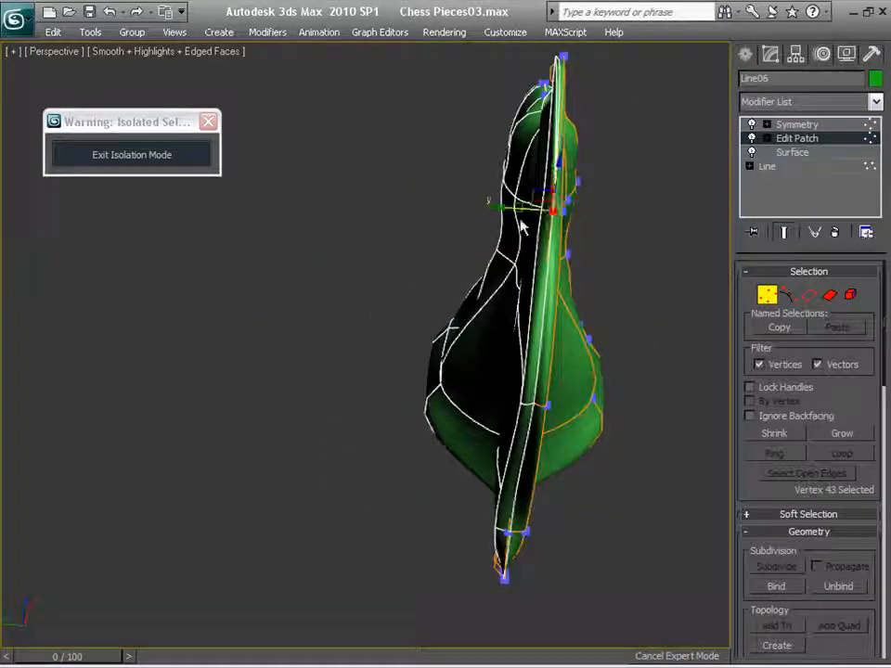
mouse_move(501, 206)
left_mouse_down()
mouse_move(511, 207)
mouse_move(498, 206)
left_mouse_up()
middle_click_drag(650, 278, 581, 247, "alt")
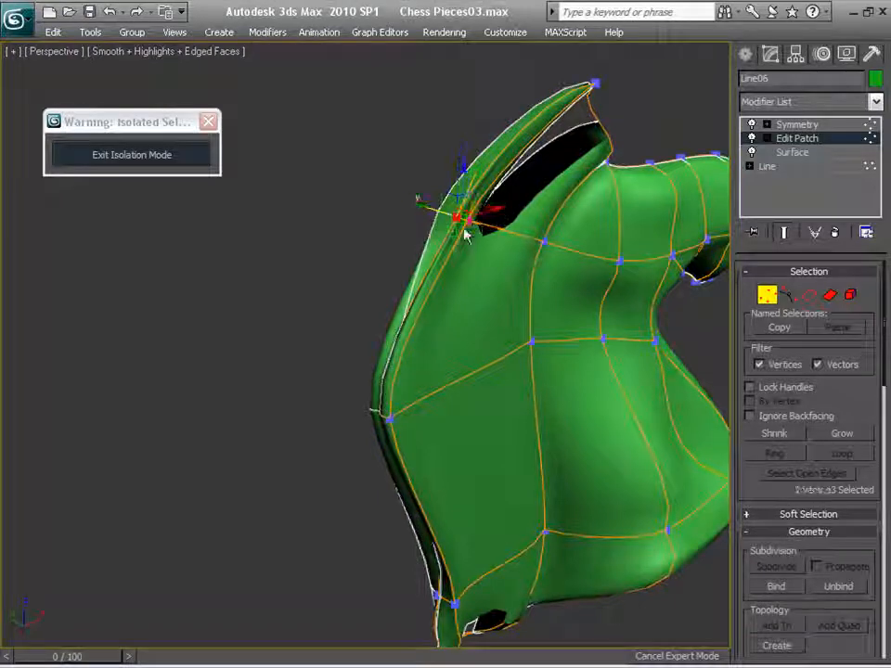
left_click_drag(432, 209, 548, 240)
middle_click_drag(652, 254, 487, 344, "alt")
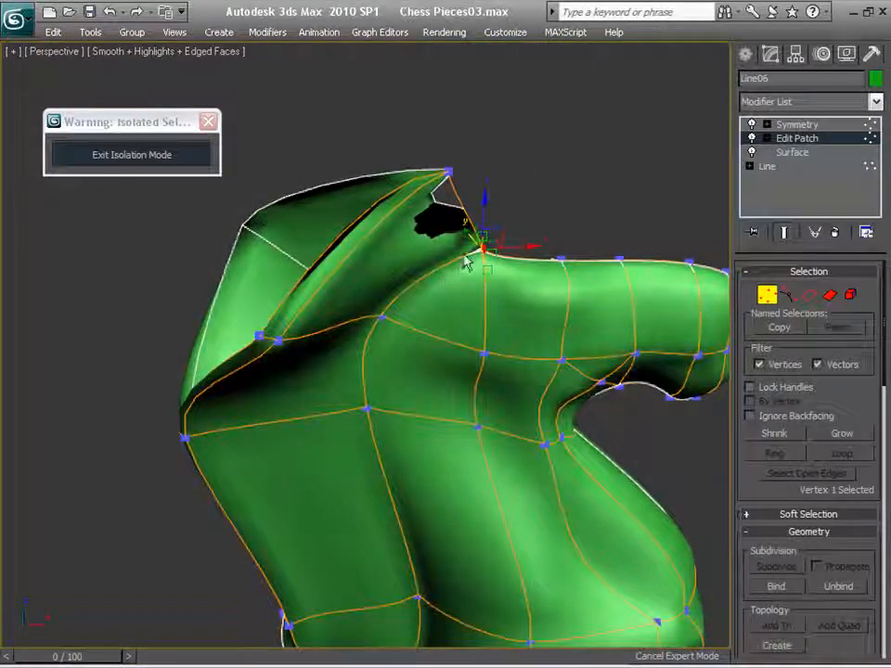
Try to adjust the tangent handles around the flap's top corner where it meets the head.
middle_click_drag(404, 265, 424, 102, "alt")
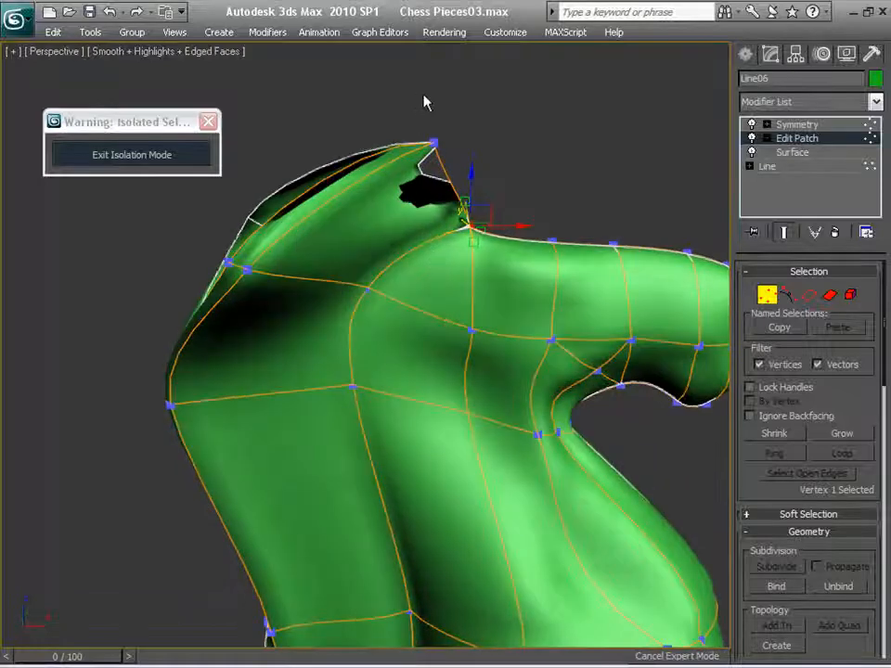
middle_click_drag(483, 145, 518, 253)
scroll(518, 253, "up", 2)
mouse_move(482, 251)
left_mouse_down()
mouse_move(515, 234)
mouse_move(478, 258)
left_mouse_up()
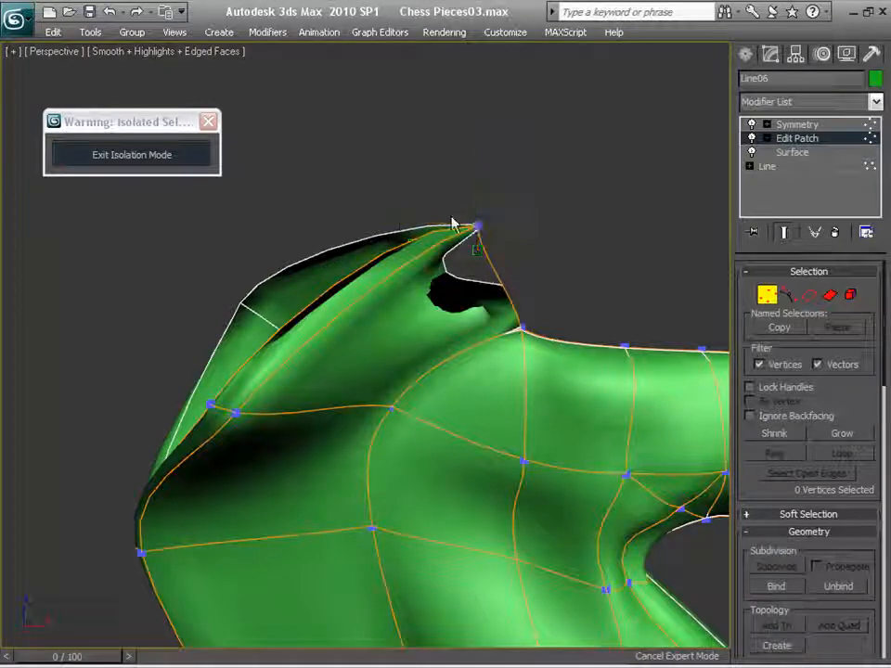
mouse_move(399, 226)
left_mouse_down()
mouse_move(406, 195)
mouse_move(402, 232)
left_mouse_up()
Undo the recent vertex and handle moves on the flap.
key("ctrl+z")
key("ctrl+z")
key("ctrl+z")
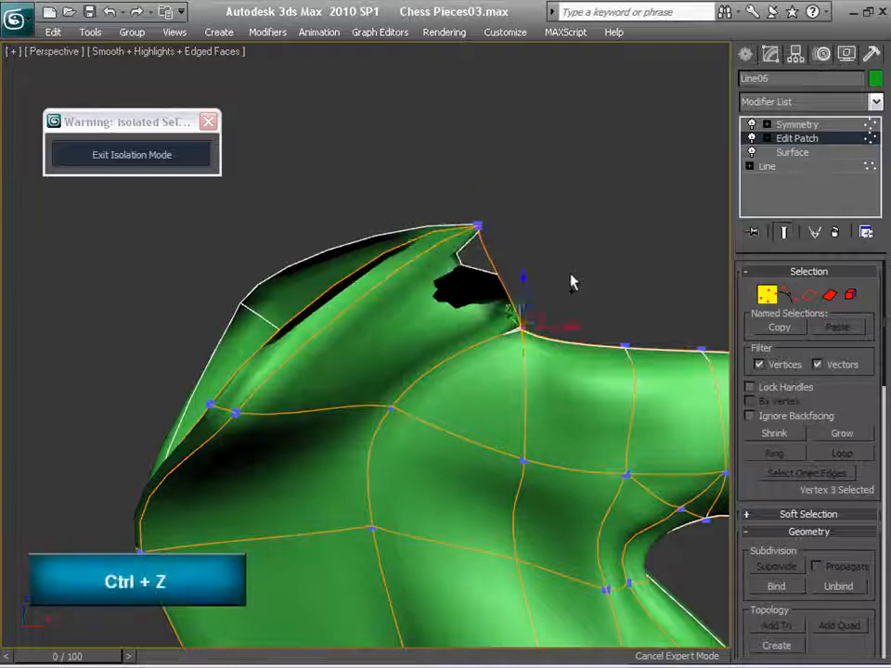
middle_click_drag(566, 293, 586, 172)
key("ctrl+z")
middle_click_drag(586, 172, 556, 376)
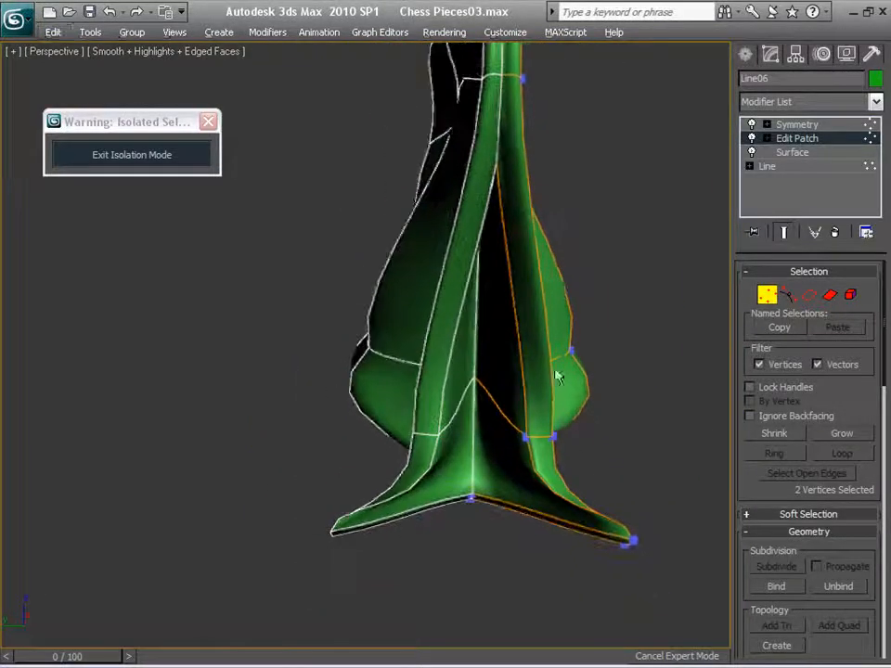
Move the flap's lower vertex pair and its two bottom corner vertices to the mirror line.
middle_click_drag(625, 463, 587, 474, "alt")
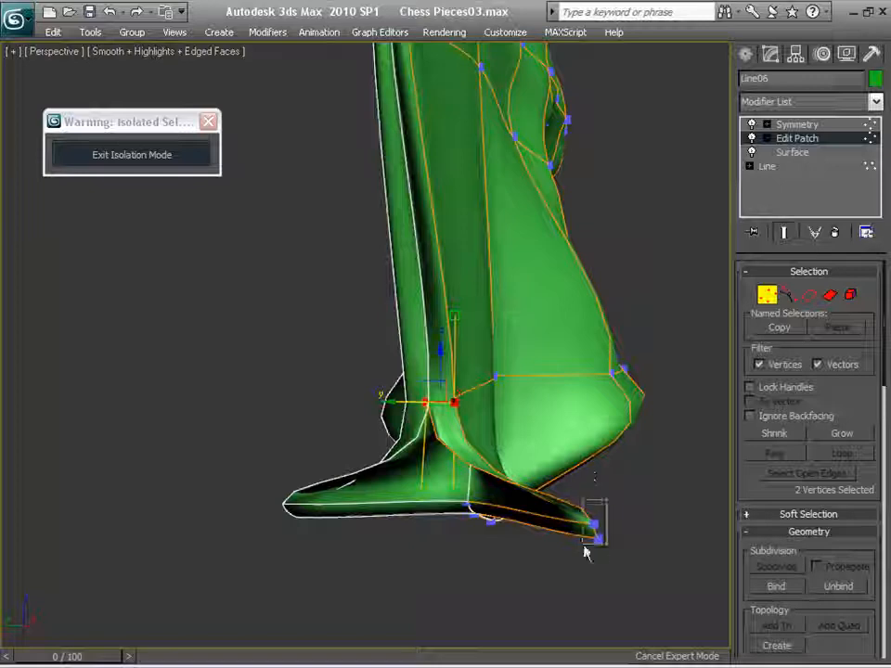
middle_click_drag(576, 525, 587, 575, "alt")
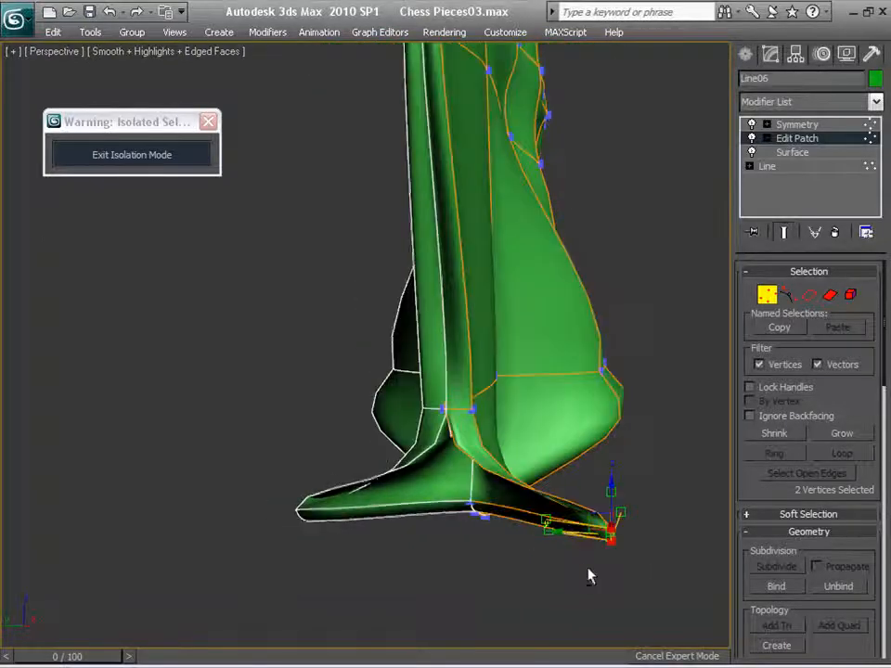
left_click_drag(575, 534, 425, 538)
Pull the bottom corner's tangent handles to close the hole in the patch and align its two vertices with the mirror line.
middle_click_drag(585, 525, 529, 316, "alt")
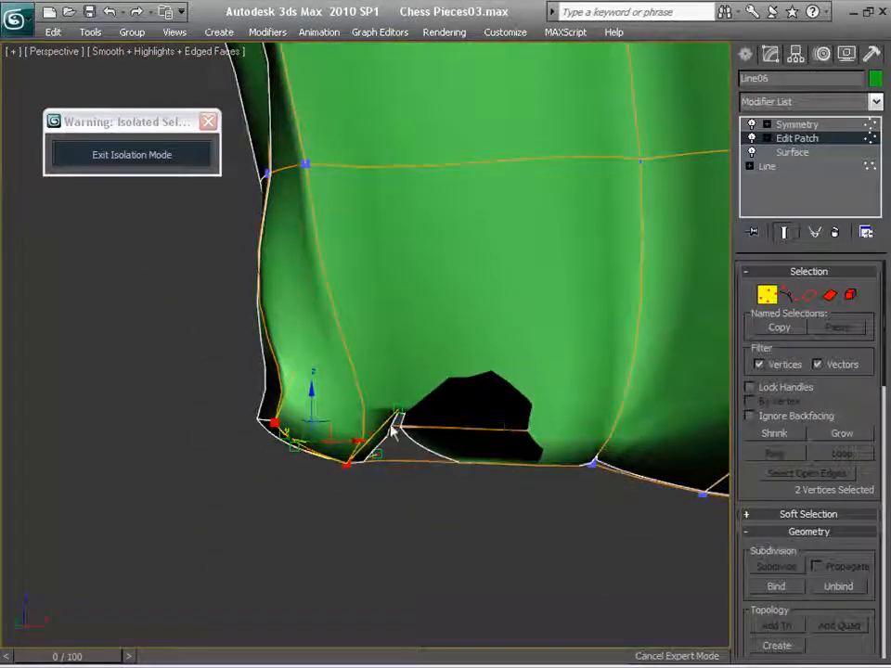
mouse_move(397, 417)
left_mouse_down()
mouse_move(434, 454)
mouse_move(401, 488)
mouse_move(403, 472)
mouse_move(430, 495)
left_mouse_up()
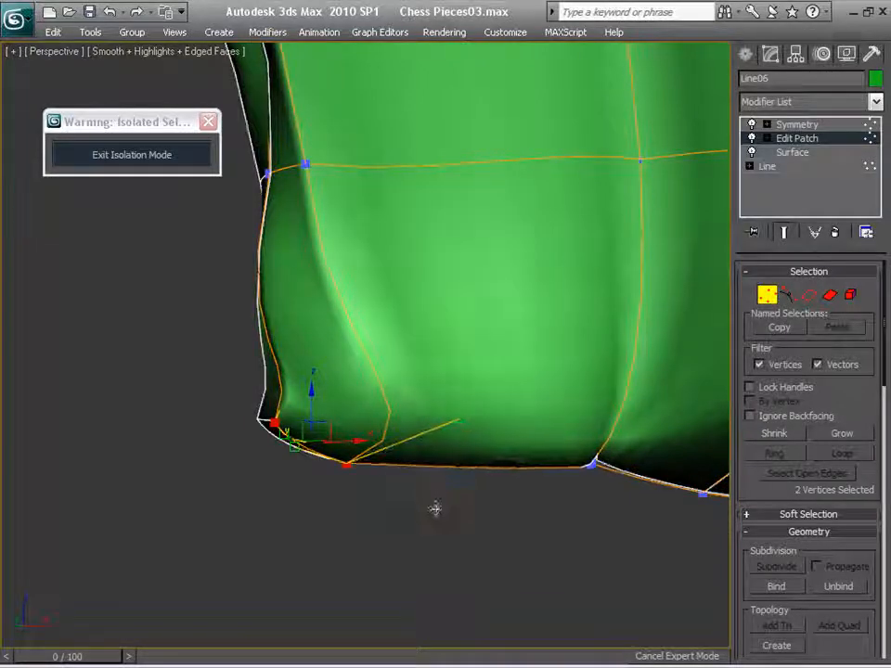
middle_click_drag(428, 526, 543, 274, "alt")
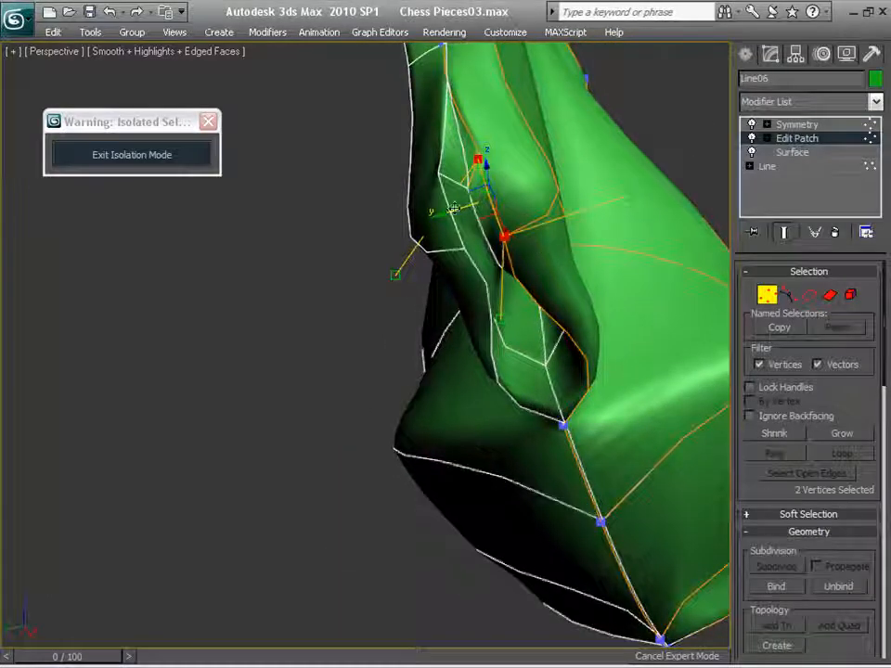
left_click_drag(454, 208, 434, 219)
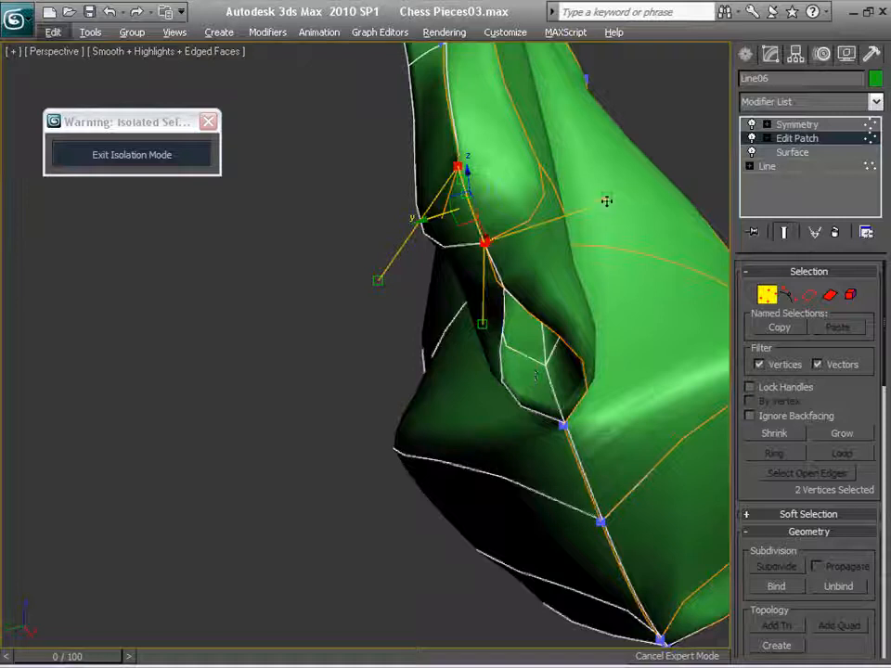
left_click_drag(606, 201, 648, 185)
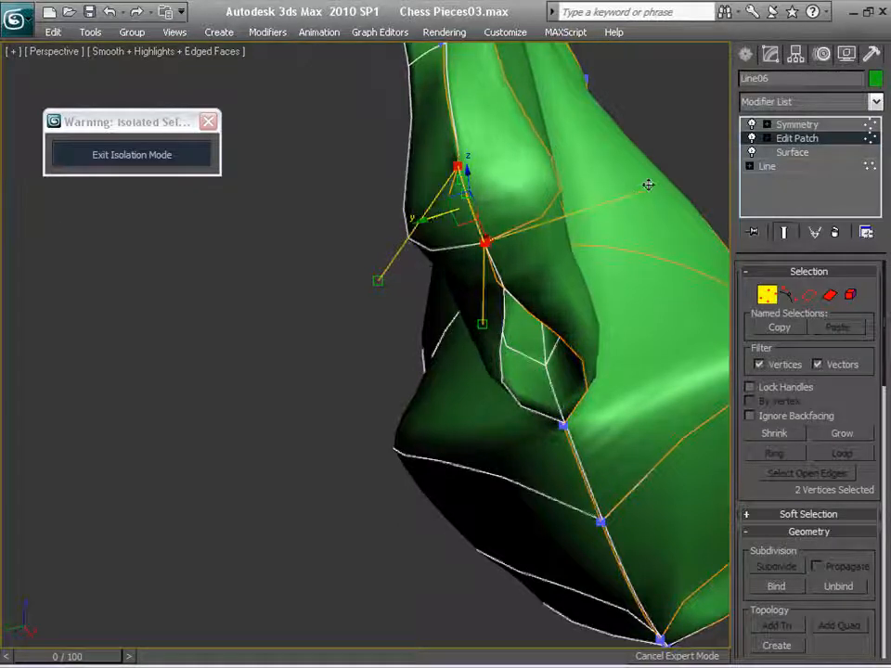
mouse_move(482, 324)
left_mouse_down()
mouse_move(506, 317)
mouse_move(472, 324)
mouse_move(491, 321)
left_mouse_up()
Adjust the handles of the bottom-edge vertex where the flap joins the neck to narrow the gap along the mirror line.
left_click(563, 427)
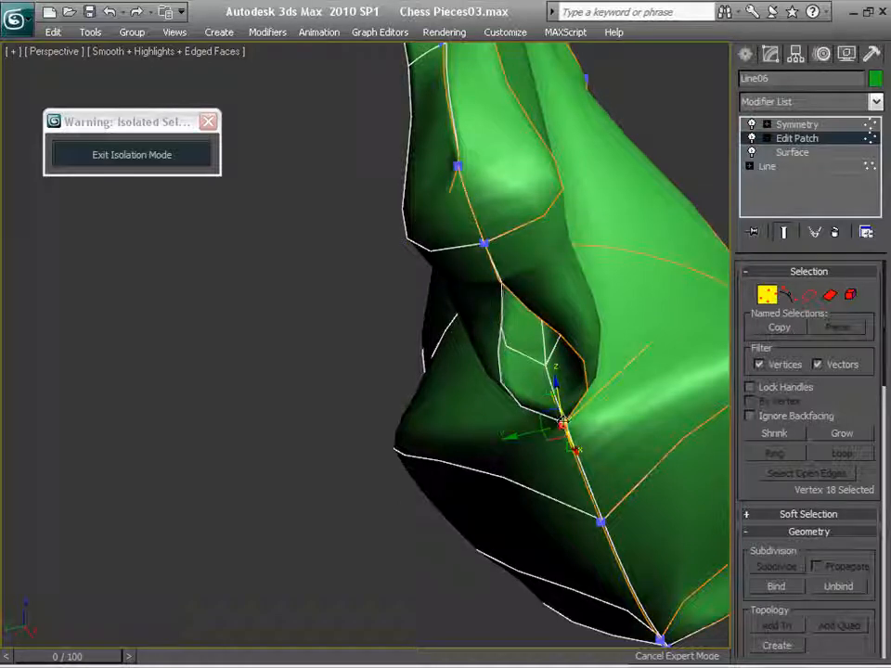
left_click_drag(525, 406, 570, 450)
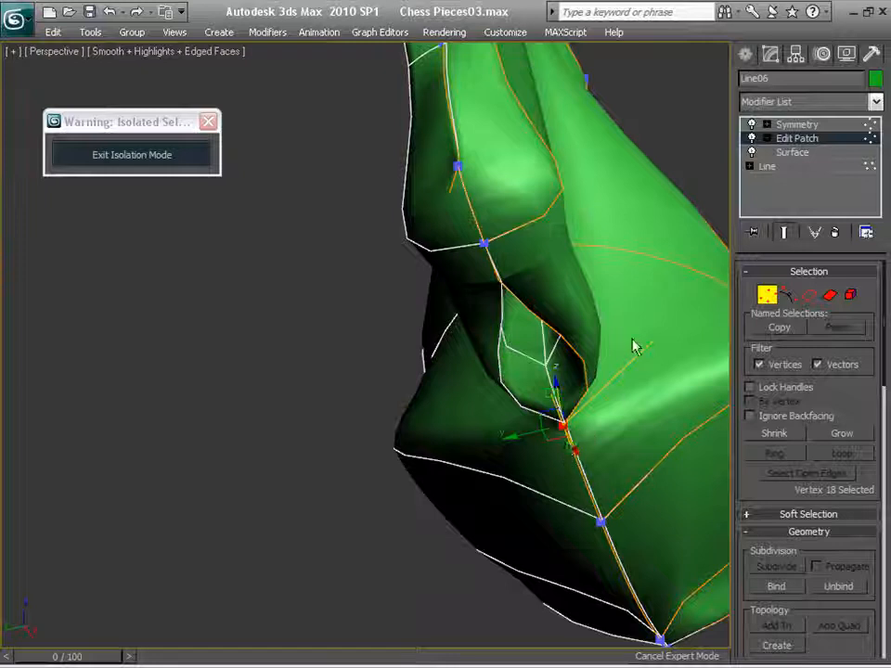
left_click_drag(651, 343, 567, 342)
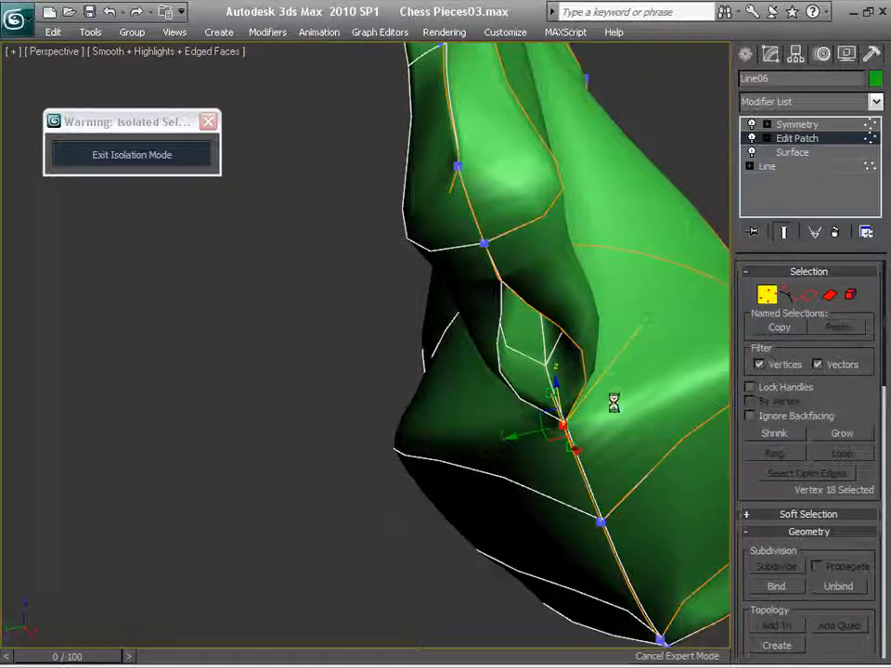
mouse_move(615, 409)
middle_mouse_down("alt")
mouse_move(626, 400)
mouse_move(519, 447)
mouse_move(553, 428)
middle_mouse_up("alt")
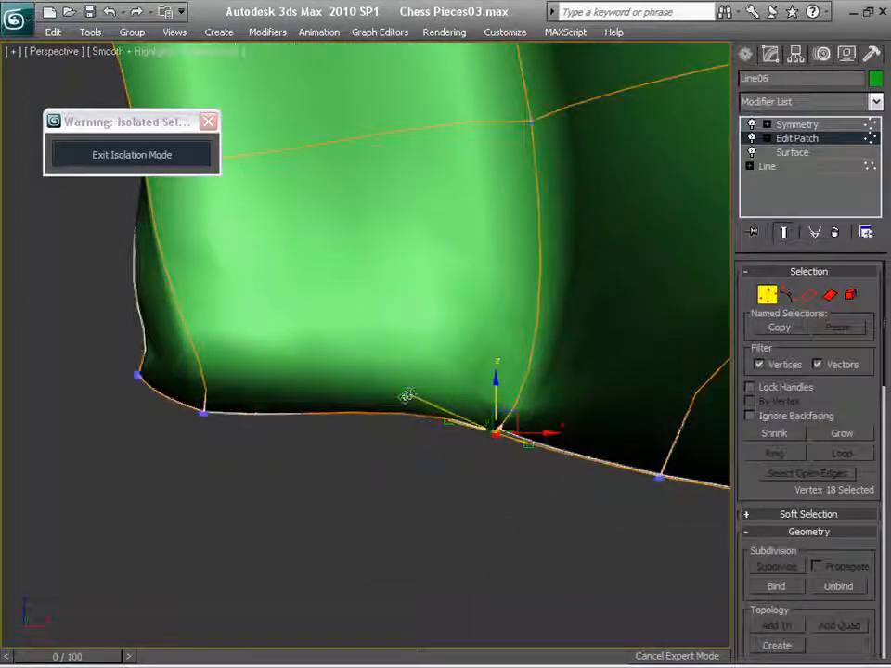
left_click_drag(407, 397, 407, 435)
middle_click_drag(437, 473, 509, 408, "alt")
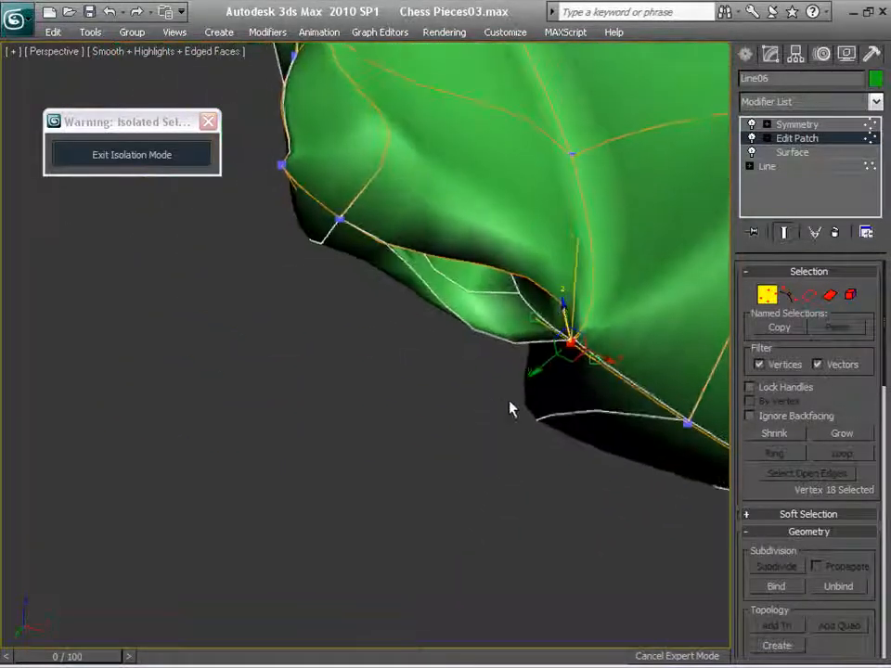
left_click_drag(552, 275, 509, 293)
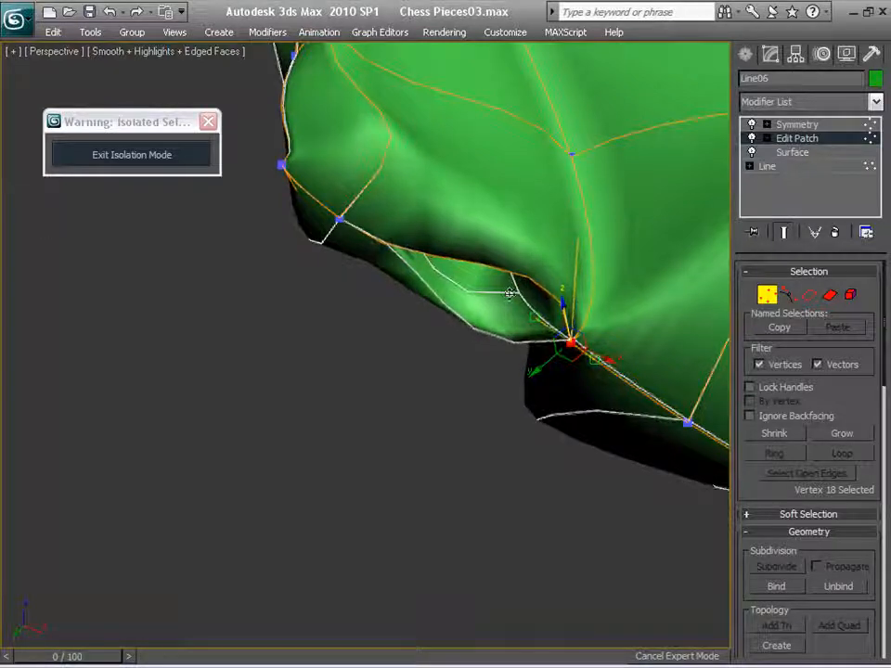
middle_click_drag(569, 341, 517, 463, "alt")
middle_click_drag(515, 539, 626, 372, "alt")
mouse_move(628, 339)
left_mouse_down()
mouse_move(528, 353)
mouse_move(539, 346)
left_mouse_up()
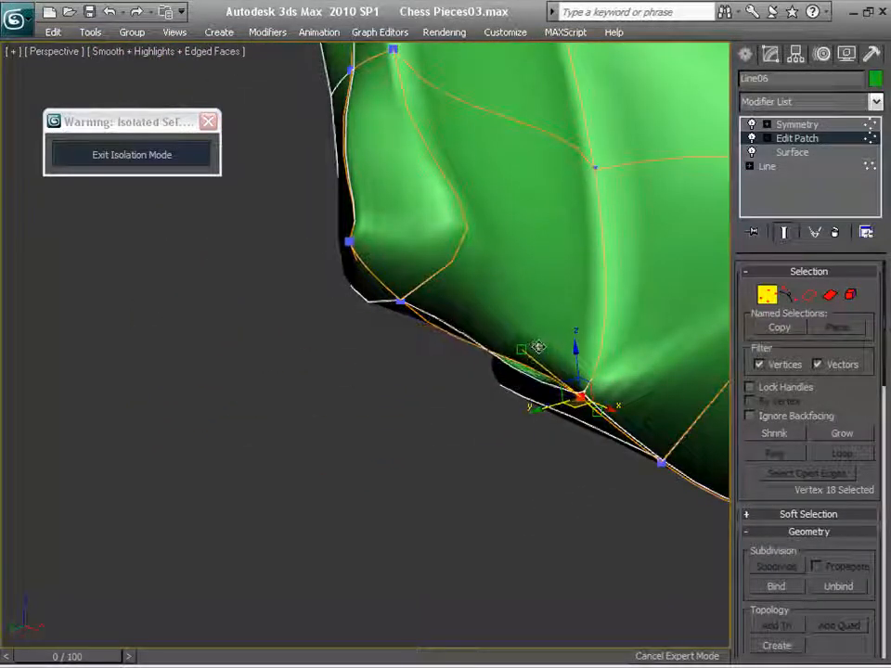
left_click(456, 461)
Align the facing handles of the flap's bottom corner vertex and the neck's bottom-edge vertex along the seam.
middle_click_drag(455, 461, 551, 385, "alt")
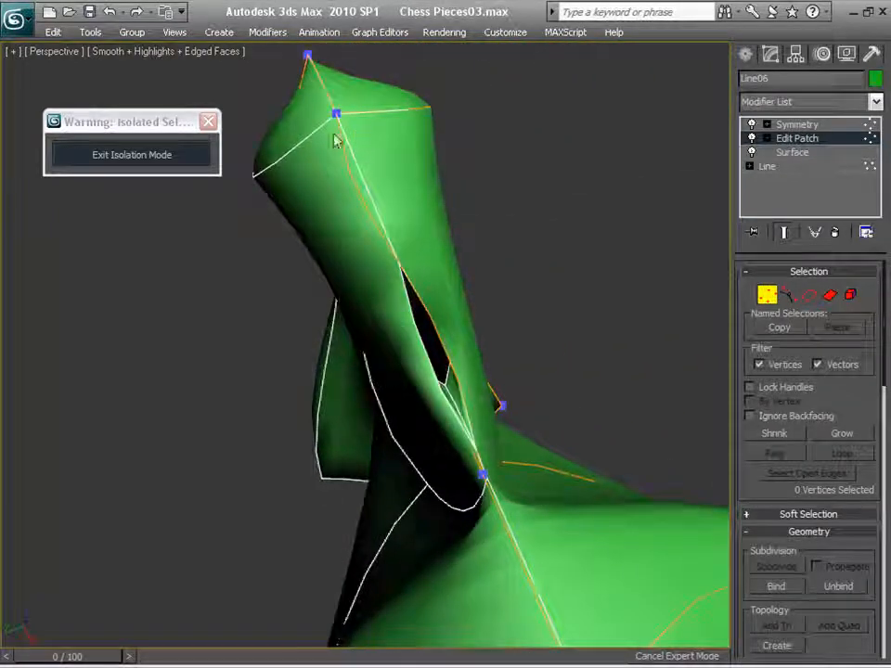
left_click(335, 112)
left_click_drag(348, 240, 378, 234)
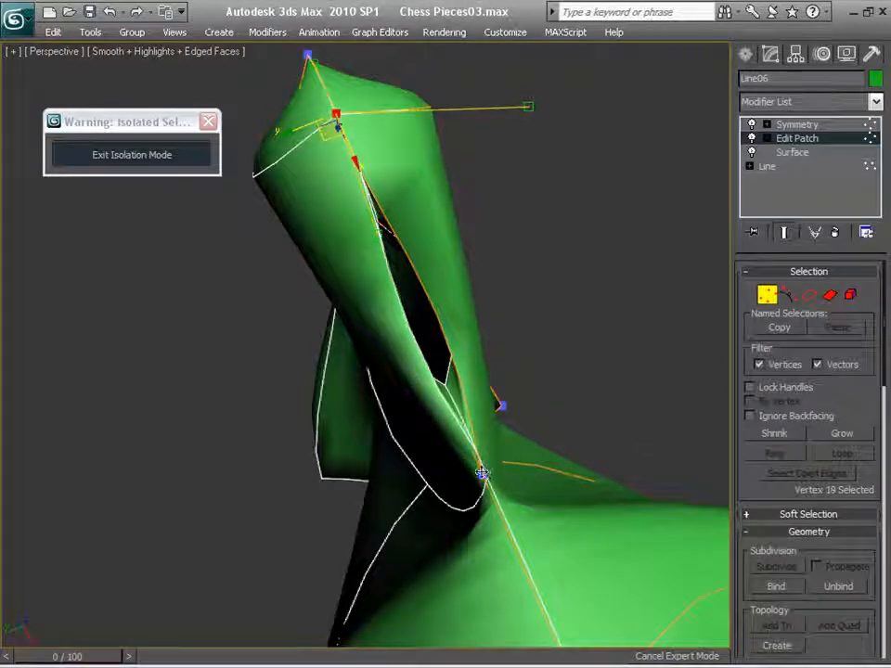
mouse_move(449, 283)
left_mouse_down()
mouse_move(435, 273)
mouse_move(407, 284)
mouse_move(433, 279)
left_mouse_up()
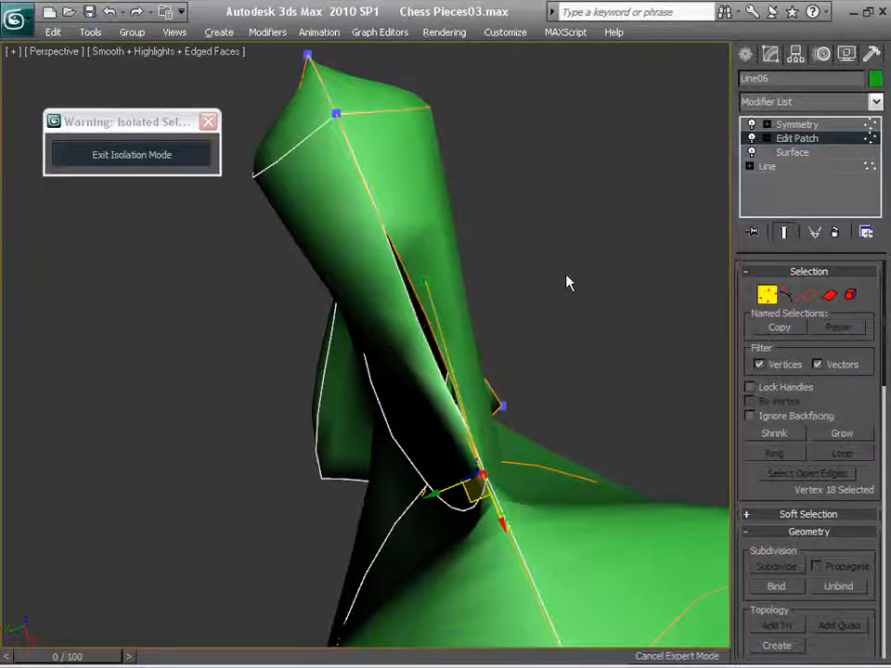
middle_click_drag(567, 282, 519, 346, "alt")
mouse_move(391, 344)
left_mouse_down()
mouse_move(377, 347)
mouse_move(387, 348)
left_mouse_up()
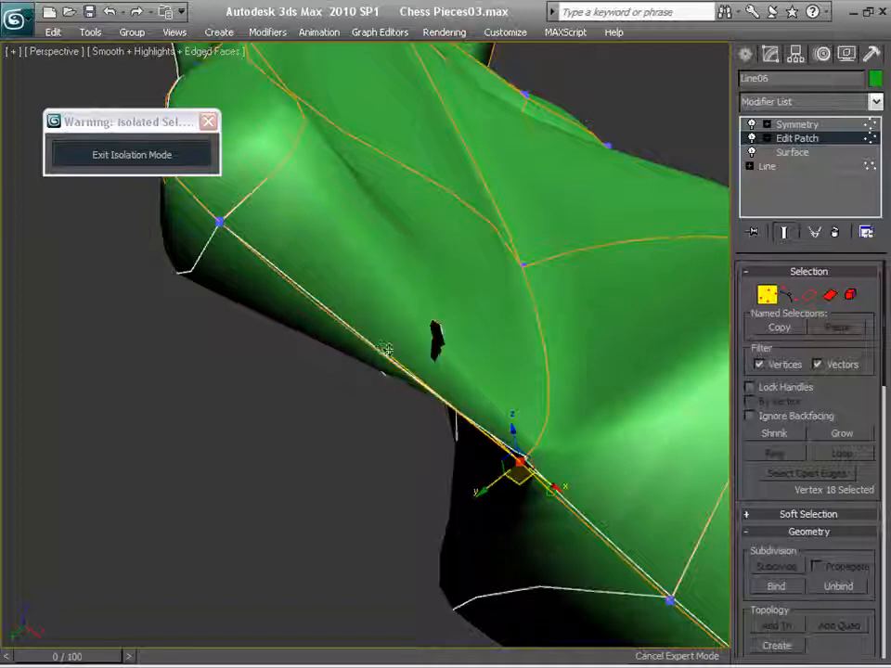
Lengthen the bottom corner vertex's side handle up across the flap to reshape the patch's lower end.
middle_click_drag(510, 316, 283, 344, "alt")
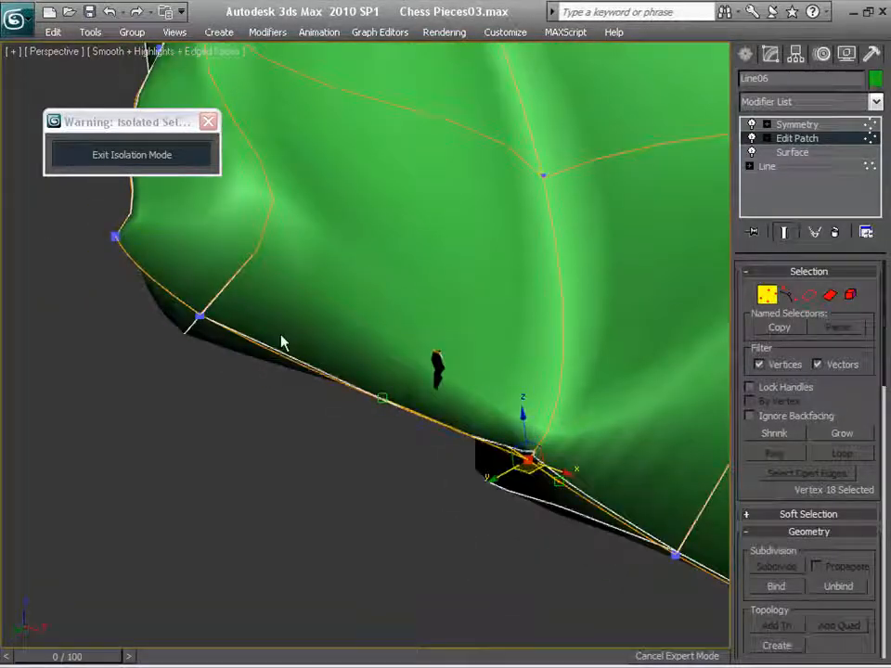
left_click(199, 317)
left_click_drag(381, 174, 336, 82)
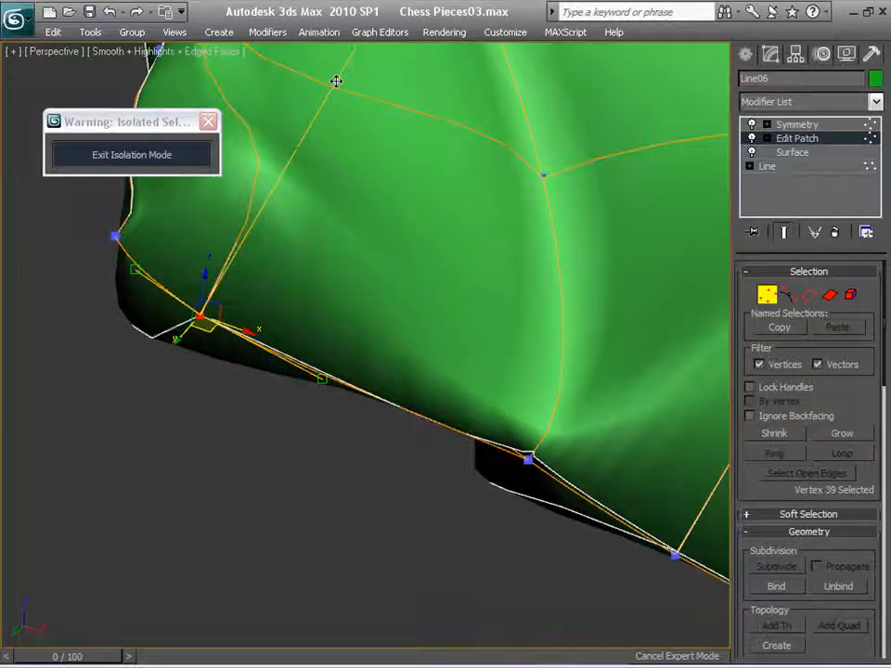
middle_click_drag(336, 81, 431, 349, "alt")
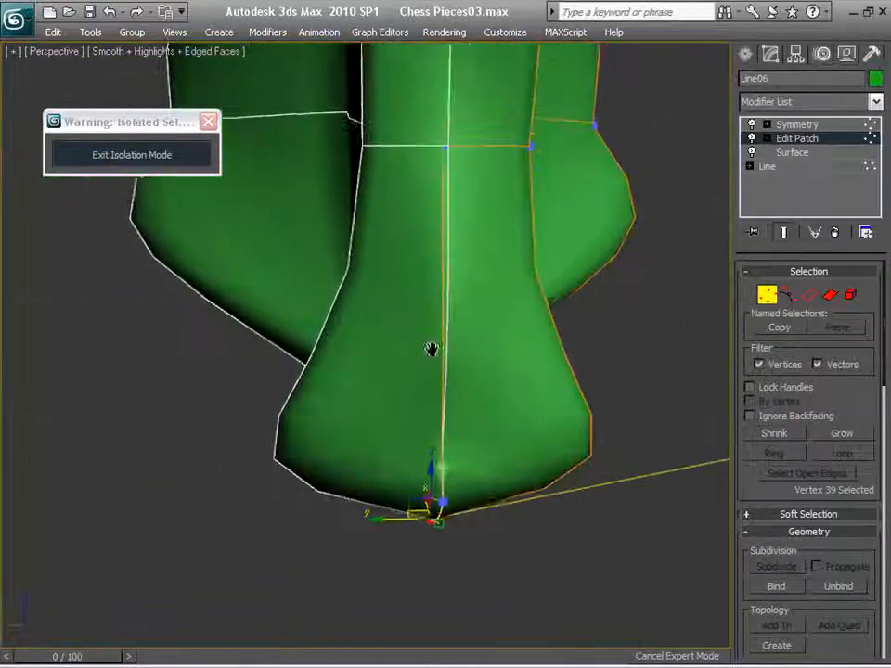
Raise the back flap's top corner vertex and adjust its tangent handles to straighten the flap's front edge toward the head.
scroll(459, 314, "down", 5)
middle_click_drag(491, 292, 432, 462)
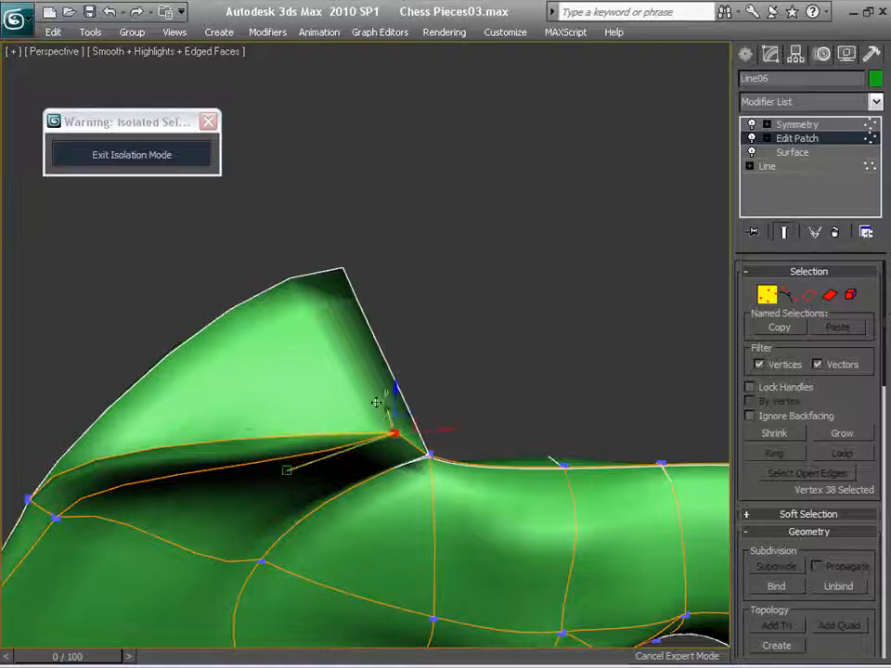
left_click_drag(376, 402, 344, 348)
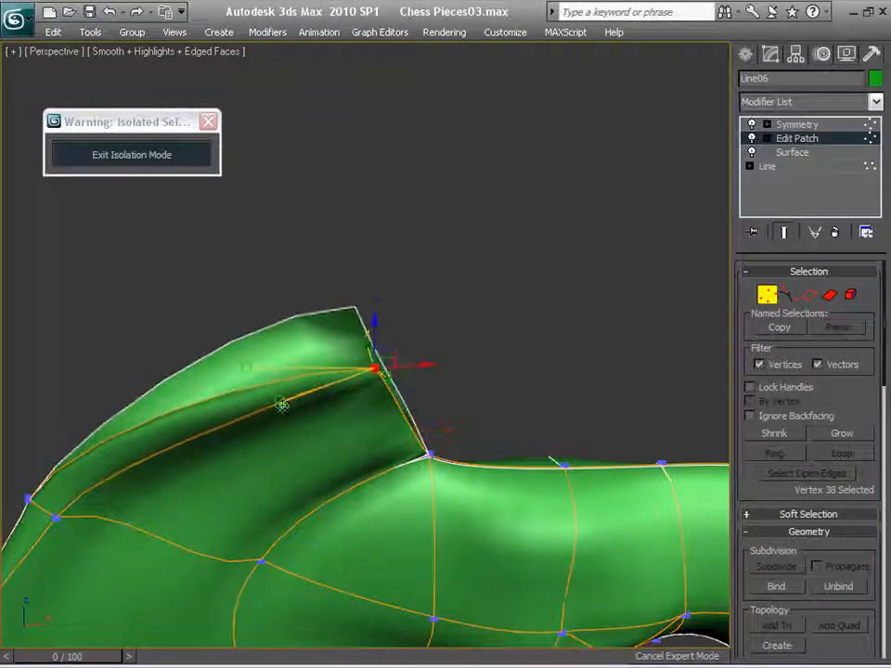
left_click_drag(281, 405, 284, 446)
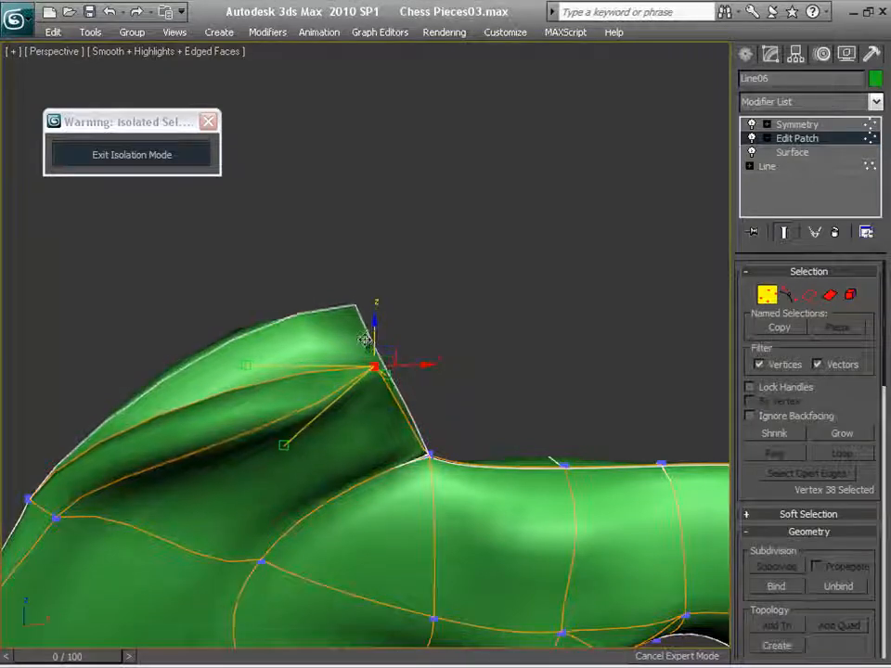
key("ctrl+z")
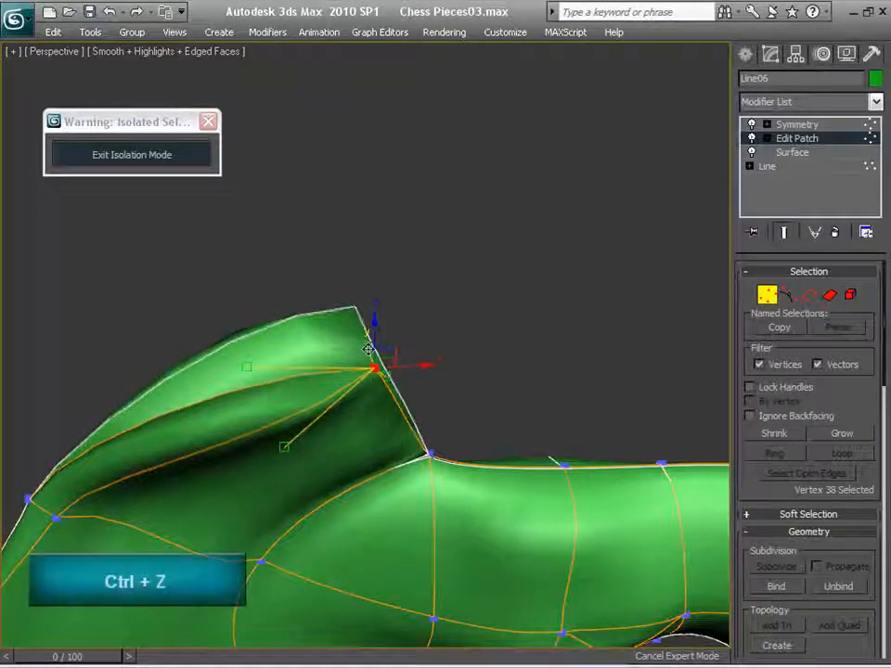
mouse_move(368, 349)
left_mouse_down()
mouse_move(361, 321)
mouse_move(368, 344)
mouse_move(444, 364)
mouse_move(396, 366)
left_mouse_up()
left_click_drag(356, 321, 359, 316)
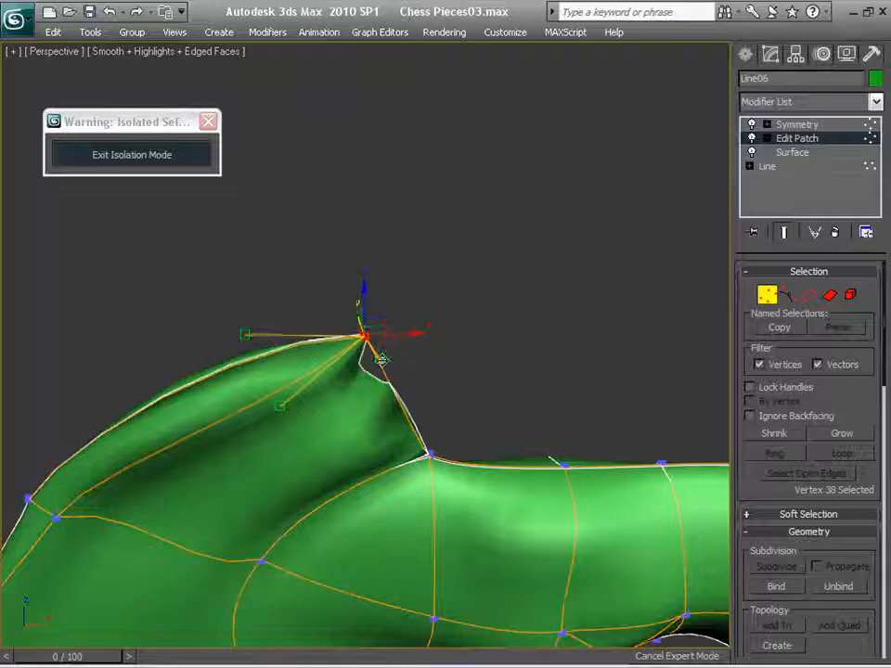
mouse_move(382, 359)
left_mouse_down()
mouse_move(417, 339)
mouse_move(373, 384)
left_mouse_up()
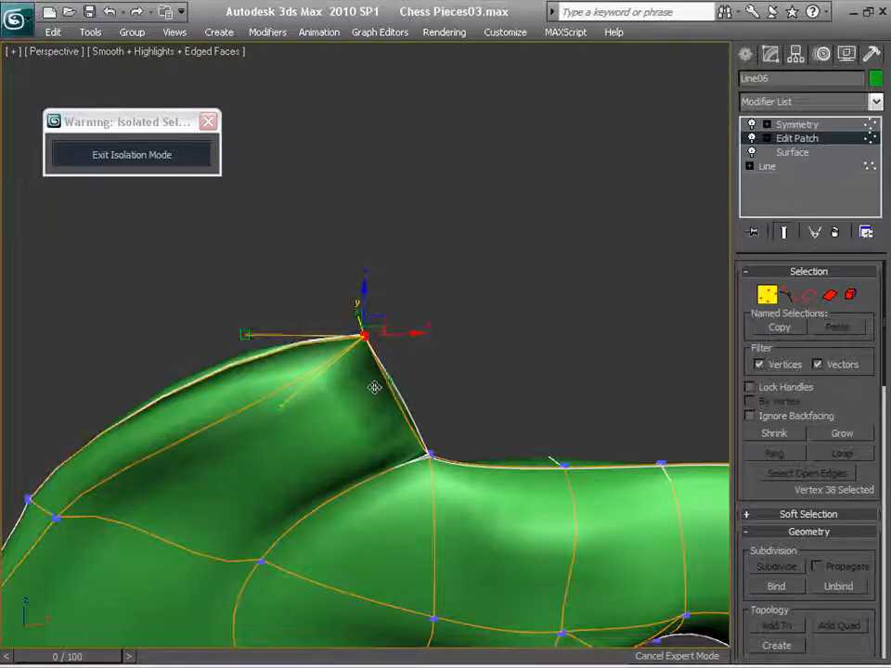
Pull the side handle of the vertex where the flap meets the head inward to close the opening along the mirror line.
middle_click_drag(473, 396, 349, 401, "alt")
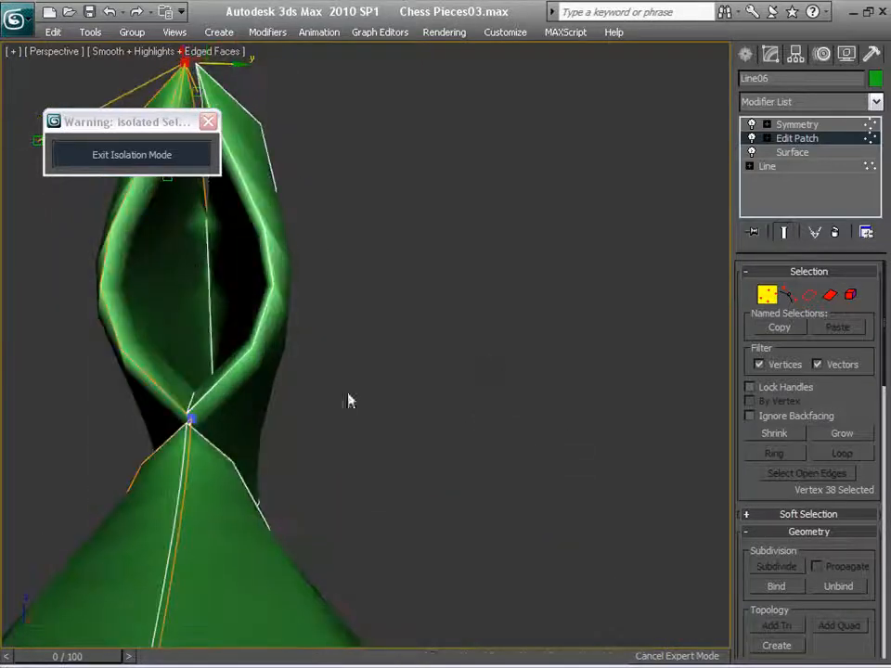
left_click(188, 417)
middle_click_drag(259, 412, 332, 445, "alt")
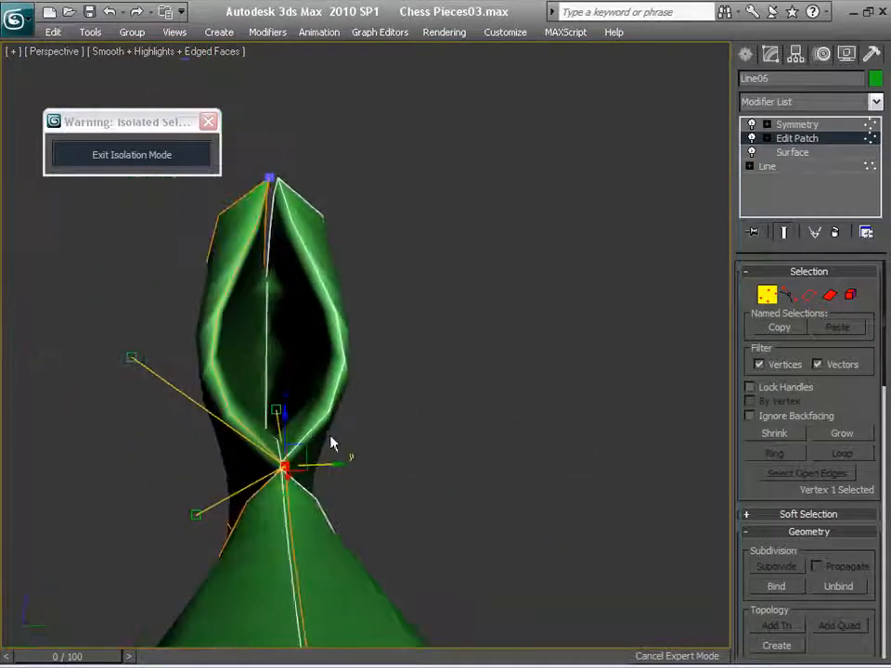
left_click_drag(177, 352, 301, 337)
middle_click_drag(300, 337, 354, 356, "alt")
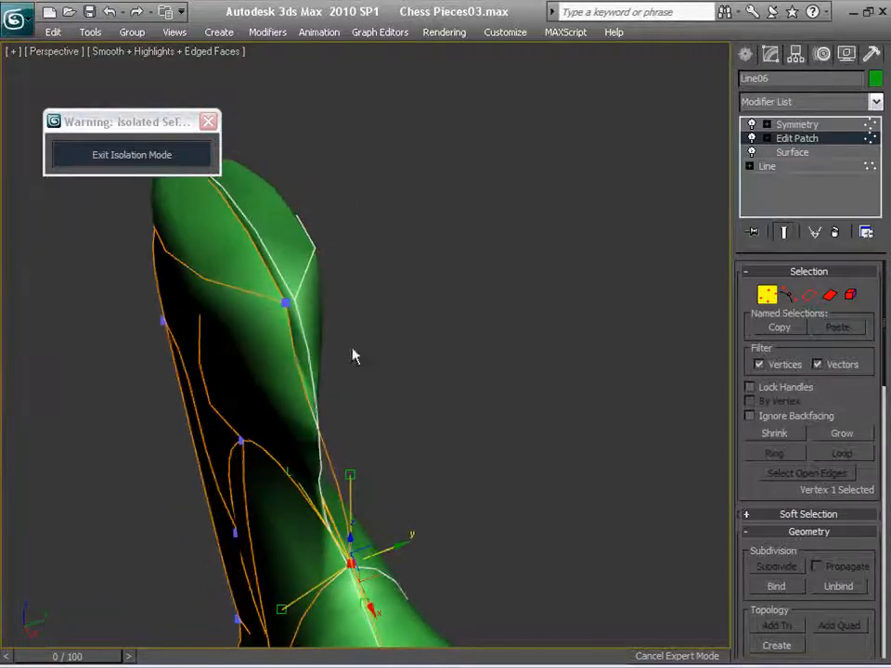
Move the flap's top corner vertex along the Y axis onto the mirror line.
left_click(289, 303)
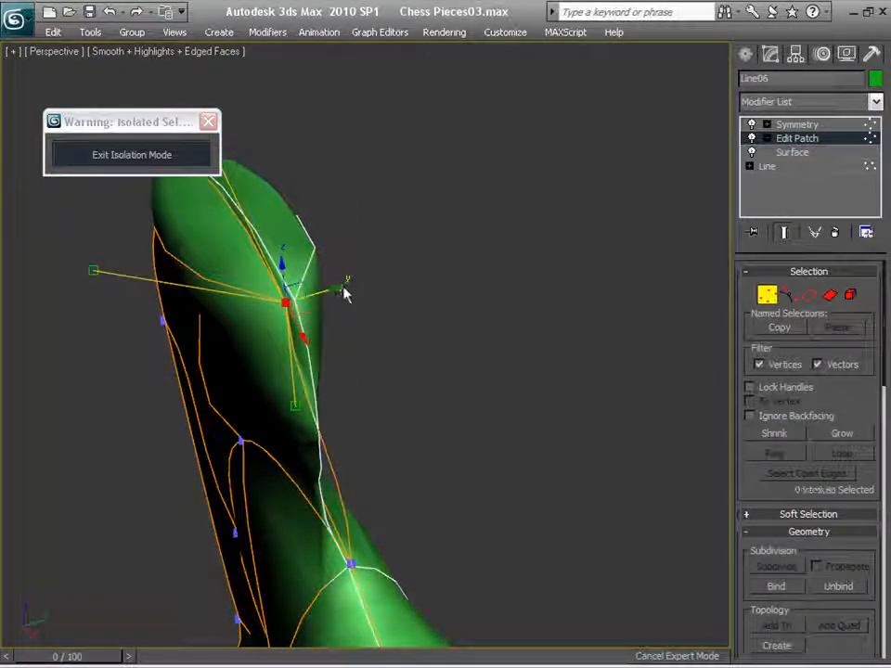
left_click(286, 302)
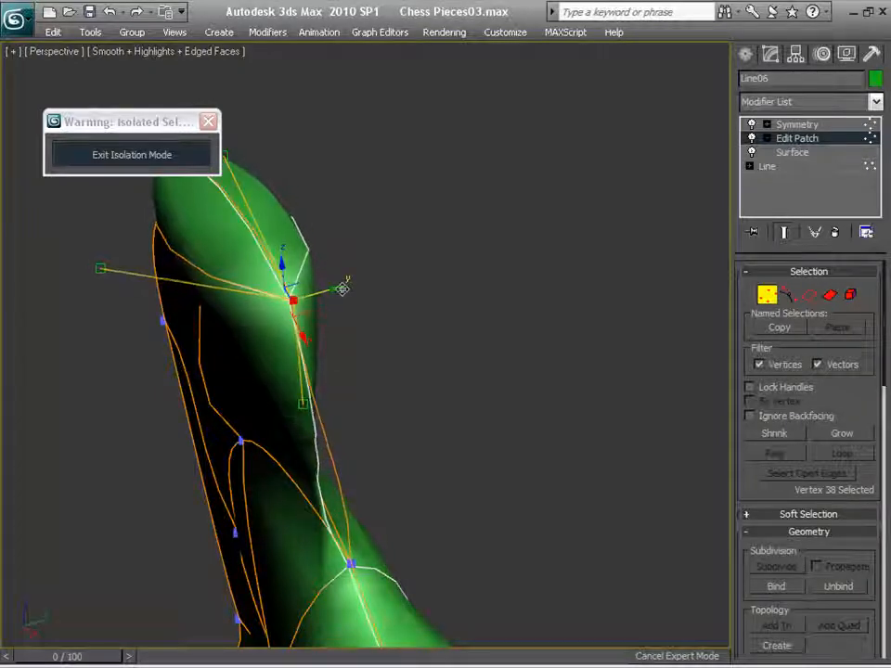
left_click(437, 394)
Adjust the lower handle of the middle vertex in the chest's lower row to straighten the edge running down to the base.
middle_click_drag(437, 393, 372, 454, "alt")
left_click(370, 421)
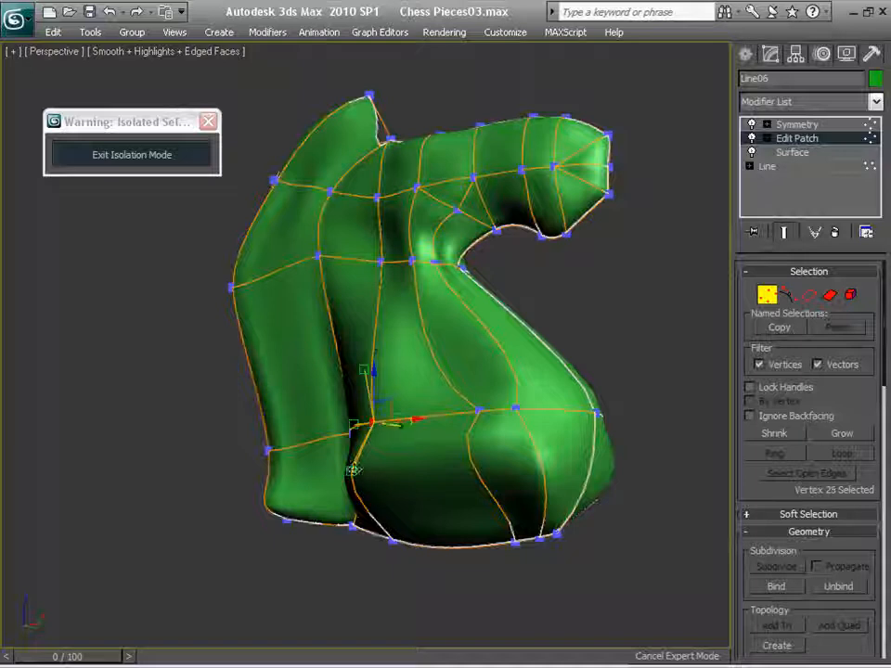
left_click(478, 409)
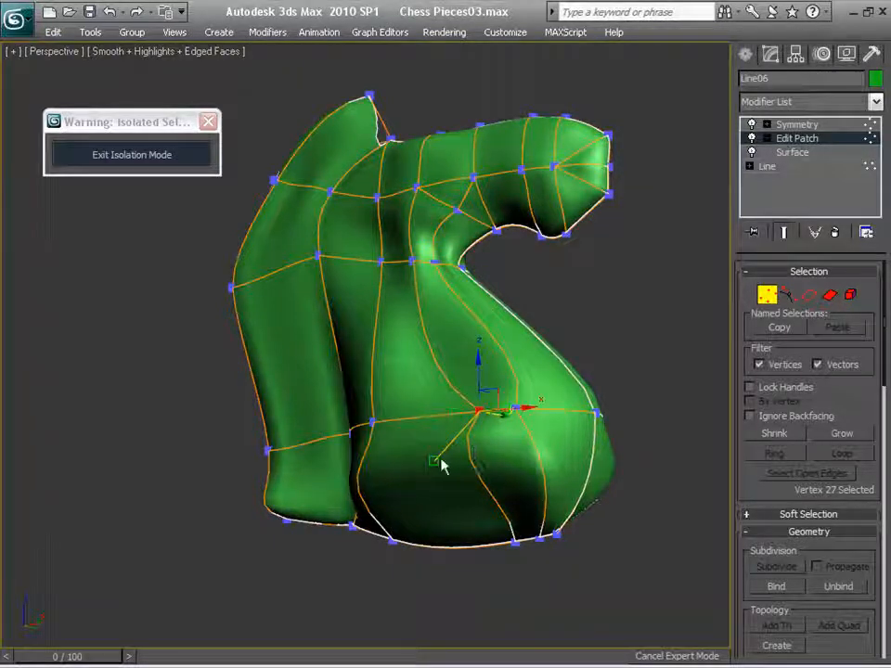
left_click_drag(435, 459, 454, 466)
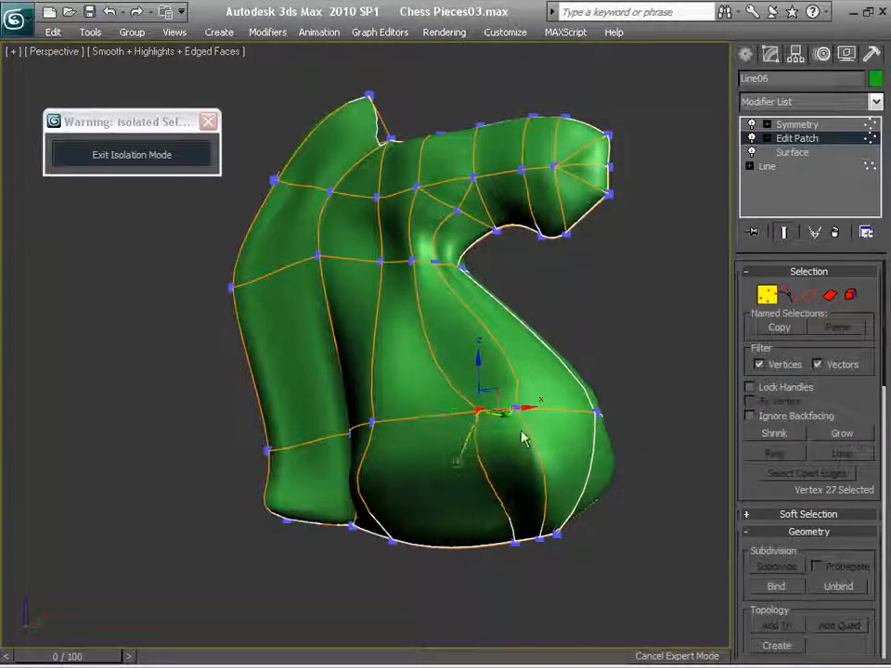
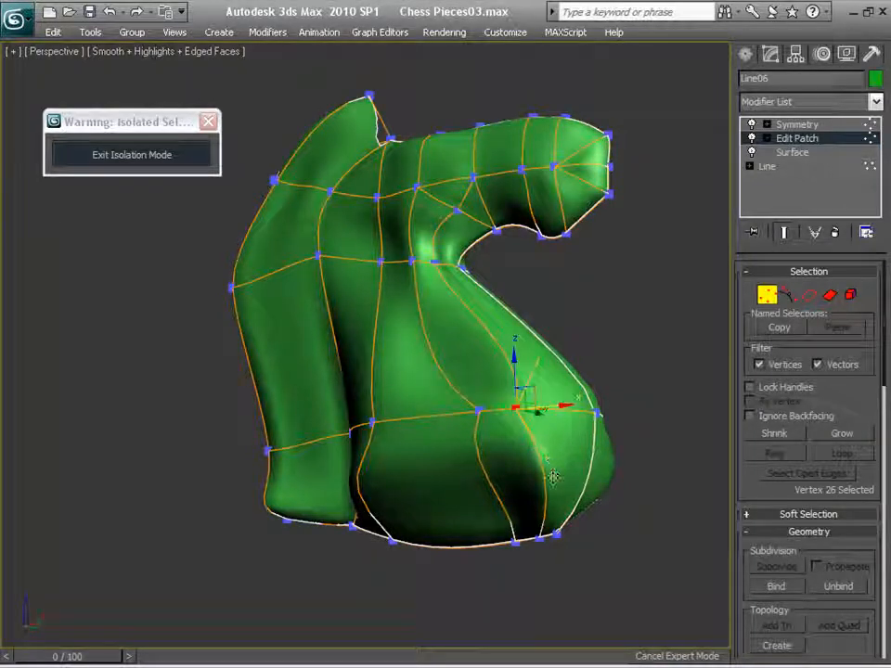
Shorten and redirect the lower handle of the chest-row vertex nearest the front to smooth the surface above the base.
middle_click_drag(546, 458, 637, 555, "alt")
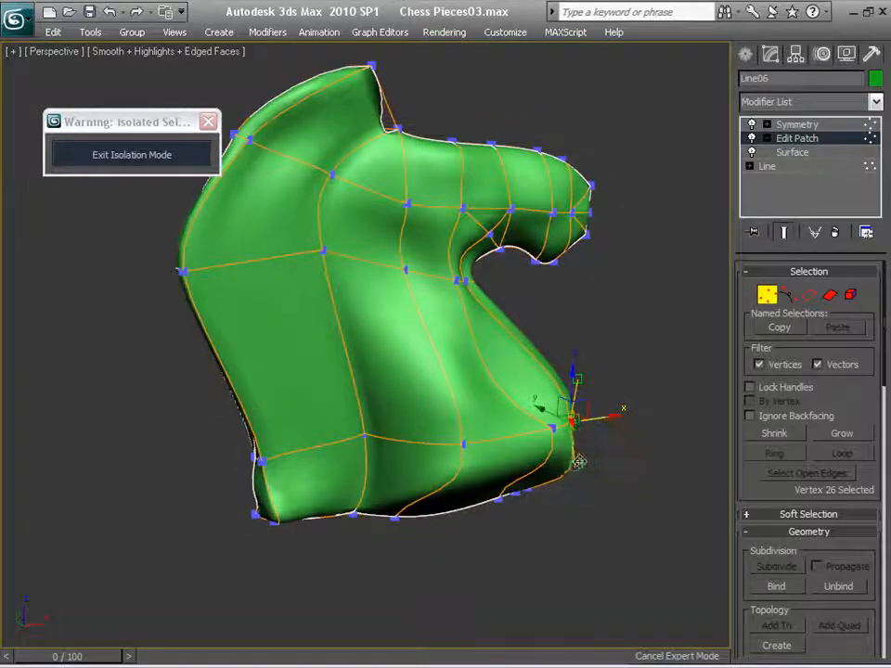
middle_click_drag(524, 492, 470, 496, "alt")
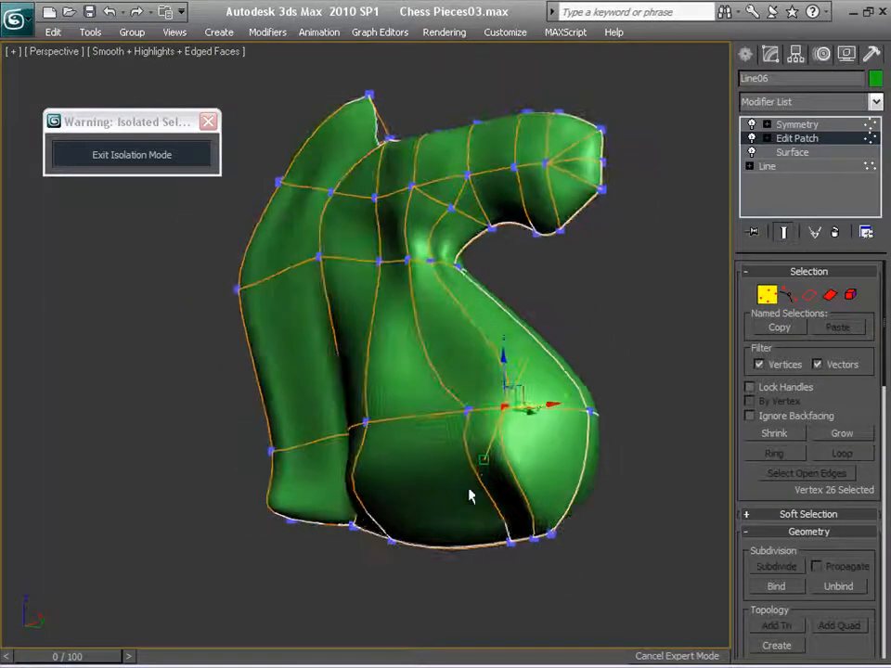
left_click_drag(483, 460, 496, 437)
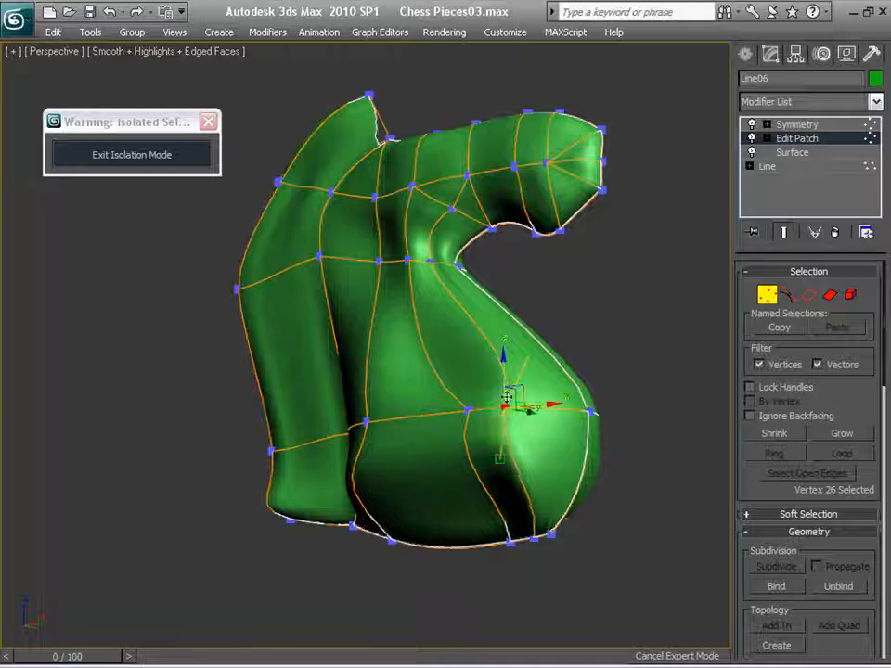
scroll(563, 489, "up", 6)
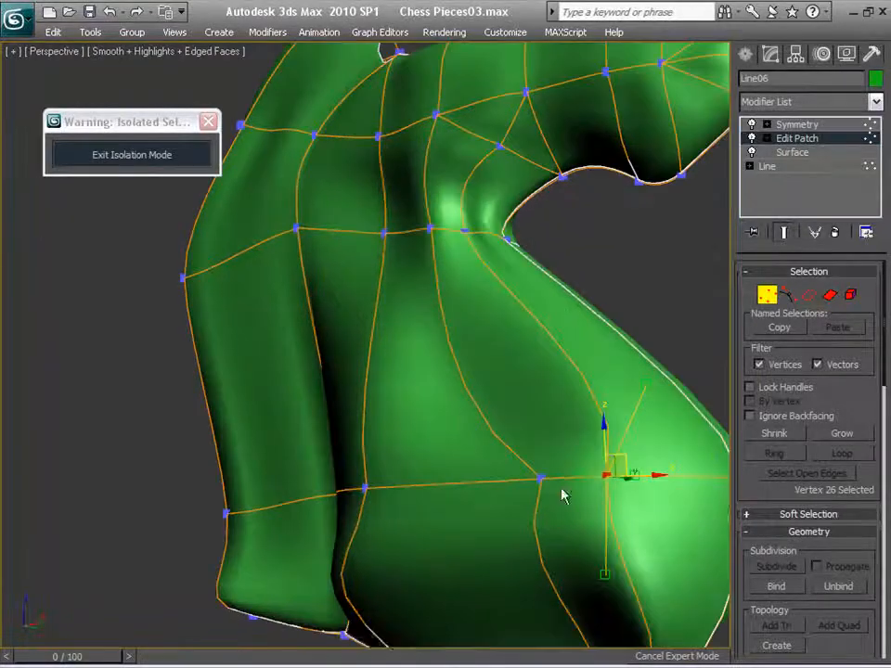
scroll(443, 431, "down", 4)
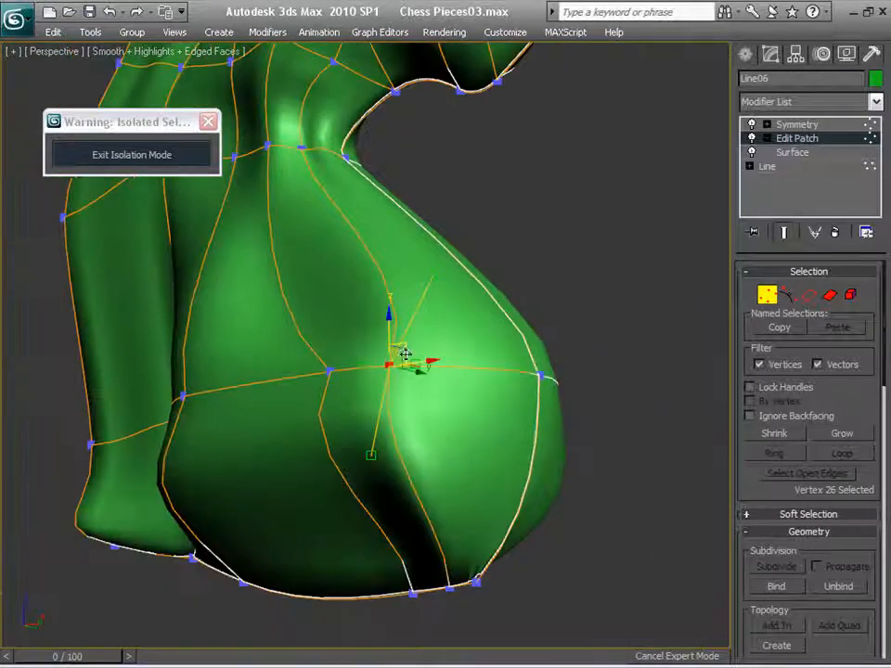
left_click_drag(372, 454, 380, 412)
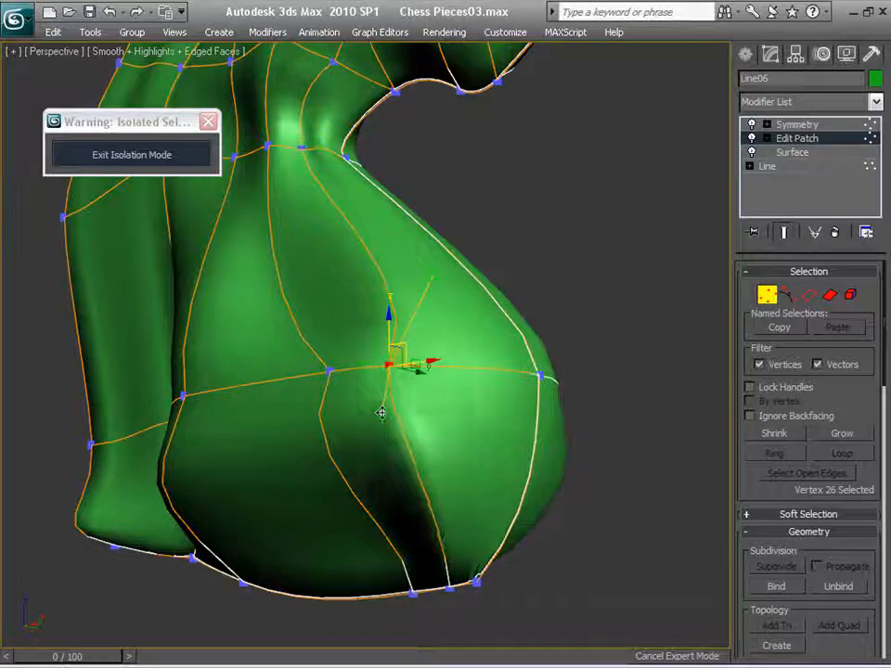
middle_click_drag(389, 481, 489, 483, "alt")
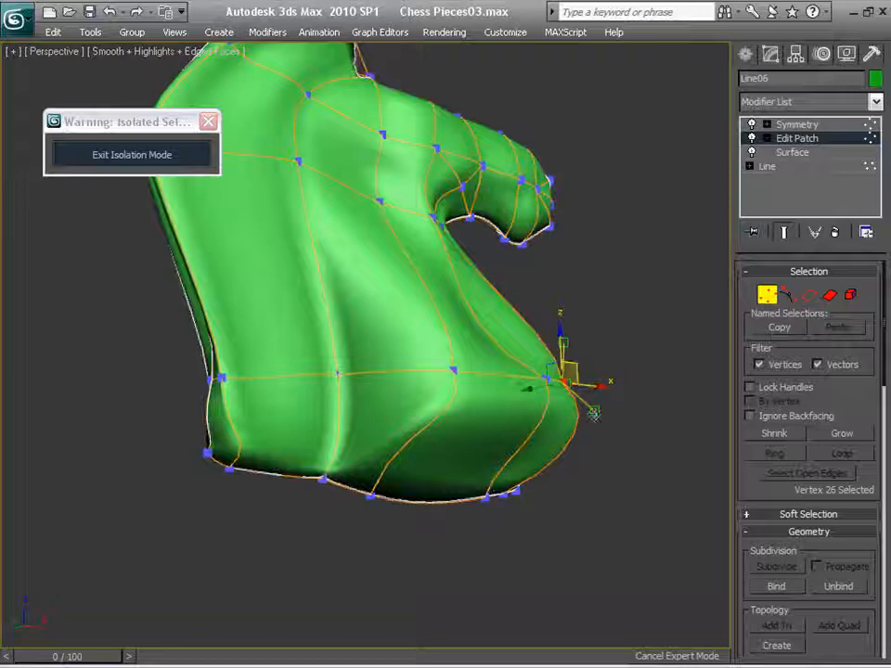
middle_click_drag(594, 413, 555, 434, "alt")
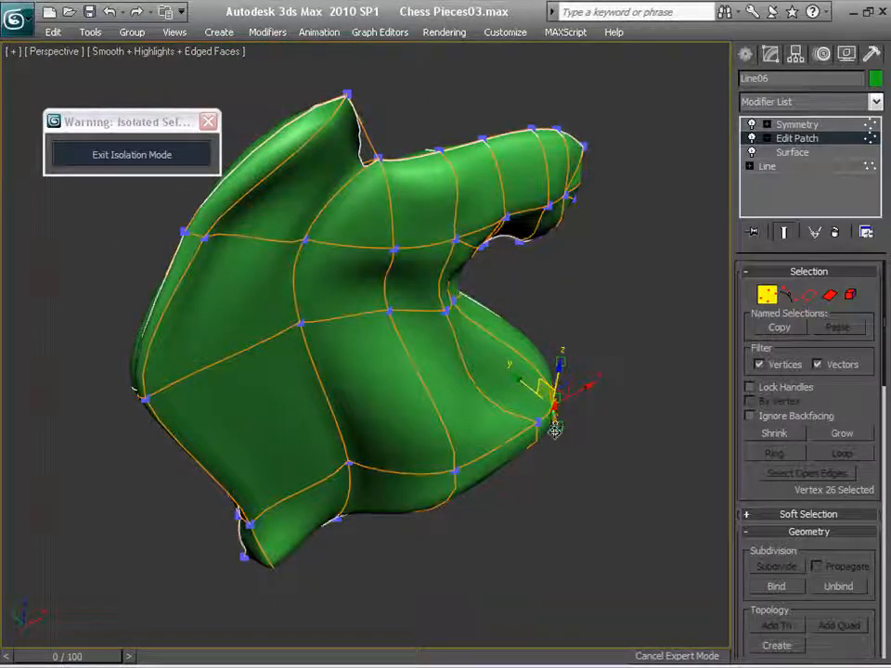
Shift the three side vertices of the chest's lower row slightly inward along the Y axis to slim the chest.
left_click(537, 423)
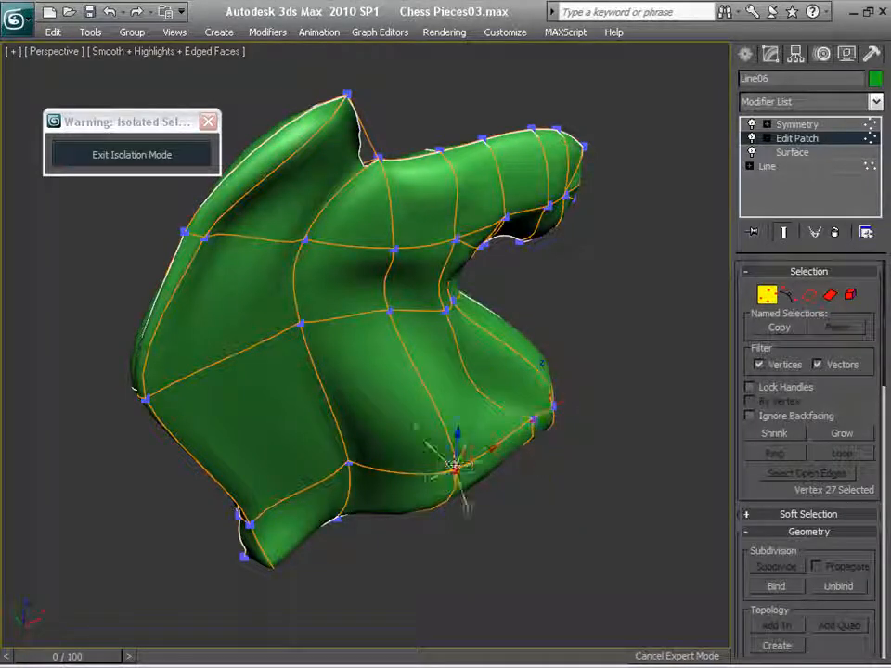
left_click_drag(431, 451, 425, 445)
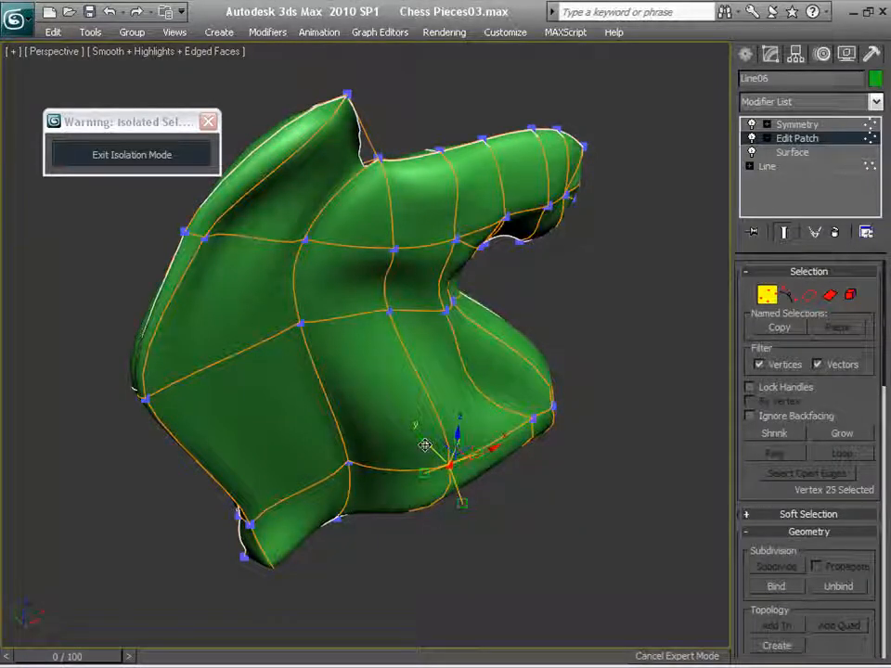
left_click(527, 417)
left_click_drag(520, 405, 515, 405)
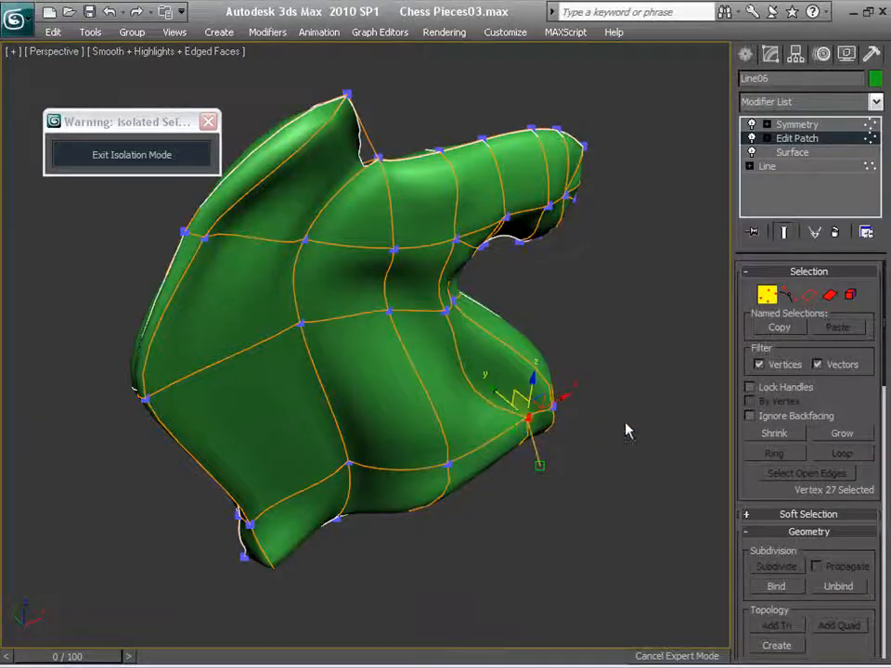
middle_click_drag(627, 429, 658, 489, "alt")
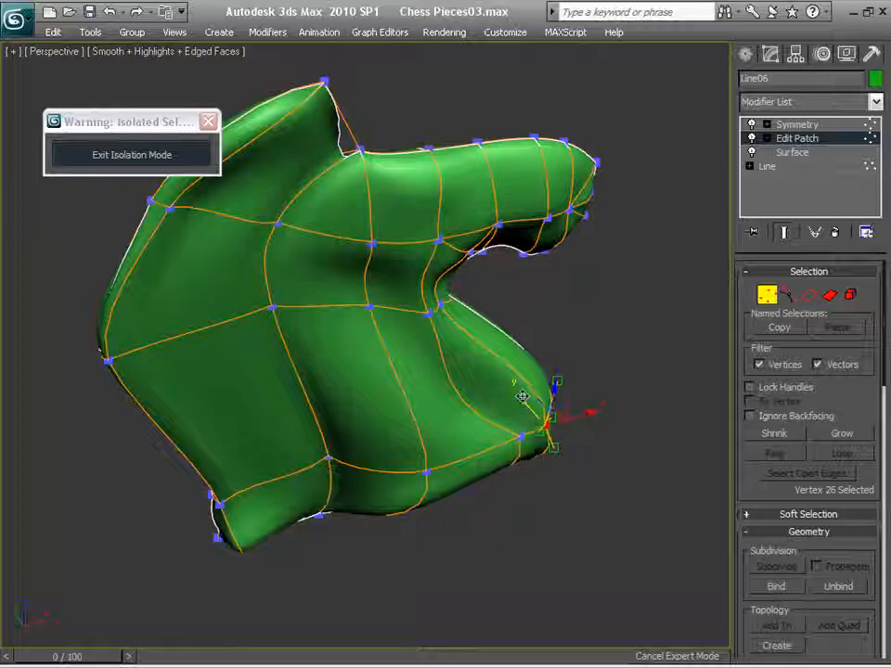
left_click_drag(510, 393, 503, 394)
Return to the Symmetry level, deselect the knight, hide the edged faces, and inspect the smooth shaded form from several sides.
middle_click_drag(638, 519, 593, 463, "alt")
scroll(586, 441, "up", 2)
middle_click_drag(580, 421, 566, 475)
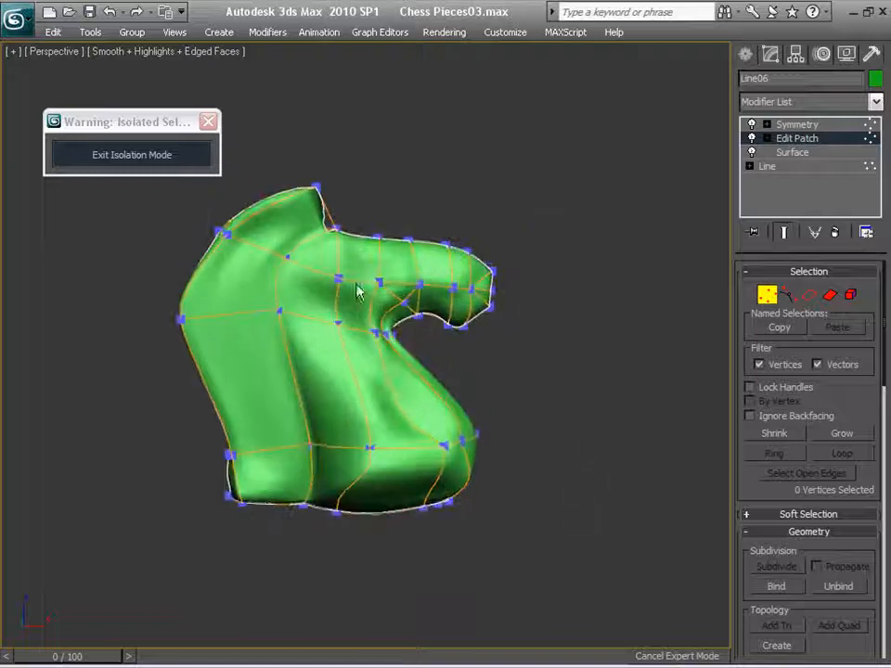
left_click(807, 125)
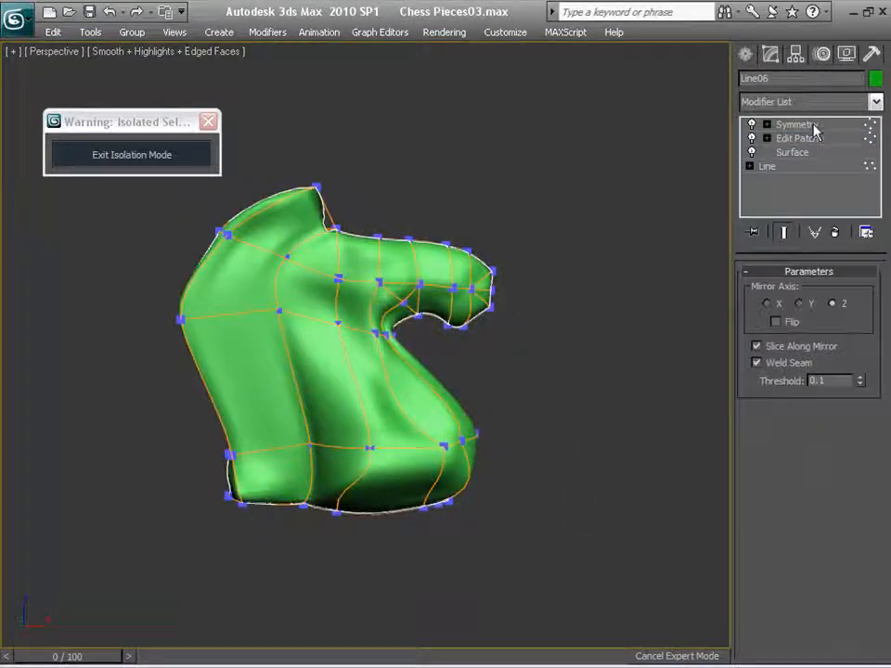
left_click(596, 265)
key("F4")
middle_click_drag(595, 309, 546, 391, "alt")
scroll(533, 391, "up", 5)
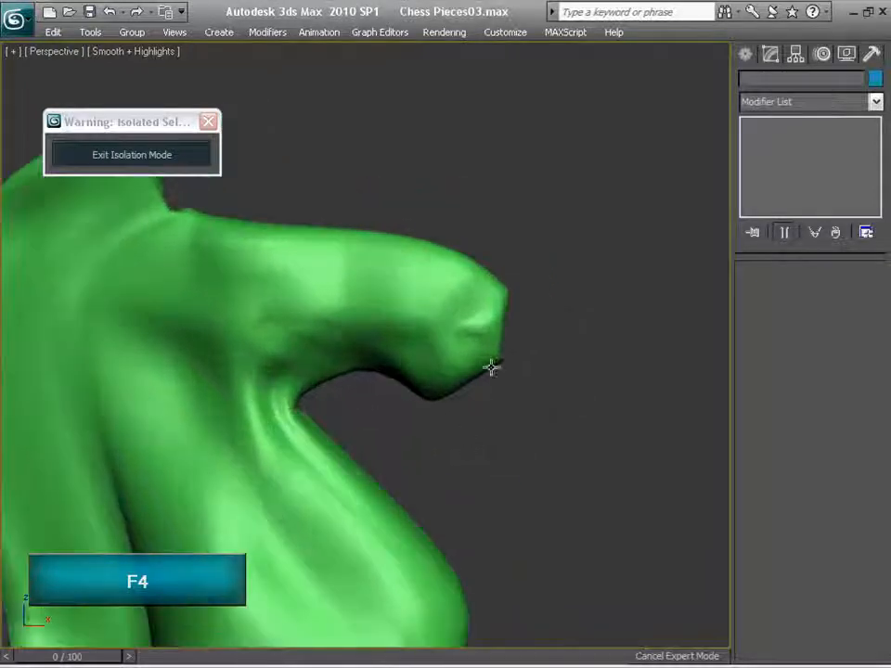
scroll(447, 314, "down", 5)
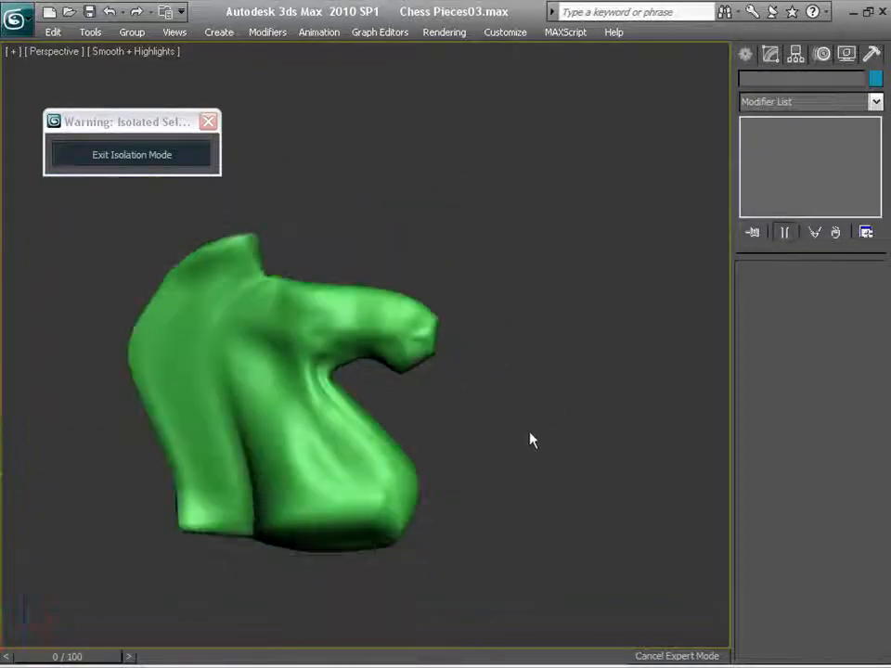
middle_click_drag(531, 440, 489, 260, "alt")
Display the knight's edged faces and lengthen the sideways handle of the Line vertex where the mane meets the forehead.
left_click(482, 243)
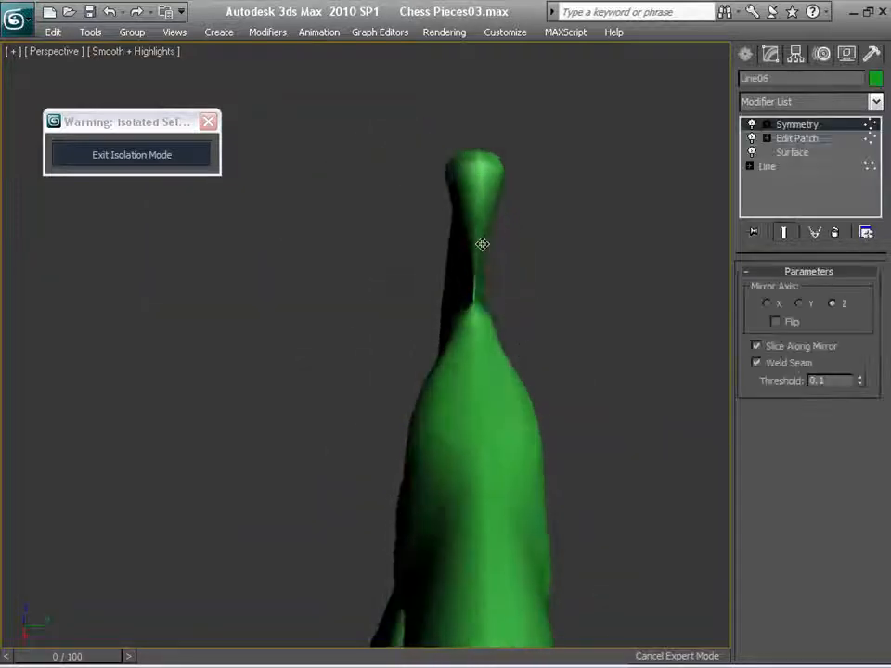
left_click(770, 166)
key("1")
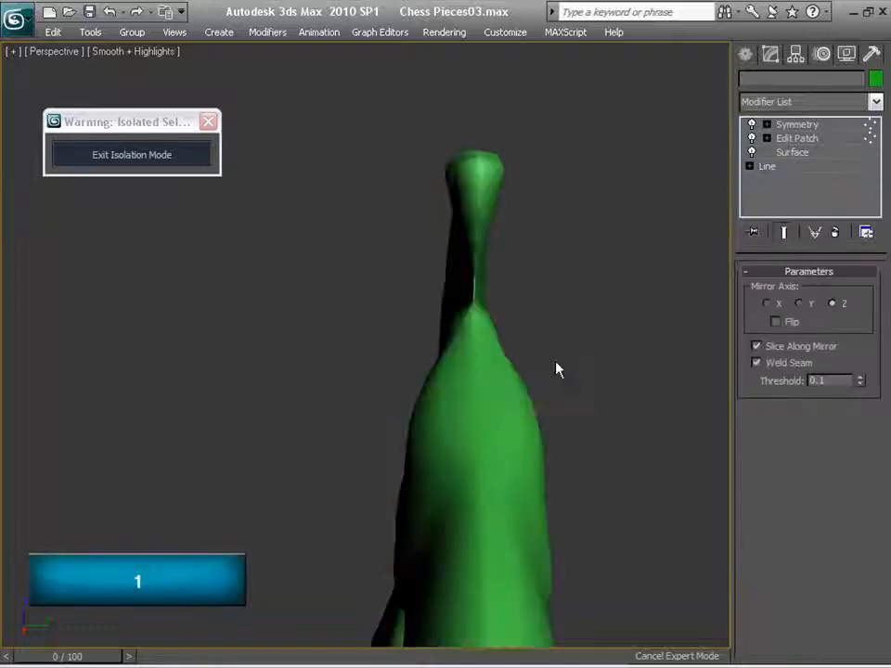
left_click(767, 167)
left_click(783, 232)
middle_click_drag(612, 350, 649, 303)
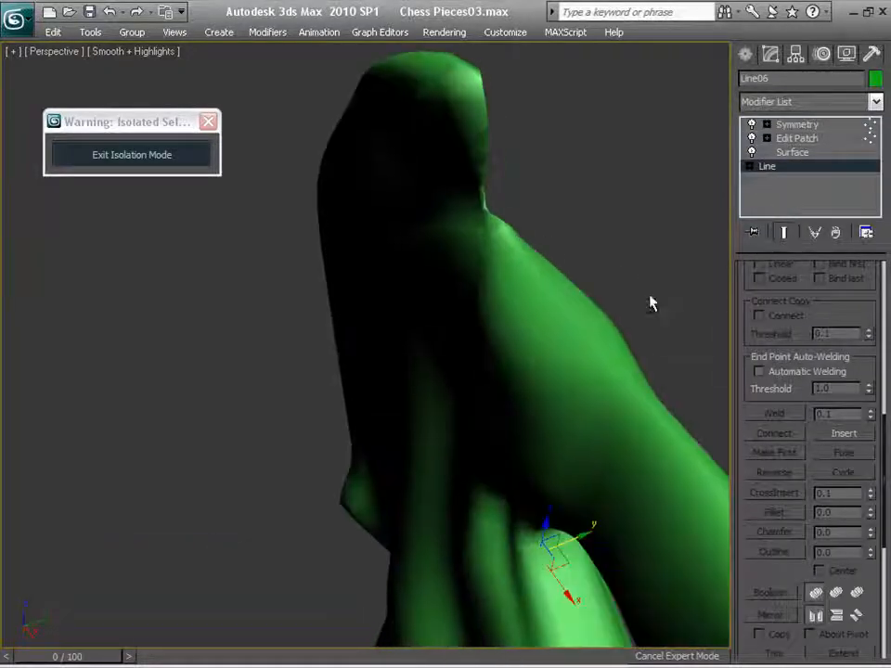
key("F4")
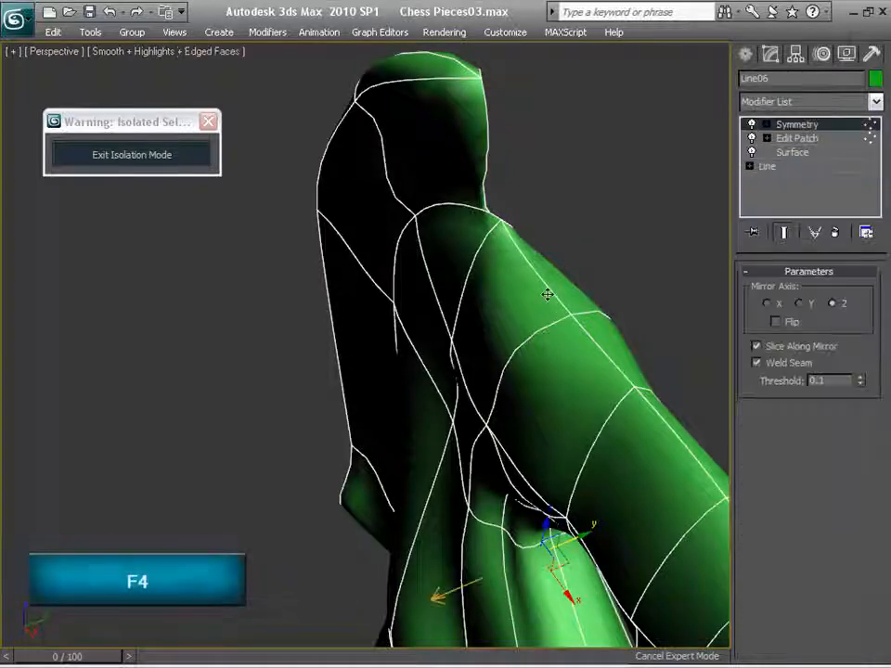
key("1")
middle_click_drag(576, 225, 569, 320, "alt")
left_click(772, 167)
key("1")
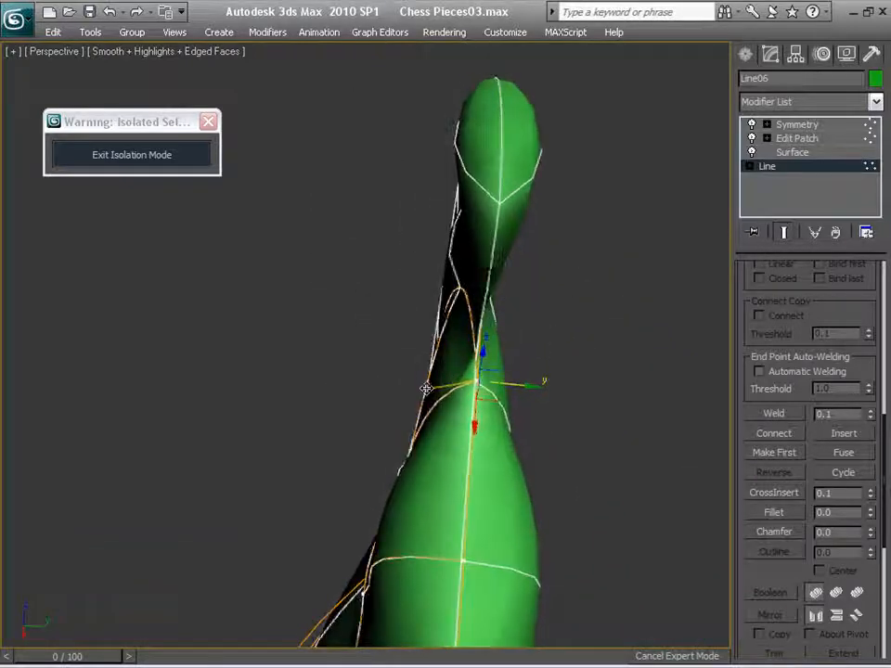
left_click_drag(405, 358, 411, 283)
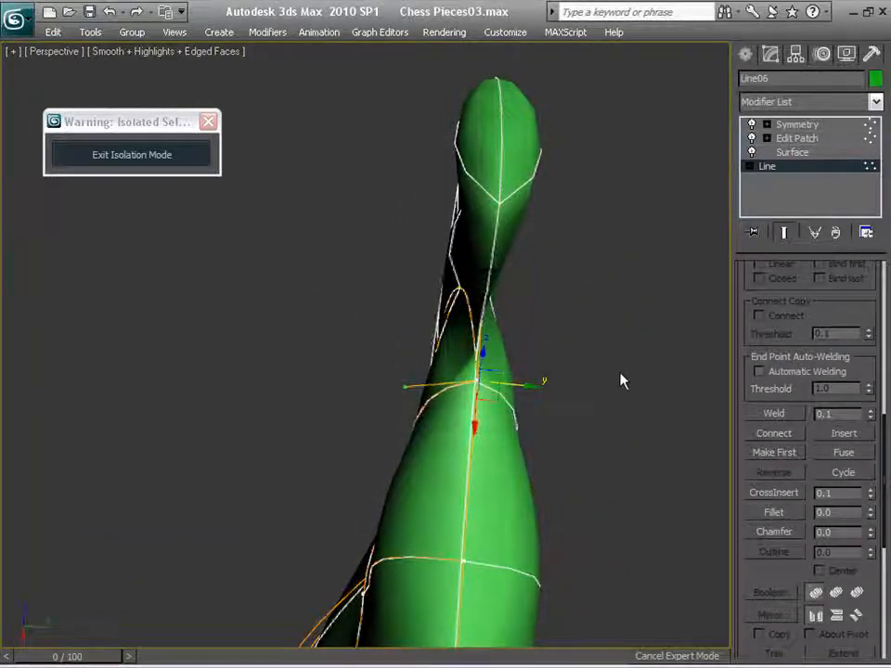
Using the wireframe view, redirect and lengthen the mane-side handle of the Line vertex where the mane meets the forehead.
middle_click_drag(621, 380, 710, 325, "alt")
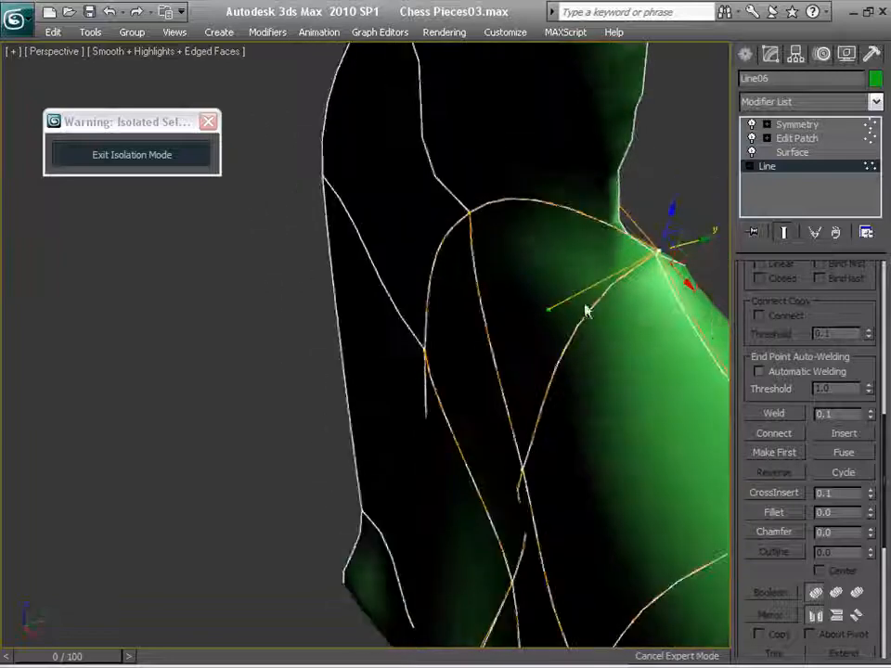
middle_click_drag(620, 287, 563, 278, "alt")
middle_click_drag(643, 346, 583, 338, "alt")
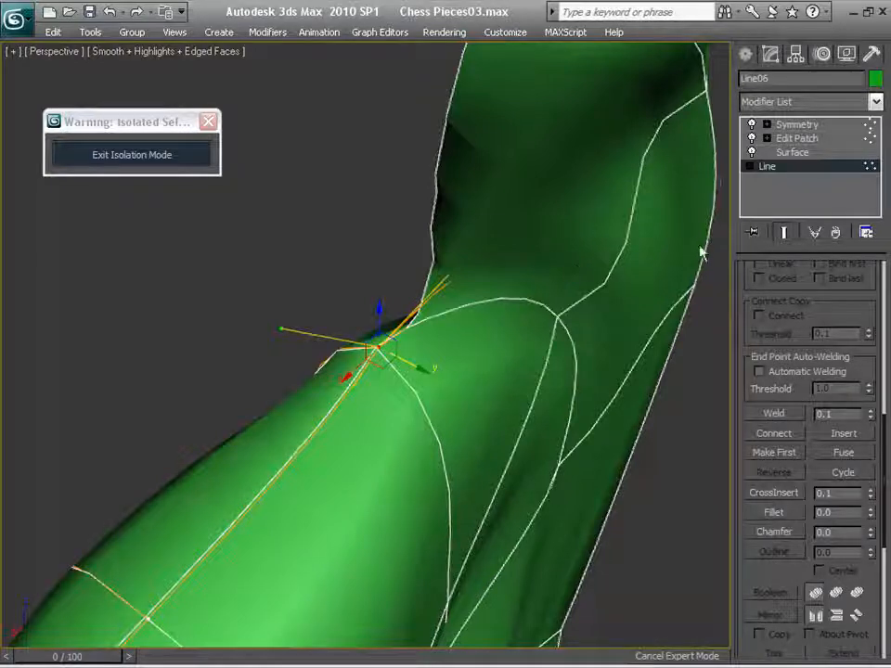
key("F4")
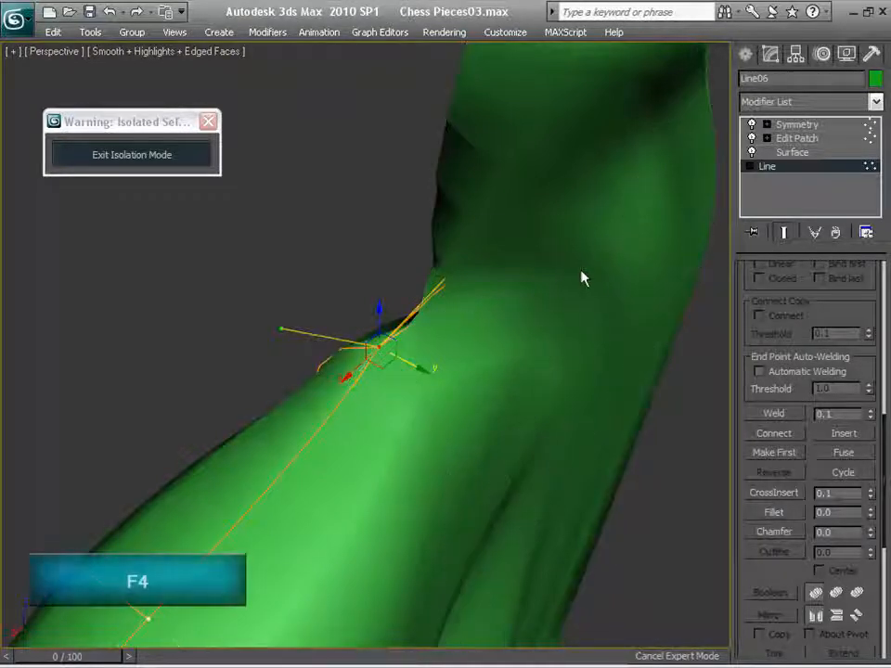
key("F4")
key("F3")
middle_click_drag(501, 307, 617, 307, "alt")
left_click_drag(570, 147, 657, 202)
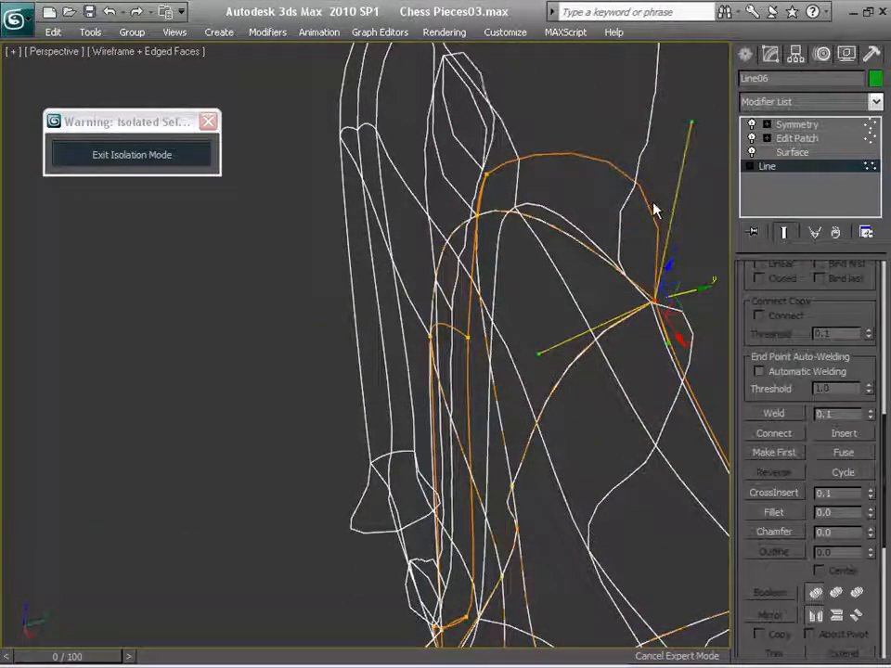
key("F3")
Shorten the forehead vertex's mane-side handle, angle it slightly upward, and return to the Edit Patch level.
mouse_move(651, 198)
middle_mouse_down("alt")
mouse_move(603, 304)
mouse_move(531, 261)
mouse_move(542, 251)
mouse_move(491, 273)
mouse_move(541, 261)
mouse_move(529, 259)
mouse_move(555, 294)
middle_mouse_up("alt")
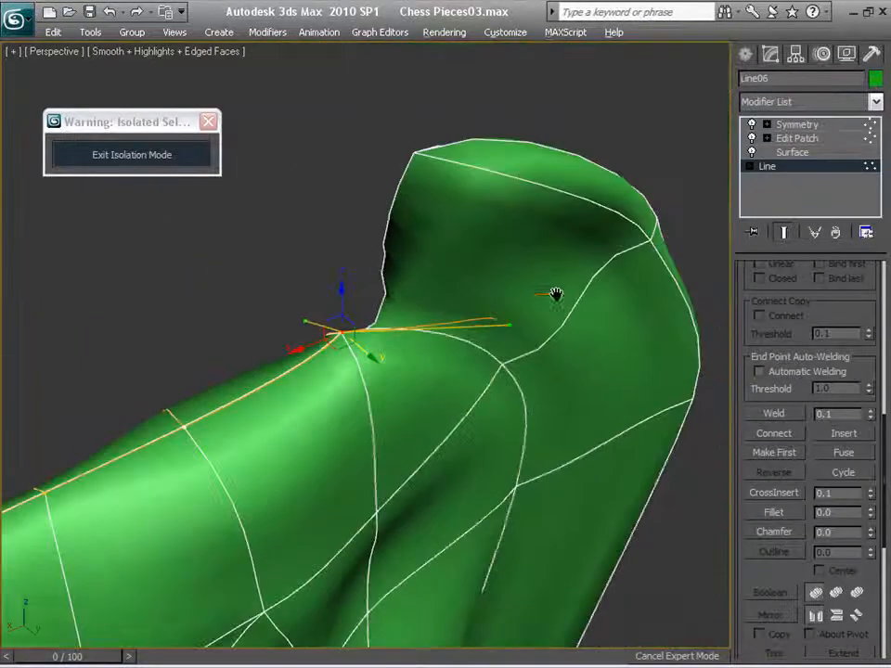
scroll(555, 295, "up", 6)
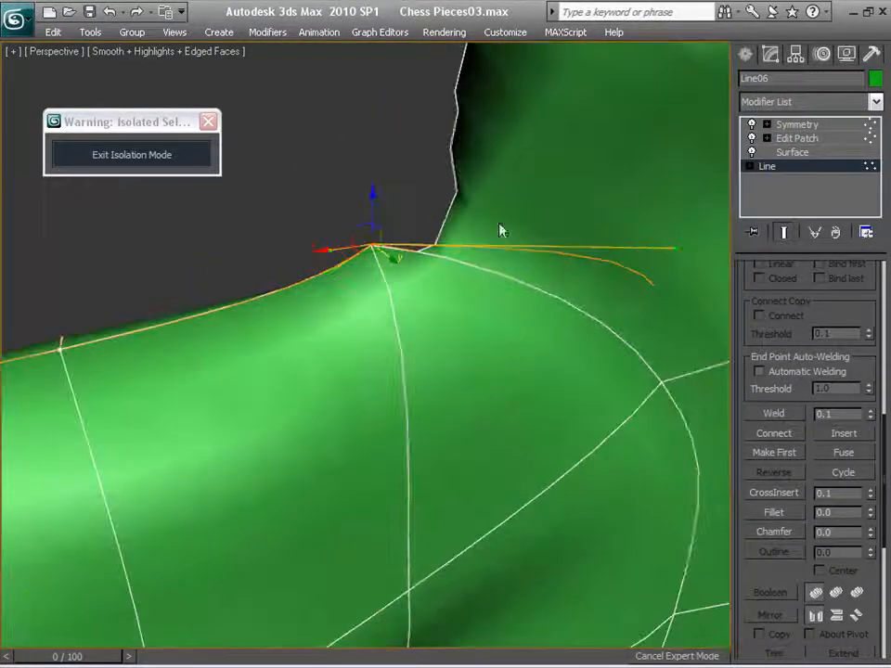
left_click_drag(679, 248, 638, 276)
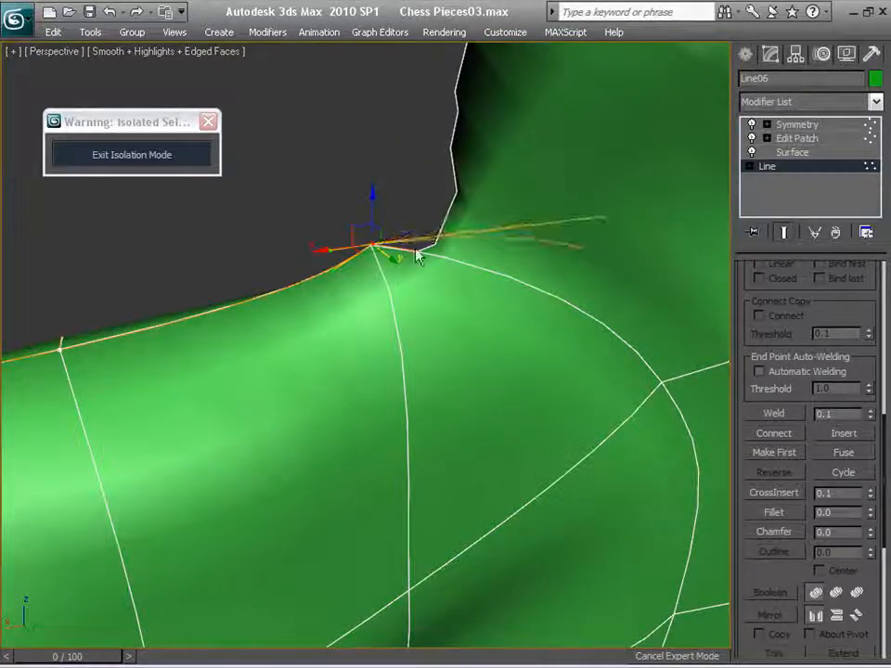
middle_click_drag(429, 283, 492, 371, "alt")
left_click(546, 294)
middle_click_drag(558, 355, 560, 233)
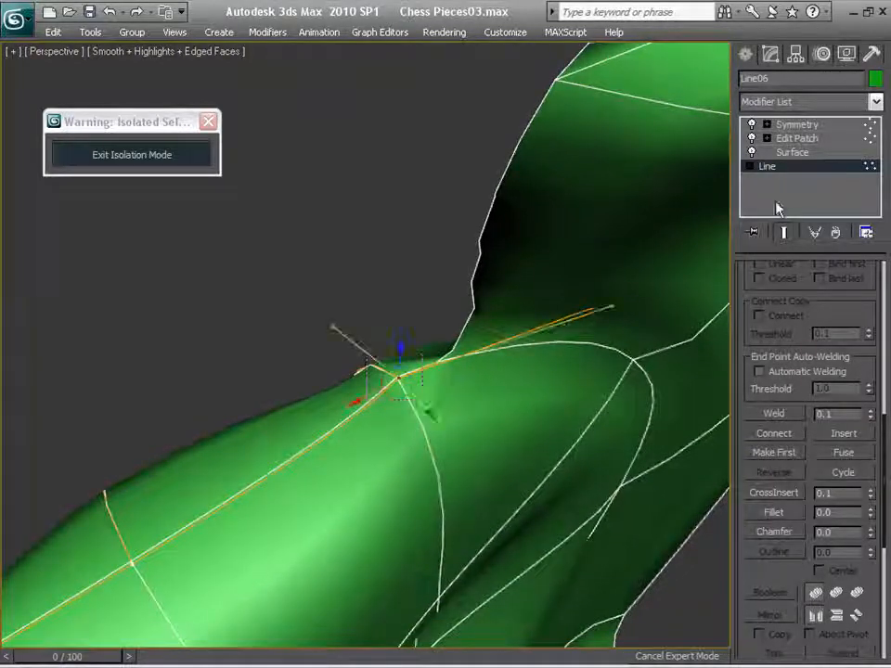
left_click(807, 138)
Try to reshape the mane's front edge by pulling the handles of the mane-tip and forehead vertices.
middle_click_drag(559, 254, 507, 293)
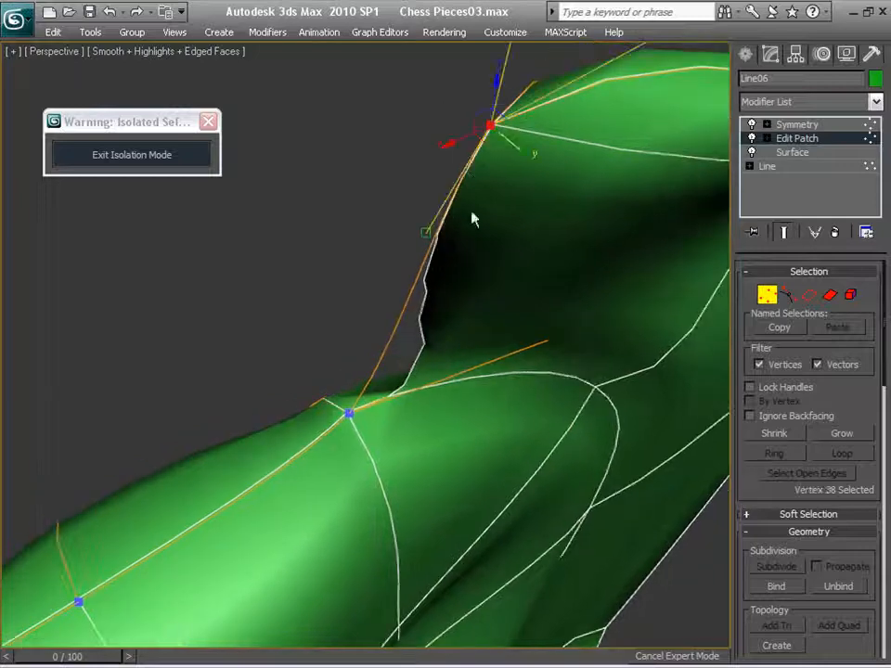
left_click_drag(422, 231, 312, 281)
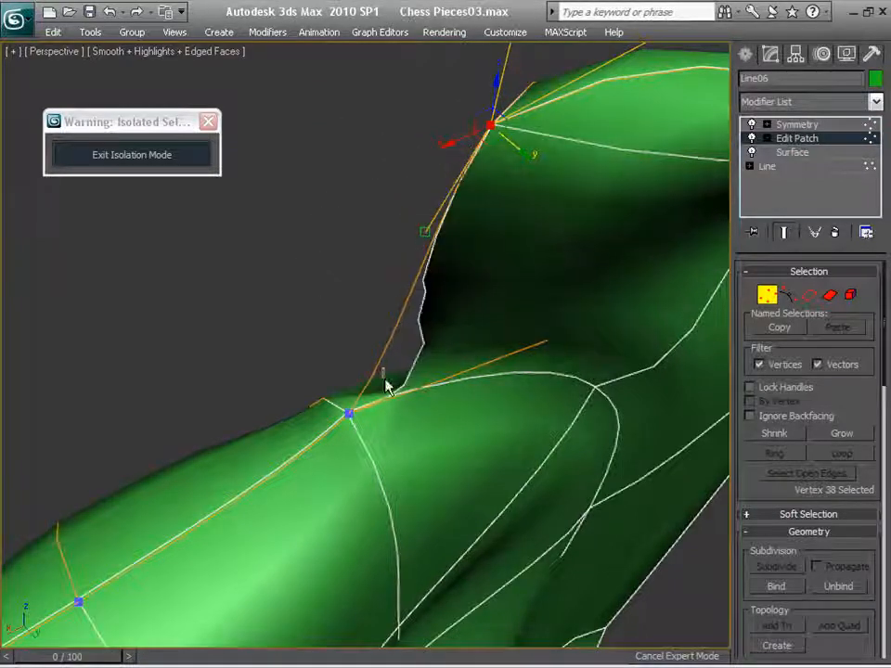
left_click(349, 412)
left_click_drag(363, 335, 339, 321)
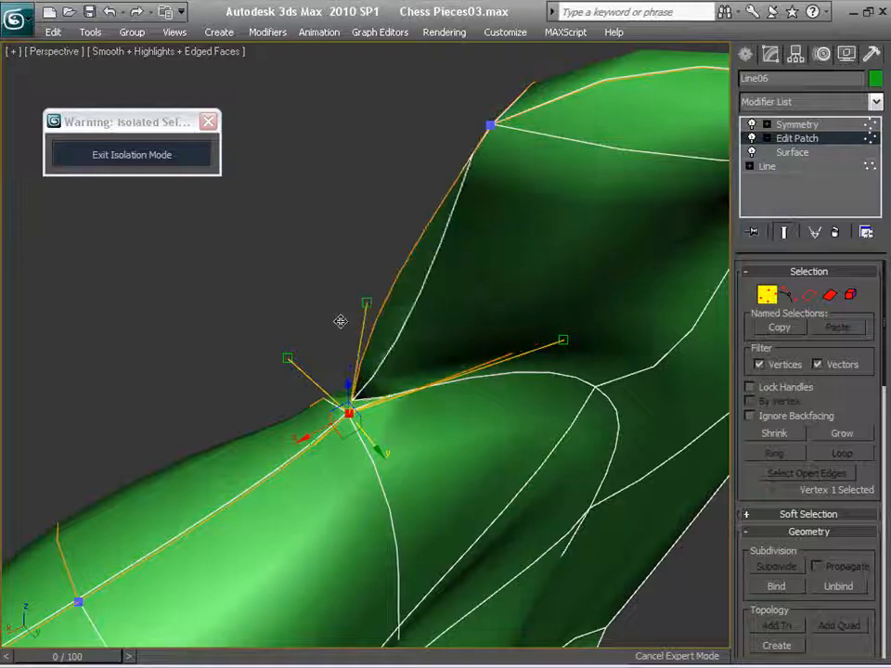
middle_click_drag(393, 319, 371, 487, "alt")
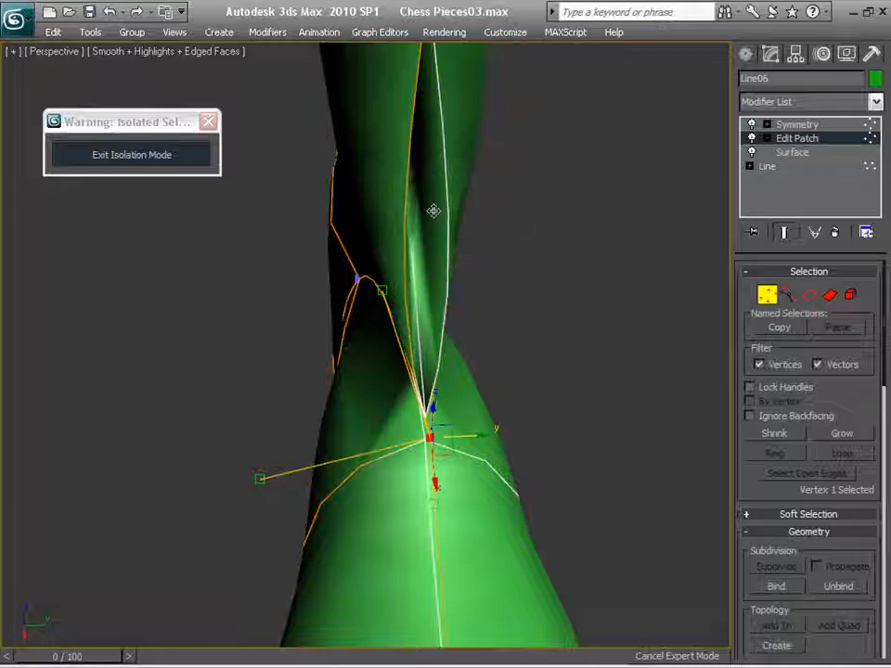
left_click_drag(434, 210, 513, 219)
Try to lower the mane-tip vertex toward the forehead to close the seam opening.
middle_click_drag(513, 219, 499, 339)
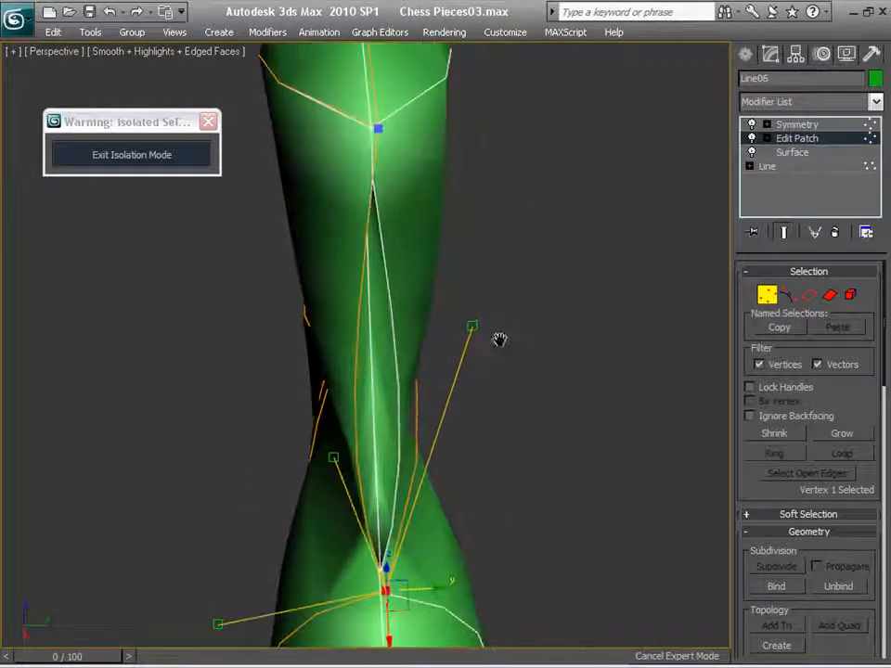
left_click(381, 128)
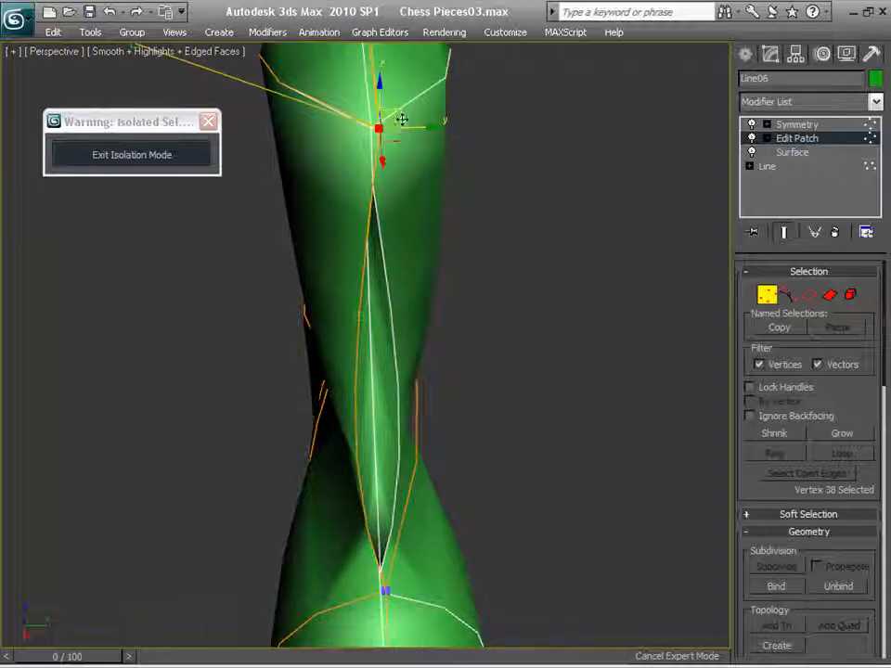
left_click_drag(401, 118, 394, 352)
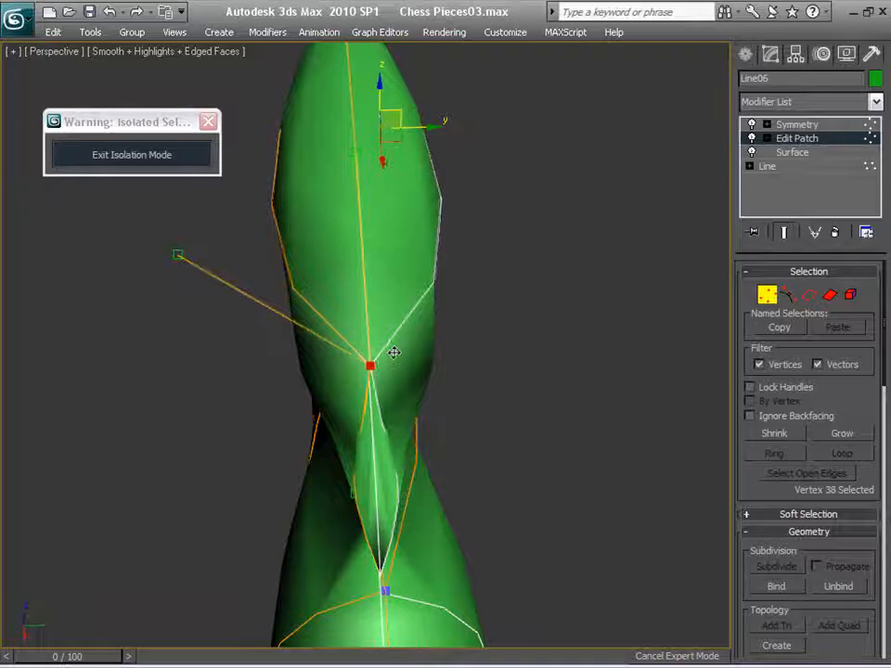
middle_click_drag(394, 352, 607, 303, "alt")
scroll(610, 304, "down", 5)
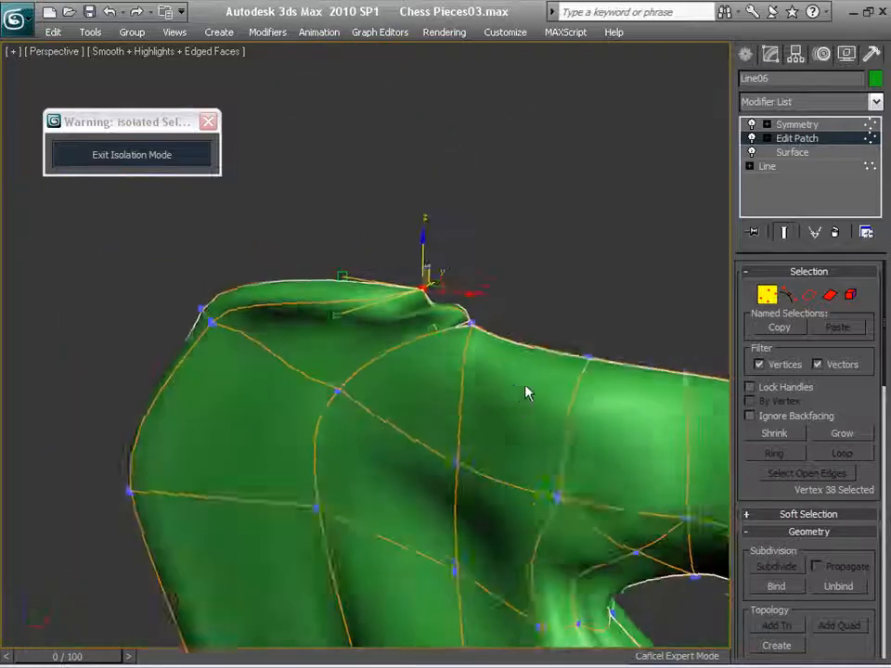
middle_click_drag(526, 393, 417, 457, "alt")
scroll(513, 352, "up", 5)
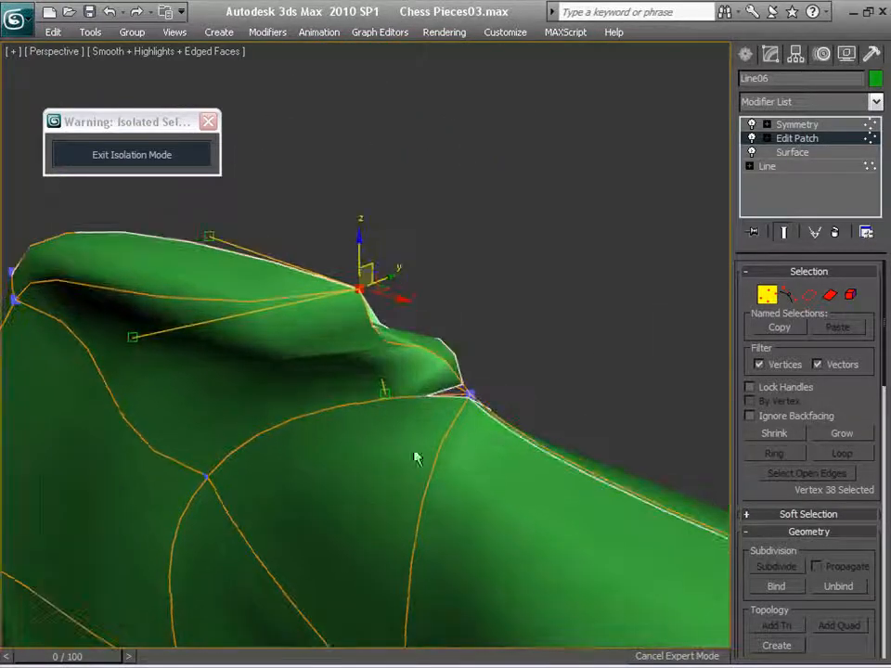
Try adjusting the lowered mane-tip vertex's handles, undoing each attempt.
left_click_drag(385, 388, 442, 366)
key("ctrl+z")
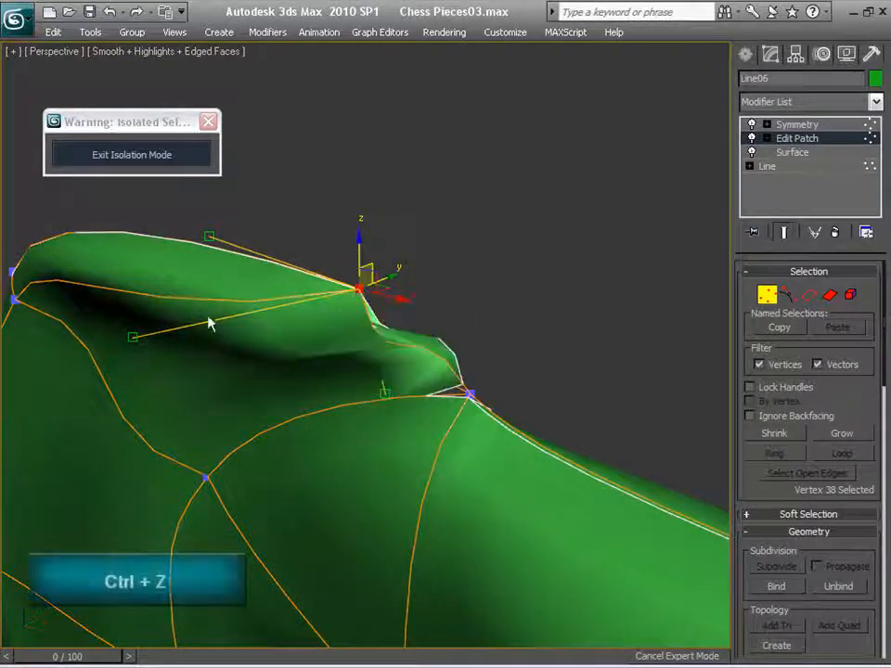
left_click_drag(212, 342, 185, 352)
key("ctrl+z")
Try pulling the handles of the forehead vertex sideways to close the gap beneath the mane tip.
middle_click_drag(531, 360, 505, 377, "alt")
left_click(343, 416)
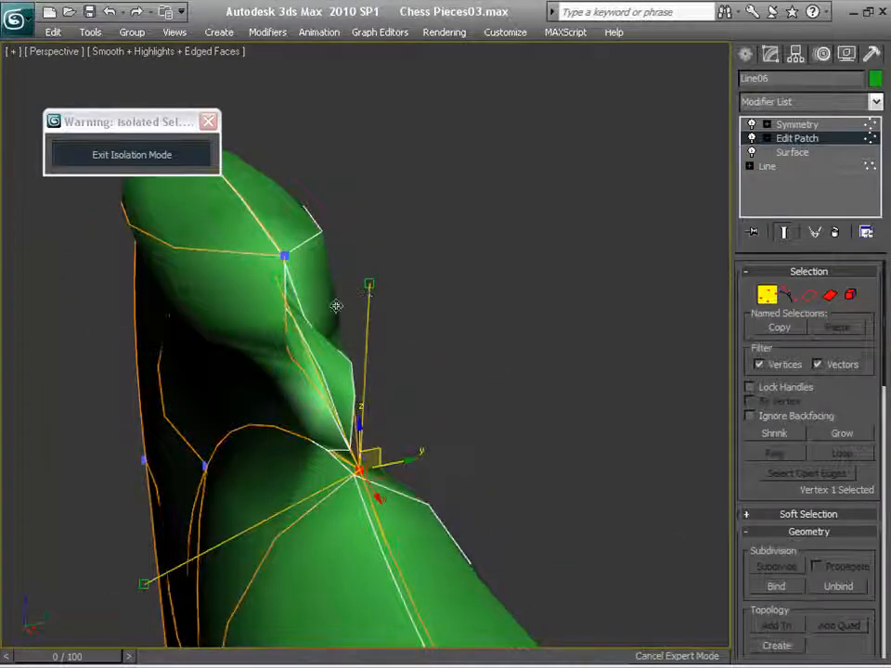
left_click_drag(336, 306, 449, 314)
middle_click_drag(504, 450, 488, 399, "alt")
left_click_drag(415, 322, 216, 276)
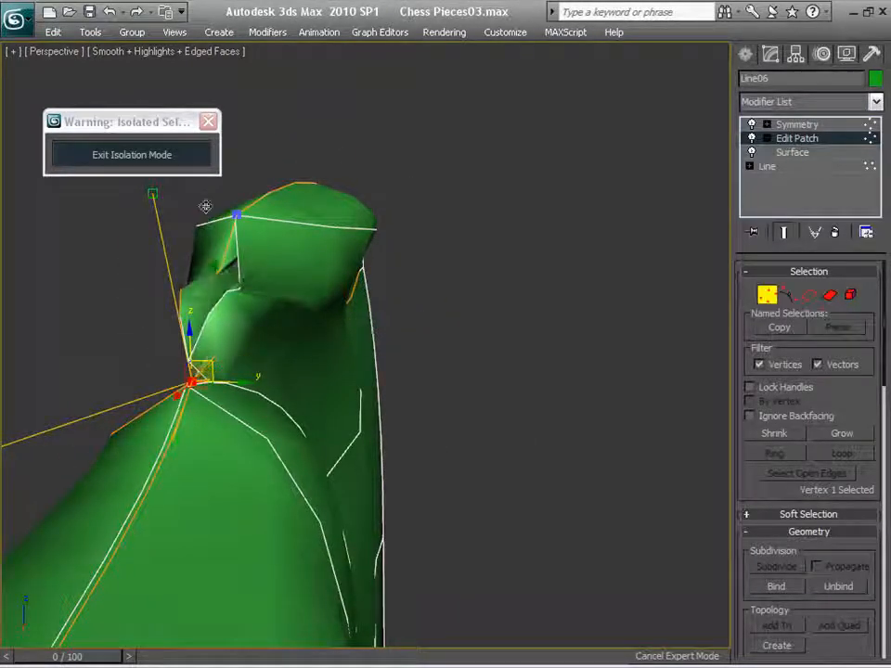
left_click_drag(206, 206, 284, 310)
middle_click_drag(284, 310, 372, 338, "alt")
middle_click_drag(371, 339, 507, 314)
Undo the recent handle edits and the lowering of the mane tip.
key("ctrl+z")
key("ctrl+z")
key("ctrl+z")
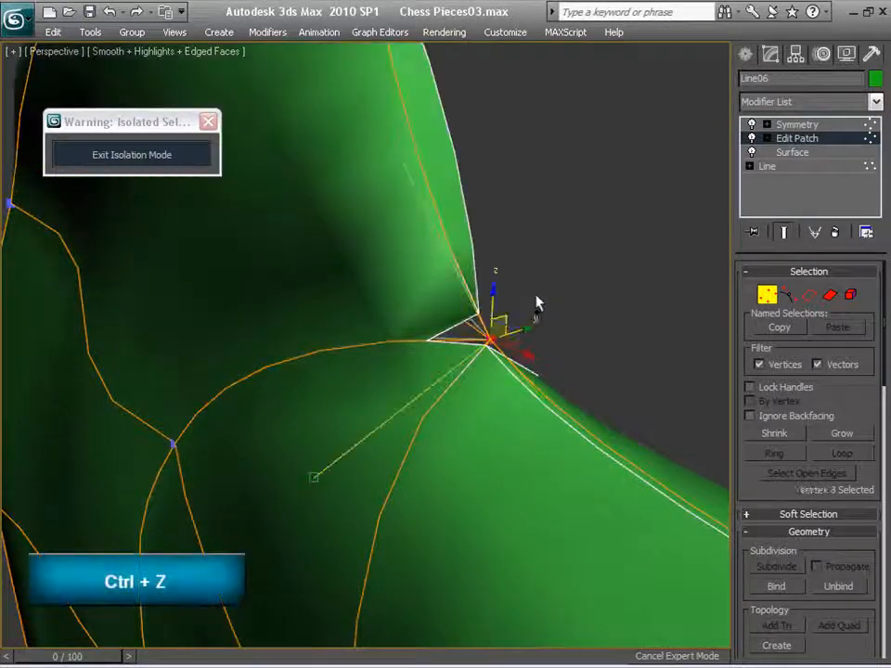
key("ctrl+z")
middle_click_drag(548, 261, 548, 277, "alt")
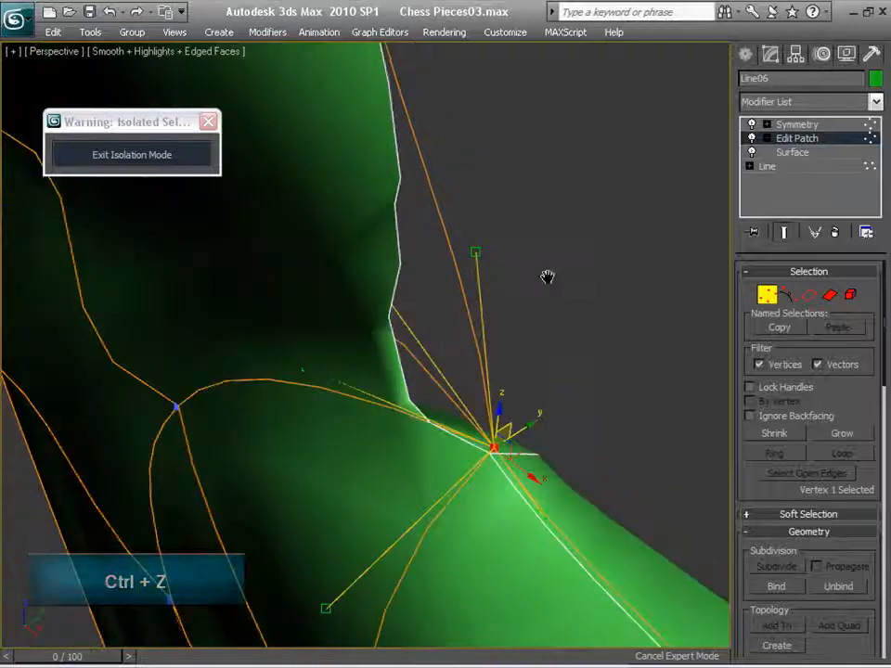
Try two new positions for the mane-tip vertex's lower handle, undoing each one.
scroll(547, 277, "down", 3)
left_click(348, 71)
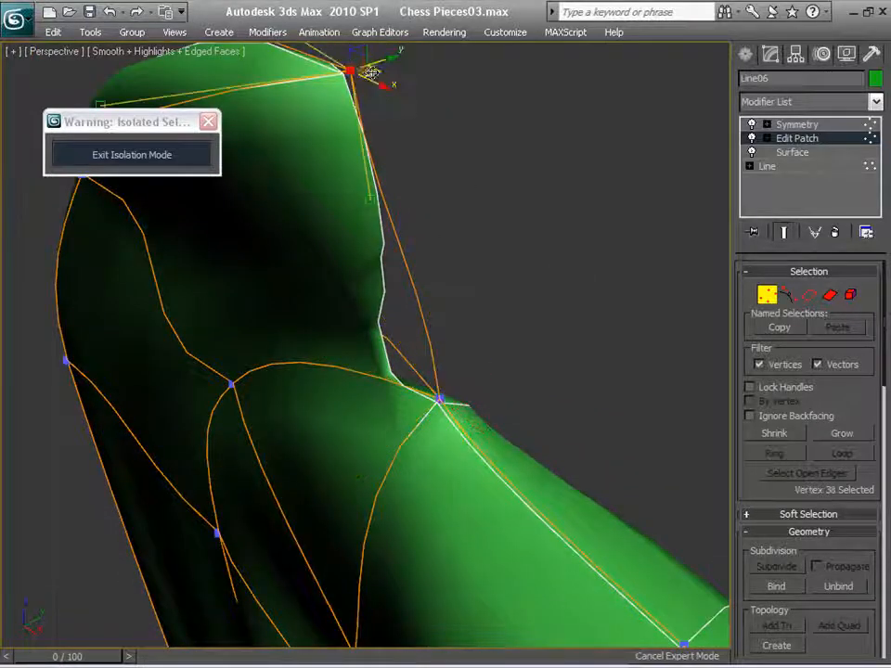
left_click(379, 200)
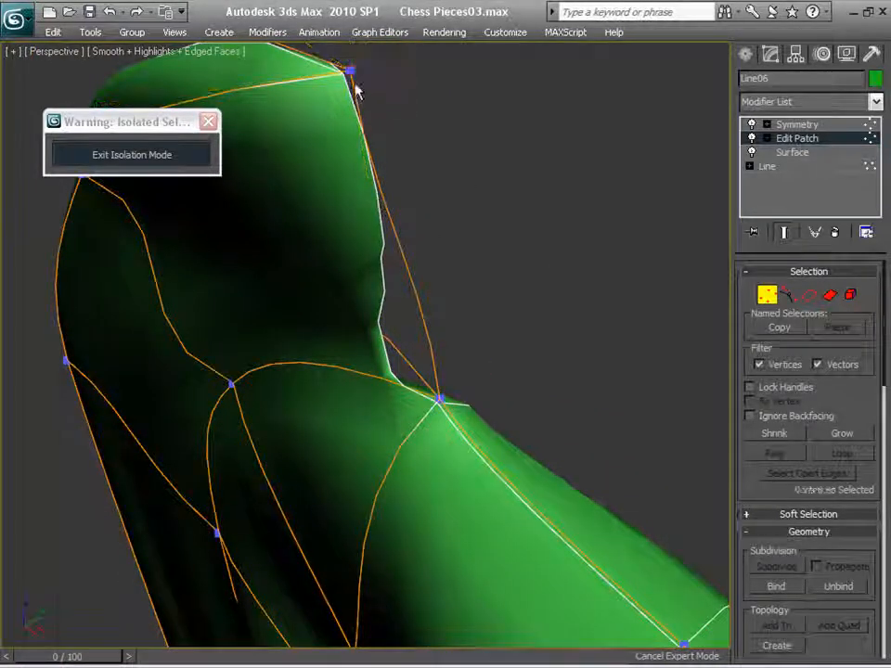
left_click(349, 71)
left_click_drag(375, 201, 337, 226)
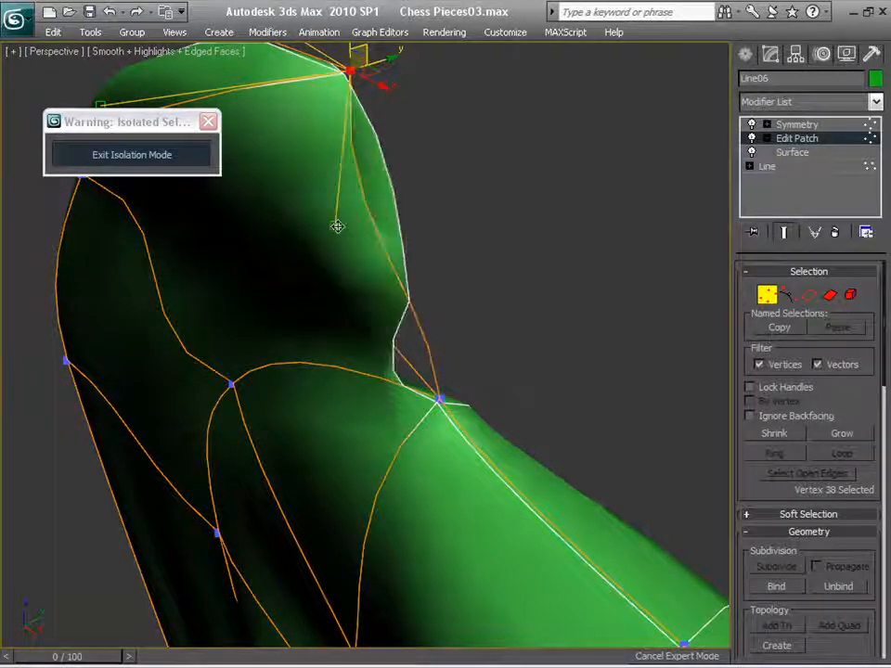
key("ctrl+z")
middle_click_drag(515, 272, 662, 312, "alt")
left_click_drag(332, 194, 356, 231)
key("ctrl+z")
Move the forehead vertex below the mane up and forward, nudge the next vertex along the head, and deselect them.
middle_click_drag(573, 350, 534, 318)
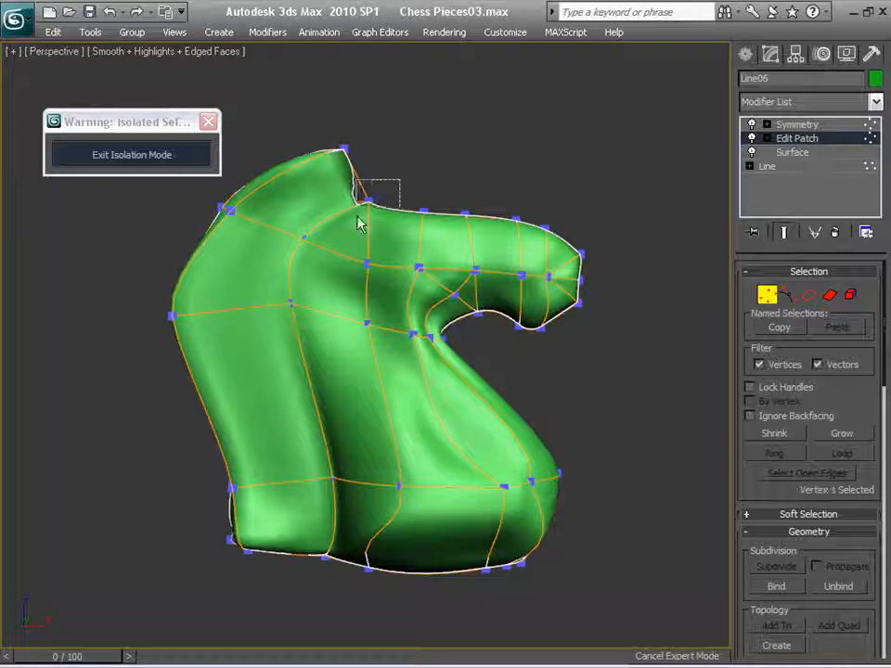
left_click_drag(361, 224, 443, 206)
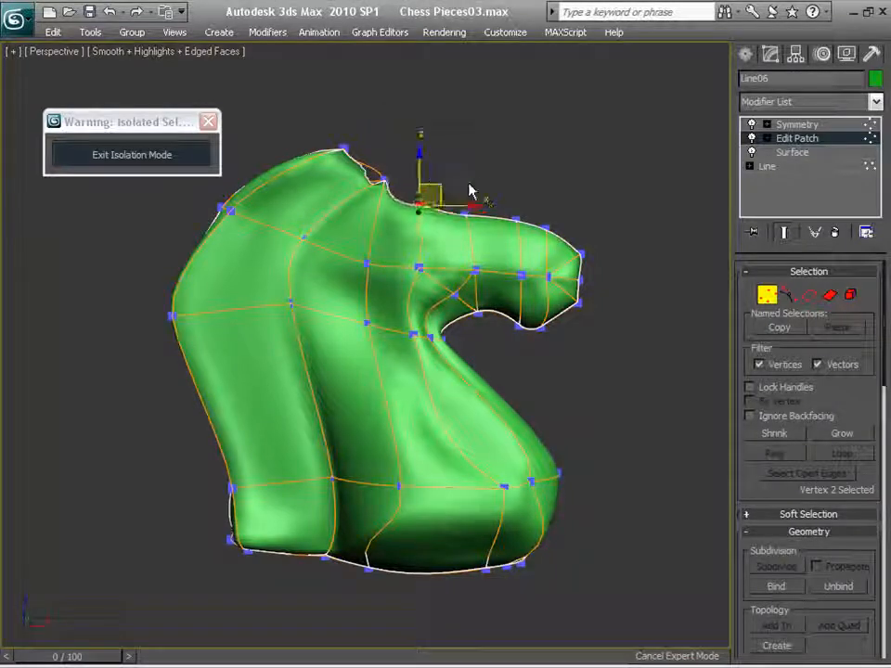
left_click(585, 348)
middle_click_drag(585, 348, 551, 376, "alt")
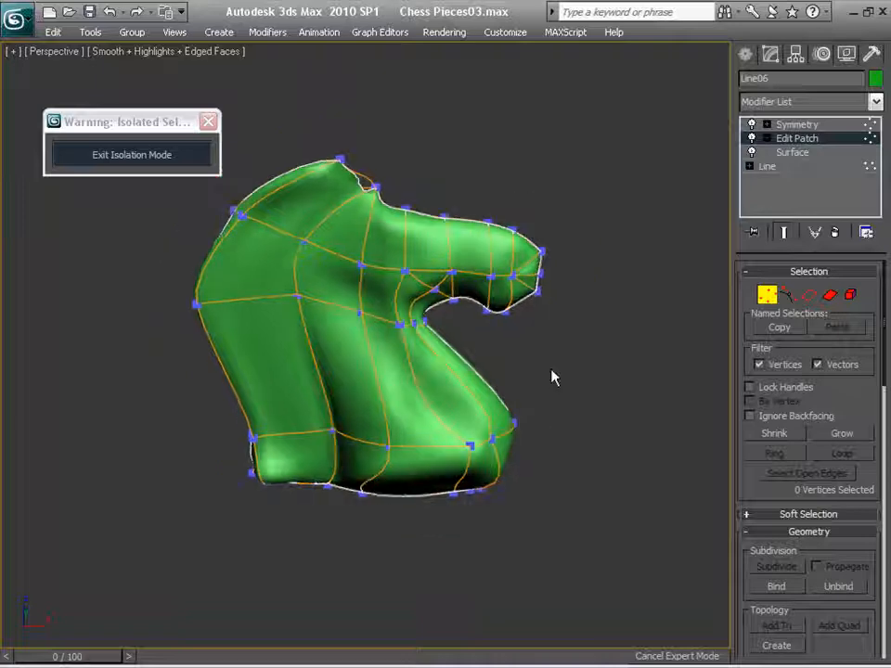
middle_click_drag(520, 289, 529, 367, "alt")
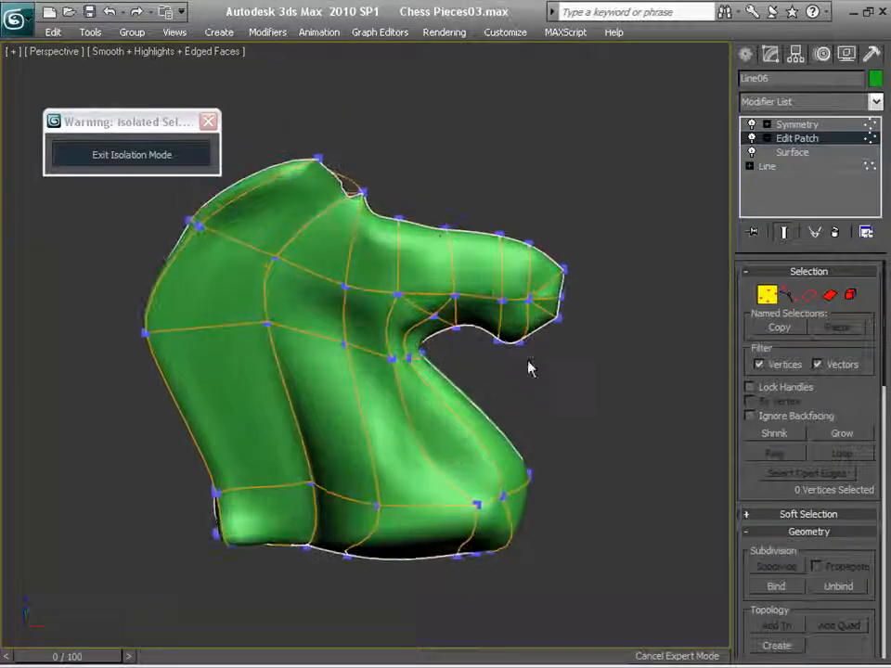
Move the forehead vertex beneath the mane tip down and back toward the mane, and deselect it.
left_click_drag(399, 176, 352, 198)
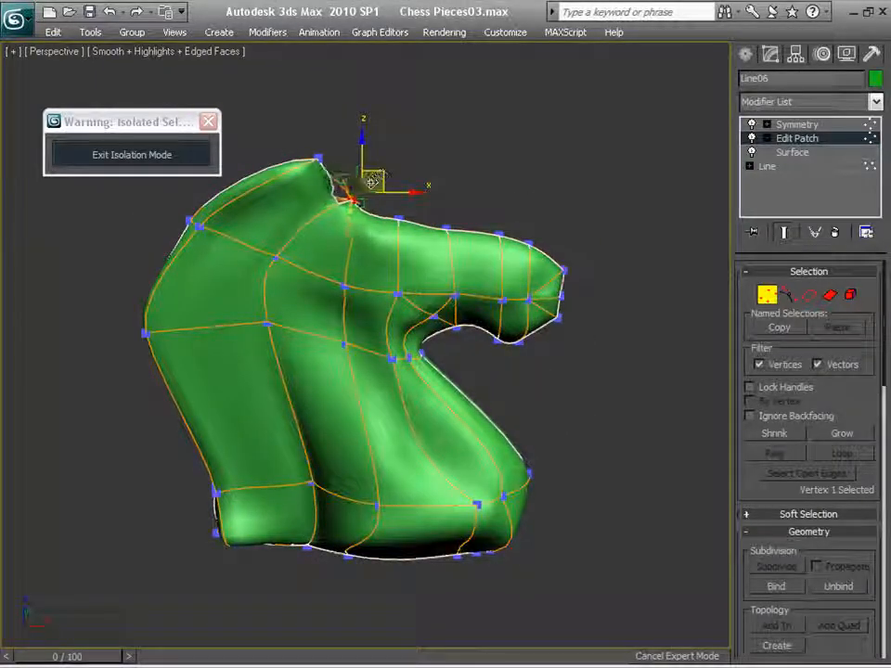
left_click(569, 420)
middle_click_drag(569, 419, 506, 371, "alt")
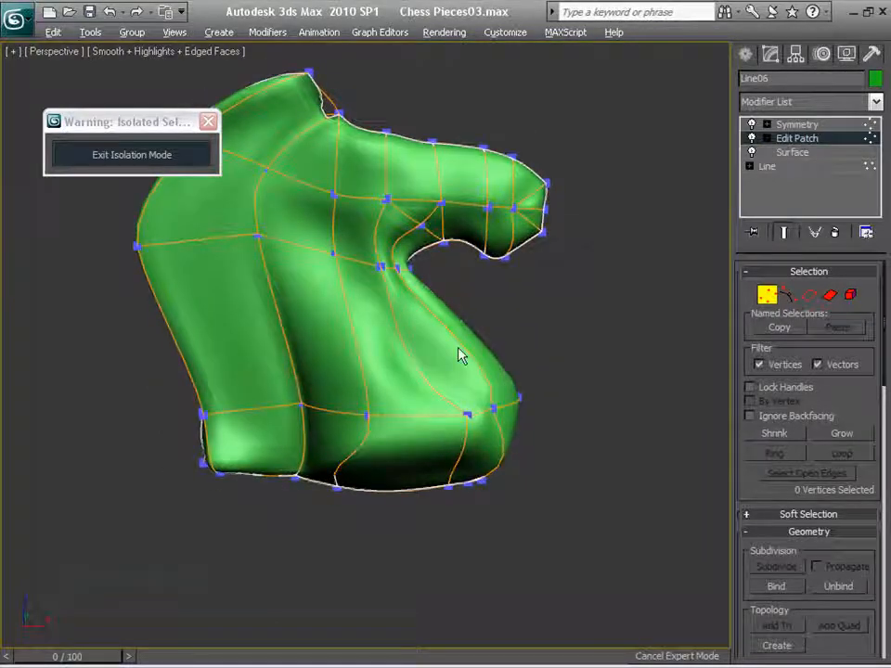
Switch to a full-size Front view framing the reference photo's wooden base, and exit vertex editing with the knight deselected.
key("alt+w")
scroll(128, 289, "up", 3)
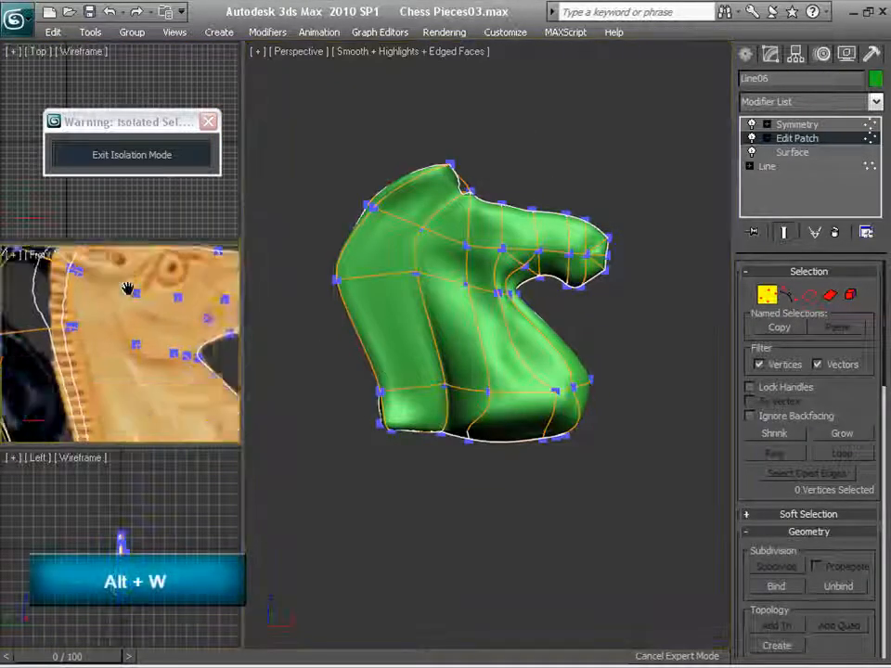
scroll(128, 288, "down", 5)
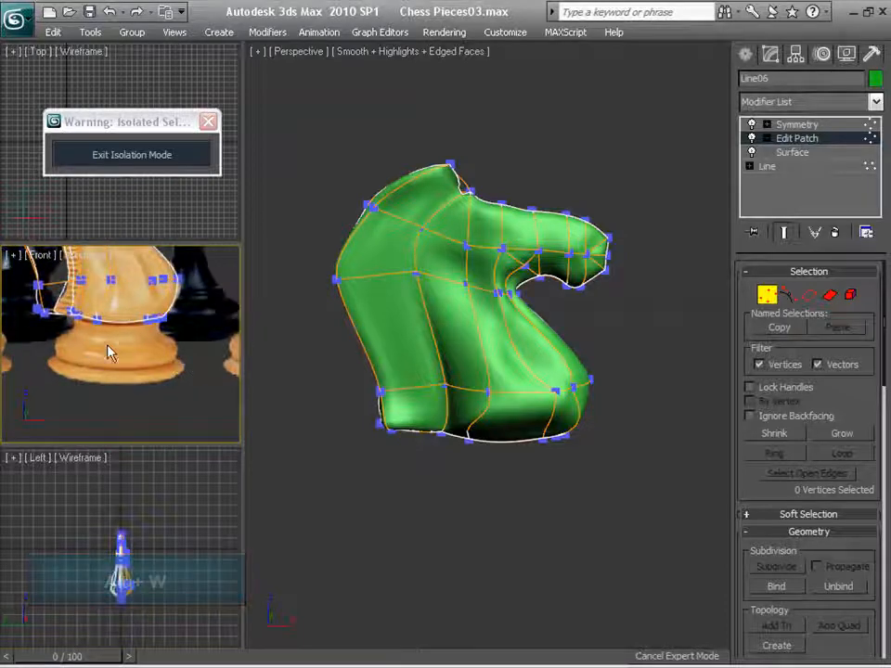
key("alt+w")
scroll(212, 357, "up", 4)
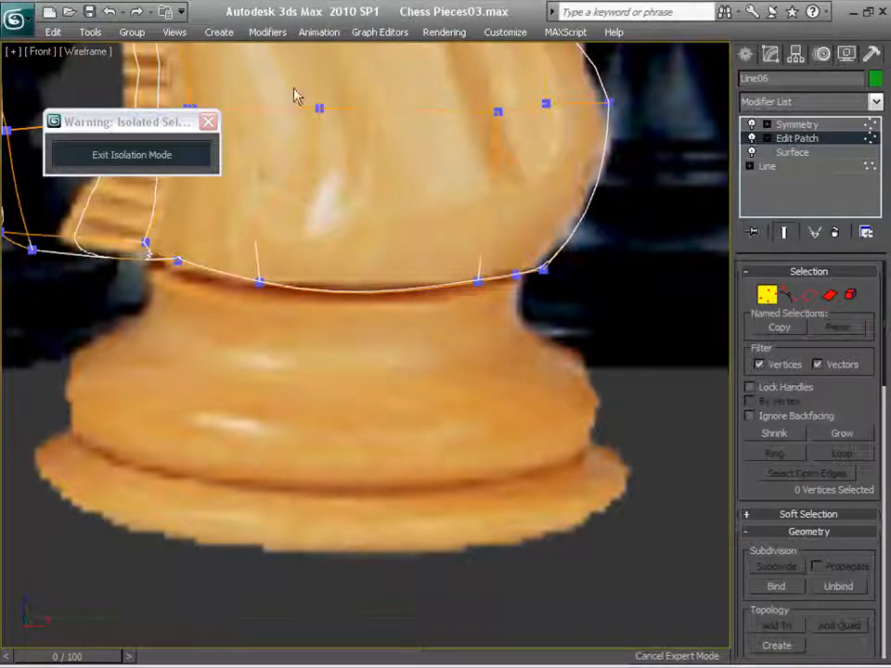
key("ctrl+b")
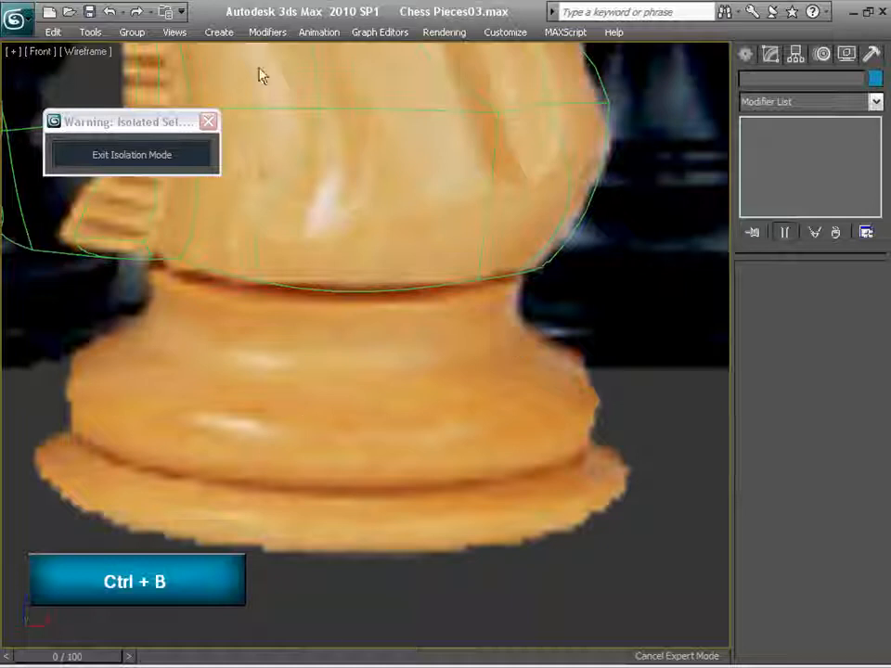
Start a Line spline with Corner points down the base's centre line, and run it outward beneath the base to beyond its outer rim.
left_click(219, 32)
mouse_move(236, 189)
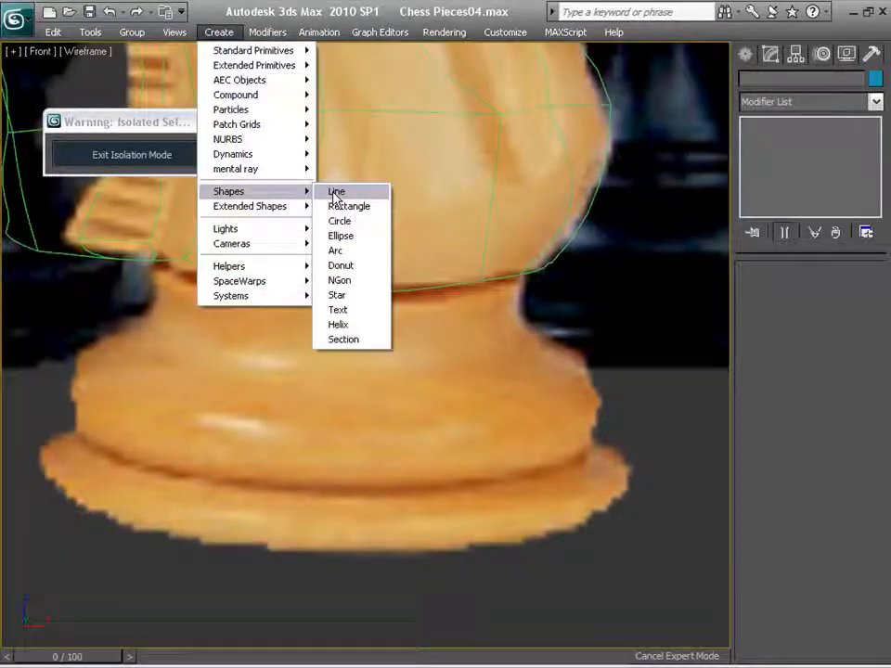
left_click(334, 190)
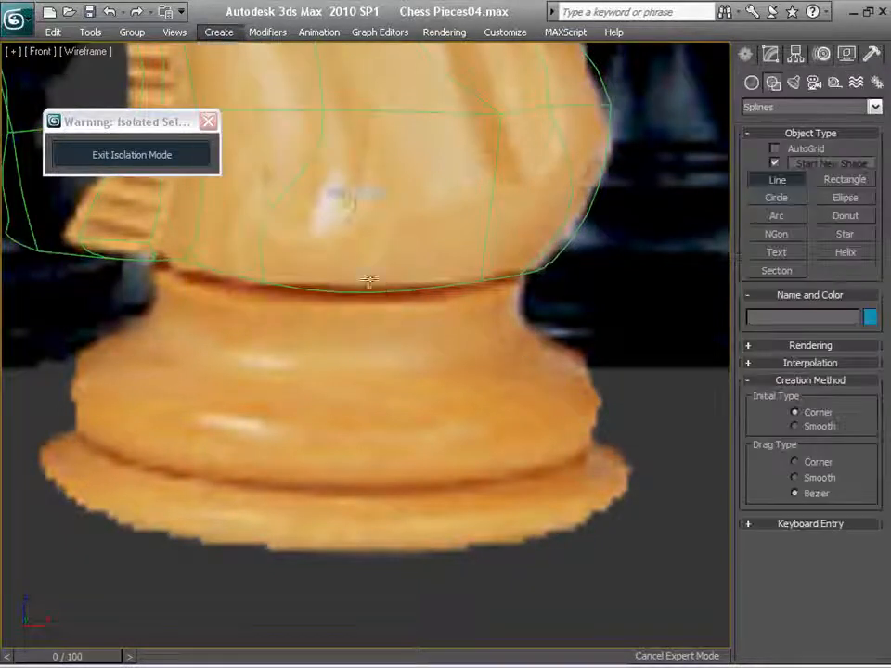
scroll(488, 355, "up", 3)
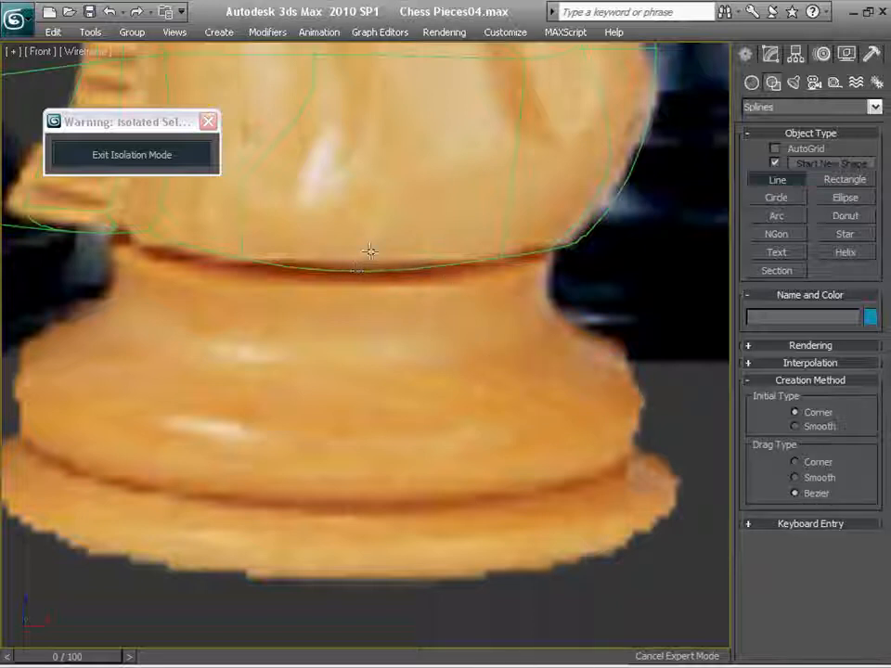
key("s")
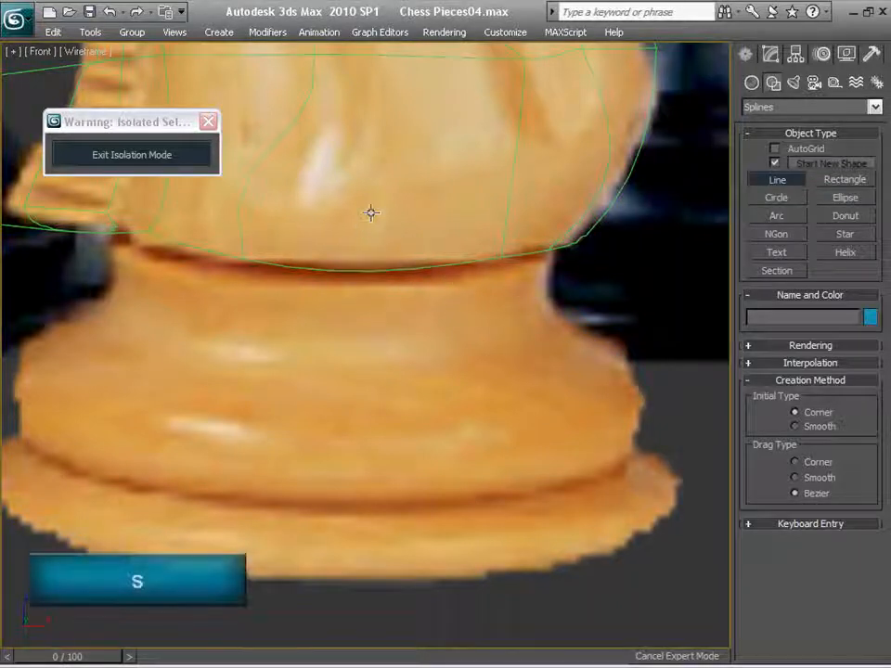
middle_click_drag(378, 331, 426, 349)
scroll(426, 350, "up", 2)
scroll(426, 350, "down", 2)
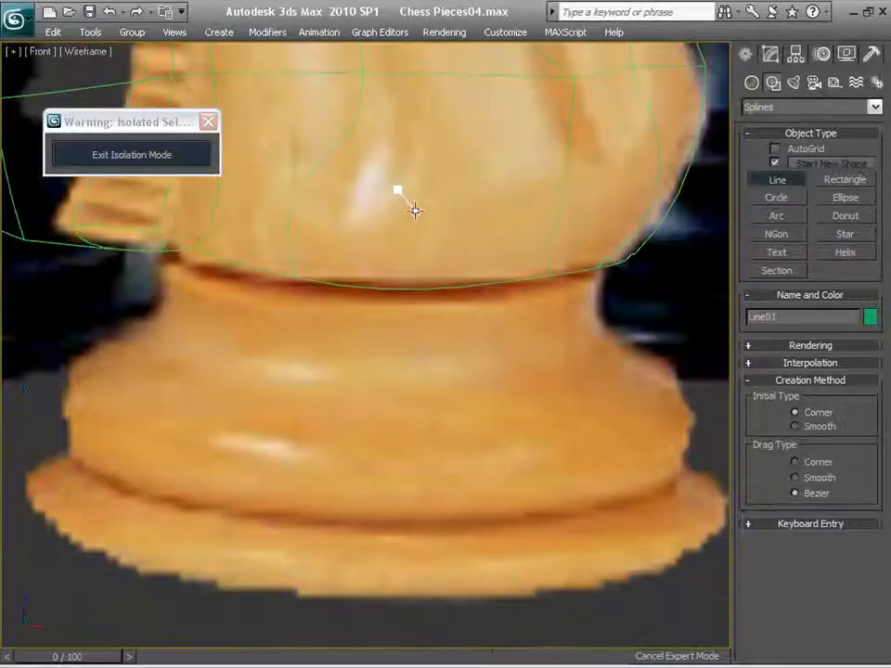
left_click(396, 610)
scroll(692, 571, "down", 2)
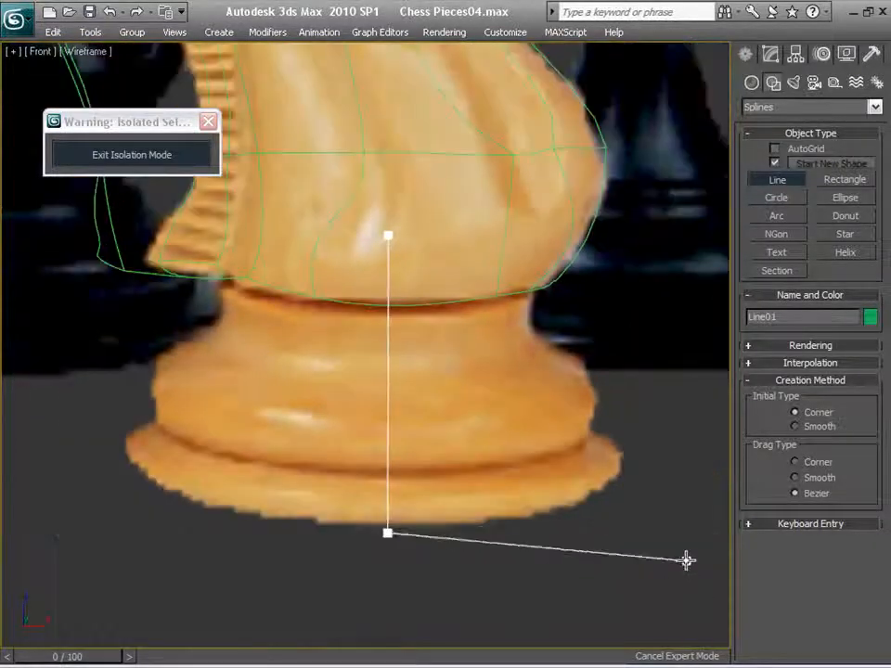
left_click(672, 533)
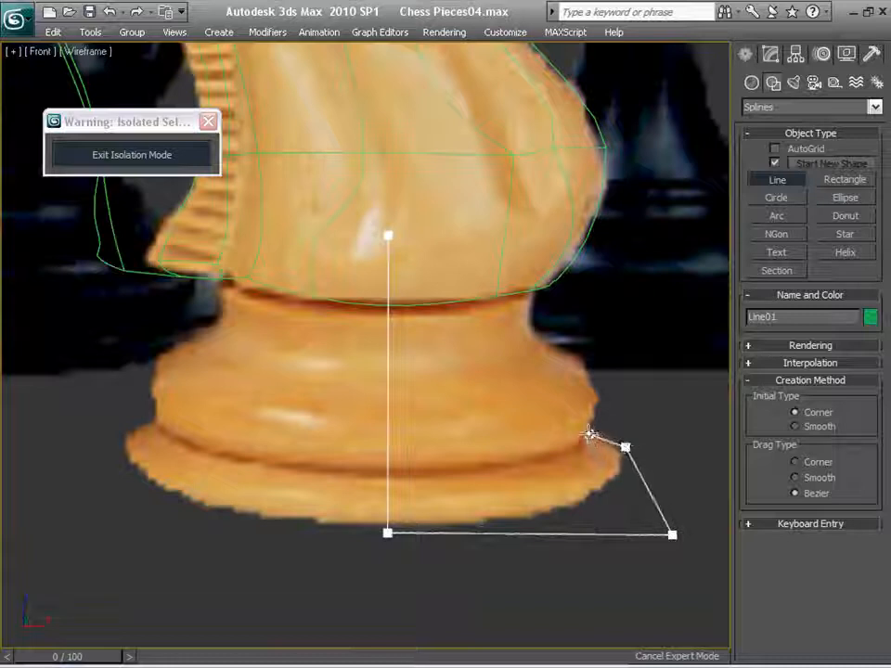
Trace the base's outer silhouette from the rim up to the neck, and close the spline at its first point.
left_click(589, 433)
left_click(601, 391)
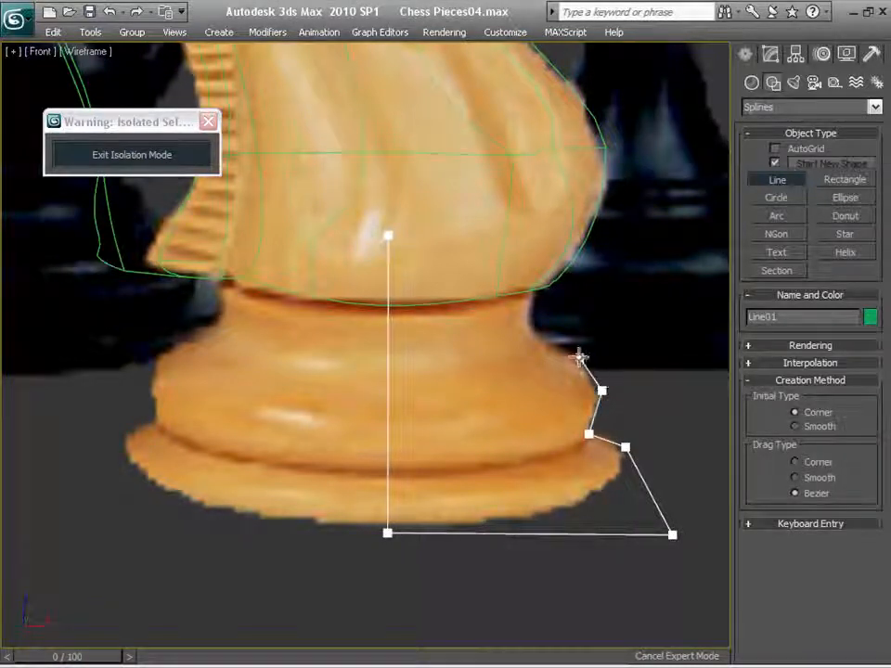
left_click(530, 325)
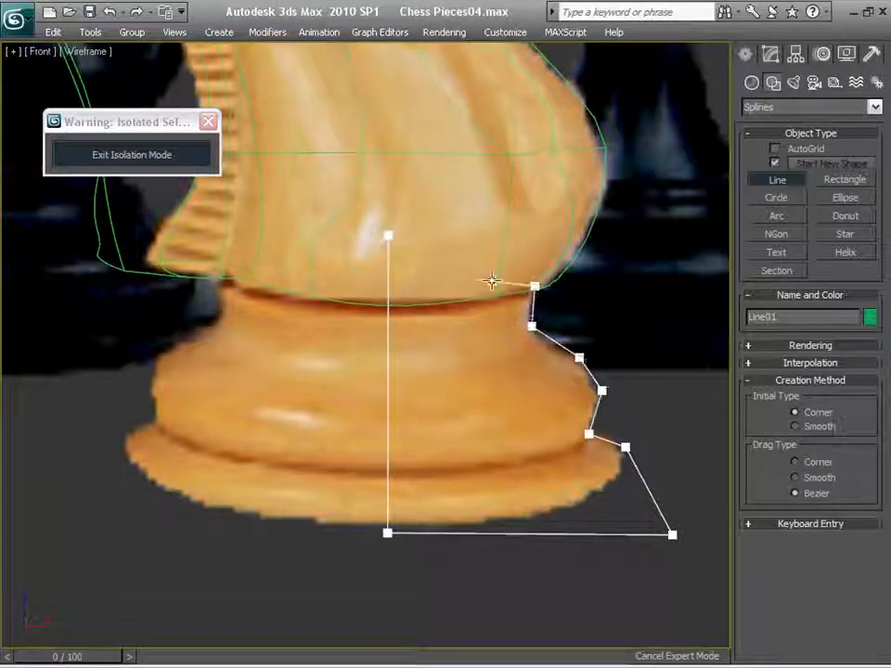
left_click(389, 235)
left_click(415, 380)
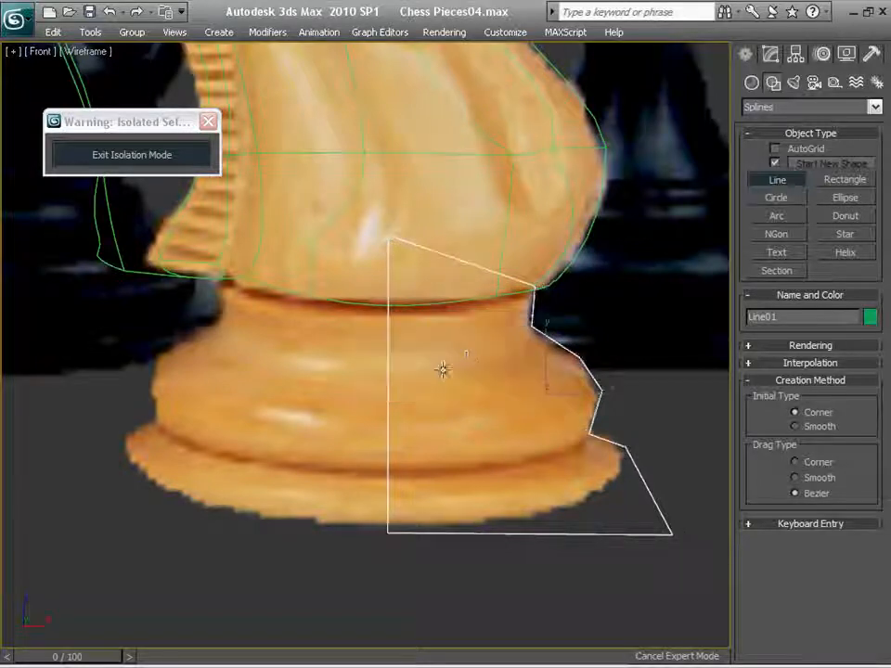
Lower the base profile's top centre vertex until it is roughly level with the outer neck vertex.
scroll(473, 374, "up", 2)
key("1")
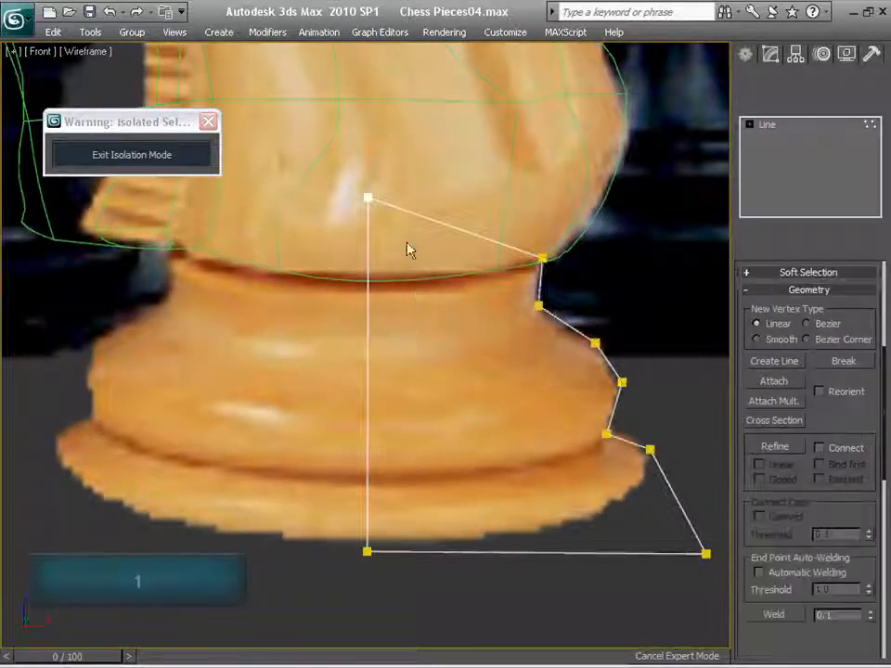
right_click(412, 227)
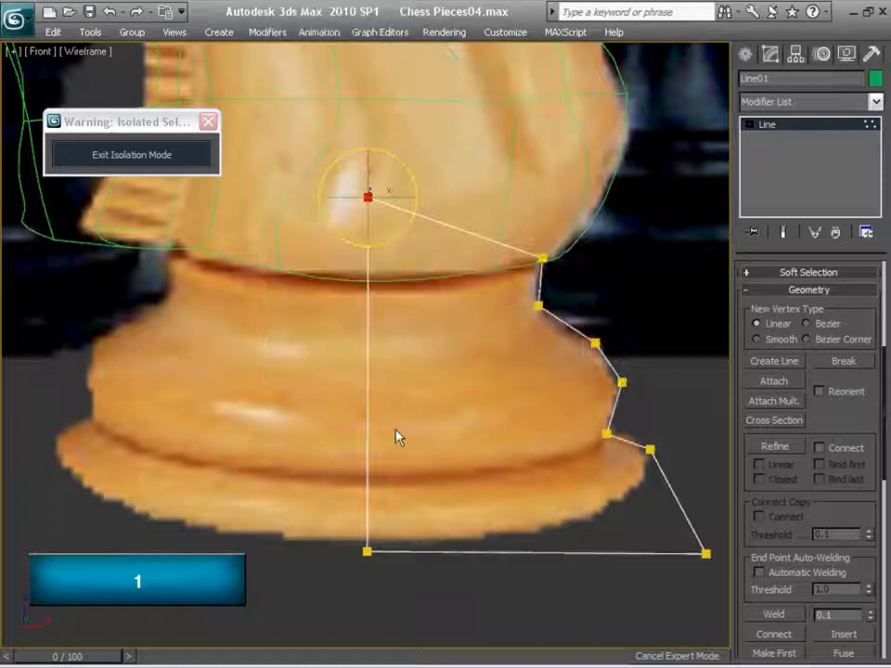
left_click(451, 423)
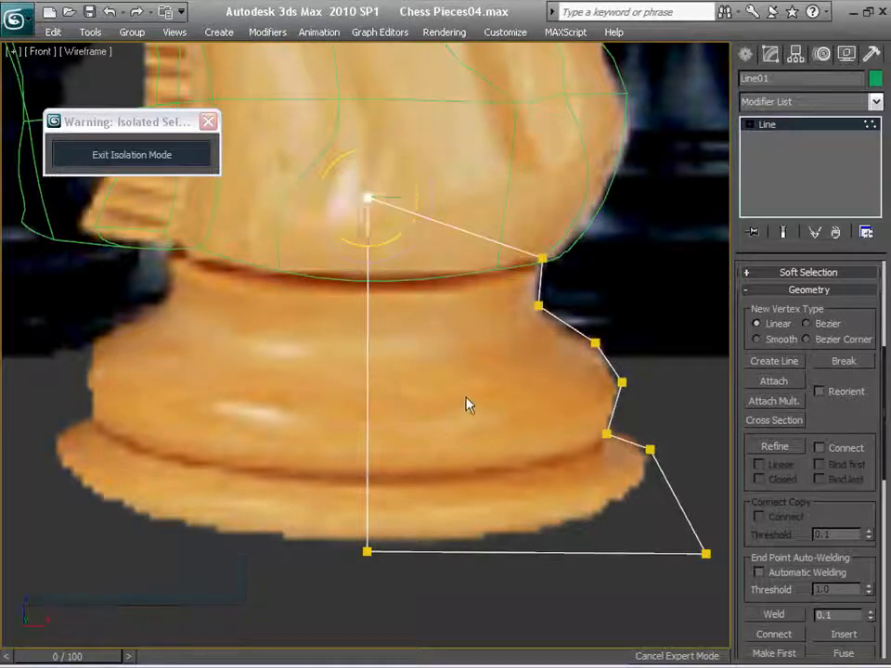
left_click(370, 196)
key("w")
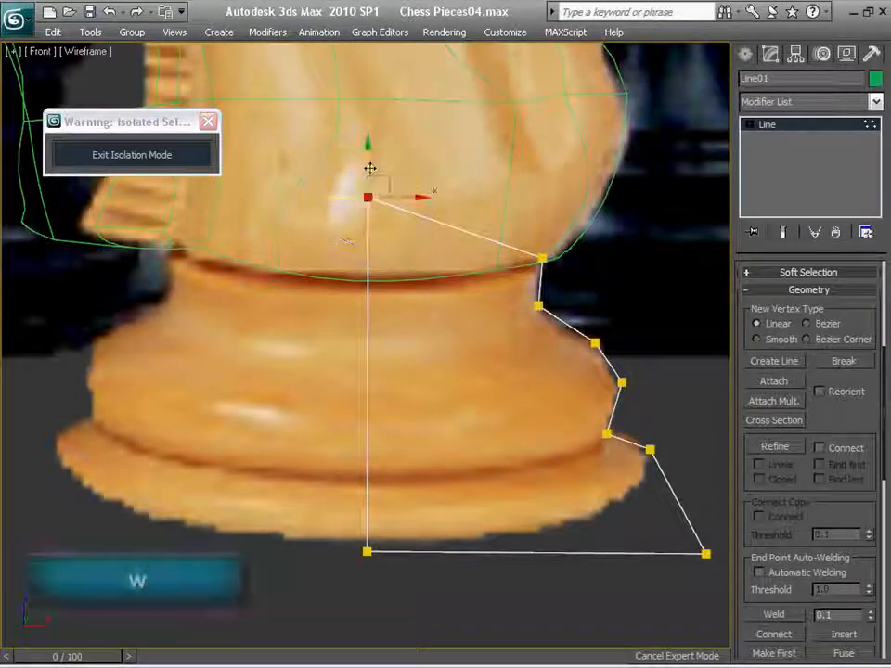
left_click_drag(372, 169, 377, 223)
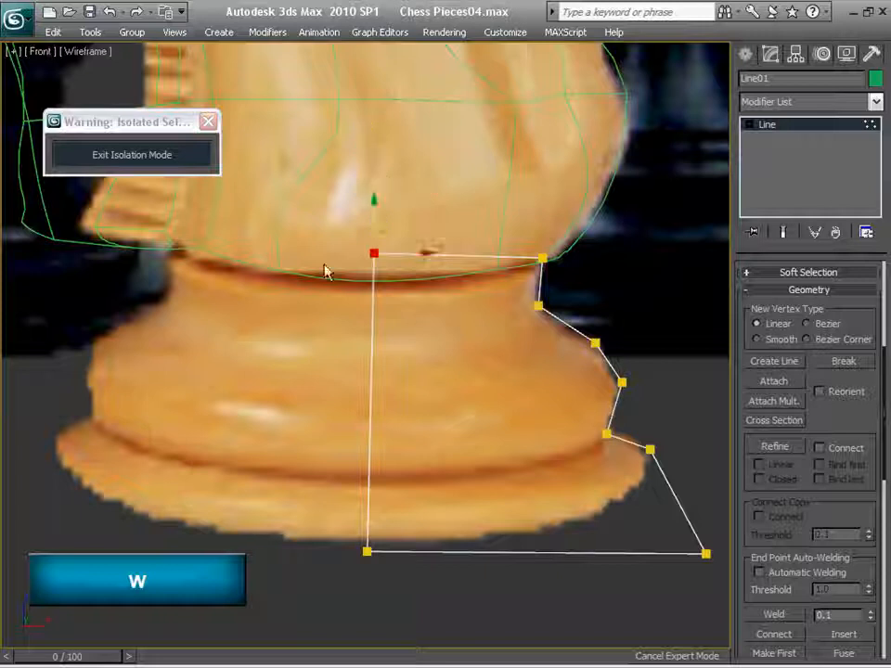
Try shifting the profile's centre-line segment sideways at segment level, and undo the move.
left_click_drag(324, 243, 409, 606)
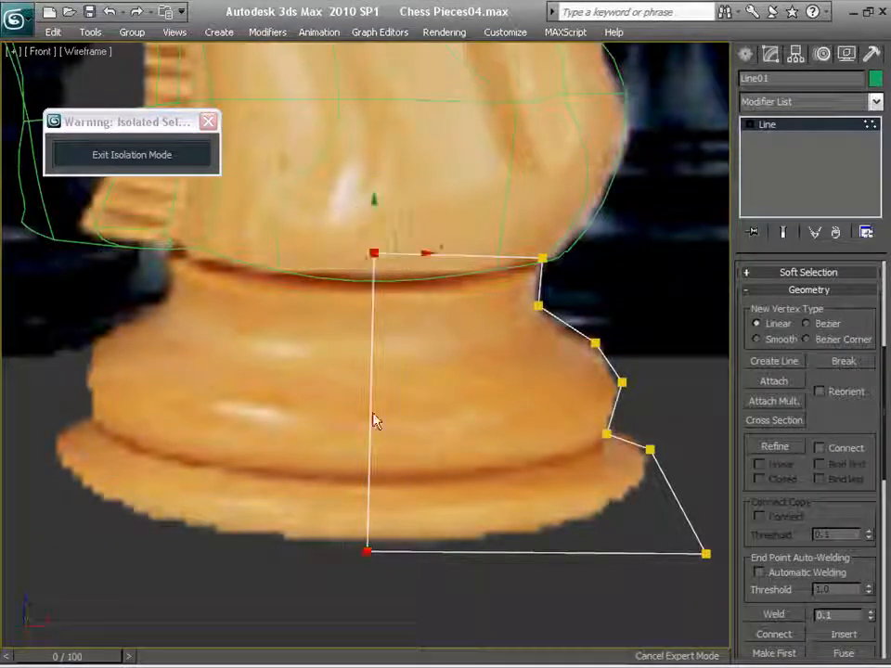
middle_click_drag(477, 400, 466, 387)
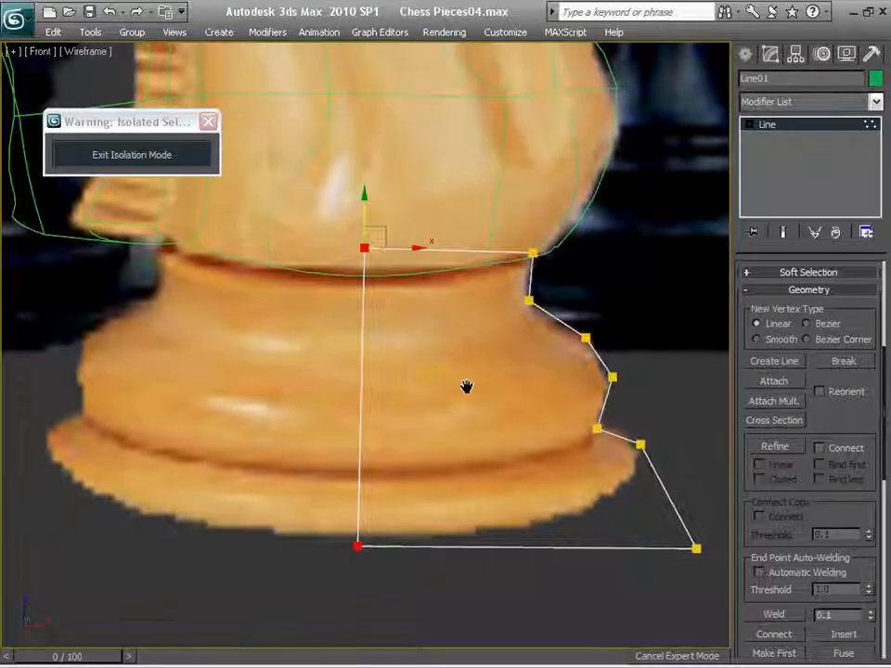
scroll(467, 387, "up", 1)
key("2")
left_click_drag(358, 384, 328, 390)
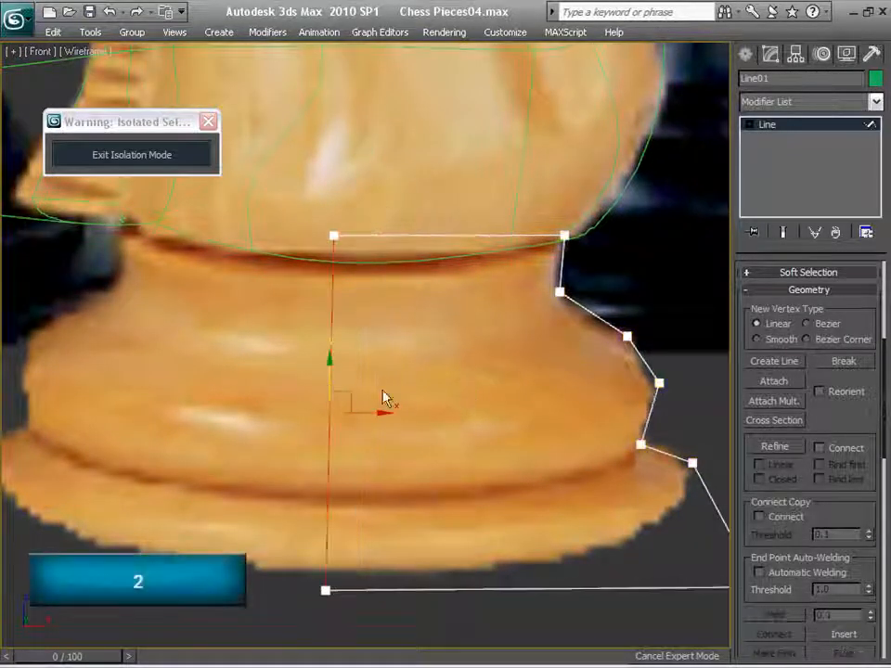
key("ctrl+z")
Scale the profile's centre-line segment horizontally until it is perfectly vertical.
left_click(807, 274)
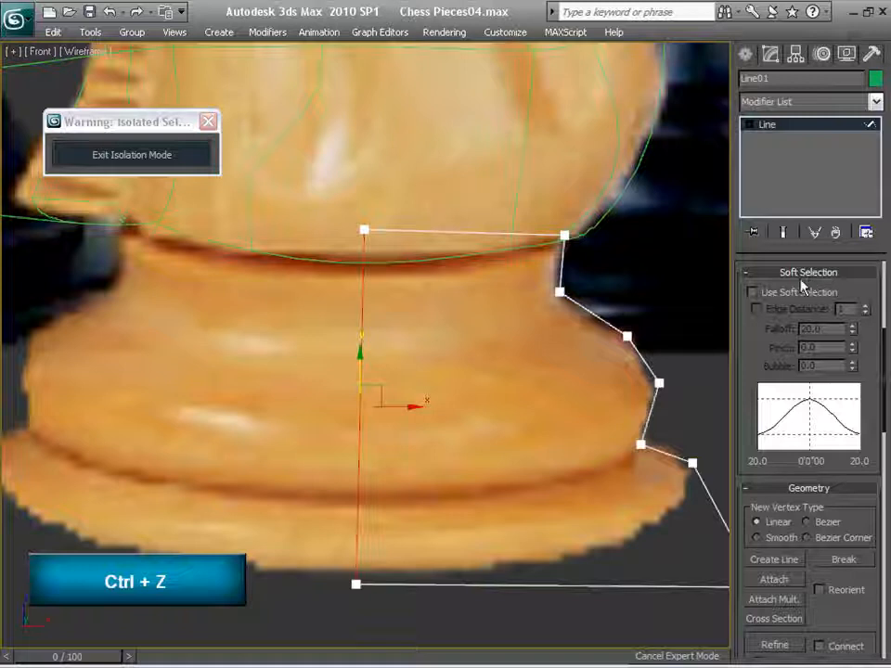
left_click(802, 276)
left_click(800, 290)
key("r")
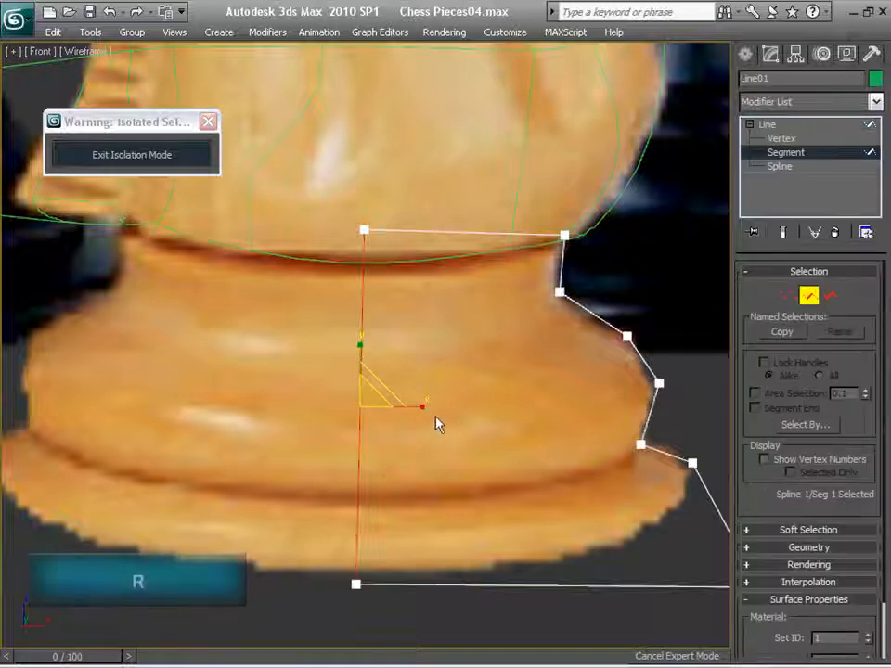
left_click_drag(382, 407, 171, 412)
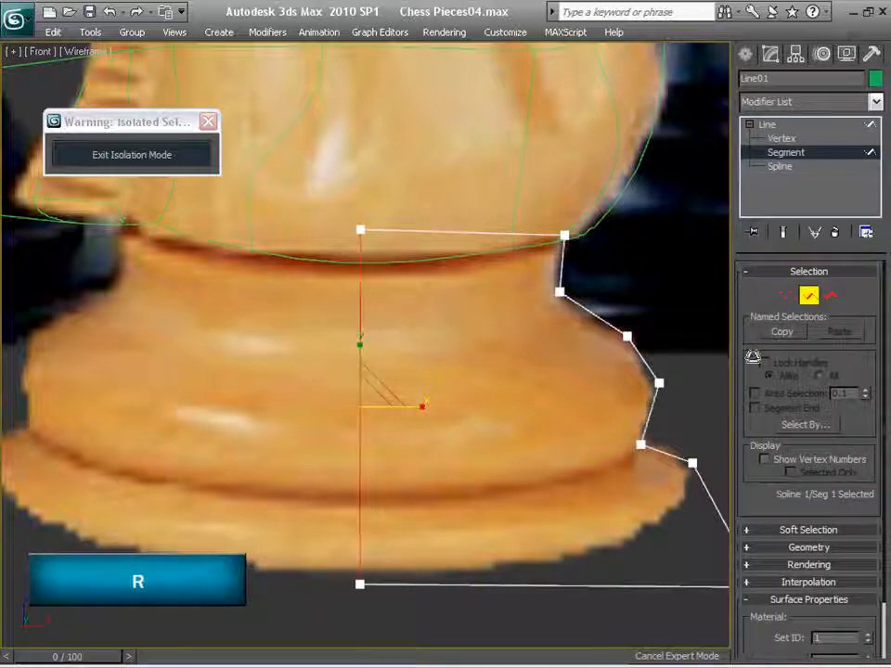
left_click_drag(770, 371, 256, 354)
left_click_drag(74, 415, 80, 272)
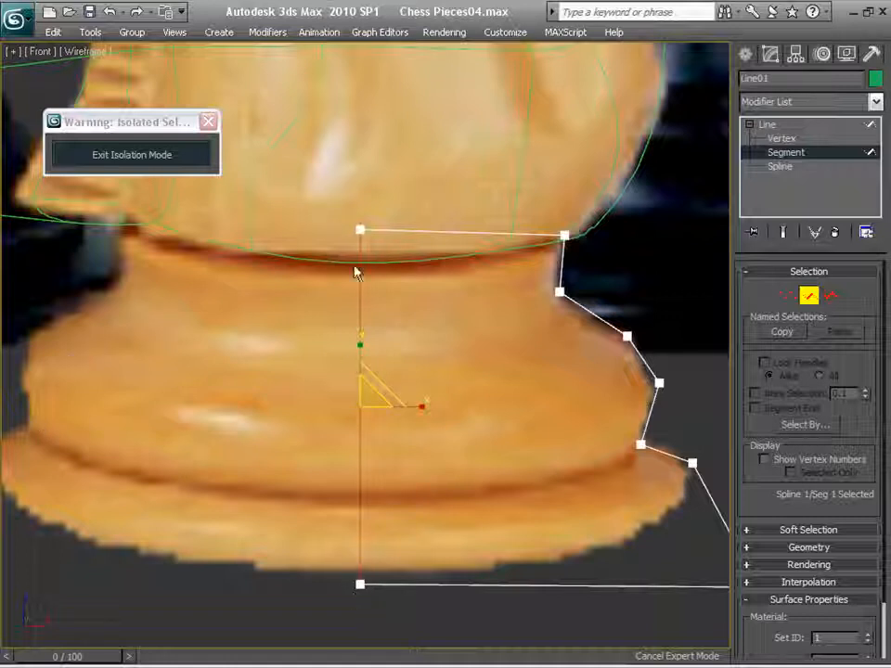
Flatten the profile's upper and lower segments by scaling each one vertically until it is horizontal.
left_click(408, 232)
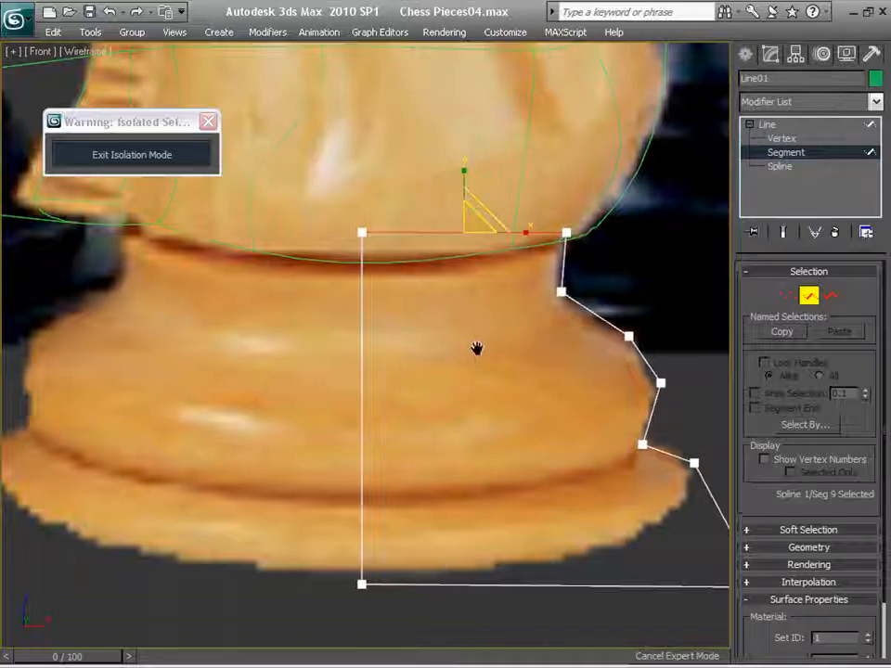
scroll(476, 348, "down", 3)
middle_click_drag(421, 360, 406, 329)
left_click(464, 474)
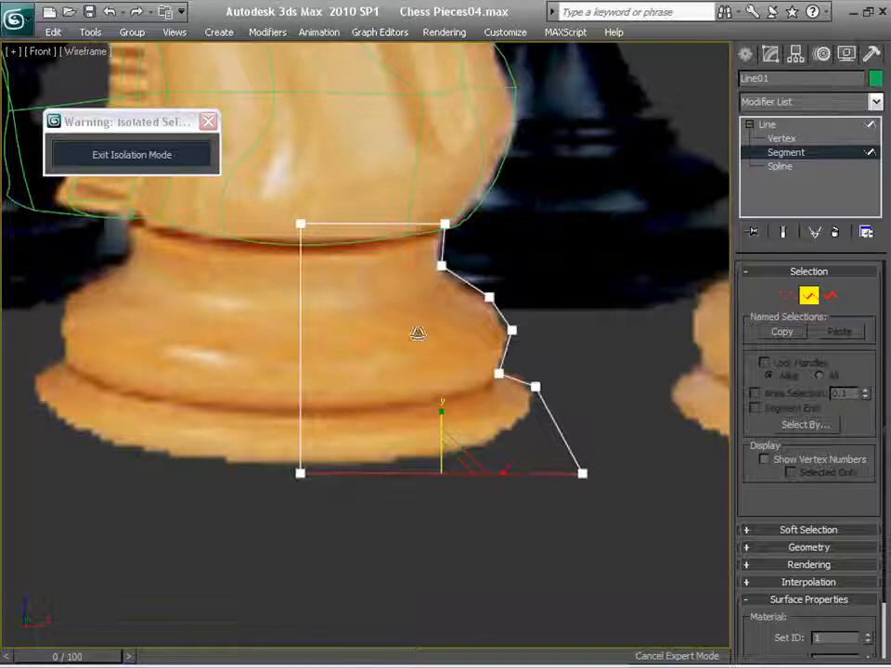
Fillet the base profile's foot-rim vertex and the inward corner vertex just above it to follow the reference photo.
middle_click_drag(434, 376, 380, 394)
scroll(379, 393, "up", 1)
middle_click_drag(622, 441, 531, 437)
scroll(532, 437, "up", 1)
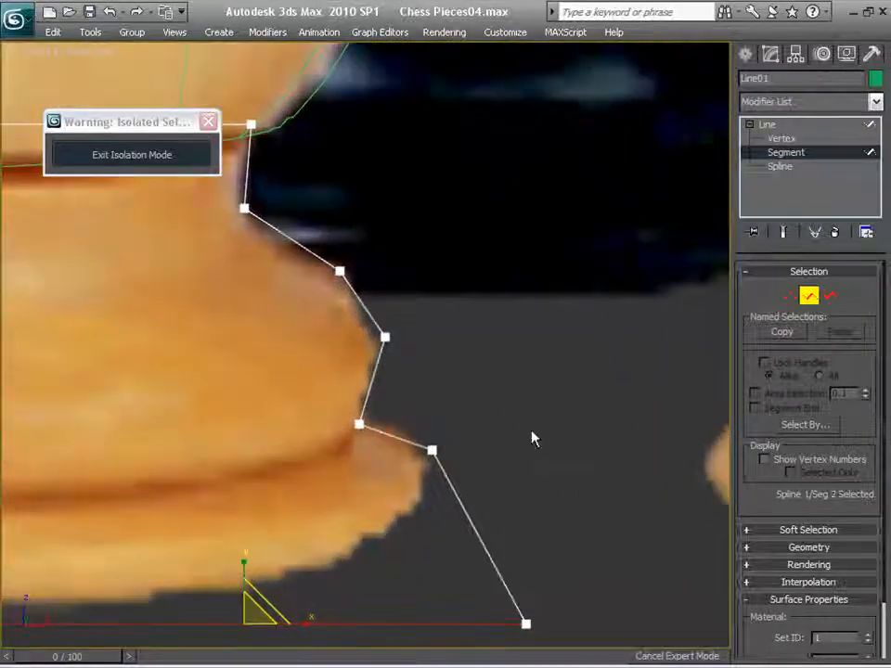
left_click(810, 272)
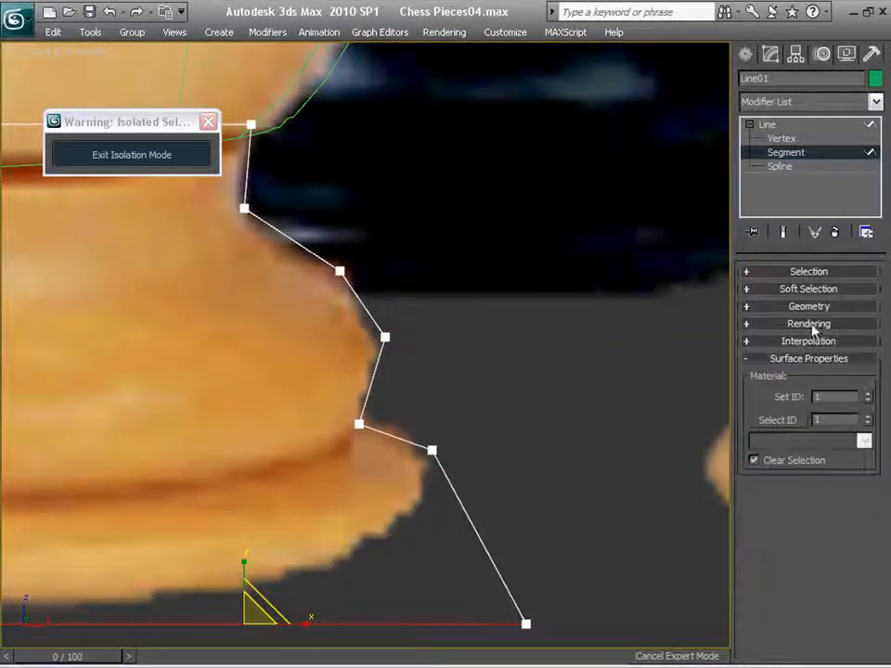
left_click(810, 307)
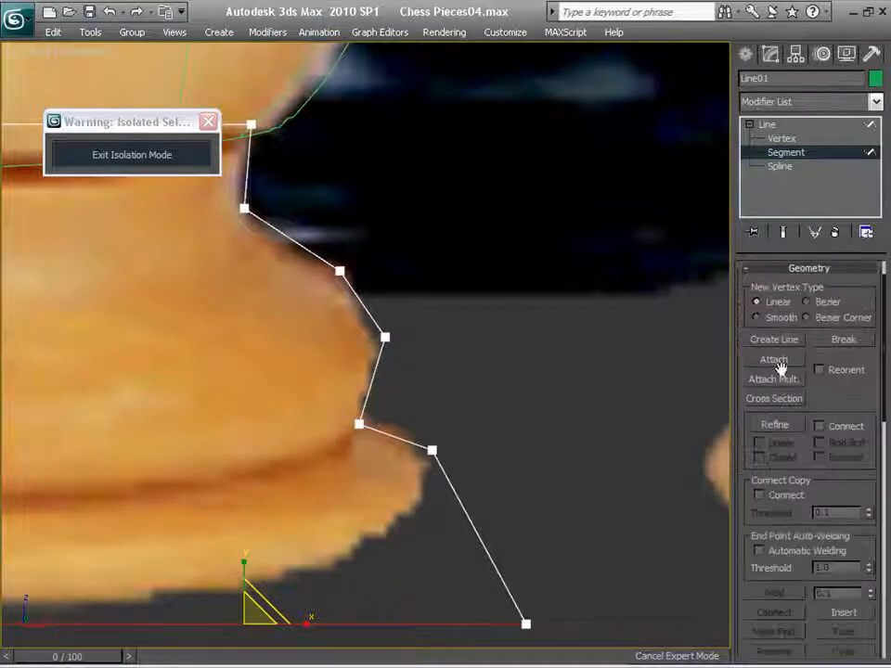
scroll(796, 459, "down", 5)
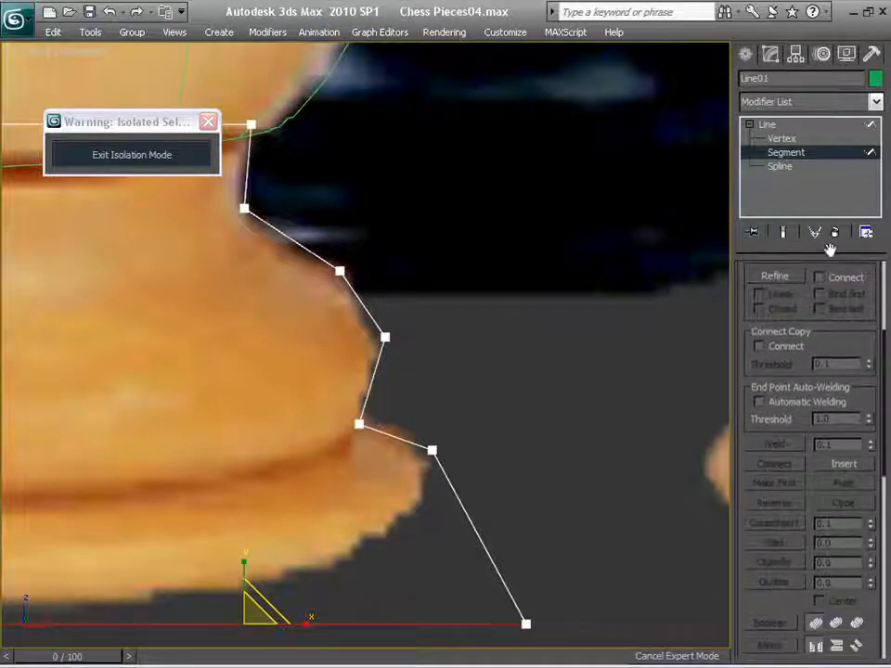
key("1")
scroll(569, 384, "up", 2)
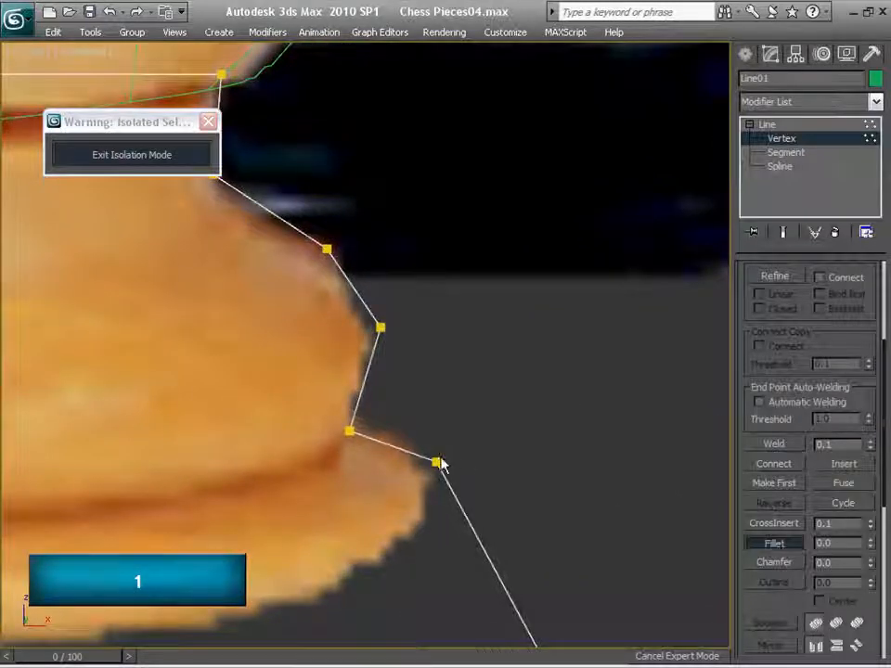
left_click_drag(438, 460, 337, 385)
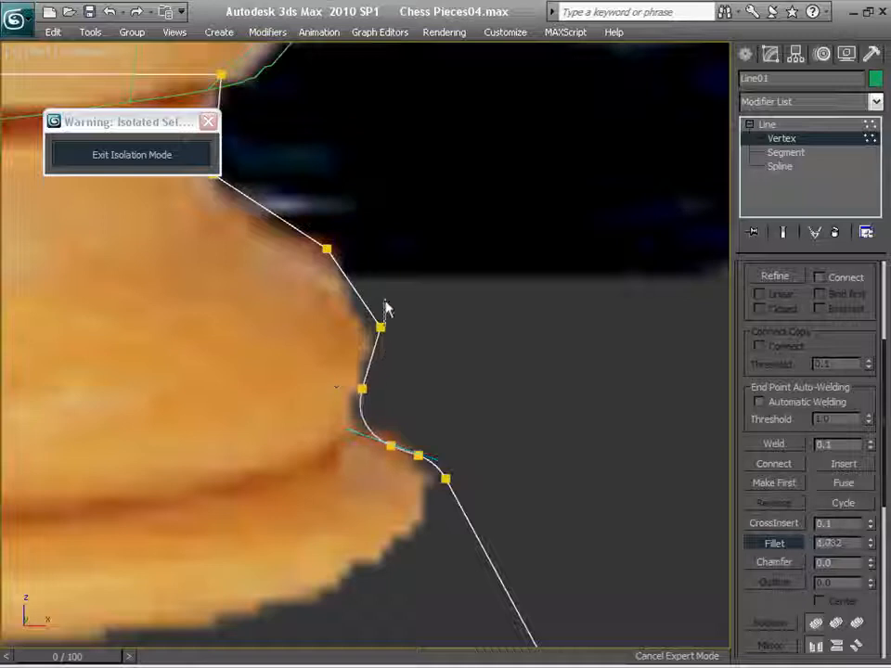
Fillet the two vertices of the profile's rounded bulge and the inner neck vertex to match the reference curve.
left_click_drag(389, 294, 391, 285)
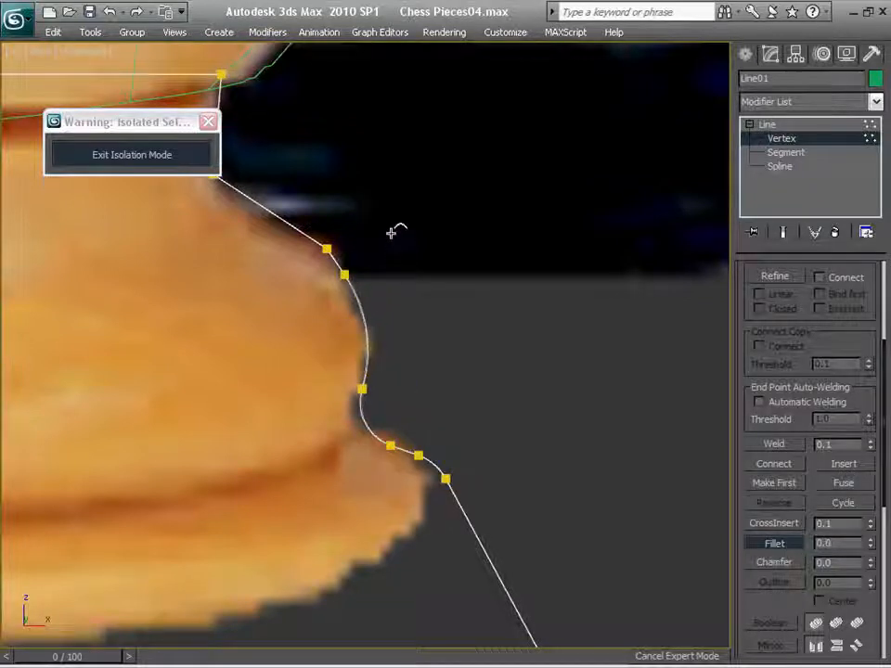
left_click_drag(329, 245, 306, 177)
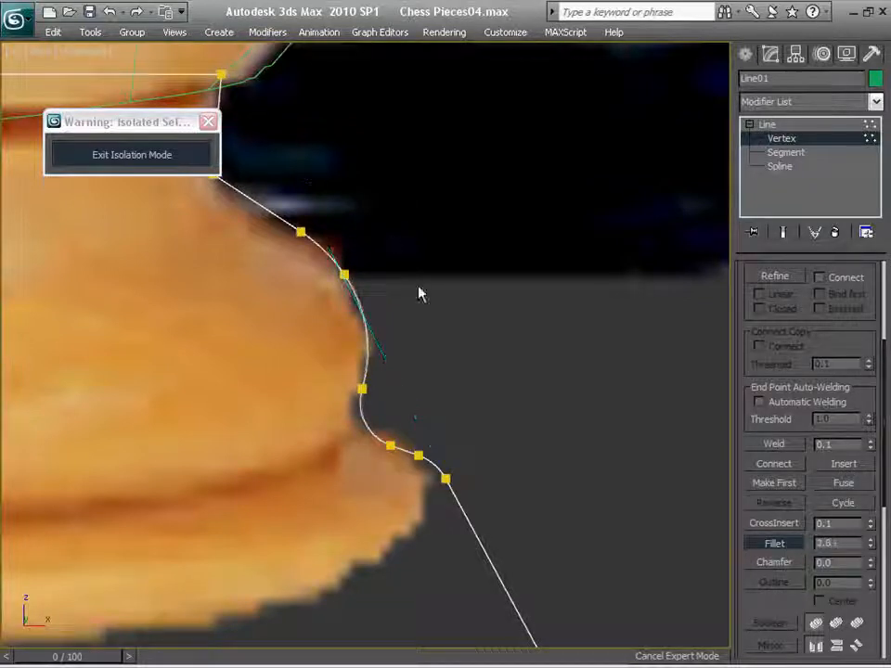
scroll(486, 349, "down", 3)
middle_click_drag(465, 323, 532, 428)
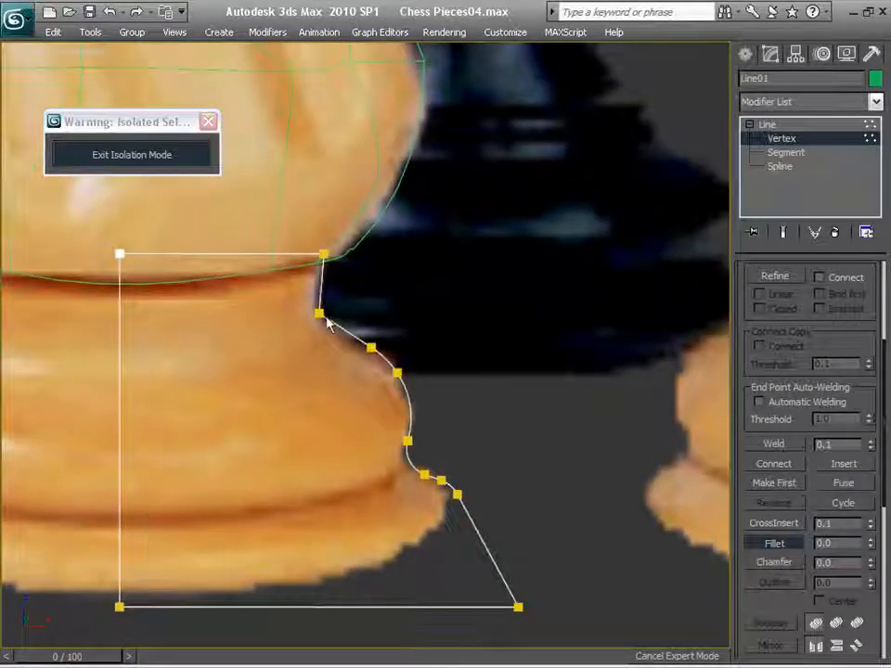
mouse_move(318, 302)
left_mouse_down()
mouse_move(322, 269)
mouse_move(321, 281)
left_mouse_up()
Apply a Lathe modifier to the base profile and align its axis to Min.
scroll(452, 335, "down", 2)
middle_click_drag(491, 348, 495, 300)
scroll(471, 344, "up", 1)
scroll(459, 363, "down", 2)
scroll(470, 307, "down", 1)
key("s")
scroll(365, 343, "up", 1)
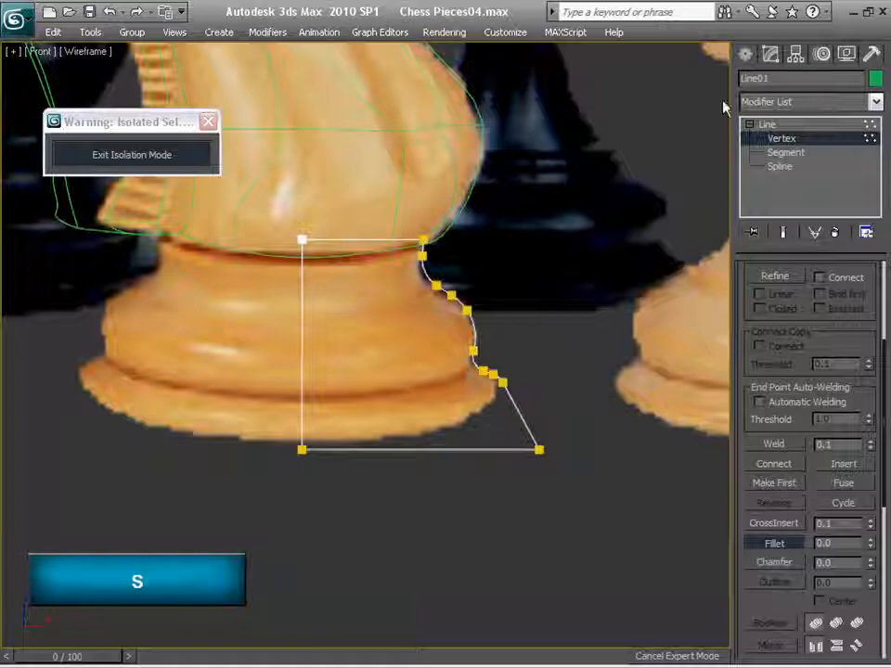
left_click(797, 100)
key("l")
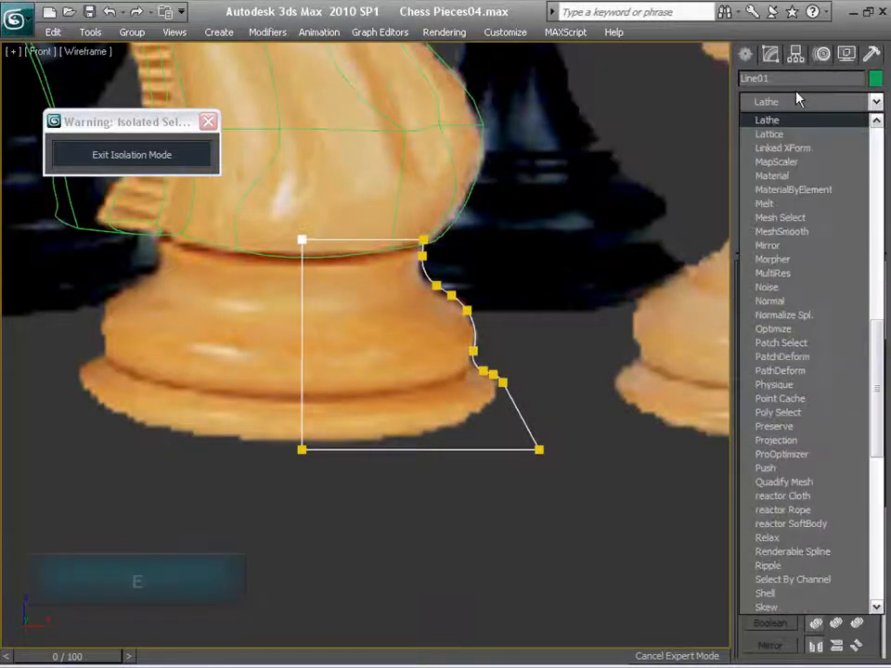
key("Return")
left_click(769, 488)
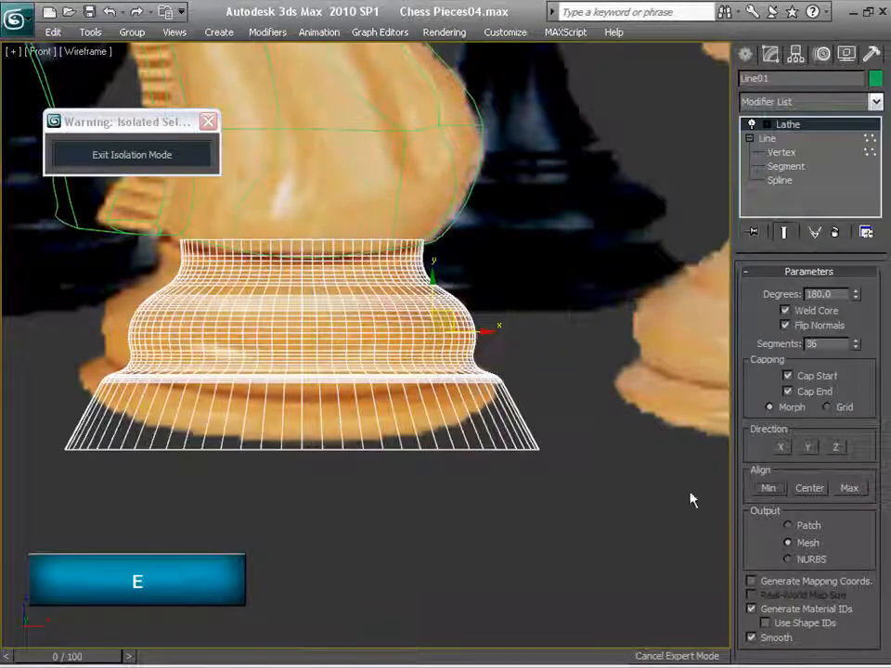
middle_click_drag(502, 391, 536, 395)
scroll(573, 386, "up", 1)
scroll(619, 329, "down", 2)
middle_click_drag(579, 289, 585, 319)
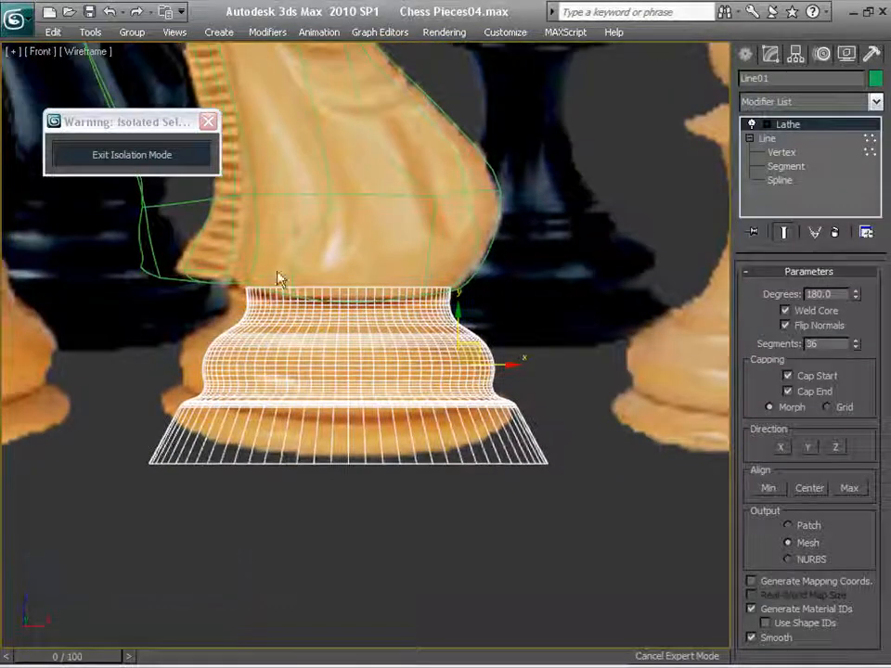
scroll(559, 358, "up", 1)
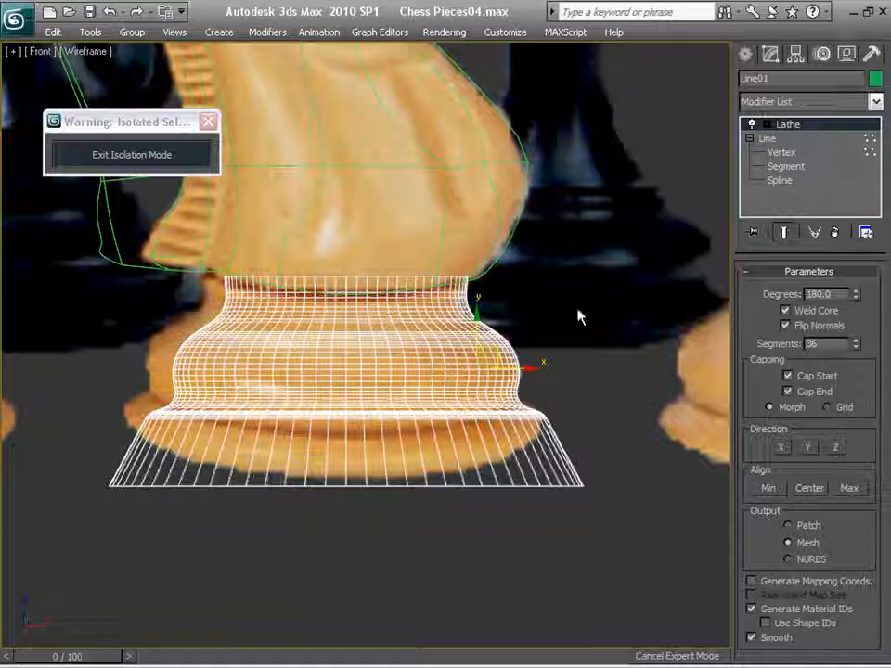
key("ctrl+b")
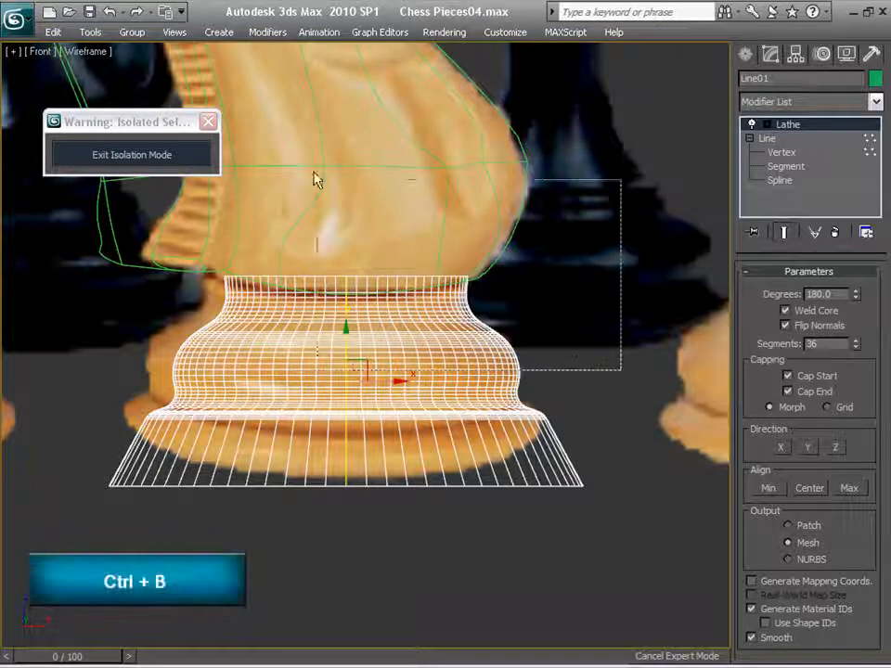
left_click(778, 151)
left_click(752, 138)
left_click(788, 124)
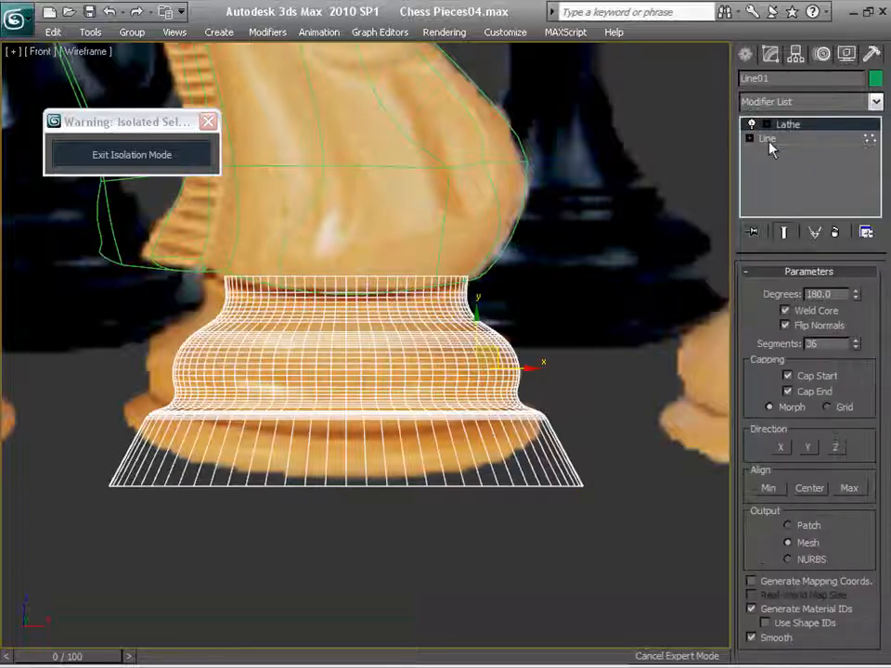
Select both the knight body and the lathed base and convert them to Editable Mesh.
left_click(640, 304)
left_click_drag(638, 410, 268, 168)
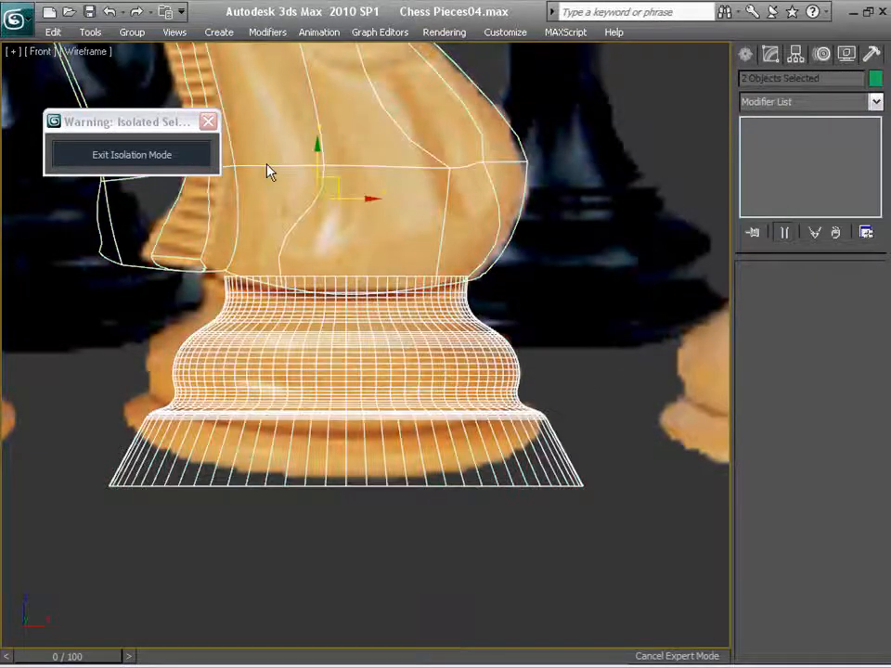
right_click(394, 300)
mouse_move(495, 475)
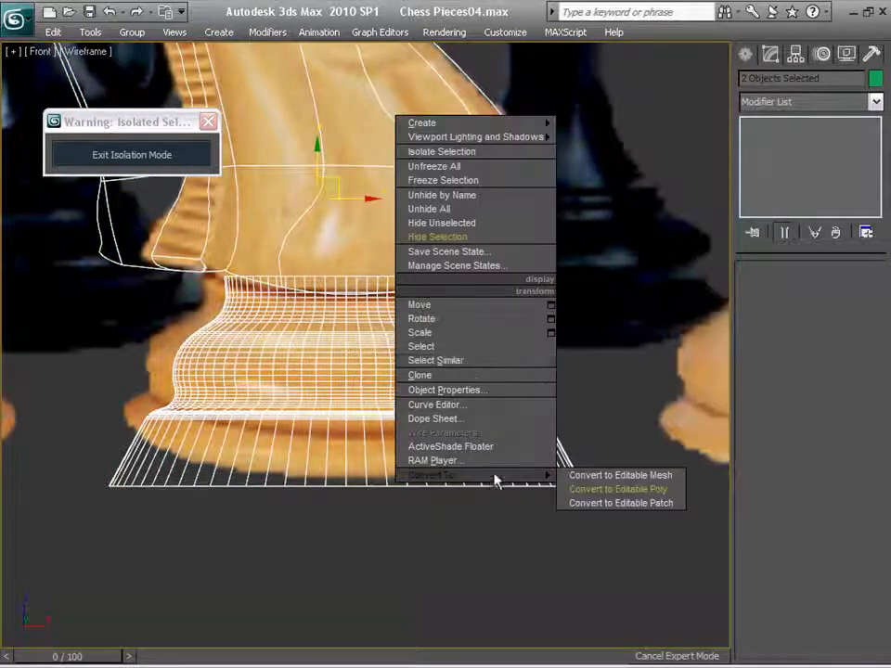
left_click(647, 477)
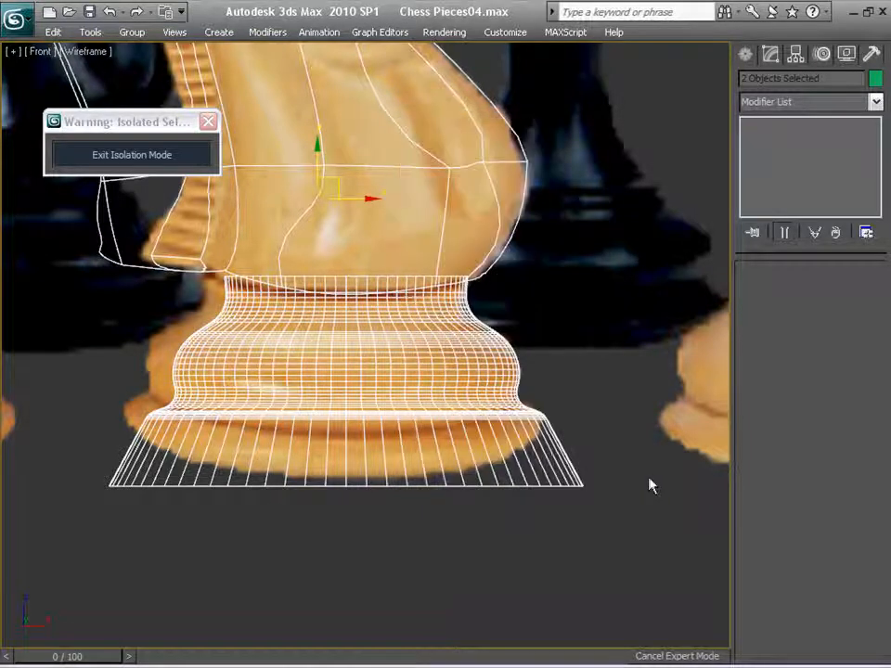
Attach the lathed base to the W-Knight mesh.
scroll(547, 361, "down", 3)
middle_click_drag(545, 362, 540, 448)
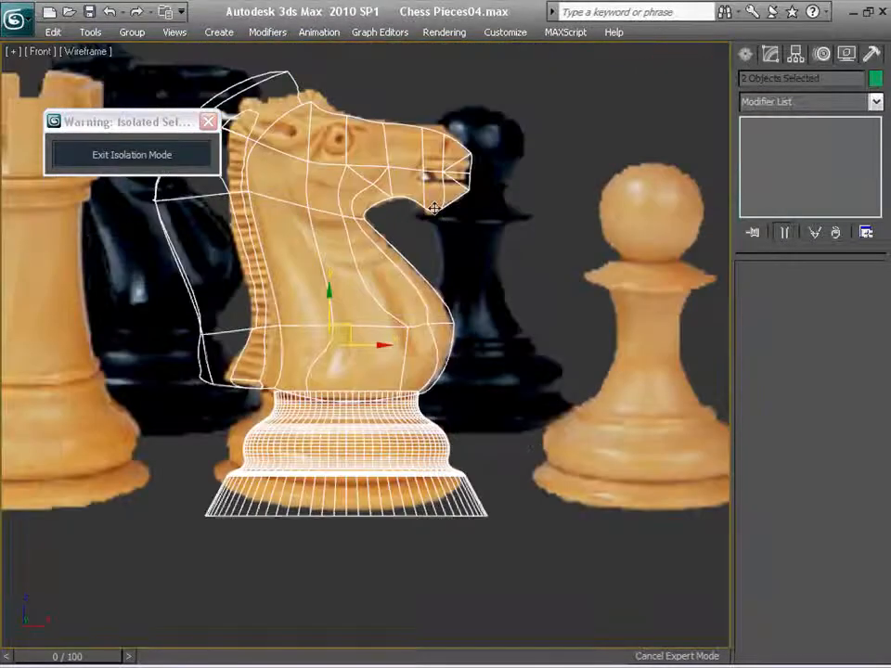
left_click(378, 183)
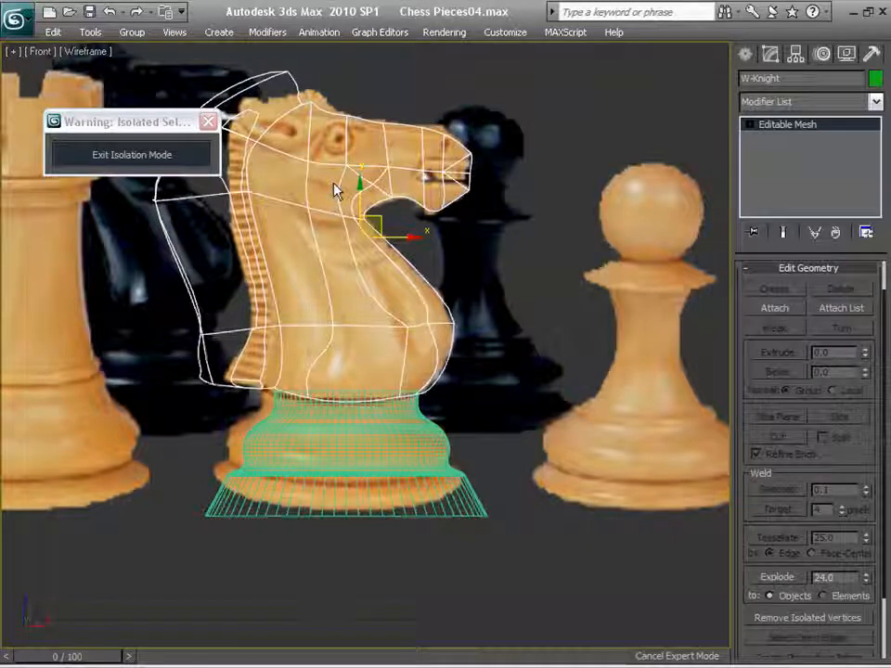
scroll(569, 309, "up", 2)
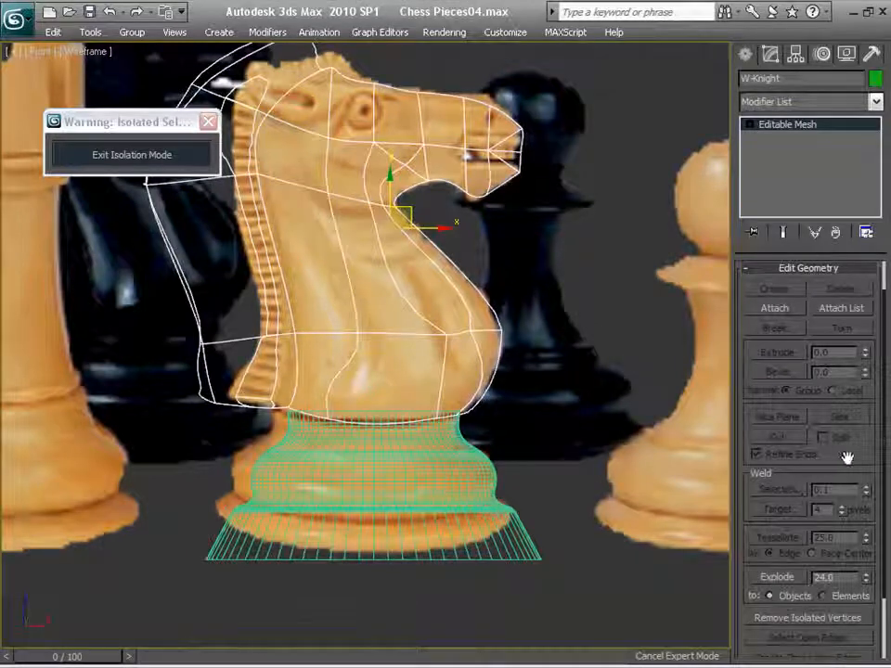
left_click_drag(847, 457, 817, 273)
left_click_drag(839, 364, 855, 482)
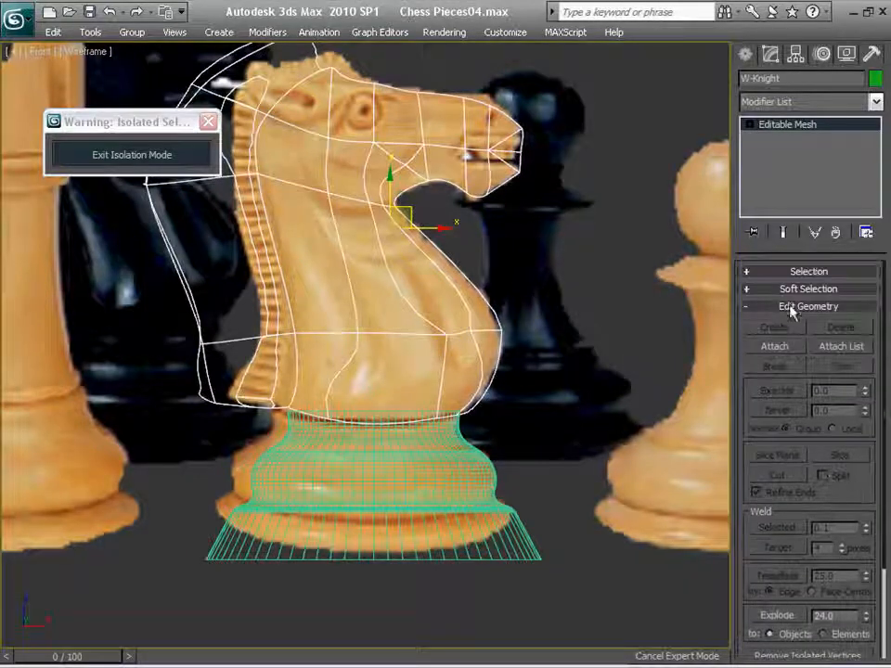
left_click(775, 347)
left_click(477, 485)
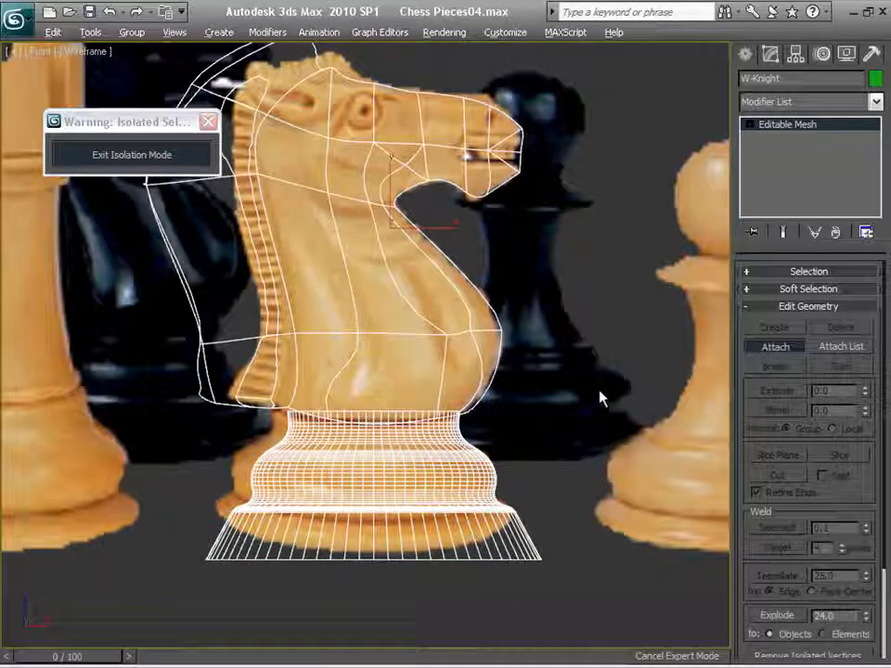
key("alt+w")
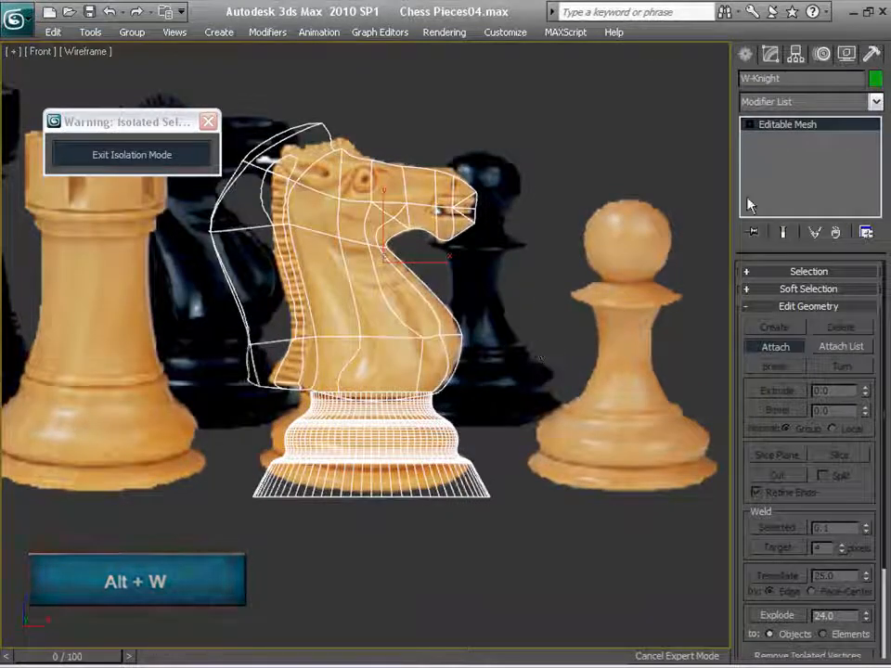
left_click(798, 127)
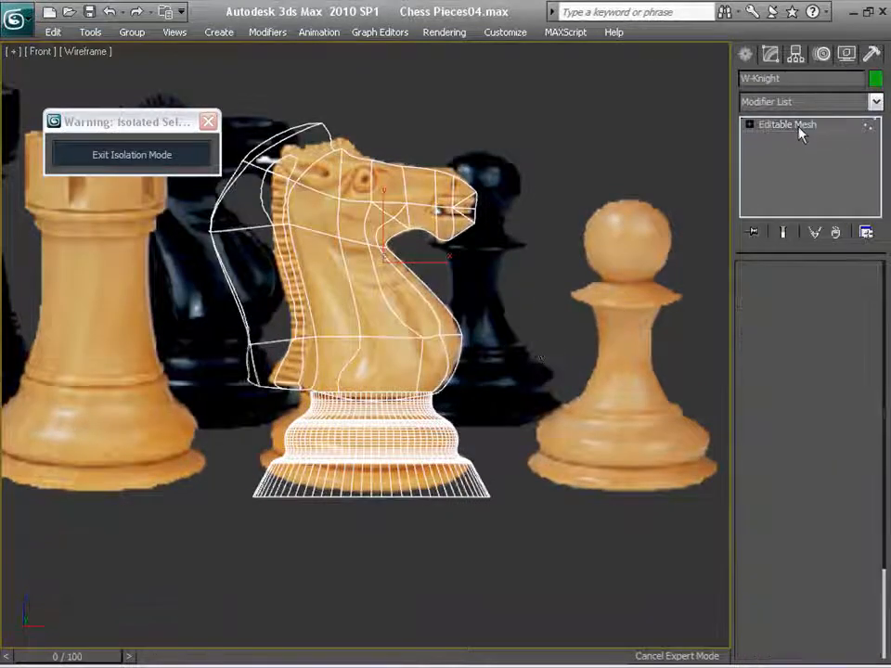
left_click(780, 130)
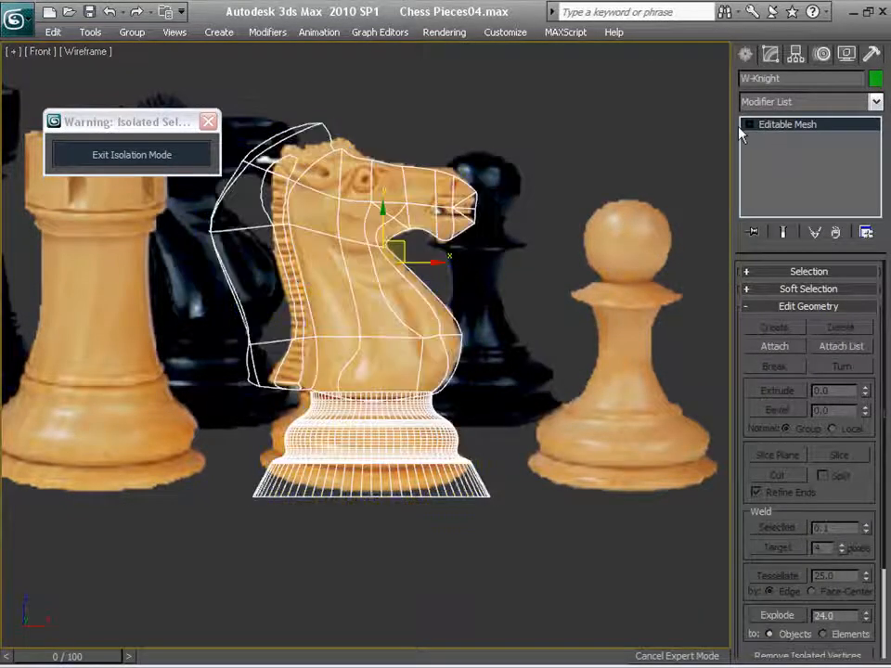
Examine the combined knight body and half base from the side in the perspective view.
left_click(748, 123)
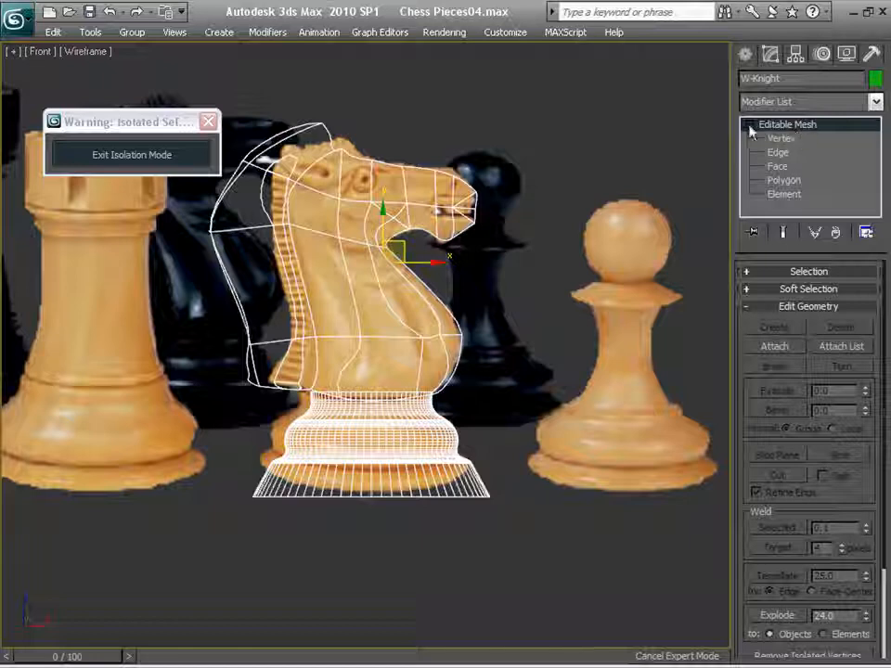
left_click(749, 124)
left_click(558, 120)
scroll(557, 229, "down", 3)
scroll(558, 235, "up", 2)
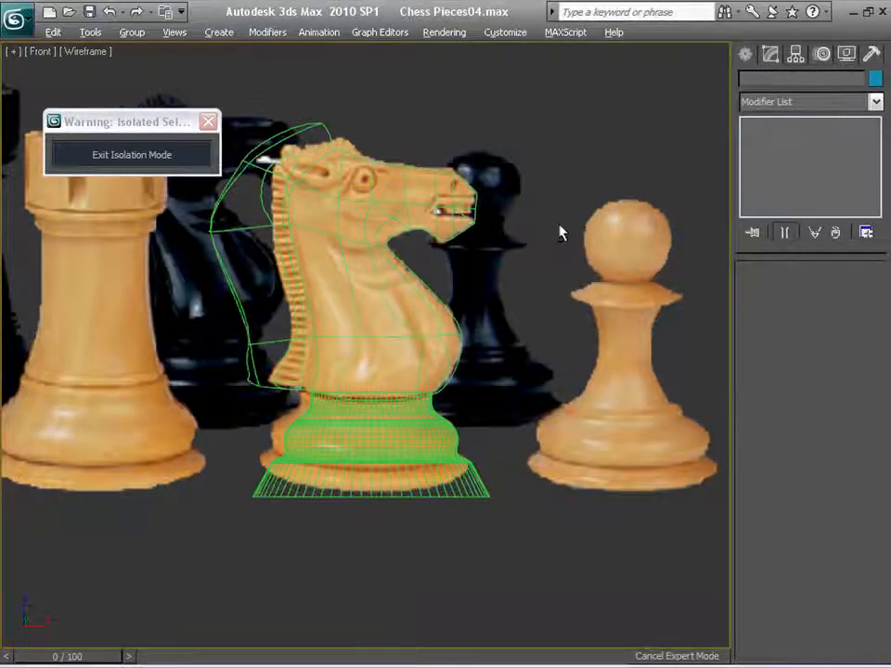
key("alt+w")
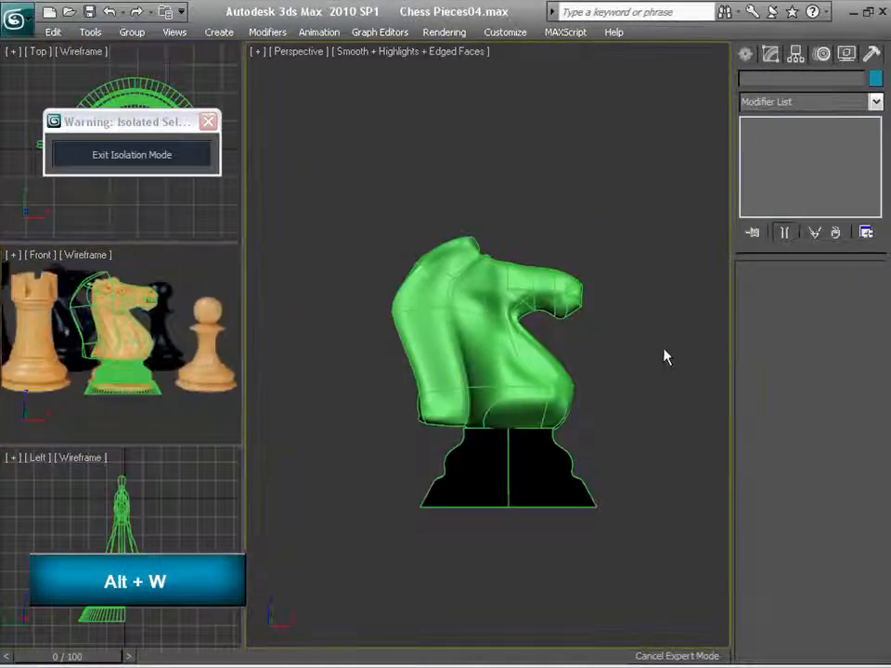
middle_click_drag(664, 358, 473, 364, "alt")
left_click(583, 567)
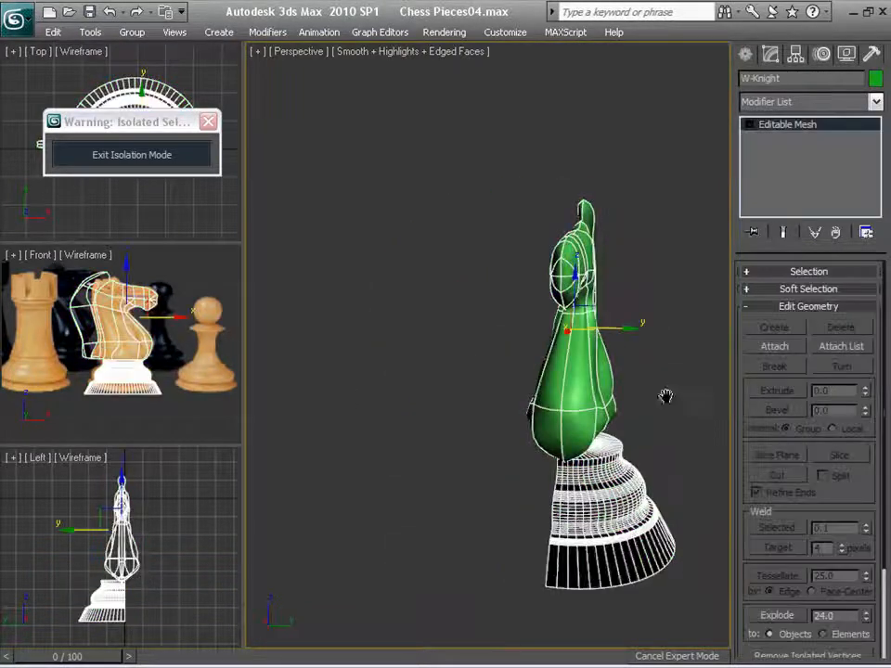
middle_click_drag(666, 395, 594, 335)
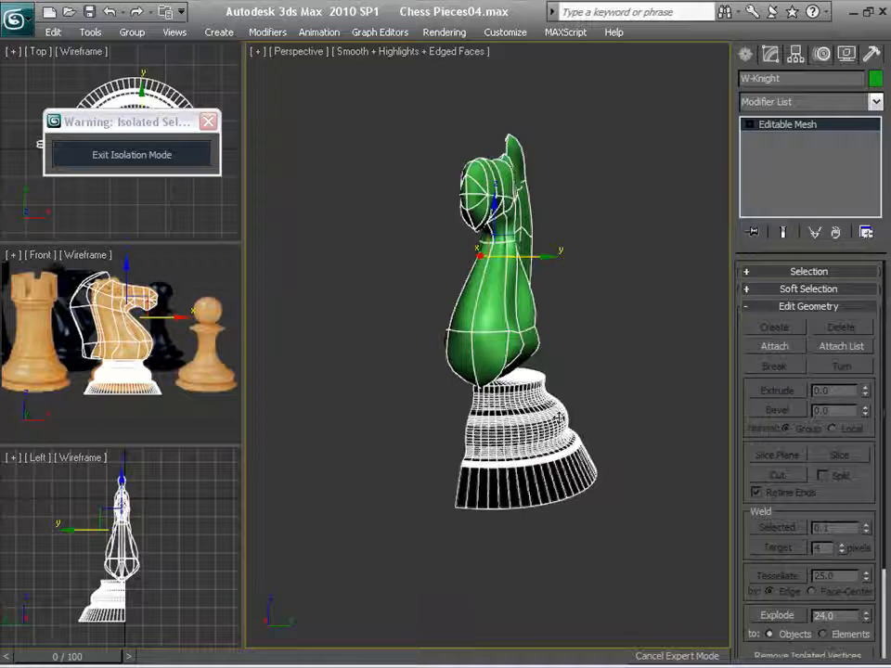
Undo the attachment and the Editable Mesh conversion, going back to the base's Lathe modifier.
key("ctrl+z")
key("ctrl+z")
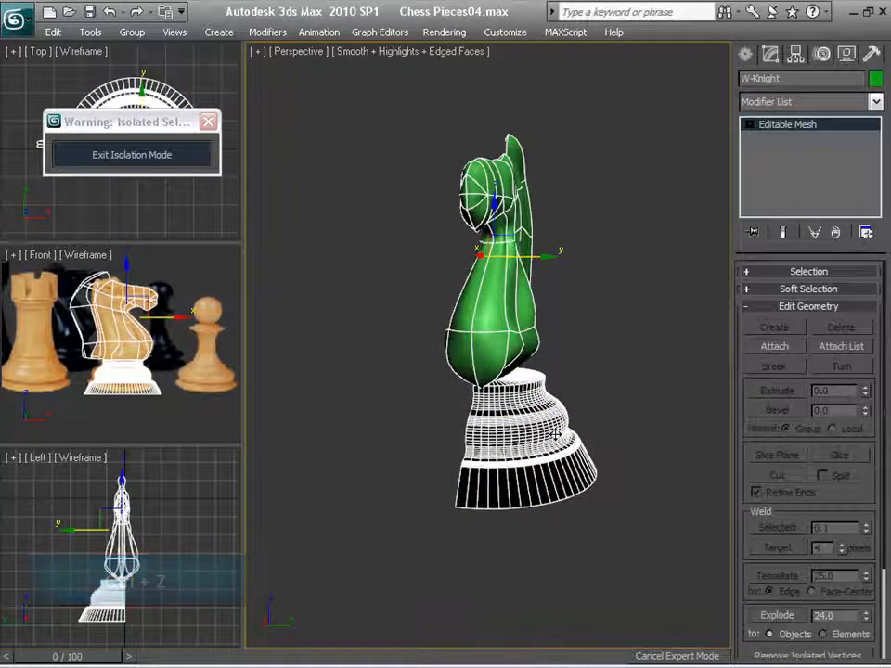
key("ctrl+z")
key("ctrl+z")
key("ctrl+z")
scroll(617, 400, "up", 2)
middle_click_drag(616, 400, 578, 331)
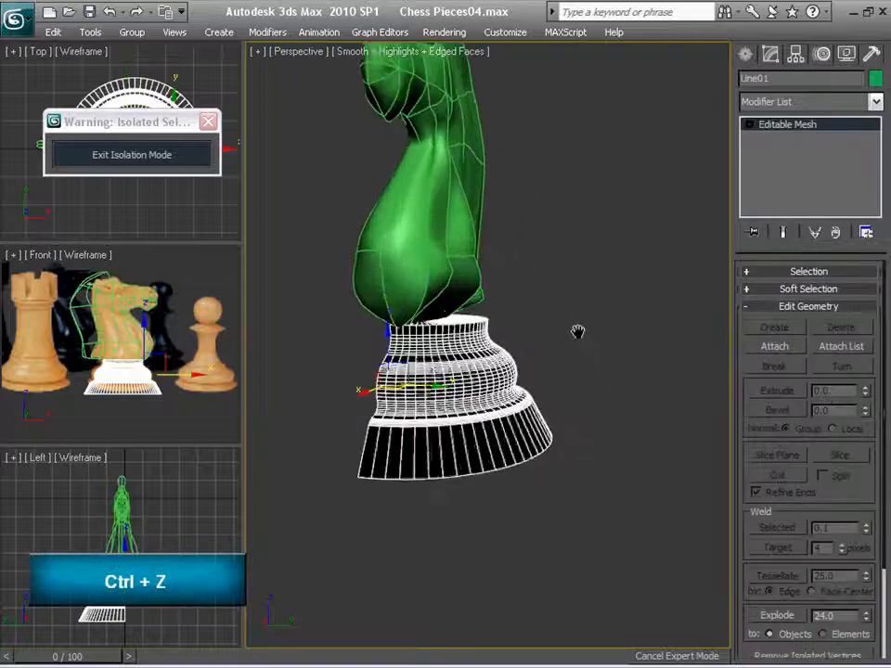
key("ctrl+z")
key("ctrl+z")
key("ctrl+z")
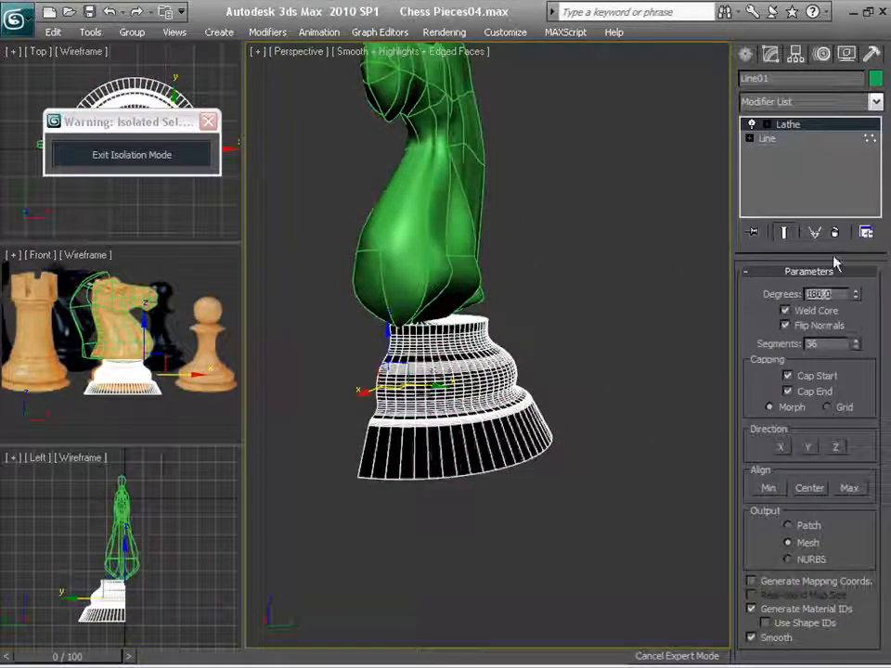
Set the base's Lathe to 360 degrees and turn off Flip Normals so the full base shades outward.
type("360")
key("Return")
middle_click_drag(576, 345, 442, 368, "alt")
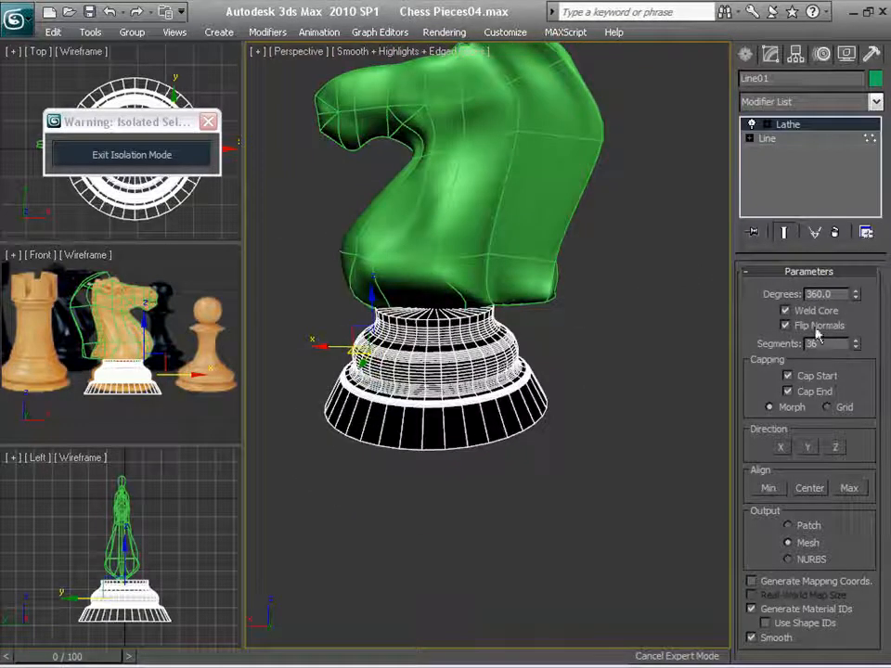
left_click(816, 331)
middle_click_drag(624, 449, 665, 452, "alt")
left_click(583, 387)
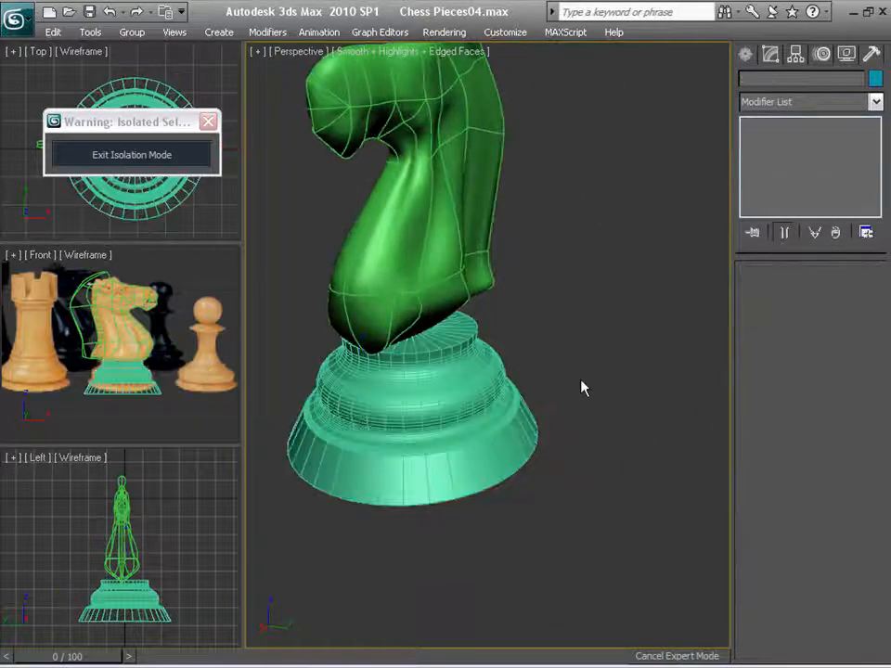
Select both the knight body and the full lathed base and convert them to Editable Mesh.
left_click_drag(666, 484, 372, 275)
right_click(449, 399)
mouse_move(585, 586)
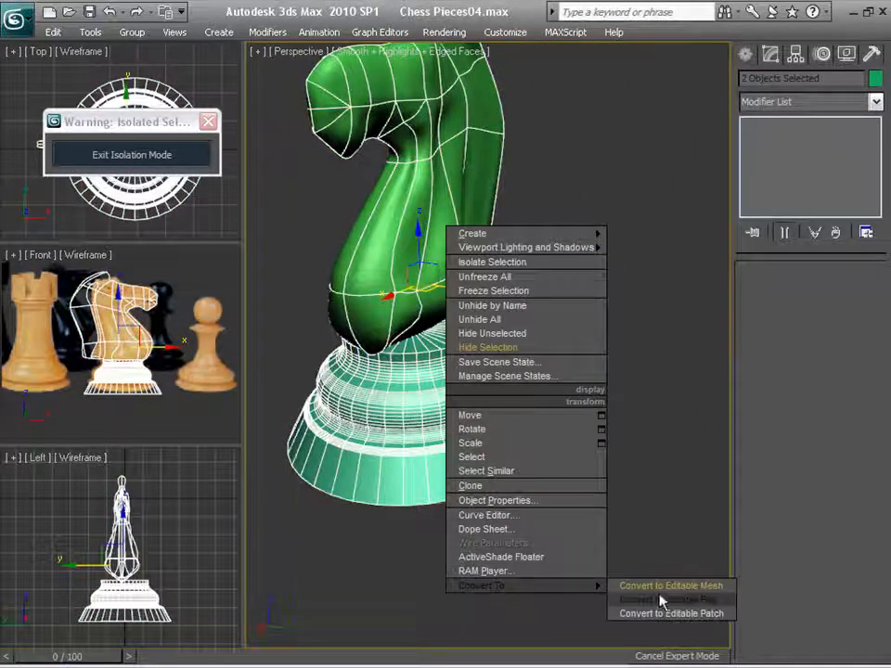
left_click(662, 591)
Try another conversion of the two selected objects and undo it.
right_click(443, 419)
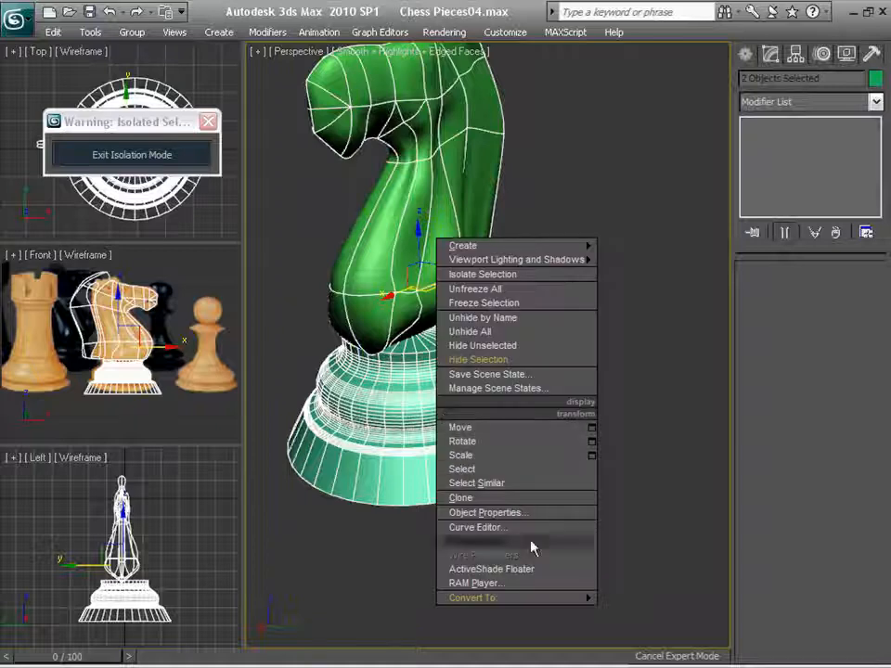
mouse_move(552, 597)
left_click(659, 609)
middle_click_drag(612, 323, 355, 123, "alt")
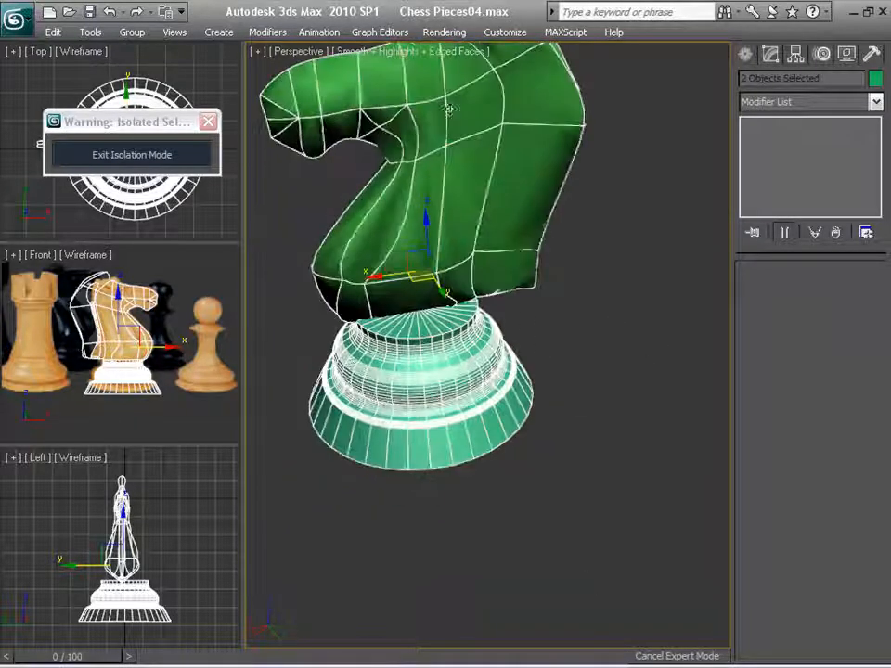
key("ctrl+z")
Convert the selected knight body and base to Editable Mesh again.
right_click(479, 409)
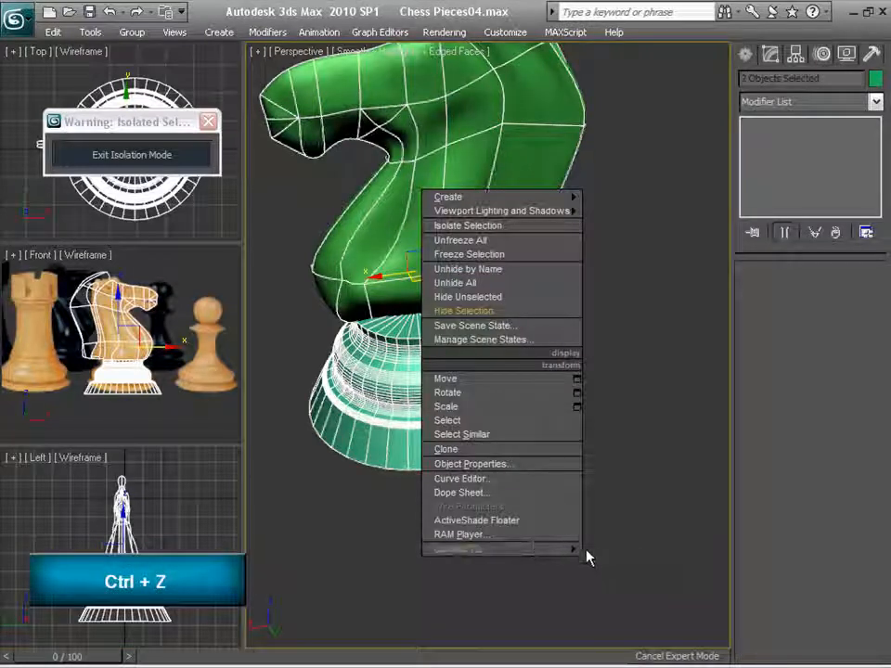
mouse_move(570, 550)
left_click(656, 562)
middle_click_drag(662, 558, 637, 491)
scroll(636, 526, "up", 2)
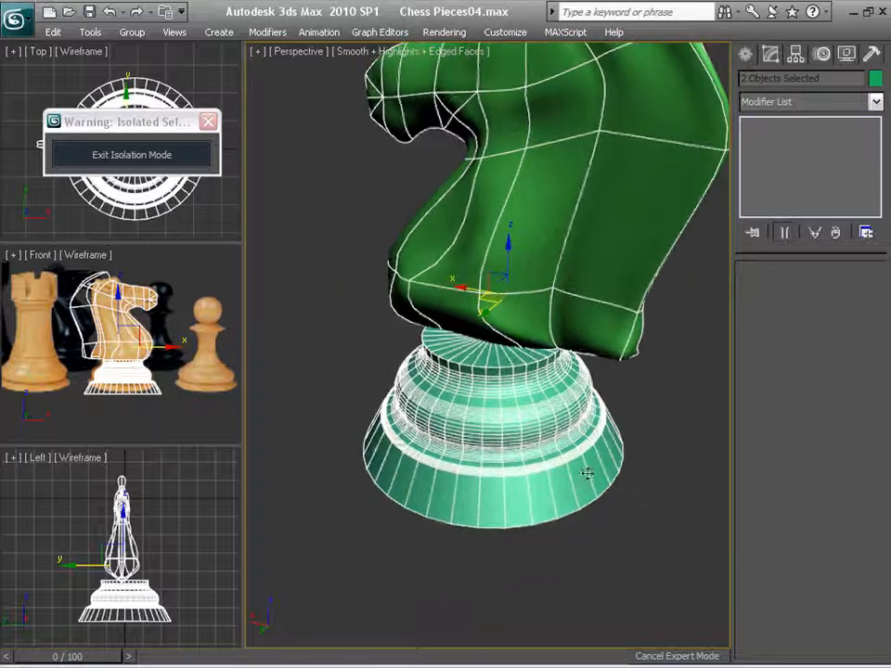
Attach the full lathed base to the W-Knight mesh.
left_click(520, 265)
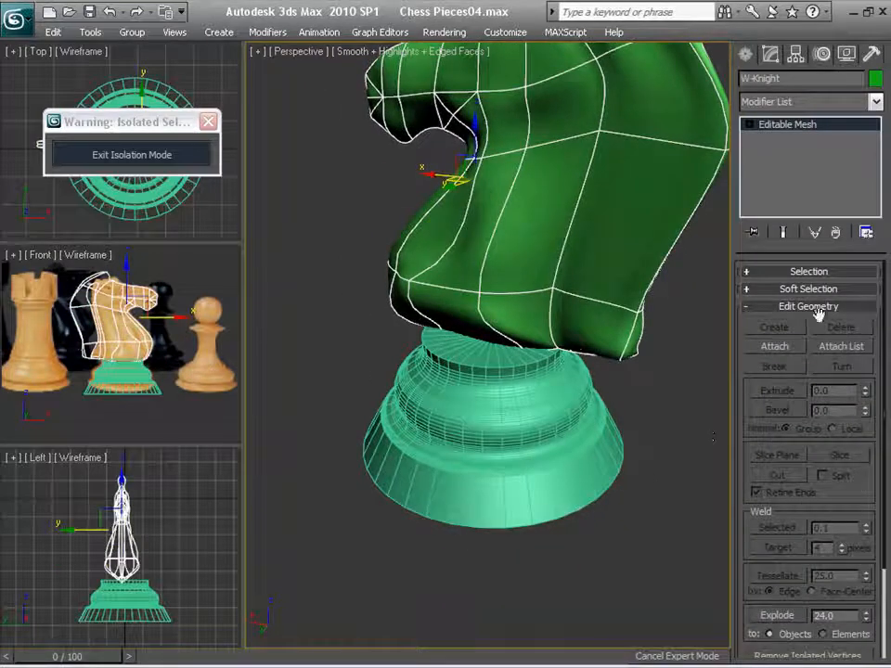
left_click(773, 345)
middle_click_drag(693, 417, 505, 438)
right_click(664, 439)
Turn off edged faces and examine the joined knight body and base from several angles.
key("F4")
scroll(491, 477, "up", 5)
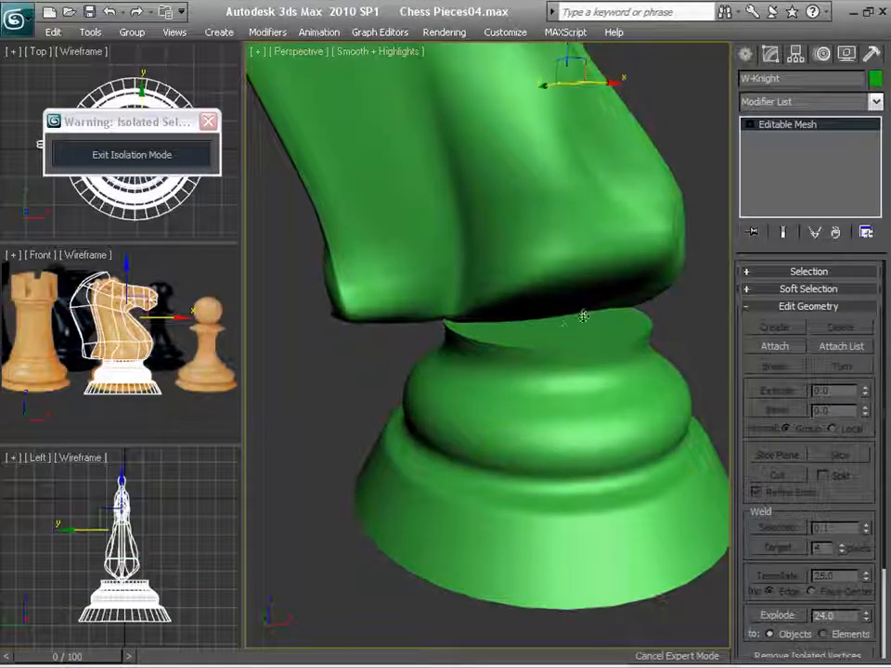
scroll(516, 482, "down", 5)
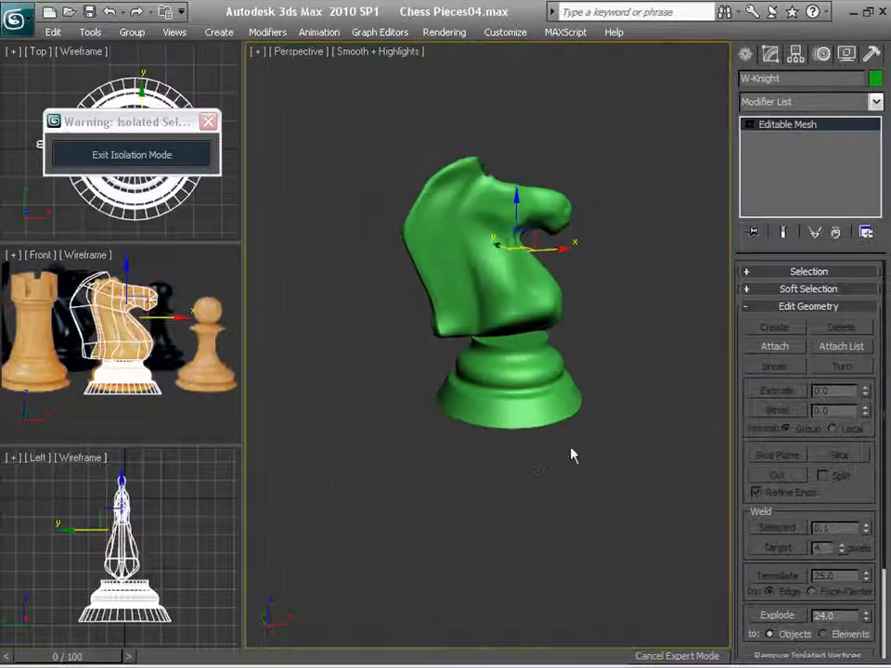
middle_click_drag(570, 447, 475, 503)
middle_click_drag(555, 464, 507, 468, "alt")
scroll(445, 477, "up", 3)
scroll(543, 434, "down", 6)
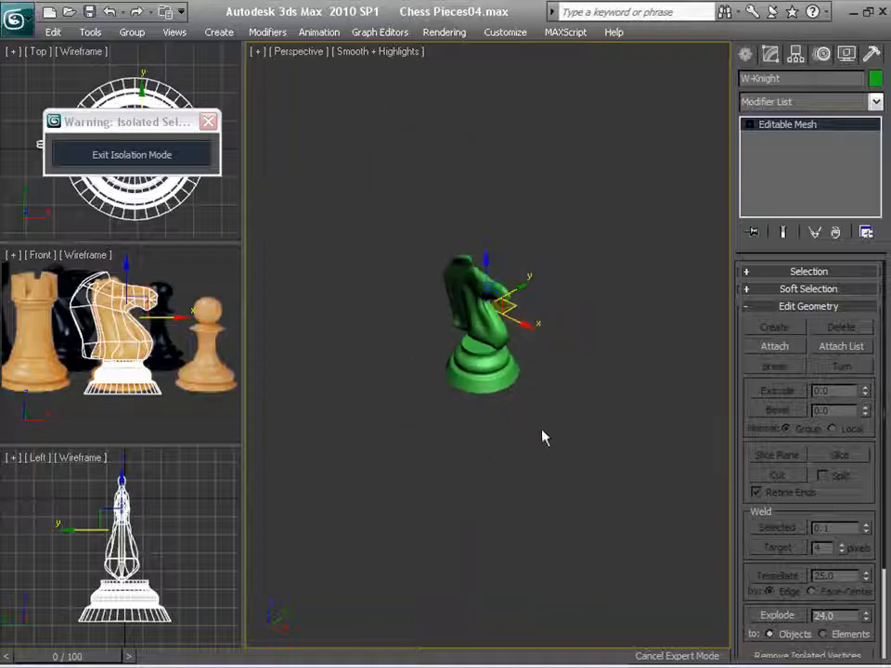
middle_click_drag(543, 433, 515, 405, "alt")
scroll(517, 414, "up", 3)
scroll(470, 442, "up", 2)
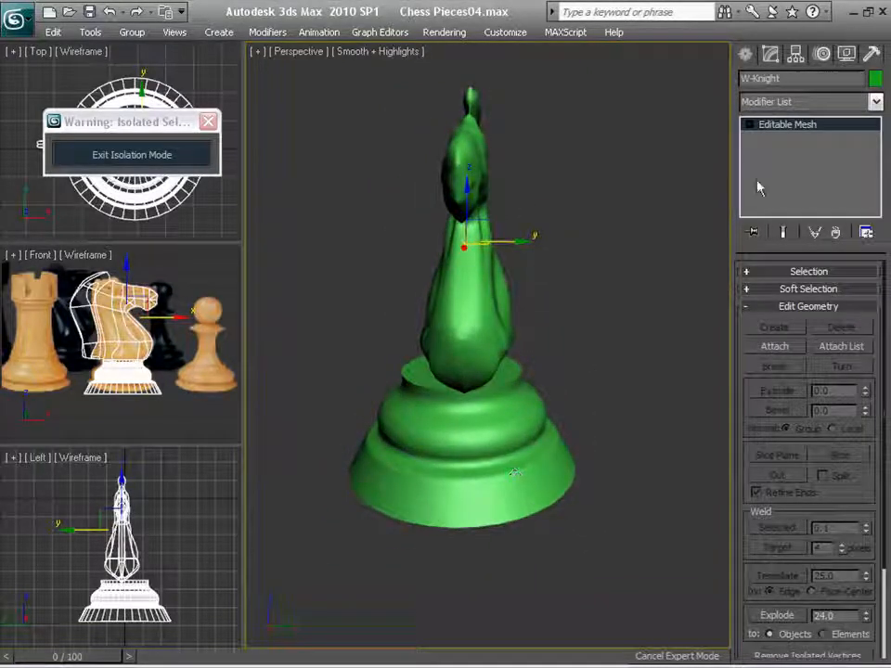
Select the base element of W-Knight, shift it slightly along Y to centre it under the body, and leave element editing.
key("5")
left_click(548, 505)
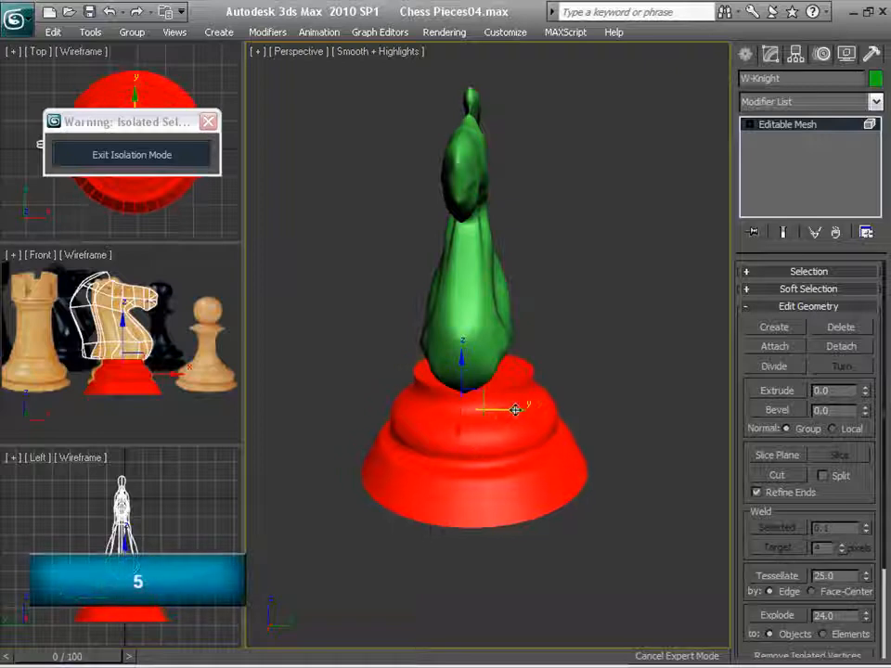
left_click_drag(516, 409, 508, 410)
left_click(590, 424)
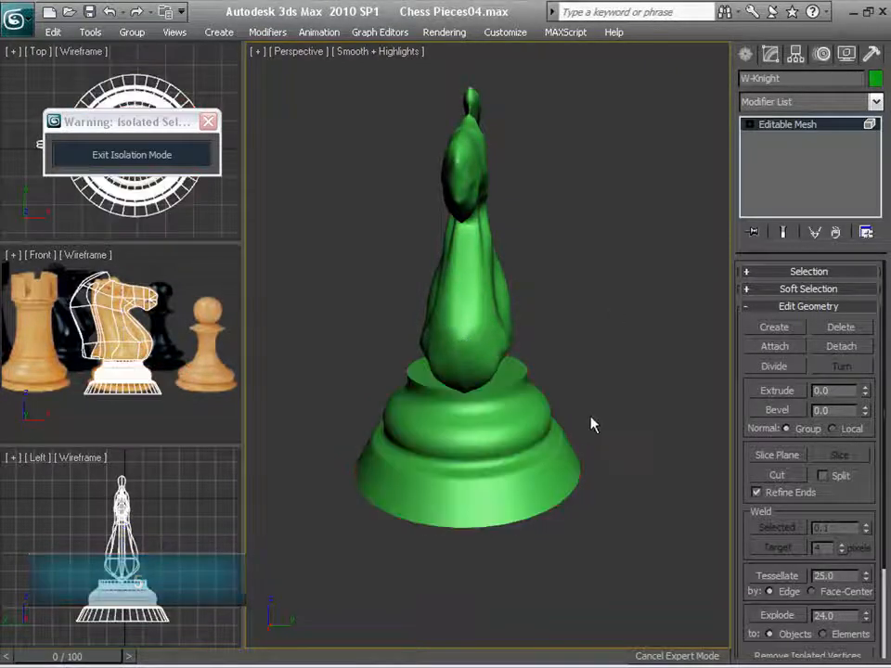
mouse_move(591, 424)
middle_mouse_down("alt")
mouse_move(607, 426)
mouse_move(606, 377)
mouse_move(499, 421)
mouse_move(576, 430)
middle_mouse_up("alt")
scroll(507, 430, "down", 5)
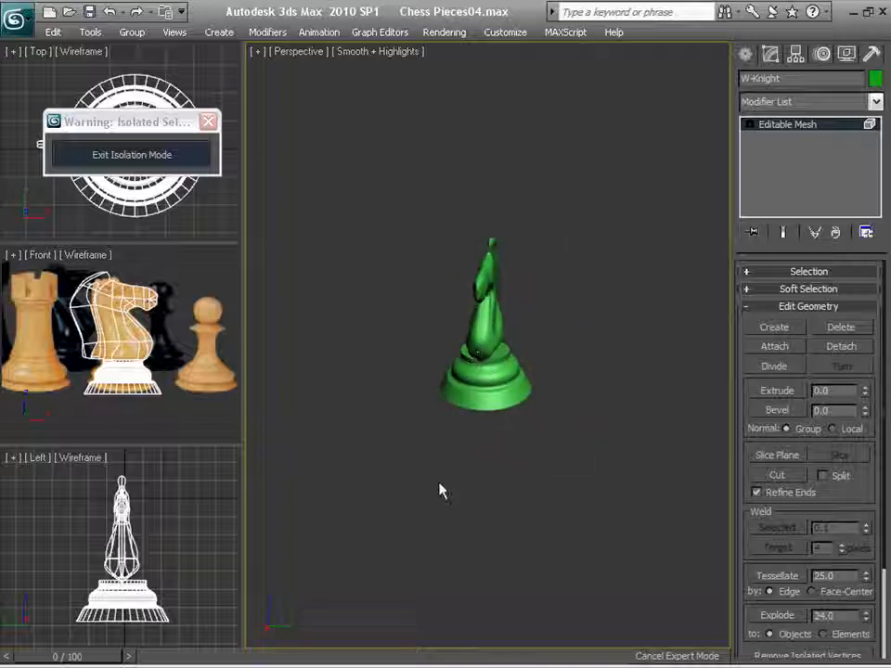
left_click(749, 125)
left_click(787, 124)
left_click(749, 124)
left_click(564, 286)
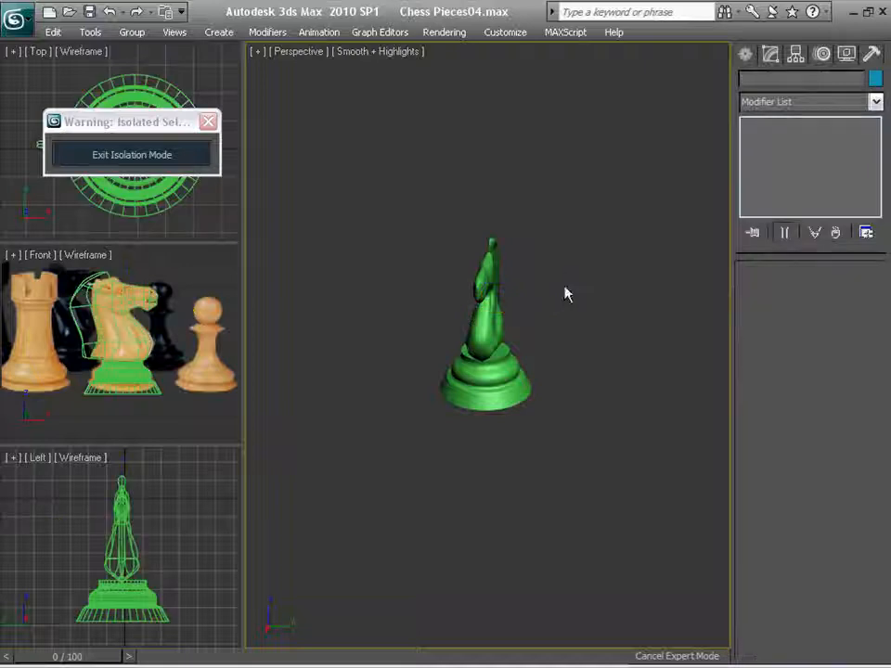
Exit isolation mode, maximize the perspective view and look over the whole row of chess pieces.
left_click(153, 154)
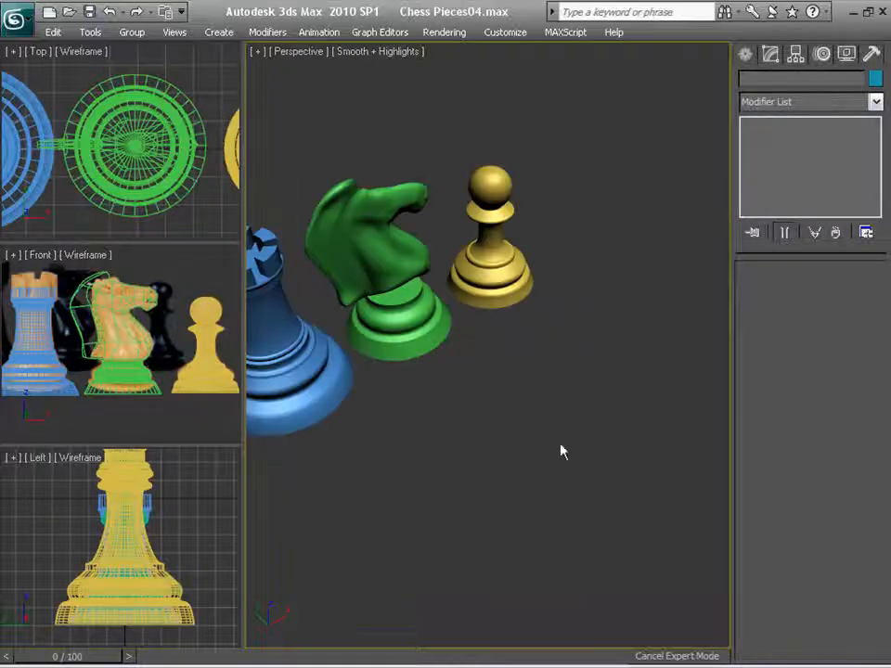
scroll(563, 452, "down", 7)
scroll(513, 420, "up", 4)
middle_click_drag(552, 461, 590, 503, "alt")
scroll(533, 441, "up", 7)
scroll(503, 479, "down", 4)
scroll(586, 479, "down", 3)
key("alt+w")
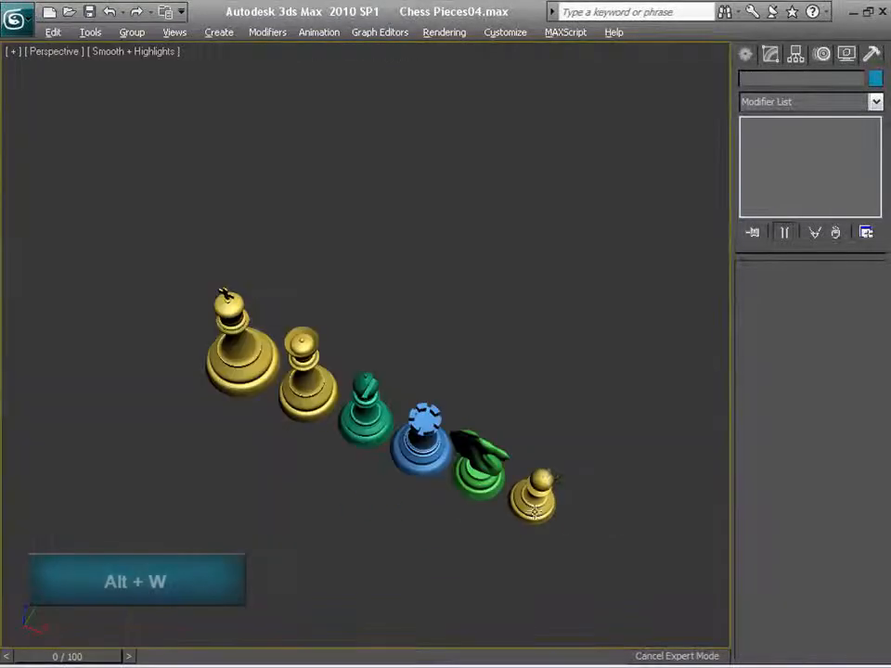
middle_click_drag(535, 512, 600, 365)
scroll(557, 390, "up", 4)
middle_click_drag(515, 415, 406, 454)
scroll(406, 454, "down", 4)
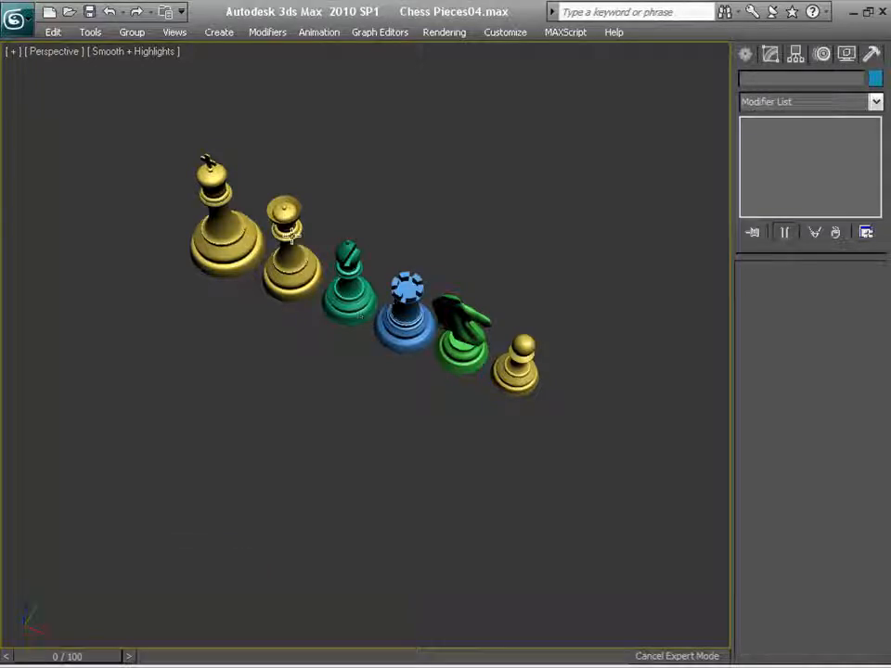
Select the bishop, rook and knight and clone them once along the Y axis into a second row.
right_click(502, 171)
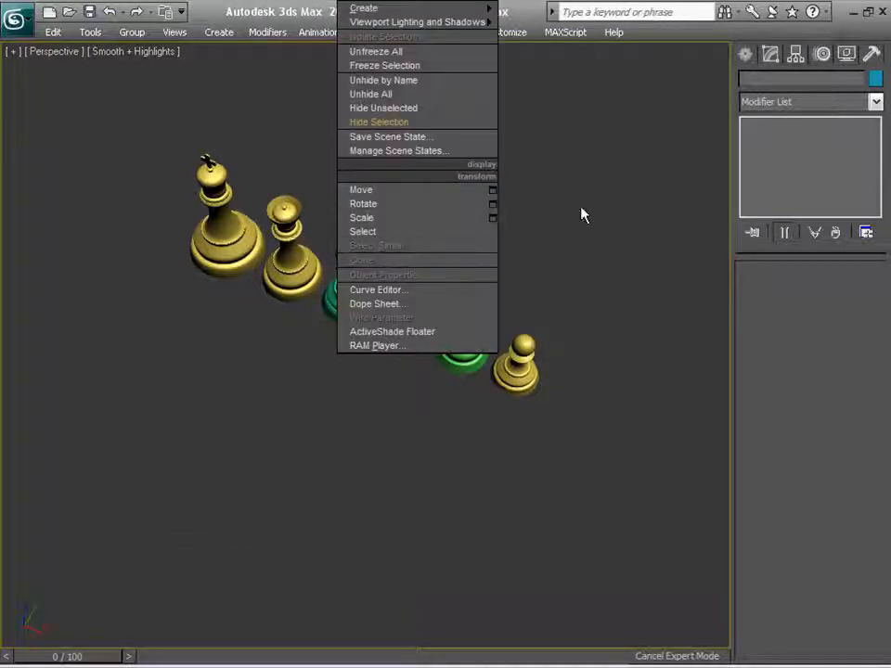
left_click_drag(327, 228, 465, 449)
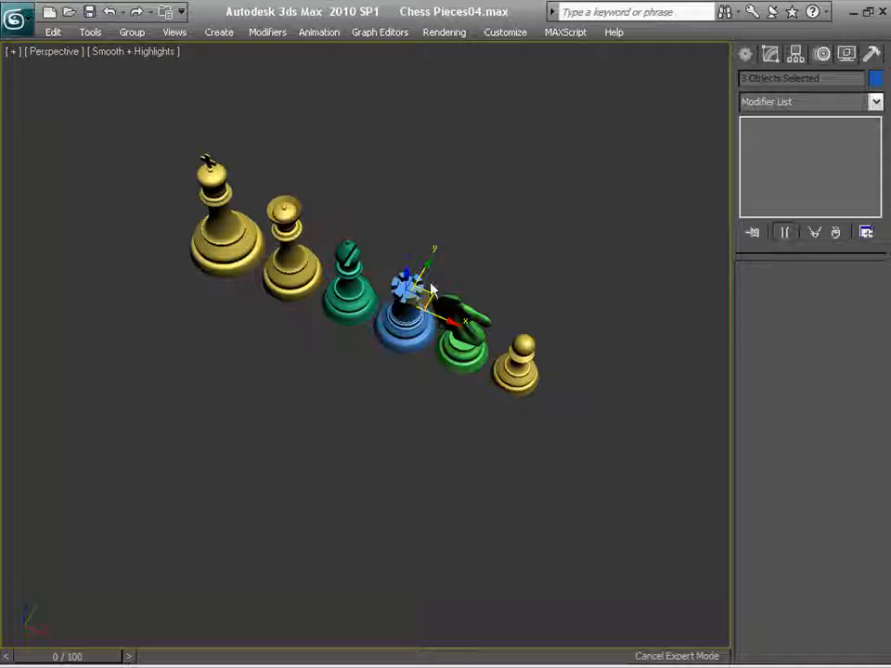
left_click_drag(428, 266, 391, 372, "shift")
left_click(445, 415)
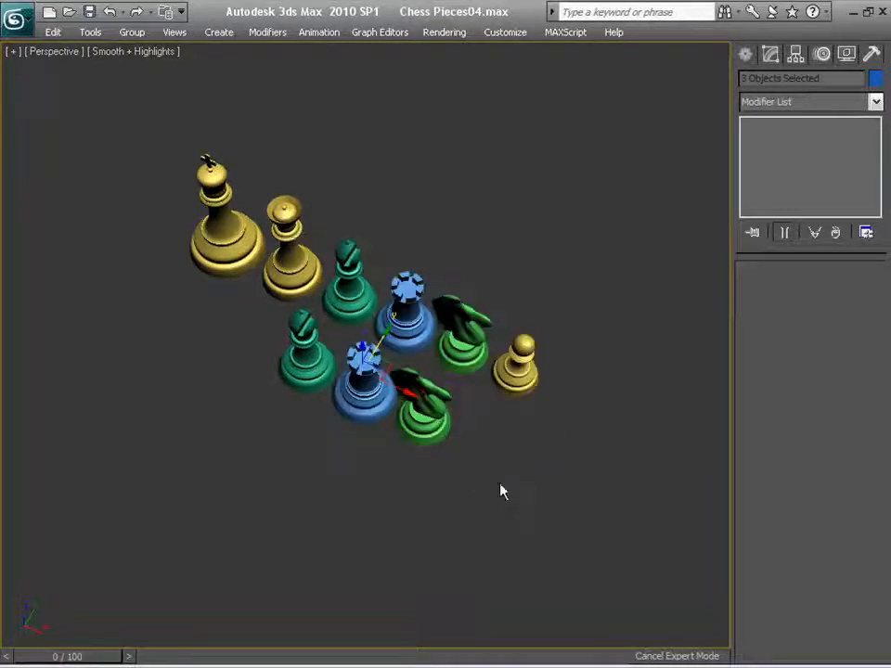
Clone W-Pawn along the Y axis as seven copies to form a row of pawns.
middle_click_drag(500, 489, 497, 370)
left_click(492, 276)
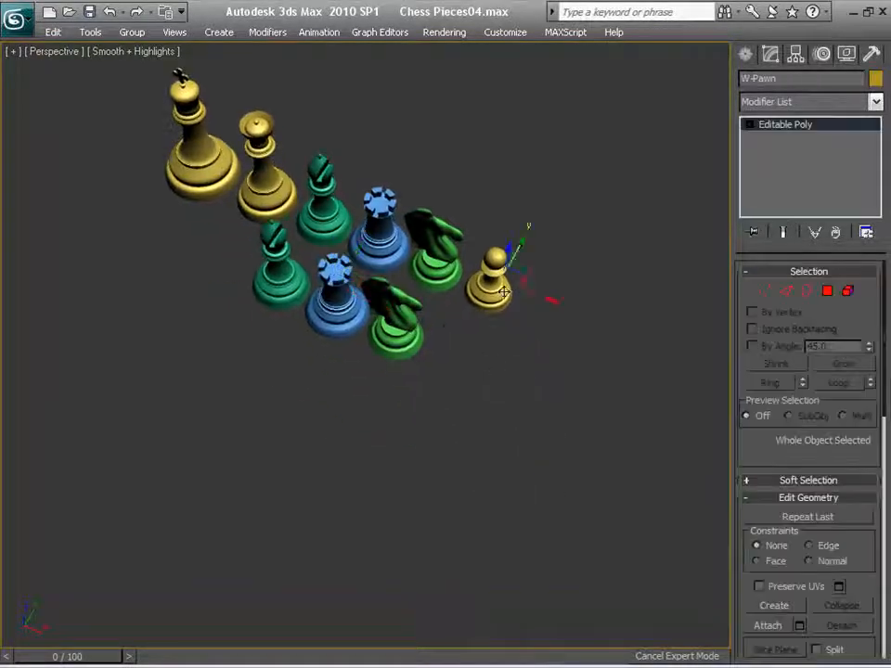
left_click(540, 245)
left_click_drag(546, 245, 492, 350)
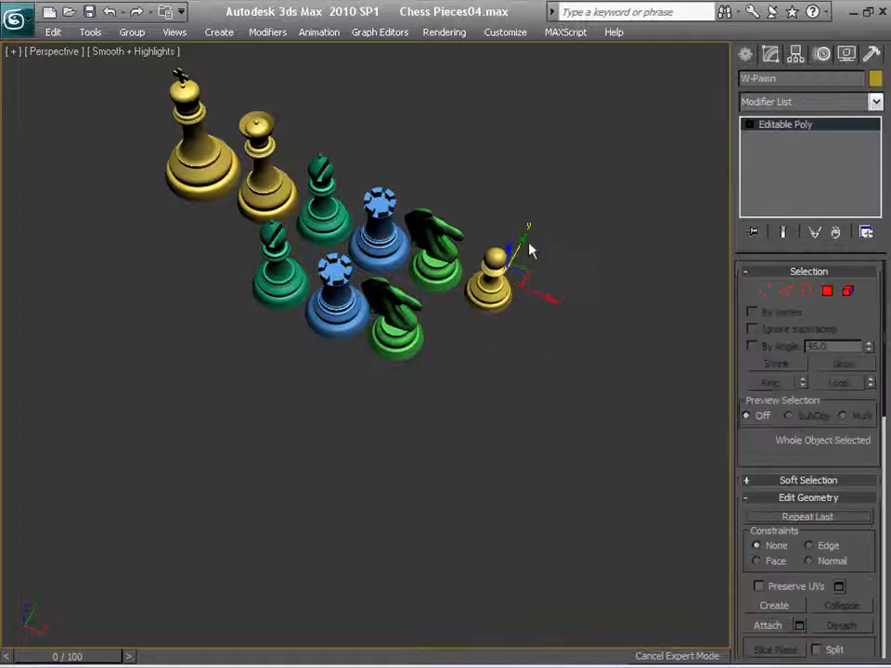
left_click_drag(525, 247, 480, 310, "shift")
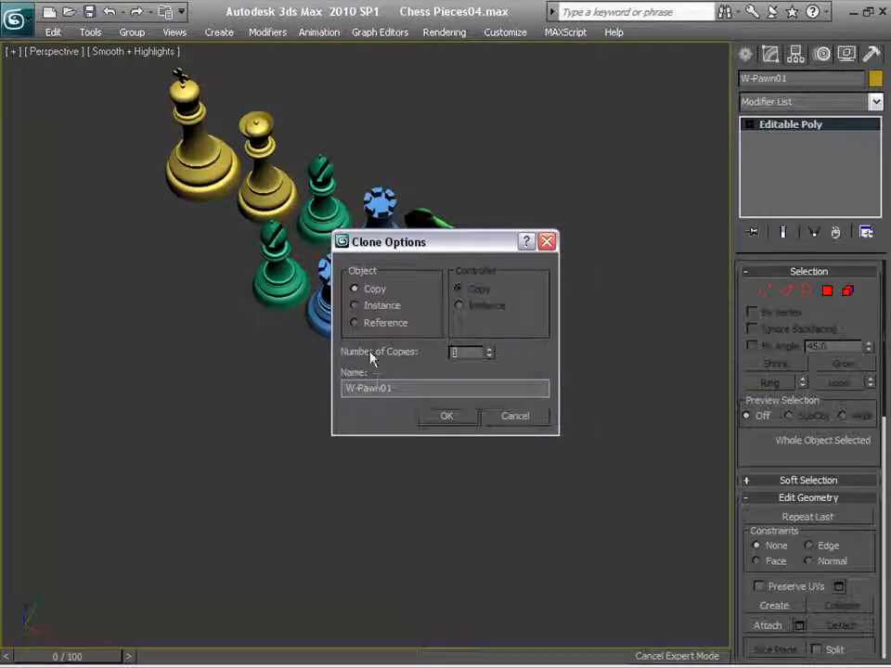
type("7")
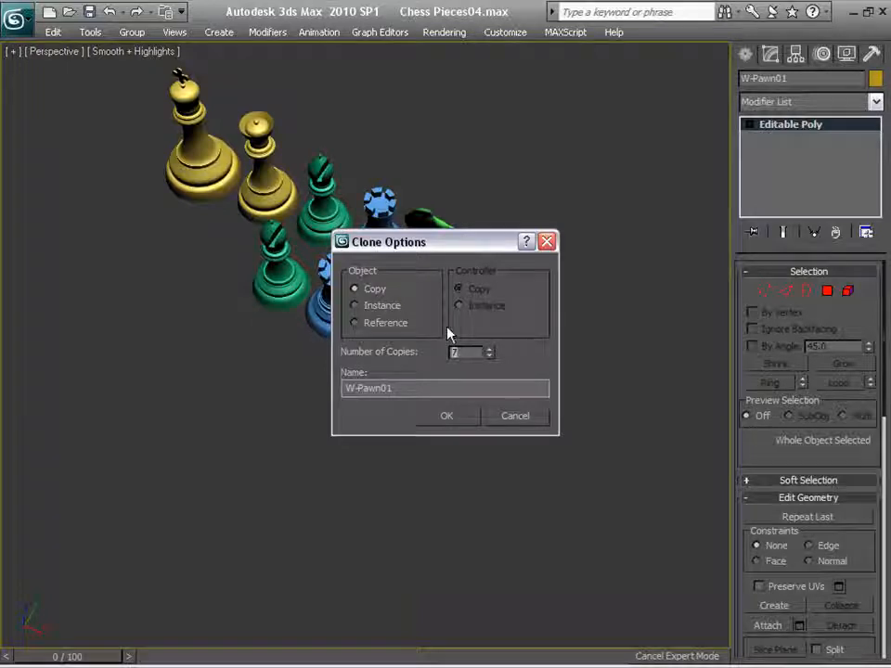
left_click(457, 415)
left_click(665, 341)
Examine the complete set of chess pieces from above and from the side.
scroll(632, 364, "down", 4)
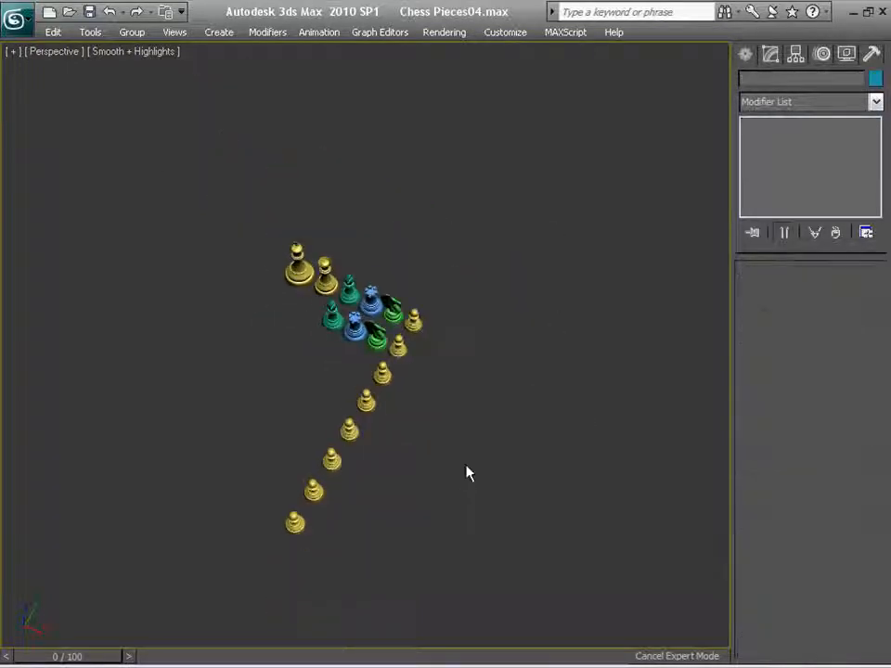
scroll(469, 479, "up", 2)
scroll(474, 485, "down", 4)
middle_click_drag(475, 484, 615, 511, "alt")
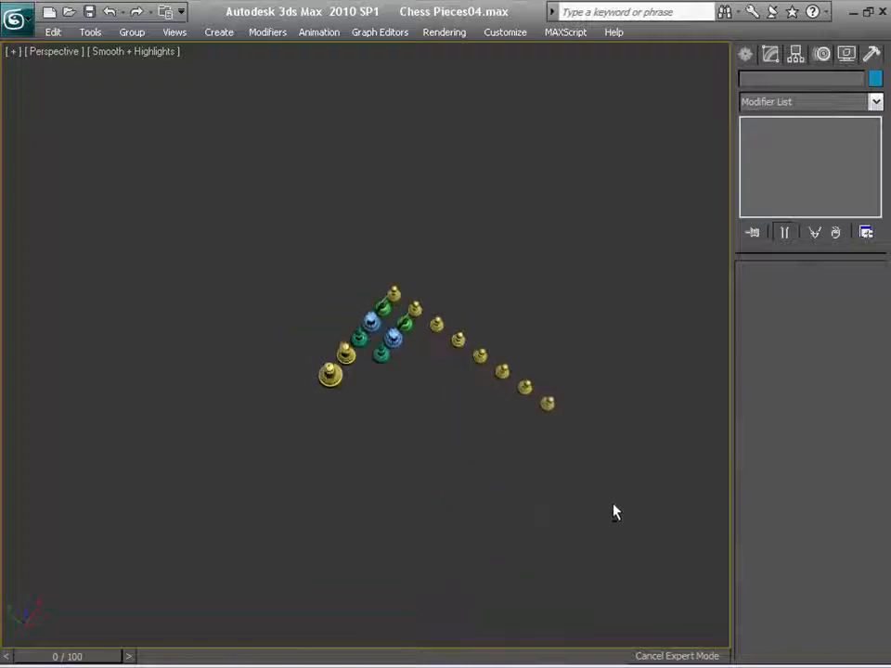
scroll(593, 524, "up", 4)
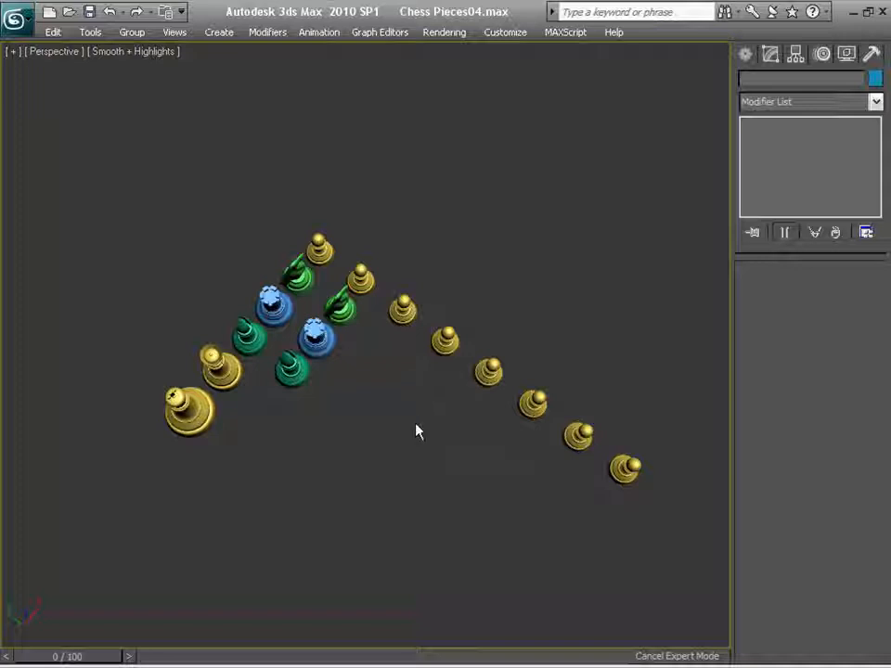
middle_click_drag(426, 463, 376, 494, "alt")
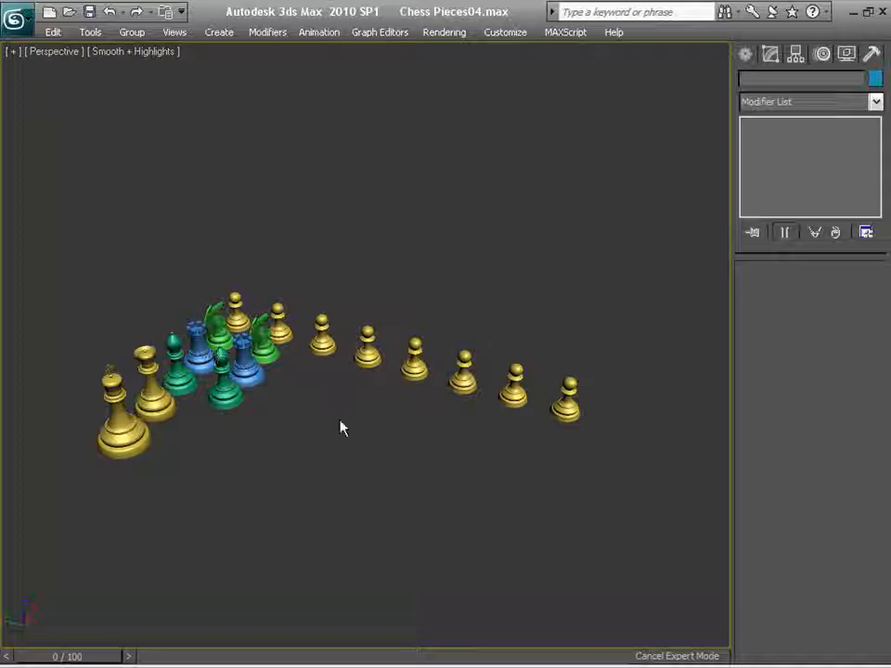
scroll(411, 506, "down", 2)
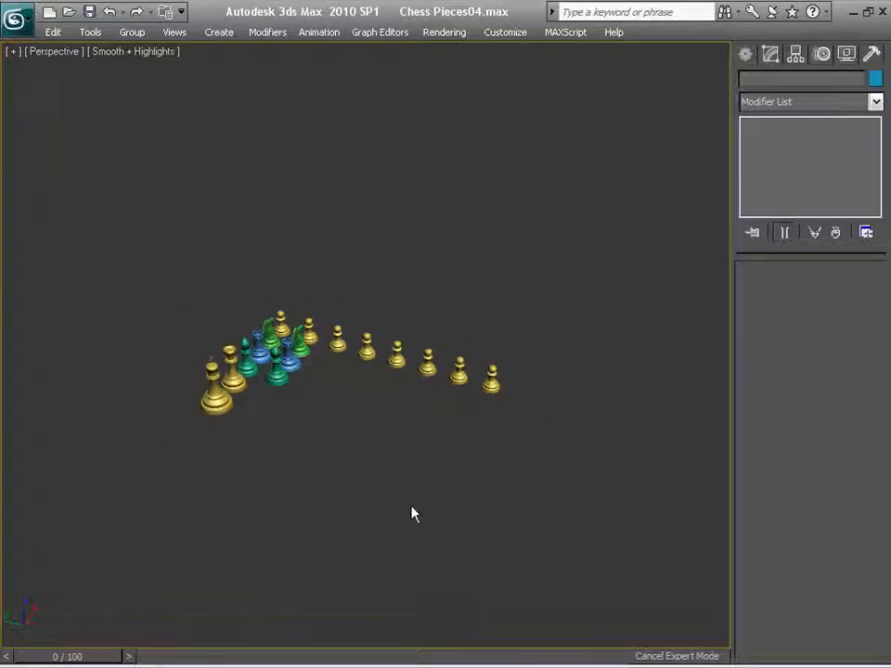
scroll(369, 494, "up", 2)
middle_click_drag(370, 491, 398, 443, "alt")
scroll(451, 484, "up", 2)
scroll(455, 491, "down", 2)
scroll(376, 503, "up", 2)
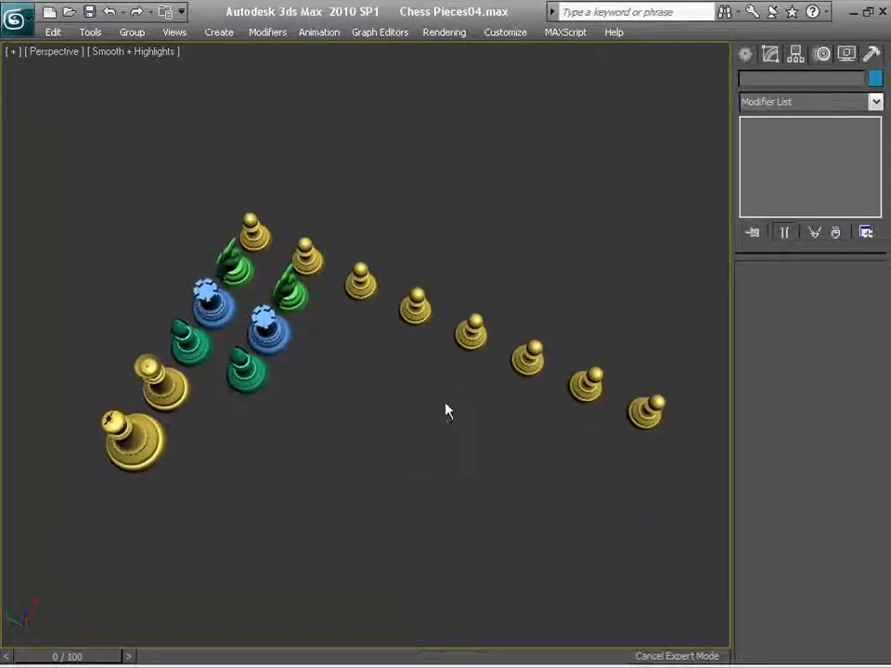
Open the scene Chess Set.max without saving the changes to the current chess pieces scene.
key("ctrl+o")
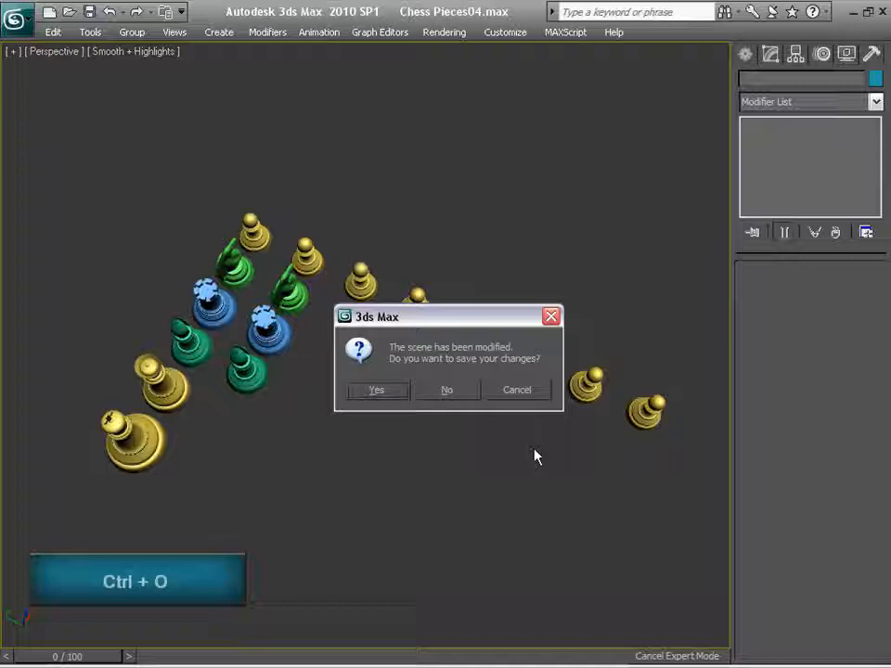
left_click(459, 395)
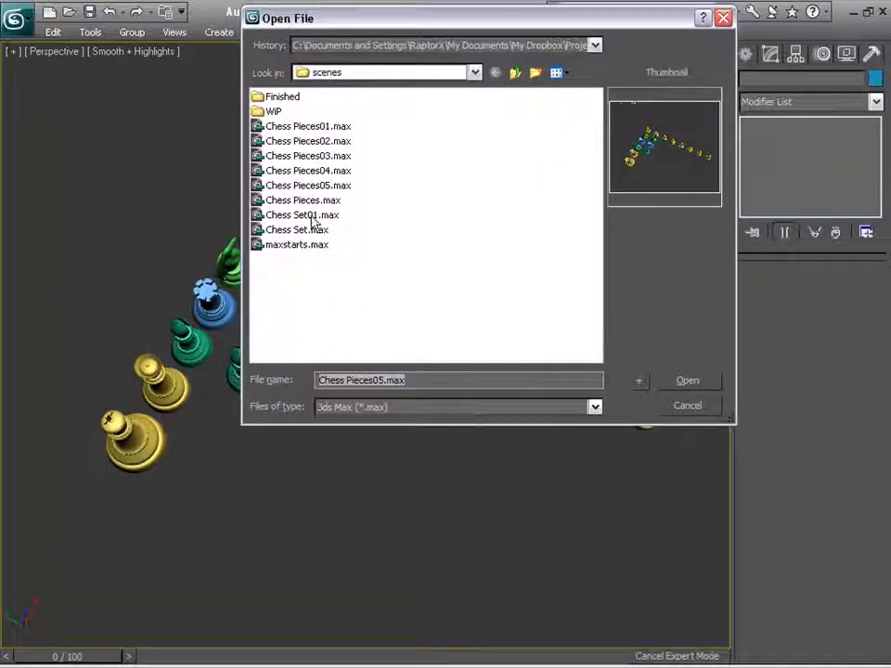
left_click(304, 216)
left_click(299, 230)
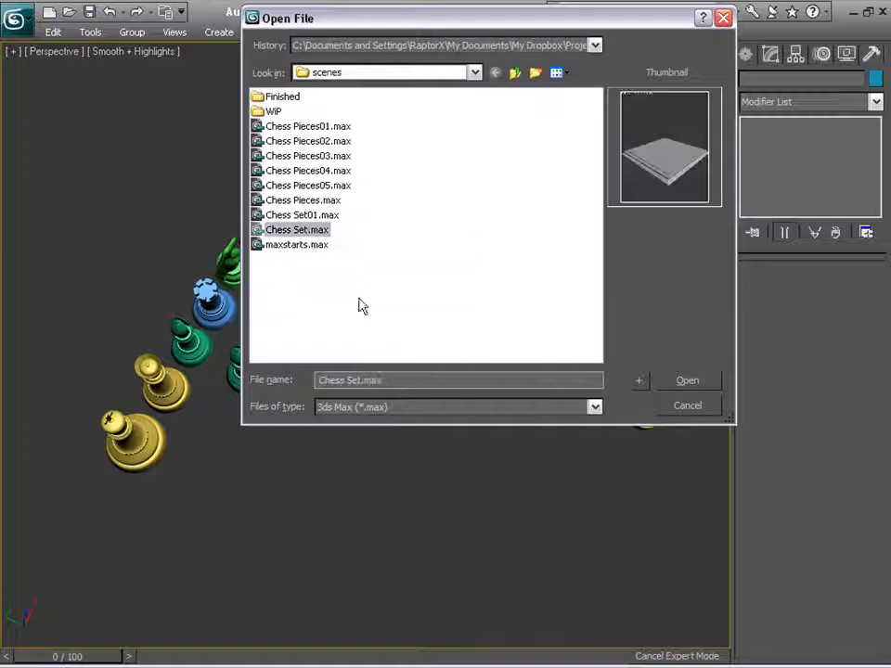
left_click(701, 389)
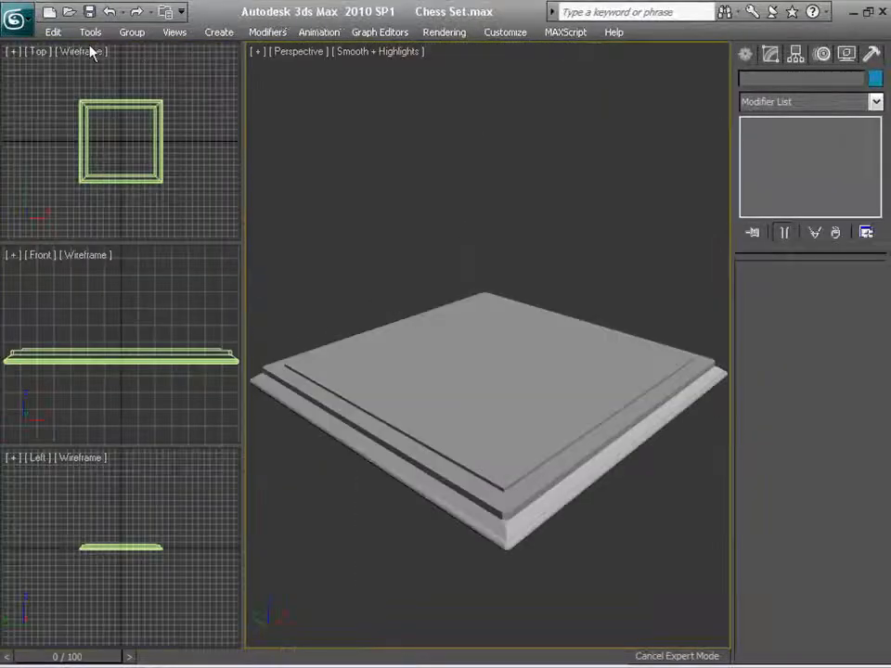
Merge all objects from Chess Pieces05.max into the chess board scene.
left_click(17, 16)
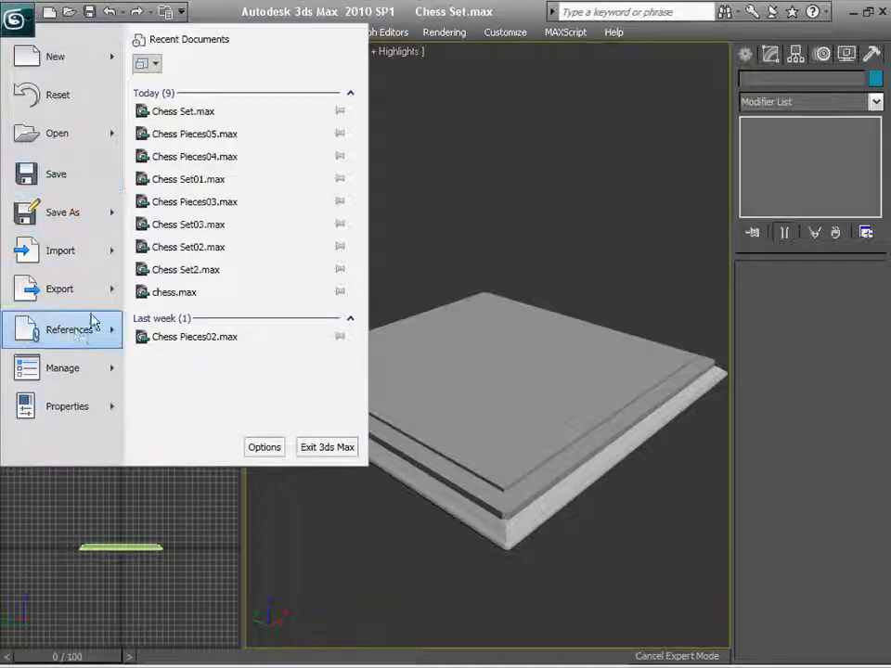
mouse_move(115, 257)
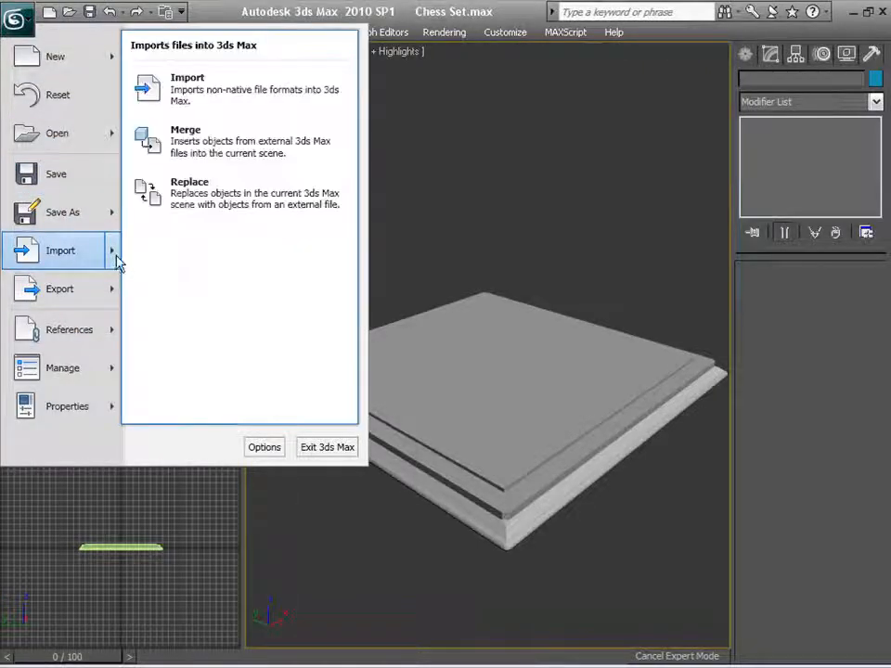
left_click(208, 144)
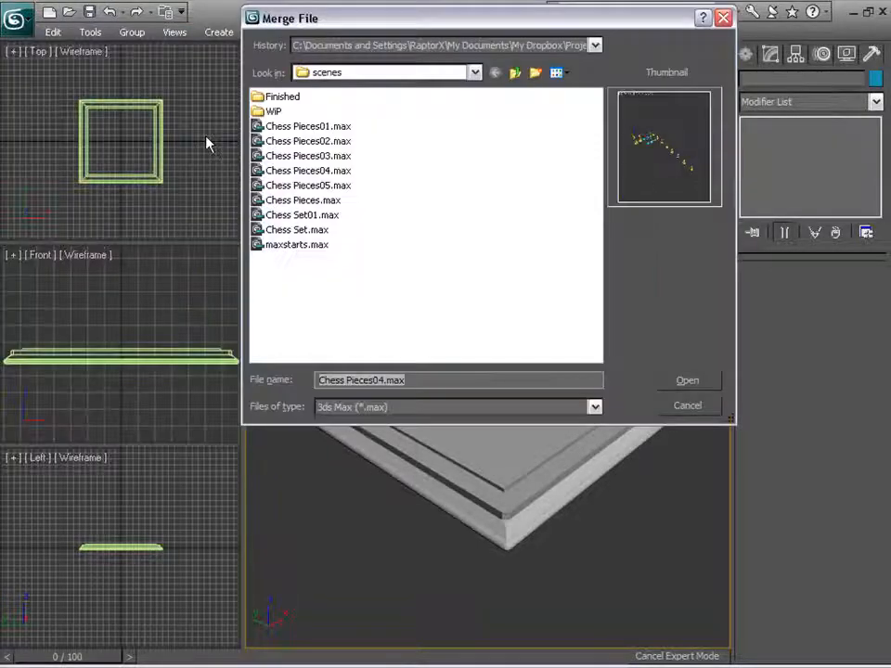
left_click(334, 185)
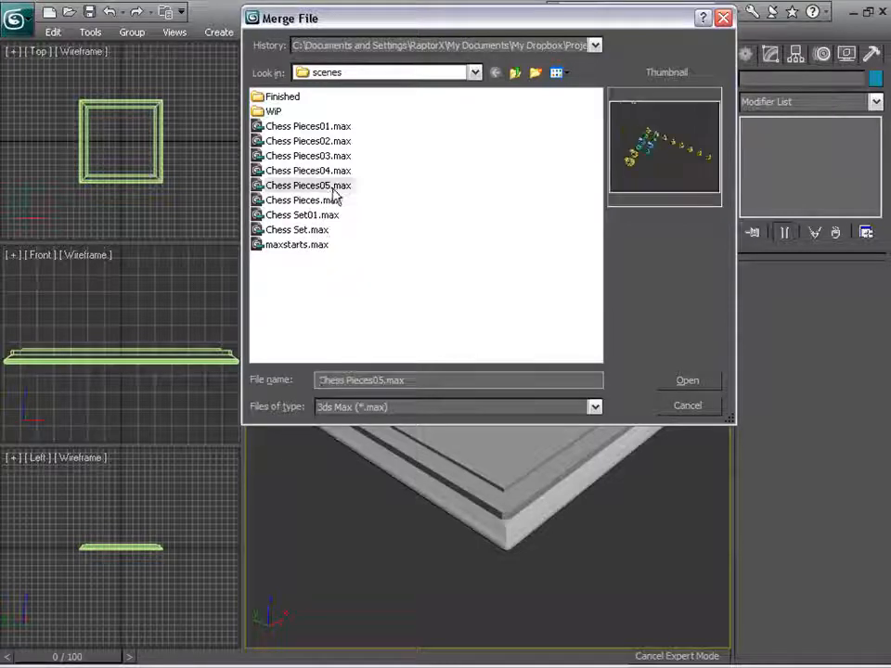
left_click(692, 383)
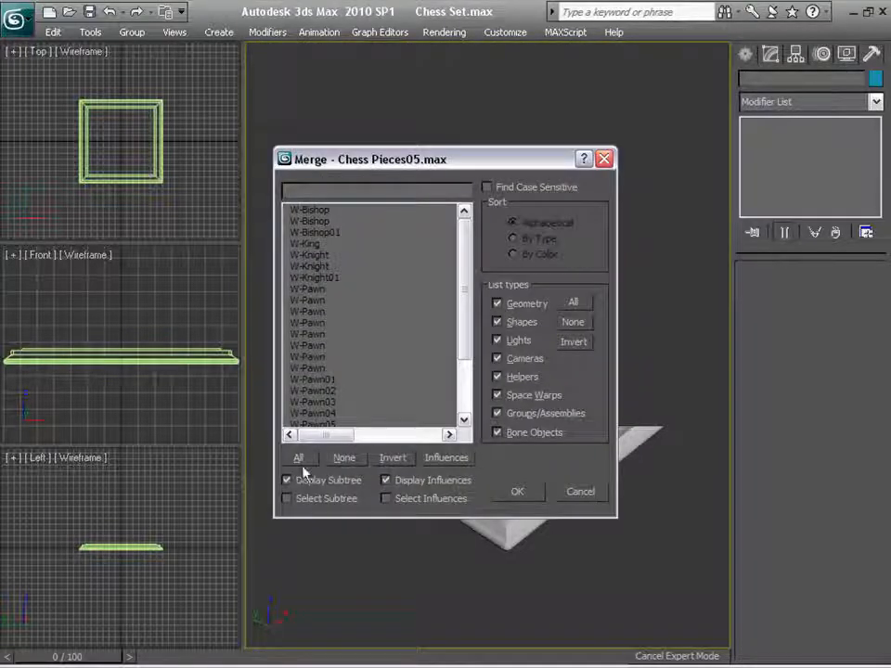
left_click(298, 457)
left_click(517, 491)
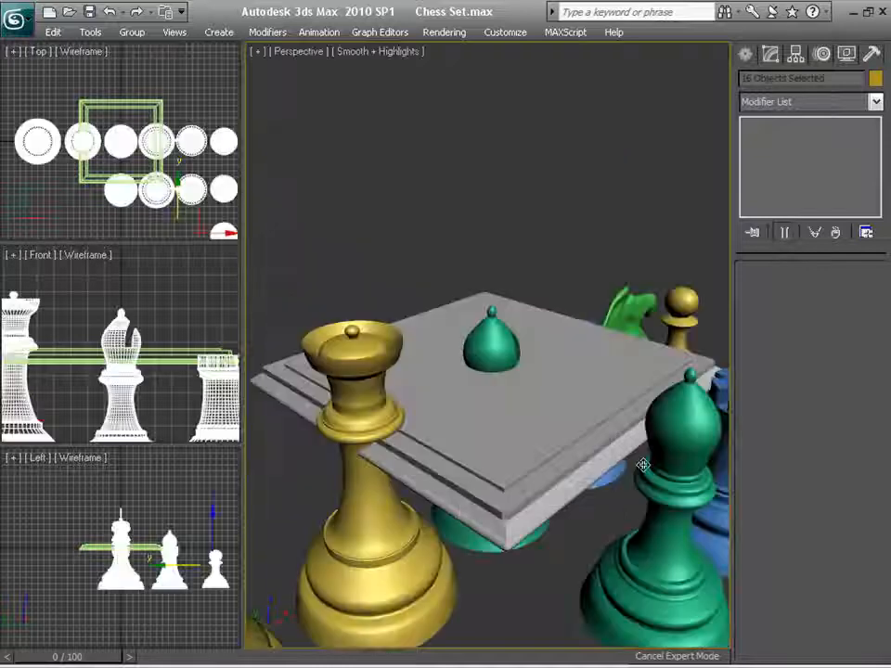
Select the chess board among the merged pieces and switch to polygon-level editing.
scroll(588, 434, "down", 6)
middle_click_drag(568, 401, 525, 466)
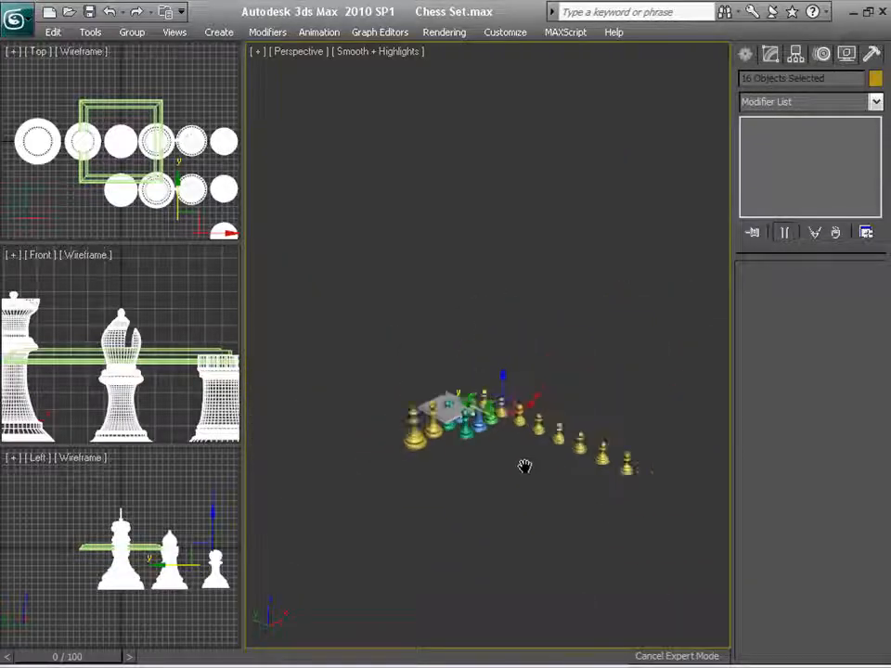
scroll(529, 471, "up", 2)
middle_click_drag(573, 516, 549, 405, "alt")
scroll(574, 573, "up", 2)
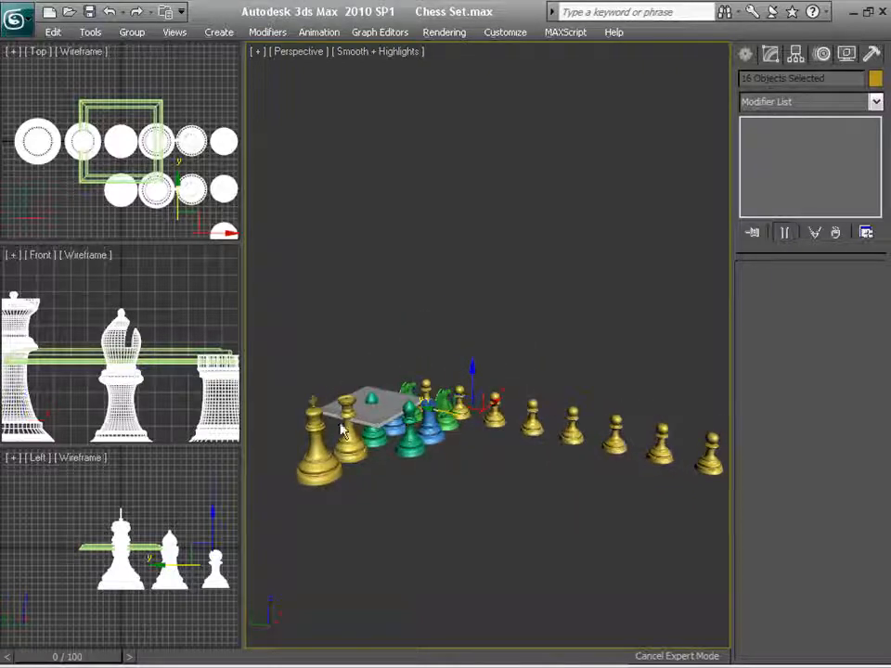
left_click(376, 409)
key("4")
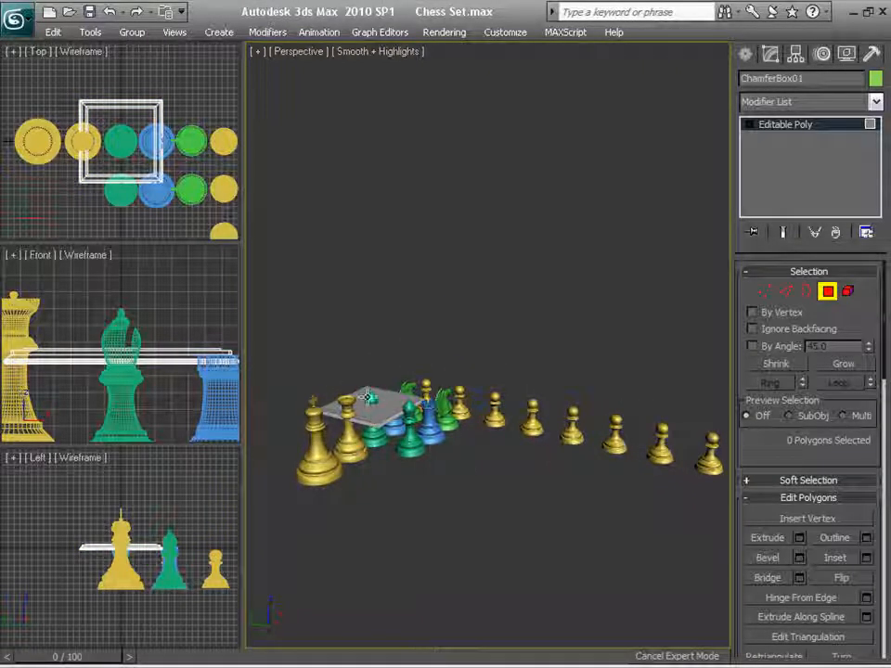
Try region selections on the board's polygons, select them all and clear the selection.
left_click_drag(684, 539, 426, 372)
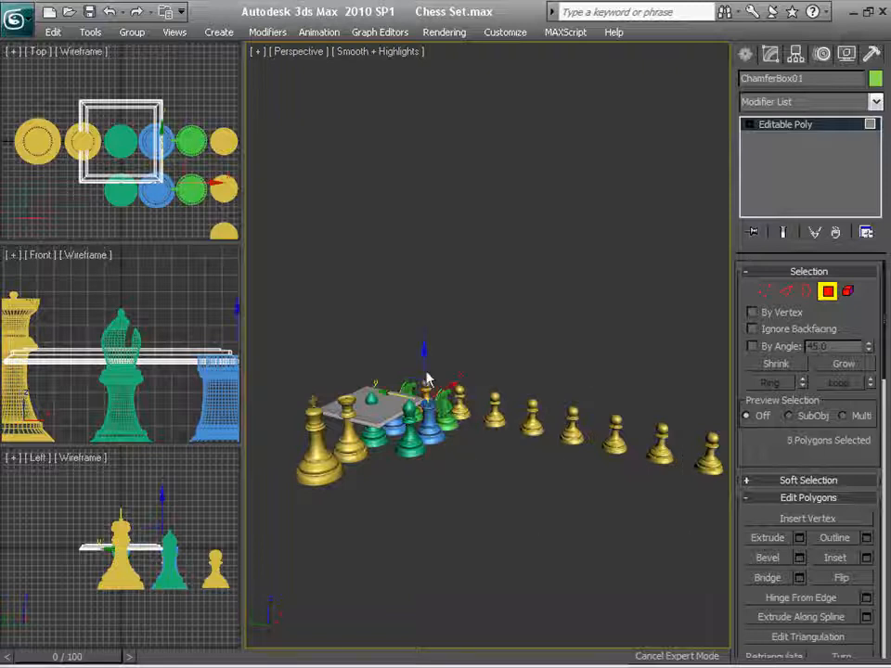
scroll(561, 515, "down", 3)
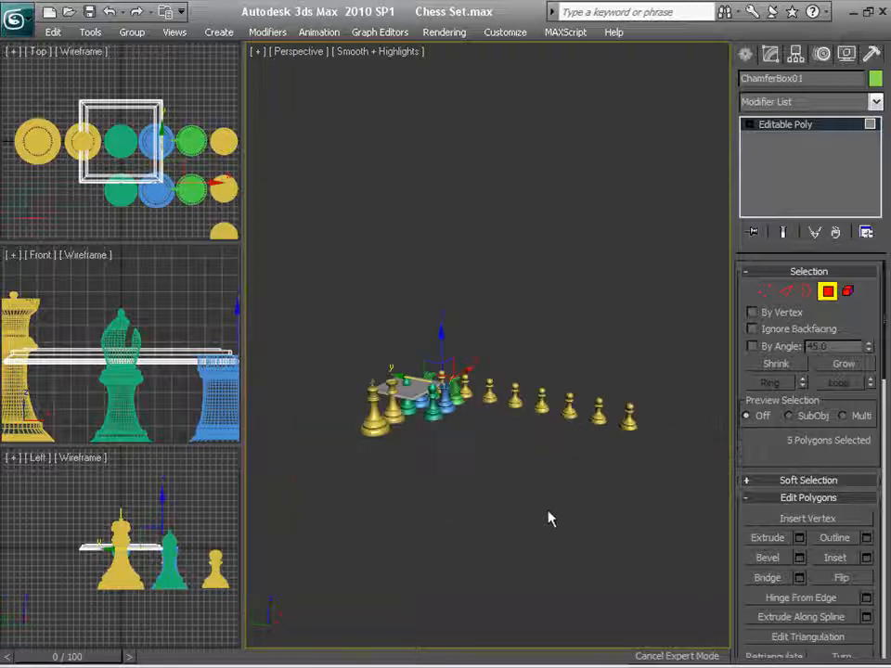
middle_click_drag(548, 519, 573, 546)
scroll(568, 543, "up", 5)
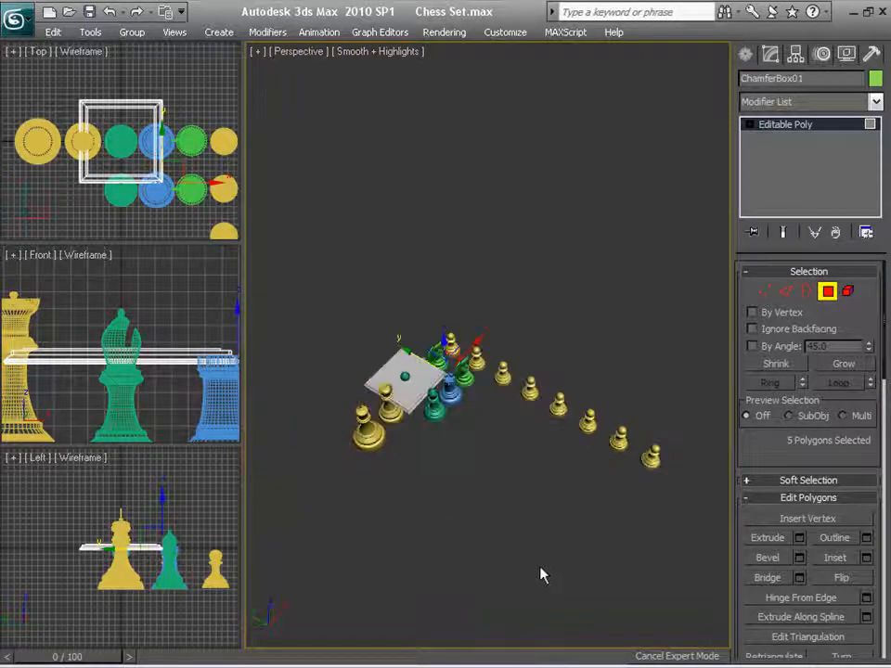
scroll(572, 393, "down", 2)
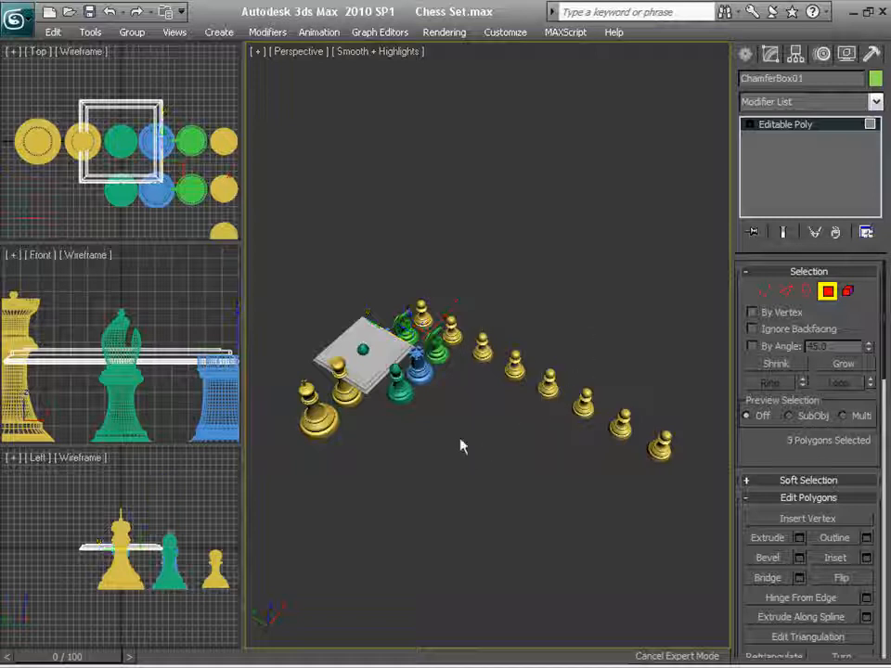
left_click(389, 389)
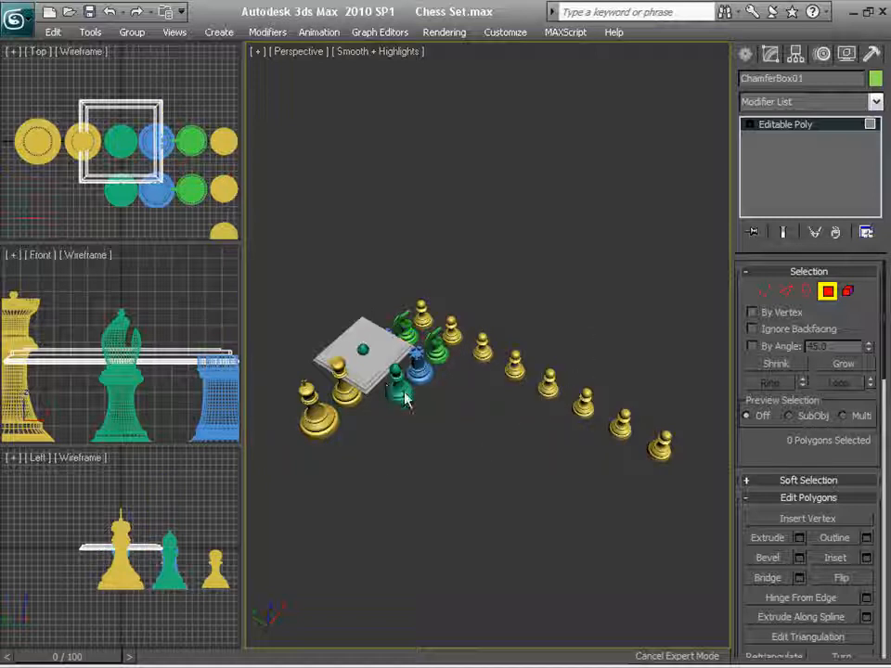
left_click_drag(684, 521, 274, 292)
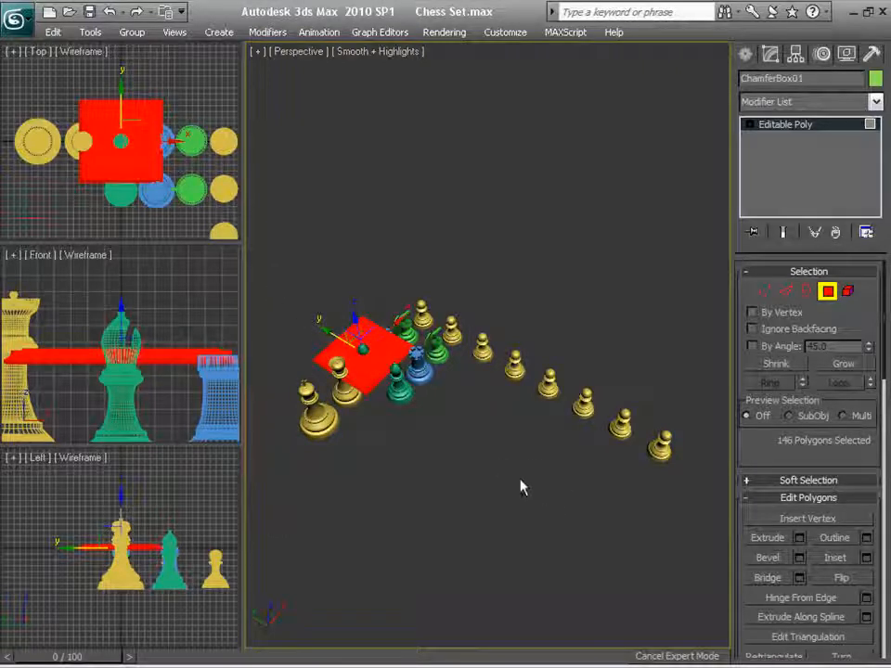
scroll(521, 499, "down", 1)
left_click(475, 448)
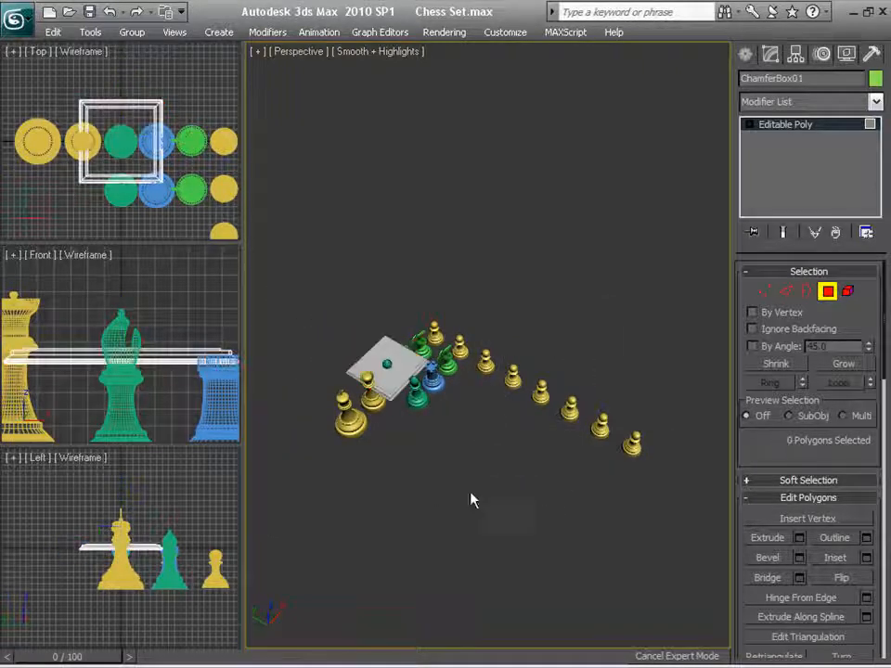
Examine the size and placement of the chess board relative to the merged pieces.
scroll(518, 459, "up", 1)
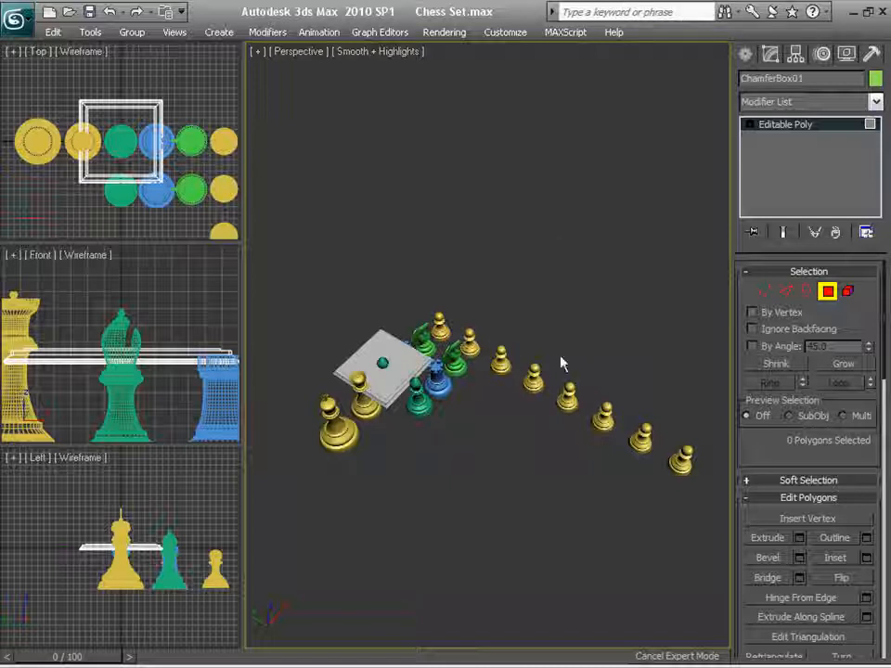
scroll(535, 530, "up", 1)
scroll(535, 529, "down", 2)
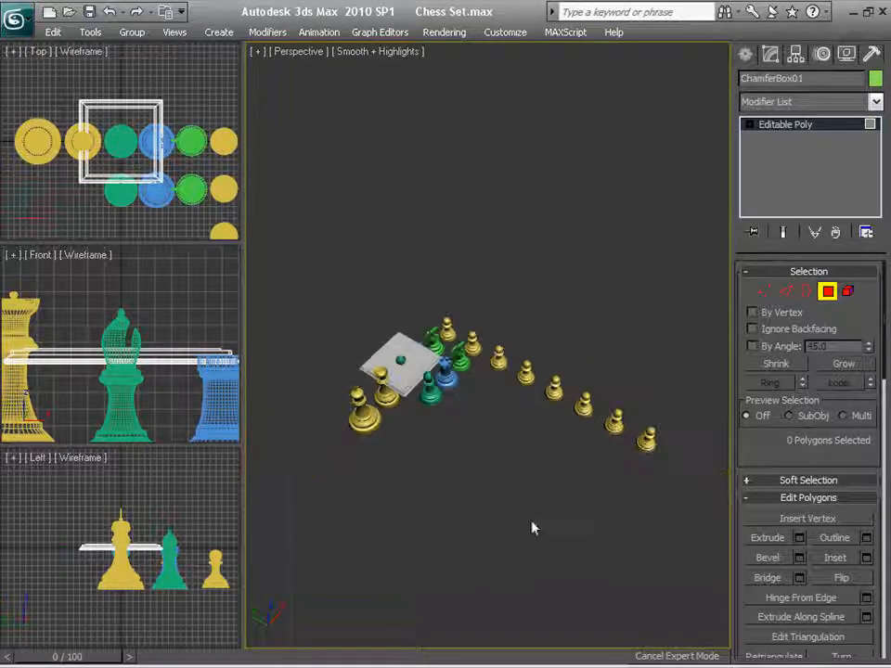
scroll(455, 516, "up", 1)
middle_click_drag(531, 521, 451, 516)
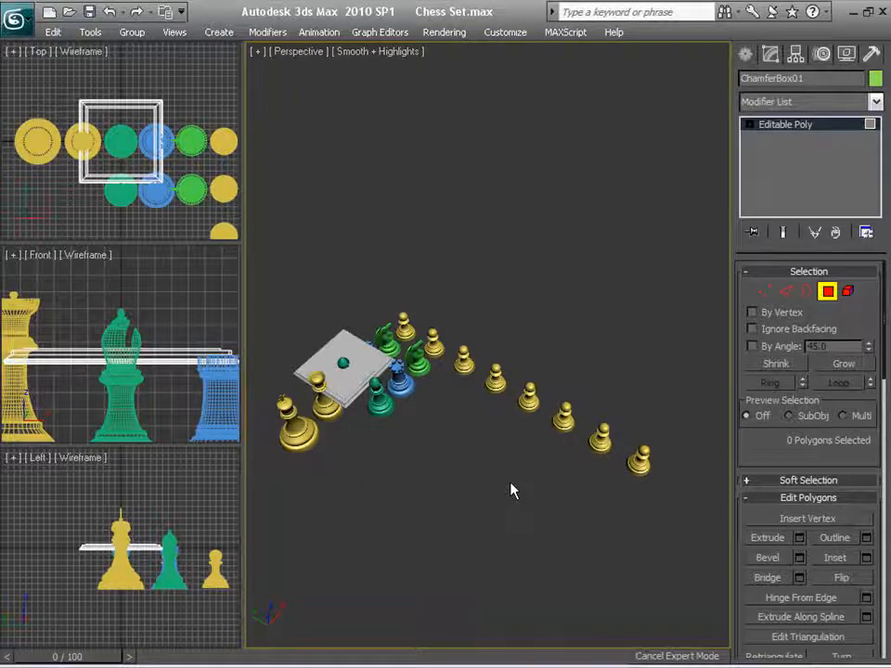
scroll(509, 484, "down", 2)
middle_click_drag(504, 482, 542, 508)
scroll(543, 508, "up", 1)
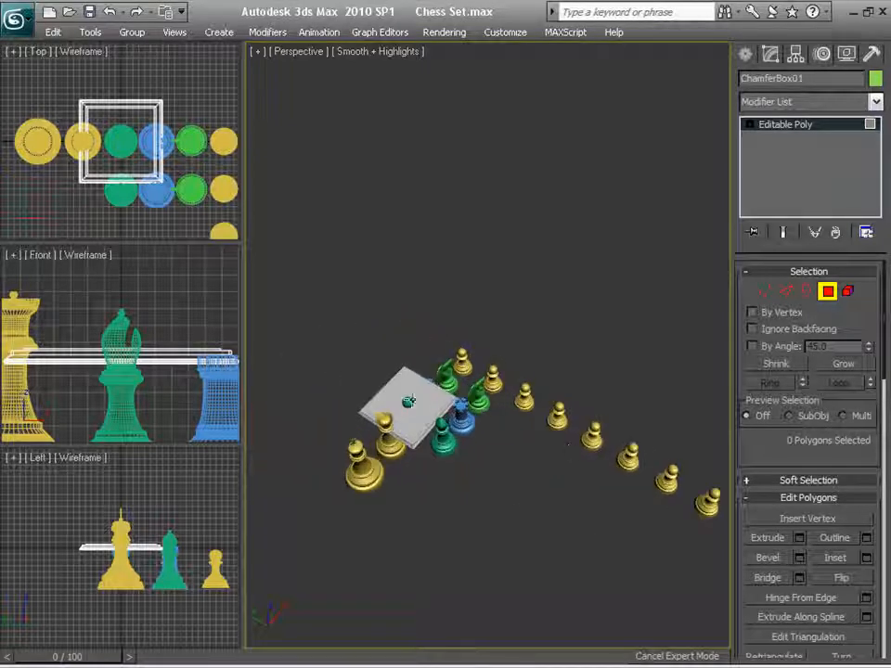
middle_click_drag(581, 556, 555, 527)
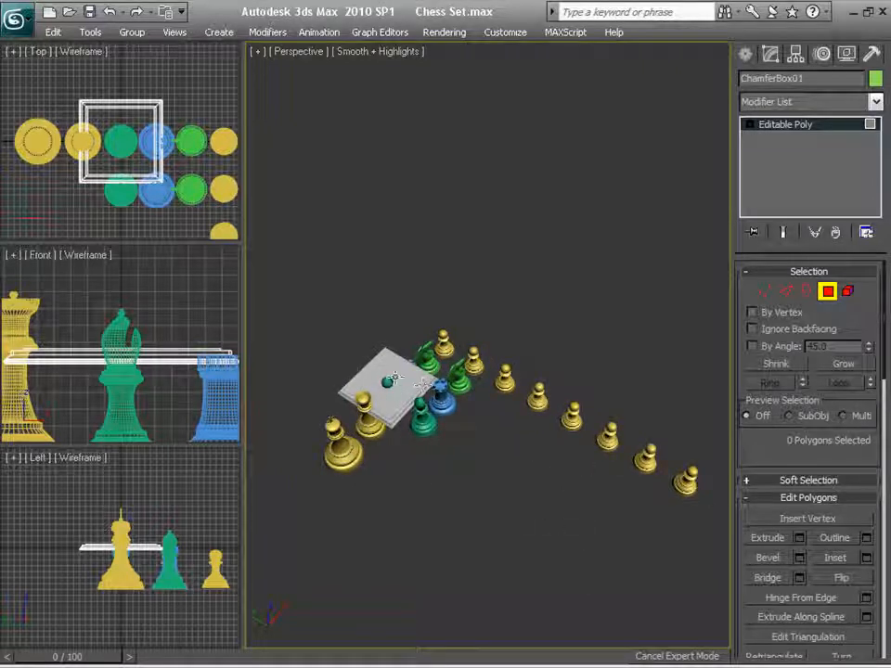
Open Chess Set01.max without saving the current scene and turn off the edged faces display.
key("ctrl+o")
left_click(452, 390)
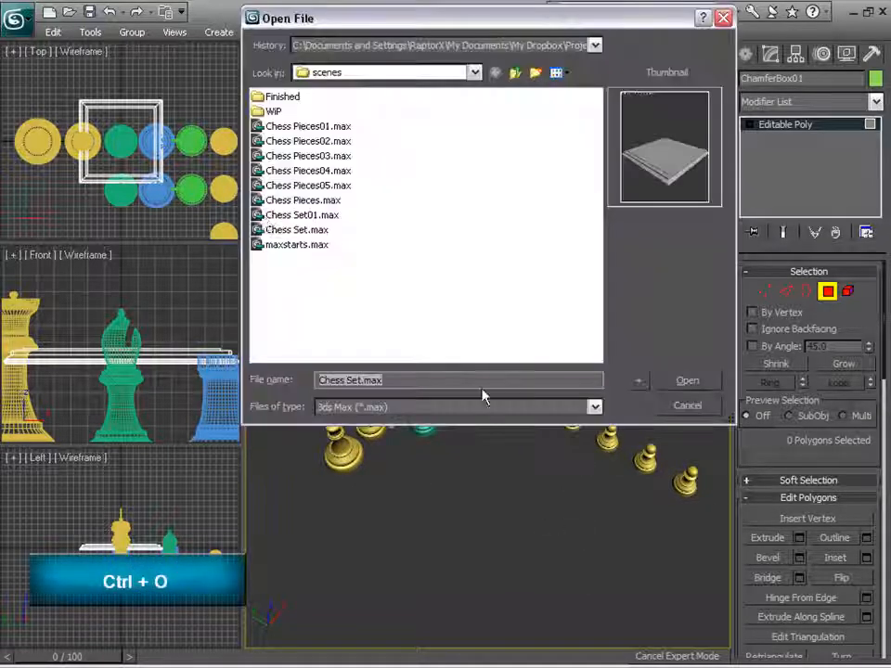
left_click(321, 215)
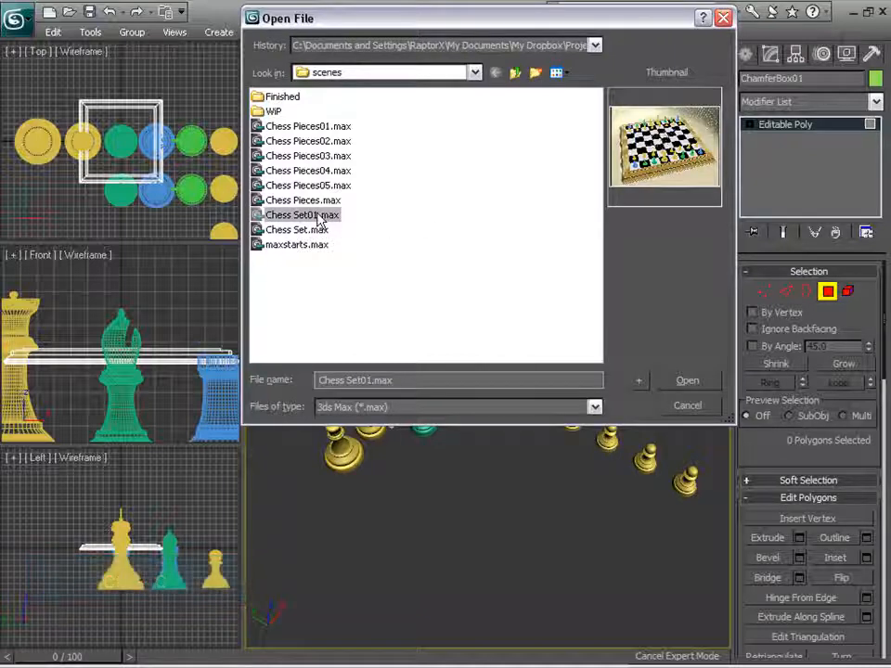
double_click(331, 230)
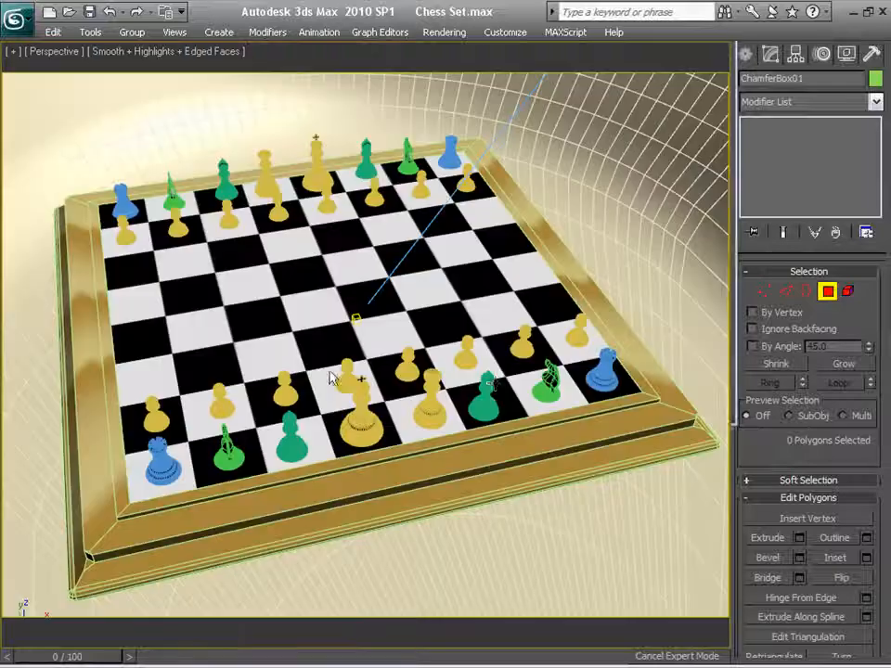
key("F4")
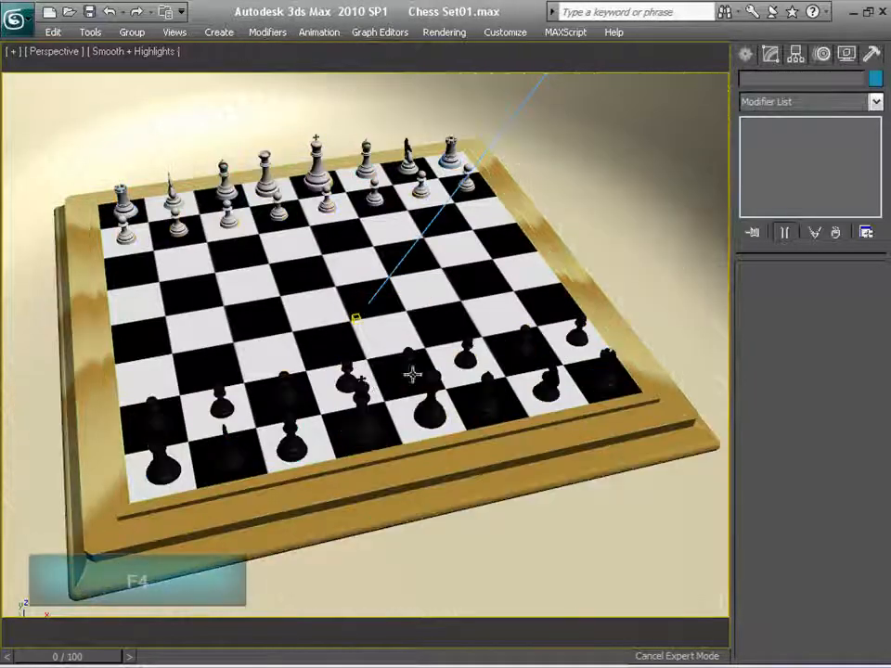
Examine the set from the white side and inspect materials 02 - Default and 03 - Default in the Material Editor.
mouse_move(273, 298)
middle_mouse_down("alt")
mouse_move(384, 289)
mouse_move(418, 273)
mouse_move(502, 351)
mouse_move(545, 365)
mouse_move(496, 330)
mouse_move(497, 312)
middle_mouse_up("alt")
scroll(509, 374, "up", 2)
scroll(495, 331, "up", 2)
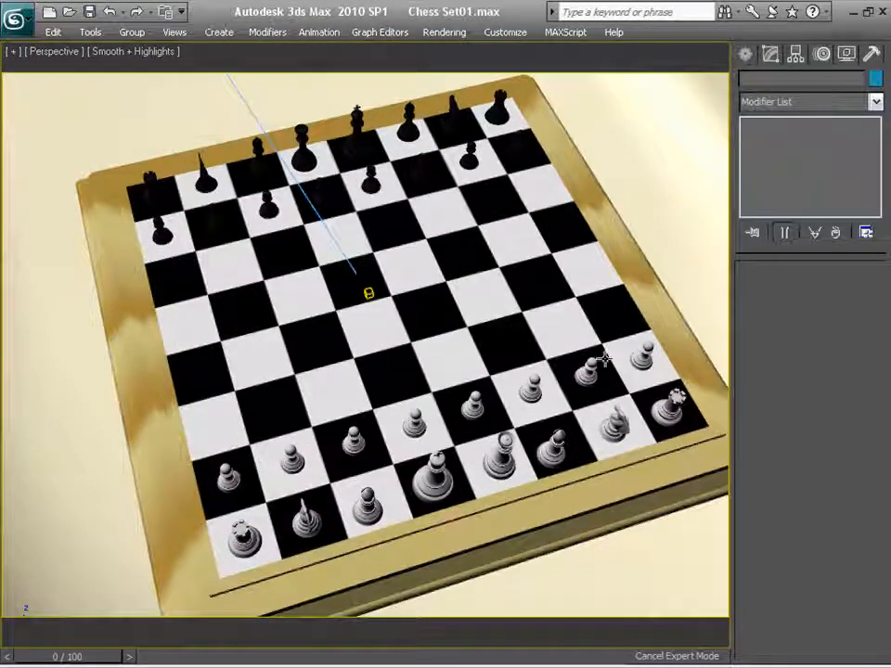
key("m")
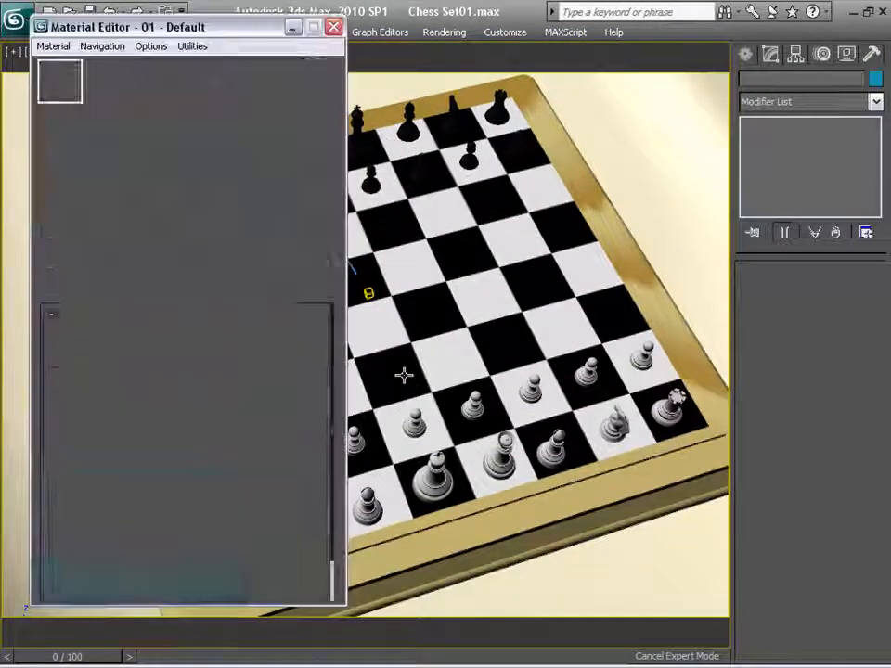
left_click(102, 85)
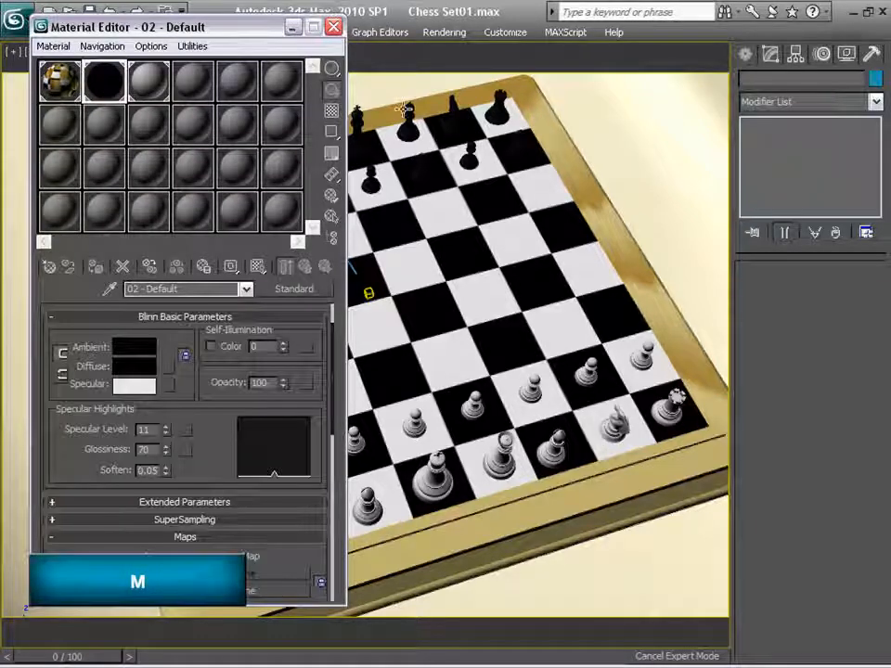
left_click(154, 89)
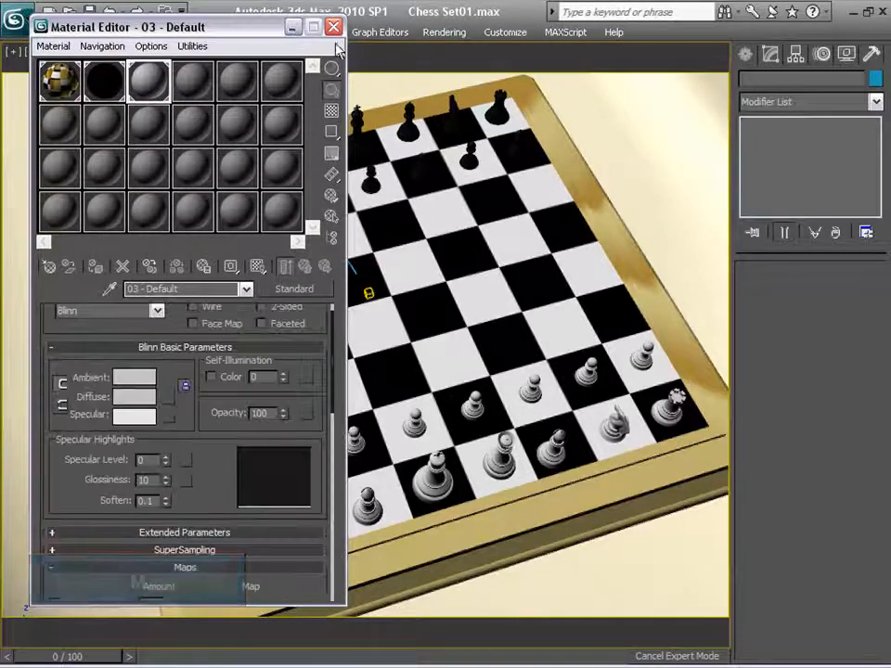
left_click(333, 26)
Examine the curved backdrop surrounding the chess board from above and from the side.
scroll(431, 371, "down", 6)
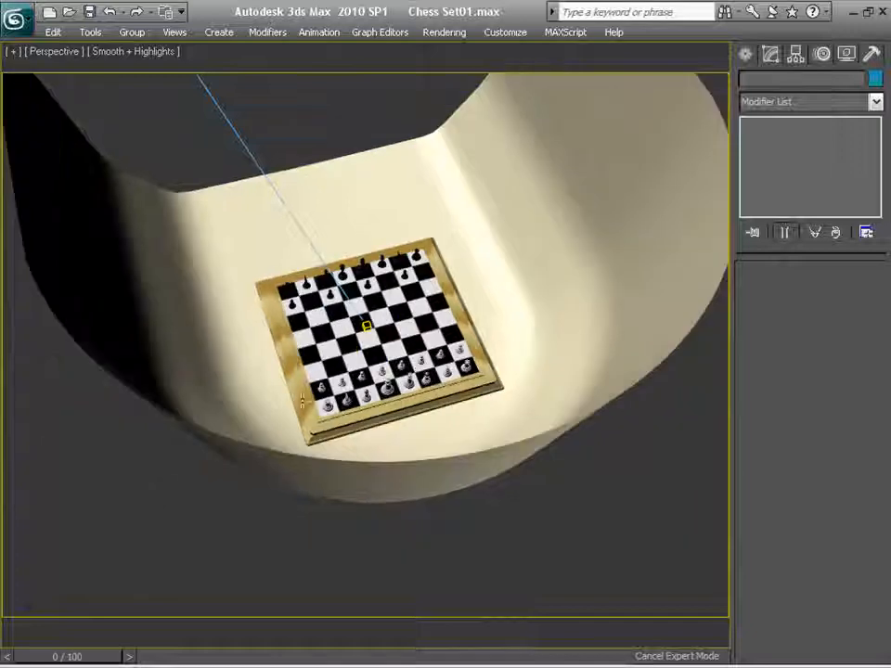
scroll(178, 408, "up", 1)
middle_click_drag(178, 408, 441, 401, "alt")
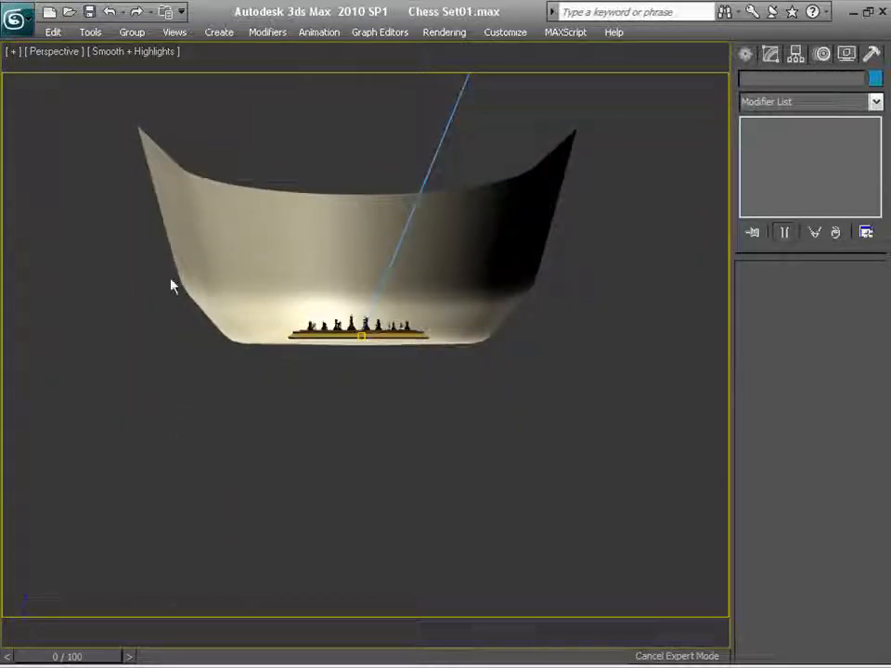
Examine the Editable Poly and TurboSmooth levels in the curved backdrop's modifier stack and clear the selection.
scroll(436, 511, "up", 3)
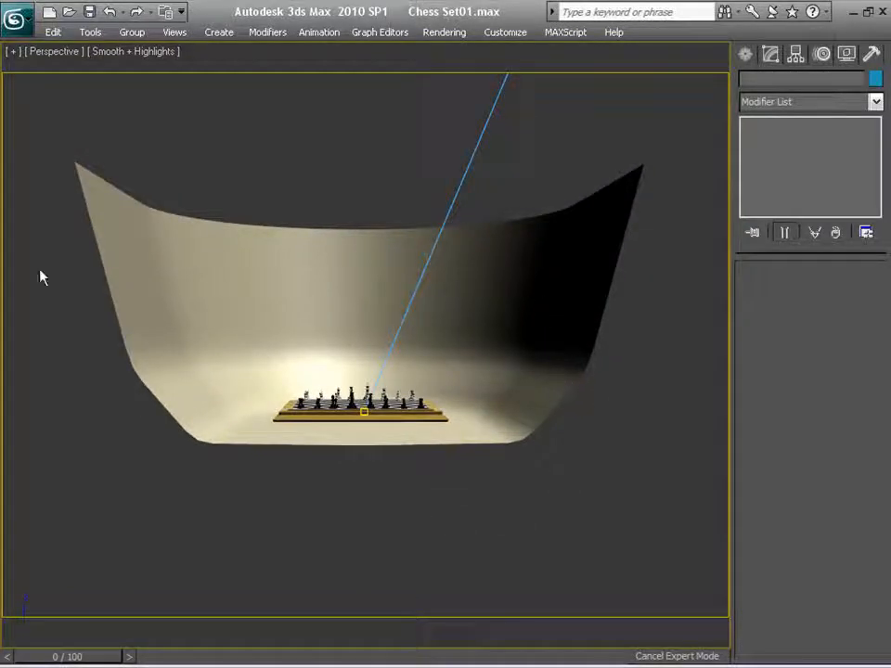
left_click(233, 284)
left_click(785, 138)
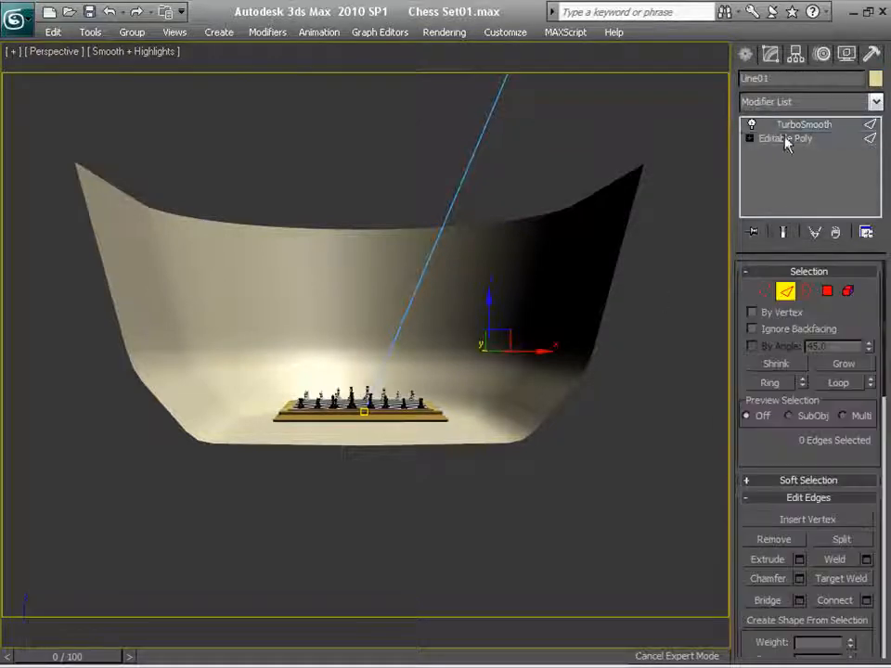
left_click(806, 126)
left_click(537, 183)
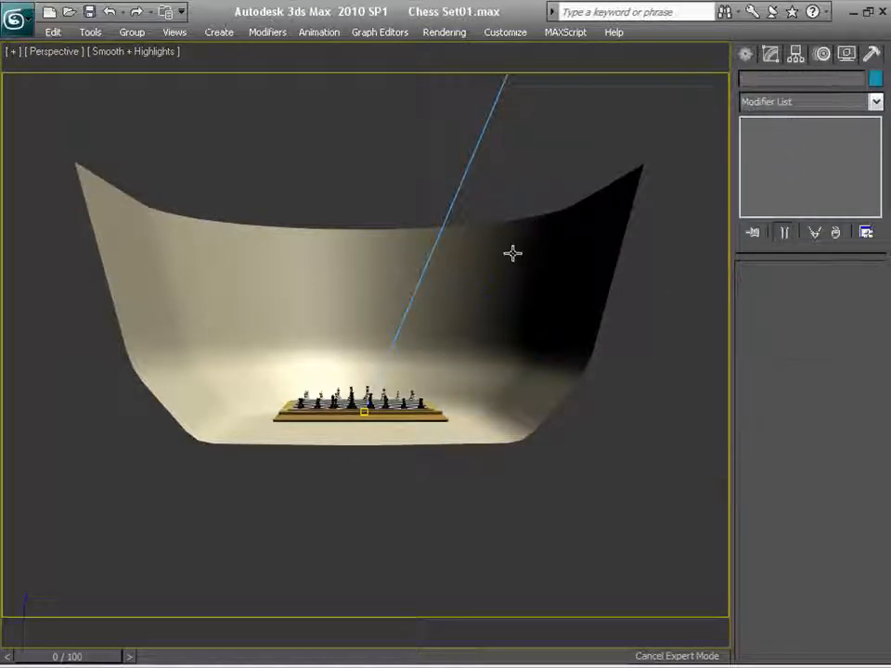
Select the target directional light above the chess board and backdrop to display its parameters.
middle_click_drag(513, 252, 554, 297, "alt")
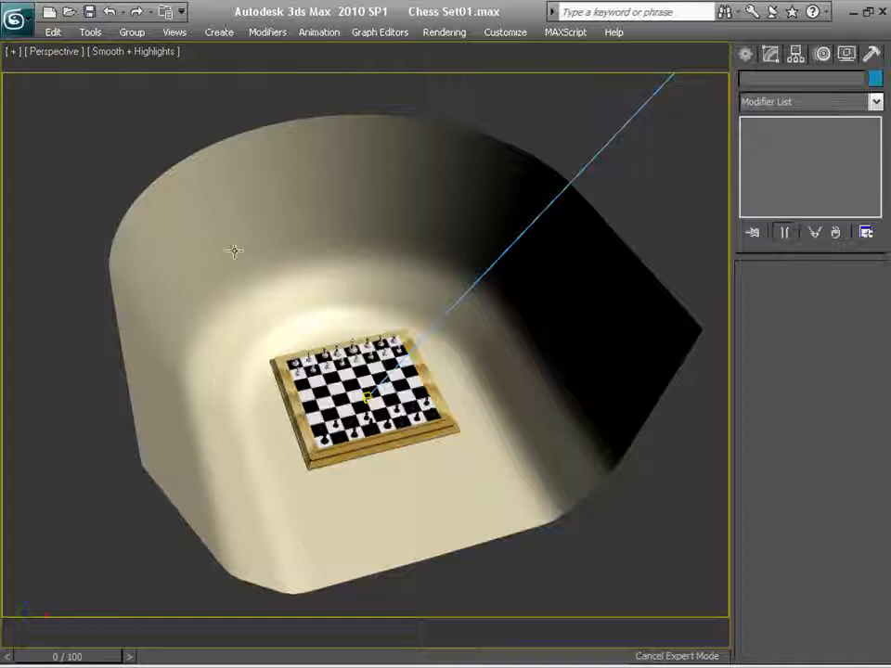
scroll(489, 453, "up", 2)
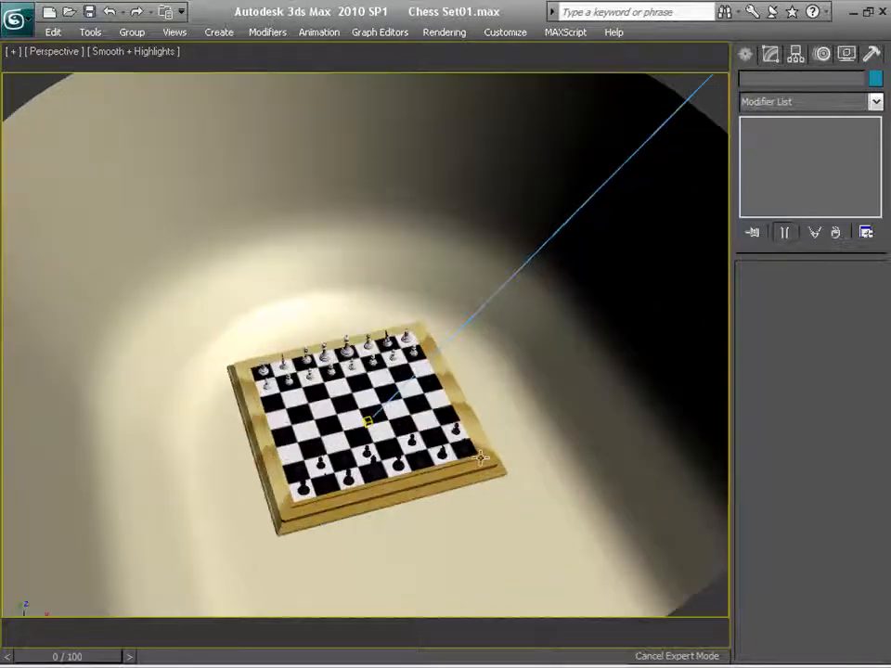
scroll(479, 458, "down", 8)
left_click_drag(489, 228, 436, 285)
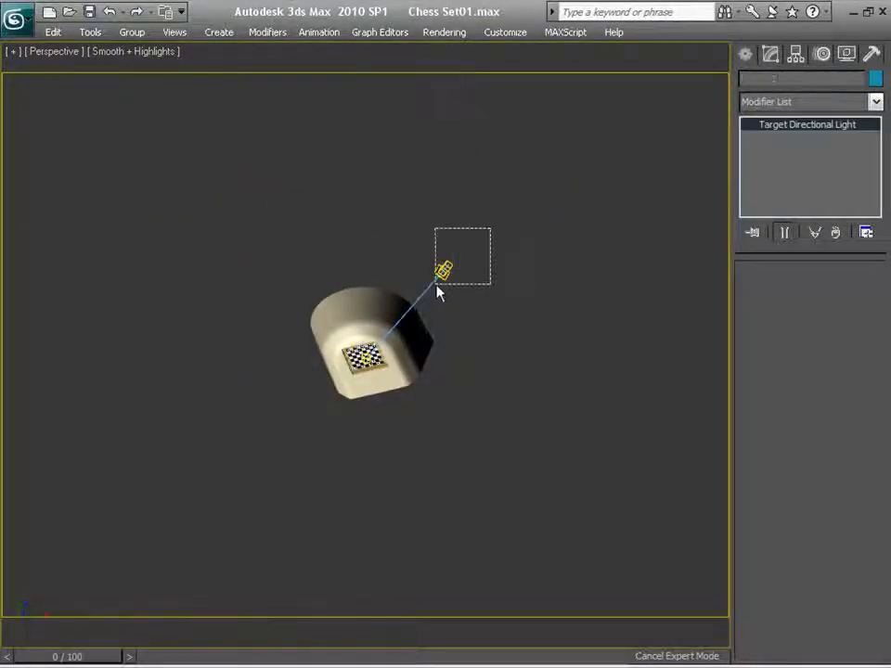
Frame the whole chess board for rendering in an angled close-up perspective, with the black pieces in front.
scroll(501, 301, "up", 2)
middle_click_drag(501, 301, 426, 193)
scroll(530, 405, "up", 5)
scroll(489, 348, "up", 2)
scroll(400, 266, "up", 3)
scroll(416, 266, "up", 2)
middle_click_drag(390, 293, 478, 188)
scroll(492, 186, "up", 2)
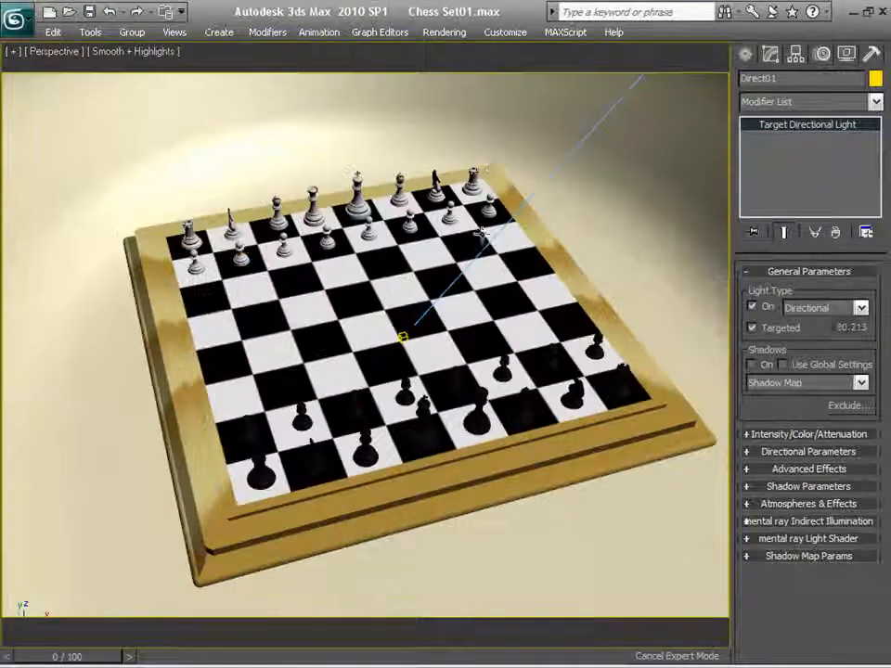
middle_click_drag(385, 292, 434, 170, "alt")
scroll(431, 172, "down", 1)
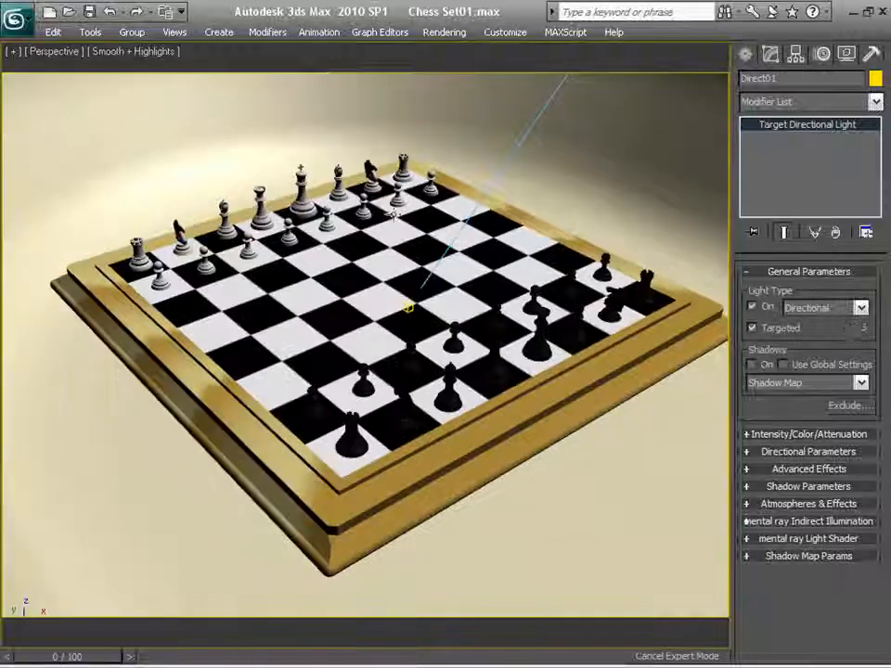
middle_click_drag(388, 225, 356, 230)
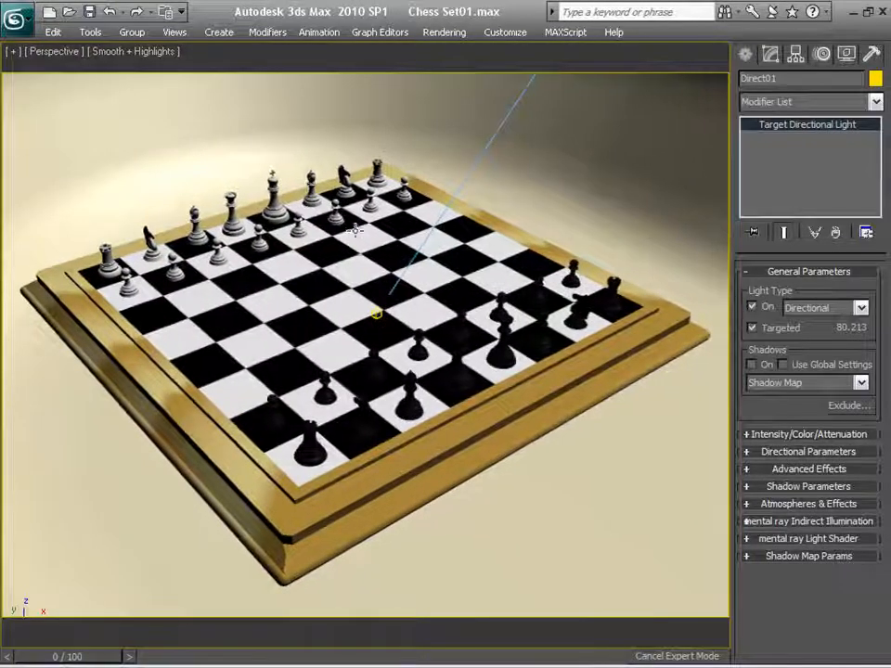
Render the perspective view of the chess set in Production mode and close the rendered image.
key("F10")
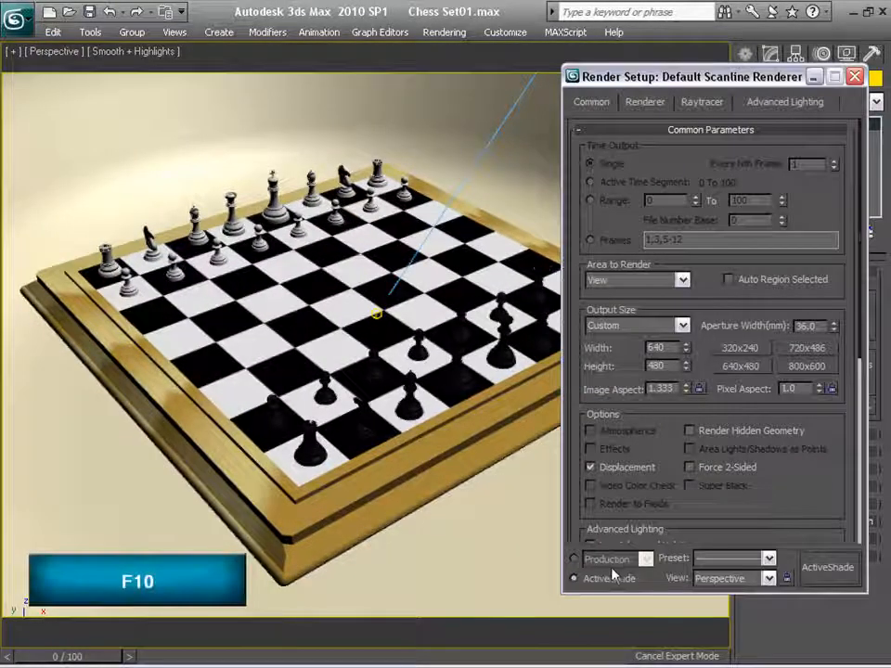
left_click(574, 559)
left_click(828, 567)
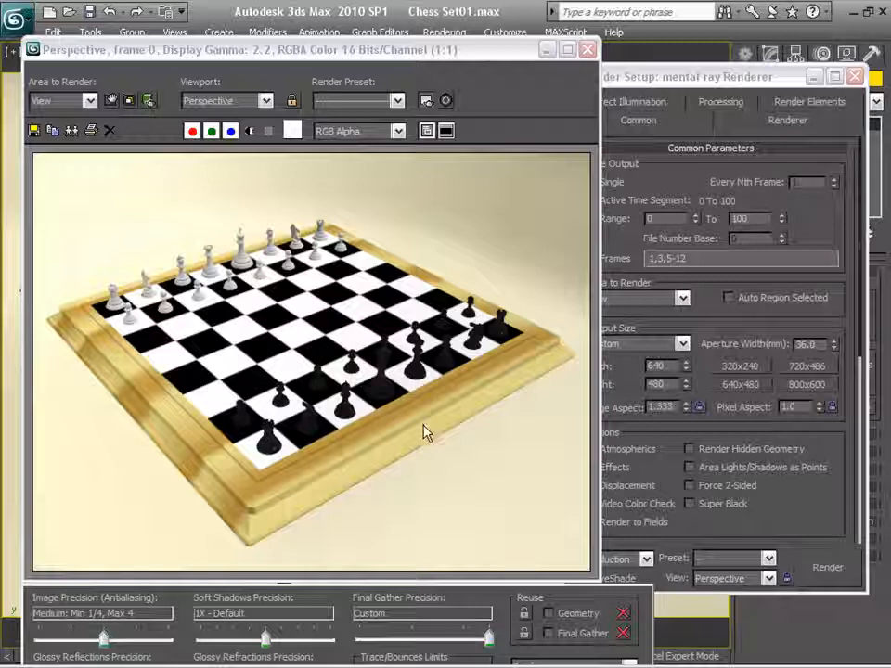
left_click(587, 49)
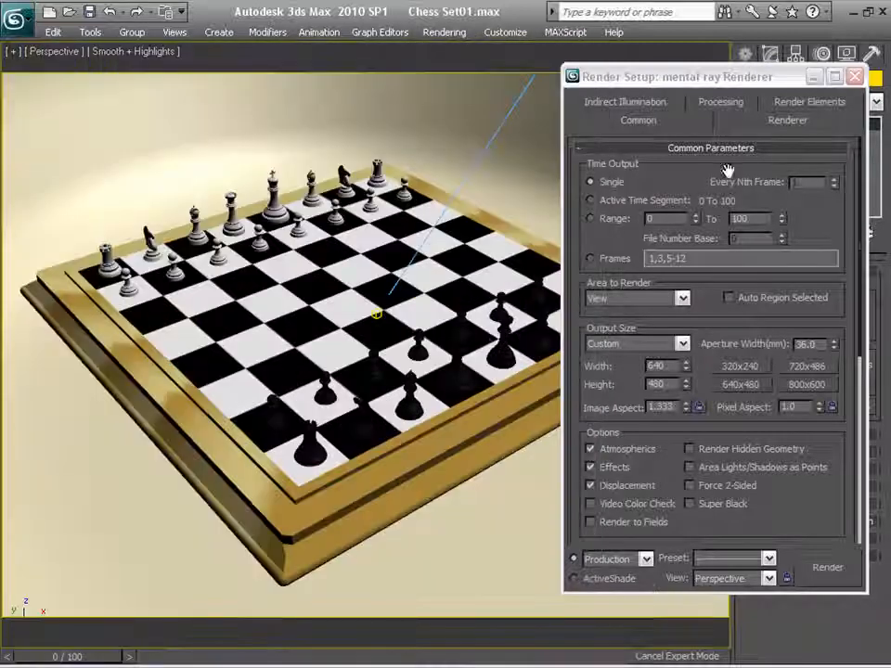